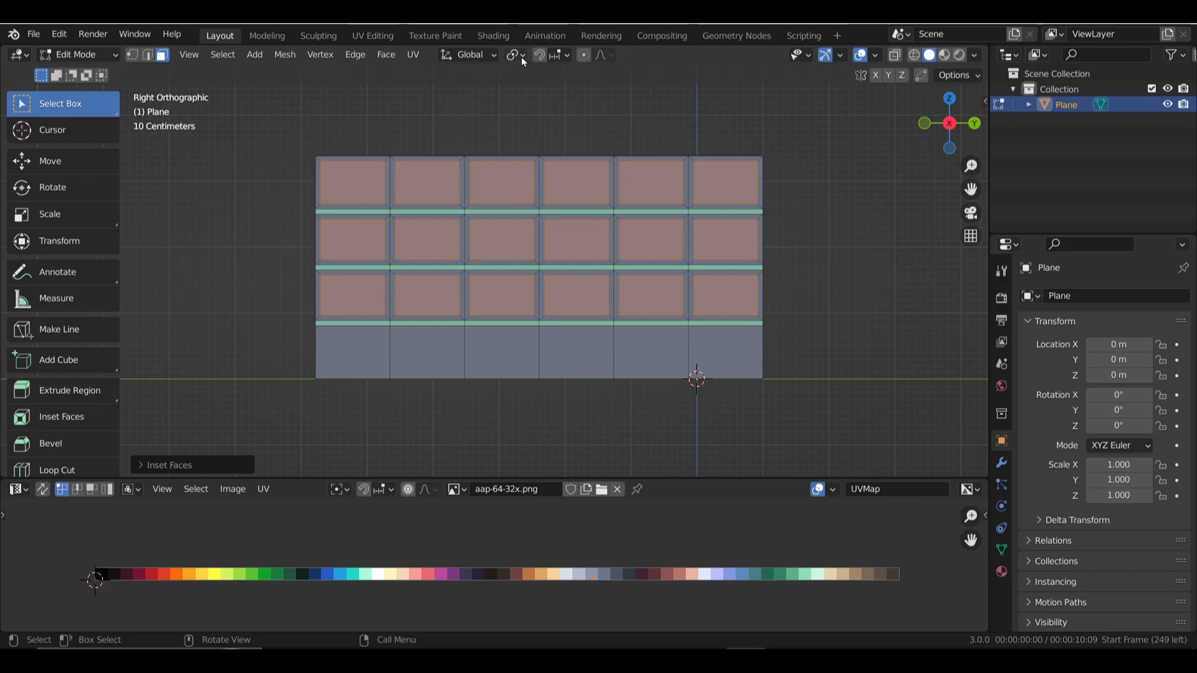
# Set the pivot point to Individual Origins and shrink each inset window face about its own centre.
pyautogui.click(521, 57)
pyautogui.click(552, 105)
pyautogui.press('s')
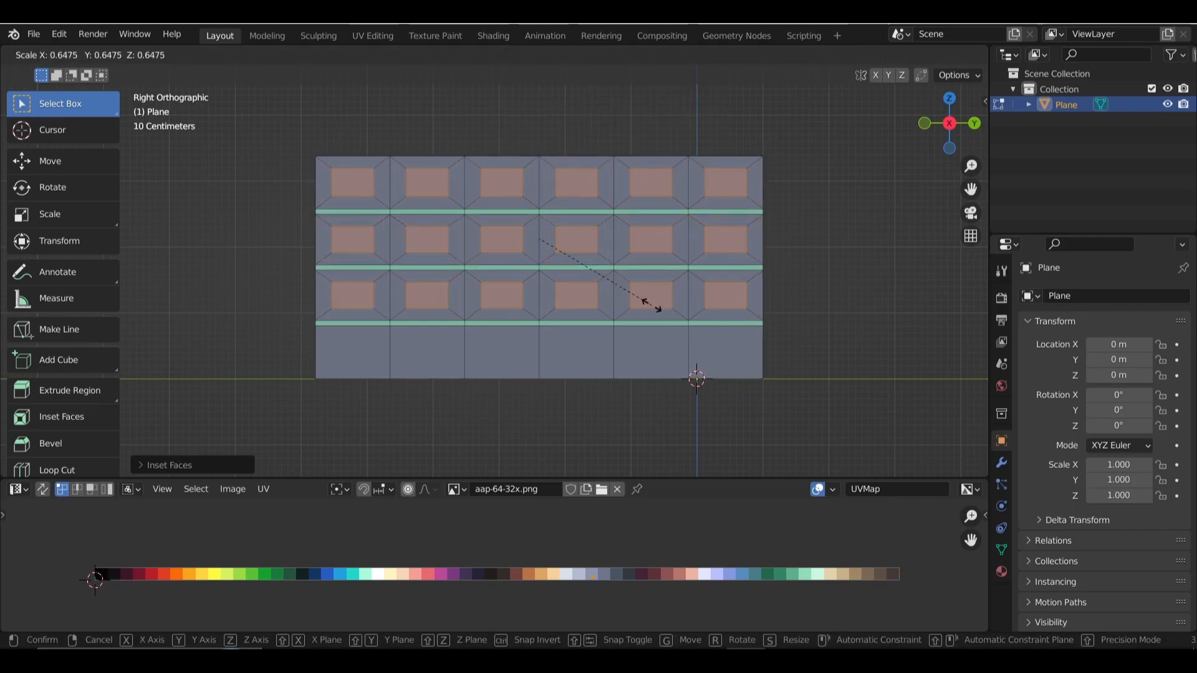
pyautogui.click(683, 356)
pyautogui.press('s')
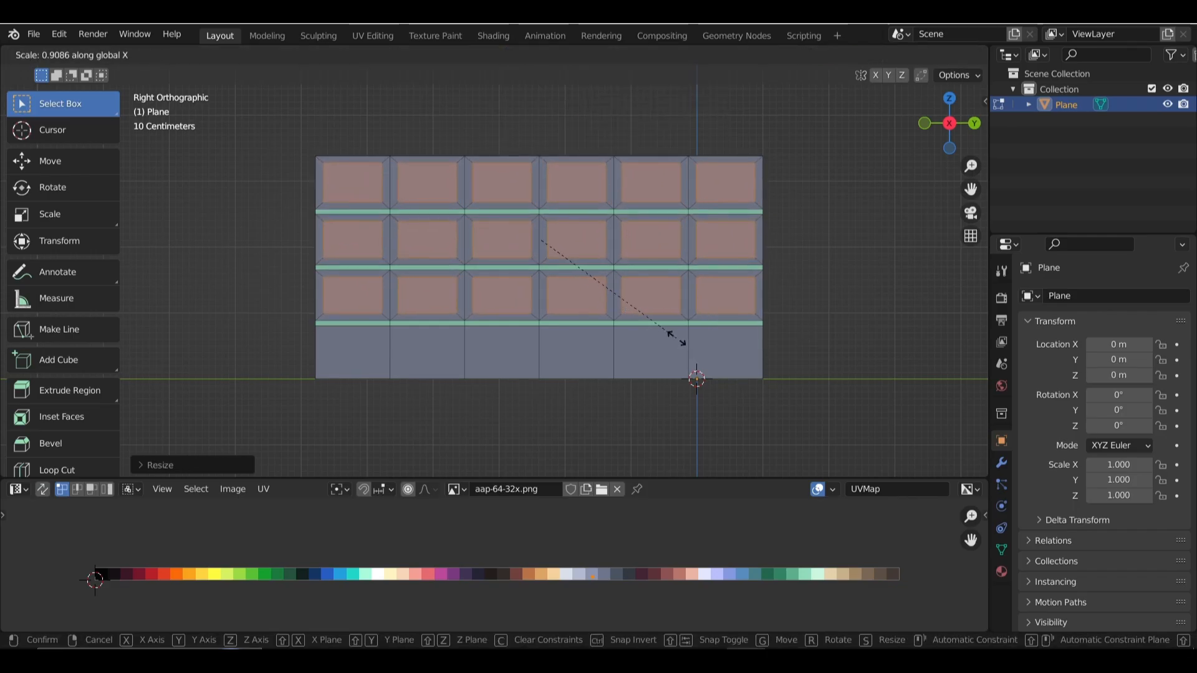
pyautogui.press('y')
# Move the shrunken window faces upward along Z within their wall panels.
pyautogui.press('z')
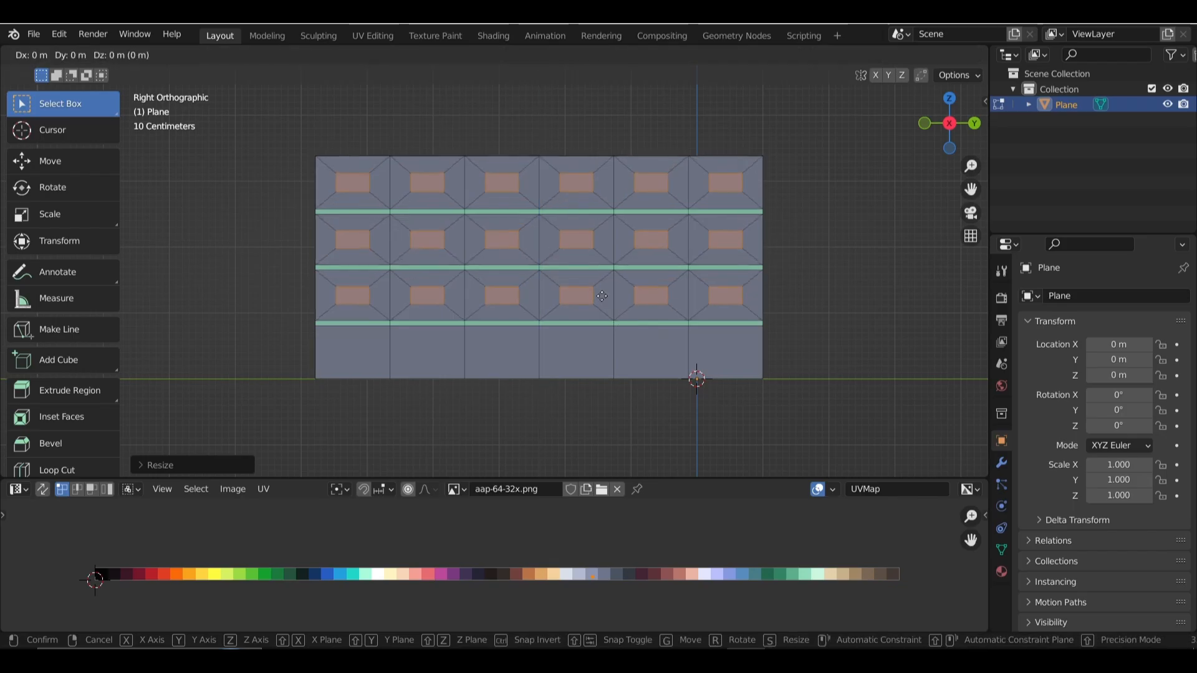
pyautogui.click(629, 337)
pyautogui.moveTo(629, 336); pyautogui.dragTo(579, 455, button='middle')
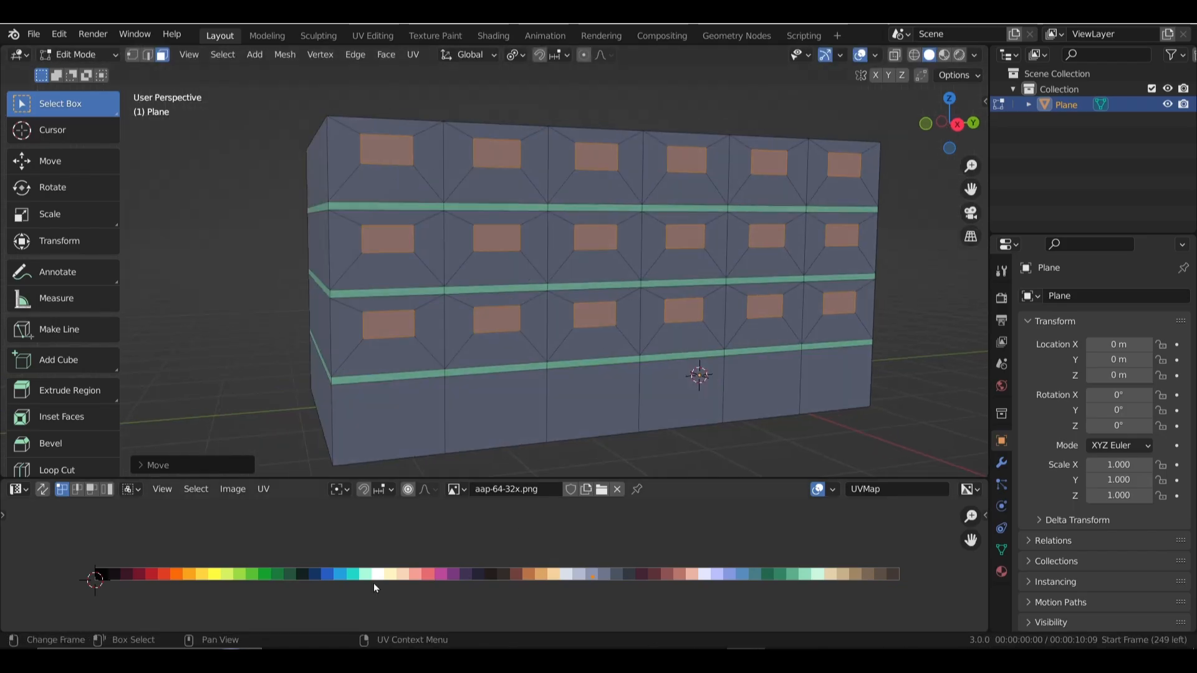
# Recolour the window faces blue by moving their UVs to a blue swatch on the aap-64-32x.png palette.
pyautogui.click(478, 581)
pyautogui.press('g')
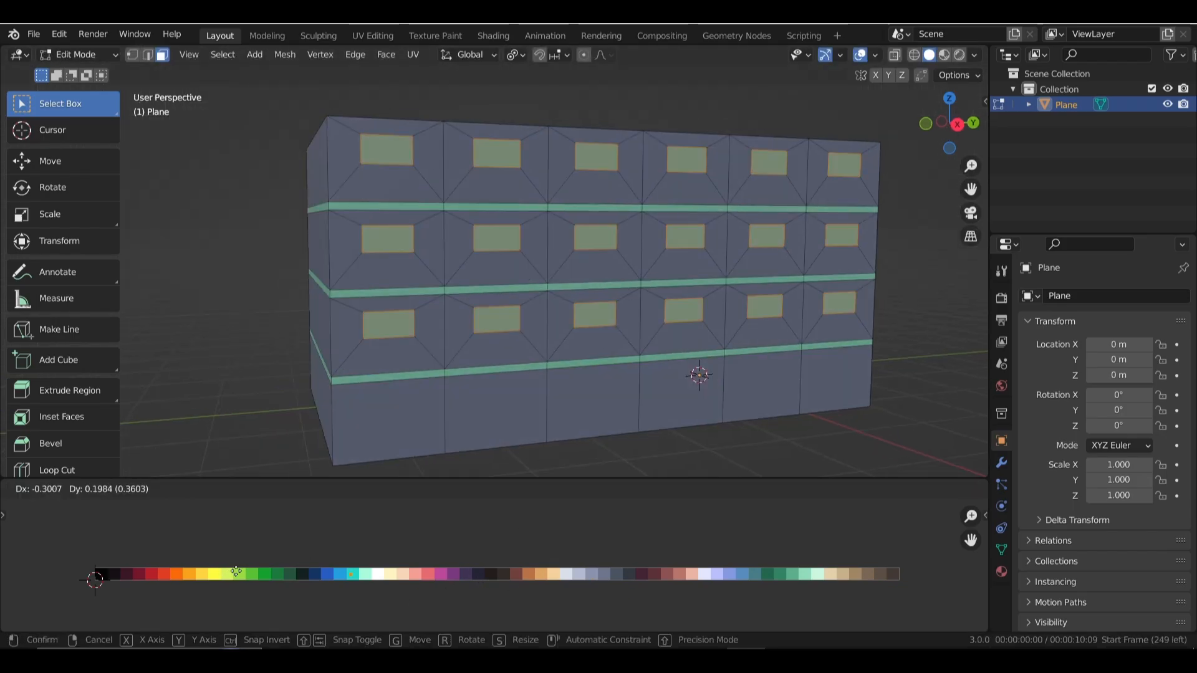
pyautogui.click(234, 574)
# Select the window faces of the first two columns and extend the selection to all similar faces on the facade.
pyautogui.moveTo(530, 311); pyautogui.dragTo(556, 309, button='middle')
pyautogui.press('KP_3')
pyautogui.click(341, 287)
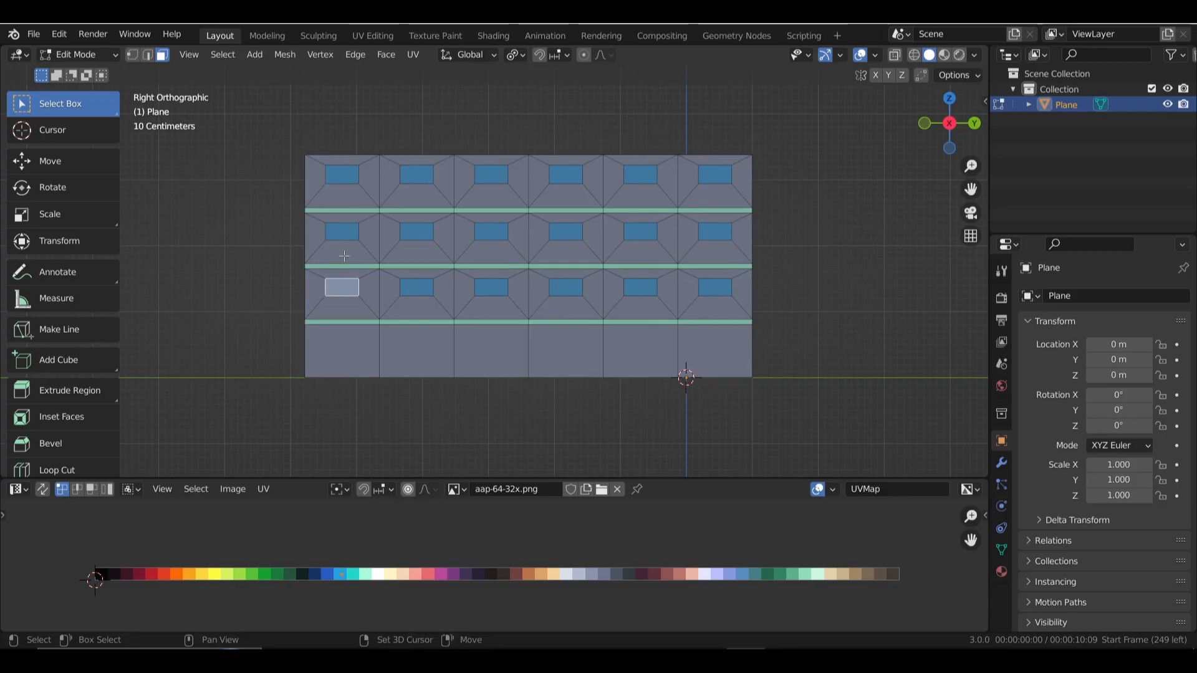
pyautogui.keyDown('shift'); pyautogui.click(342, 232); pyautogui.keyUp('shift')
pyautogui.keyDown('shift'); pyautogui.click(341, 175); pyautogui.keyUp('shift')
pyautogui.keyDown('shift'); pyautogui.click(417, 175); pyautogui.keyUp('shift')
pyautogui.keyDown('shift'); pyautogui.click(417, 231); pyautogui.keyUp('shift')
pyautogui.keyDown('shift'); pyautogui.click(417, 287); pyautogui.keyUp('shift')
pyautogui.click(222, 54)
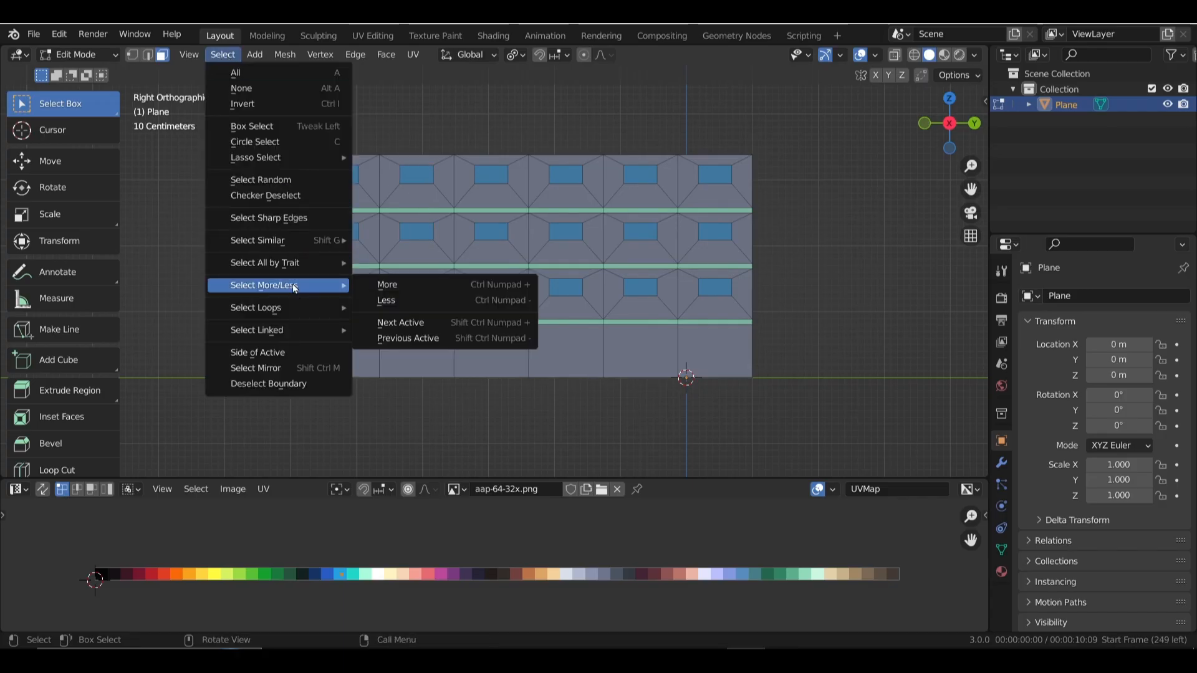
pyautogui.moveTo(262, 240)
pyautogui.click(411, 258)
pyautogui.moveTo(411, 257); pyautogui.dragTo(530, 235, button='middle')
pyautogui.press('KP_3')
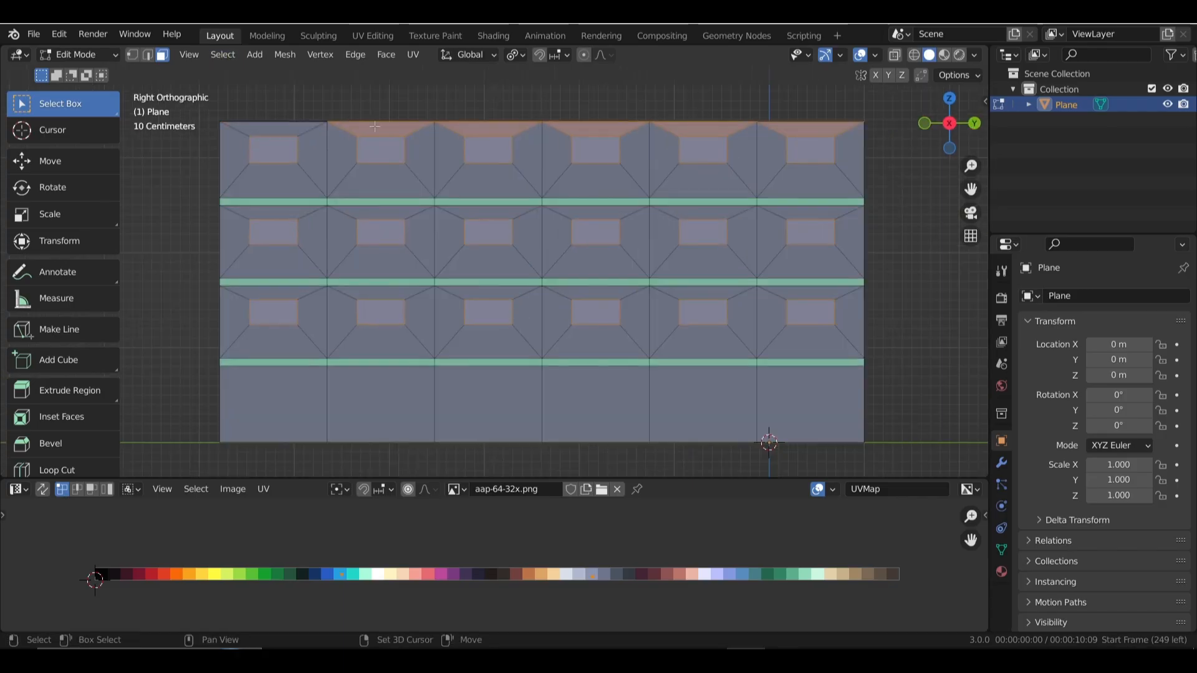
pyautogui.click(273, 150)
pyautogui.hotkey('ctrl', 'z')
# Extrude the selected window faces along their normals.
pyautogui.moveTo(430, 312); pyautogui.dragTo(654, 288, button='middle')
pyautogui.scroll(-3, 450, 320)
pyautogui.scroll(1, 653, 289)
pyautogui.hotkey('alt', 'e')
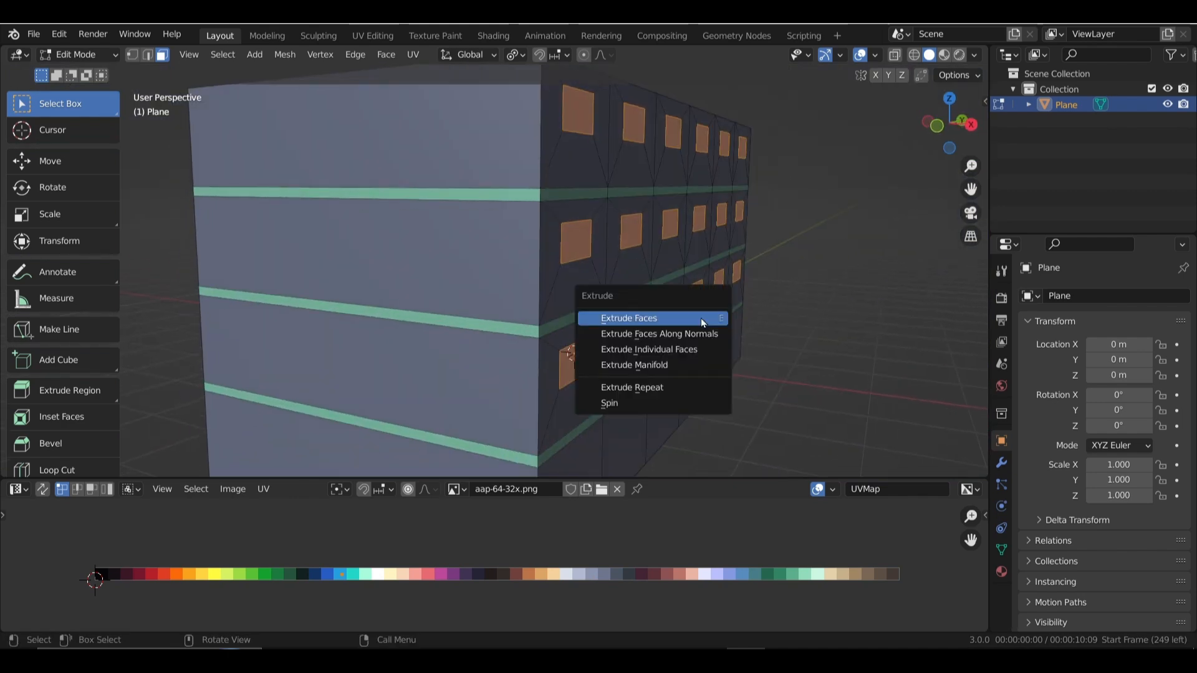
pyautogui.click(702, 332)
pyautogui.click(704, 327)
pyautogui.moveTo(705, 327); pyautogui.dragTo(586, 349, button='middle')
pyautogui.press('KP_3')
# Undo the last face selection changes on the facade and duplicate the selected faces.
pyautogui.scroll(-2, 492, 298)
pyautogui.moveTo(492, 298); pyautogui.dragTo(637, 279, button='middle')
pyautogui.press('KP_3')
pyautogui.scroll(3, 542, 311)
pyautogui.click(379, 221)
pyautogui.click(272, 138)
pyautogui.keyDown('shift'); pyautogui.click(271, 218); pyautogui.keyUp('shift')
pyautogui.hotkey('ctrl', 'z')
pyautogui.hotkey('ctrl', 'z')
pyautogui.hotkey('ctrl', 'z')
pyautogui.hotkey('shift', 'd')
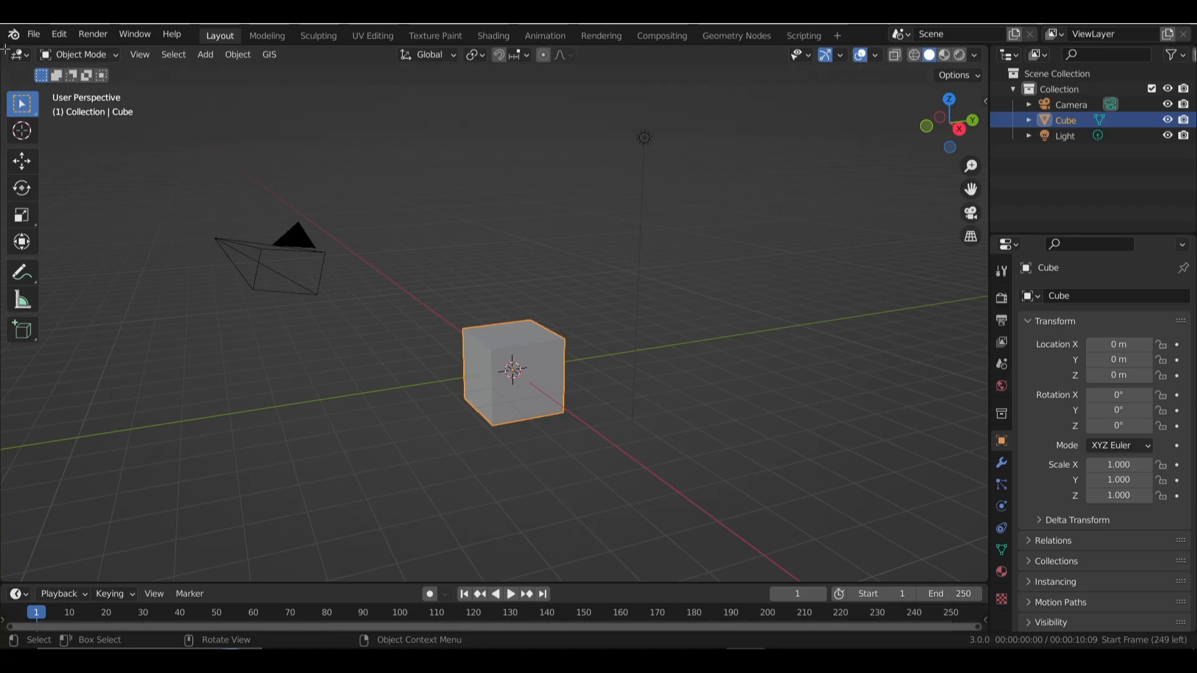
# Split the 3D viewport into two side-by-side areas and join them back into one.
pyautogui.moveTo(5, 48); pyautogui.dragTo(400, 99)
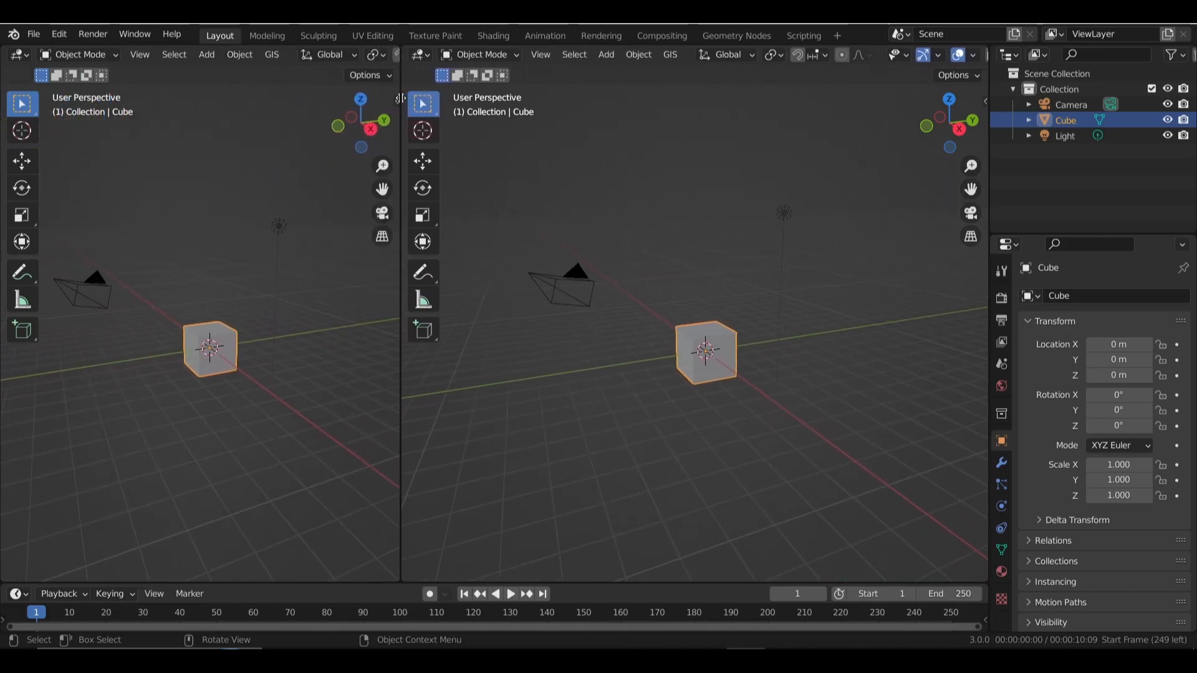
pyautogui.rightClick(401, 59)
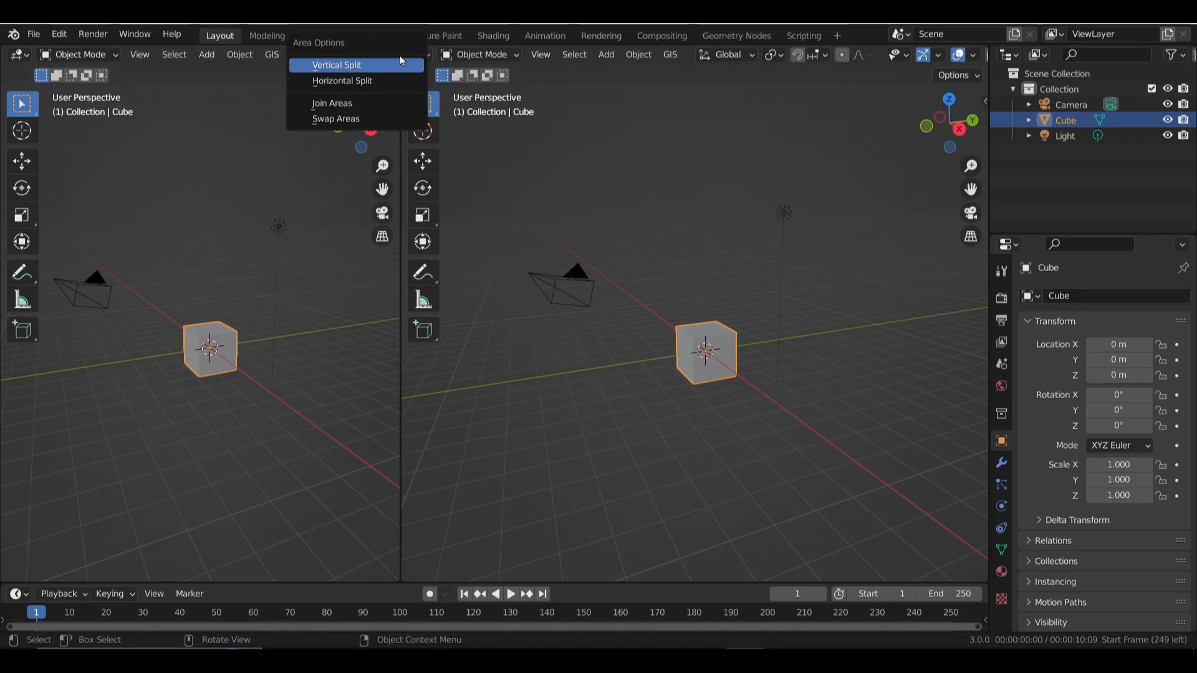
pyautogui.click(351, 103)
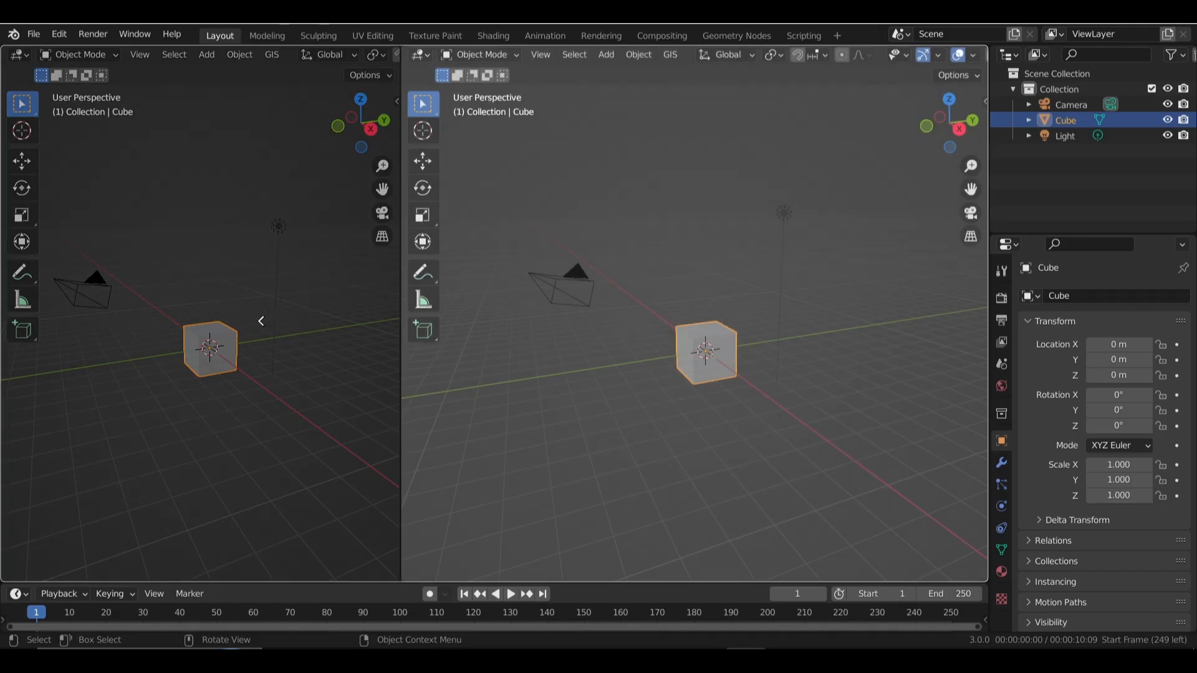
pyautogui.click(260, 324)
# Delete all default objects in the scene: the cube, the camera and the light.
pyautogui.moveTo(488, 340); pyautogui.dragTo(323, 433, button='middle')
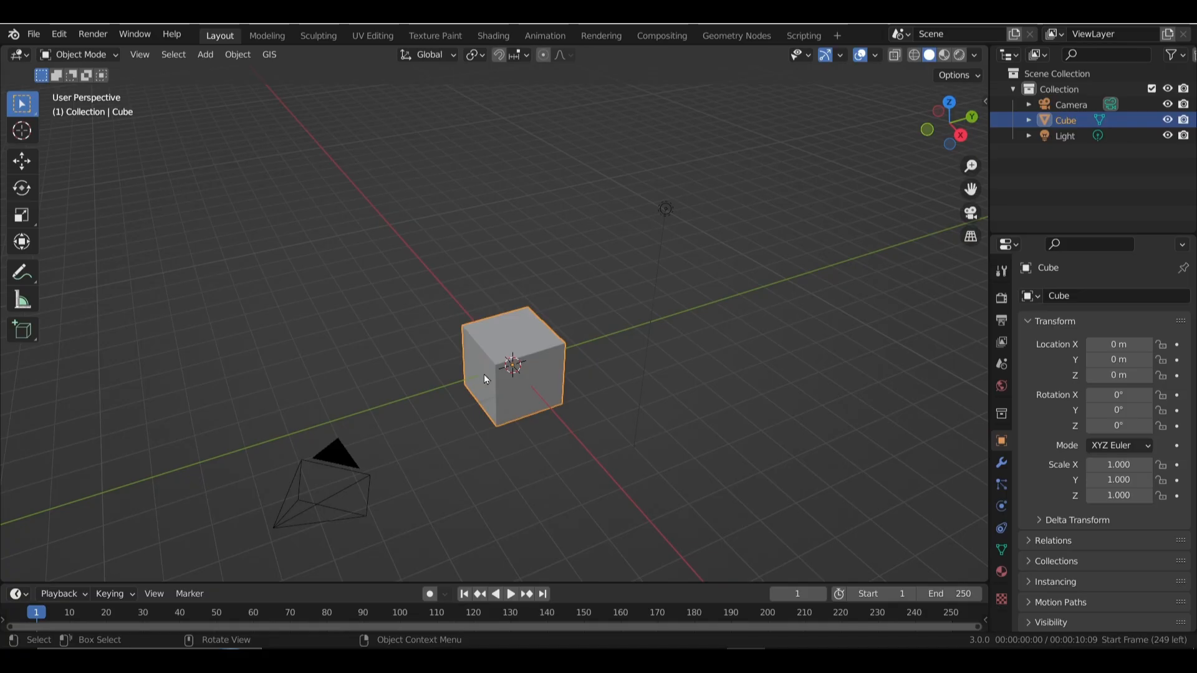
pyautogui.moveTo(483, 373); pyautogui.dragTo(496, 350, button='middle')
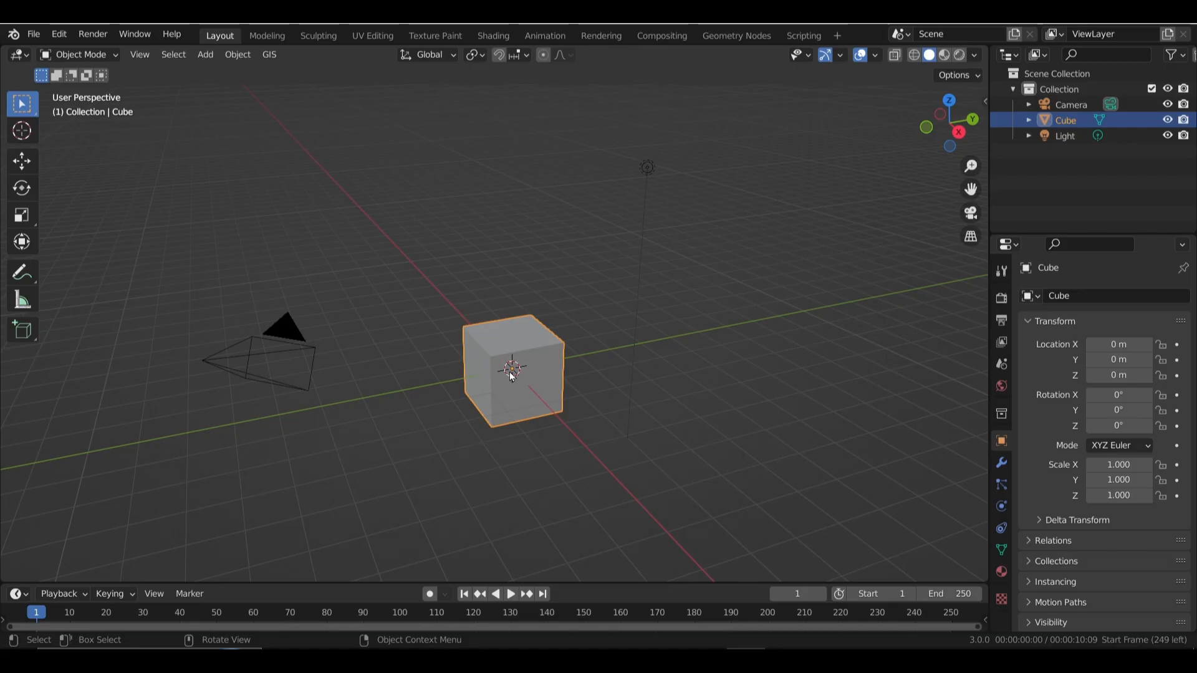
pyautogui.press('a')
pyautogui.press('x')
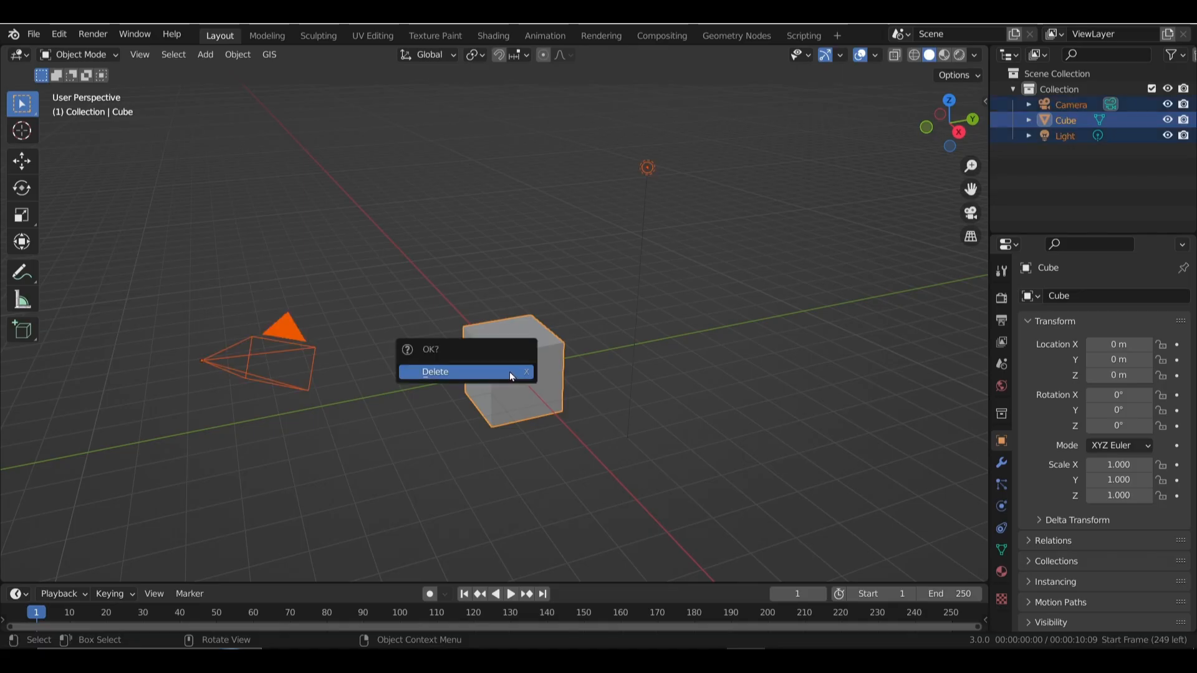
pyautogui.click(511, 374)
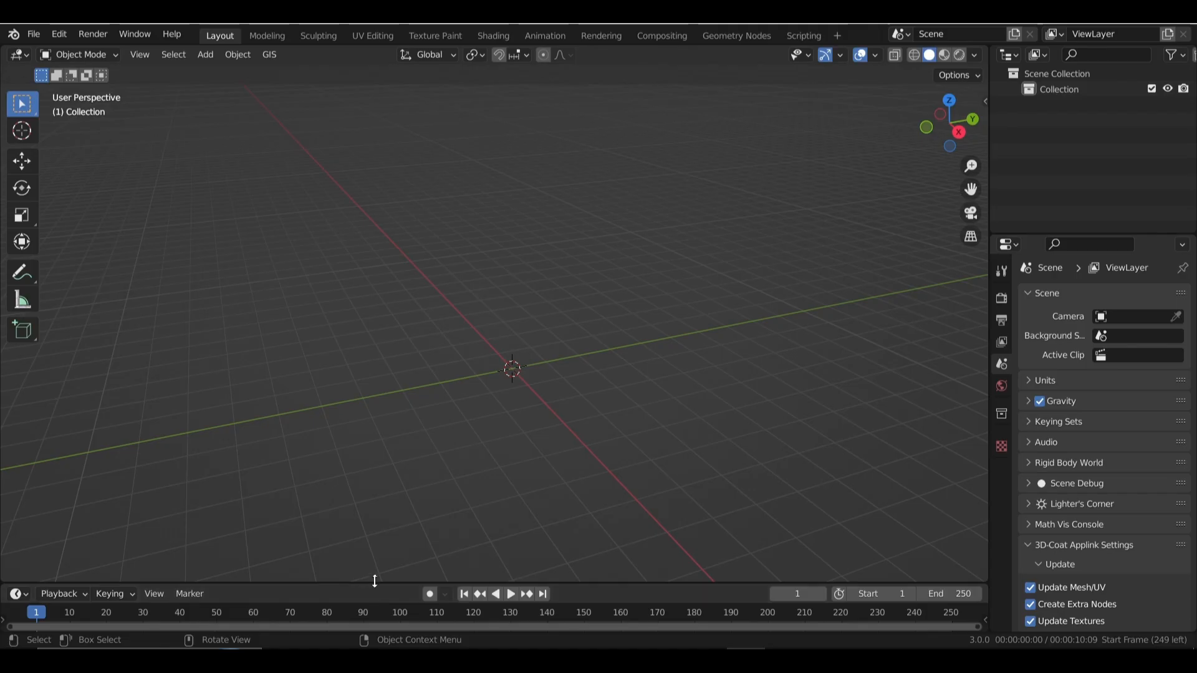
pyautogui.click(205, 55)
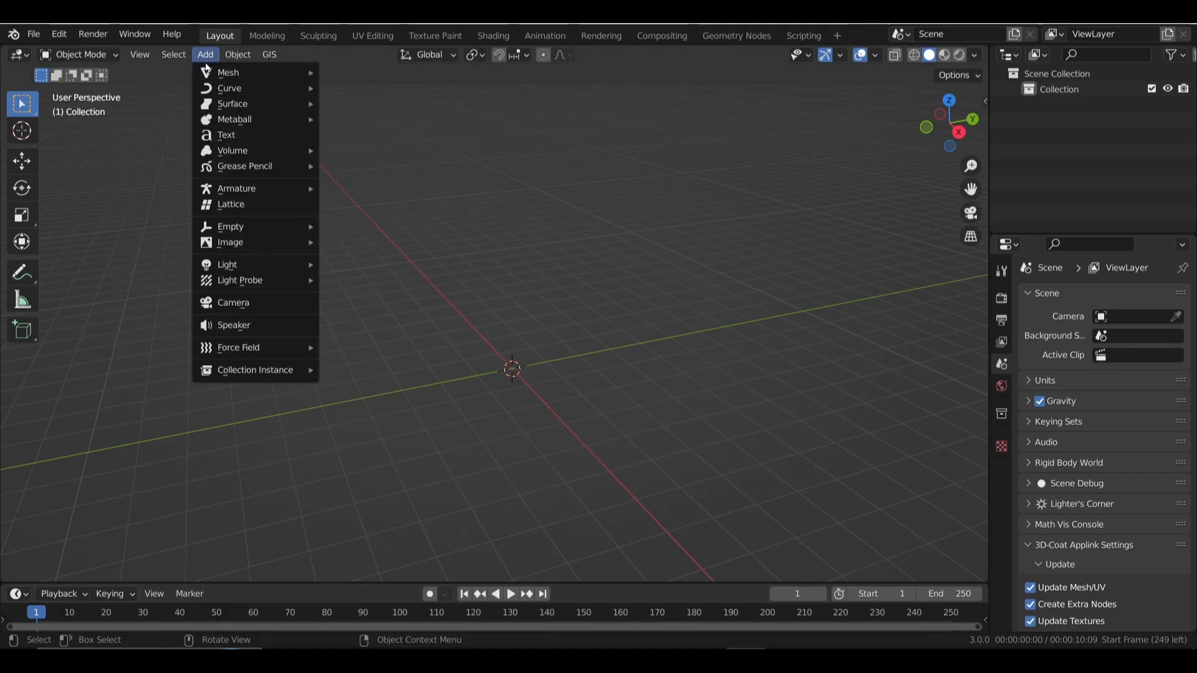
pyautogui.moveTo(212, 76)
pyautogui.click(341, 73)
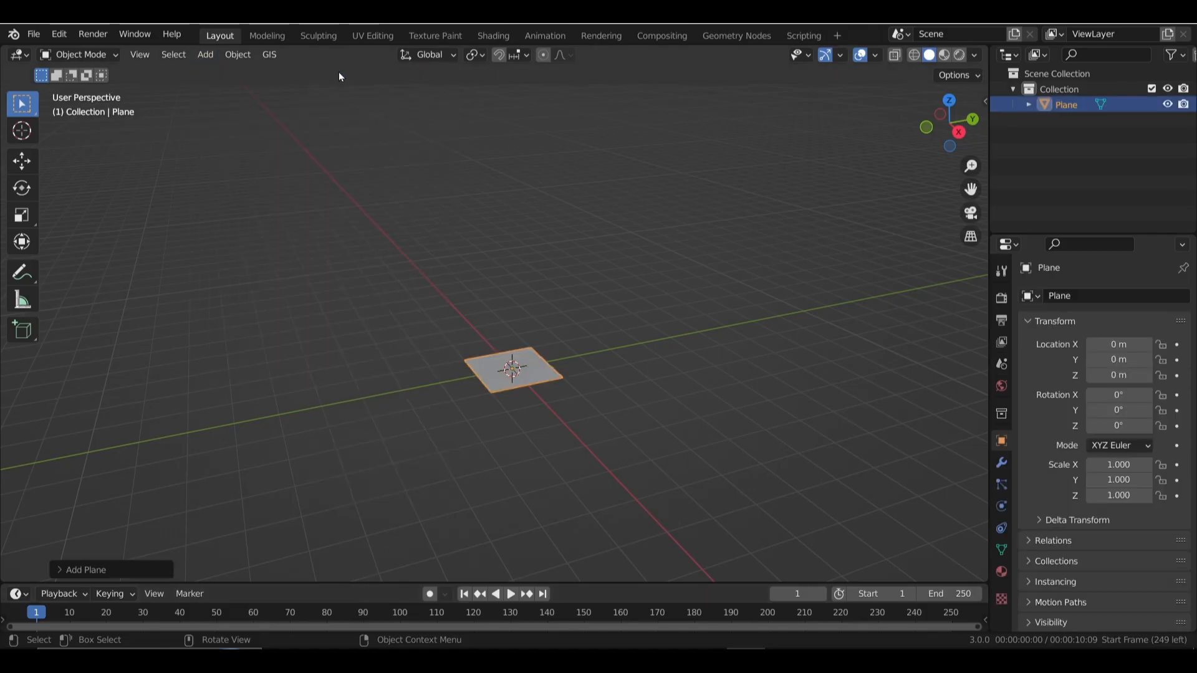
pyautogui.press('x')
pyautogui.click(494, 409)
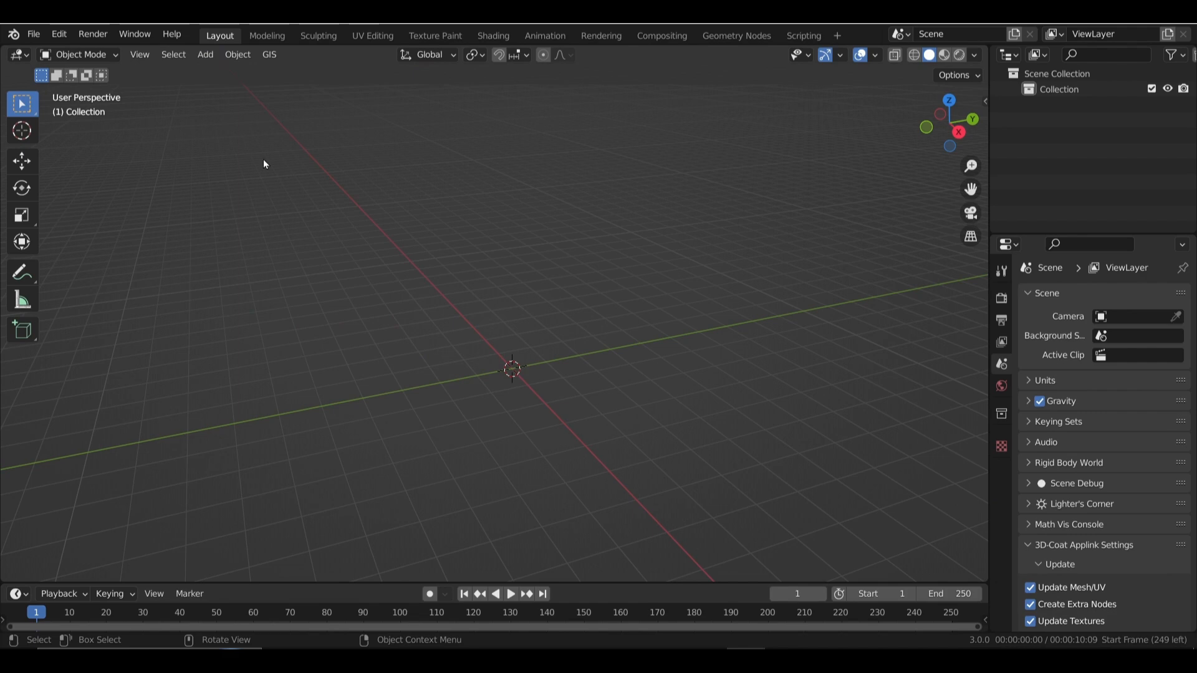
# Add a mesh plane at the world origin.
pyautogui.click(206, 59)
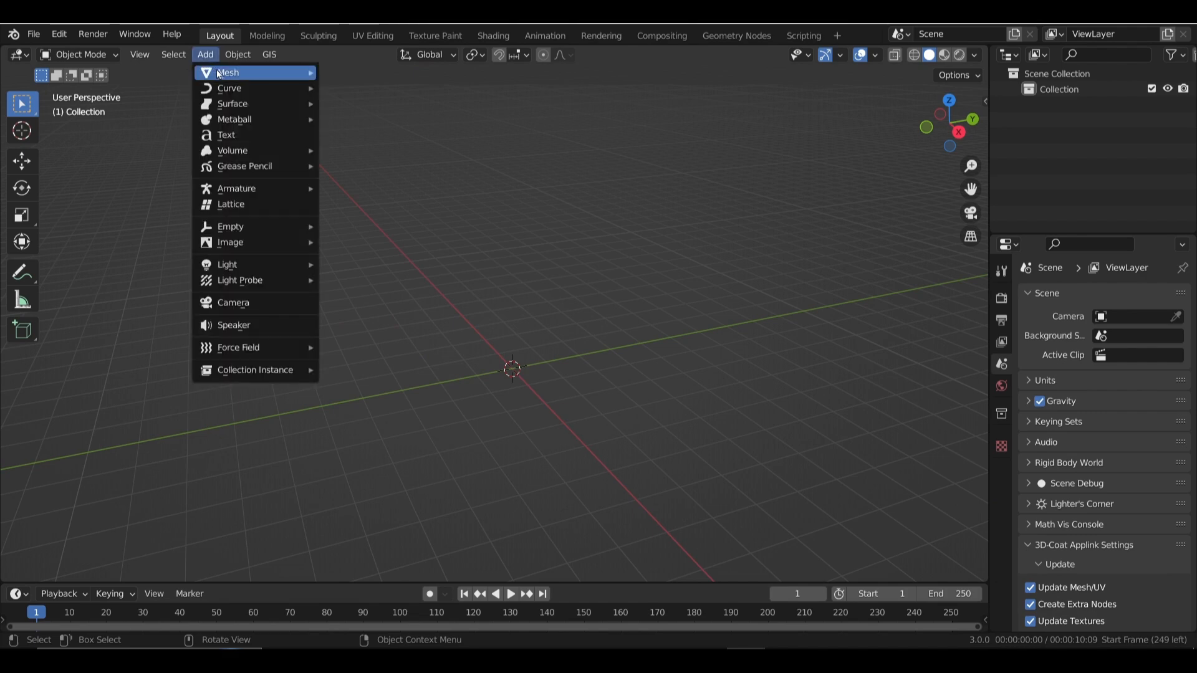
pyautogui.moveTo(220, 74)
pyautogui.click(346, 75)
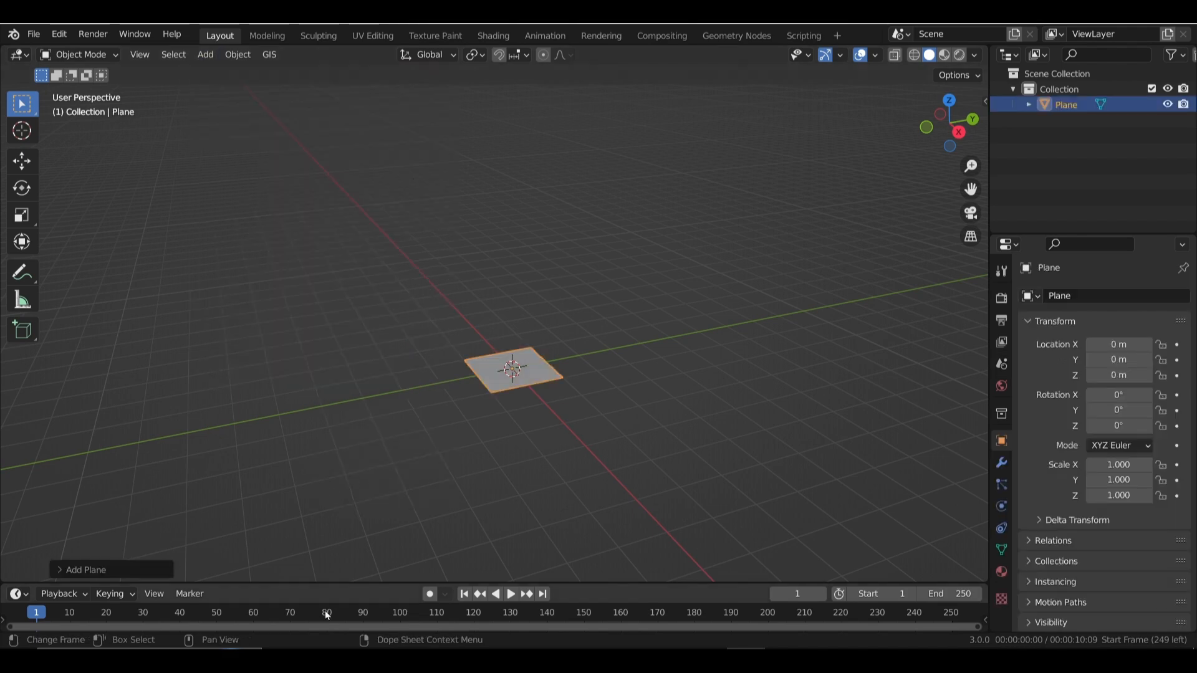
# Enlarge the timeline area and change it to the Shader Editor.
pyautogui.moveTo(325, 584); pyautogui.dragTo(343, 495)
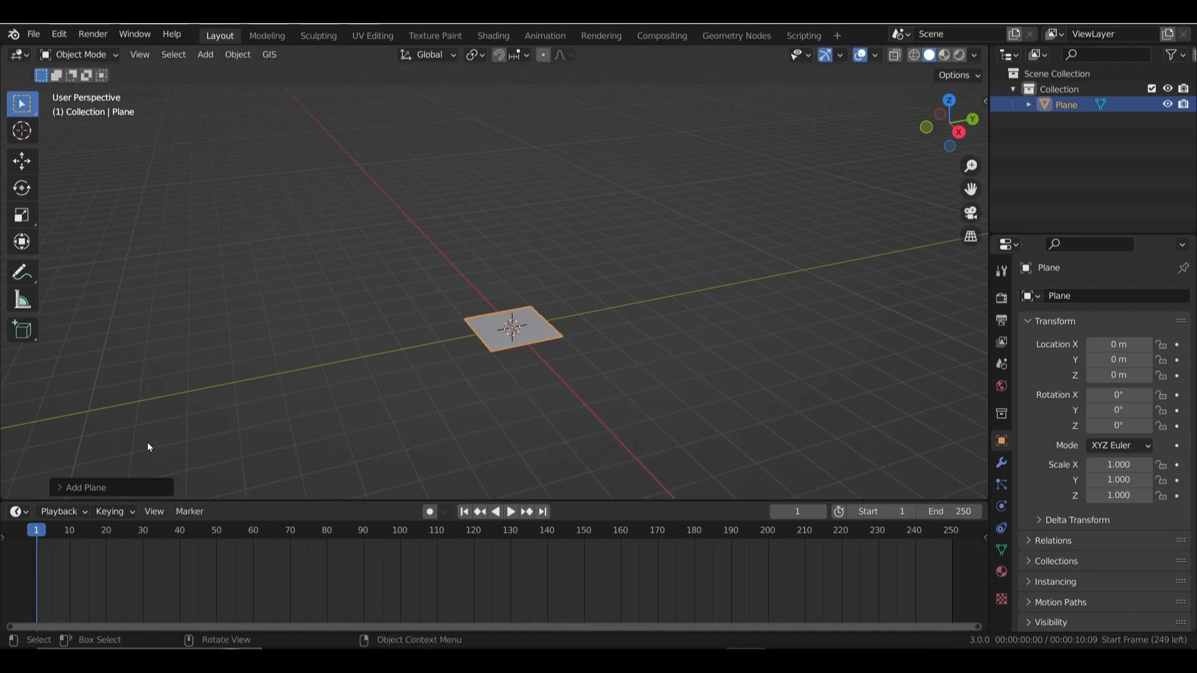
pyautogui.click(19, 511)
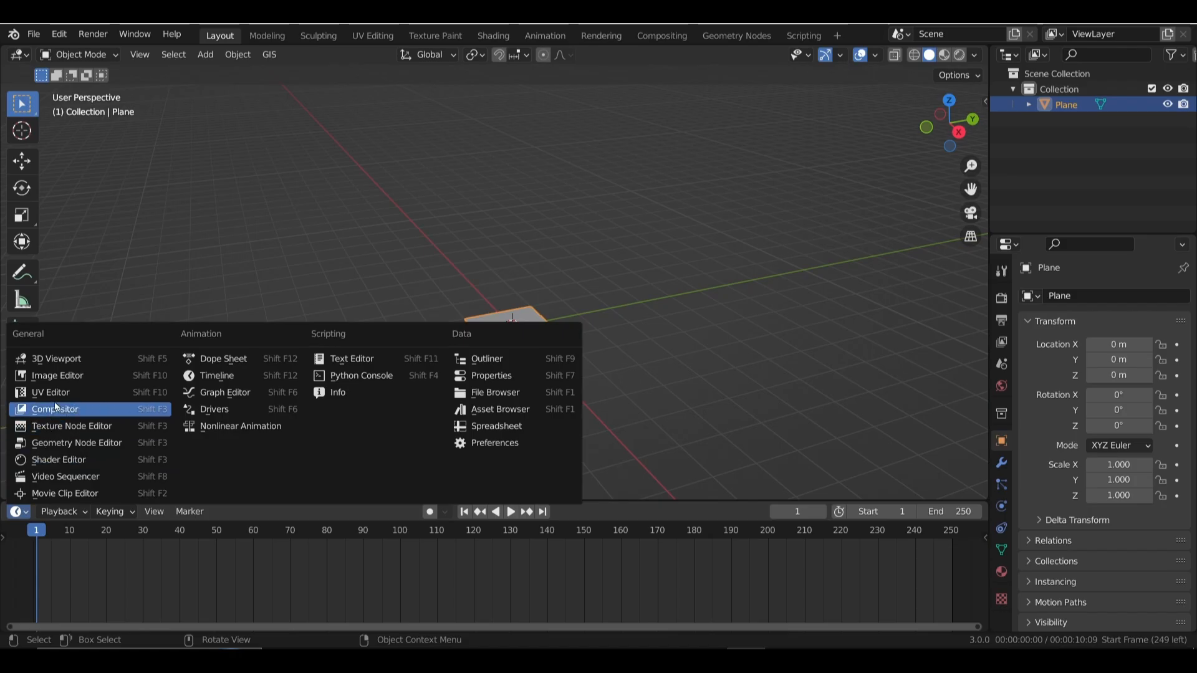
pyautogui.click(82, 461)
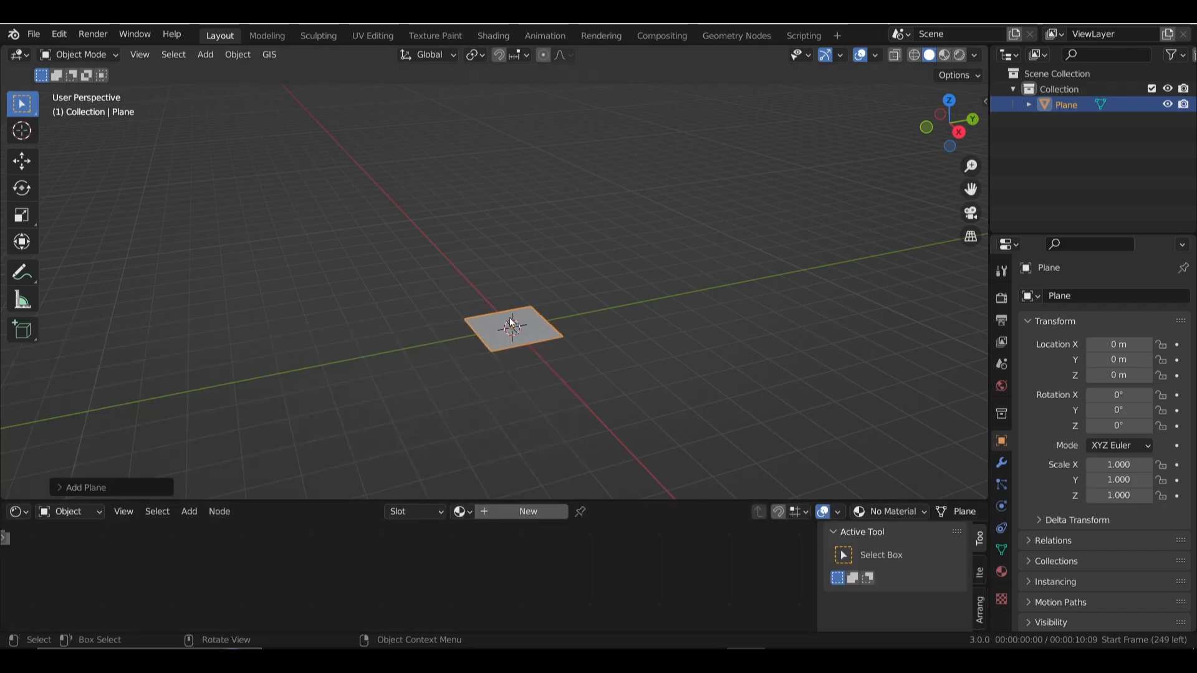
# Create a new material for the plane and enlarge the Shader Editor to show its nodes.
pyautogui.click(509, 514)
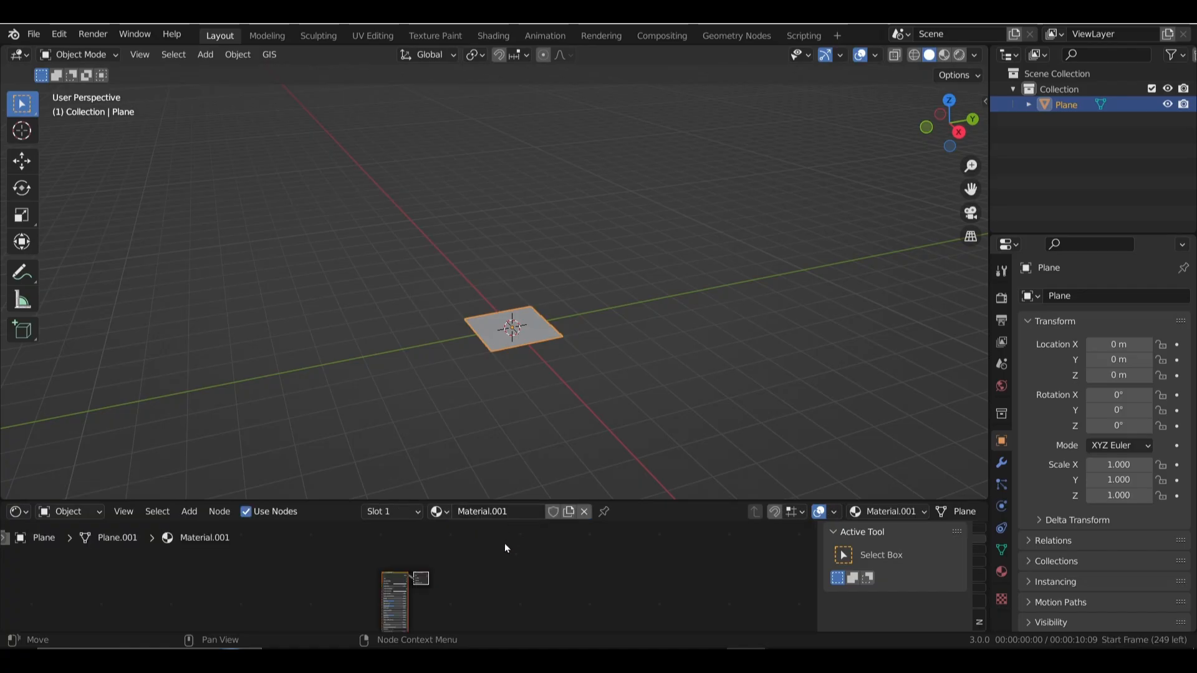
pyautogui.scroll(3, 437, 580)
pyautogui.moveTo(450, 577); pyautogui.dragTo(556, 575, button='middle')
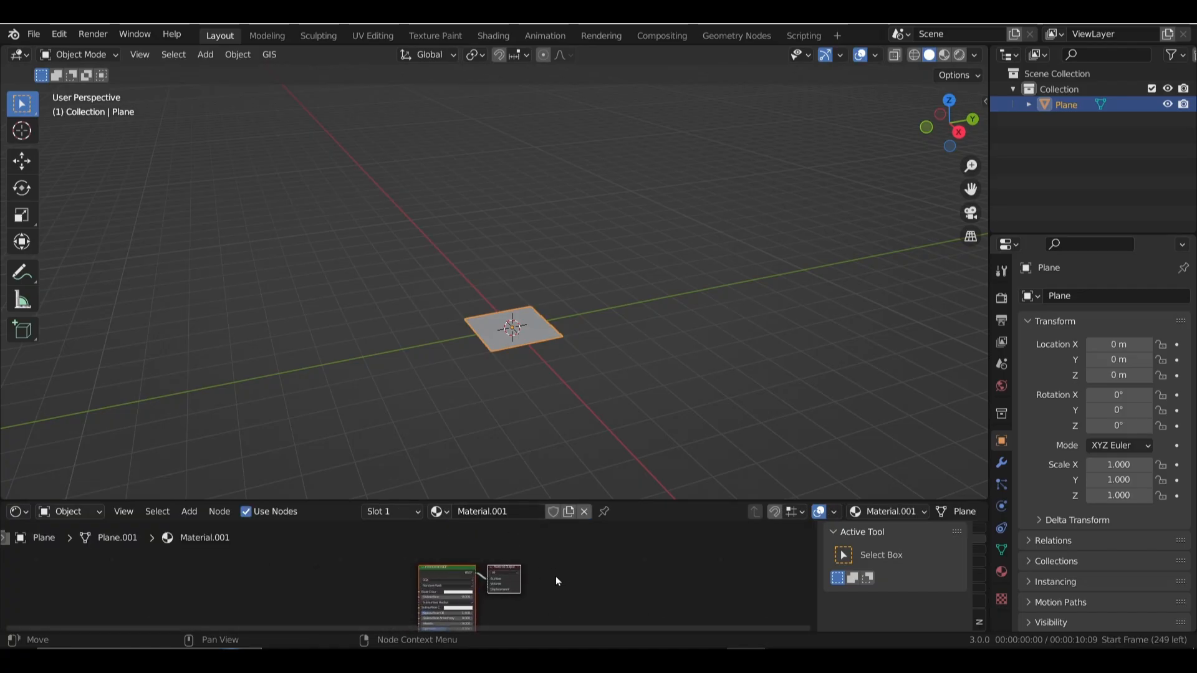
pyautogui.scroll(2, 556, 576)
pyautogui.moveTo(526, 499); pyautogui.dragTo(522, 399)
pyautogui.scroll(5, 468, 578)
pyautogui.moveTo(468, 578); pyautogui.dragTo(627, 570, button='middle')
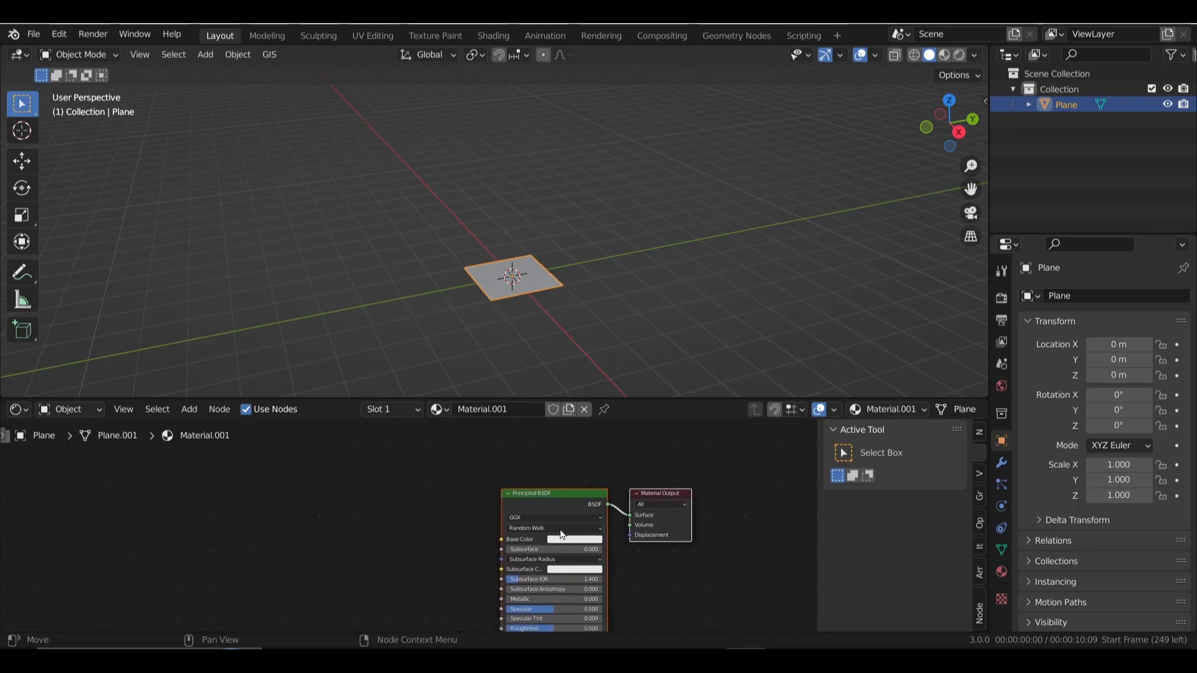
# Add an Image Texture node beside the Principled BSDF and connect its Color output to Base Color.
pyautogui.click(528, 499)
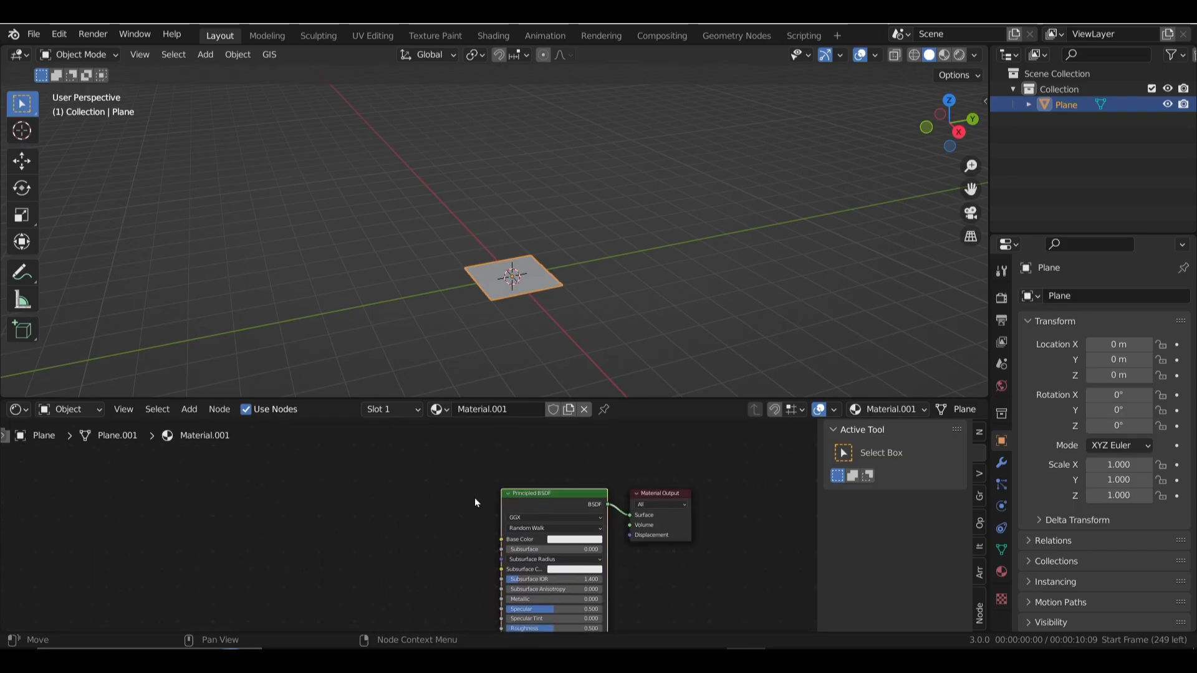
pyautogui.click(417, 502)
pyautogui.hotkey('shift', 'a')
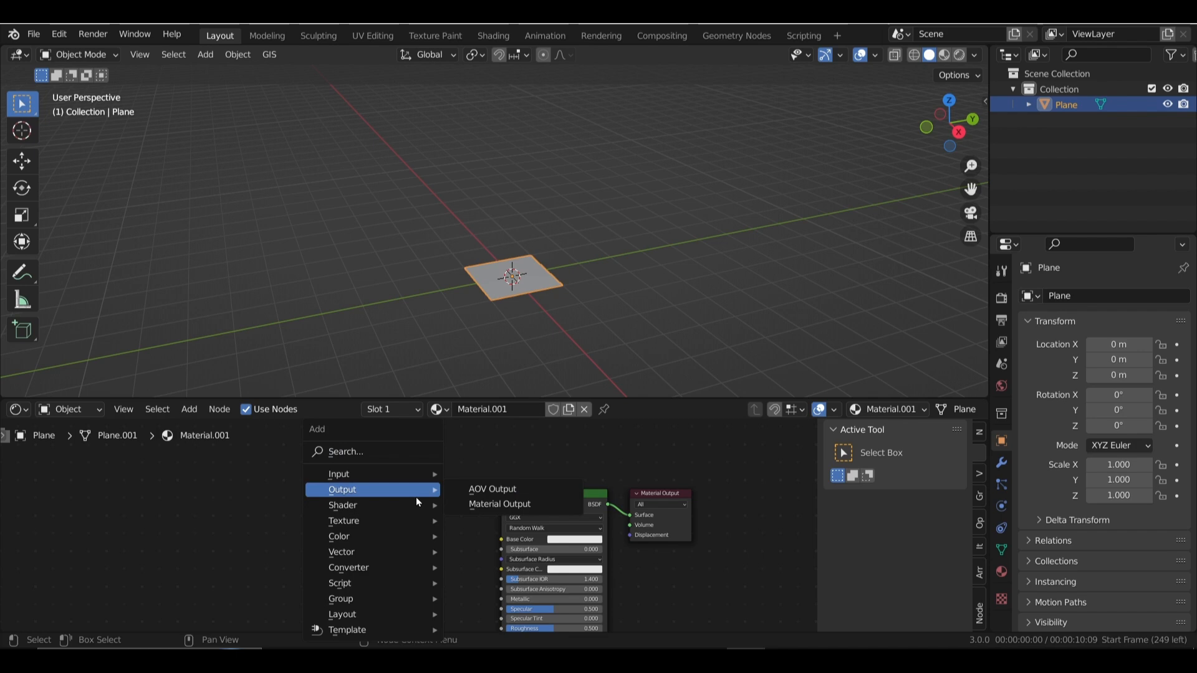
pyautogui.moveTo(363, 523)
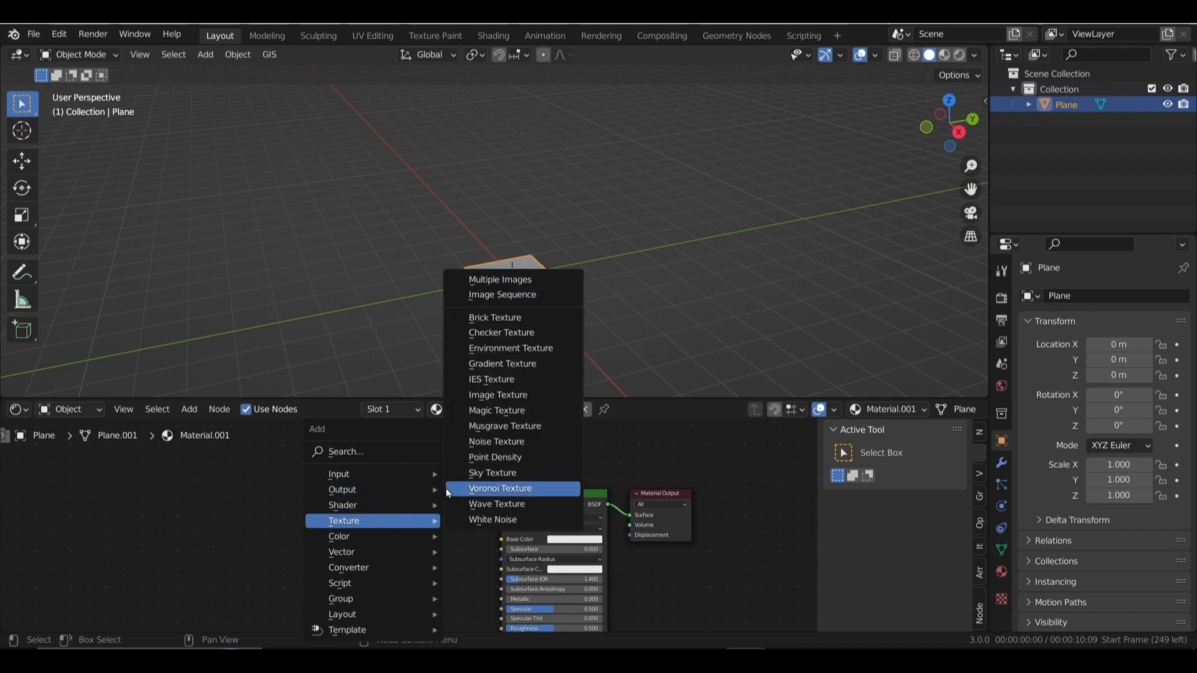
pyautogui.click(488, 397)
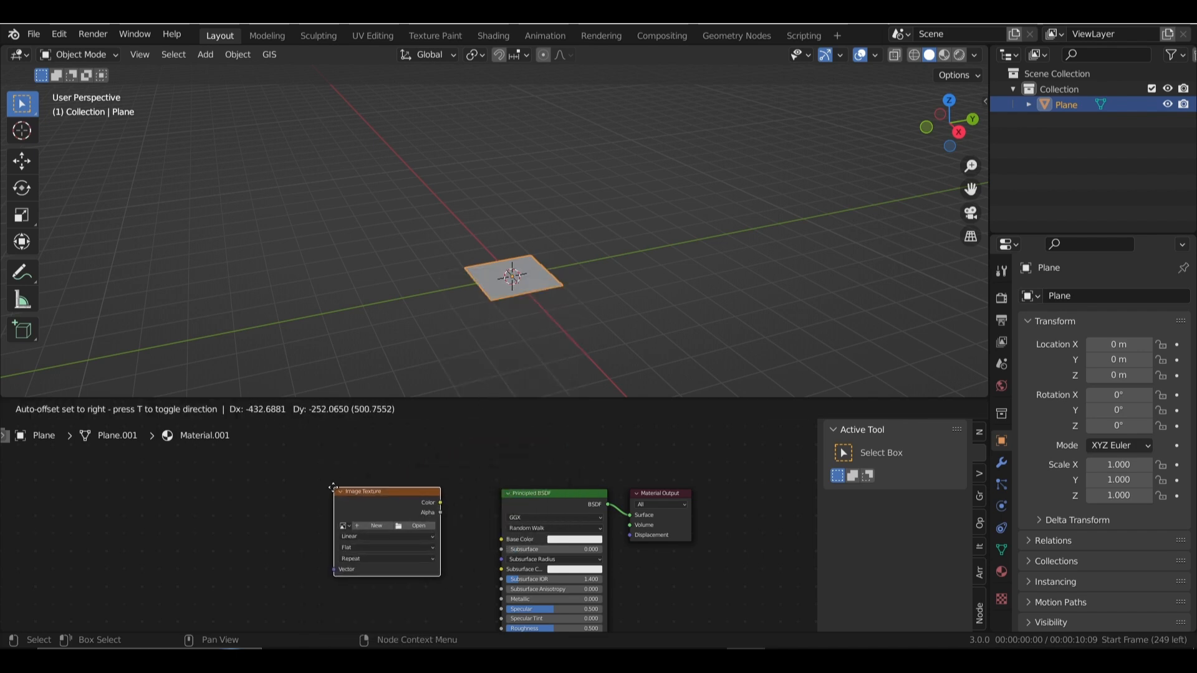
pyautogui.click(324, 496)
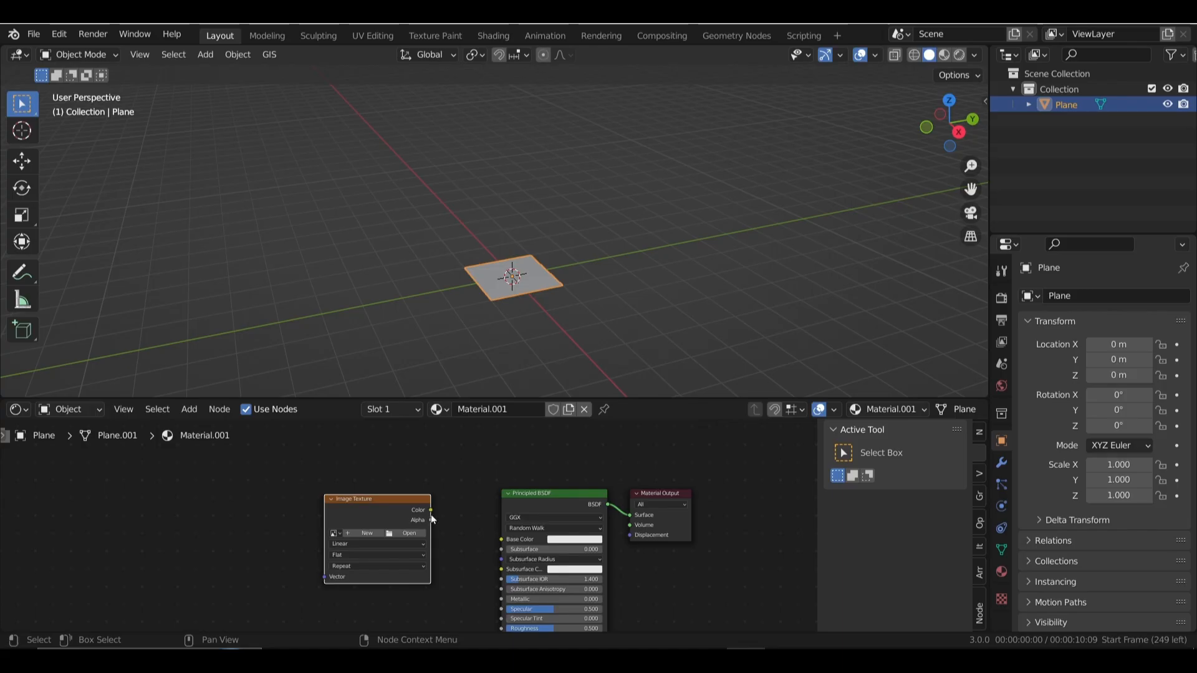
pyautogui.moveTo(432, 515); pyautogui.dragTo(503, 539)
# Load aap-64-32x.png from the colorplate folder inside D:\CG traders upload new folder into the Image Texture node.
pyautogui.click(403, 535)
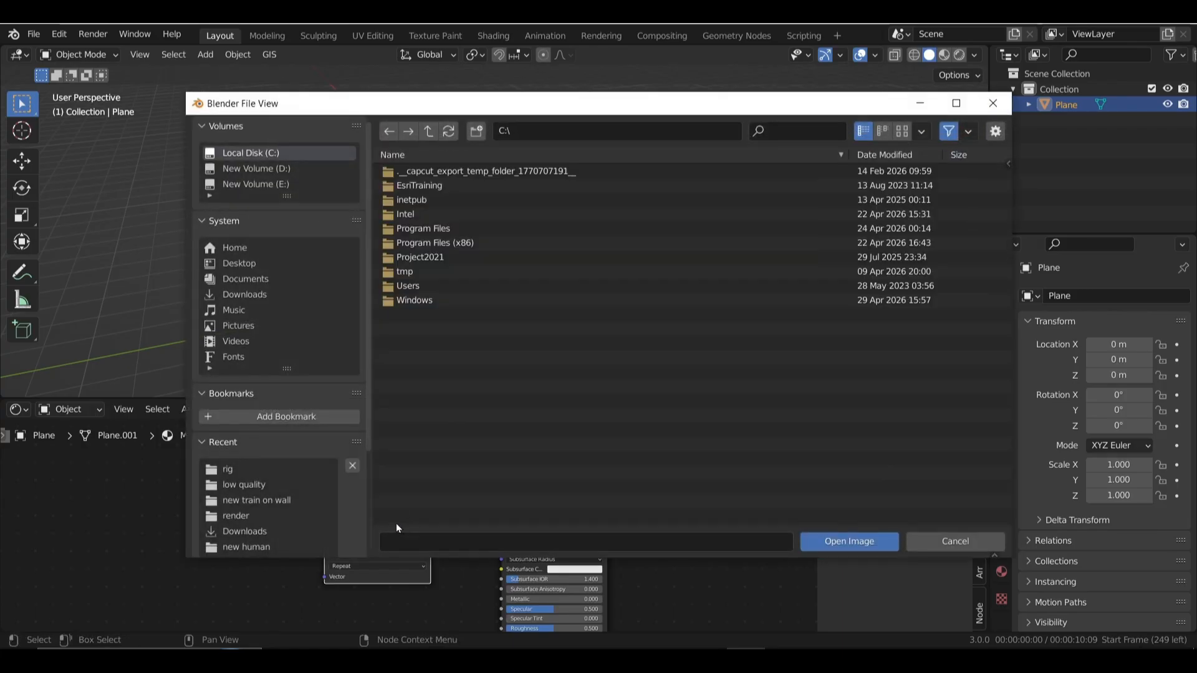
pyautogui.click(278, 184)
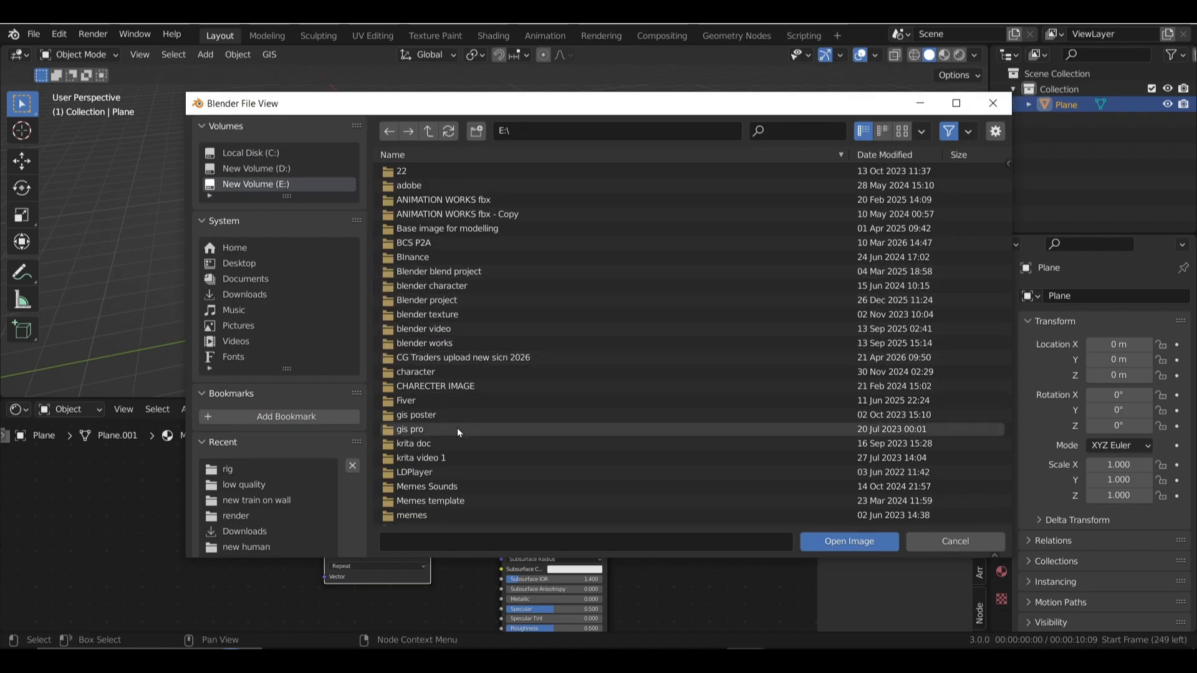
pyautogui.click(260, 168)
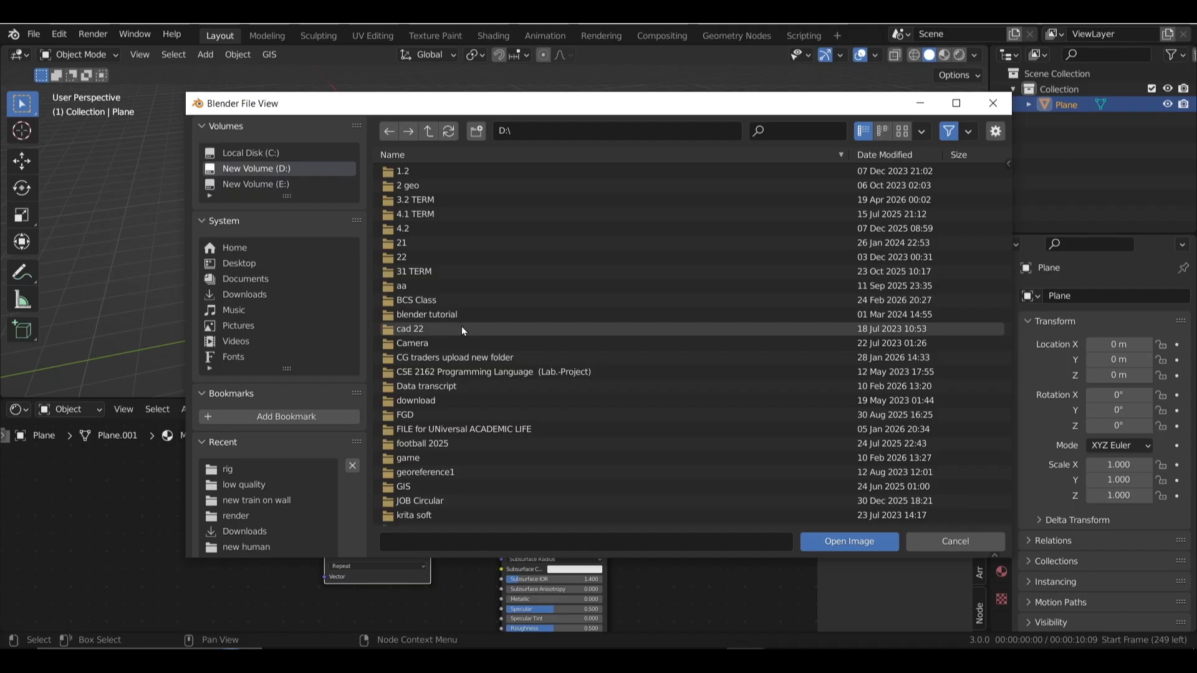
pyautogui.scroll(-5, 462, 331)
pyautogui.scroll(-3, 463, 349)
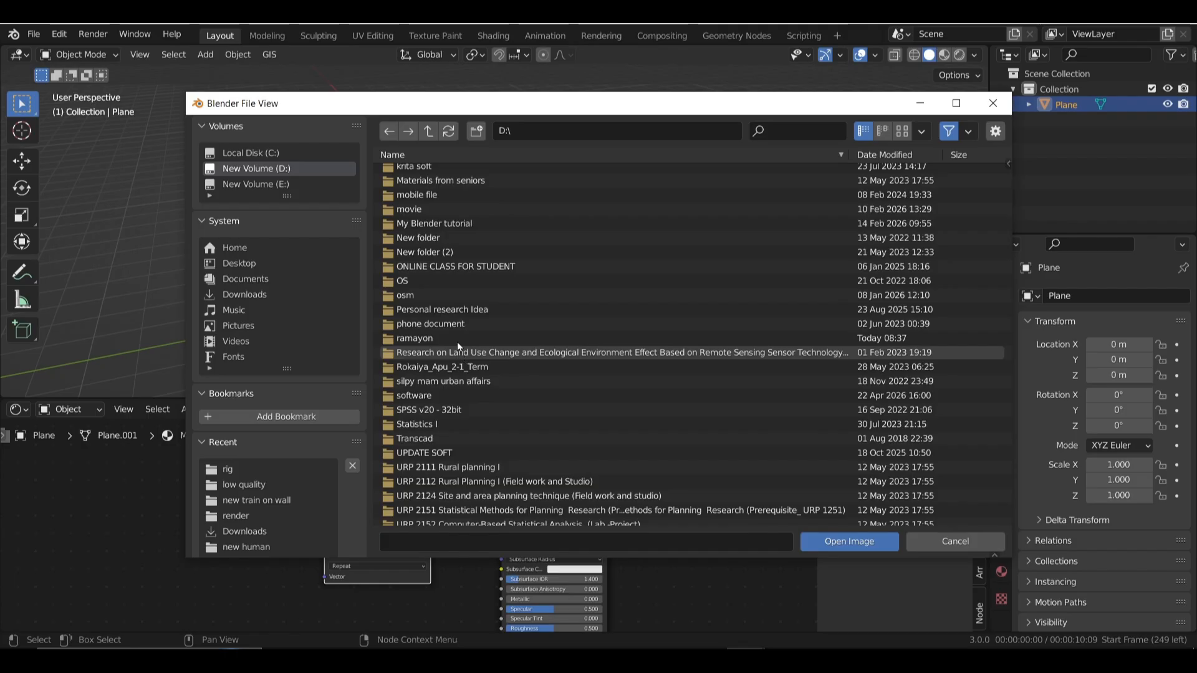
pyautogui.scroll(3, 455, 299)
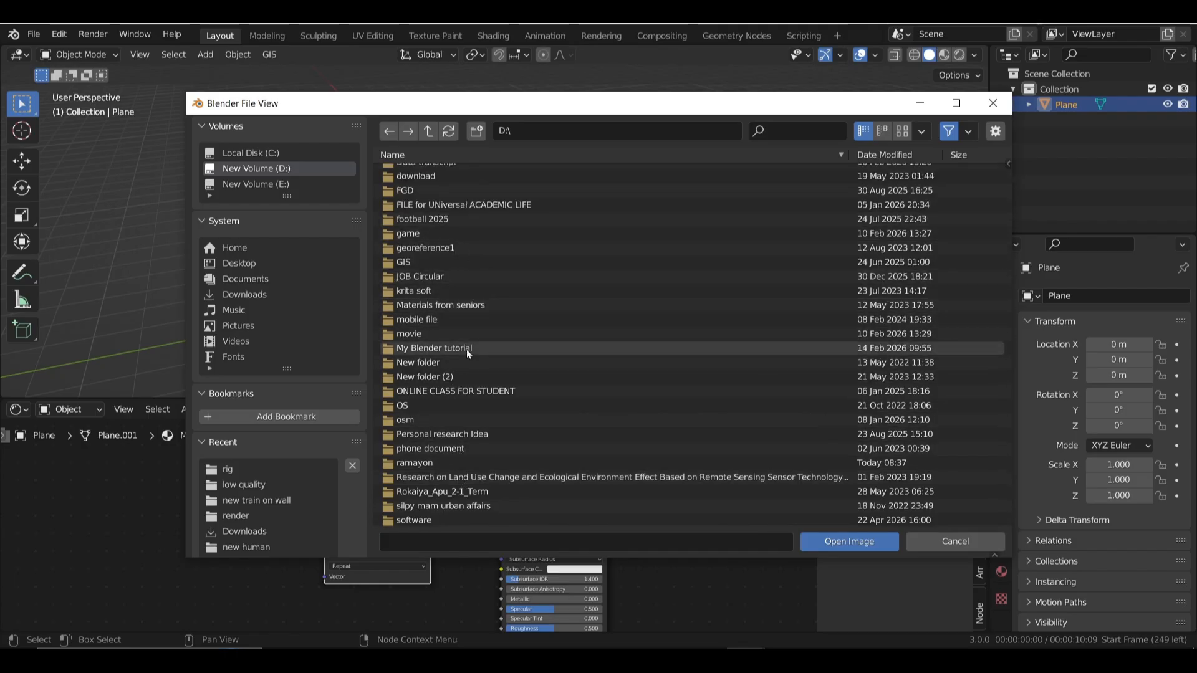
pyautogui.scroll(2, 464, 287)
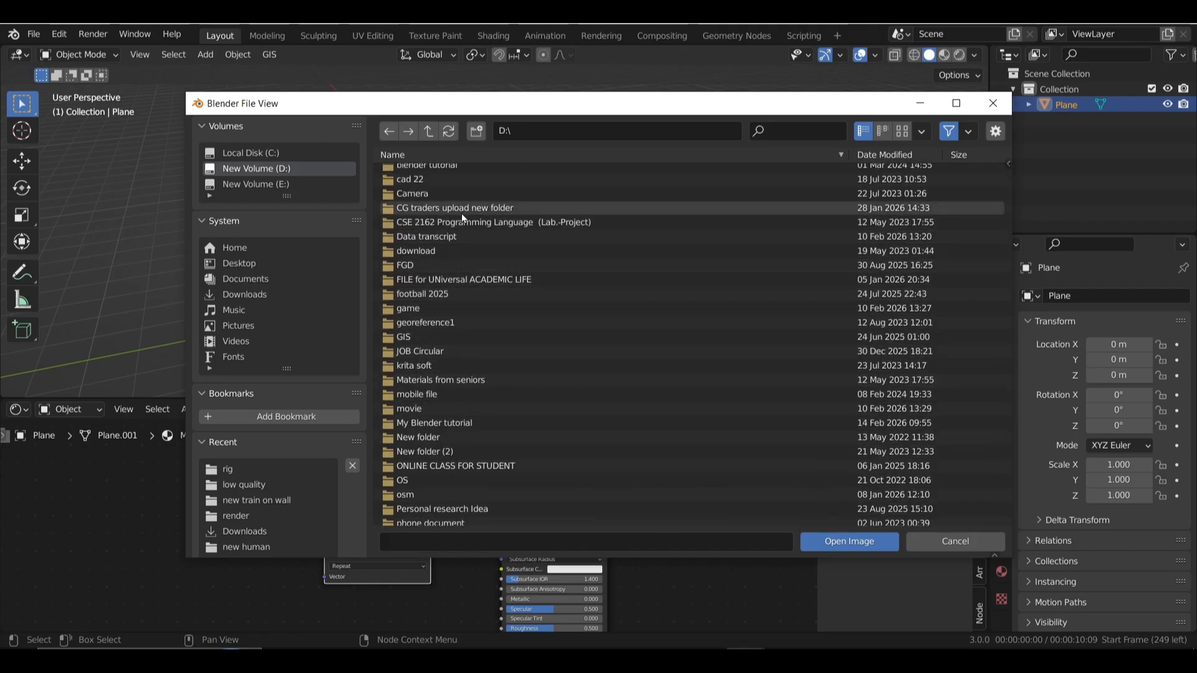
pyautogui.doubleClick(461, 209)
pyautogui.click(461, 213)
pyautogui.doubleClick(461, 213)
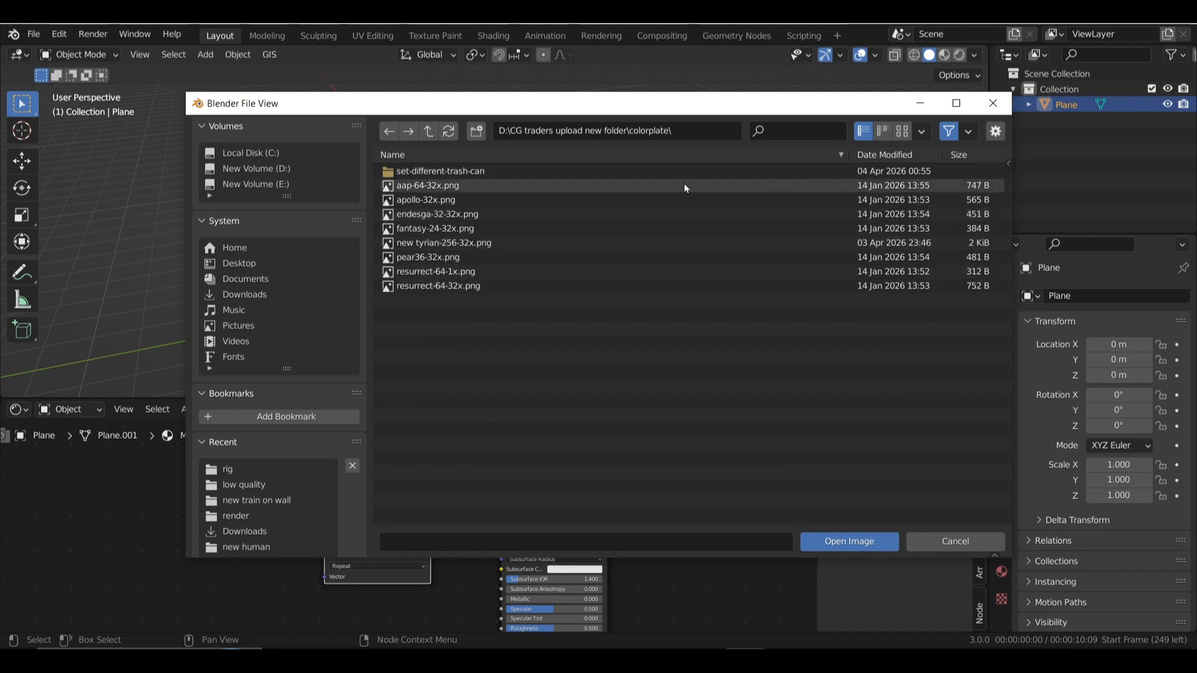
pyautogui.doubleClick(630, 184)
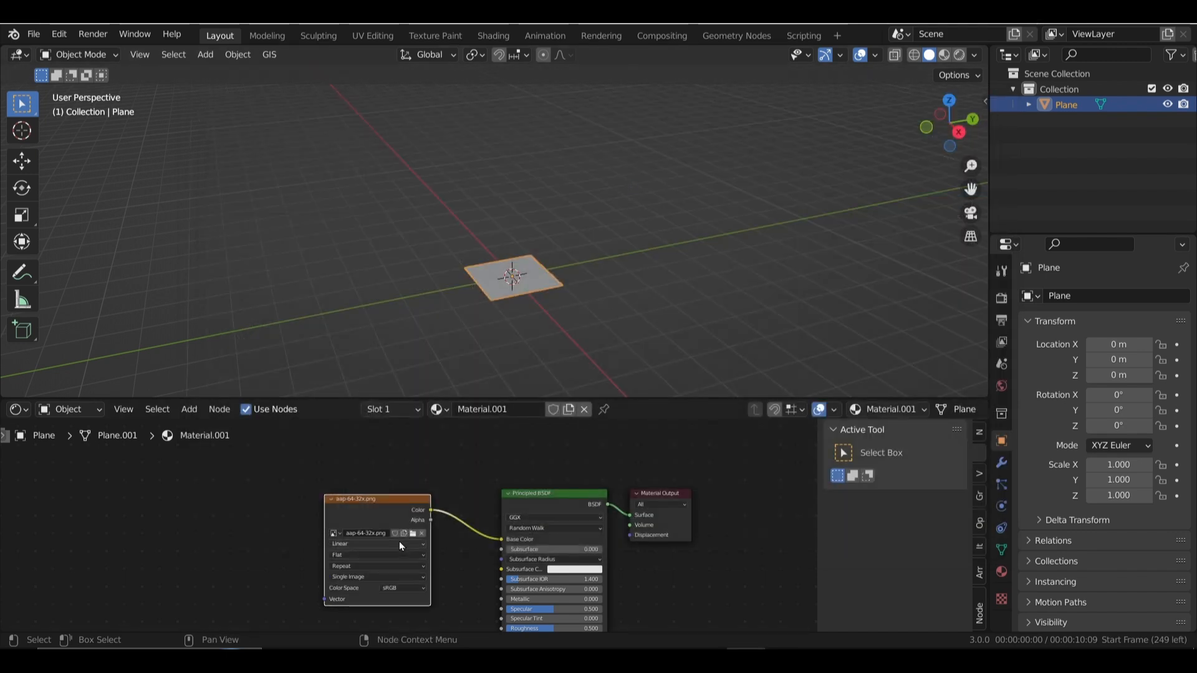
# Set the Image Texture node's interpolation to Closest.
pyautogui.scroll(2, 399, 544)
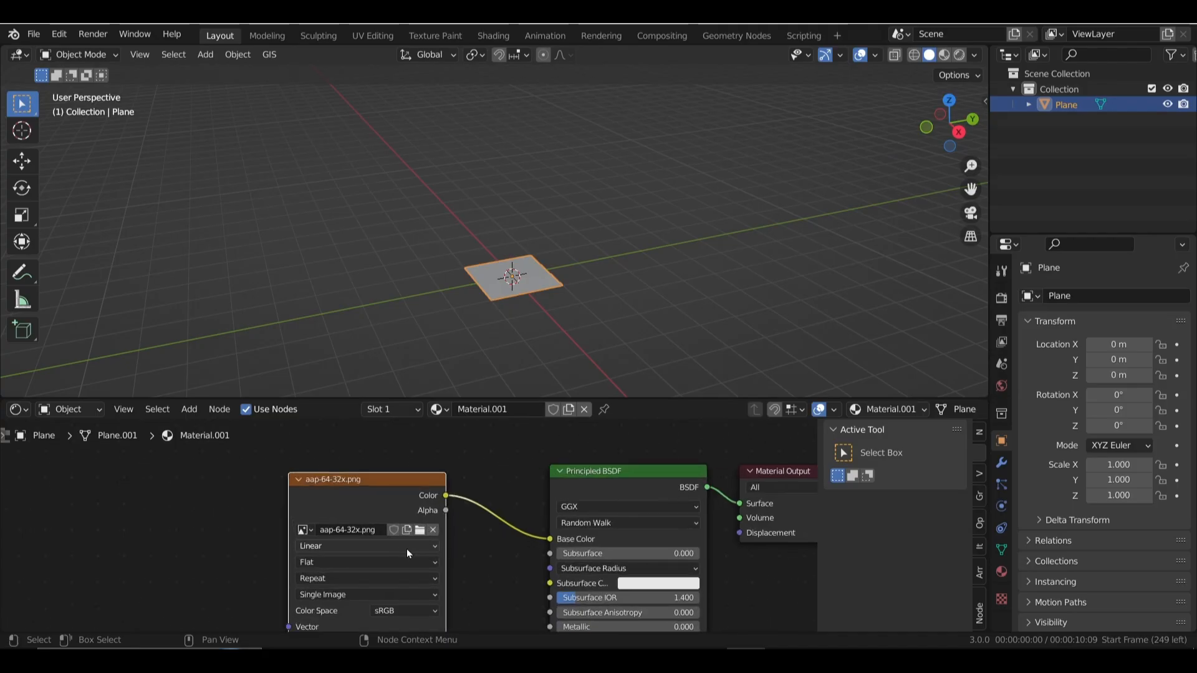
pyautogui.click(407, 548)
pyautogui.click(335, 569)
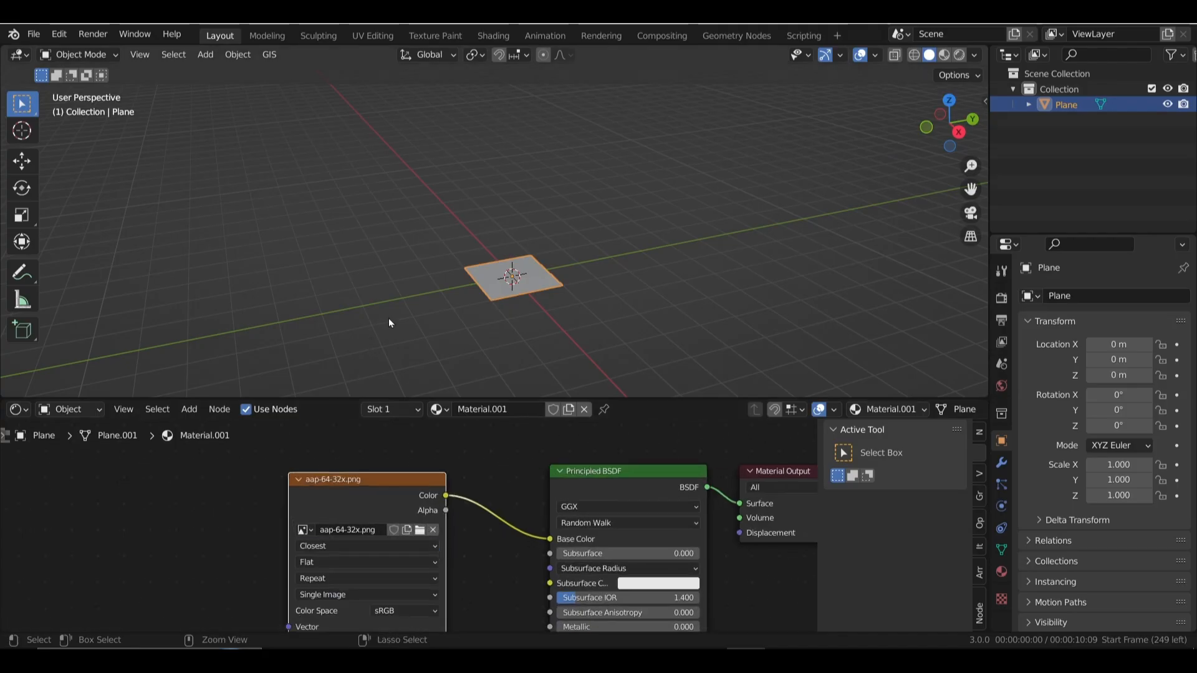
# Save the Blender file under the name building in the current rig folder.
pyautogui.hotkey('ctrl', 's')
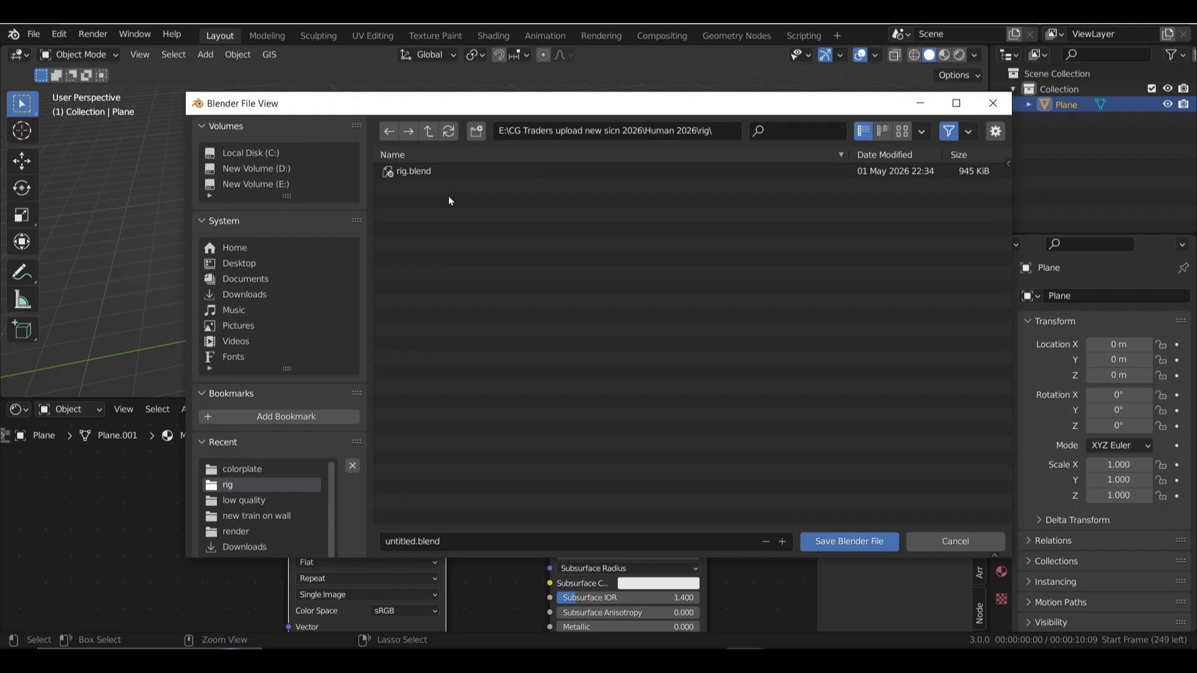
pyautogui.click(472, 541)
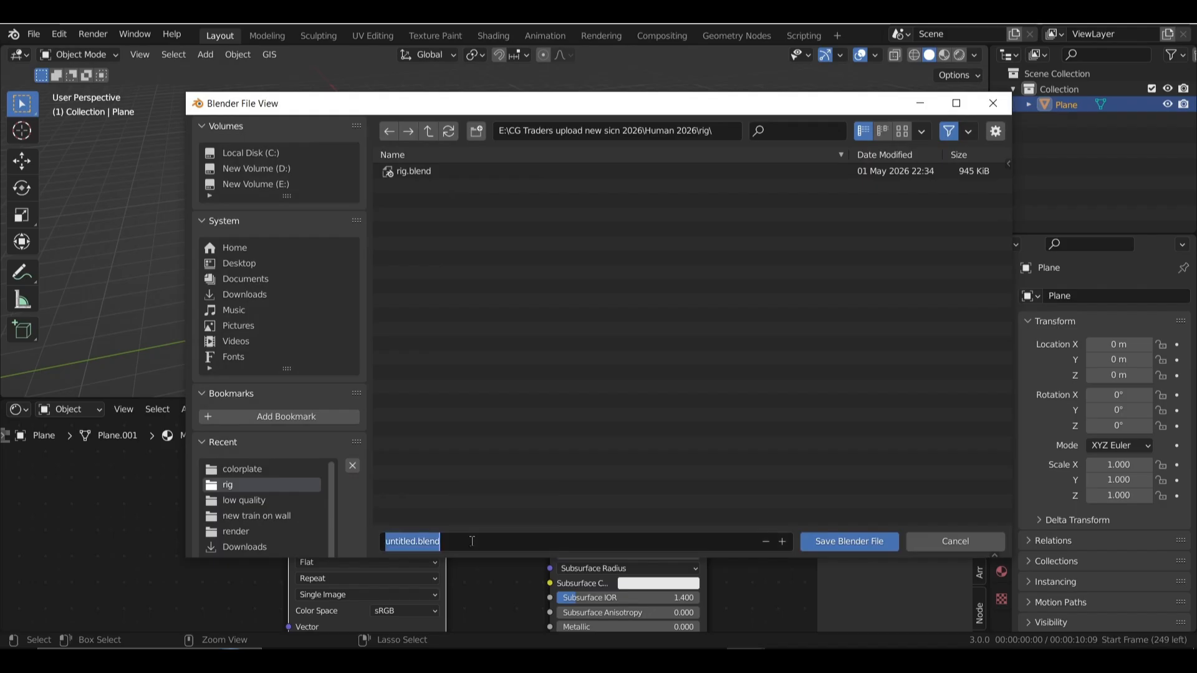
pyautogui.write('building')
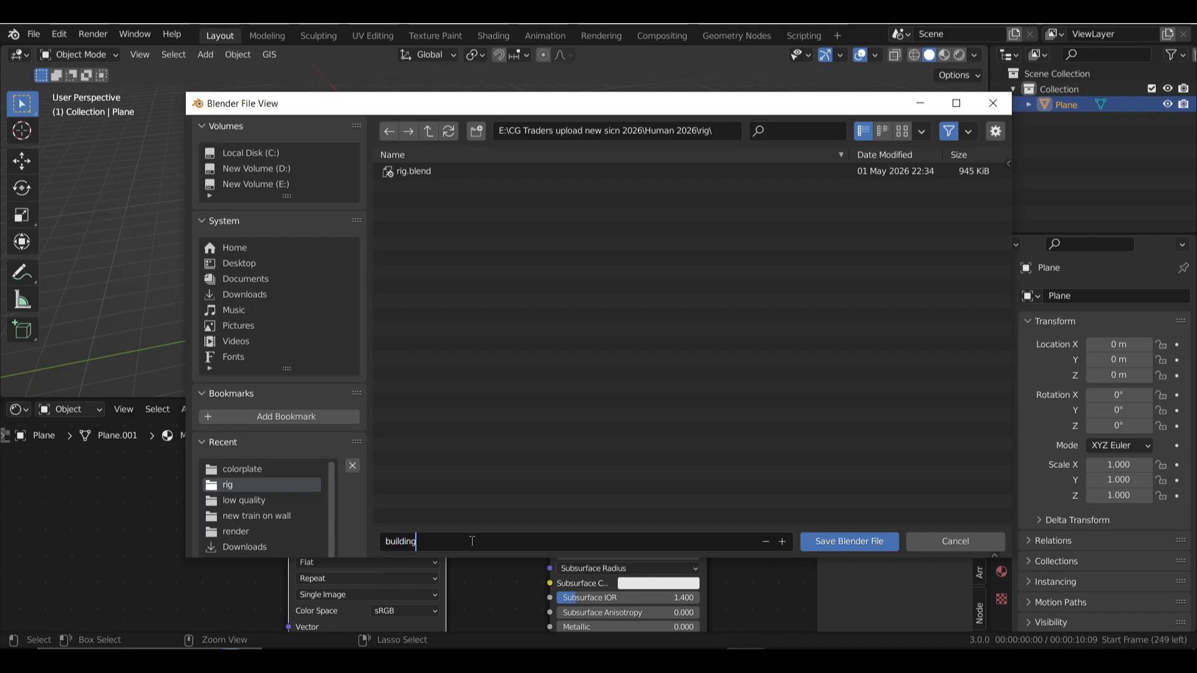
pyautogui.press('Return')
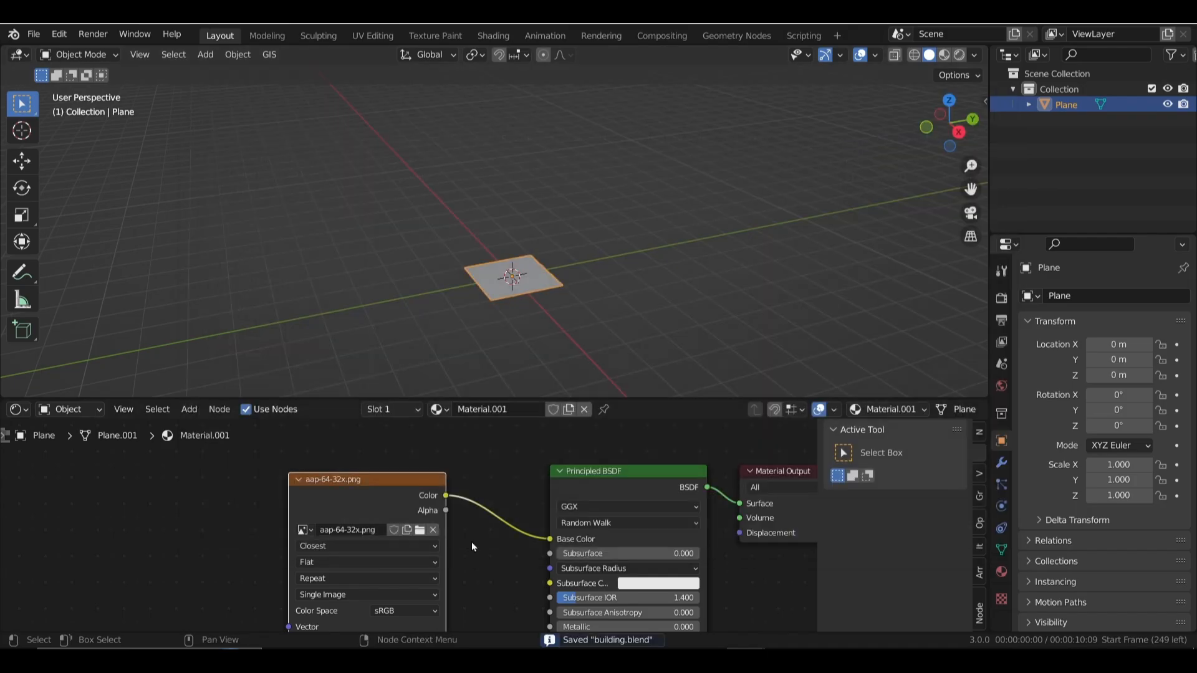
# Set the solid viewport shading colour to Texture so the plane displays its image.
pyautogui.click(974, 57)
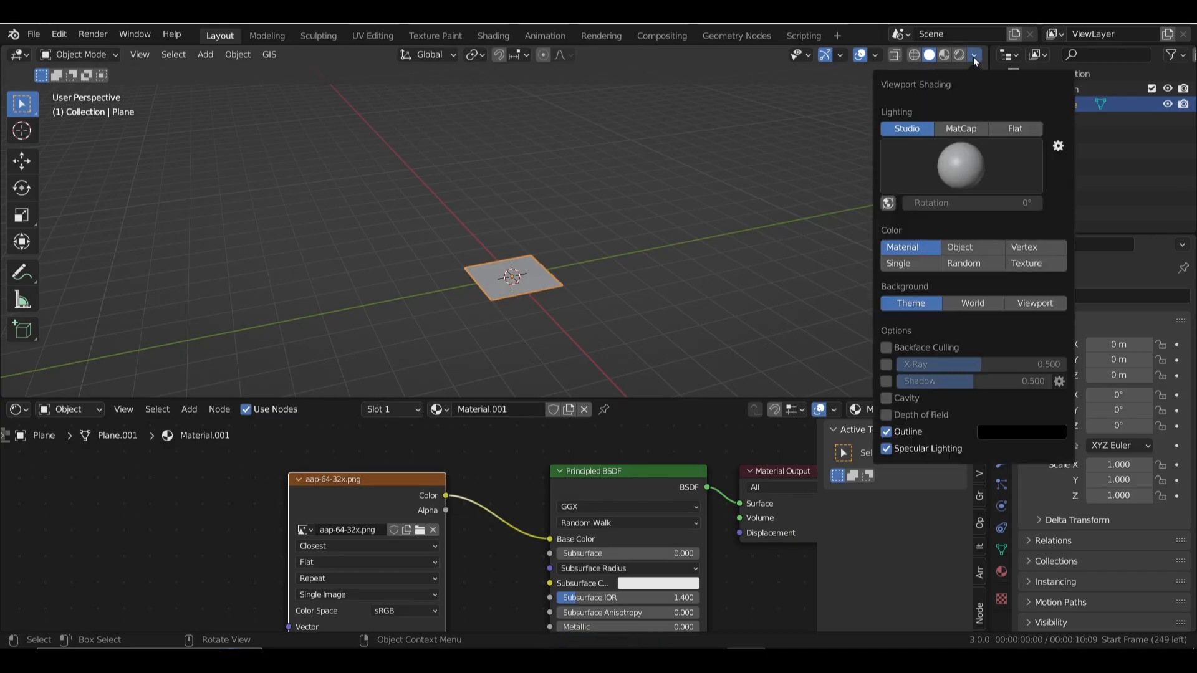
pyautogui.click(1027, 264)
pyautogui.moveTo(490, 298); pyautogui.dragTo(506, 304, button='middle')
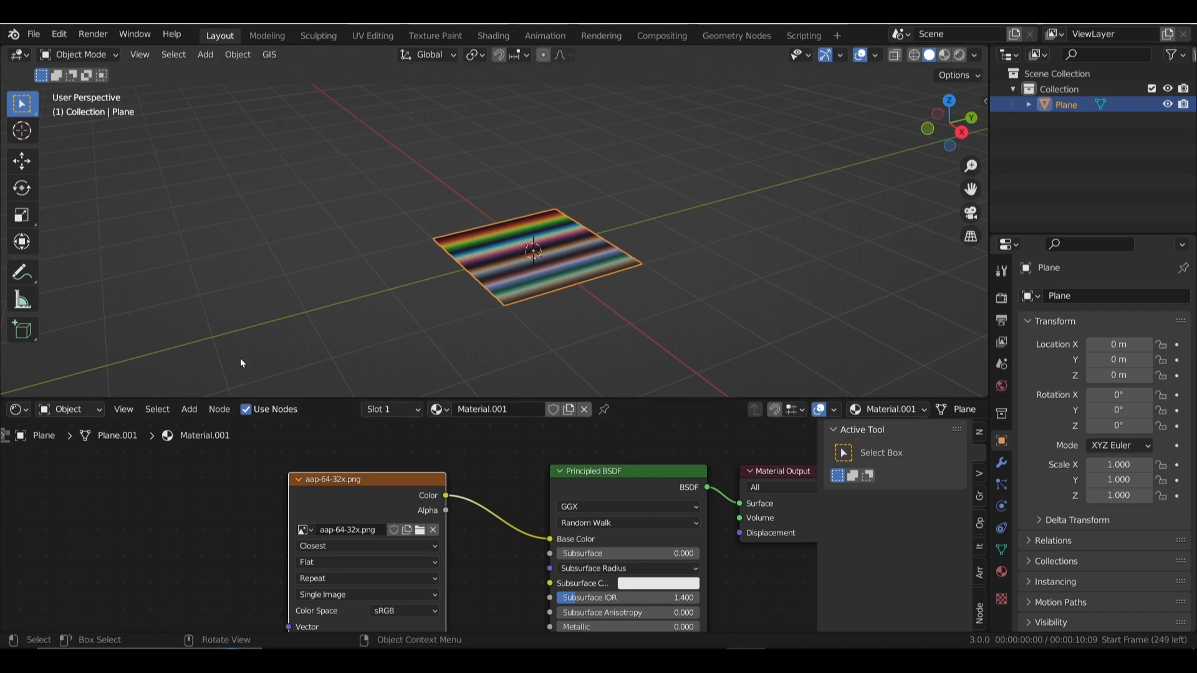
# Change the Shader Editor area to the UV Editor and put the plane in Edit Mode.
pyautogui.click(25, 413)
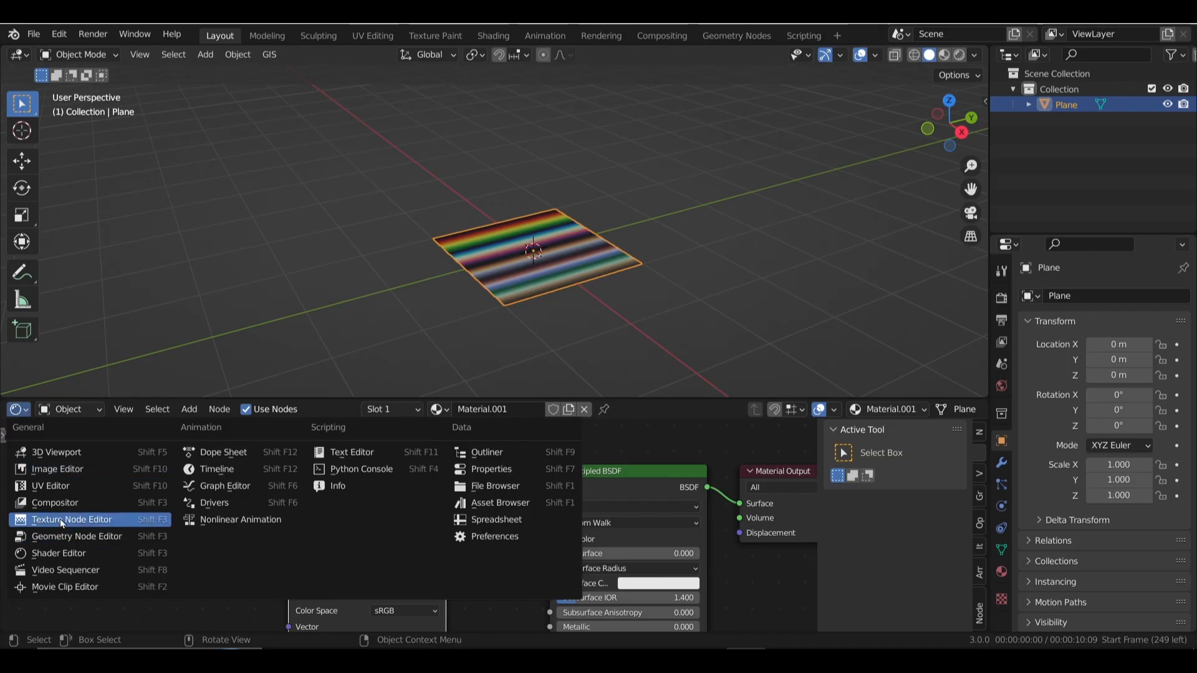
pyautogui.click(60, 489)
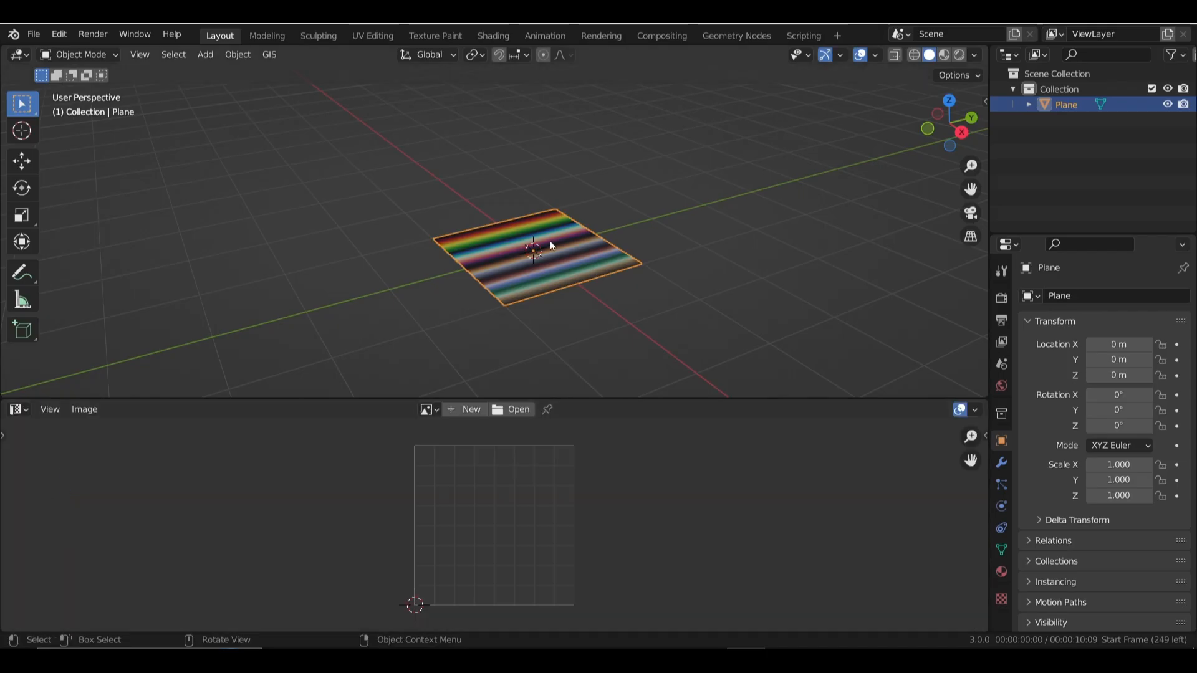
pyautogui.click(88, 55)
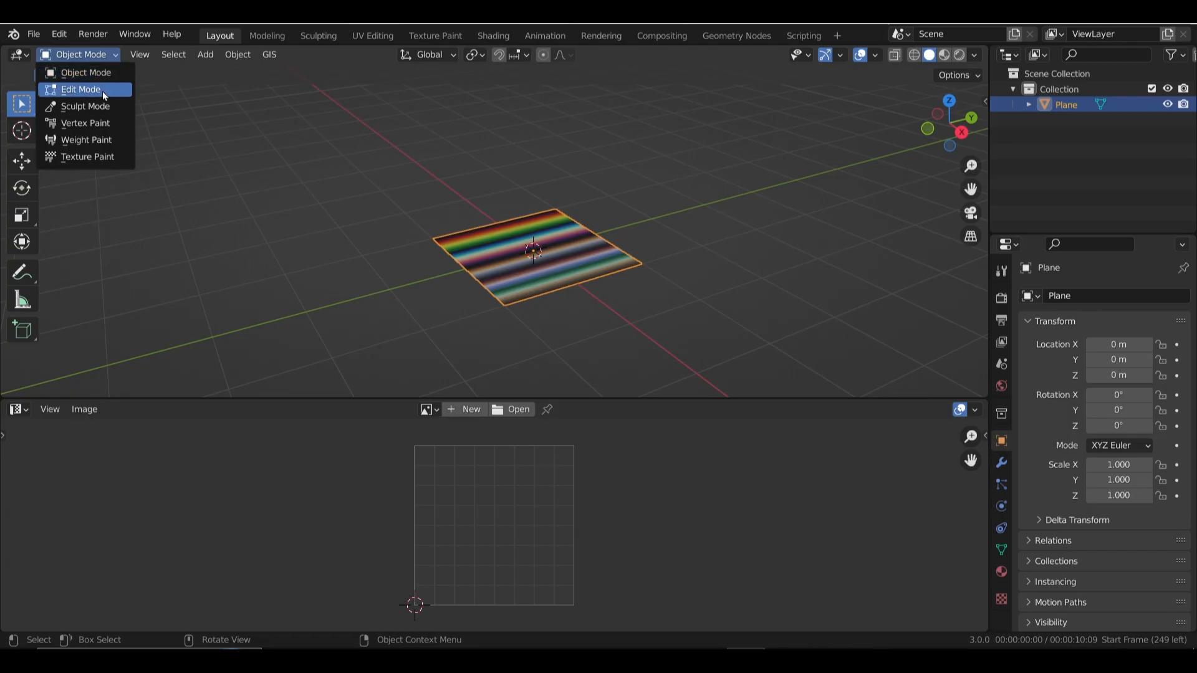
pyautogui.click(102, 91)
pyautogui.scroll(-3, 564, 536)
pyautogui.scroll(2, 564, 536)
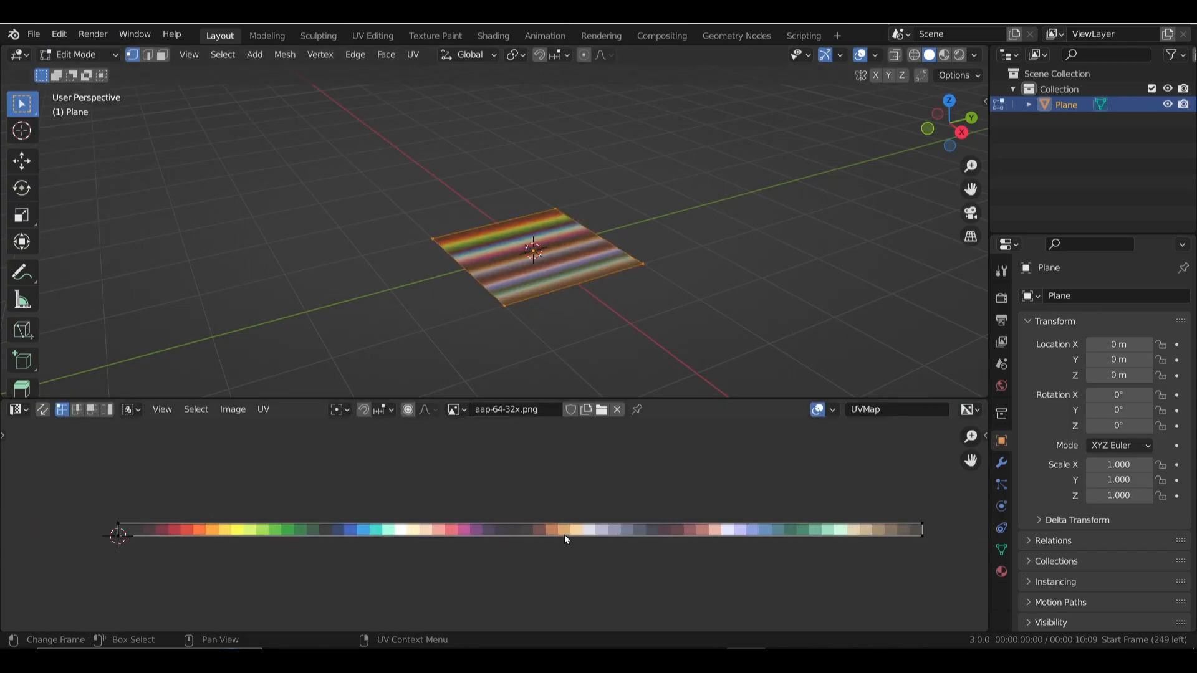
pyautogui.moveTo(564, 533); pyautogui.dragTo(540, 537, button='middle')
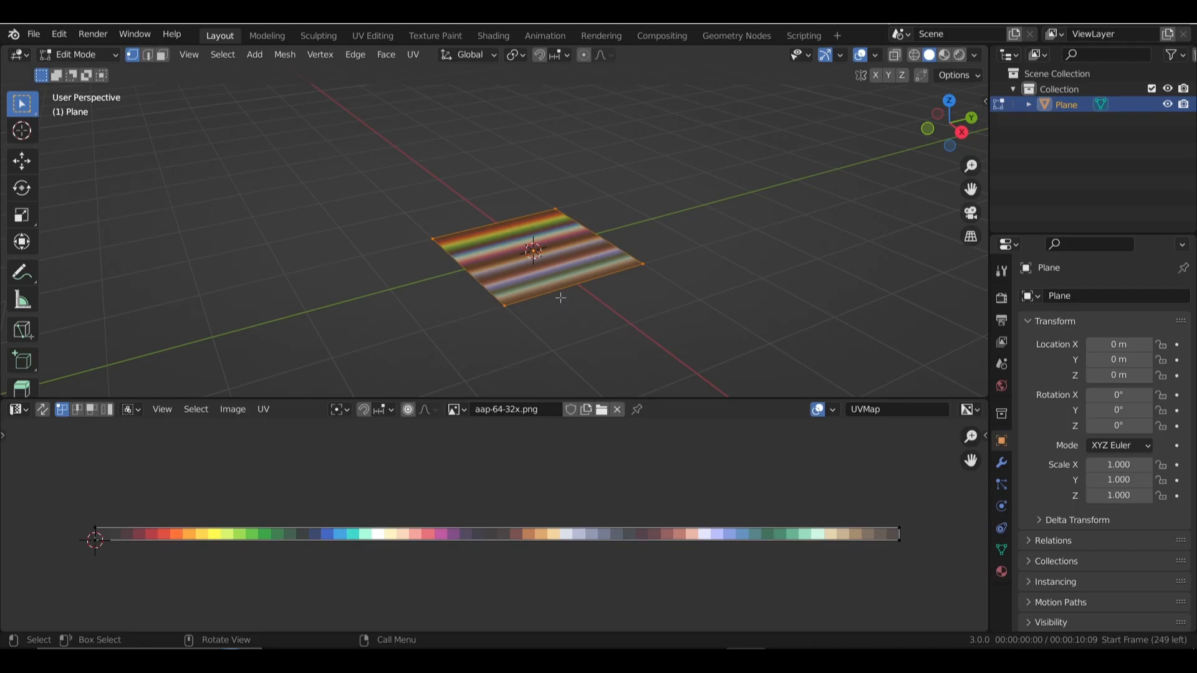
# Select all of the plane's UVs and scale them to 0 so they collapse to one point.
pyautogui.press('a')
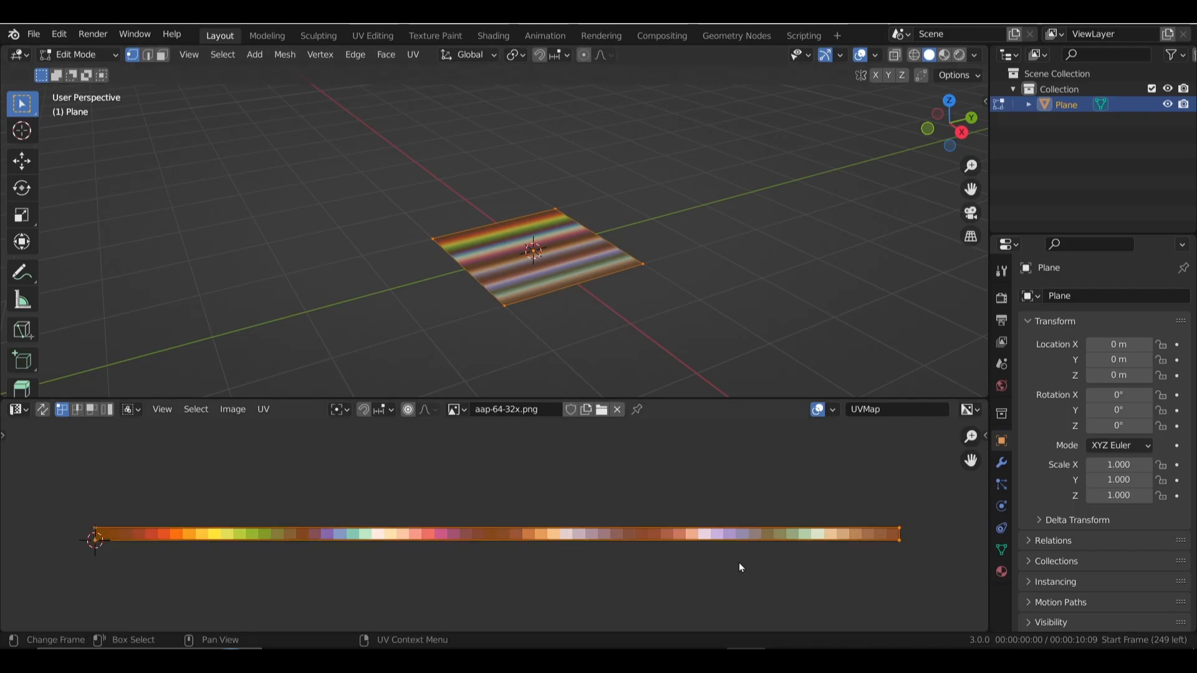
pyautogui.press('s')
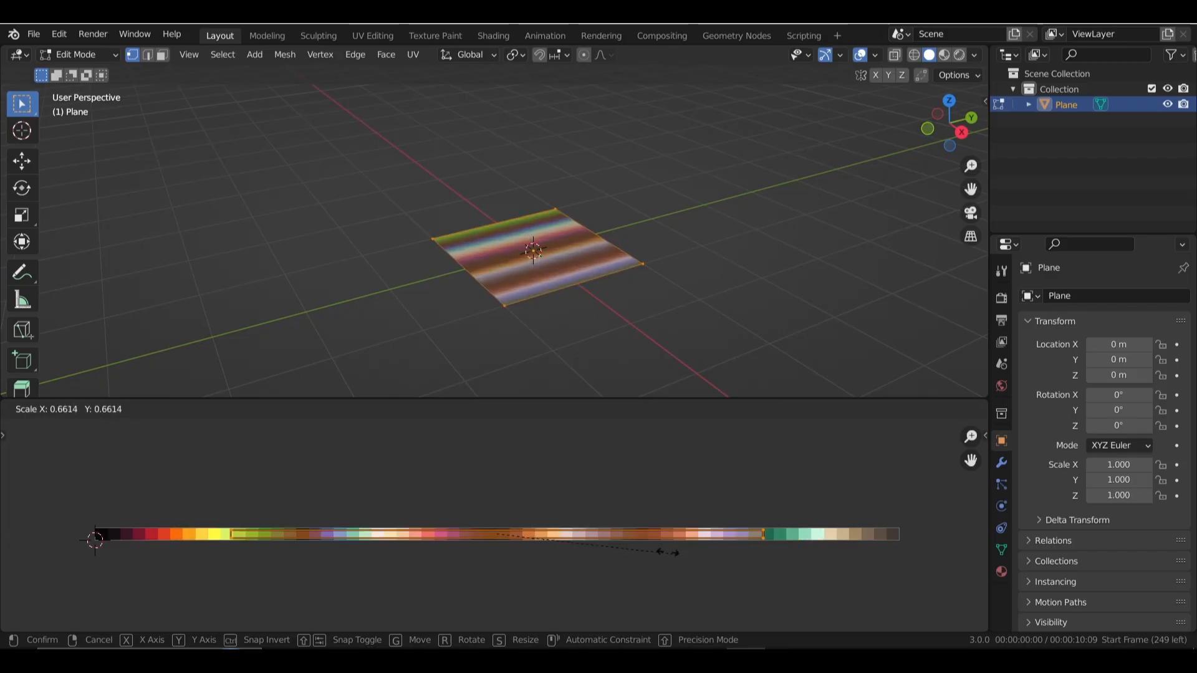
pyautogui.write('0')
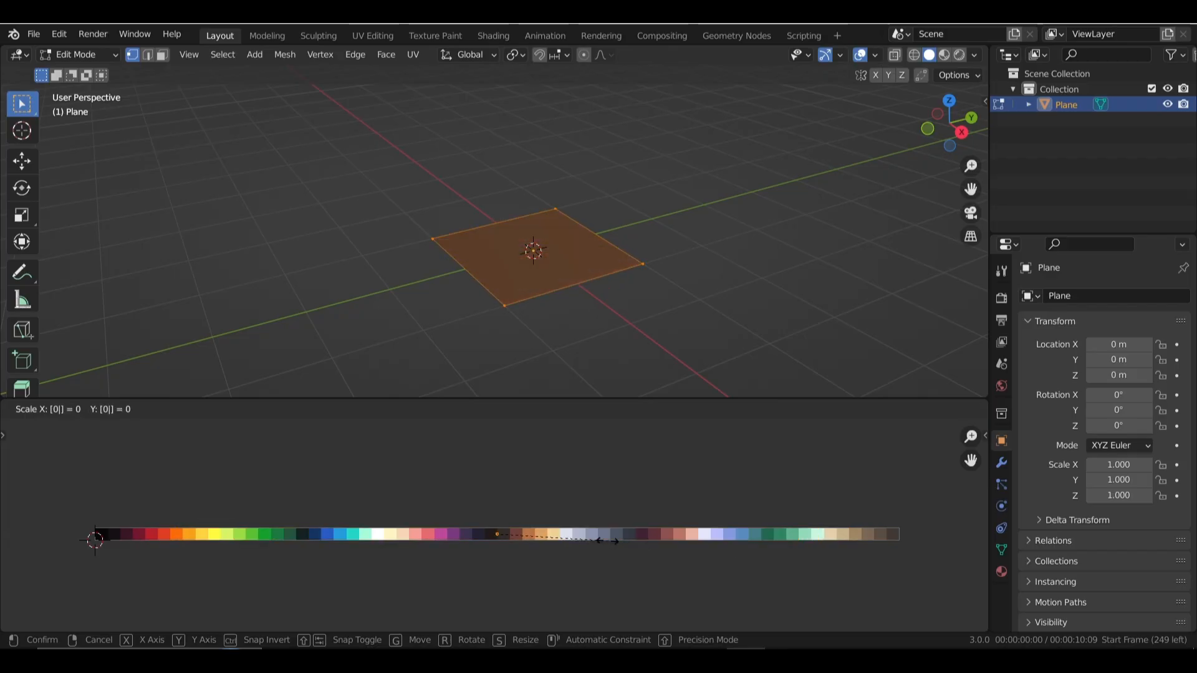
pyautogui.press('Return')
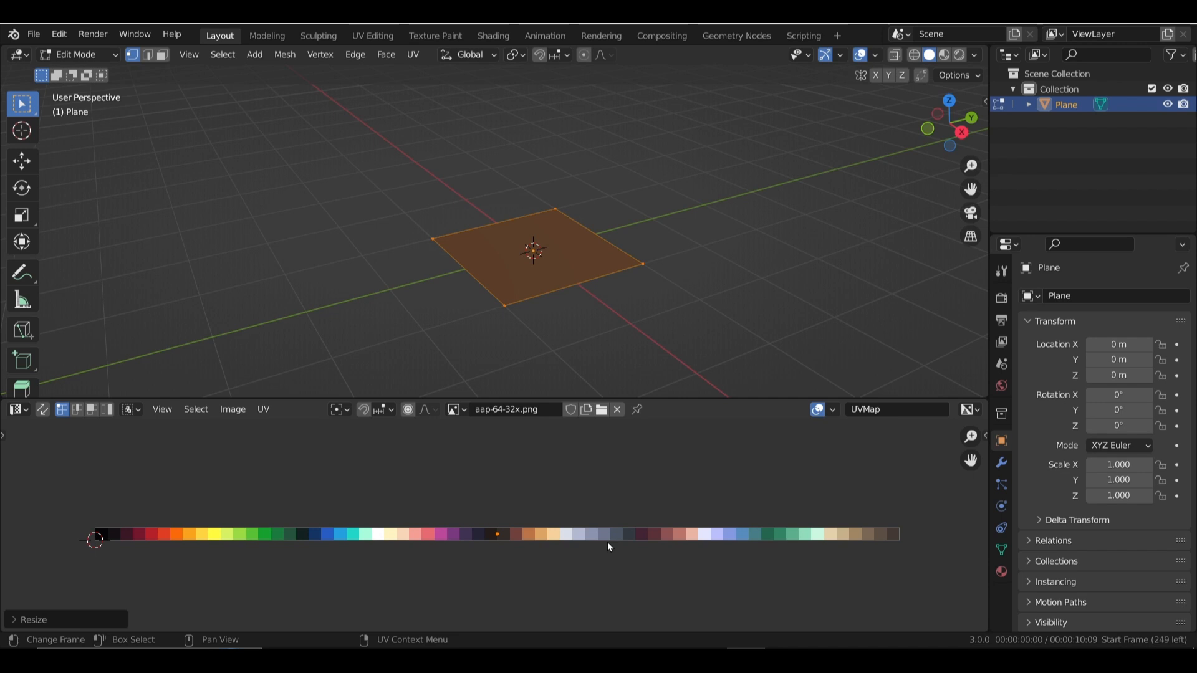
# Move the collapsed UV point along the palette onto a greyish lavender swatch.
pyautogui.press('g')
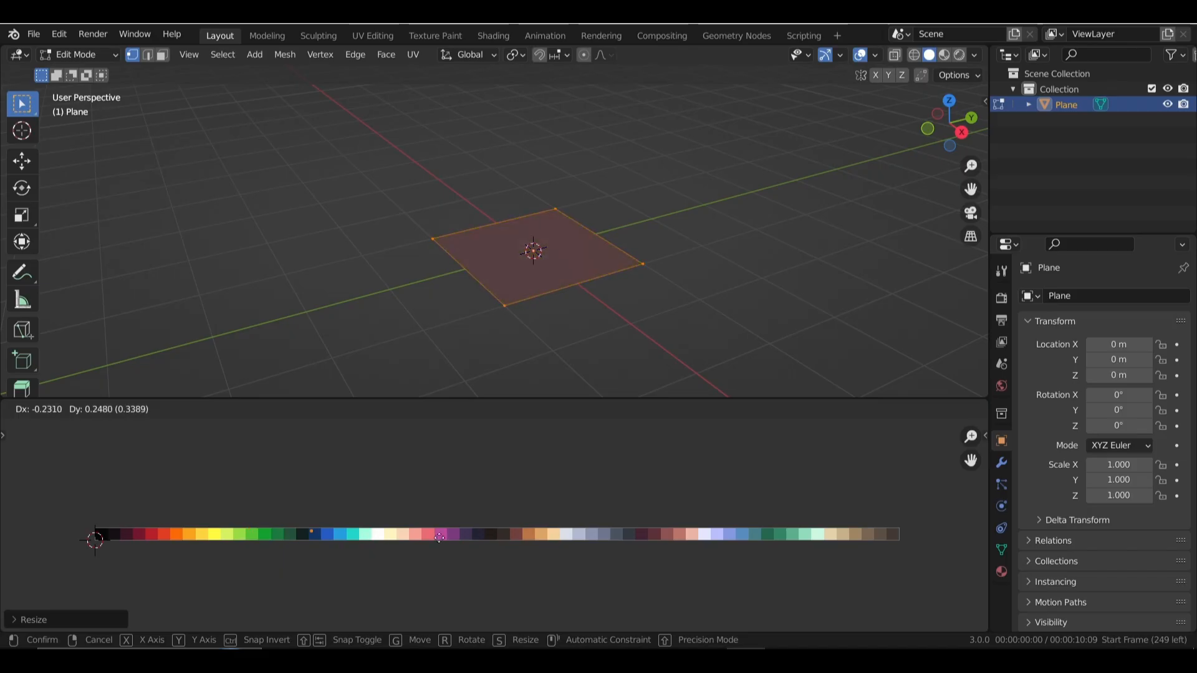
pyautogui.click(703, 544)
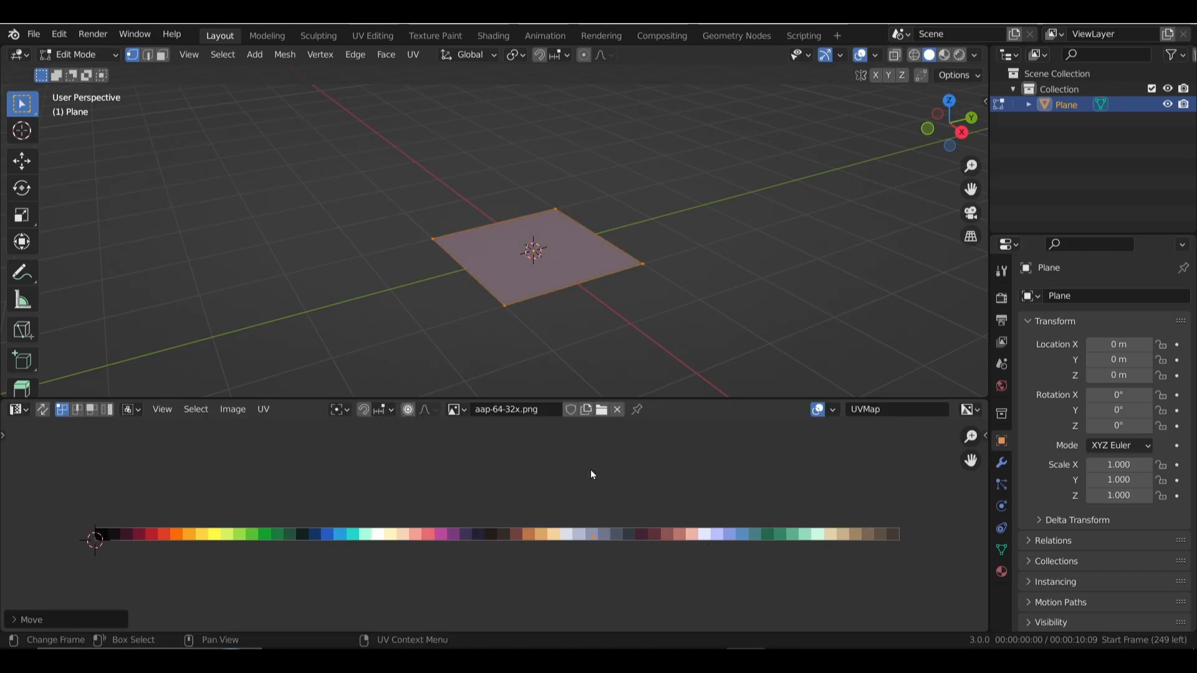
pyautogui.click(406, 326)
pyautogui.moveTo(596, 293); pyautogui.dragTo(566, 291, button='middle')
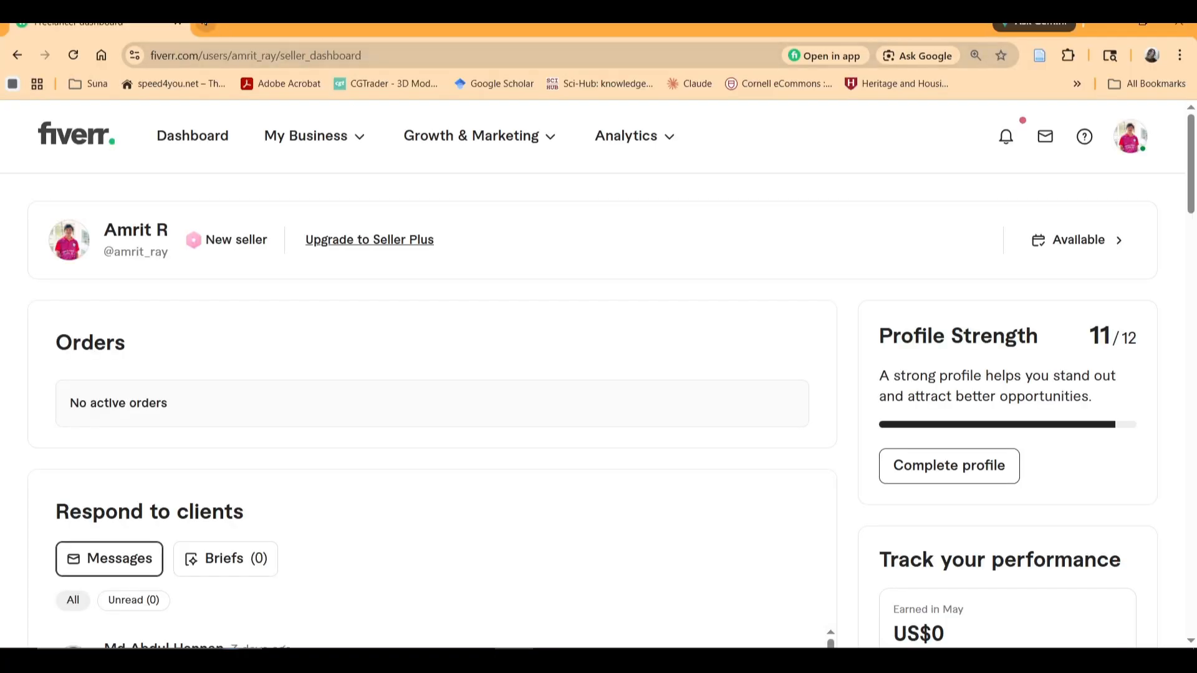
# Open lospec.com in a new tab of the web browser and look over its home page.
pyautogui.hotkey('ctrl', 't')
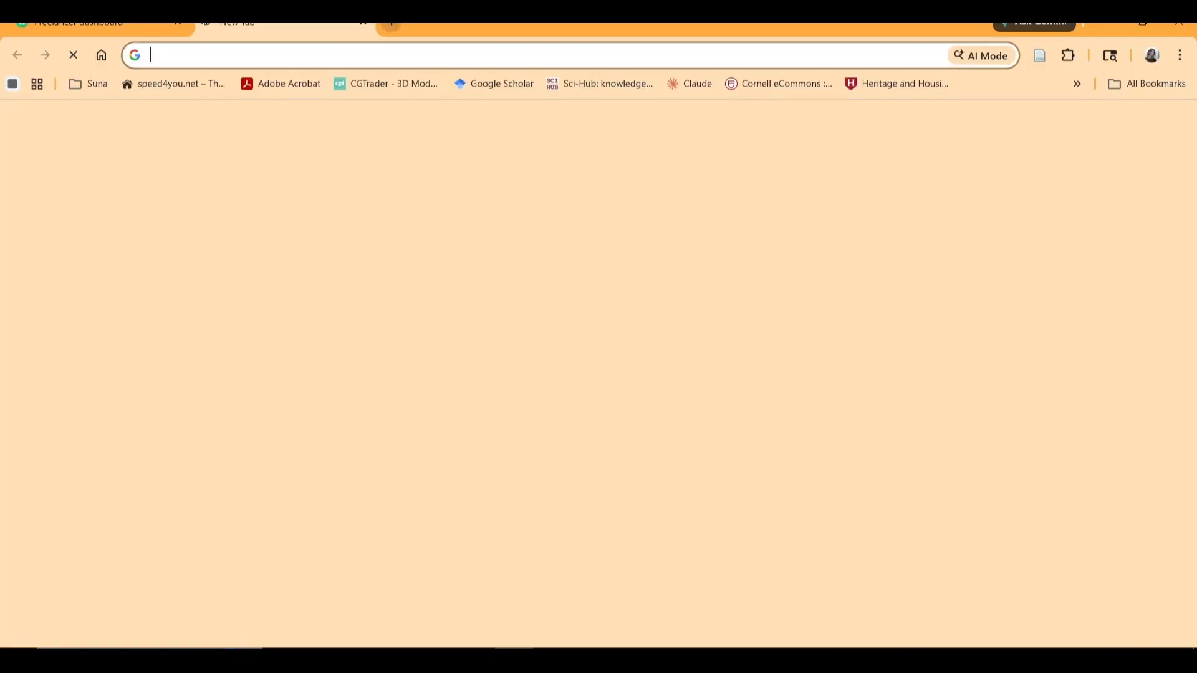
pyautogui.click(409, 324)
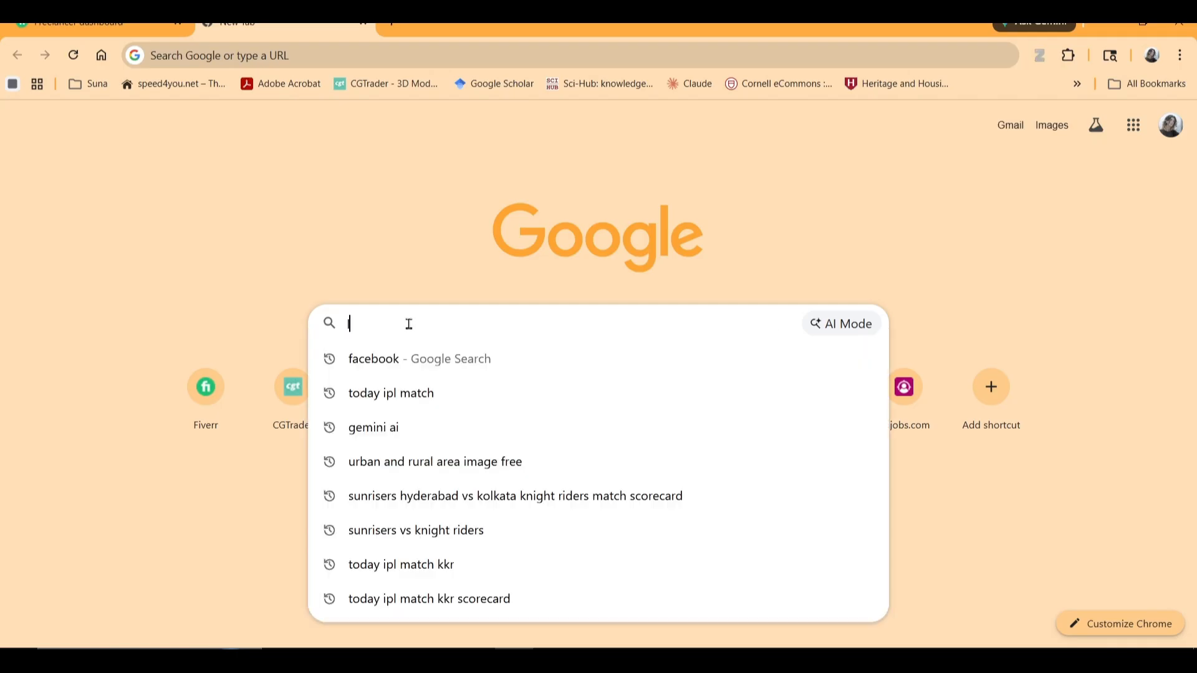
pyautogui.write('los[ec')
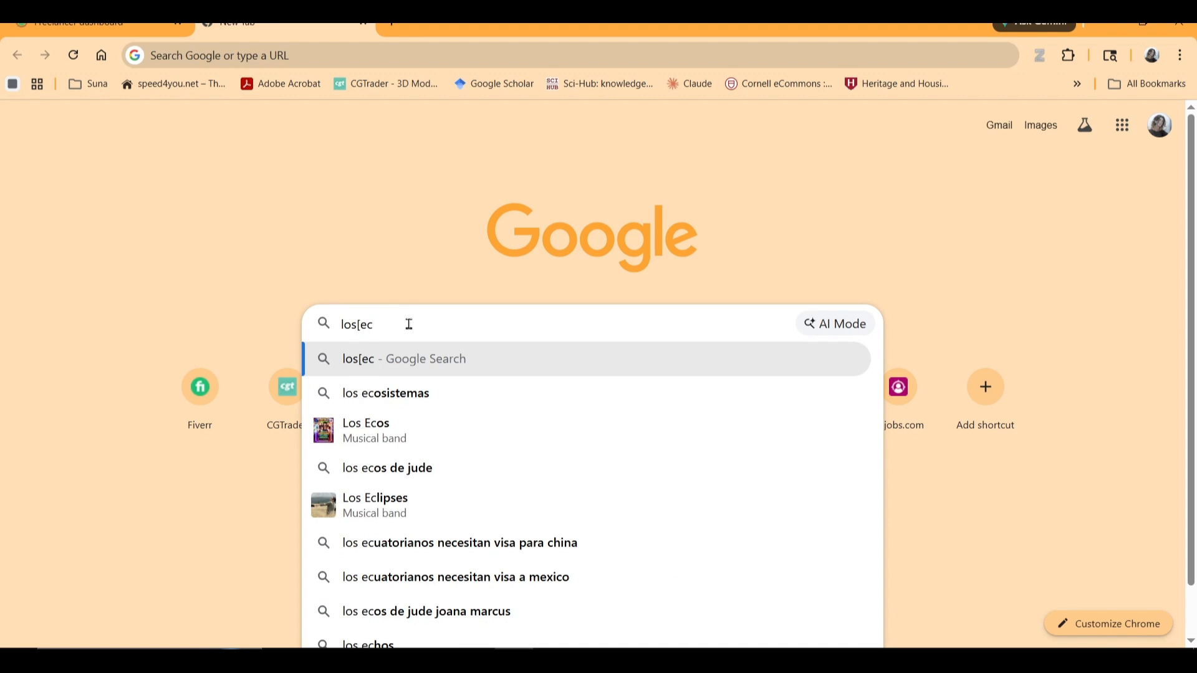
pyautogui.press('BackSpace')
pyautogui.press('BackSpace')
pyautogui.press('BackSpace')
pyautogui.write('pec.com')
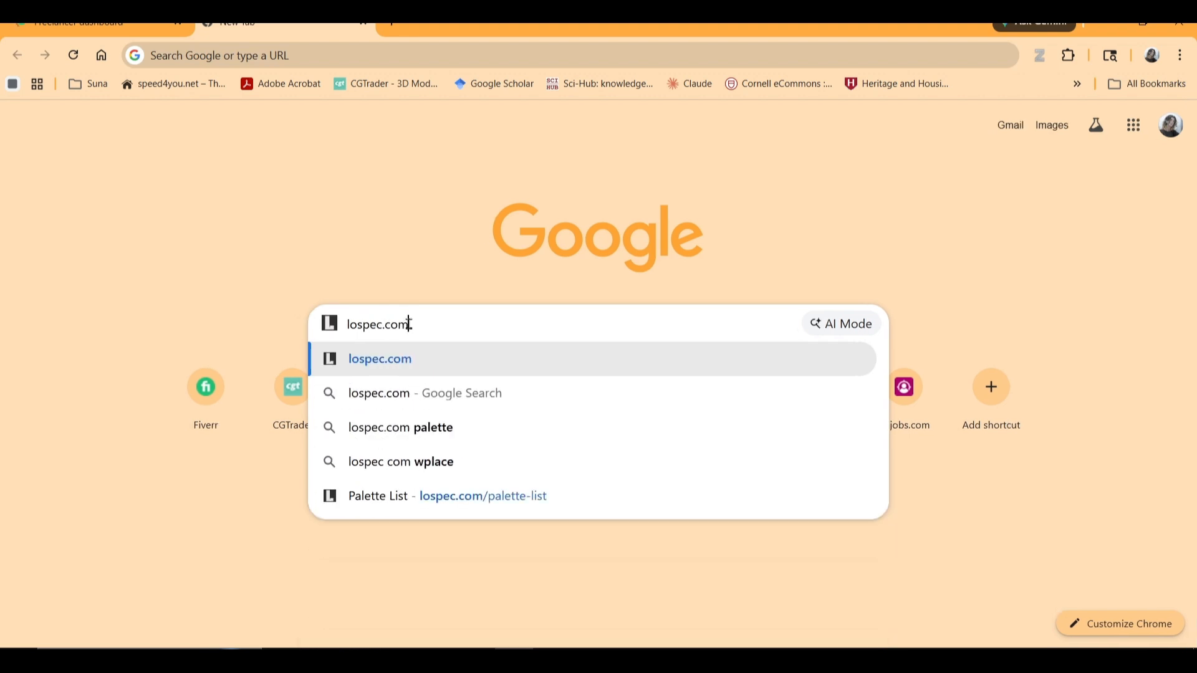
pyautogui.press('Return')
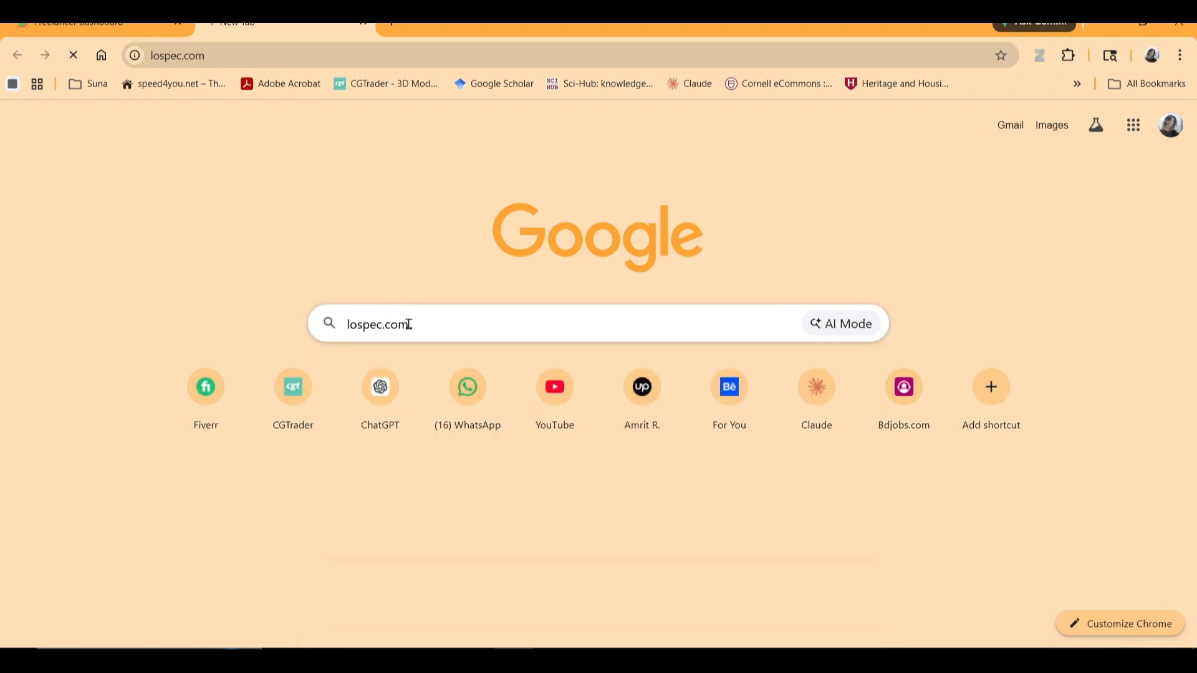
pyautogui.click(289, 26)
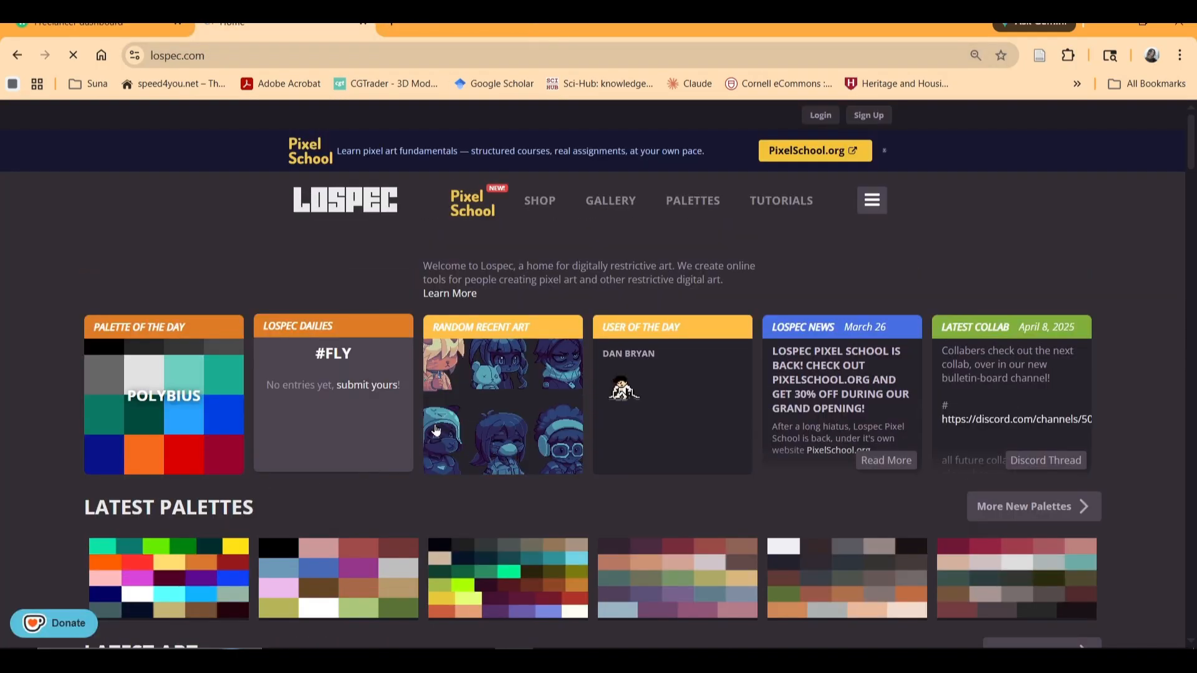
pyautogui.scroll(-6, 436, 424)
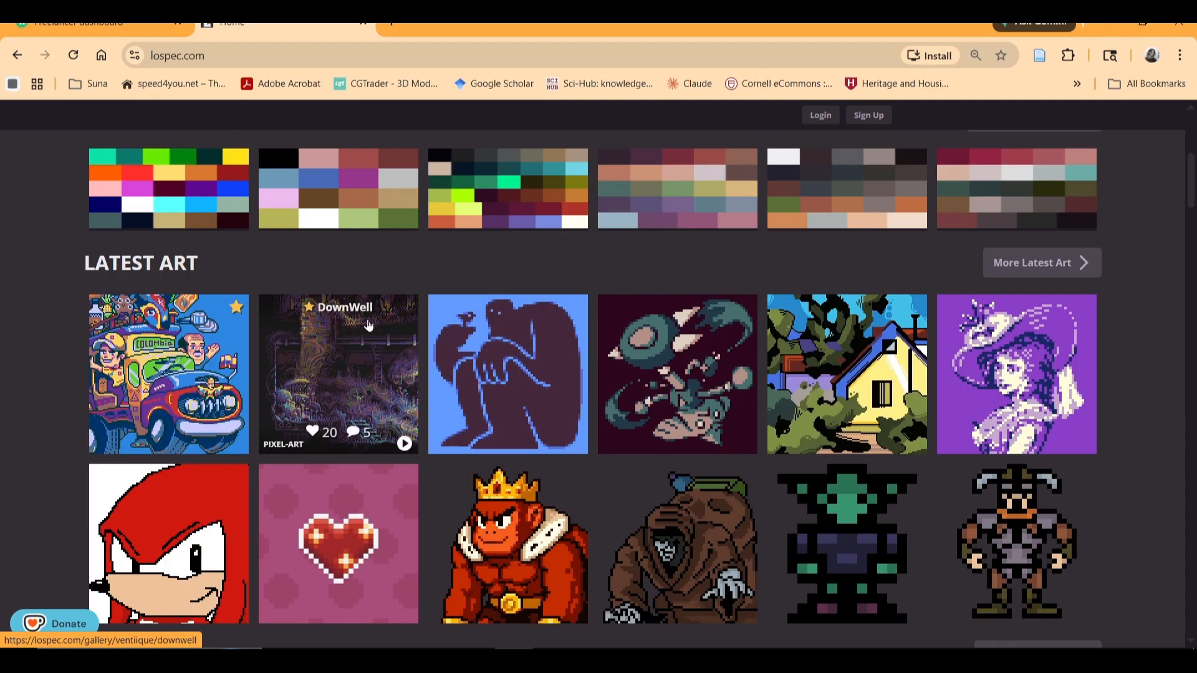
# Open Lospec's palette list, look through the listed colour palettes, and close the browser tab to return to Blender.
pyautogui.scroll(3, 340, 374)
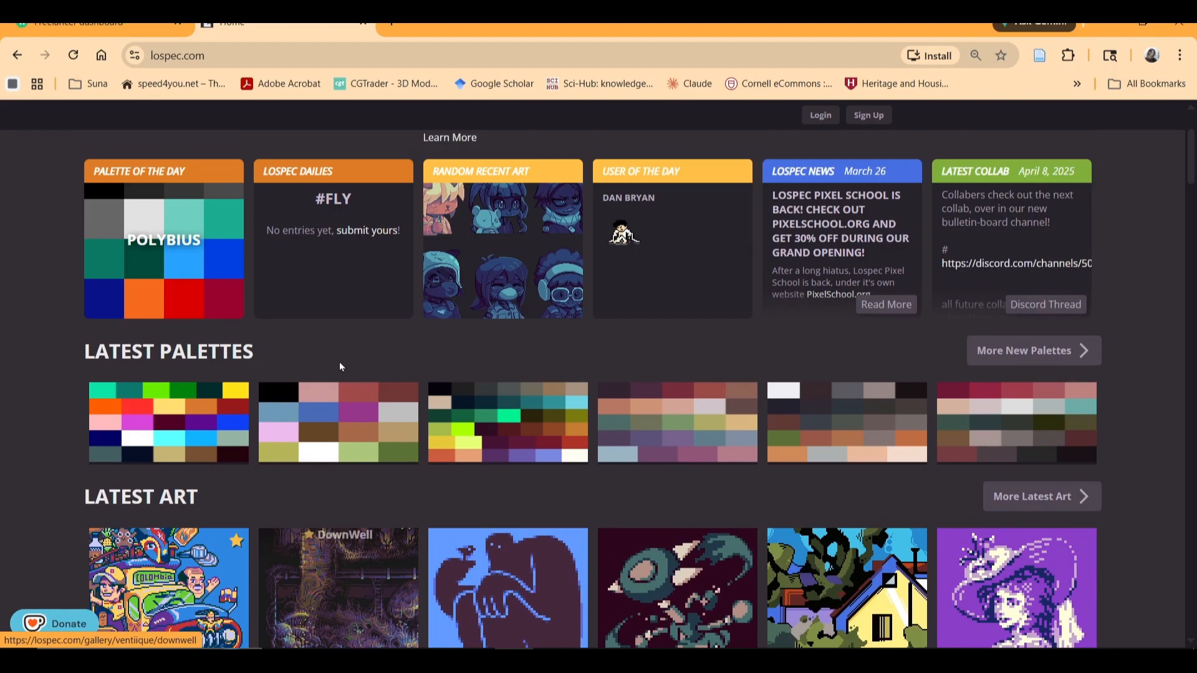
pyautogui.scroll(2, 260, 377)
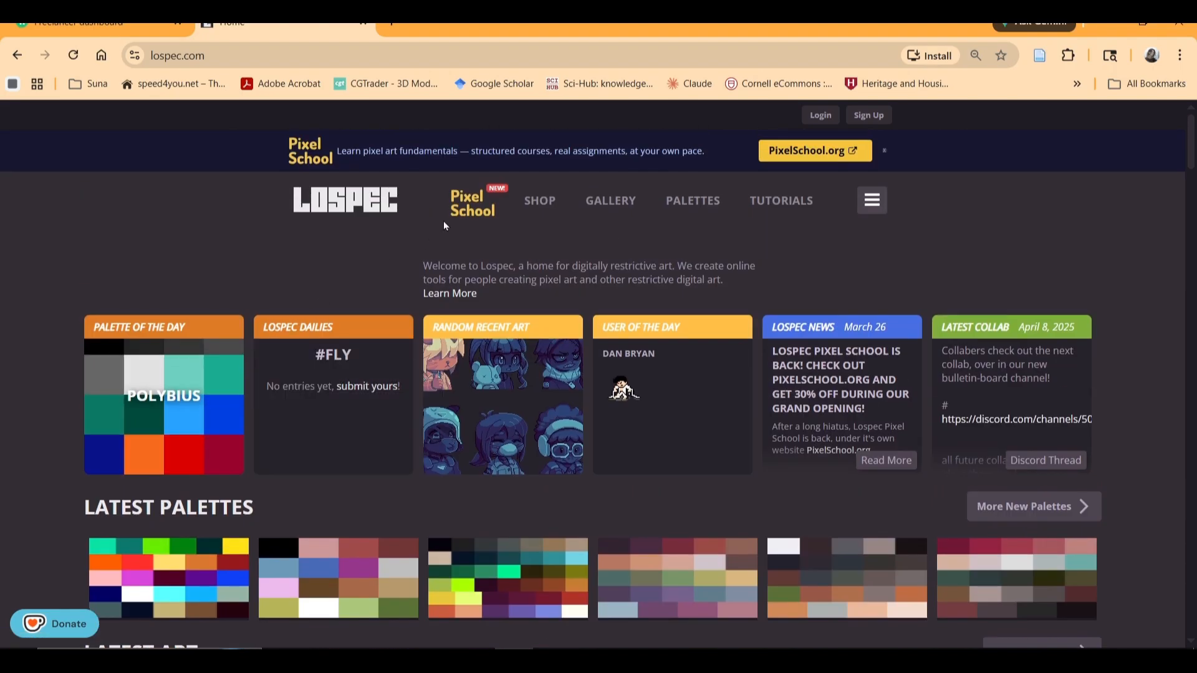
pyautogui.click(690, 200)
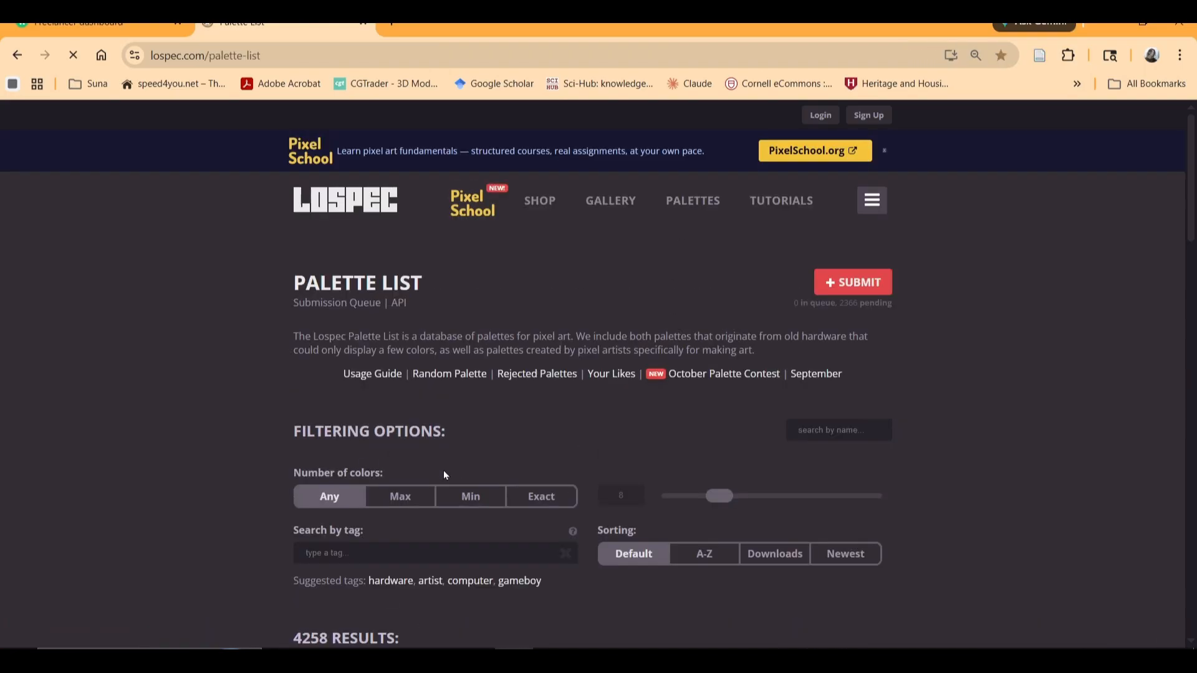
pyautogui.scroll(-6, 566, 496)
pyautogui.scroll(-2, 555, 492)
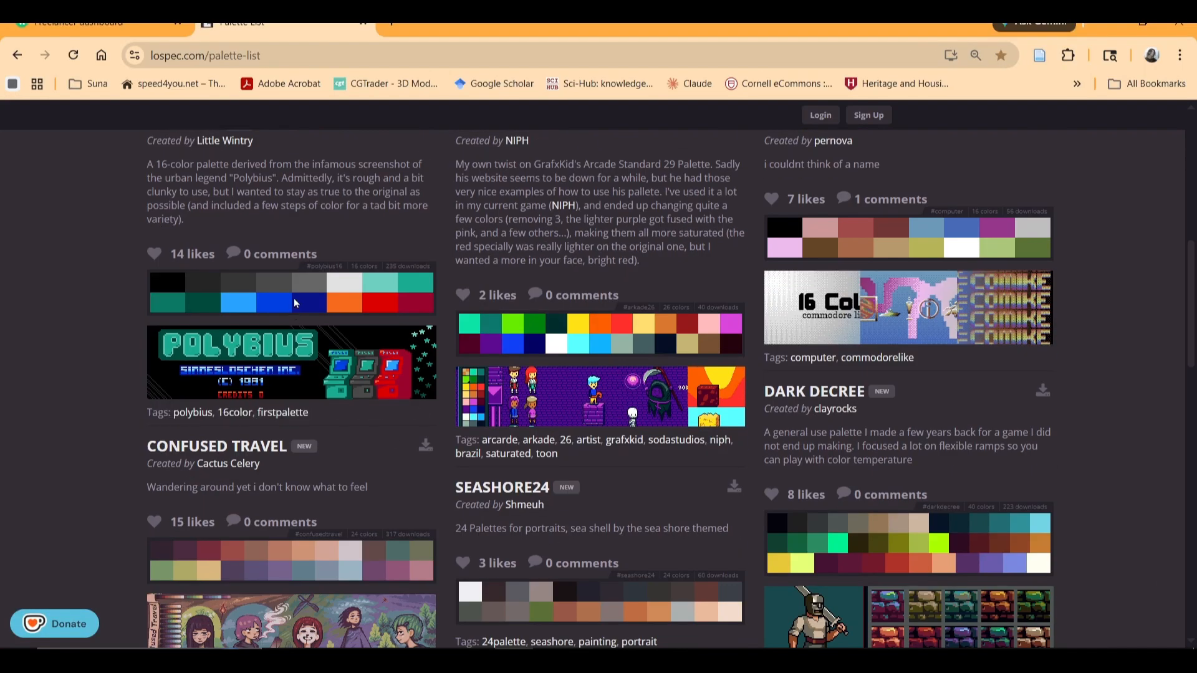
pyautogui.scroll(-4, 355, 476)
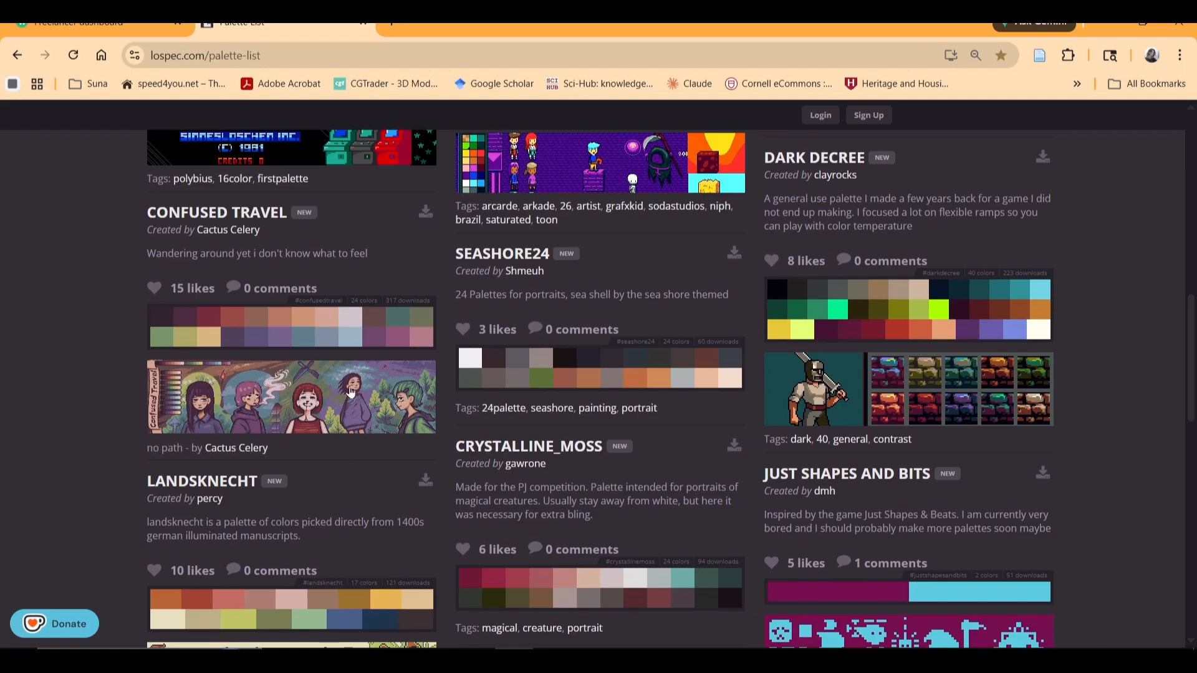
pyautogui.scroll(-10, 342, 378)
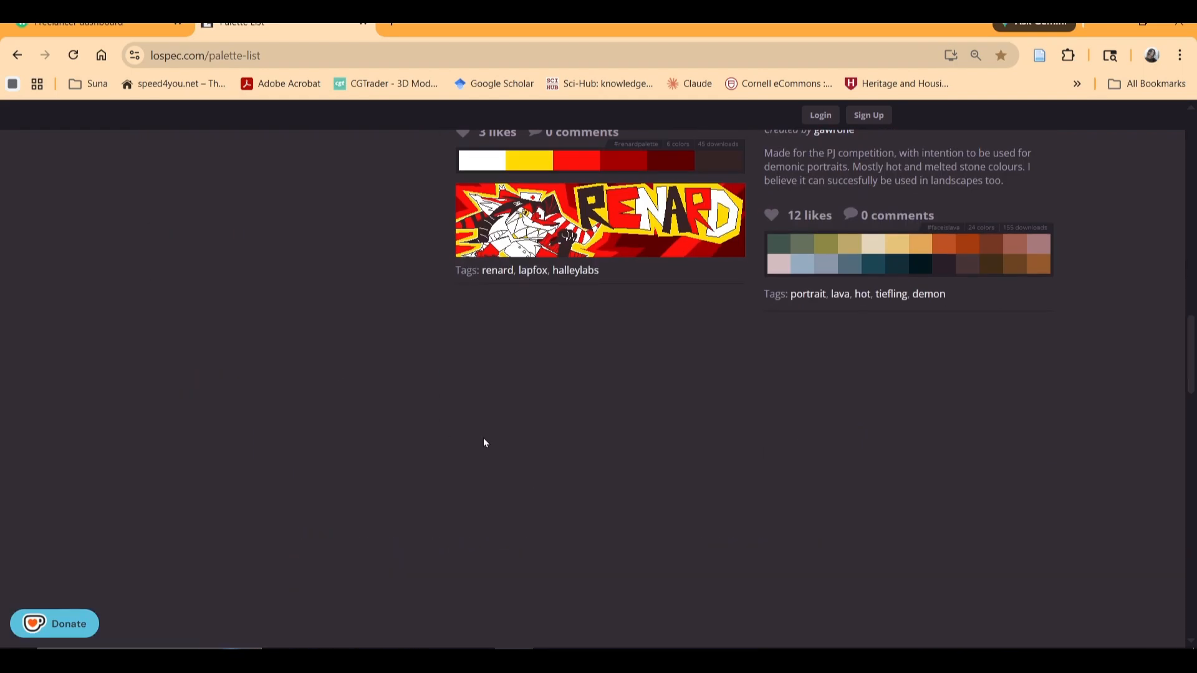
pyautogui.scroll(3, 483, 438)
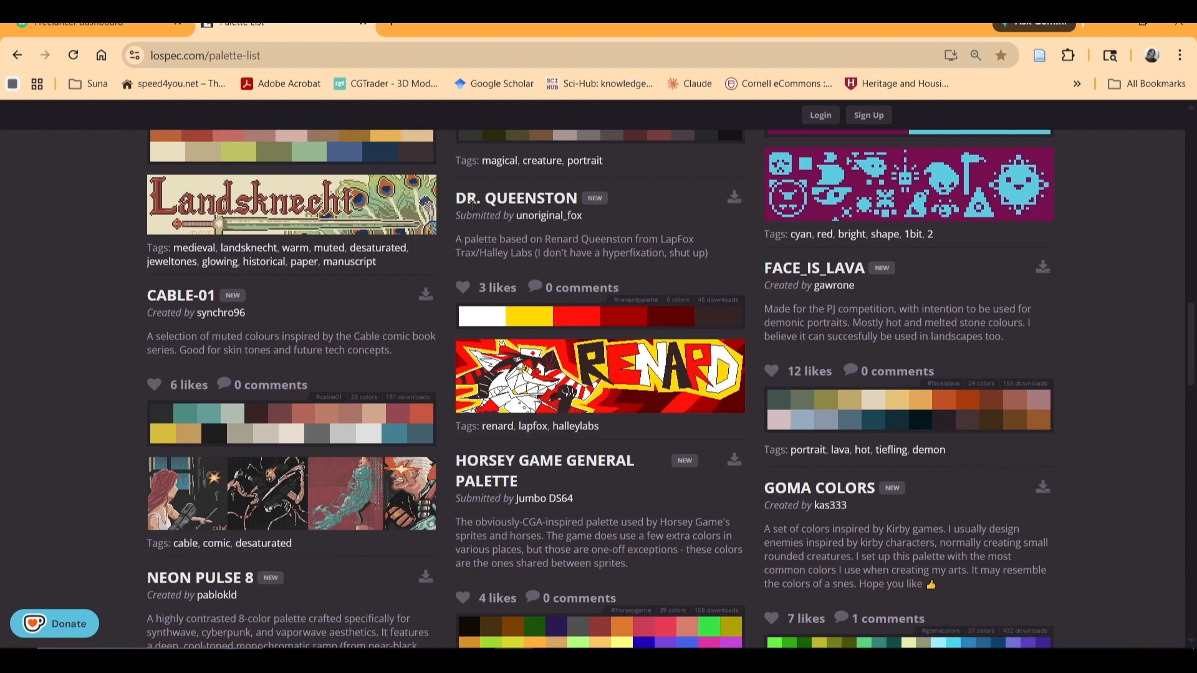
pyautogui.click(362, 24)
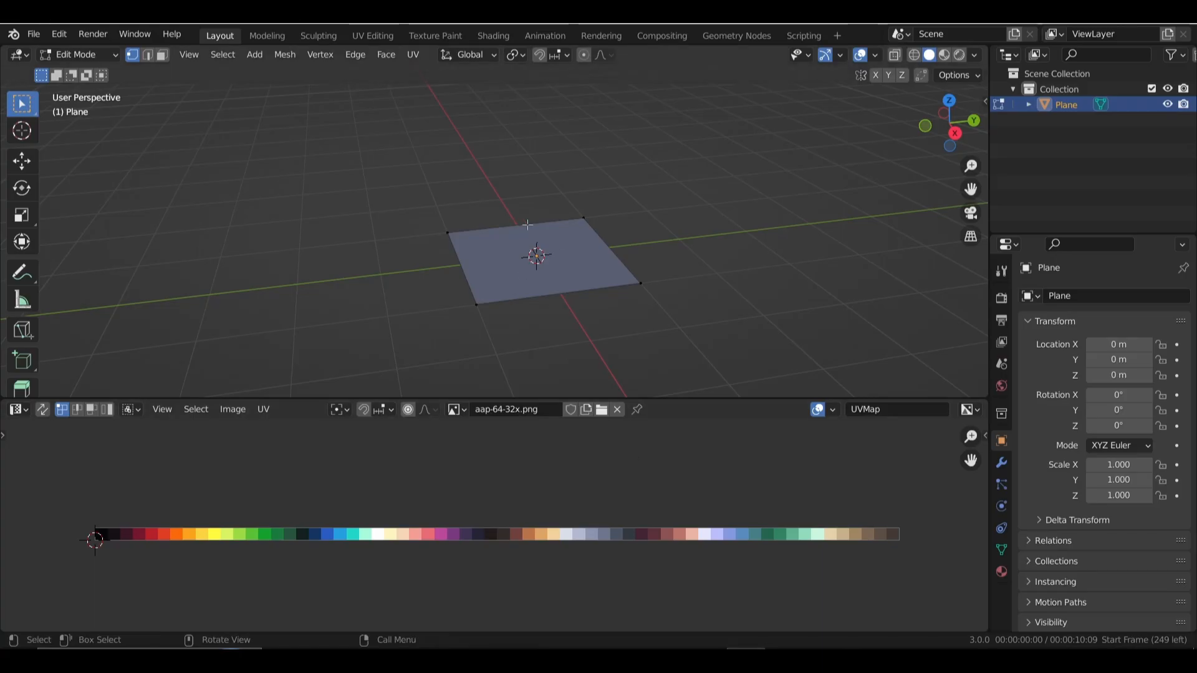
# Enlarge the 3D Viewport by shrinking the UV Editor area below it, keeping the whole palette strip visible.
pyautogui.moveTo(572, 253); pyautogui.dragTo(588, 258, button='middle')
pyautogui.scroll(-3, 588, 257)
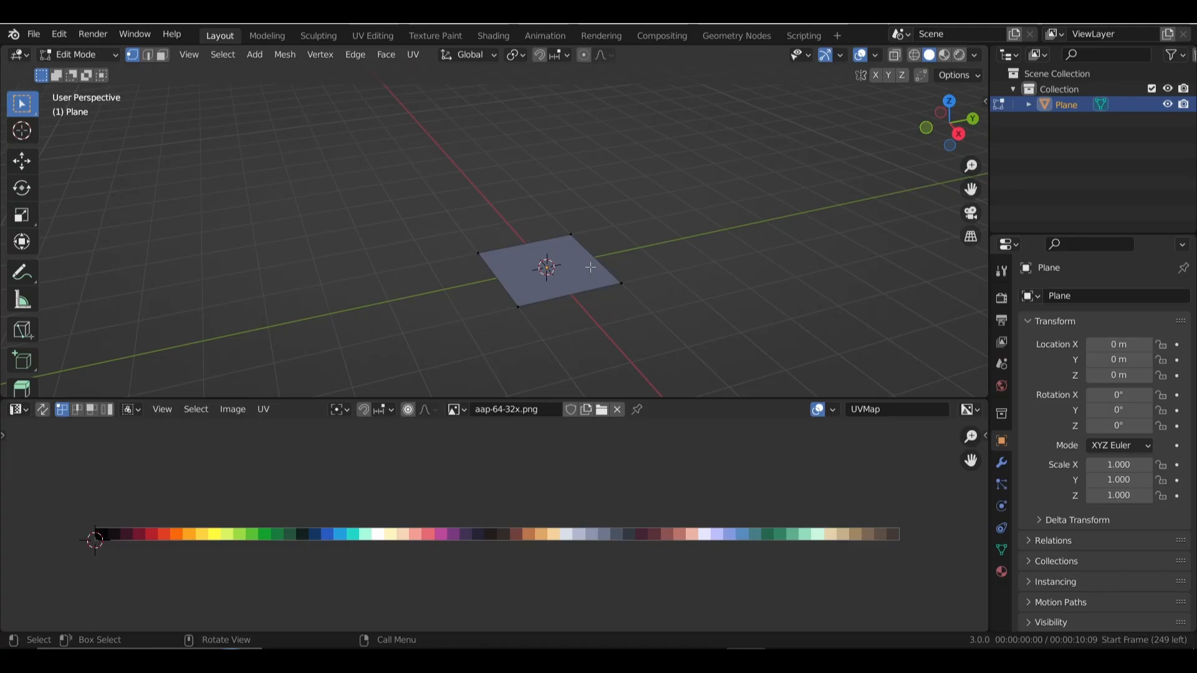
pyautogui.moveTo(545, 397); pyautogui.dragTo(549, 480)
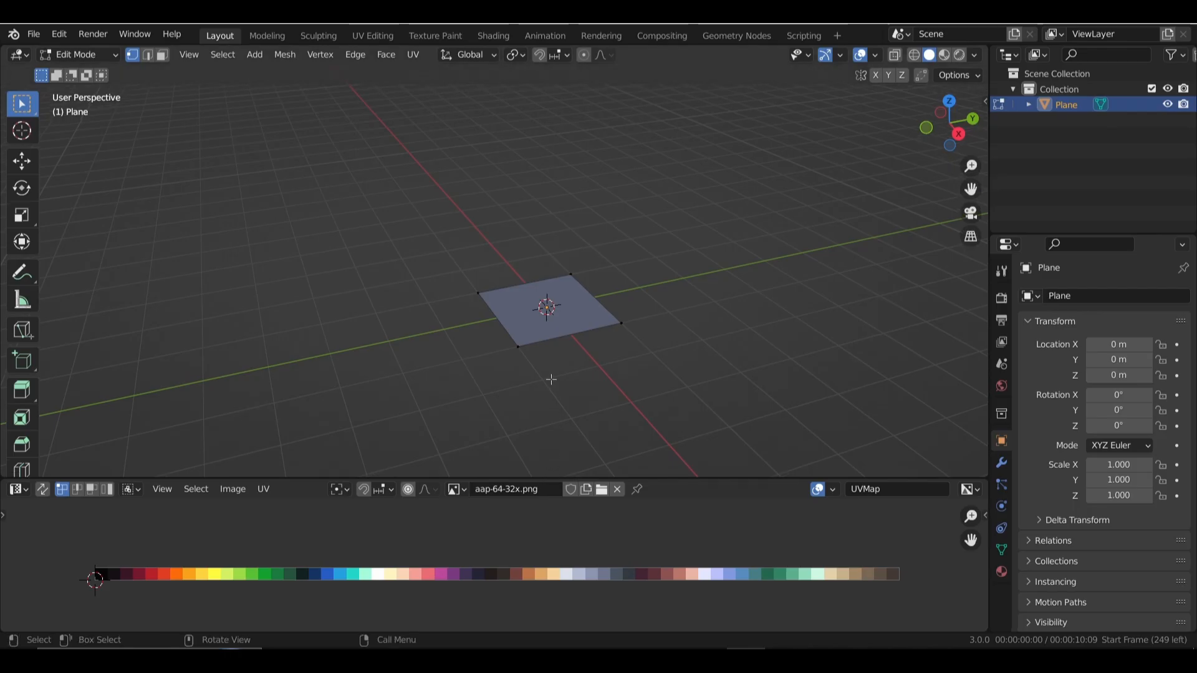
pyautogui.scroll(2, 558, 352)
pyautogui.keyDown('shift'); pyautogui.moveTo(538, 323); pyautogui.dragTo(515, 324, button='middle'); pyautogui.keyUp('shift')
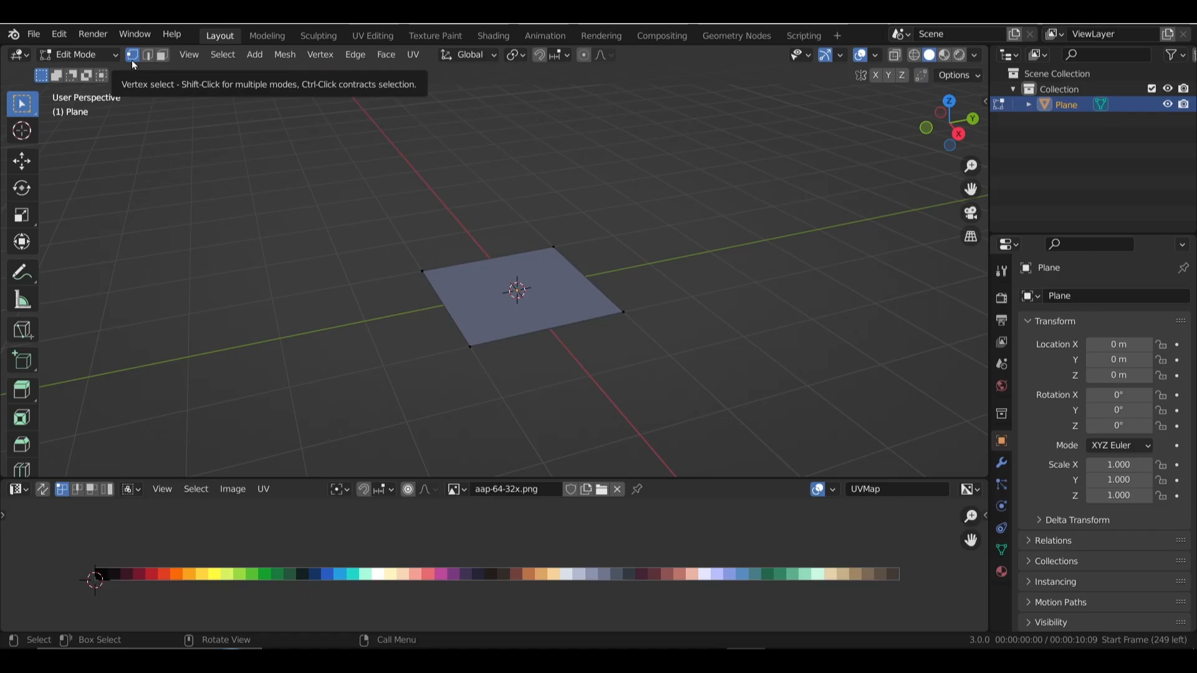
# Box-select three of the plane's corner vertices one at a time in vertex select mode.
pyautogui.moveTo(404, 244); pyautogui.dragTo(442, 269)
pyautogui.moveTo(458, 320); pyautogui.dragTo(498, 363)
pyautogui.moveTo(526, 196); pyautogui.dragTo(579, 257)
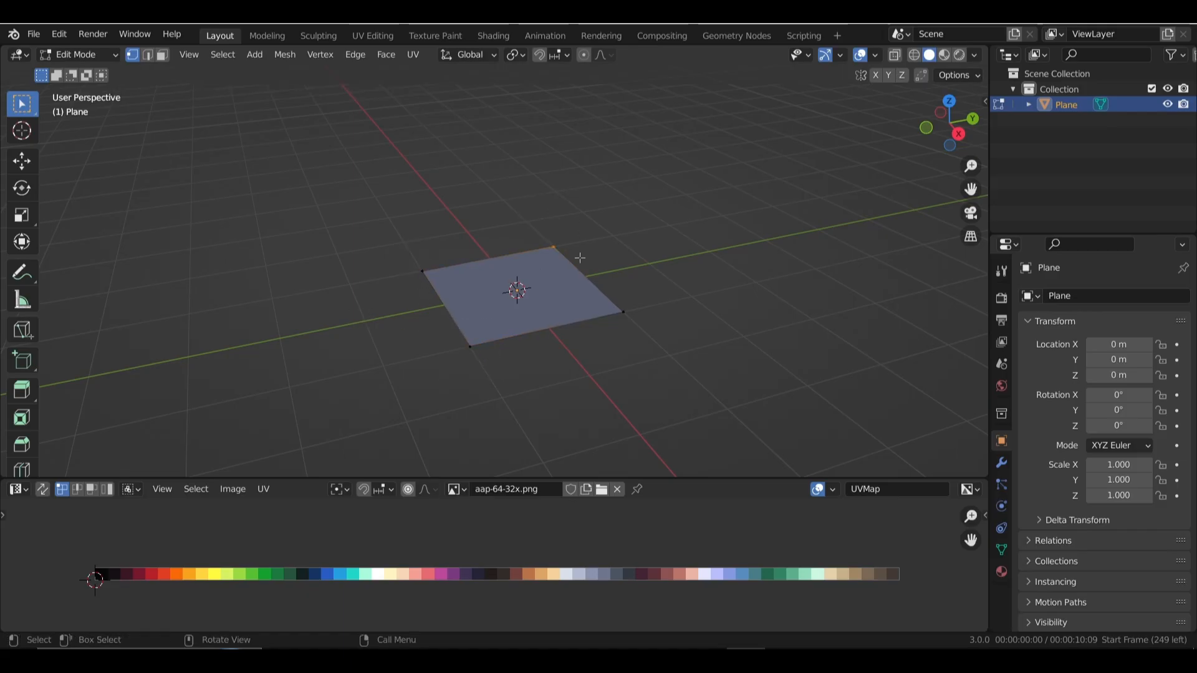
# Switch to edge select mode and select three of the plane's edges one at a time.
pyautogui.click(148, 58)
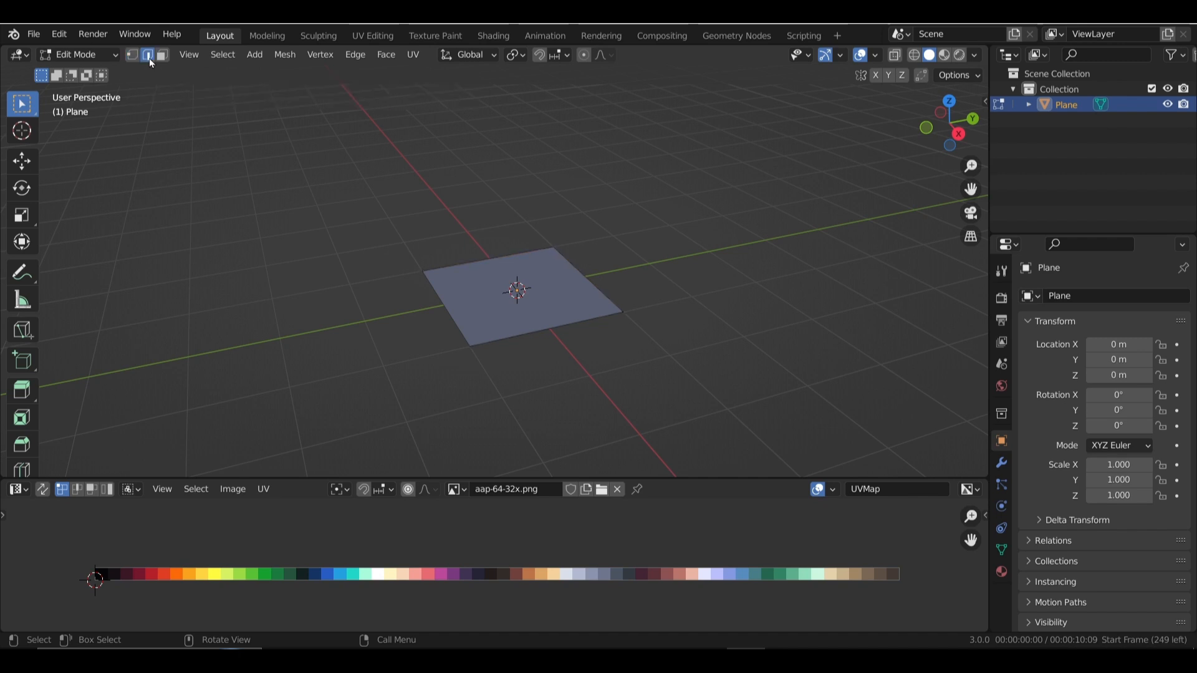
pyautogui.click(509, 343)
pyautogui.click(451, 314)
pyautogui.click(578, 279)
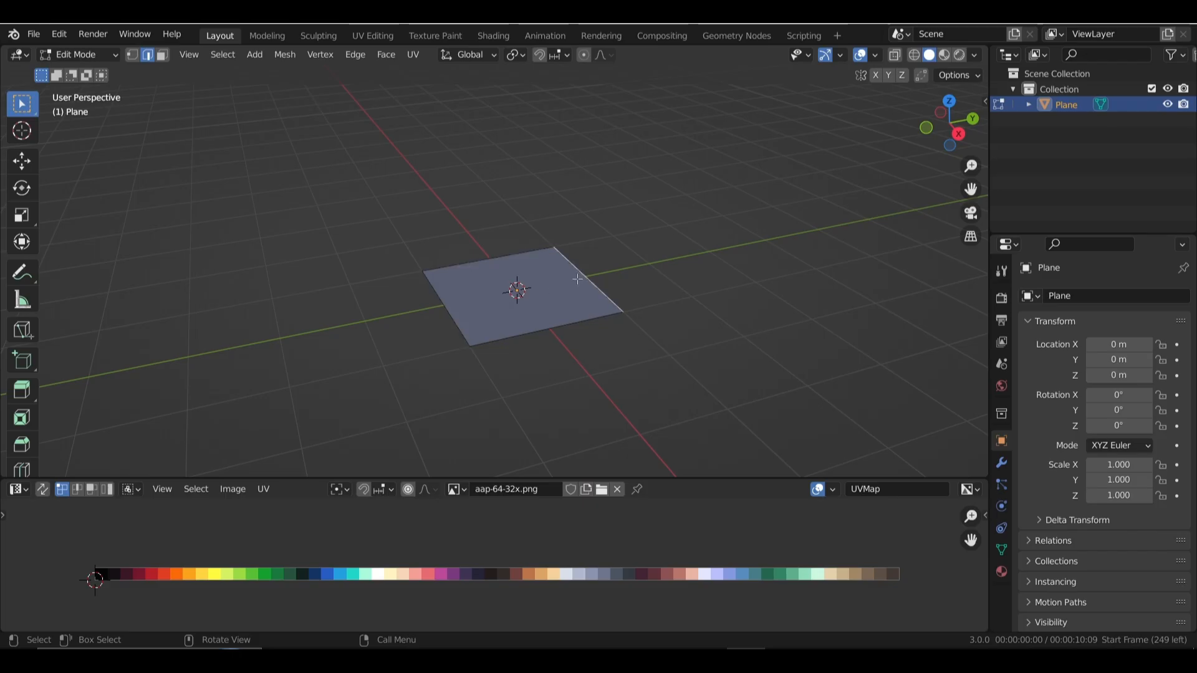
# Select the plane's face in face select mode and widen the viewport's tool shelf to show the tool names.
pyautogui.click(162, 56)
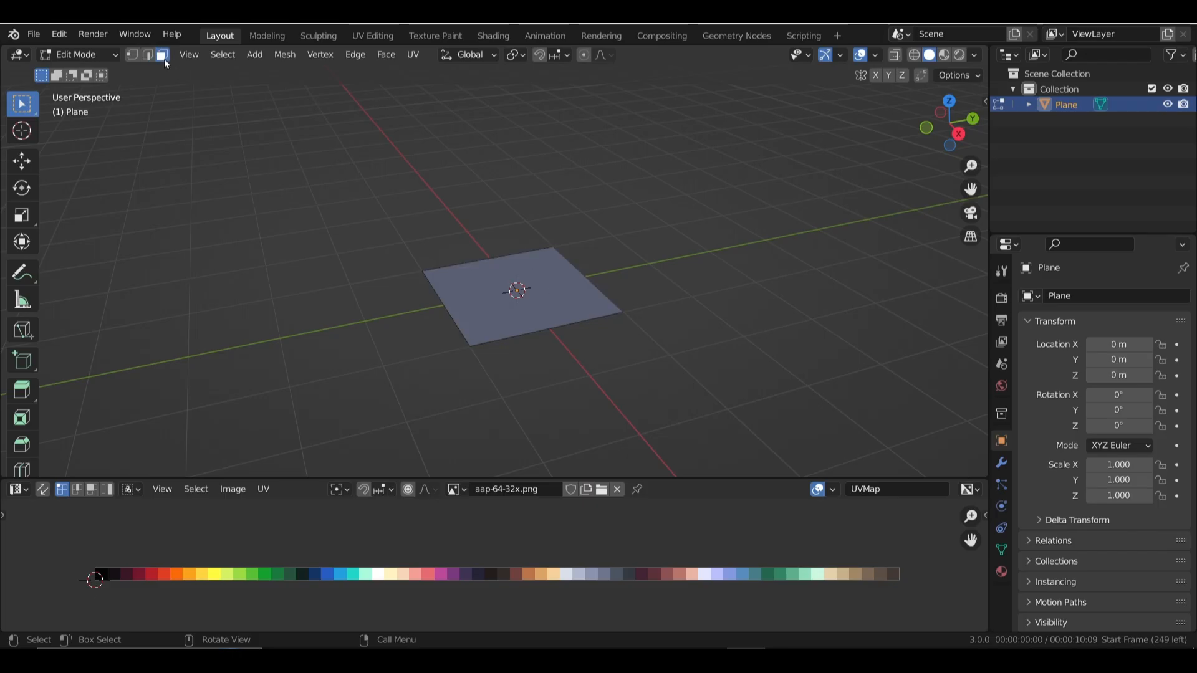
pyautogui.click(464, 287)
pyautogui.moveTo(464, 287); pyautogui.dragTo(561, 361, button='middle')
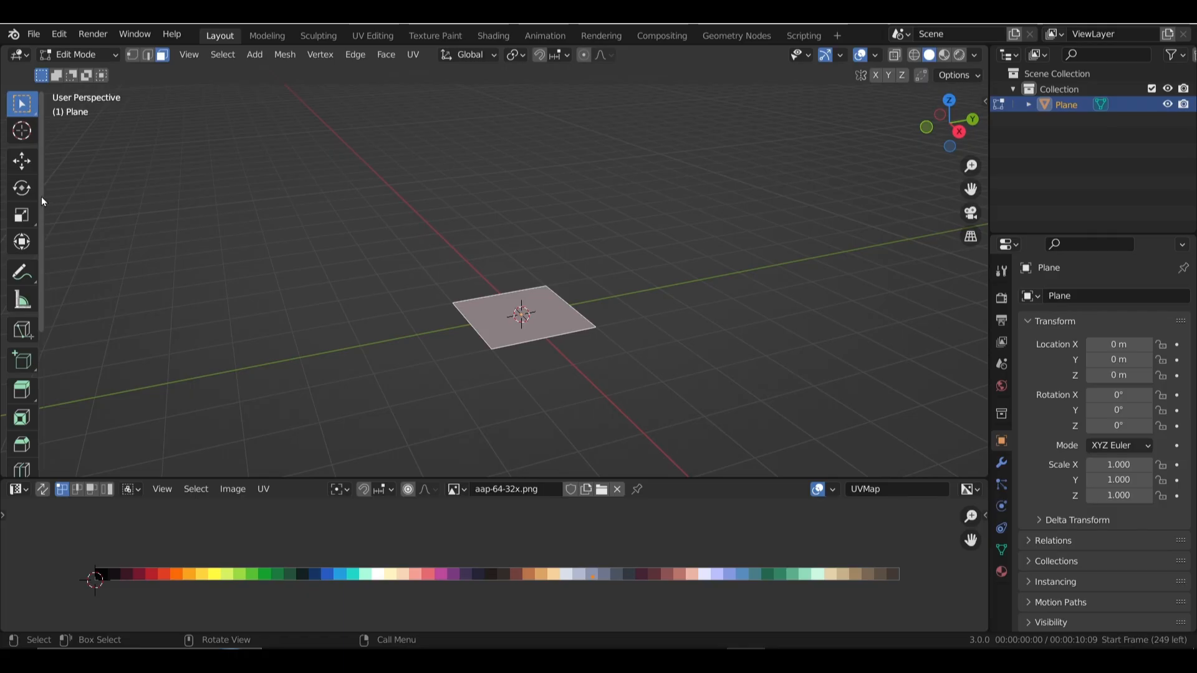
pyautogui.moveTo(43, 202); pyautogui.dragTo(121, 209)
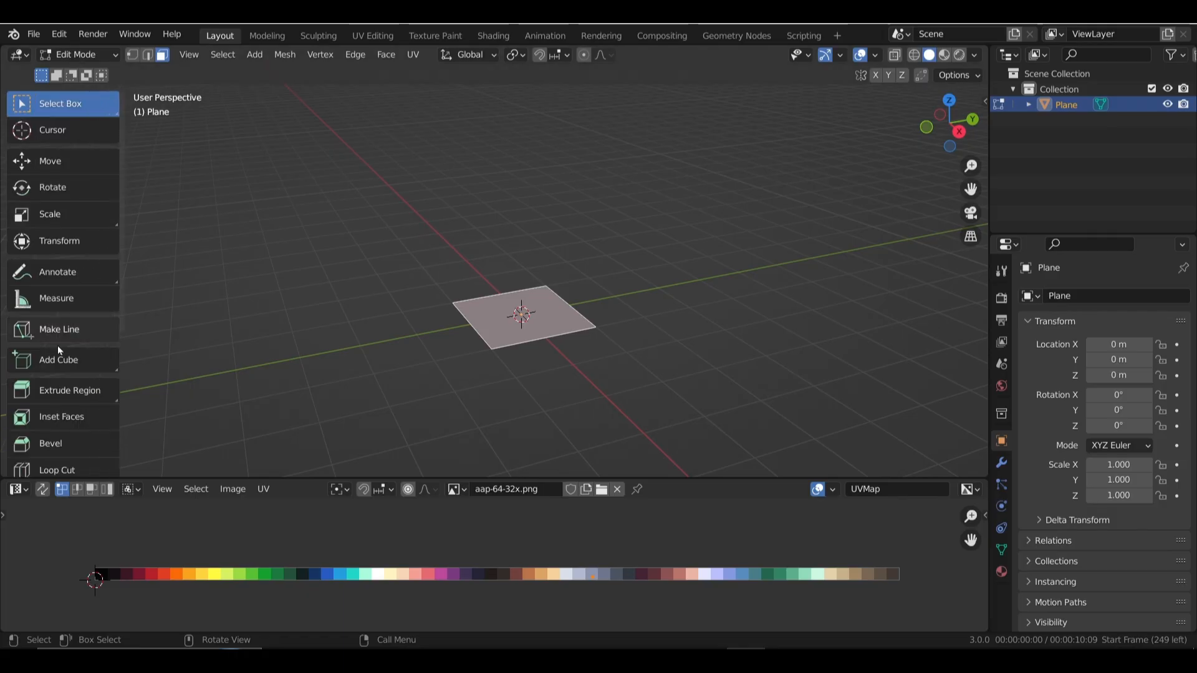
# Try extruding the plane's face upward with the Extrude Region tool, undo it, and return to the Select Box tool.
pyautogui.click(69, 392)
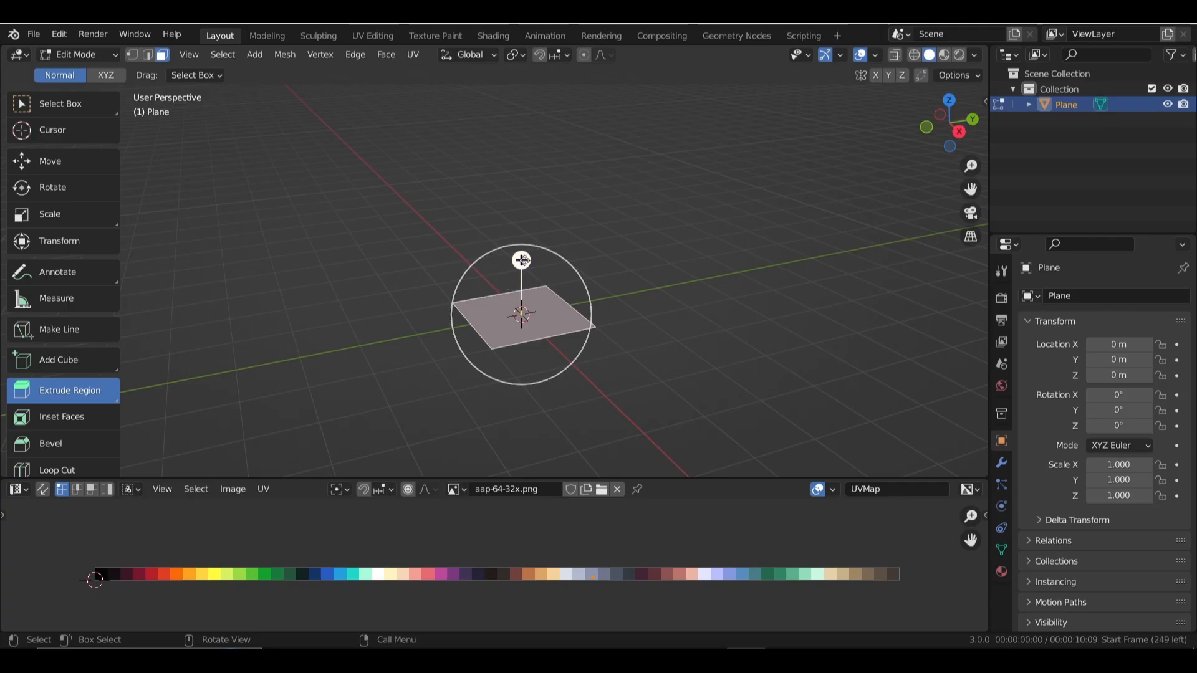
pyautogui.moveTo(522, 261); pyautogui.dragTo(572, 161)
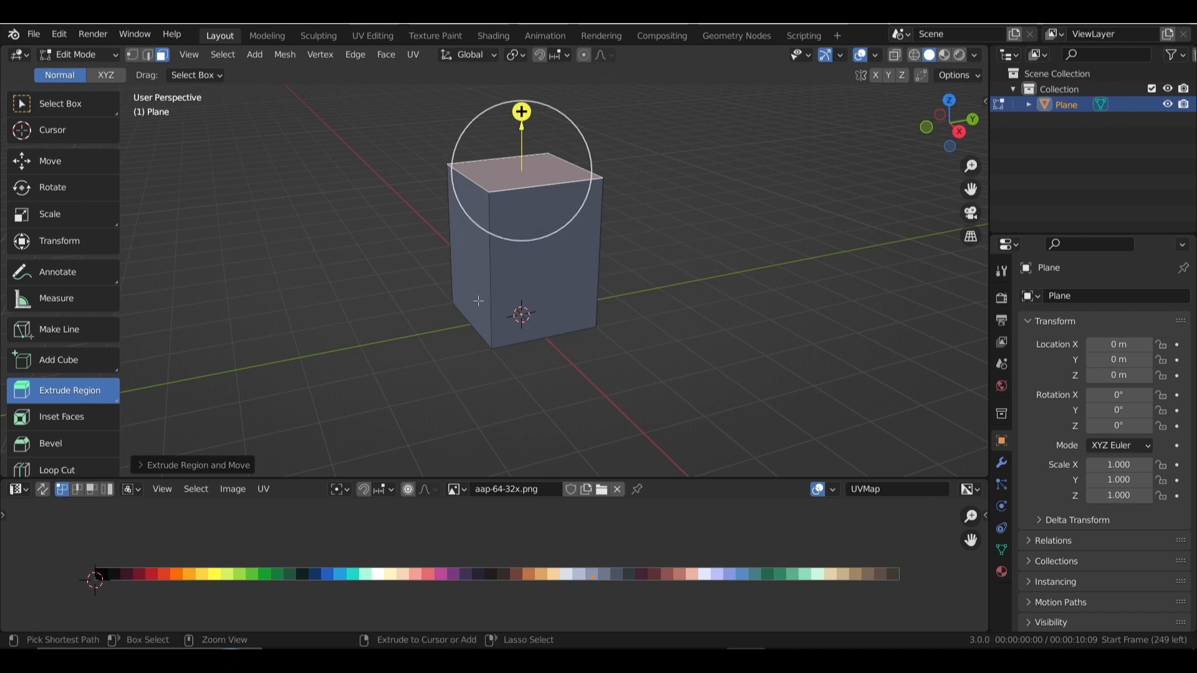
pyautogui.hotkey('ctrl', 'z')
pyautogui.click(66, 103)
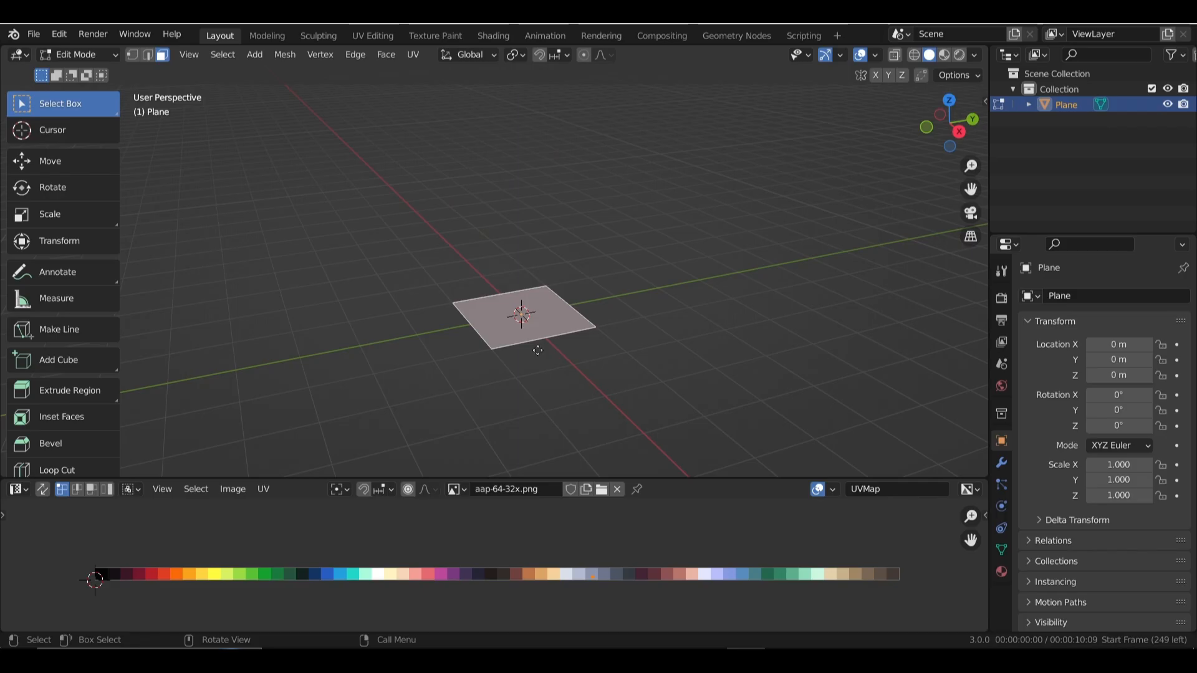
# Extrude the plane's face upward into a tall box and move its negative-Y side face outward along Y to lengthen the box.
pyautogui.press('e')
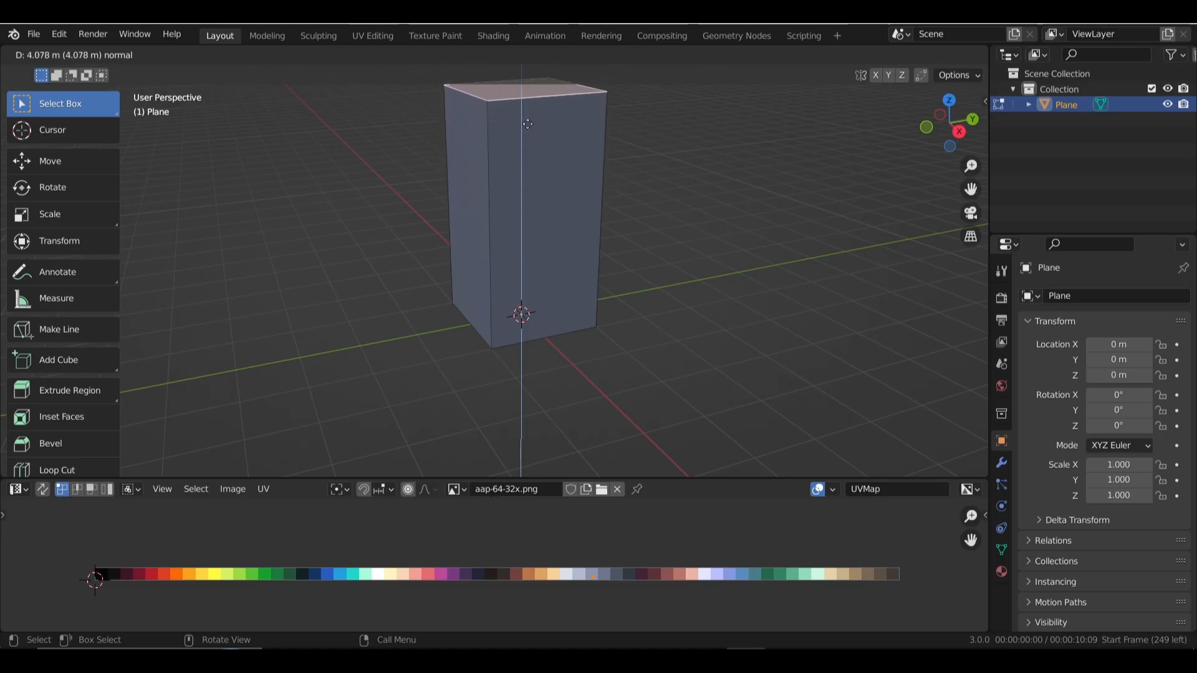
pyautogui.click(523, 168)
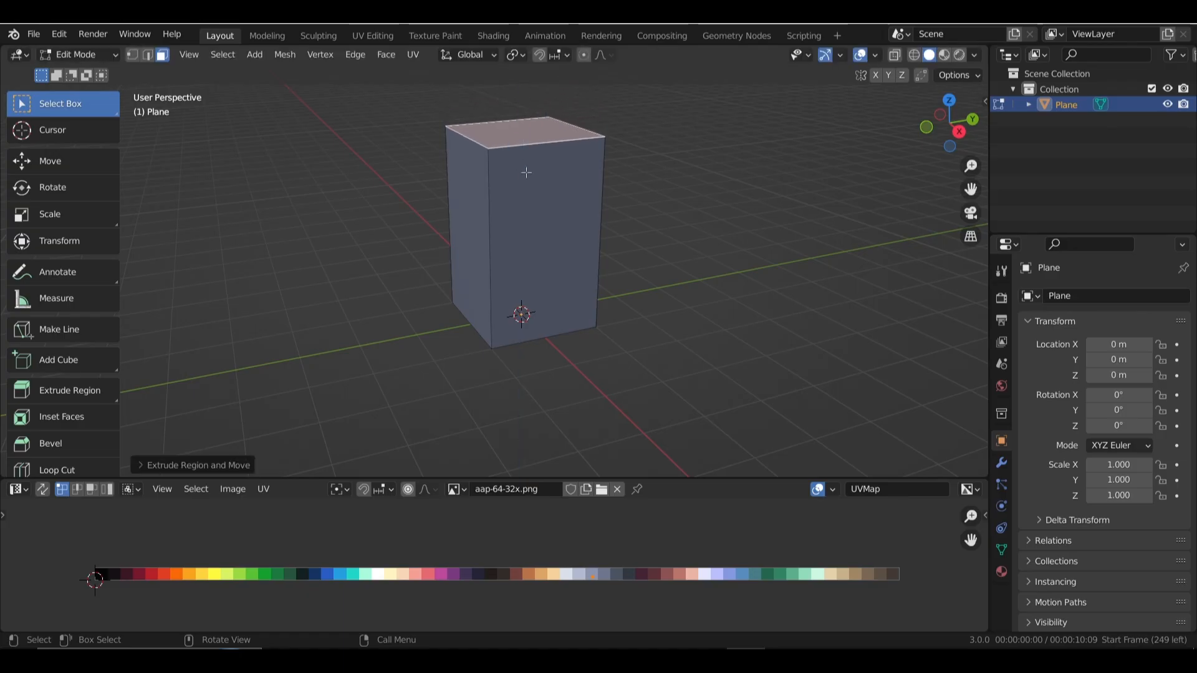
pyautogui.click(465, 237)
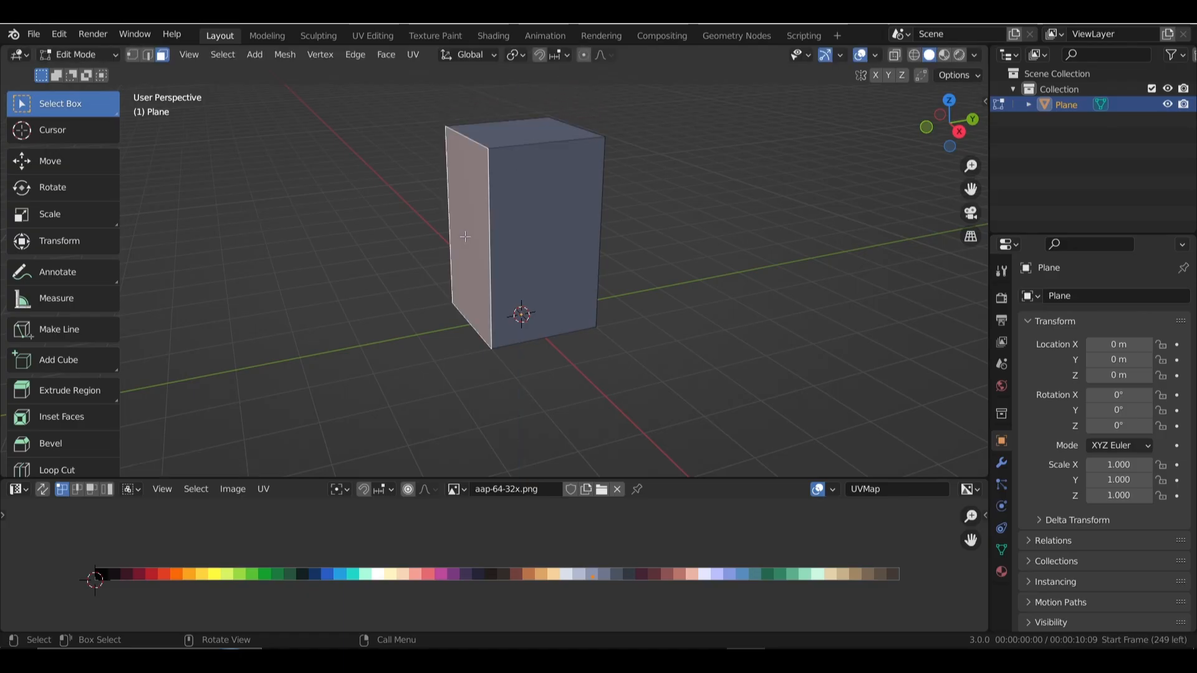
pyautogui.moveTo(467, 236); pyautogui.dragTo(468, 277, button='middle')
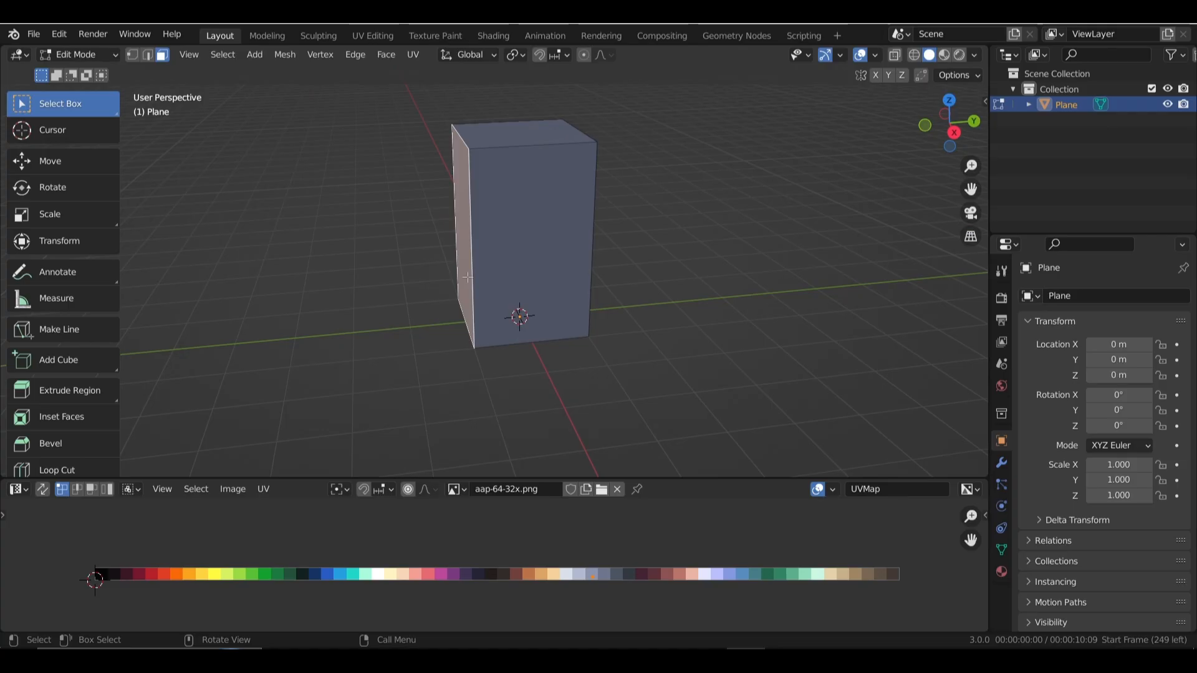
pyautogui.press('g')
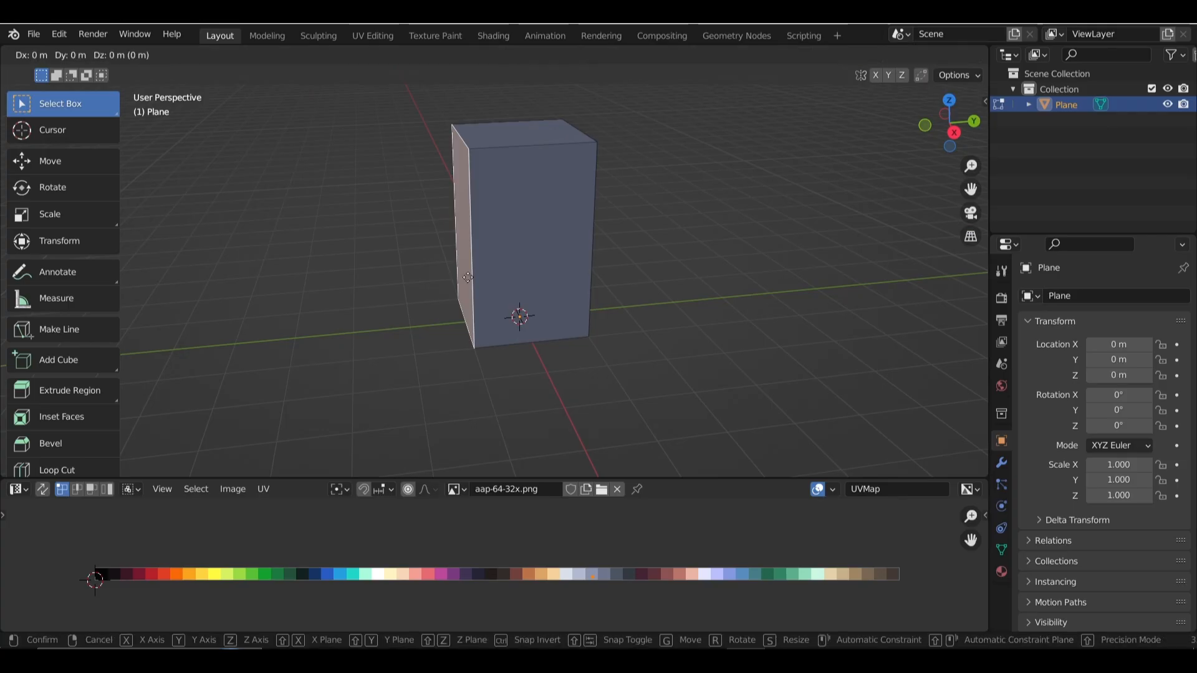
pyautogui.press('y')
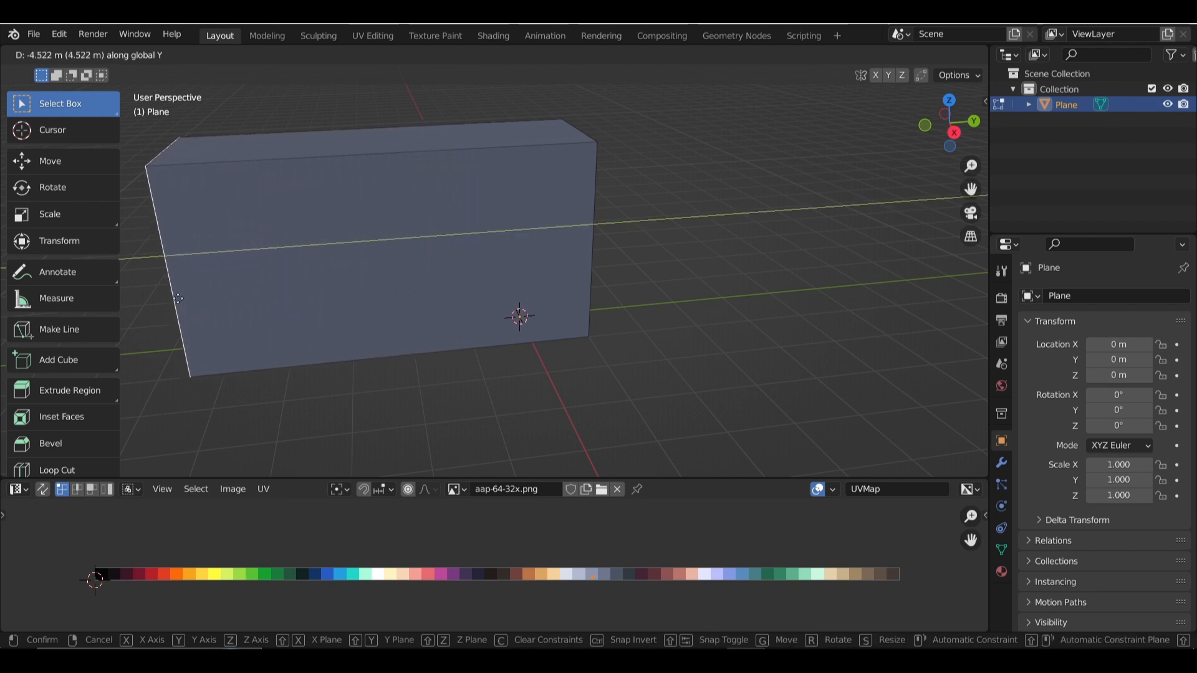
pyautogui.click(128, 298)
# Select the box's long front face and grow the selection to include the adjoining faces.
pyautogui.moveTo(181, 310); pyautogui.dragTo(347, 286, button='middle')
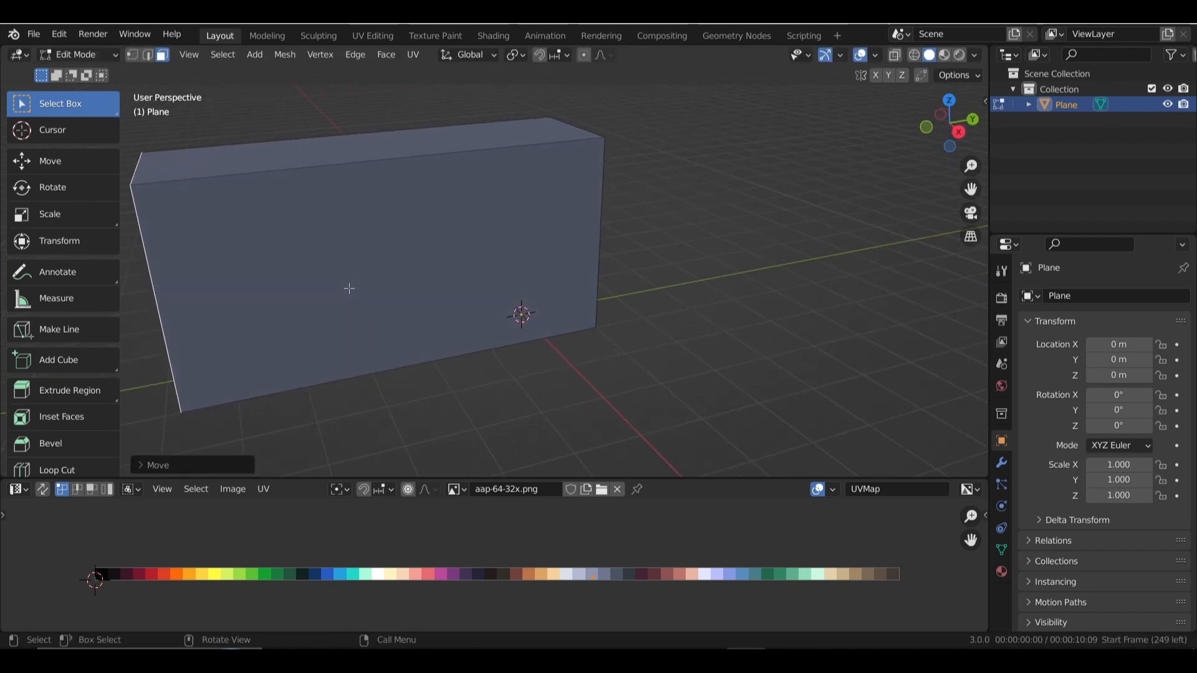
pyautogui.scroll(-4, 372, 288)
pyautogui.click(376, 286)
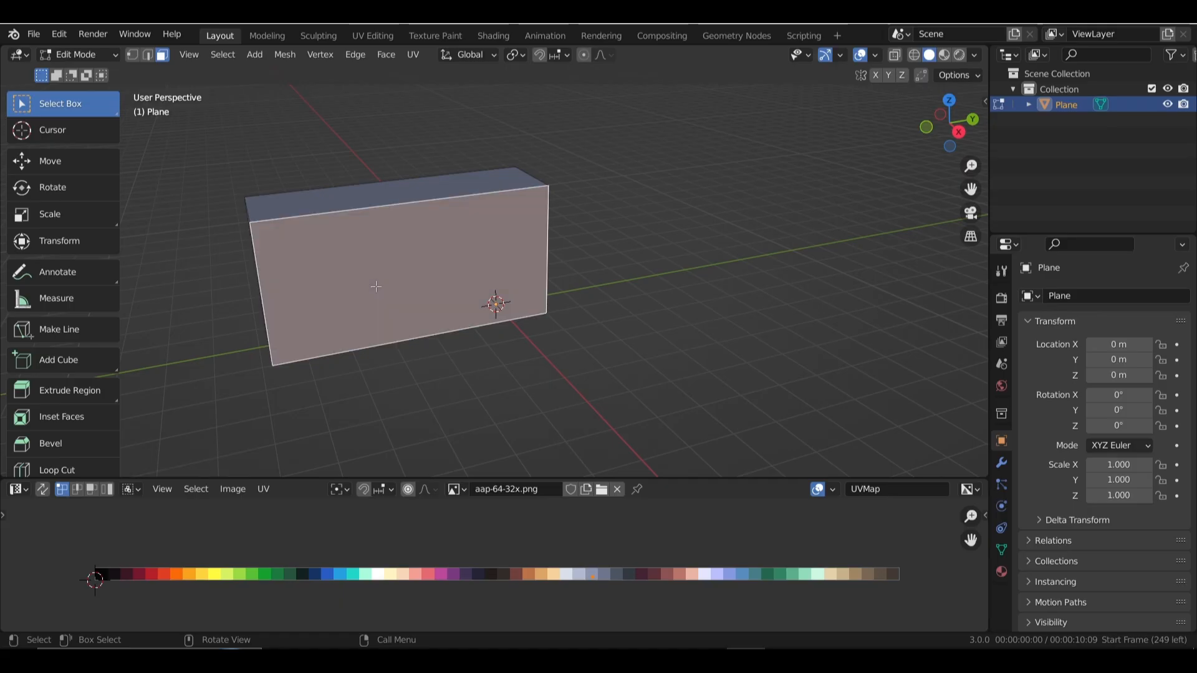
pyautogui.press('ctrl+KP_Add')
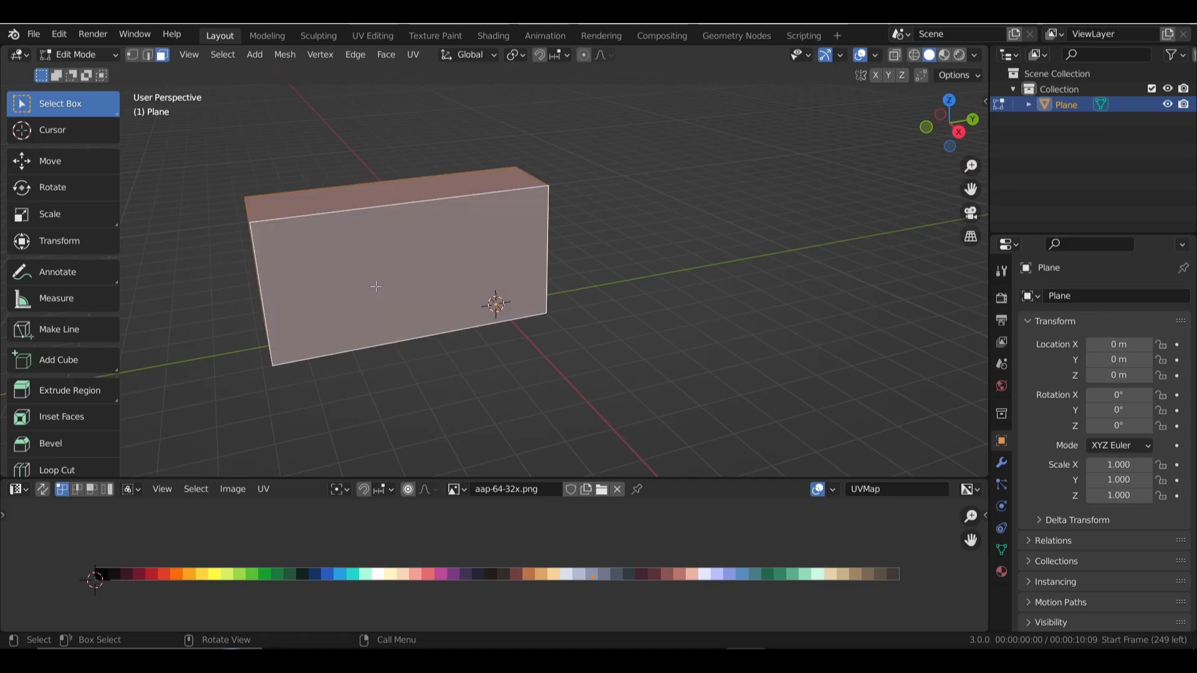
pyautogui.keyDown('shift'); pyautogui.moveTo(495, 319); pyautogui.dragTo(534, 357, button='middle'); pyautogui.keyUp('shift')
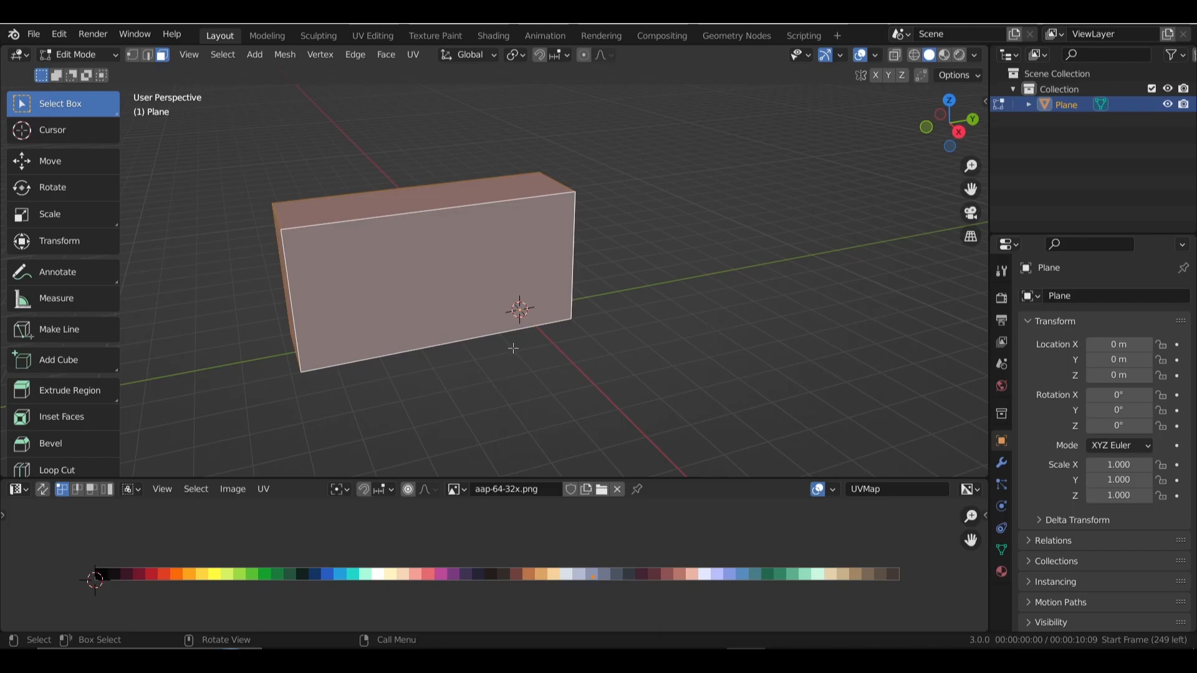
# Try scaling the selected box faces along the Y axis and along the Z axis, cancelling each scale.
pyautogui.press('s')
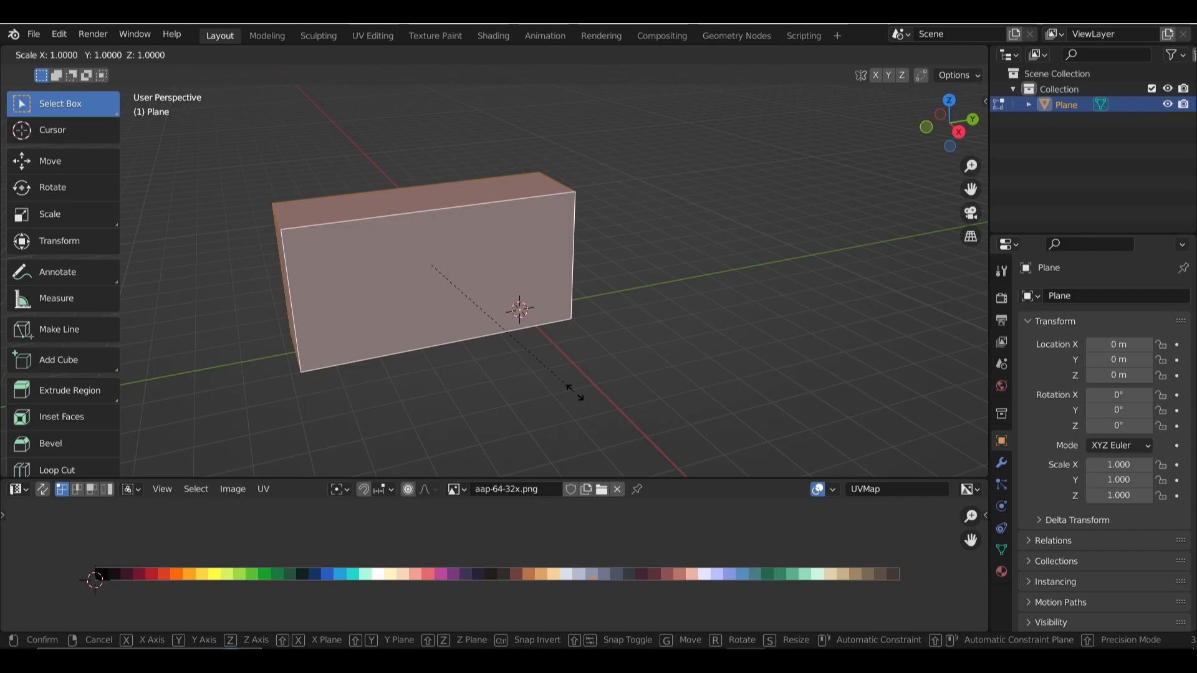
pyautogui.press('y')
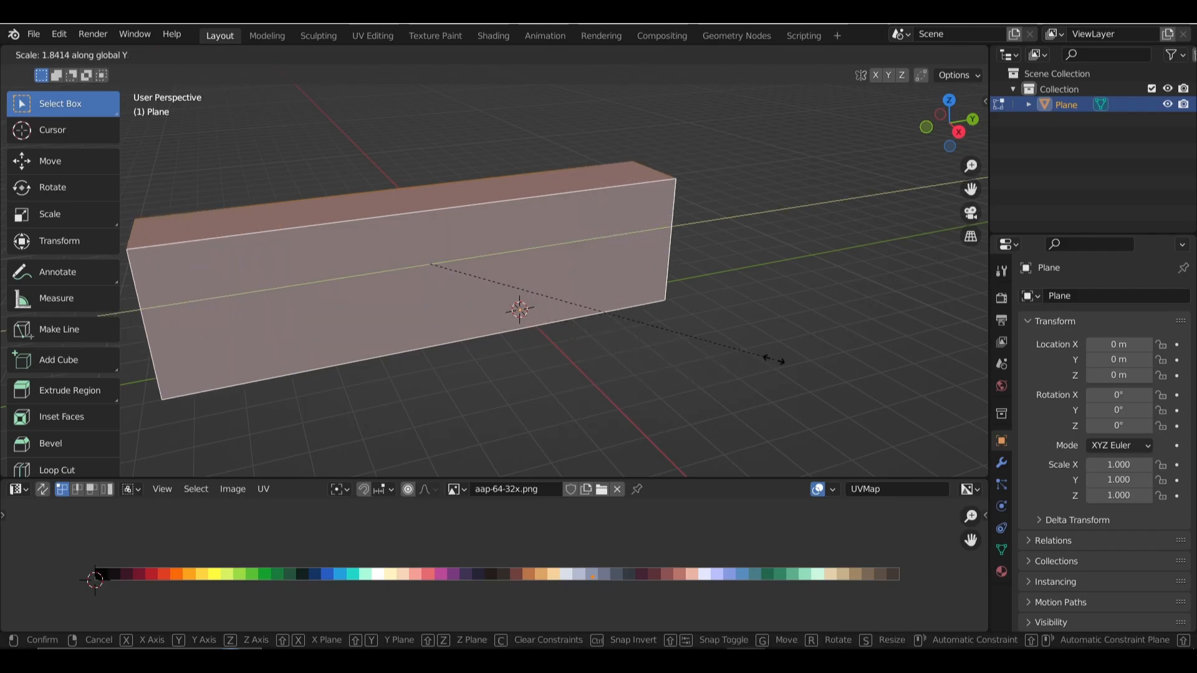
pyautogui.press('Escape')
pyautogui.press('s')
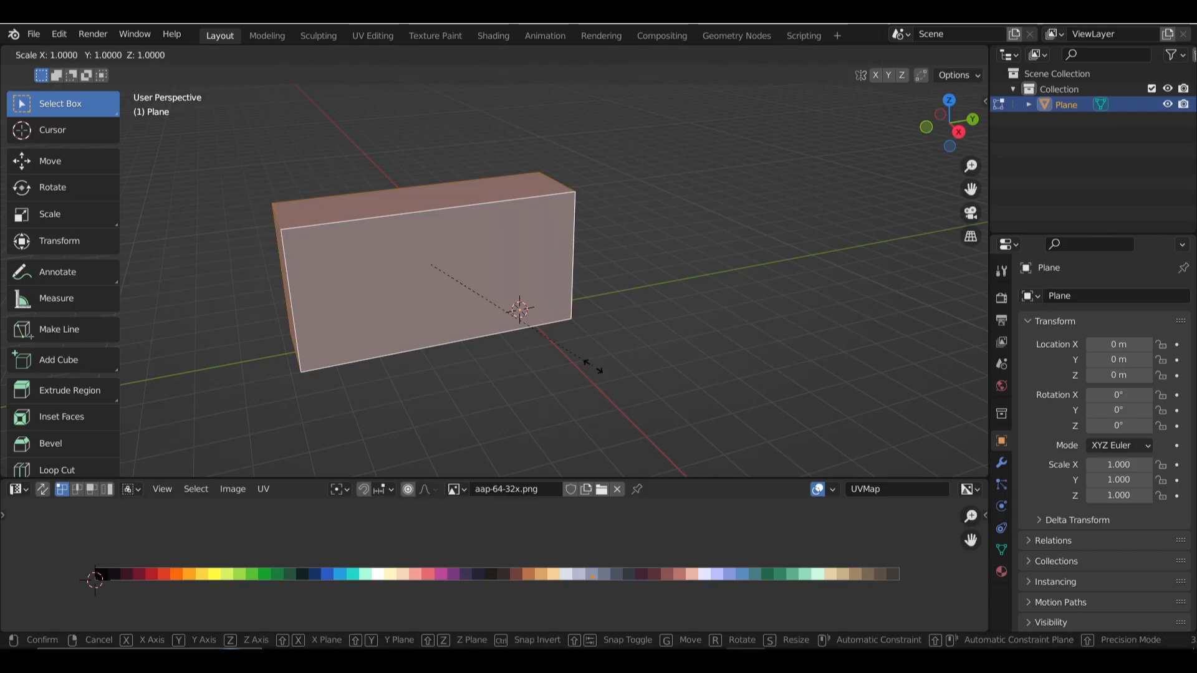
pyautogui.press('z')
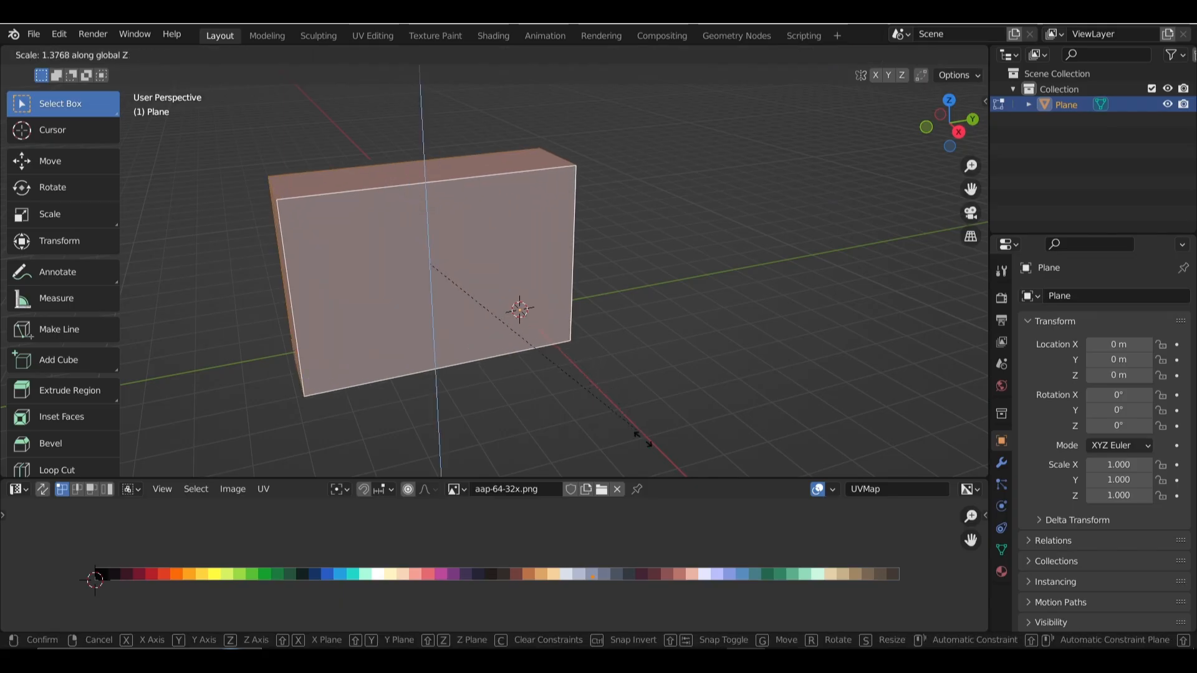
pyautogui.press('Escape')
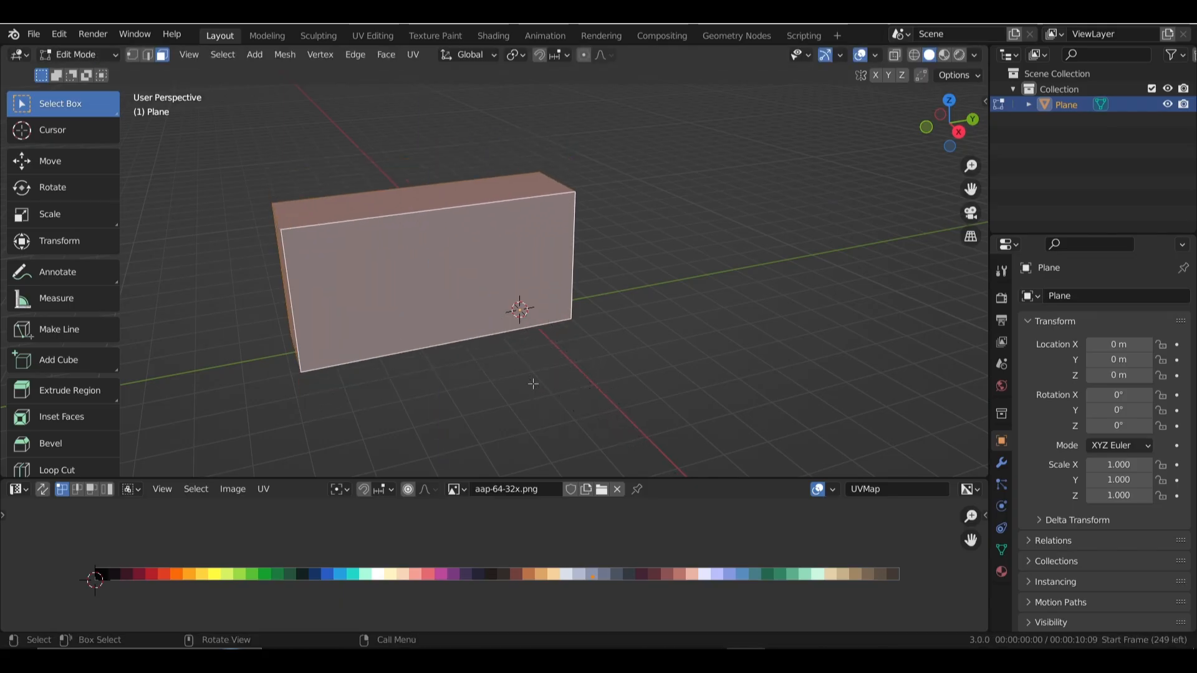
# Try scaling the selected box faces along the X axis.
pyautogui.press('s')
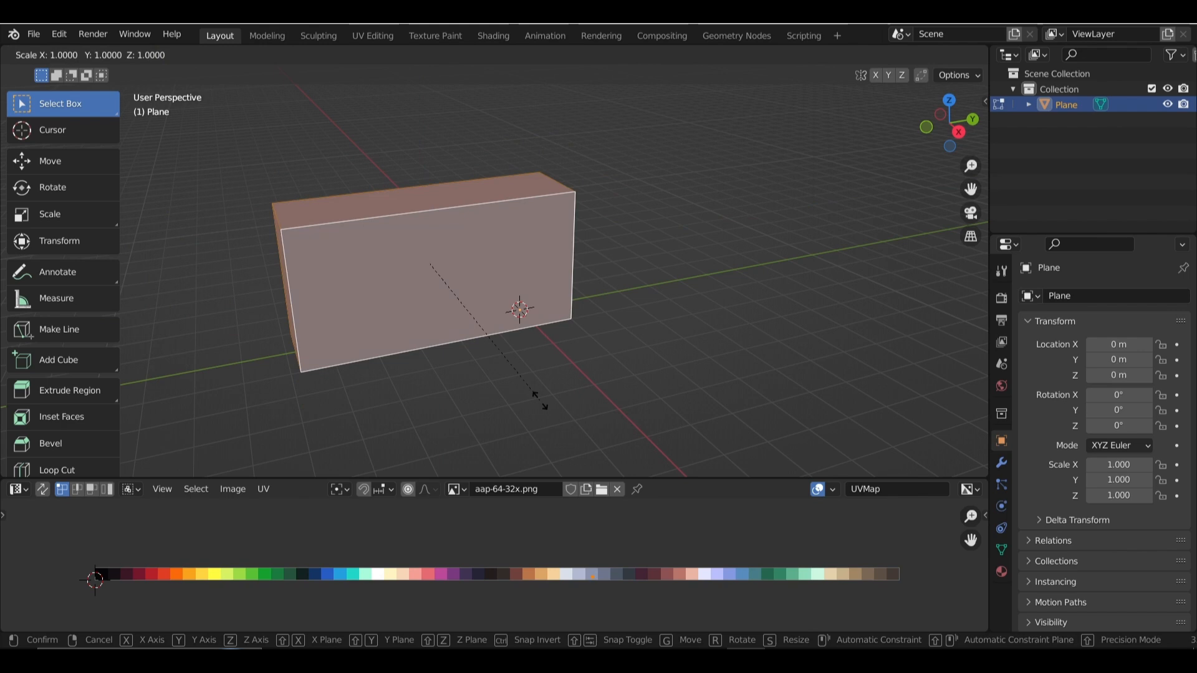
pyautogui.press('x')
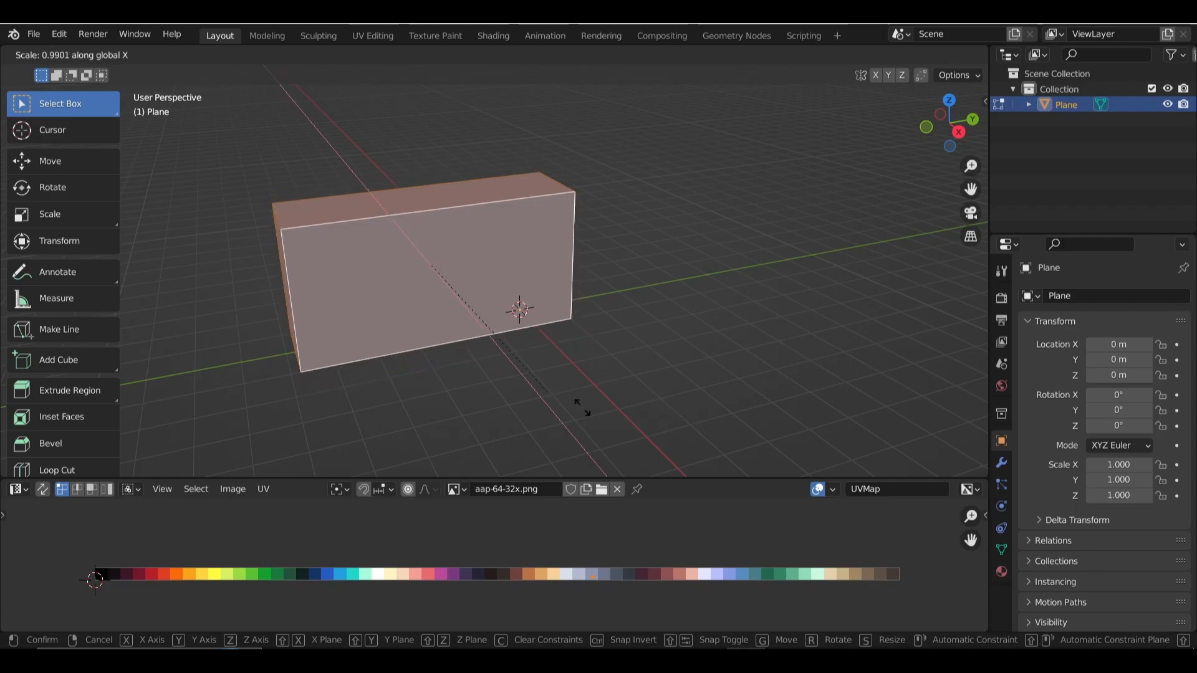
pyautogui.click(725, 423)
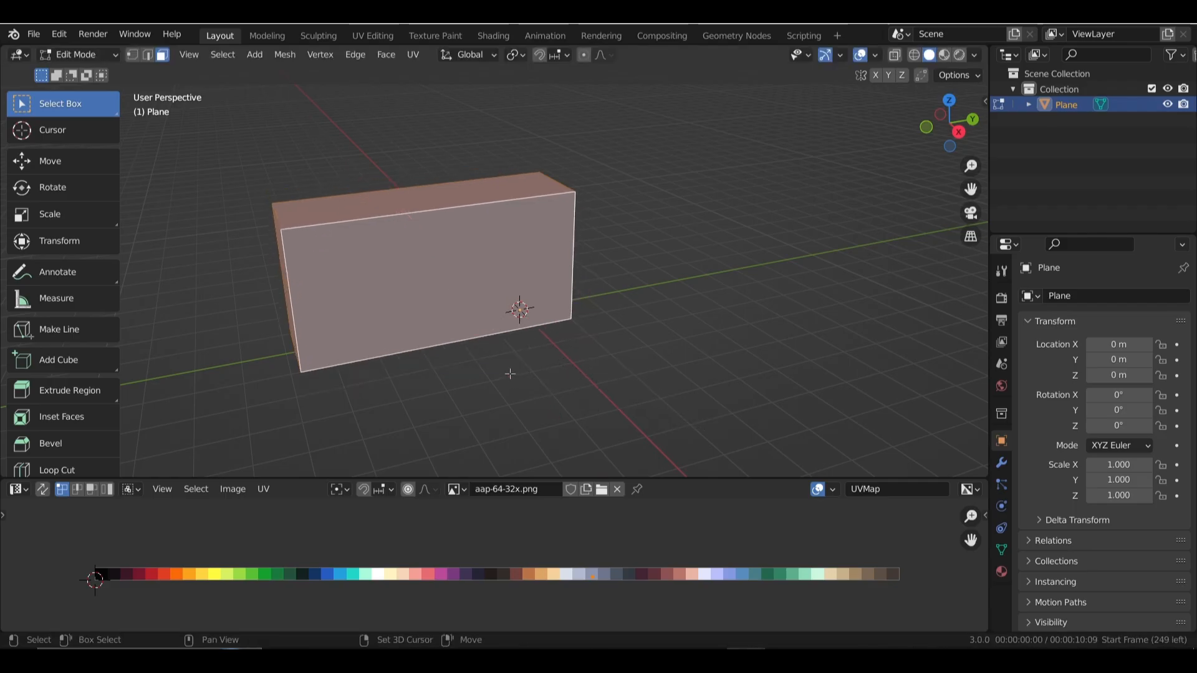
# Select only the box's long positive-X side face and move it outward along the X axis to widen the box.
pyautogui.moveTo(510, 374); pyautogui.dragTo(562, 307, button='middle')
pyautogui.click(536, 303)
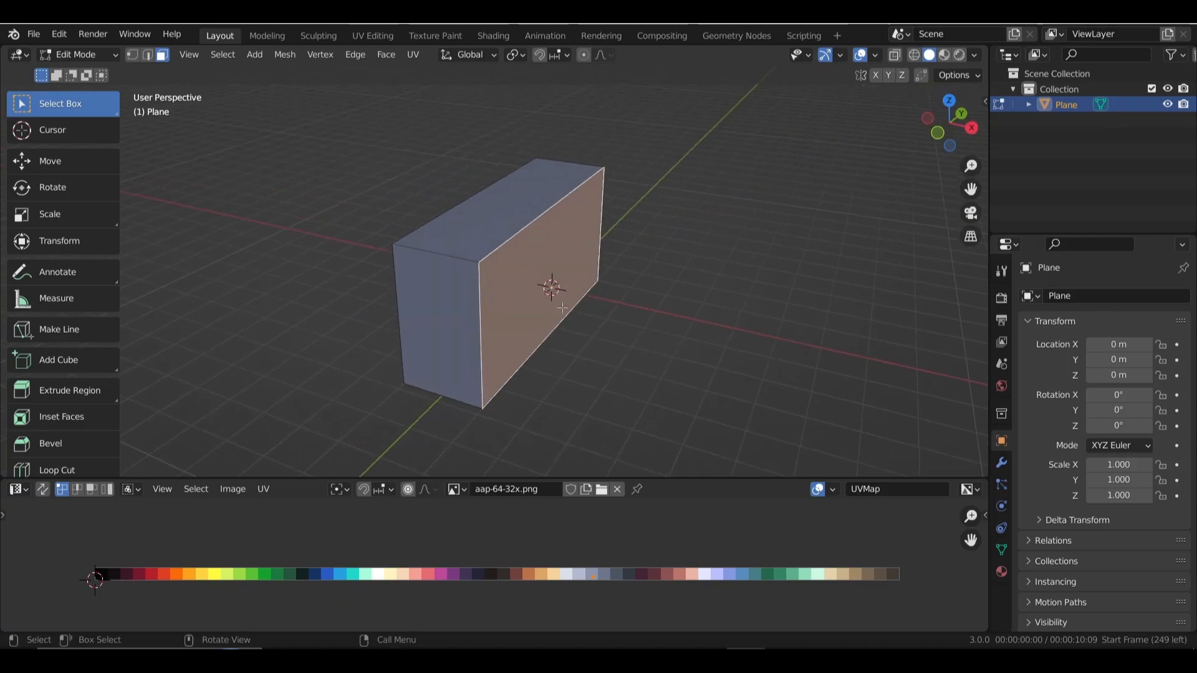
pyautogui.press('g')
pyautogui.press('x')
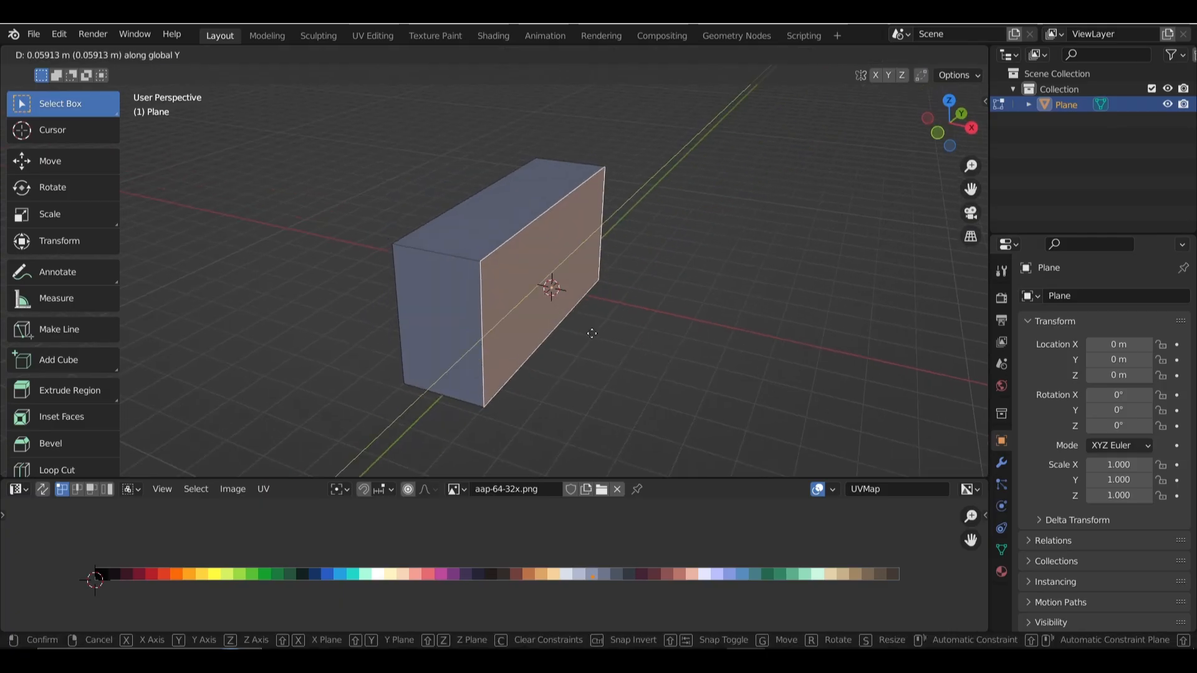
pyautogui.click(637, 349)
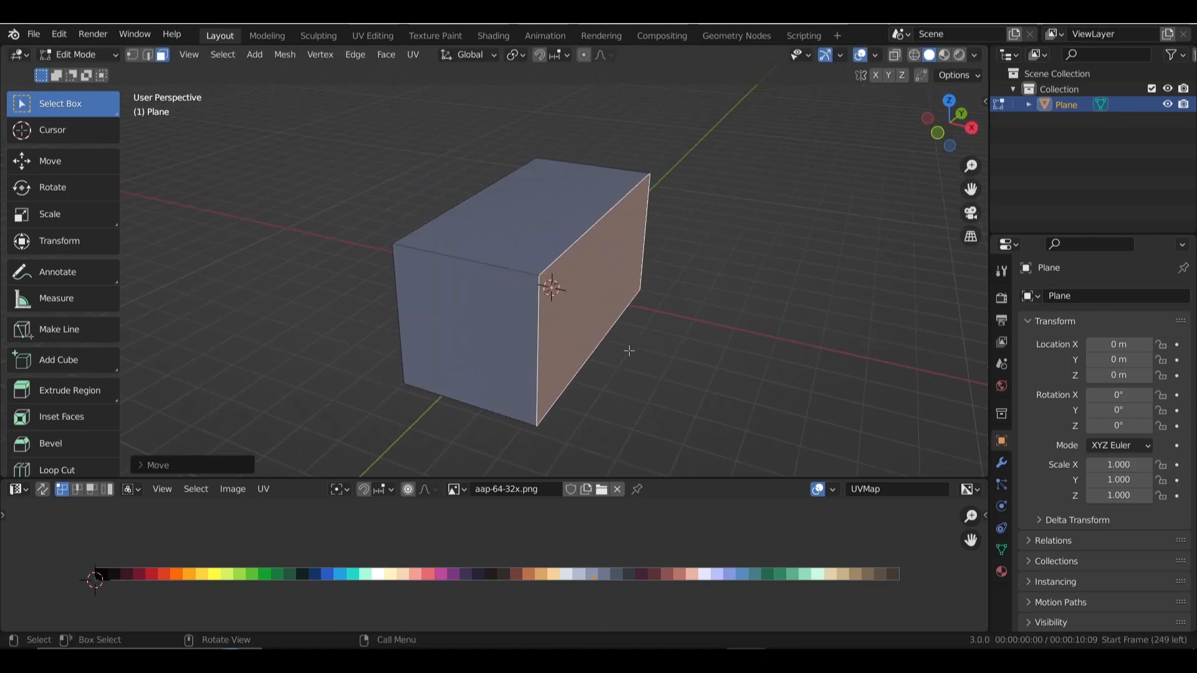
# View the box from the front and right, activate the Loop Cut tool, and return to the Select Box tool.
pyautogui.moveTo(629, 351); pyautogui.dragTo(577, 347, button='middle')
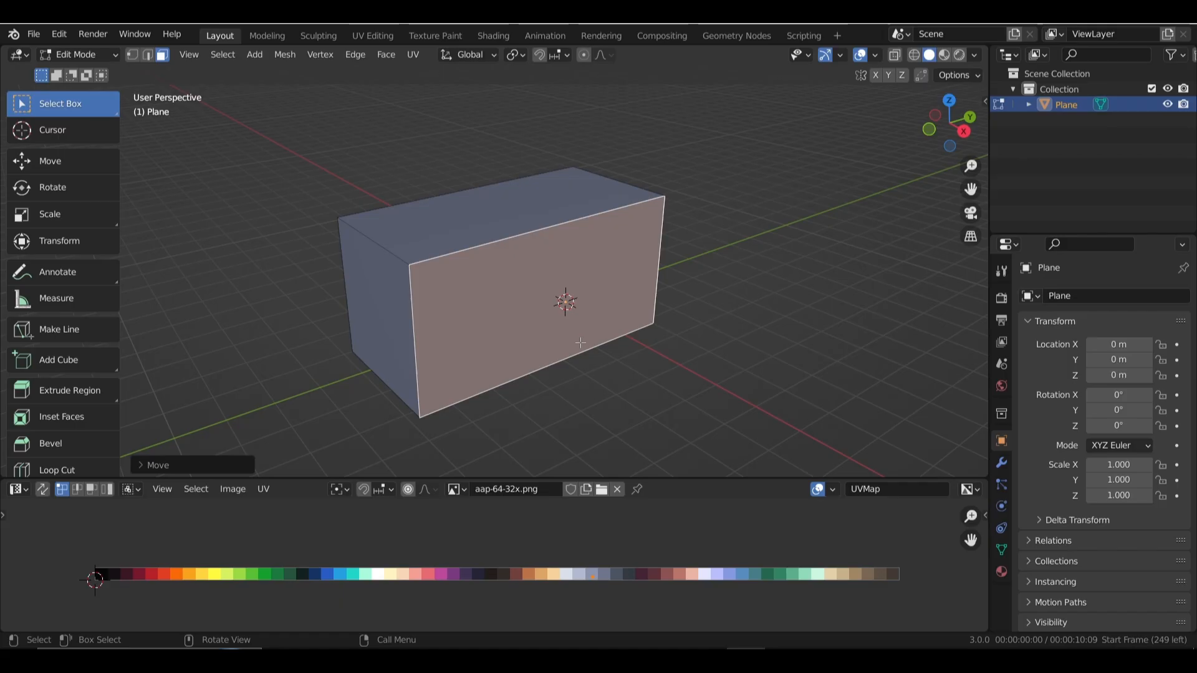
pyautogui.press('KP_1')
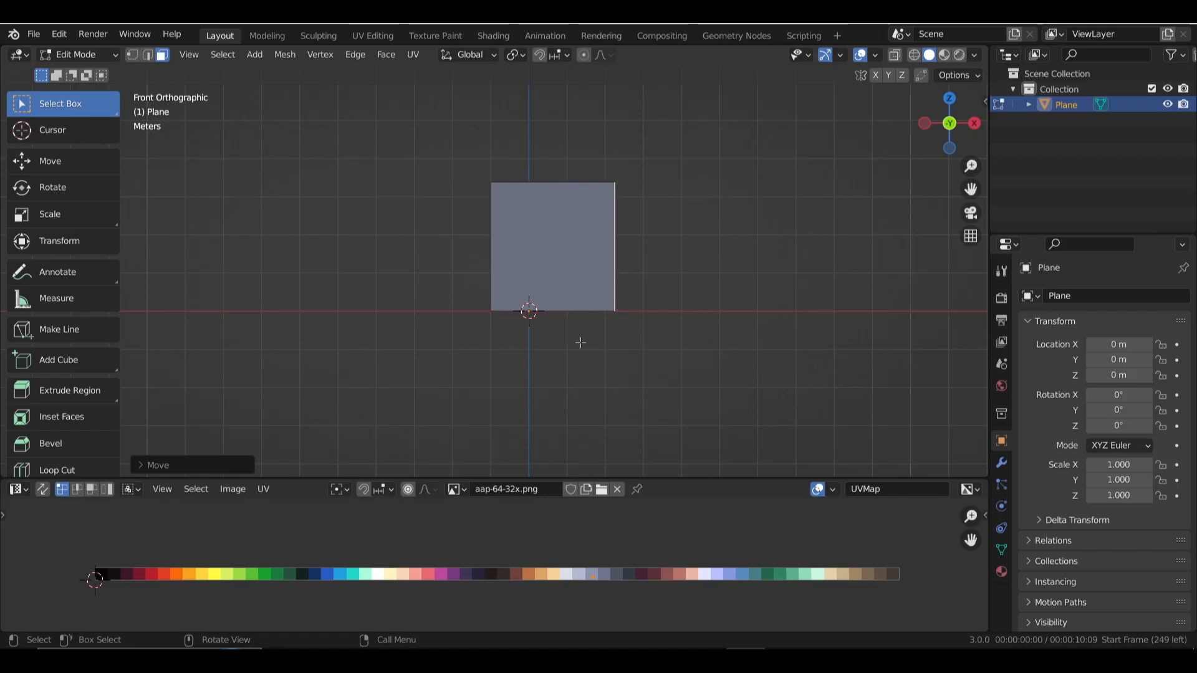
pyautogui.press('KP_3')
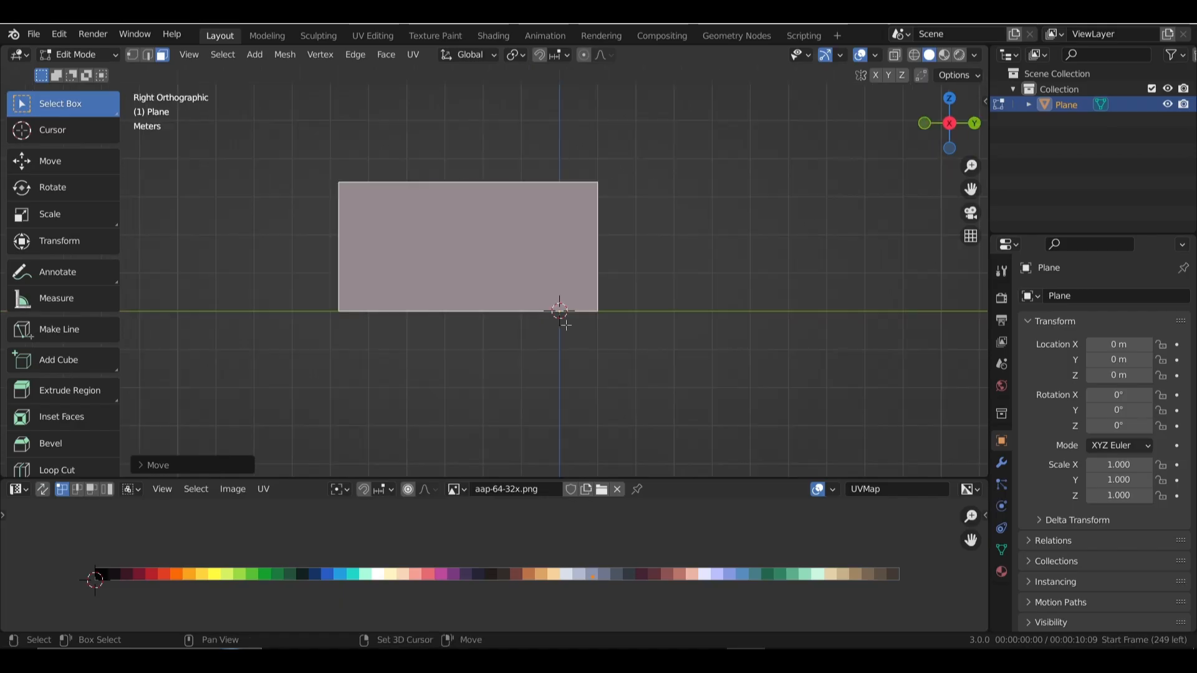
pyautogui.keyDown('shift'); pyautogui.moveTo(580, 342); pyautogui.dragTo(641, 348, button='middle'); pyautogui.keyUp('shift')
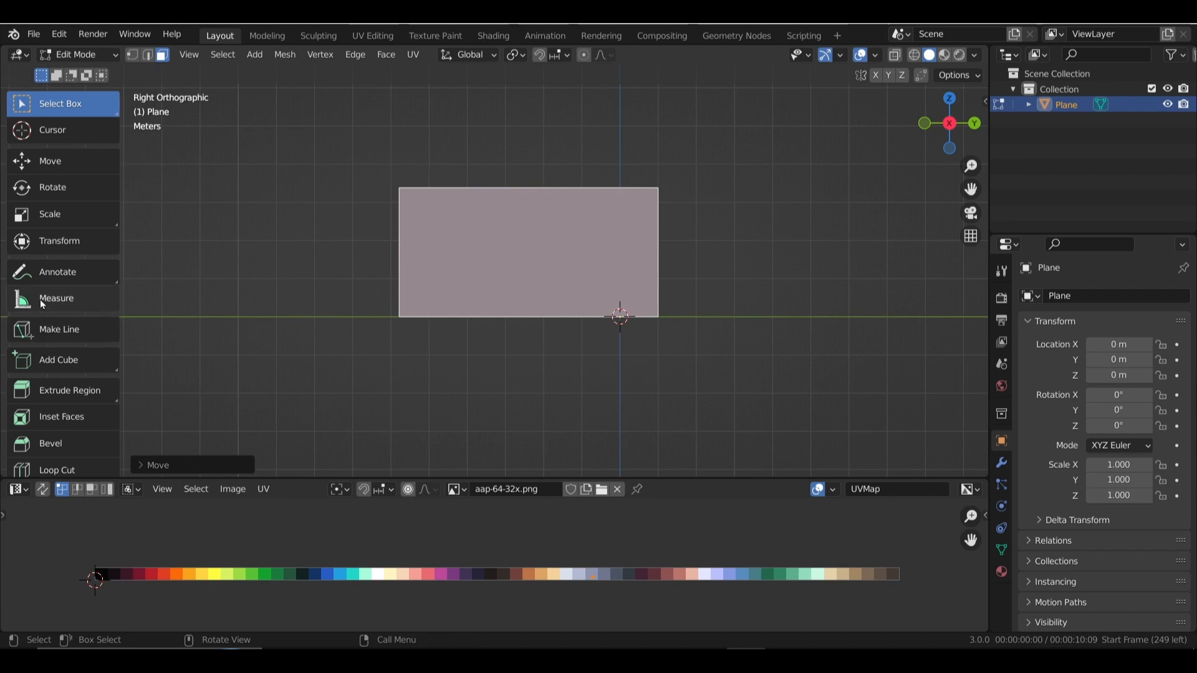
pyautogui.scroll(-1, 70, 443)
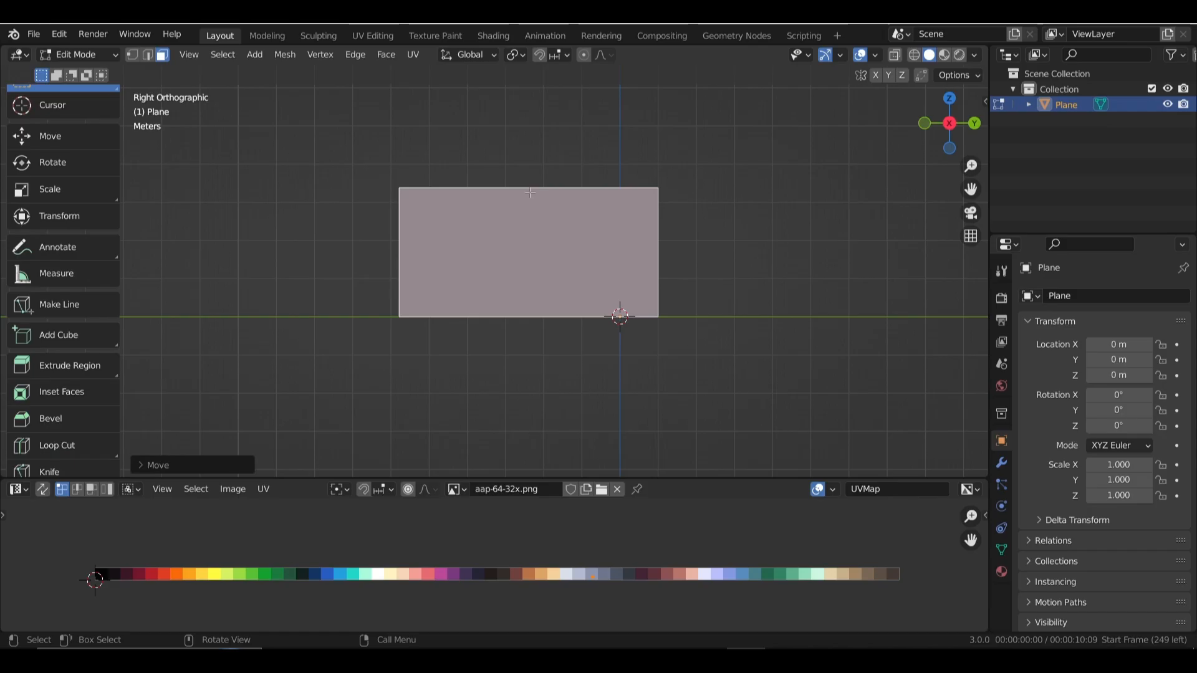
pyautogui.click(550, 224)
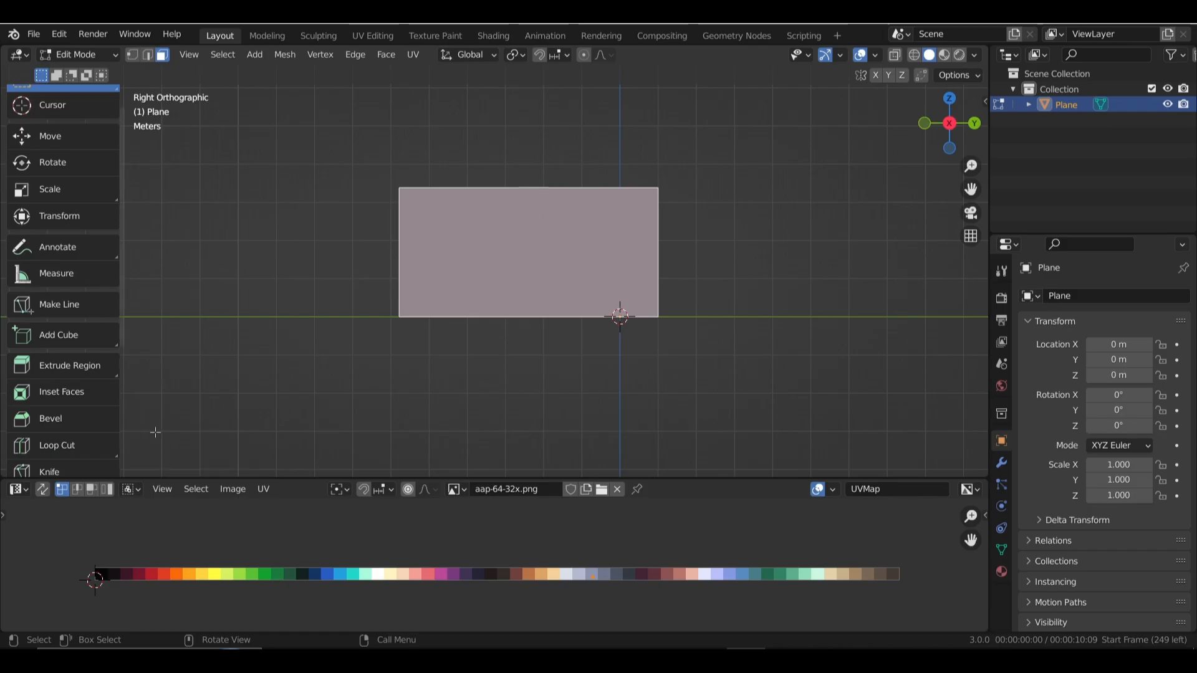
pyautogui.click(29, 444)
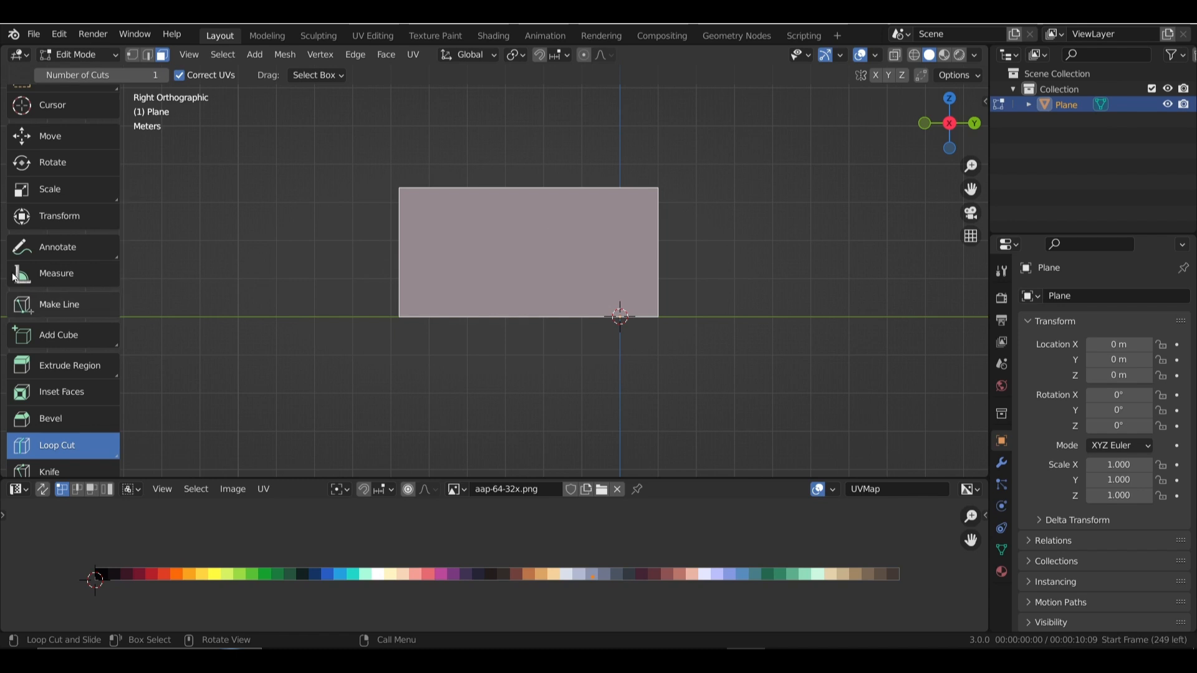
pyautogui.scroll(1, 71, 137)
pyautogui.click(69, 105)
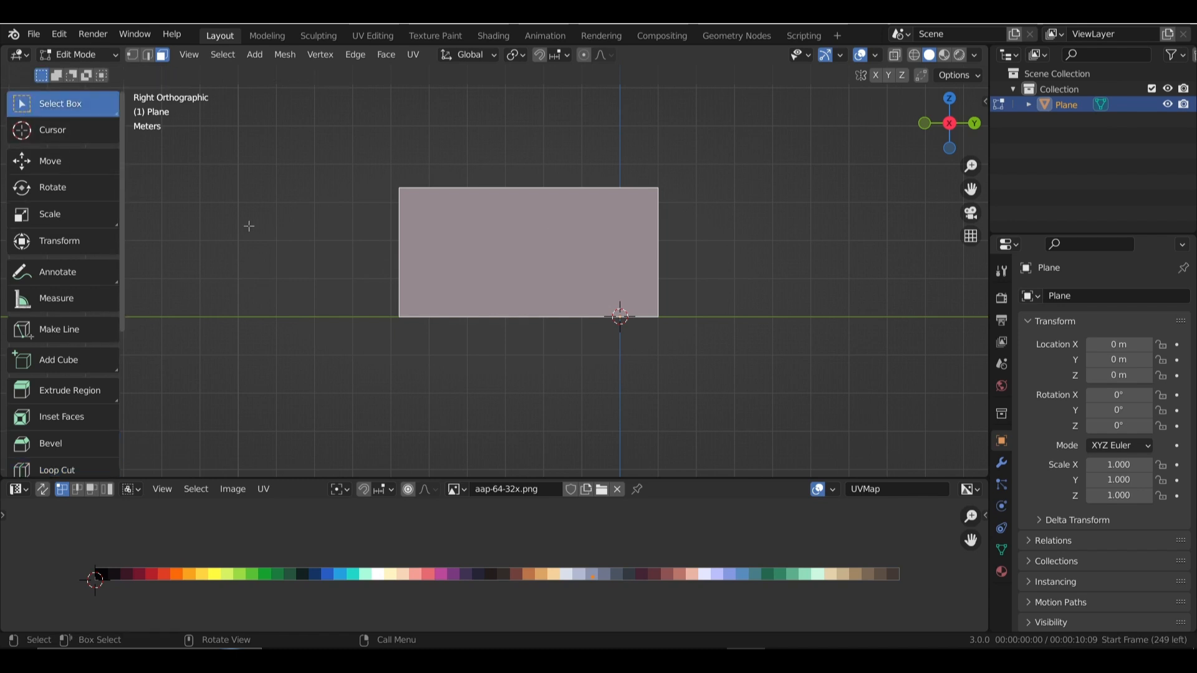
# Preview a single vertical loop cut dividing the box's length and another dividing its width, without applying either.
pyautogui.press('ctrl')
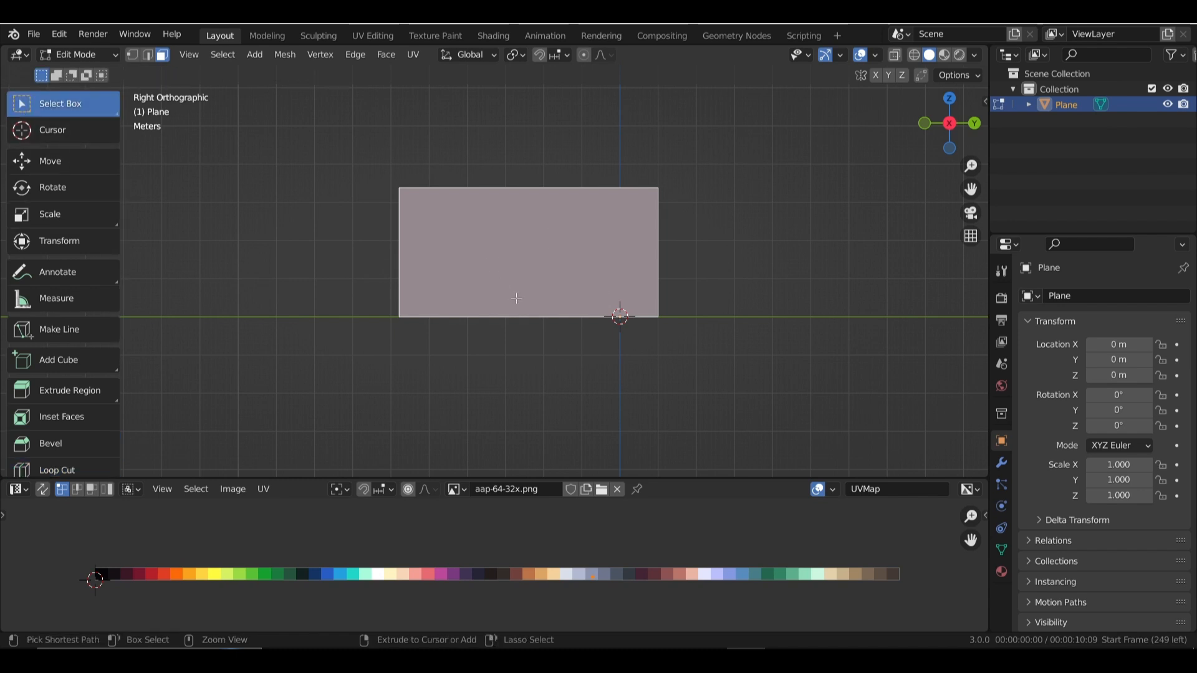
pyautogui.hotkey('ctrl', 'r')
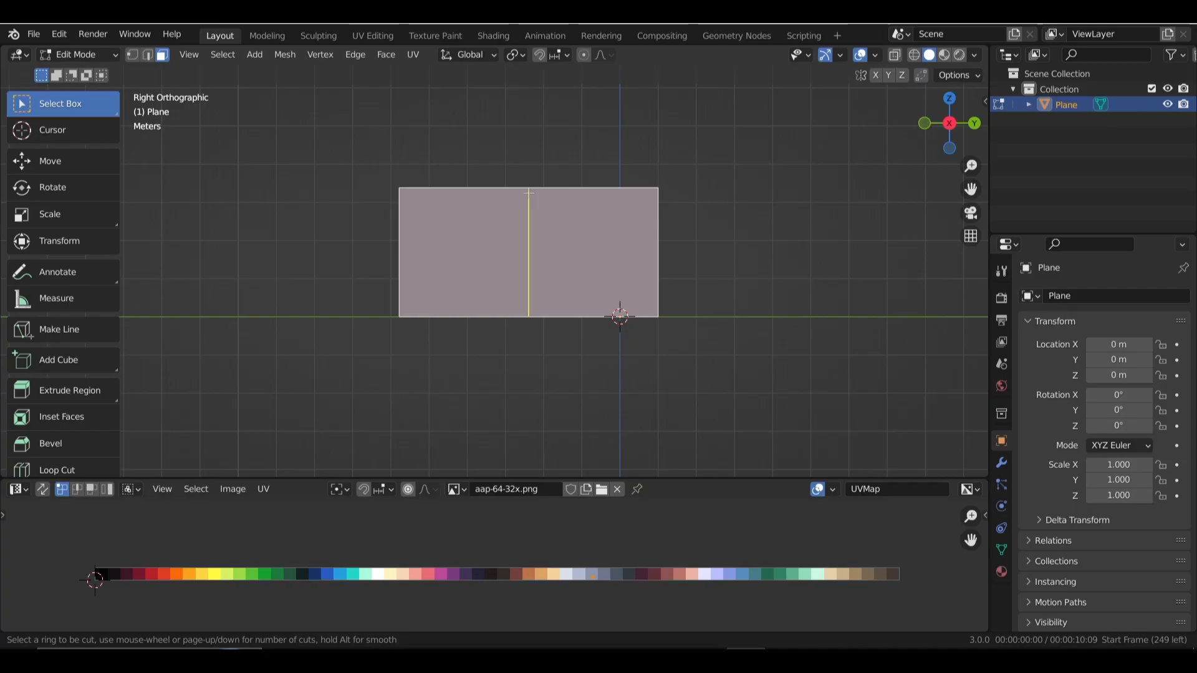
pyautogui.press('Escape')
pyautogui.moveTo(529, 245); pyautogui.dragTo(609, 264, button='middle')
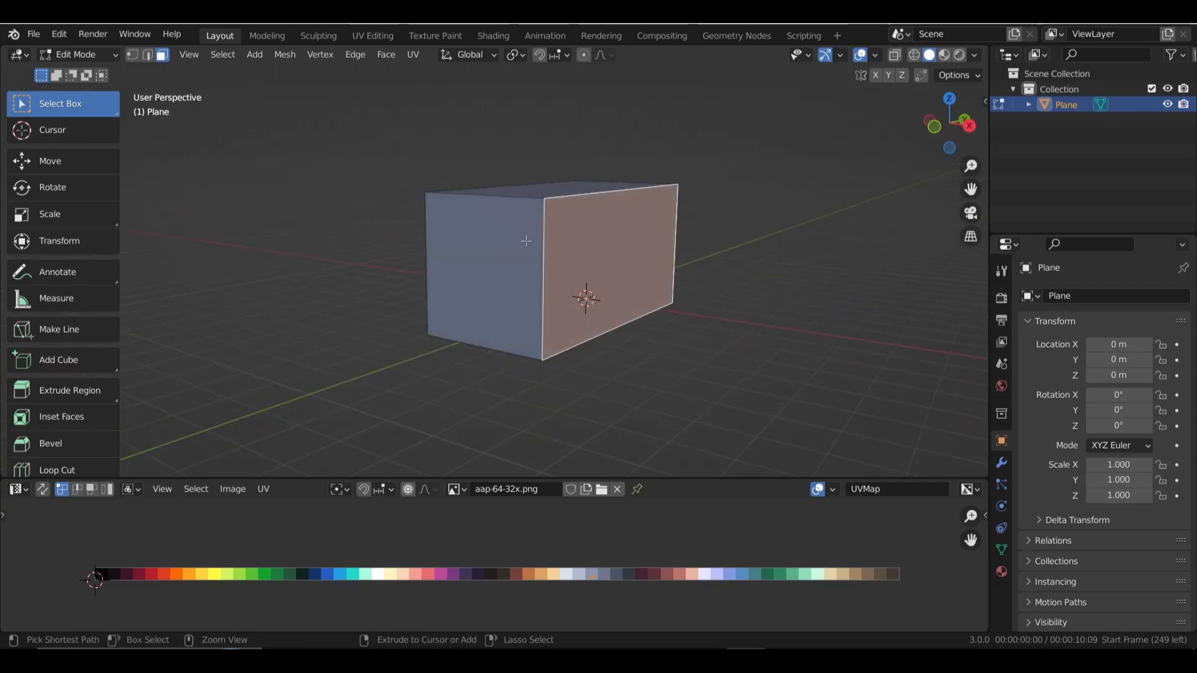
pyautogui.hotkey('ctrl', 'r')
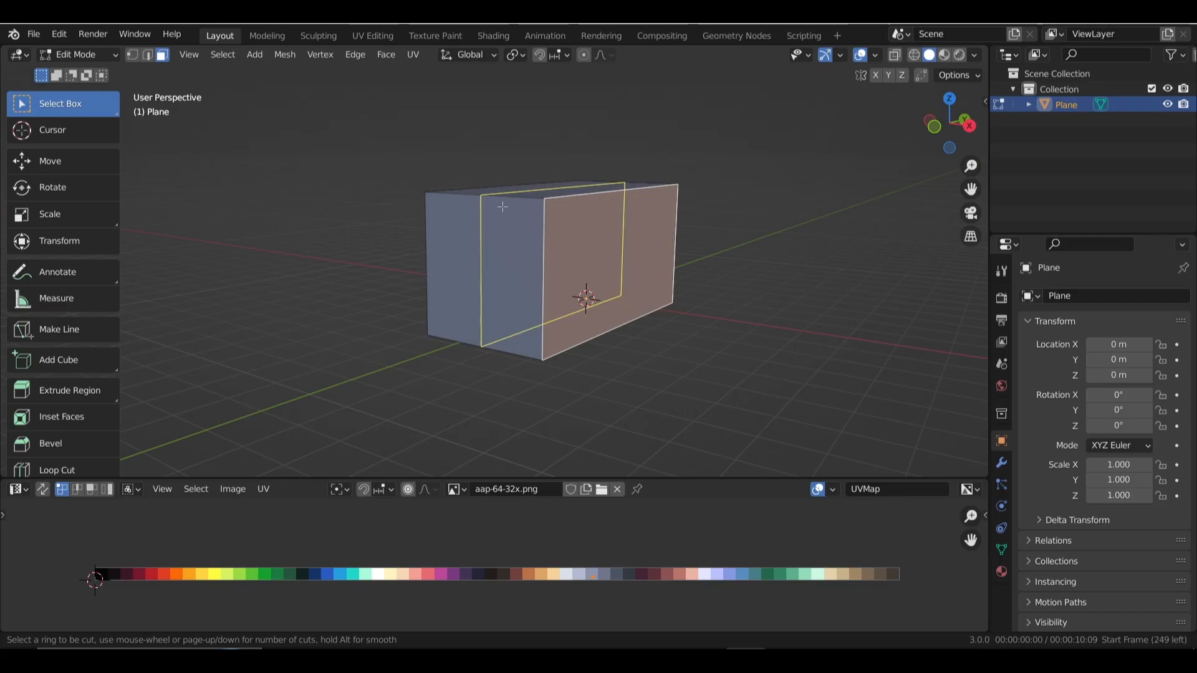
pyautogui.press('Escape')
# In the right orthographic view, add five evenly spaced vertical loop cuts along the box's length without sliding them.
pyautogui.press('KP_3')
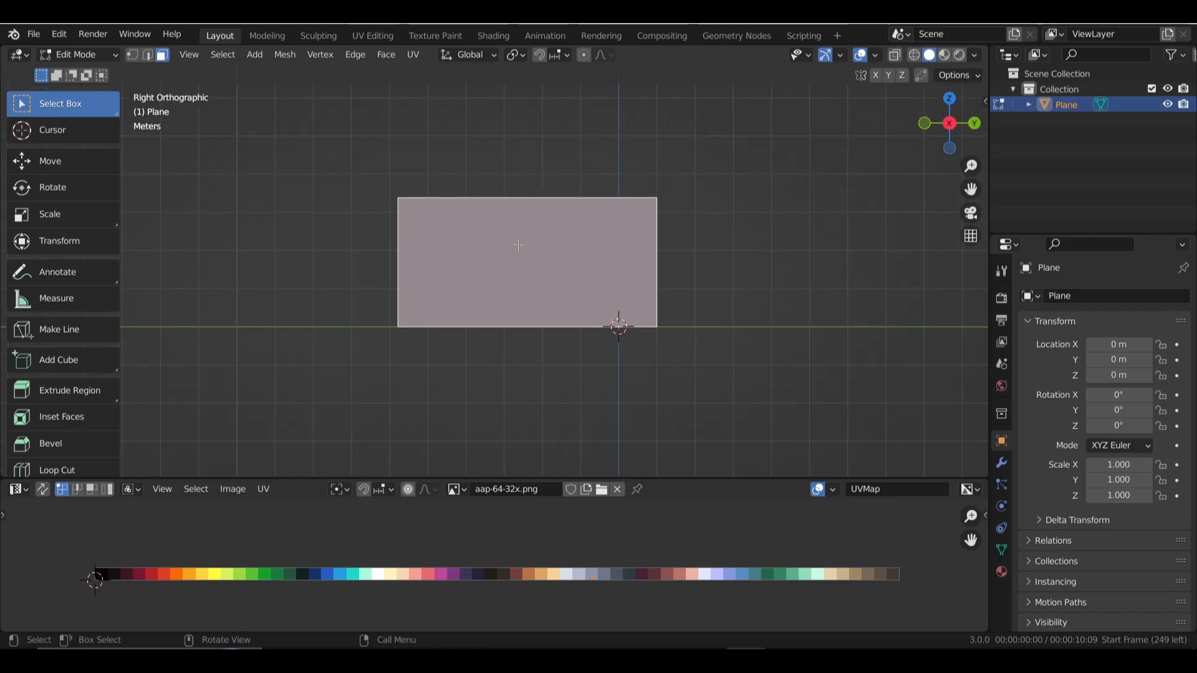
pyautogui.hotkey('ctrl', 'r')
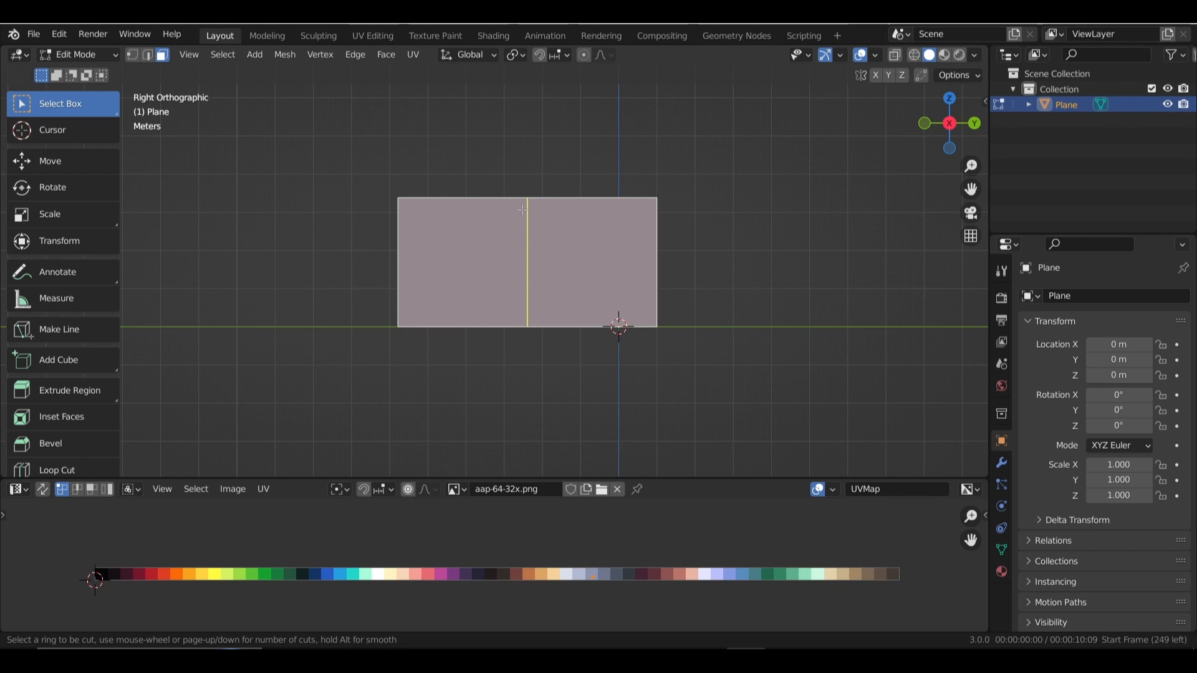
pyautogui.scroll(1, 523, 210)
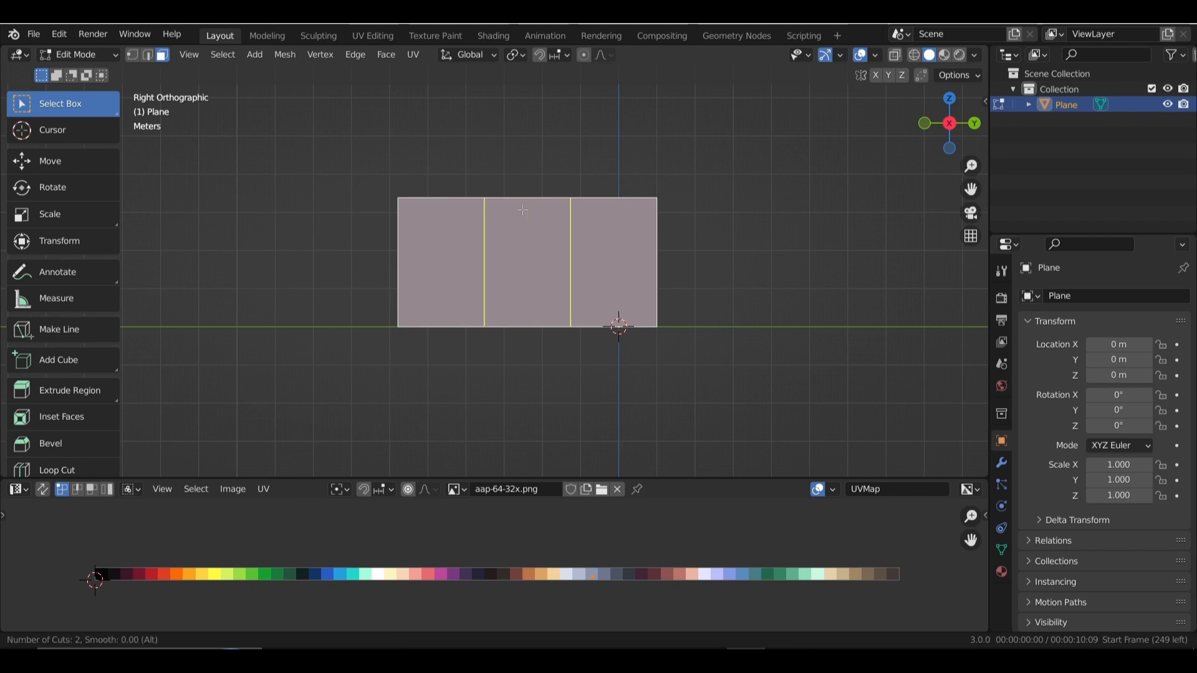
pyautogui.scroll(1, 522, 210)
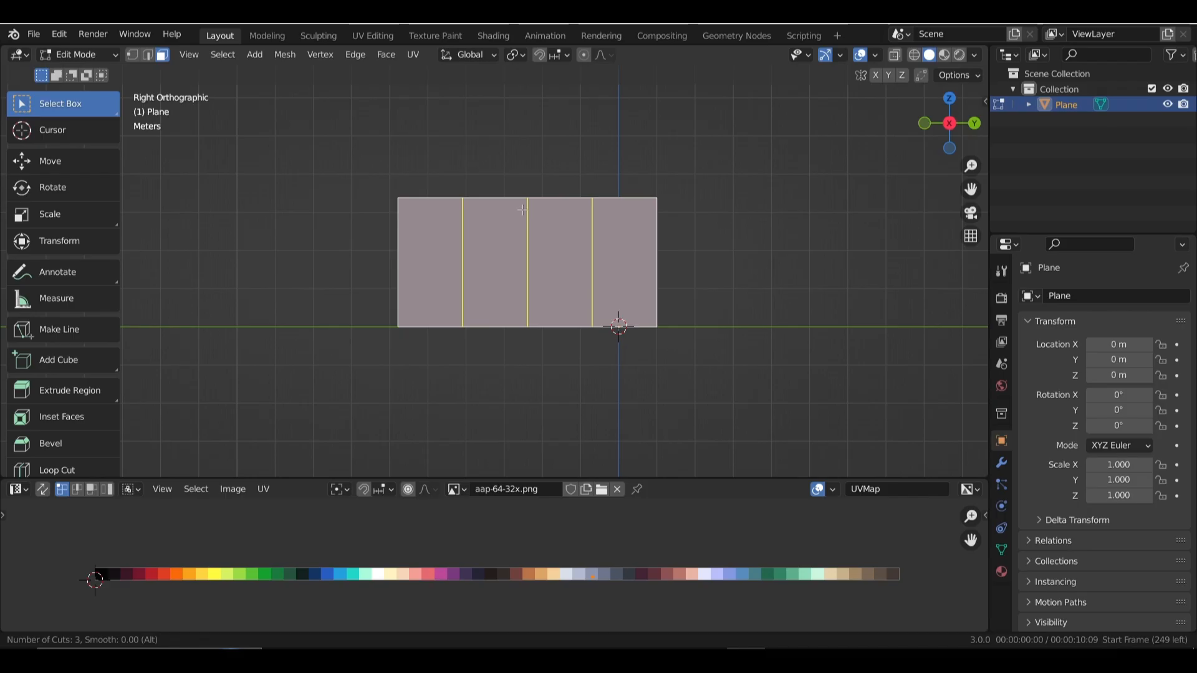
pyautogui.scroll(-1, 522, 210)
pyautogui.scroll(-1, 519, 216)
pyautogui.scroll(2, 519, 216)
pyautogui.scroll(1, 519, 216)
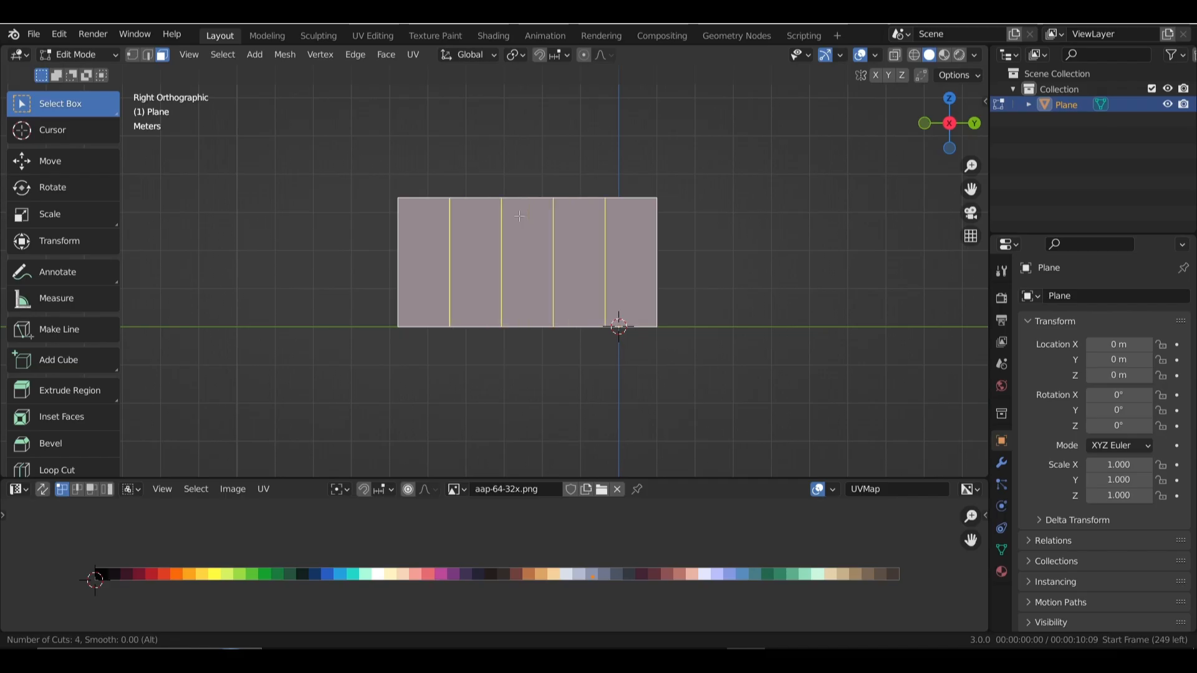
pyautogui.scroll(1, 519, 217)
pyautogui.click(519, 216)
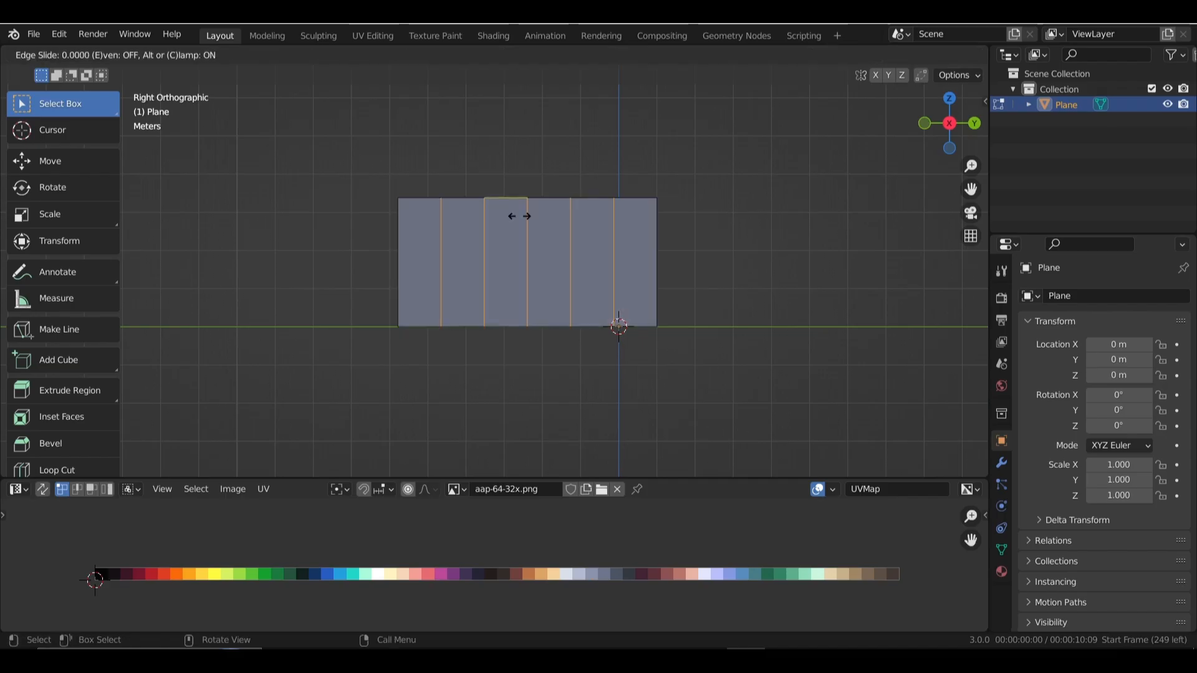
pyautogui.rightClick(519, 216)
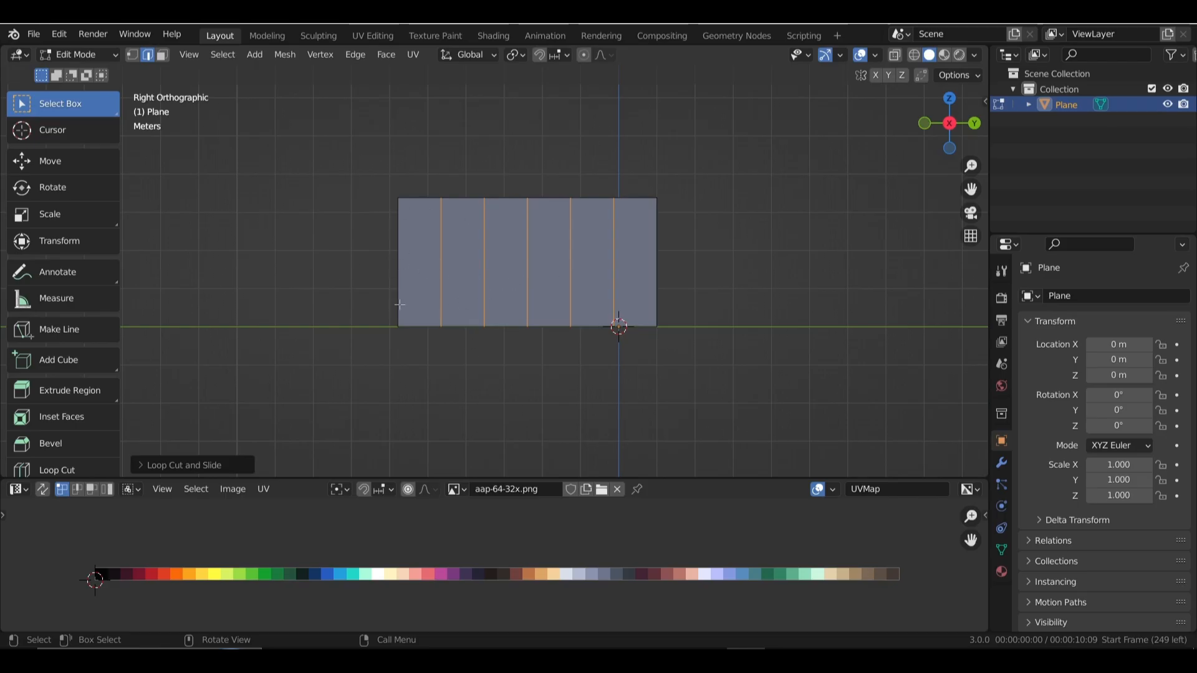
# Add three evenly spaced horizontal loop cuts around the box without sliding them.
pyautogui.hotkey('ctrl', 'r')
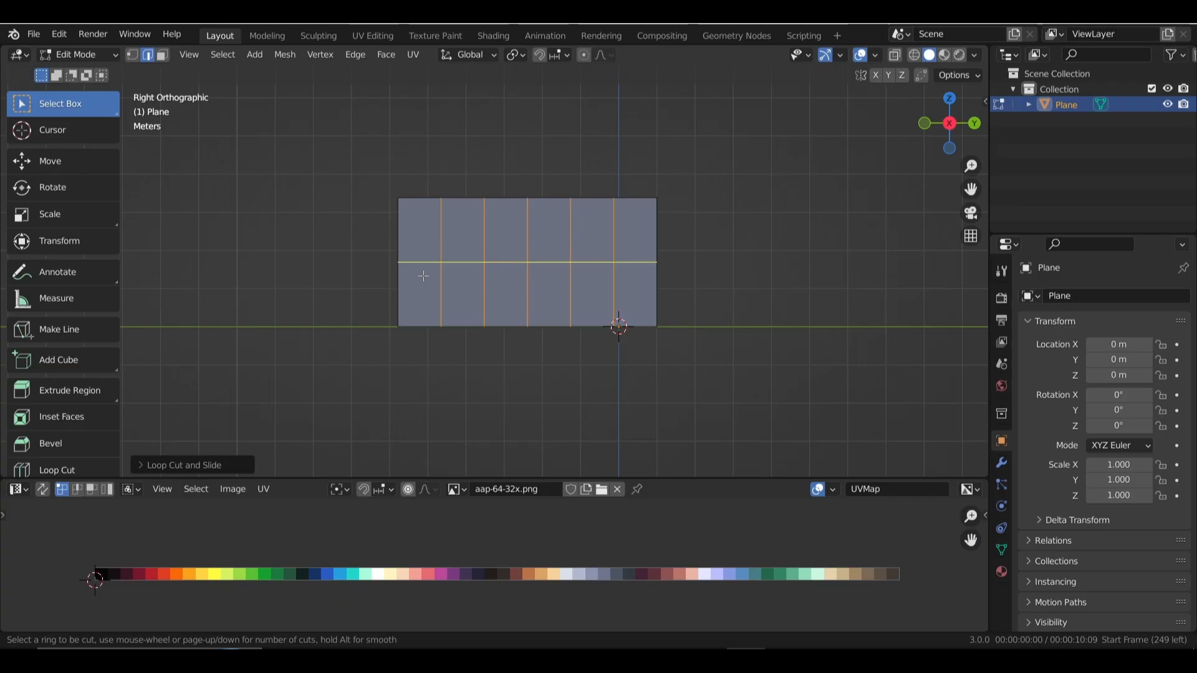
pyautogui.scroll(1, 423, 276)
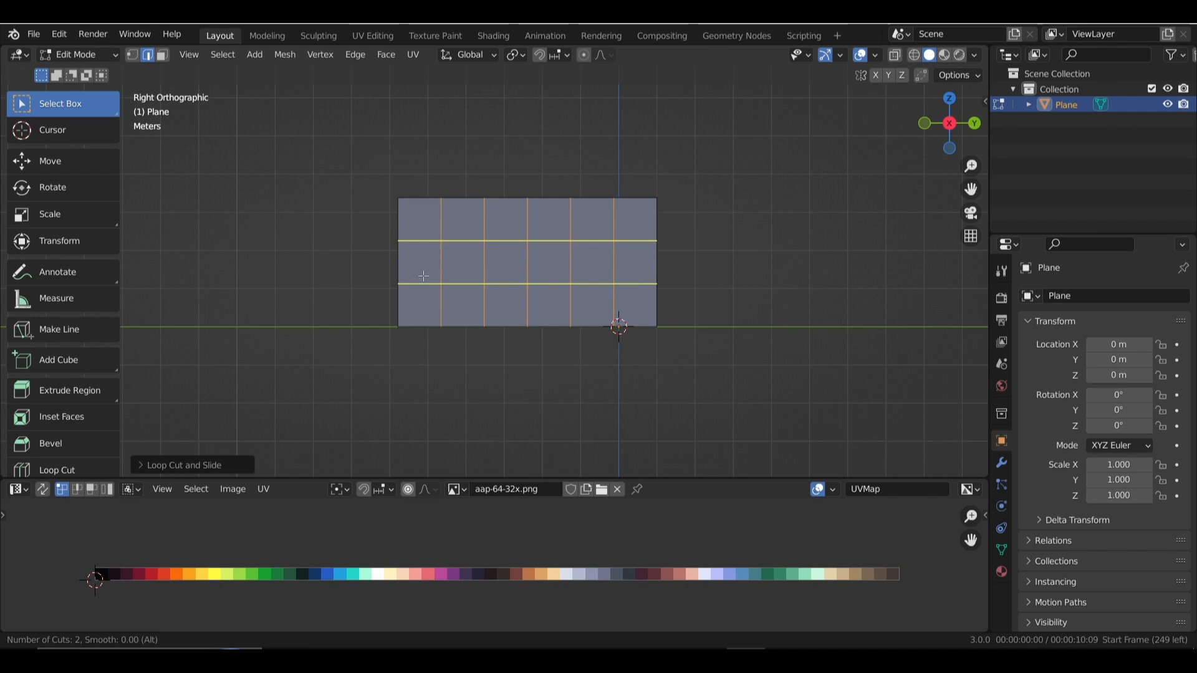
pyautogui.scroll(1, 423, 276)
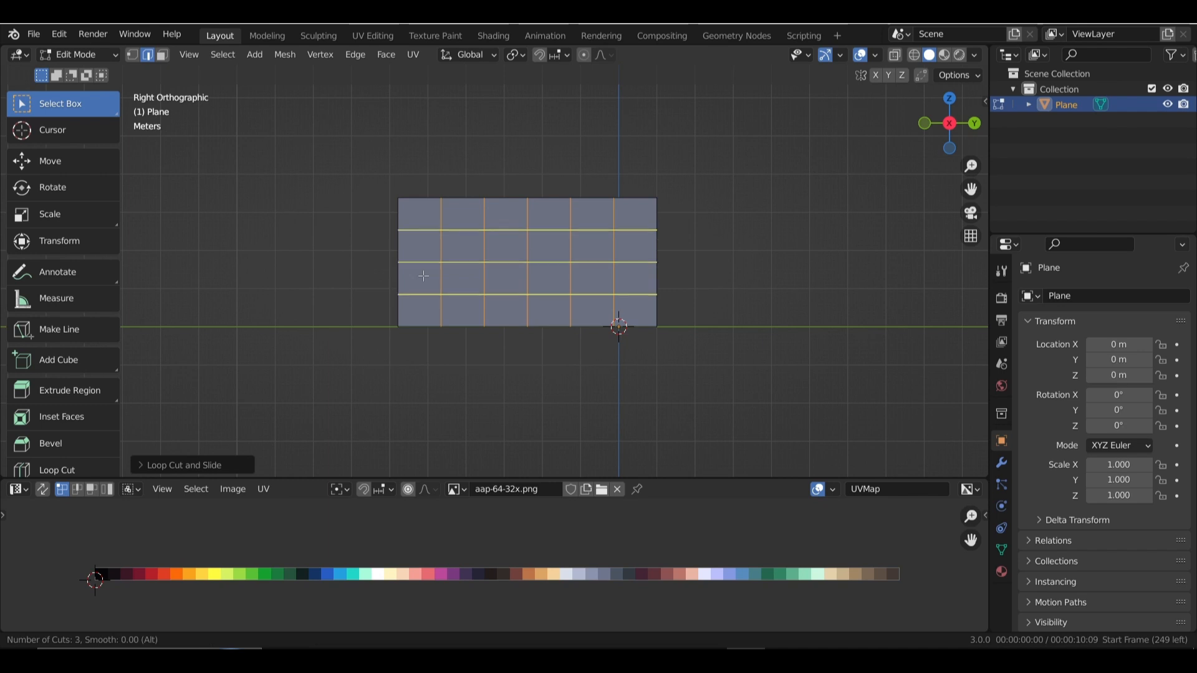
pyautogui.click(424, 276)
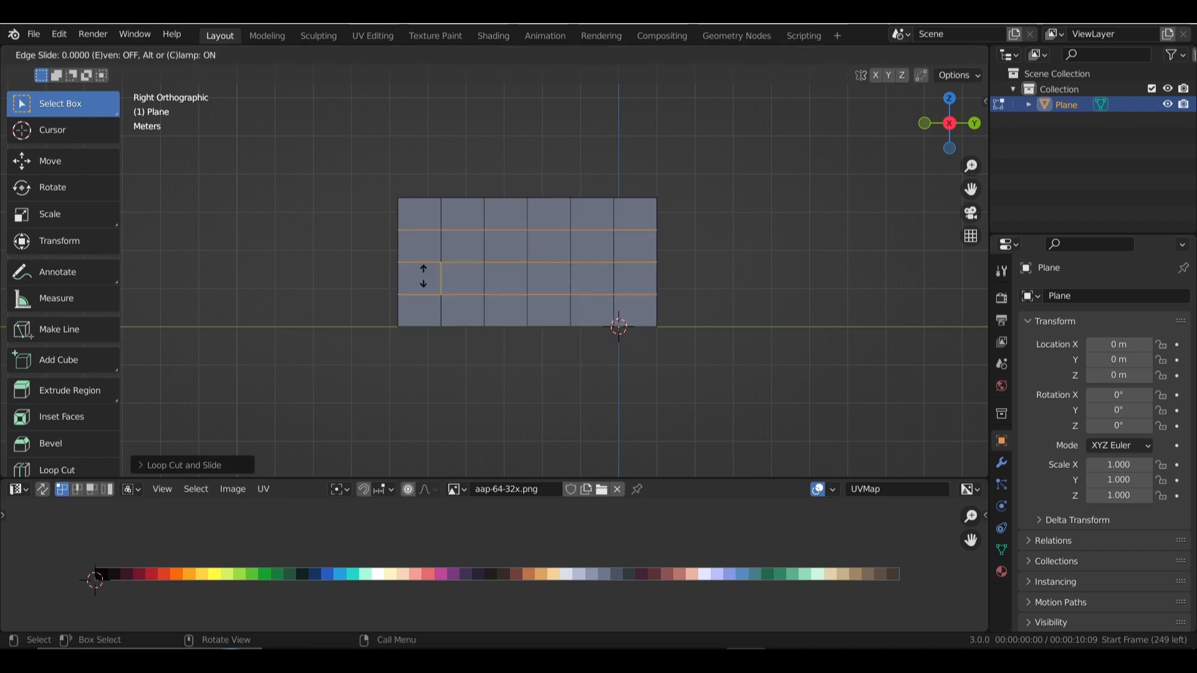
pyautogui.rightClick(423, 276)
# Clear the selection and select the lowest horizontal edge loop around the box in the right orthographic view.
pyautogui.moveTo(454, 308); pyautogui.dragTo(509, 311, button='middle')
pyautogui.press('KP_3')
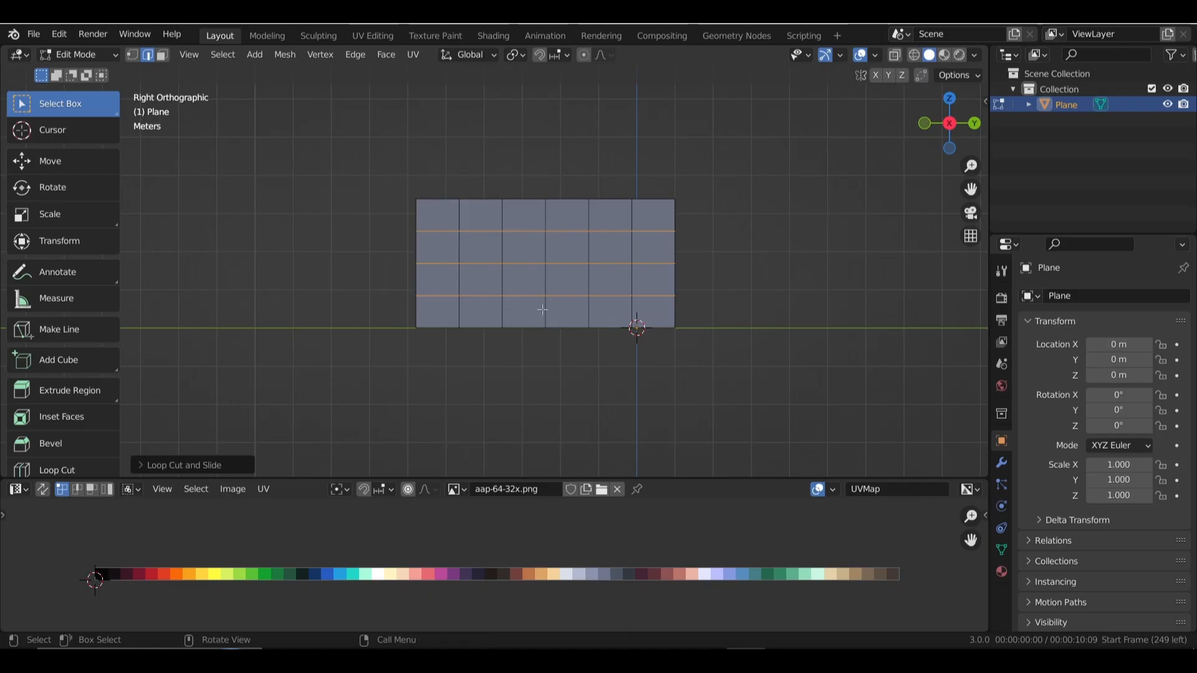
pyautogui.scroll(2, 576, 306)
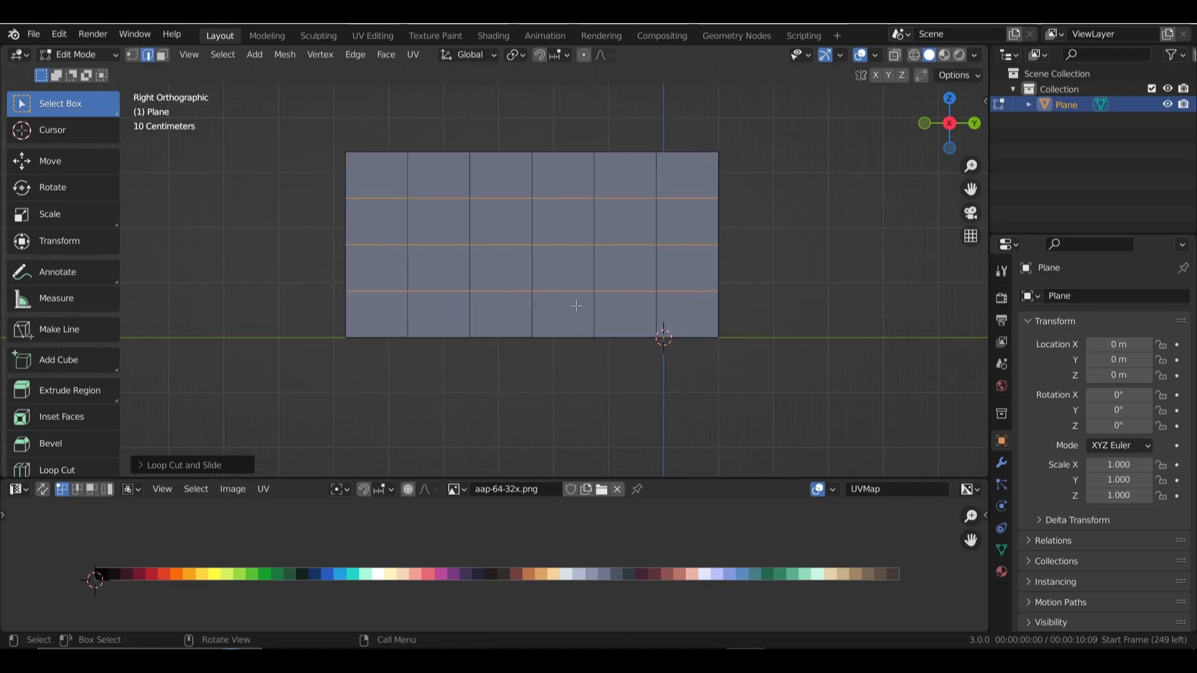
pyautogui.keyDown('shift'); pyautogui.moveTo(577, 306); pyautogui.dragTo(596, 329, button='middle'); pyautogui.keyUp('shift')
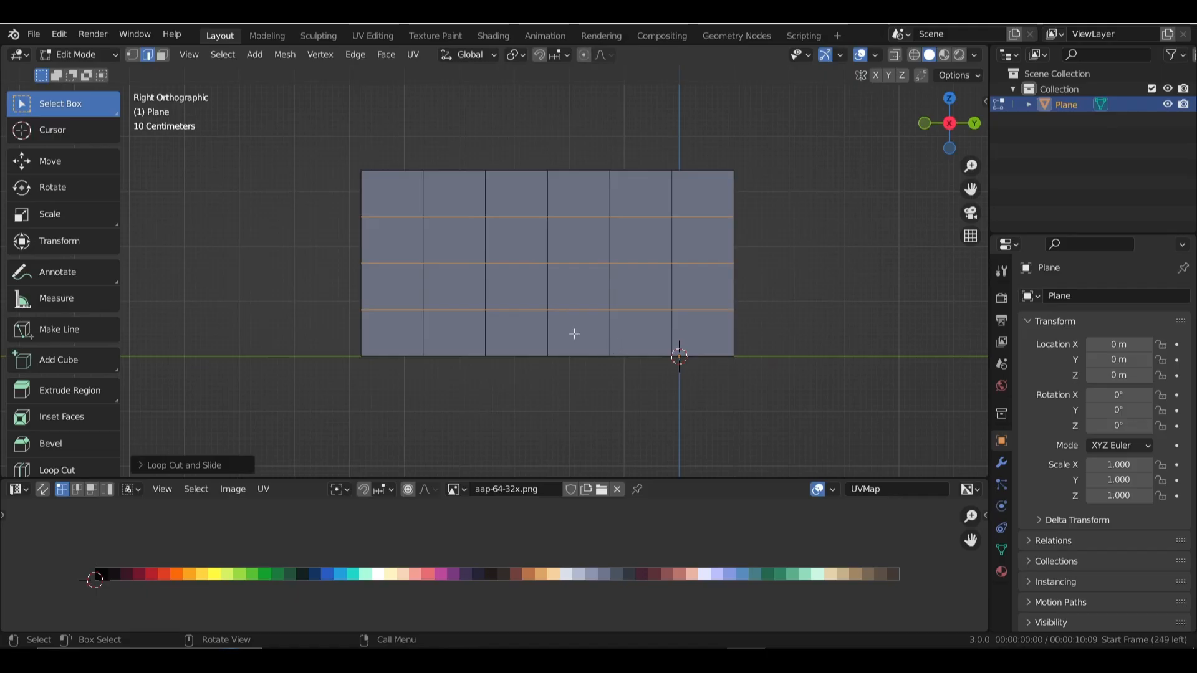
pyautogui.click(305, 223)
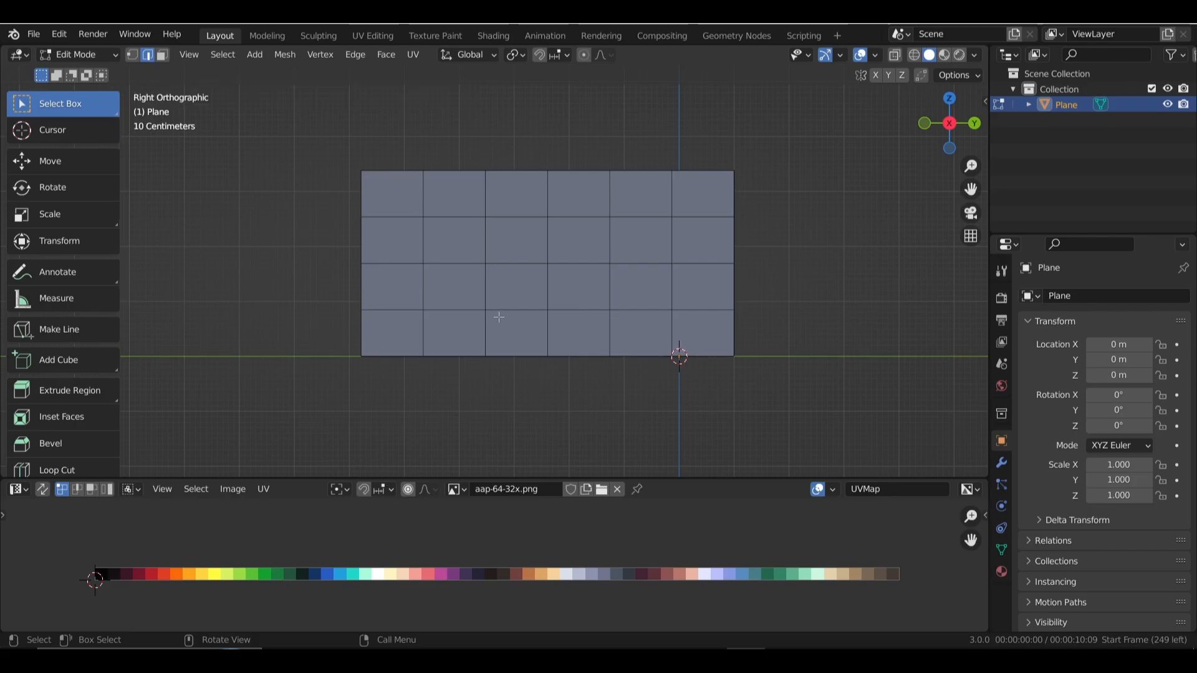
pyautogui.press('alt')
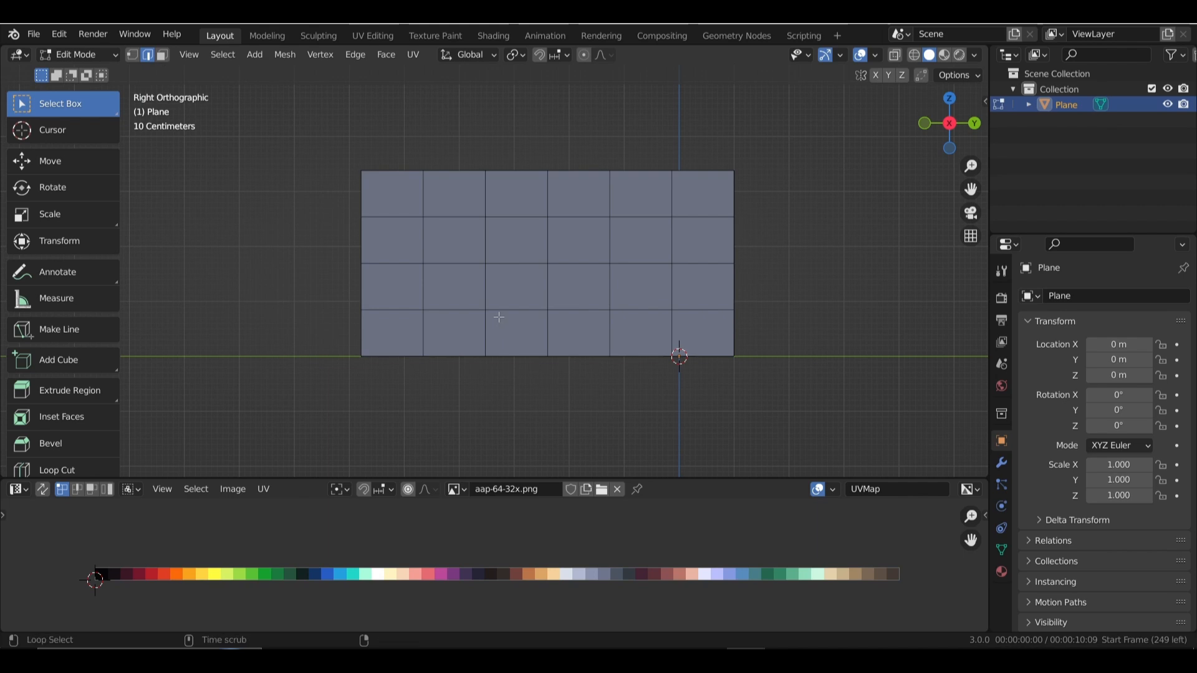
pyautogui.keyDown('alt'); pyautogui.click(505, 309); pyautogui.keyUp('alt')
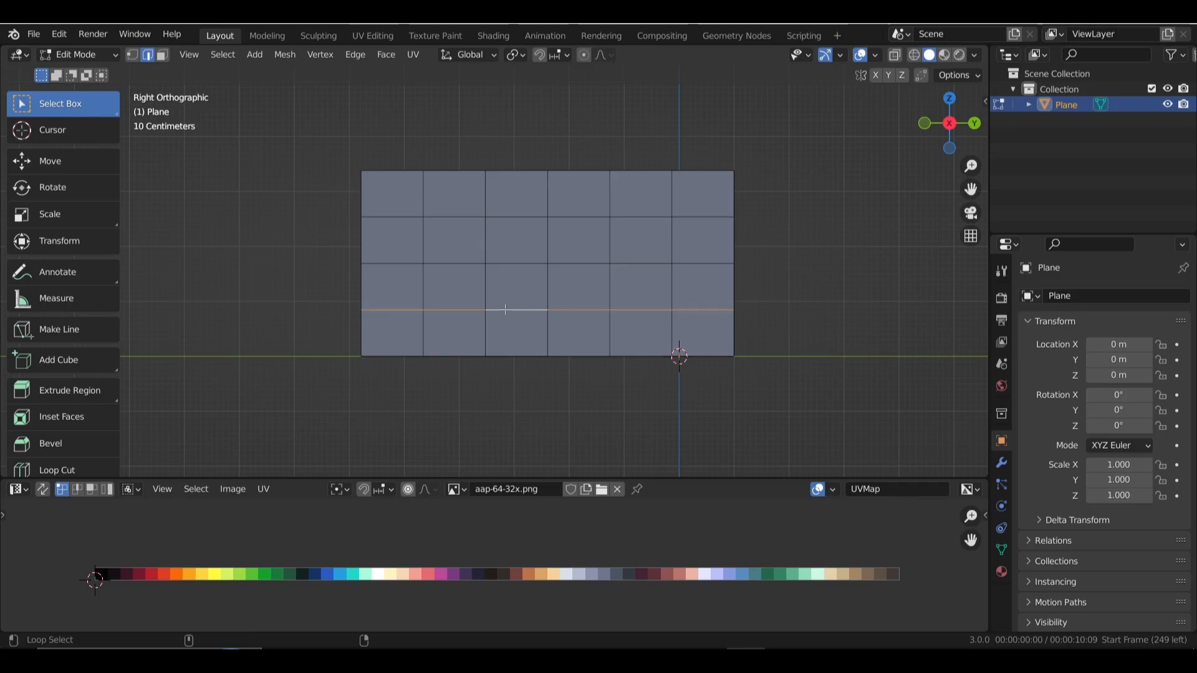
# Add the two upper horizontal edge loops to the selection and bevel all three by about 0.04 m into thin bands.
pyautogui.keyDown('alt'); pyautogui.keyDown('shift'); pyautogui.click(523, 264); pyautogui.keyUp('shift'); pyautogui.keyUp('alt')
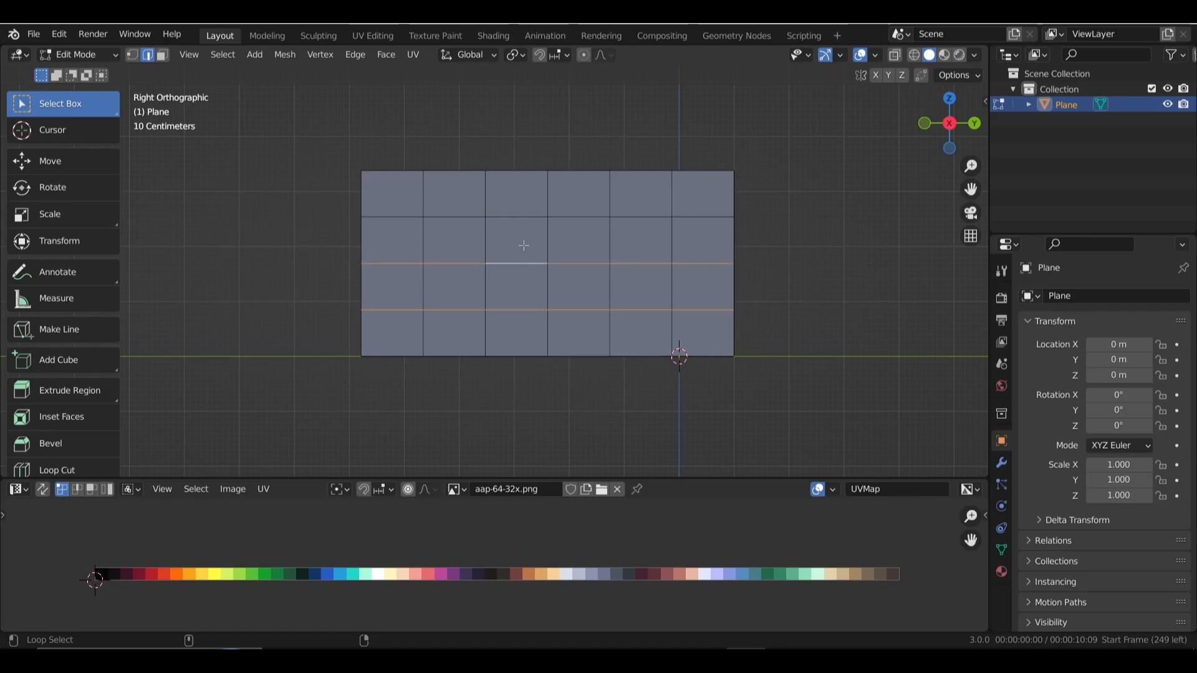
pyautogui.keyDown('alt'); pyautogui.keyDown('shift'); pyautogui.click(526, 217); pyautogui.keyUp('shift'); pyautogui.keyUp('alt')
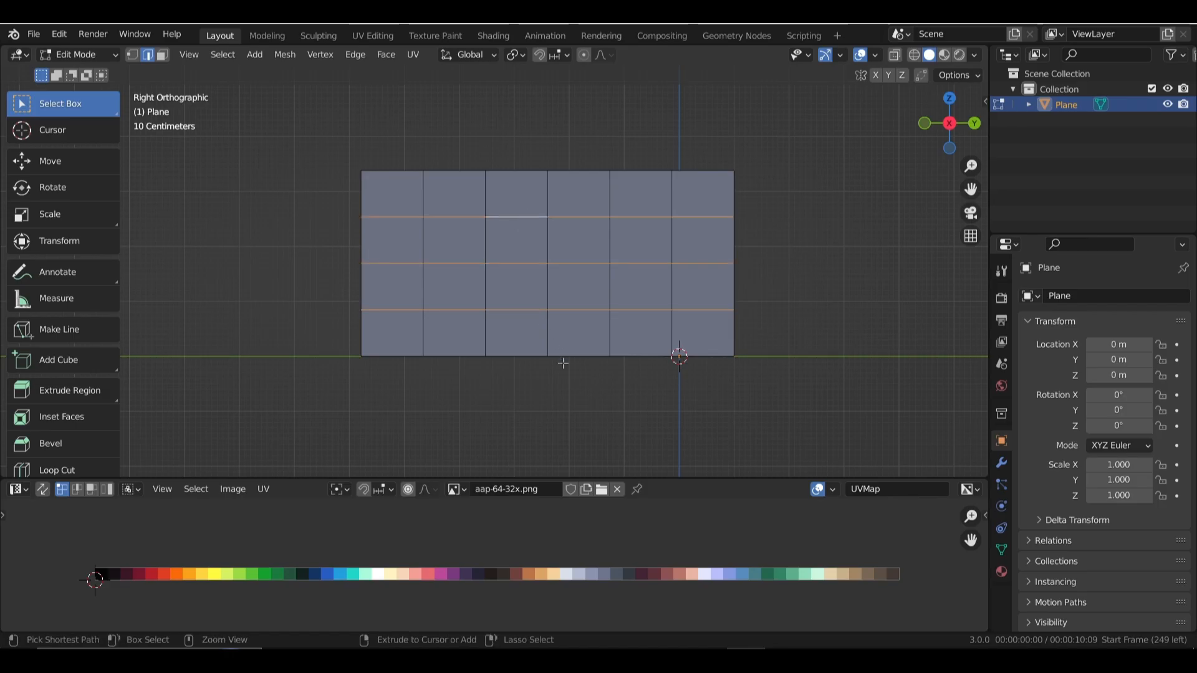
pyautogui.hotkey('ctrl', 'b')
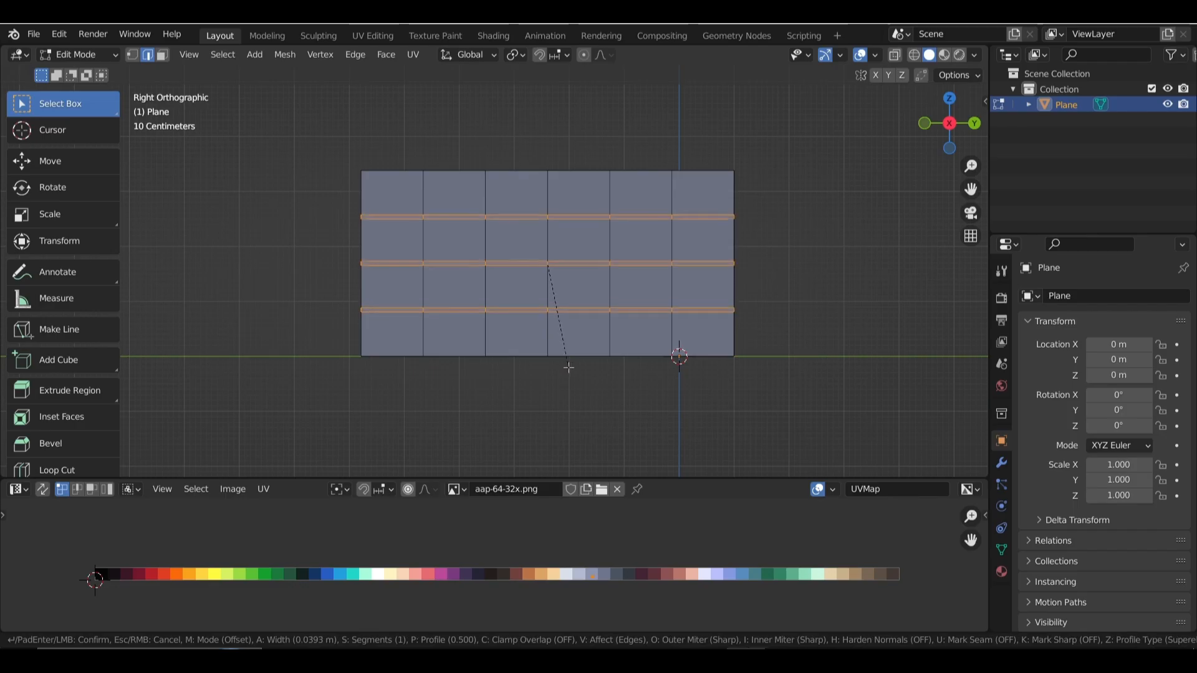
pyautogui.click(569, 367)
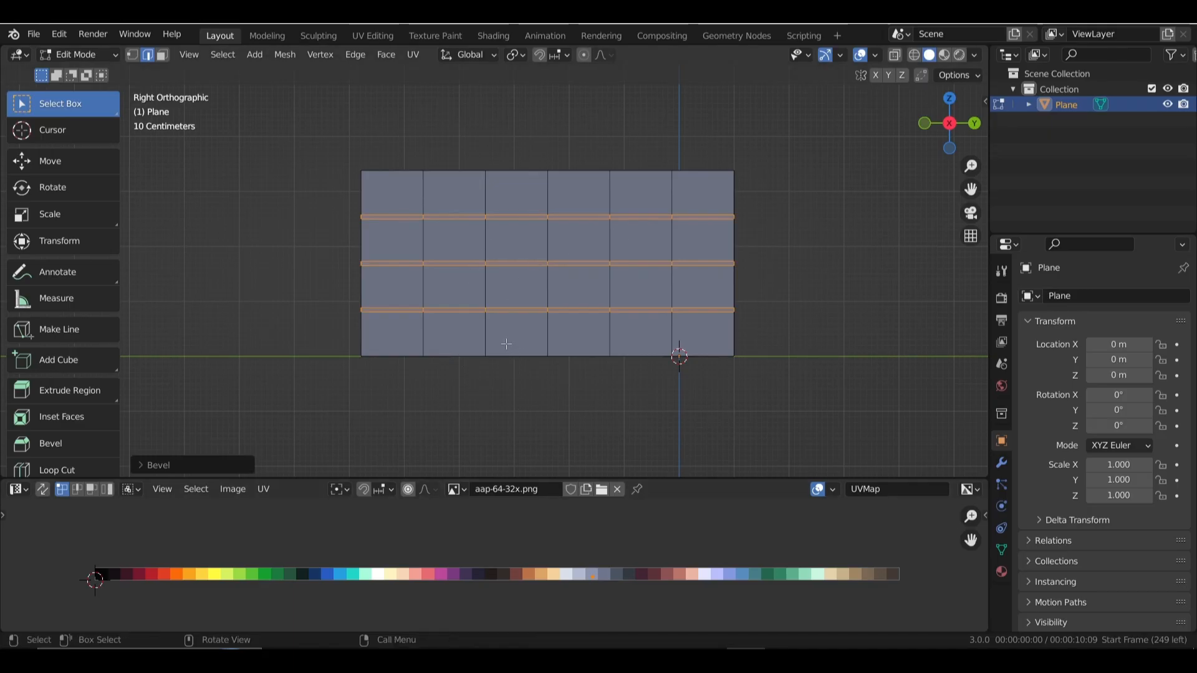
# In face select mode, move the three bands' UVs onto the pale mint-green palette swatch, and save the file.
pyautogui.click(163, 56)
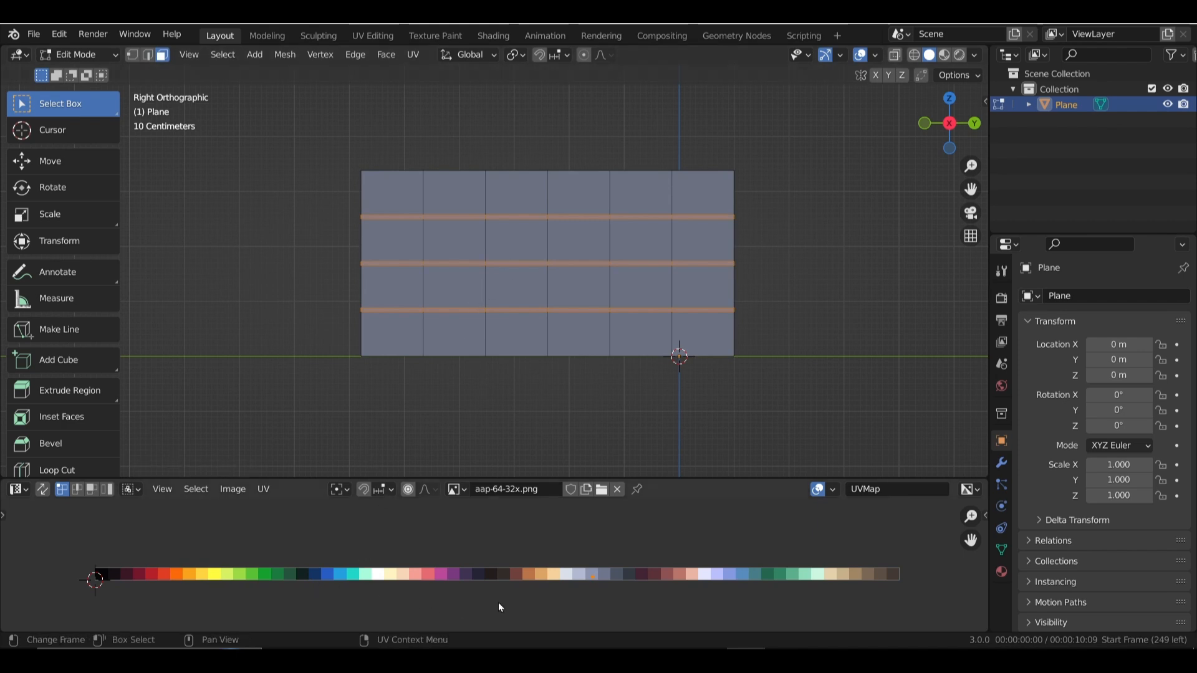
pyautogui.press('g')
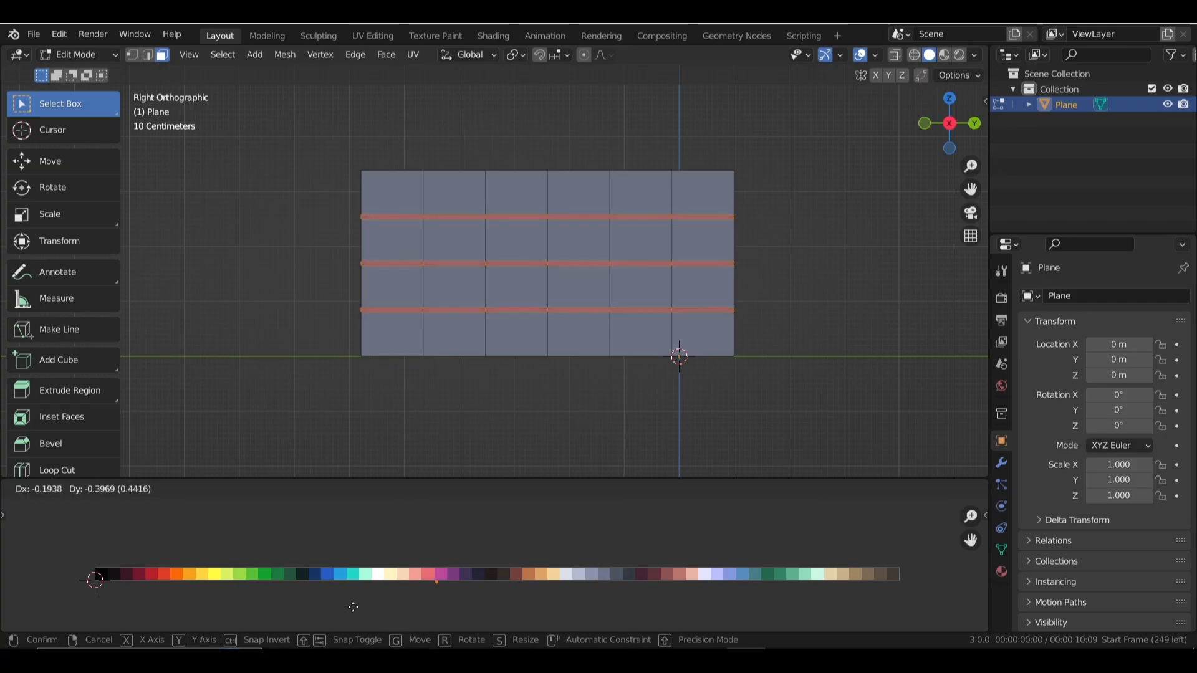
pyautogui.click(297, 595)
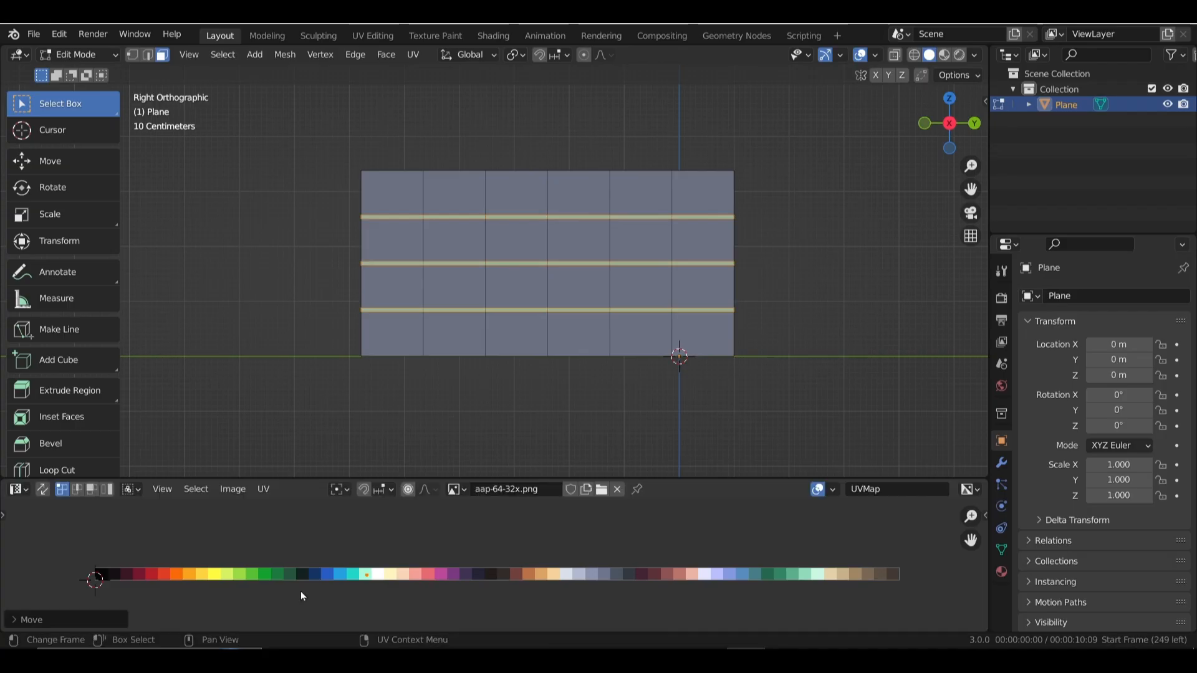
pyautogui.moveTo(466, 298); pyautogui.dragTo(542, 307, button='middle')
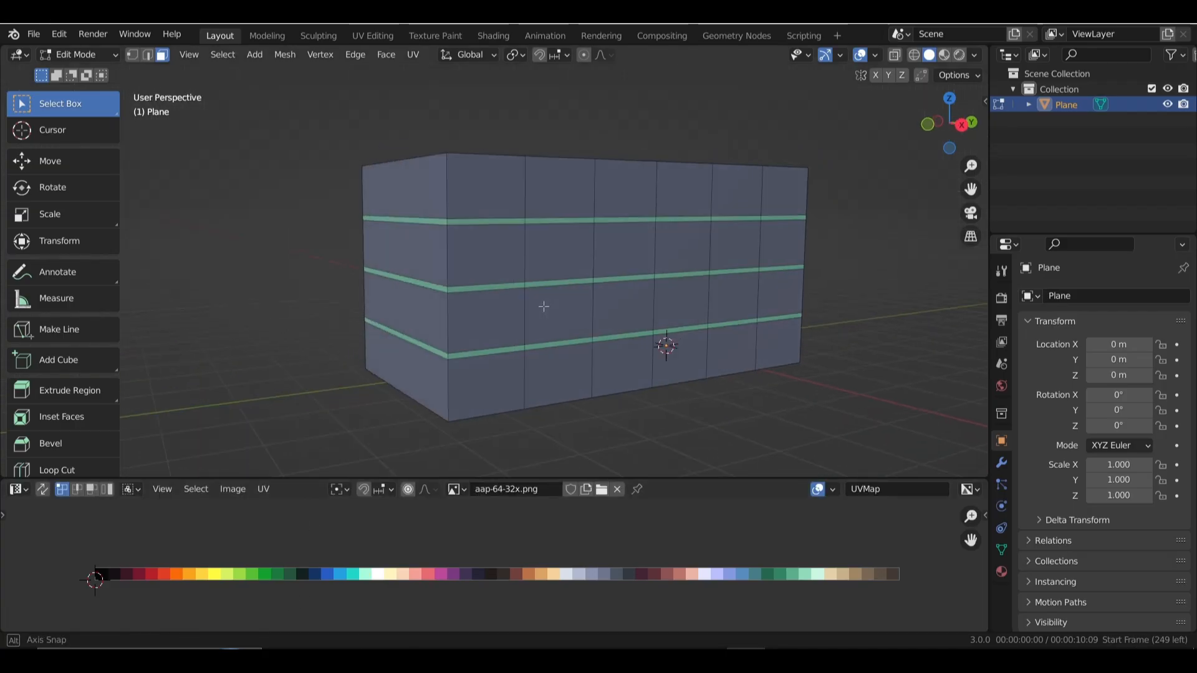
pyautogui.hotkey('ctrl', 's')
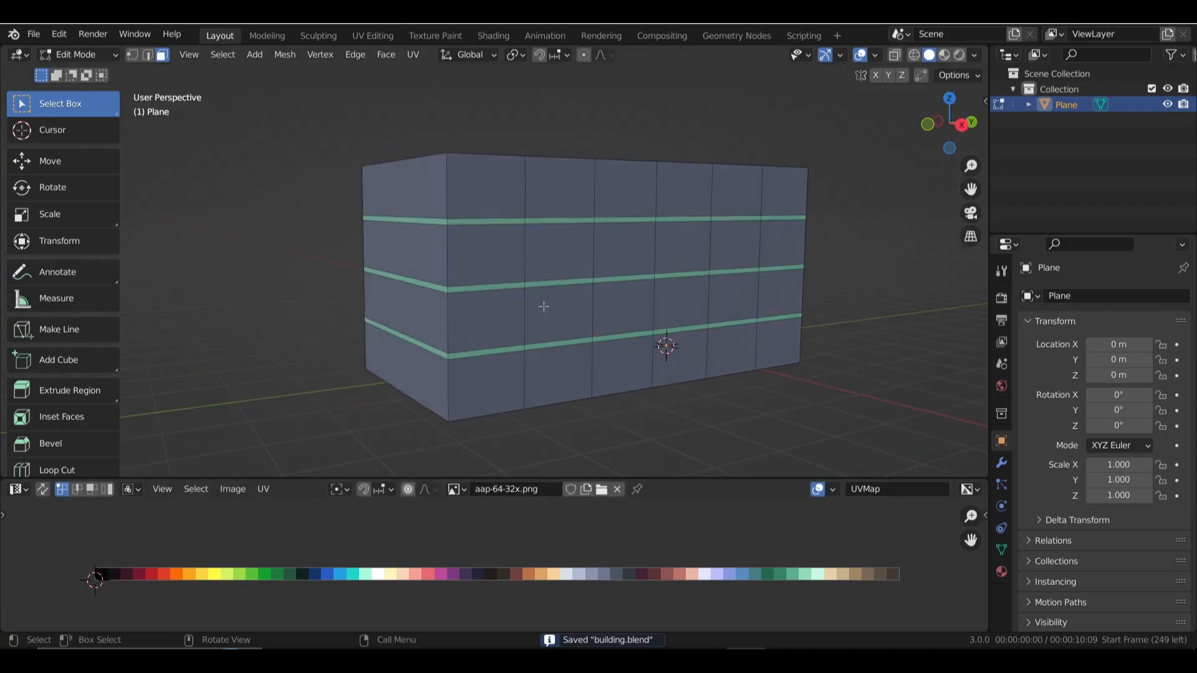
# In the right orthographic view, select all twelve wall panels in the top two rows of the building's long side.
pyautogui.press('KP_3')
pyautogui.keyDown('shift'); pyautogui.moveTo(544, 307); pyautogui.dragTo(531, 305, button='middle'); pyautogui.keyUp('shift')
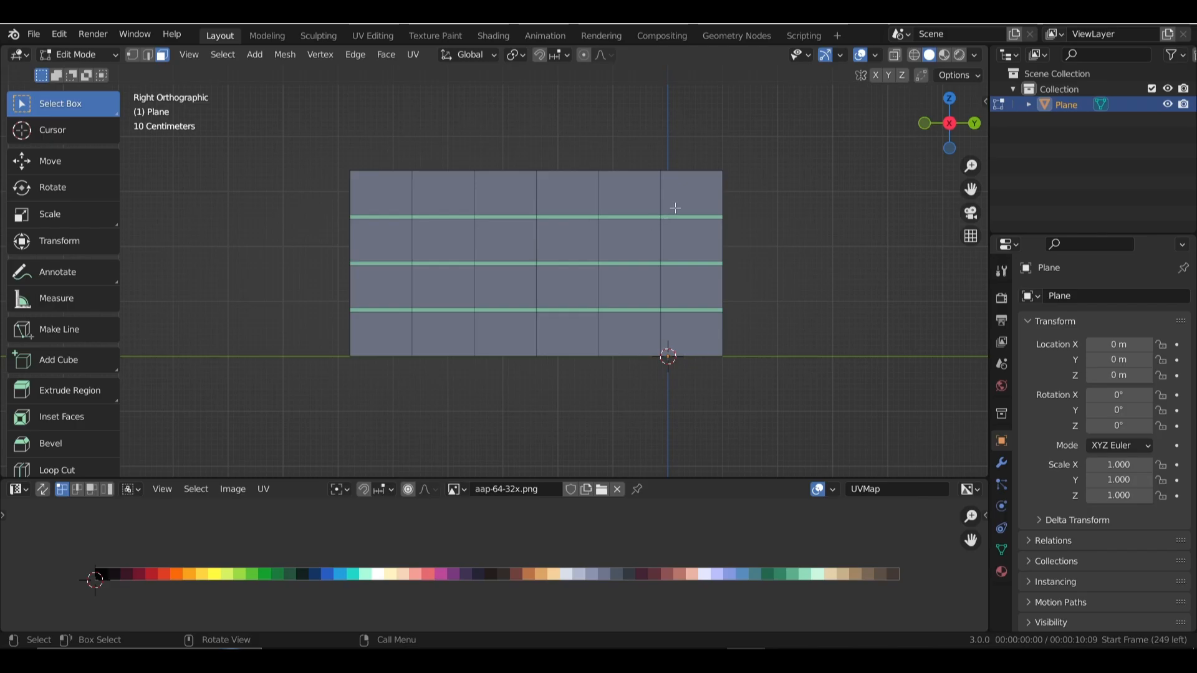
pyautogui.moveTo(535, 259); pyautogui.dragTo(486, 269, button='middle')
pyautogui.scroll(2, 521, 248)
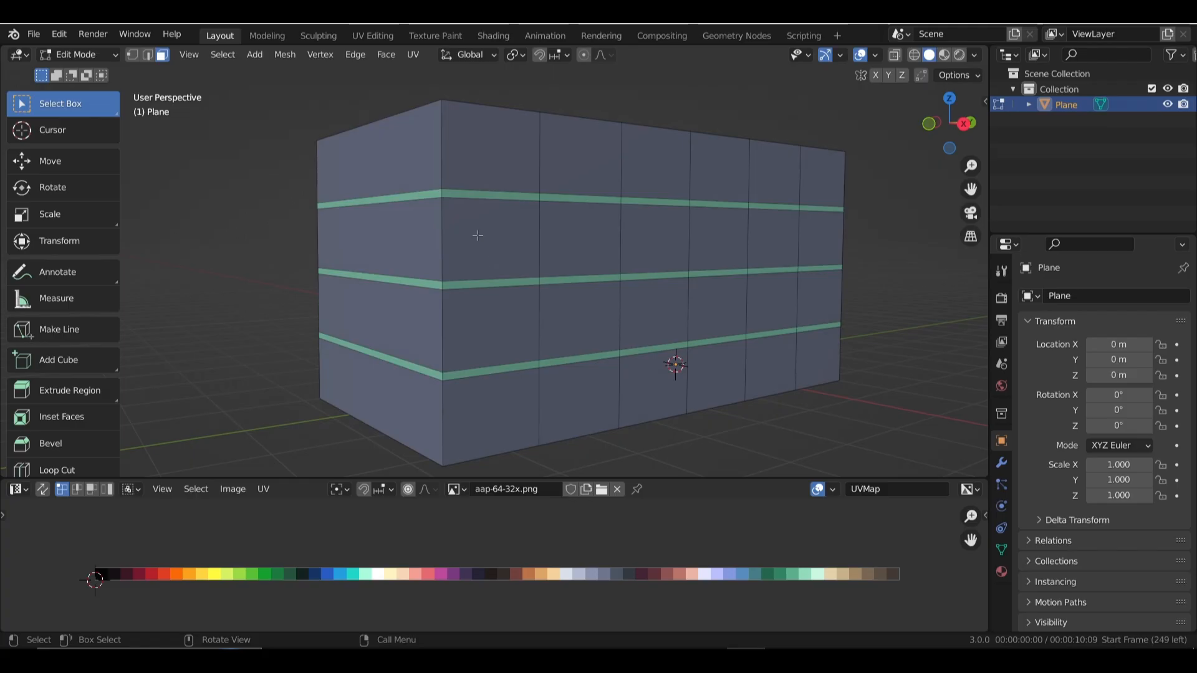
pyautogui.click(477, 235)
pyautogui.press('KP_3')
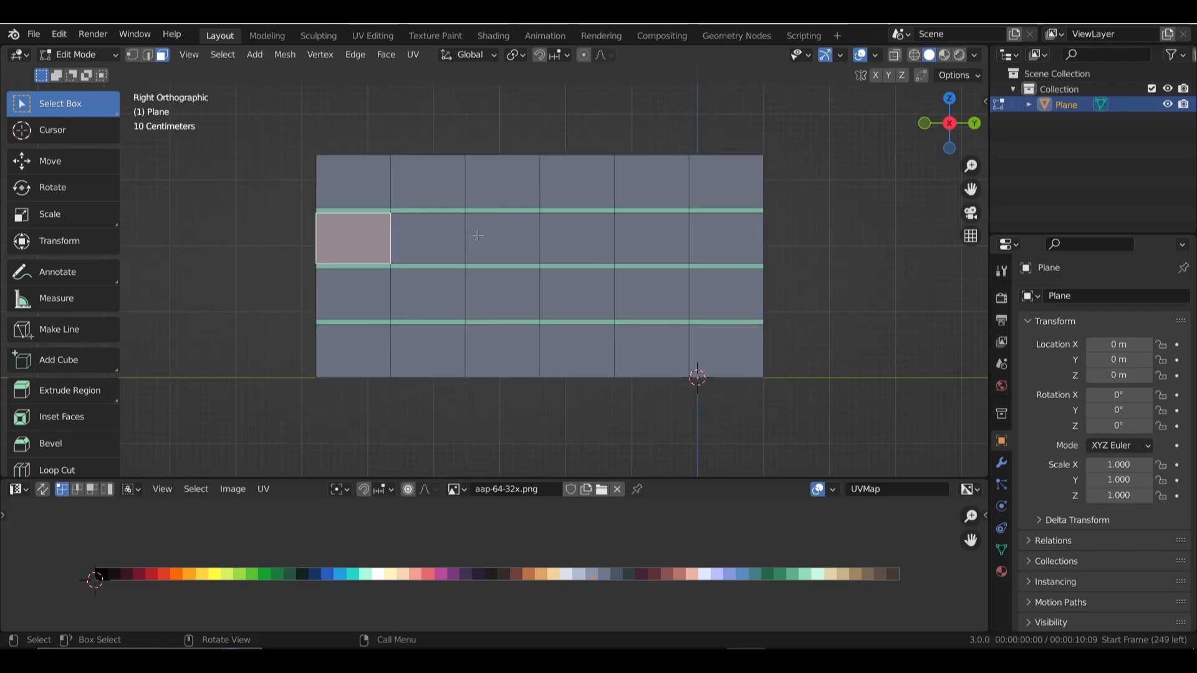
pyautogui.keyDown('shift'); pyautogui.click(352, 189); pyautogui.keyUp('shift')
pyautogui.keyDown('shift'); pyautogui.click(419, 192); pyautogui.keyUp('shift')
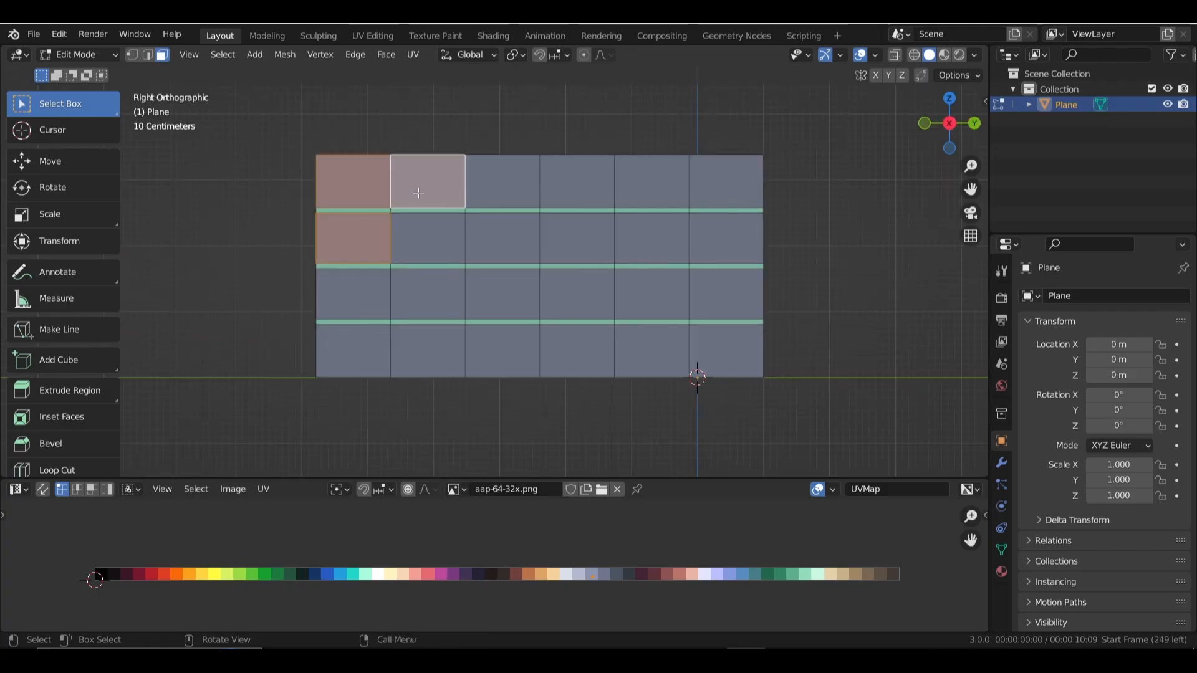
pyautogui.keyDown('shift'); pyautogui.click(432, 244); pyautogui.keyUp('shift')
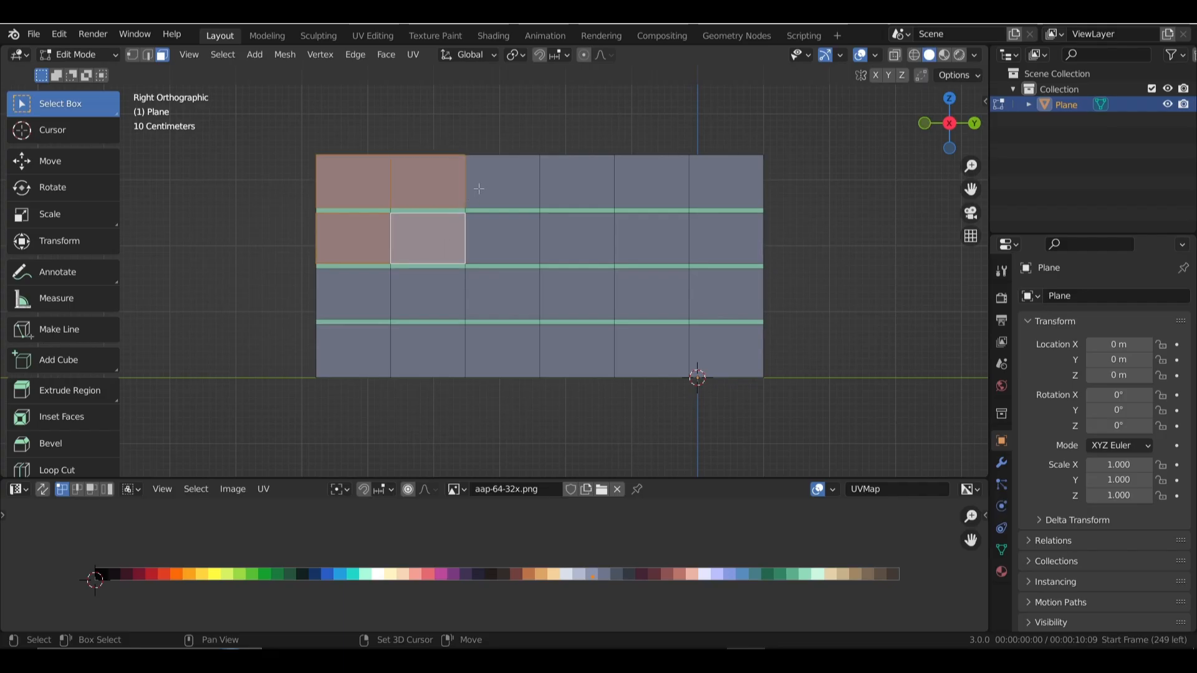
pyautogui.keyDown('shift'); pyautogui.click(479, 189); pyautogui.keyUp('shift')
pyautogui.keyDown('shift'); pyautogui.click(546, 240); pyautogui.keyUp('shift')
pyautogui.keyDown('shift'); pyautogui.click(567, 201); pyautogui.keyUp('shift')
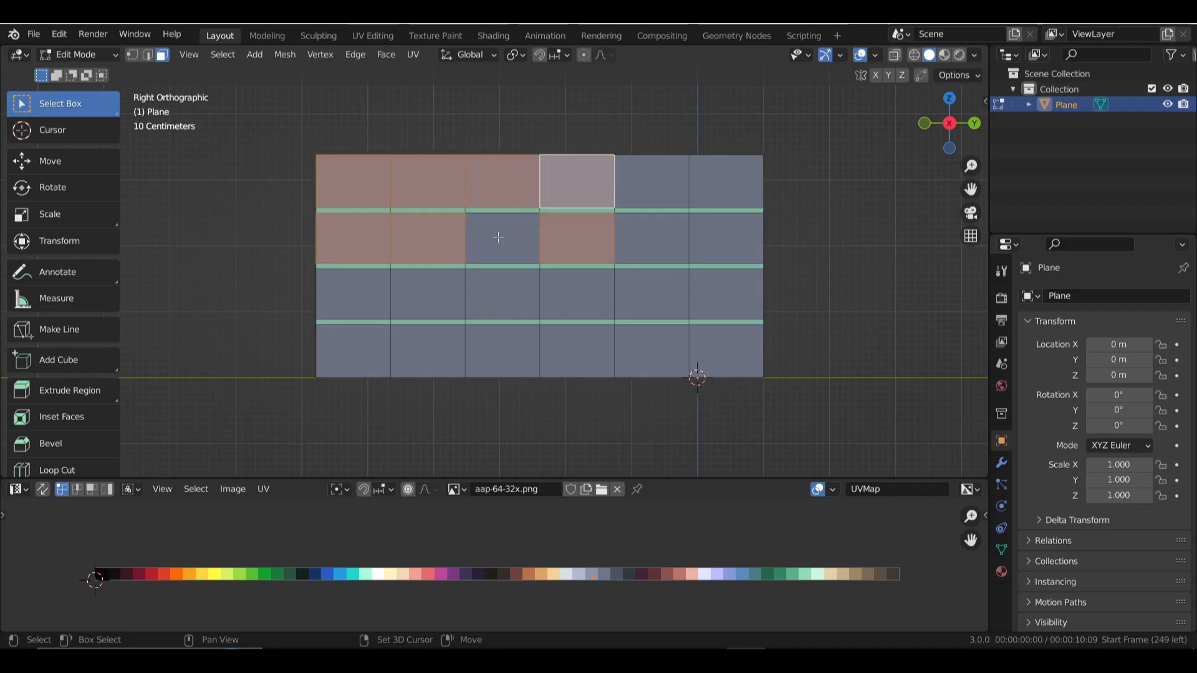
pyautogui.keyDown('shift'); pyautogui.click(499, 238); pyautogui.keyUp('shift')
pyautogui.keyDown('shift'); pyautogui.click(629, 201); pyautogui.keyUp('shift')
pyautogui.keyDown('shift'); pyautogui.click(665, 217); pyautogui.keyUp('shift')
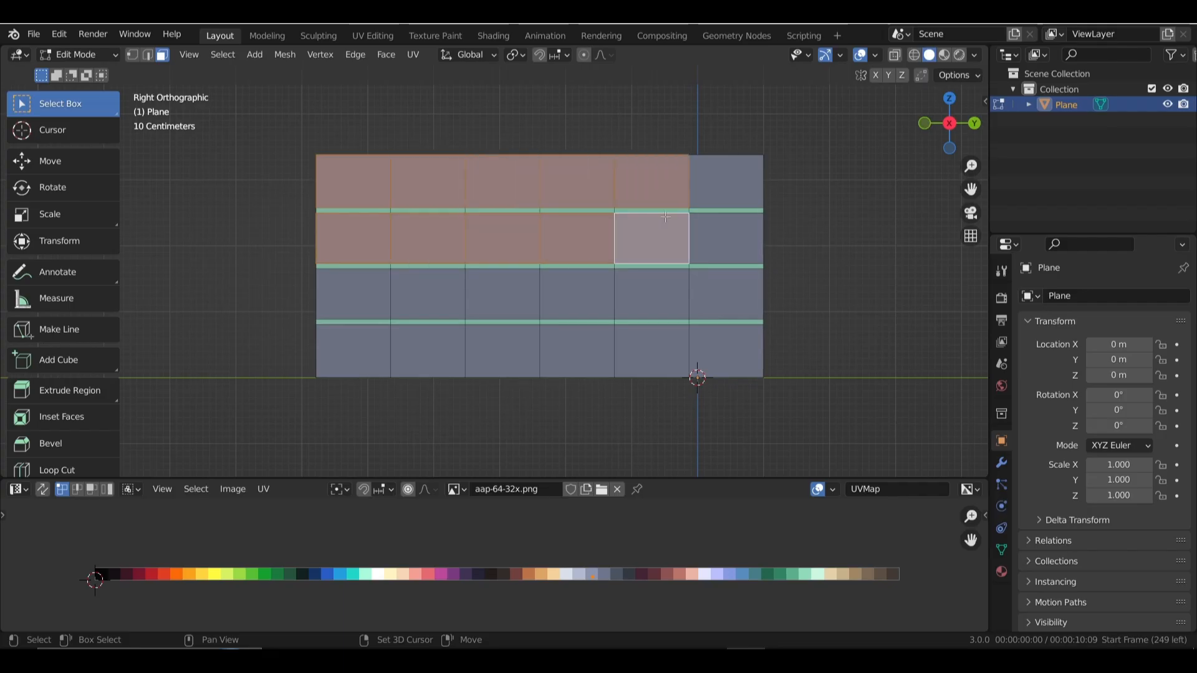
pyautogui.keyDown('shift'); pyautogui.click(711, 186); pyautogui.keyUp('shift')
pyautogui.keyDown('shift'); pyautogui.click(723, 238); pyautogui.keyUp('shift')
# Extend the selection with every wall panel in the third row and the bottom row of the long side.
pyautogui.keyDown('shift'); pyautogui.click(716, 292); pyautogui.keyUp('shift')
pyautogui.keyDown('shift'); pyautogui.click(645, 300); pyautogui.keyUp('shift')
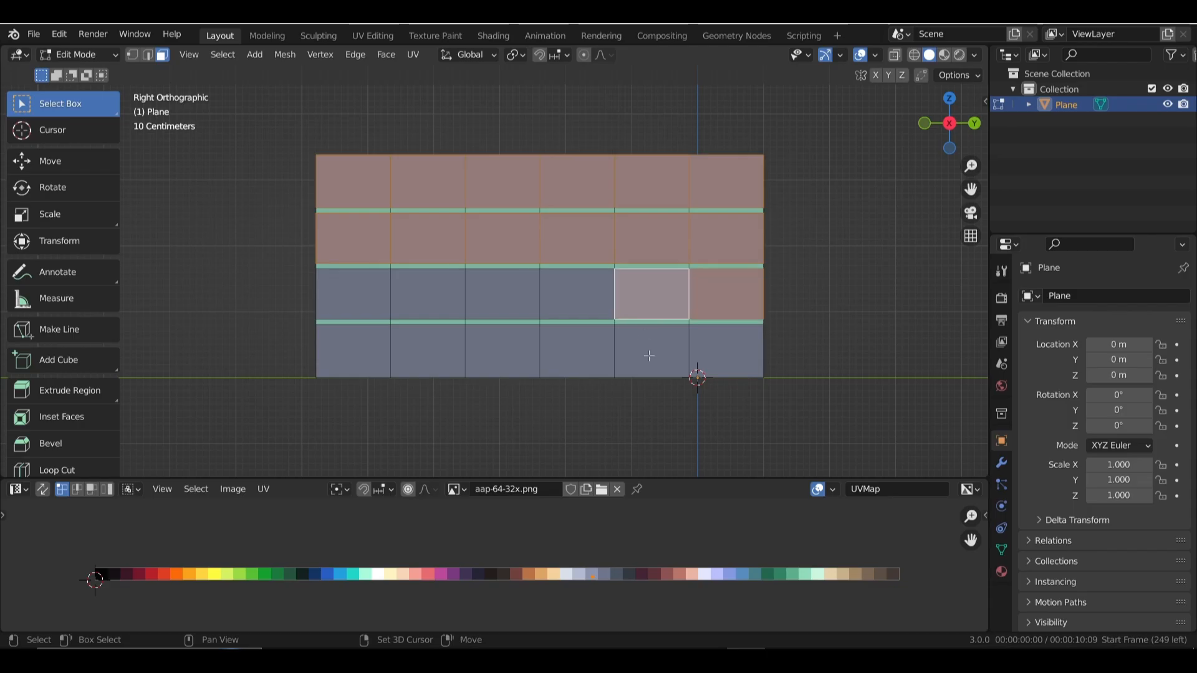
pyautogui.keyDown('shift'); pyautogui.click(669, 357); pyautogui.keyUp('shift')
pyautogui.keyDown('shift'); pyautogui.click(717, 353); pyautogui.keyUp('shift')
pyautogui.keyDown('shift'); pyautogui.click(579, 351); pyautogui.keyUp('shift')
pyautogui.keyDown('shift'); pyautogui.click(566, 301); pyautogui.keyUp('shift')
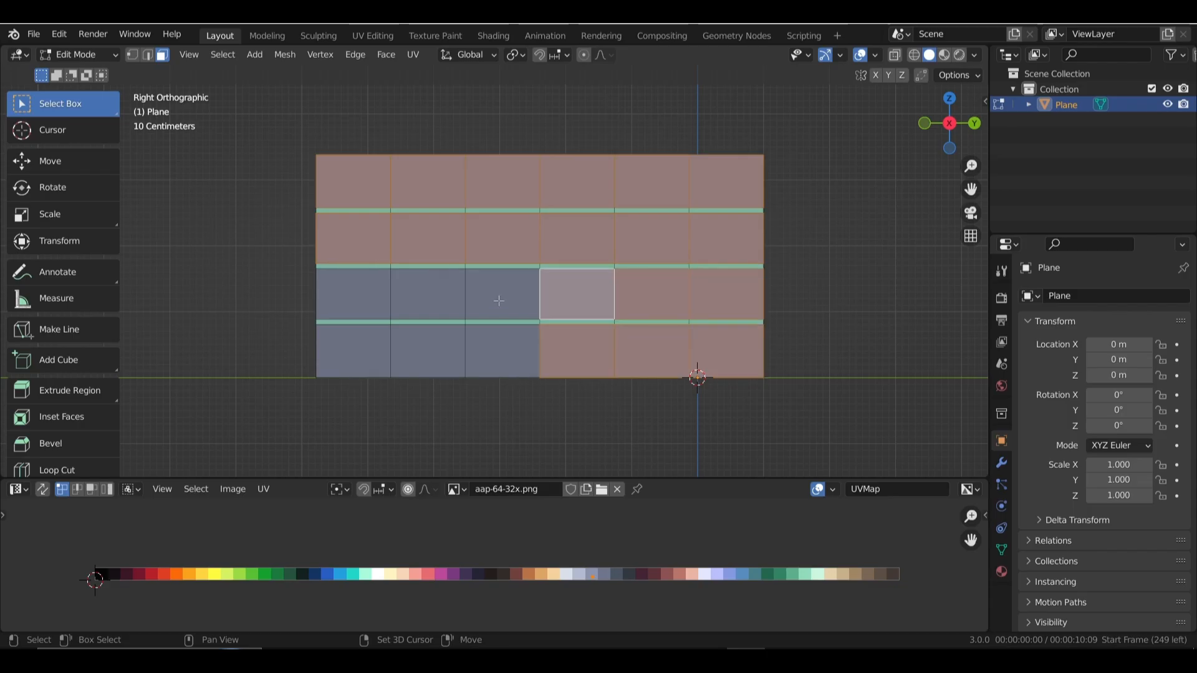
pyautogui.keyDown('shift'); pyautogui.click(480, 301); pyautogui.keyUp('shift')
pyautogui.keyDown('shift'); pyautogui.click(428, 296); pyautogui.keyUp('shift')
pyautogui.keyDown('shift'); pyautogui.click(415, 333); pyautogui.keyUp('shift')
pyautogui.keyDown('shift'); pyautogui.click(366, 342); pyautogui.keyUp('shift')
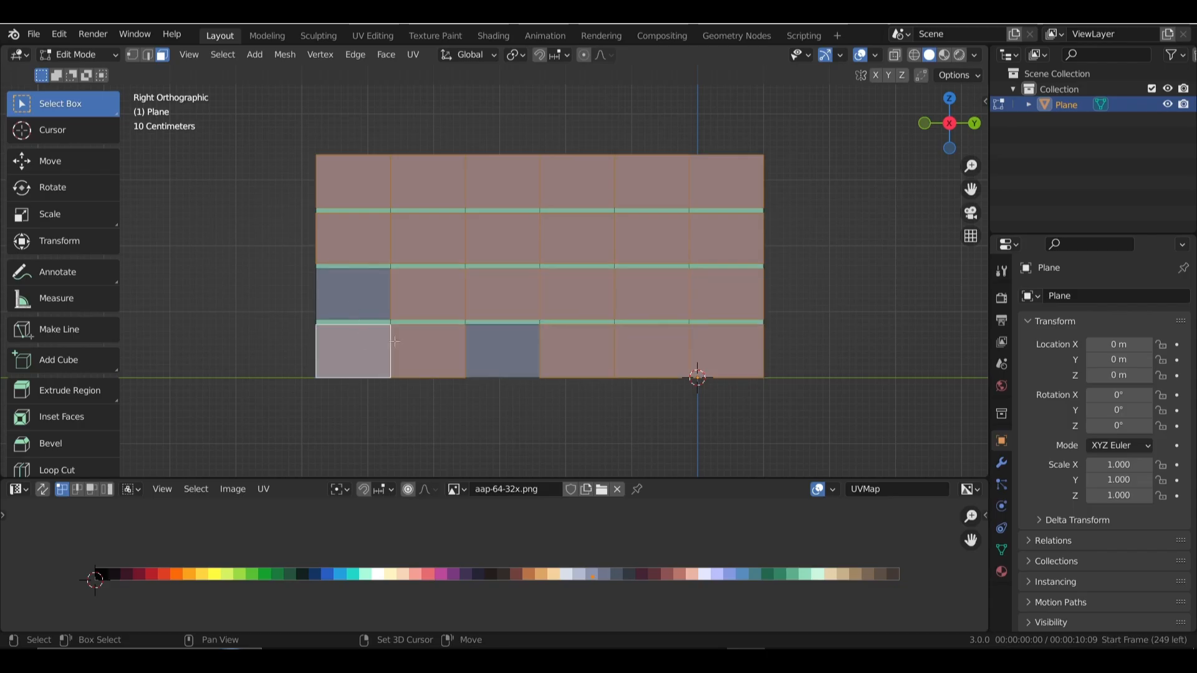
pyautogui.keyDown('shift'); pyautogui.click(355, 294); pyautogui.keyUp('shift')
pyautogui.keyDown('shift'); pyautogui.click(508, 352); pyautogui.keyUp('shift')
# Deselect the six bottom-row panels, keeping only the panels of the upper three rows selected.
pyautogui.keyDown('shift'); pyautogui.click(653, 357); pyautogui.keyUp('shift')
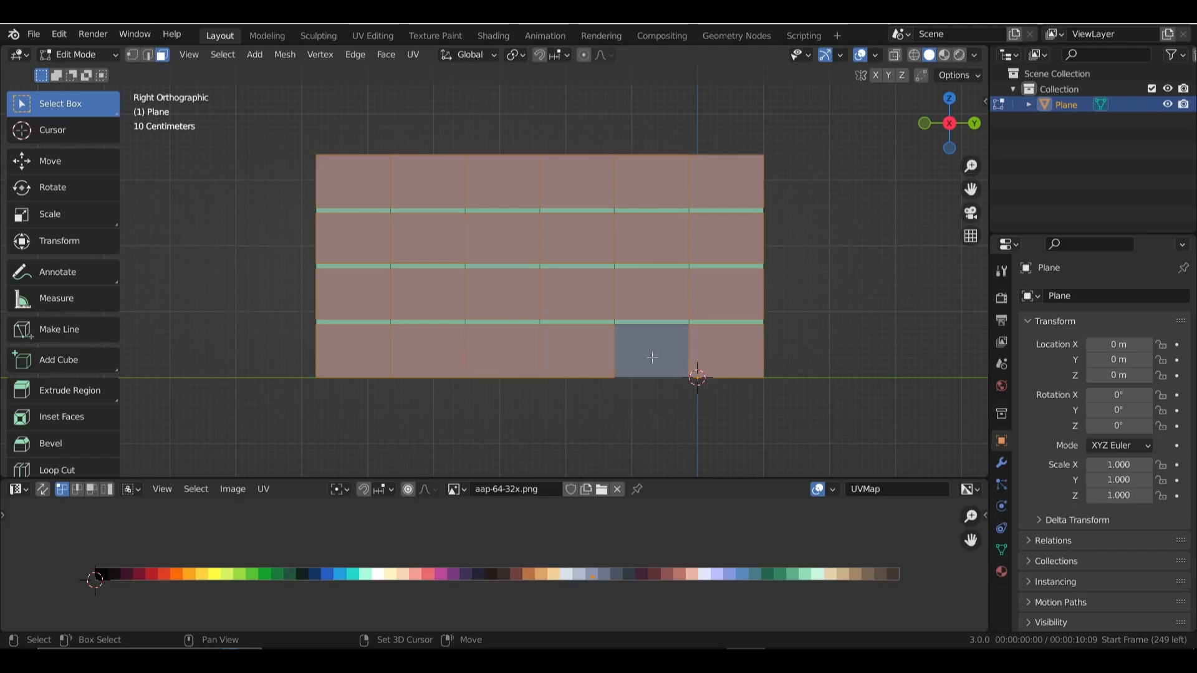
pyautogui.keyDown('shift'); pyautogui.click(726, 356); pyautogui.keyUp('shift')
pyautogui.keyDown('shift'); pyautogui.click(577, 352); pyautogui.keyUp('shift')
pyautogui.keyDown('shift'); pyautogui.click(480, 351); pyautogui.keyUp('shift')
pyautogui.keyDown('shift'); pyautogui.click(411, 354); pyautogui.keyUp('shift')
pyautogui.keyDown('shift'); pyautogui.click(351, 351); pyautogui.keyUp('shift')
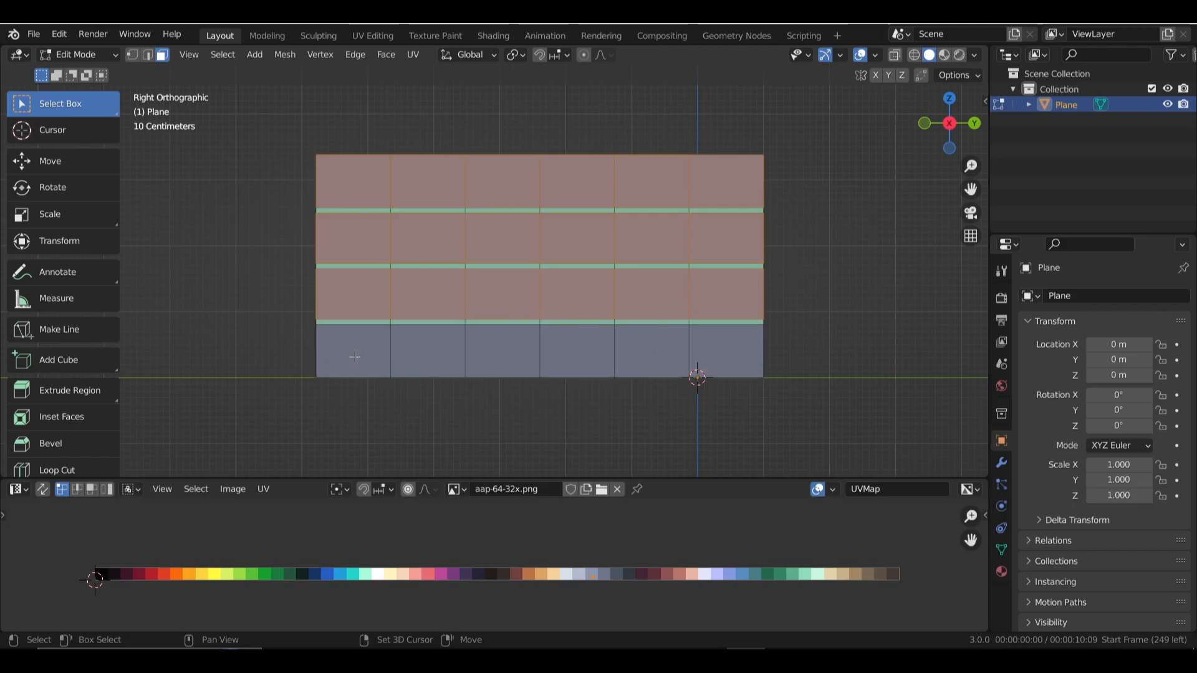
# Inset the eighteen selected panels individually with a thickness of about 0.08 m.
pyautogui.keyDown('shift'); pyautogui.moveTo(499, 328); pyautogui.dragTo(501, 330, button='middle'); pyautogui.keyUp('shift')
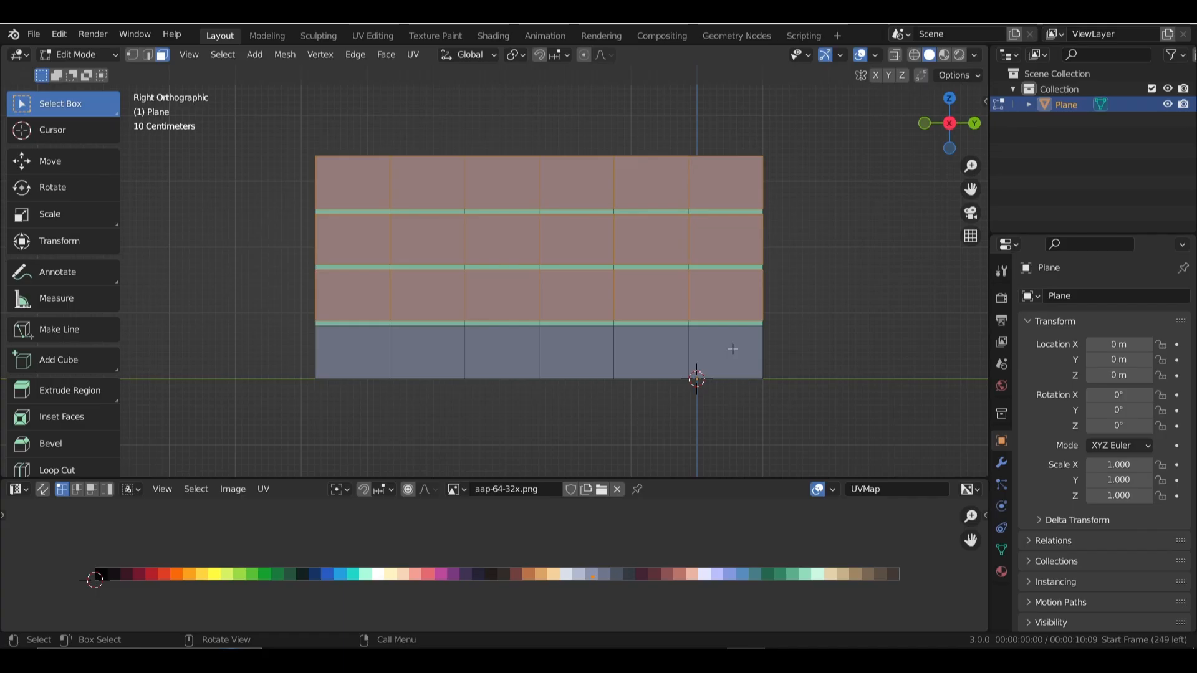
pyautogui.press('i')
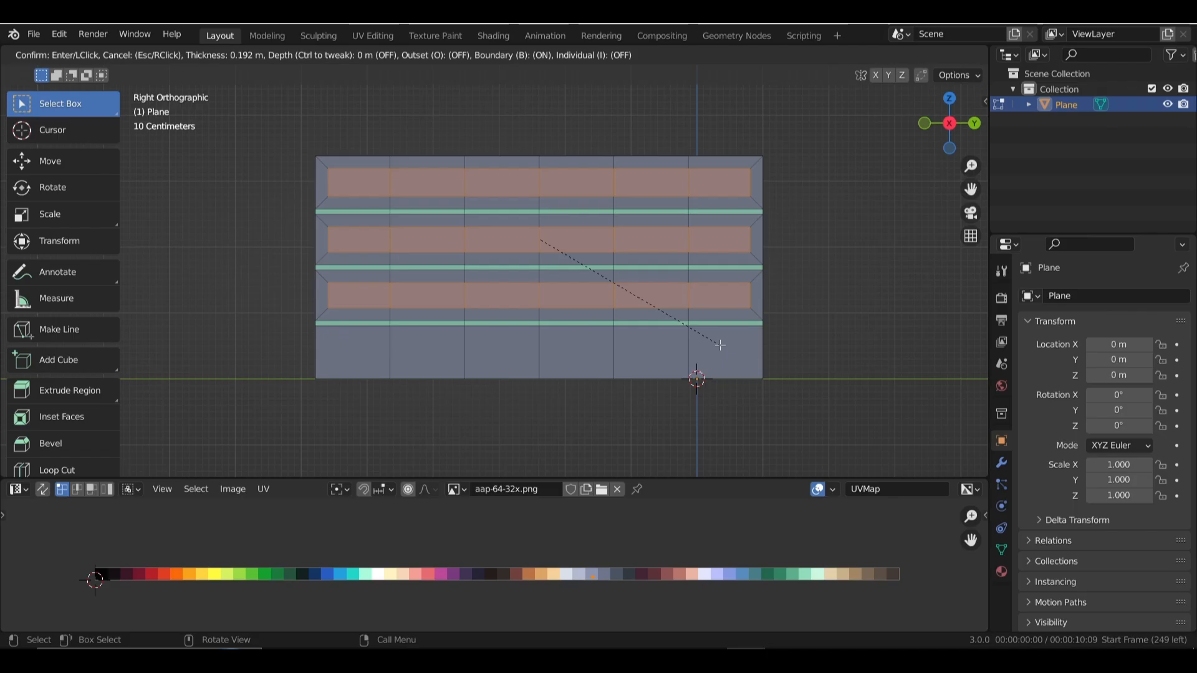
pyautogui.press('i')
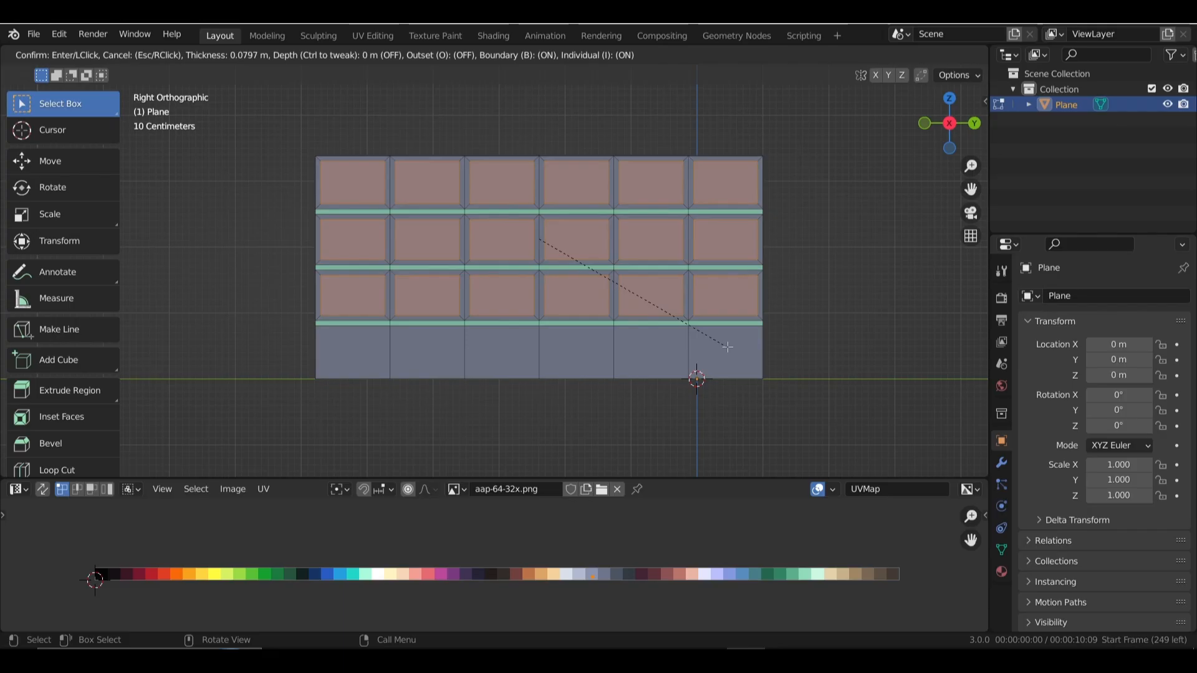
pyautogui.click(727, 347)
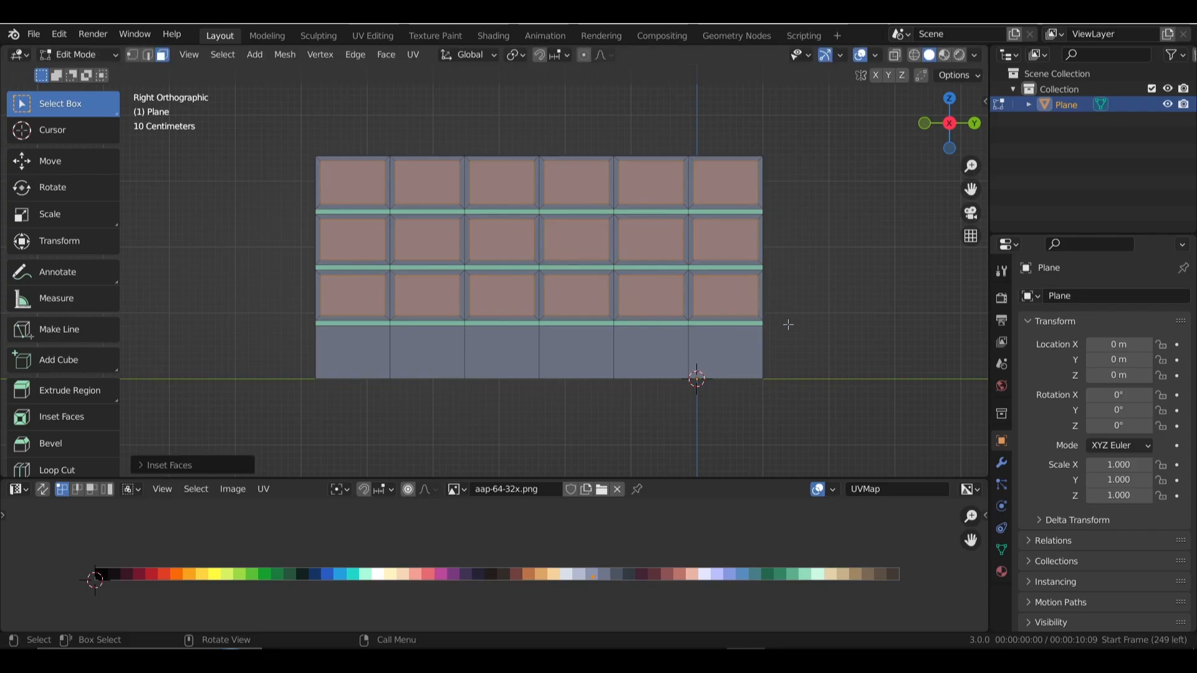
# Try scaling the inset panels around their common centre, and set the transform pivot point to Individual Origins.
pyautogui.press('s')
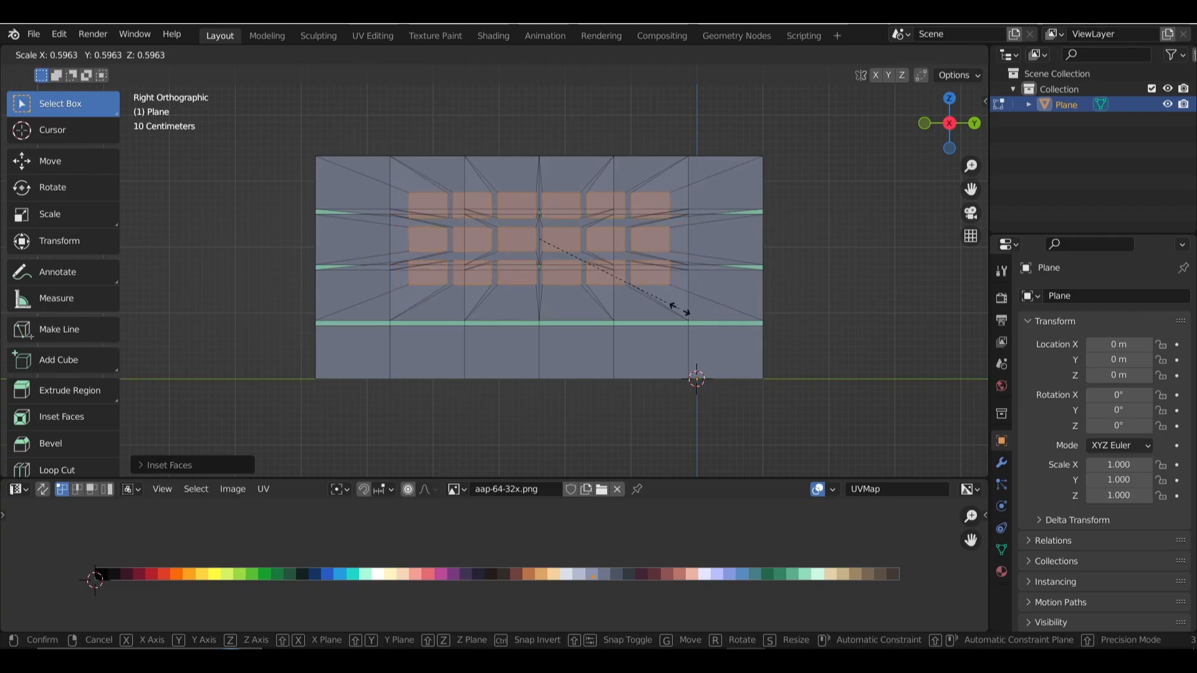
pyautogui.click(786, 334)
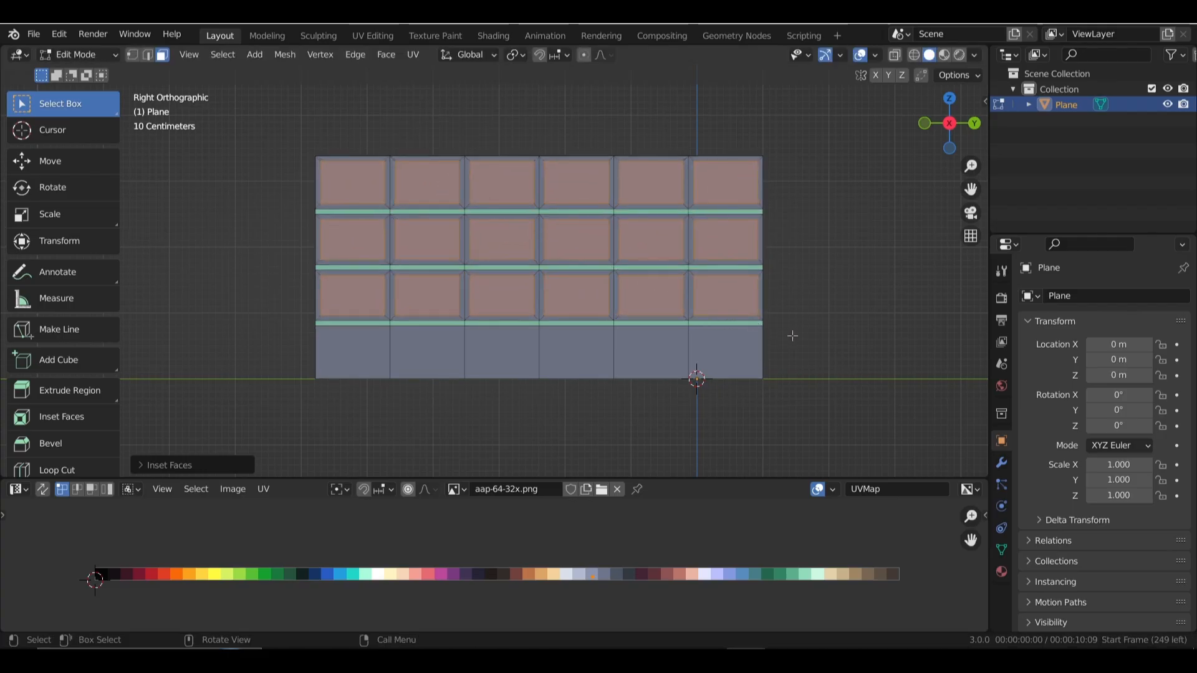
pyautogui.click(522, 57)
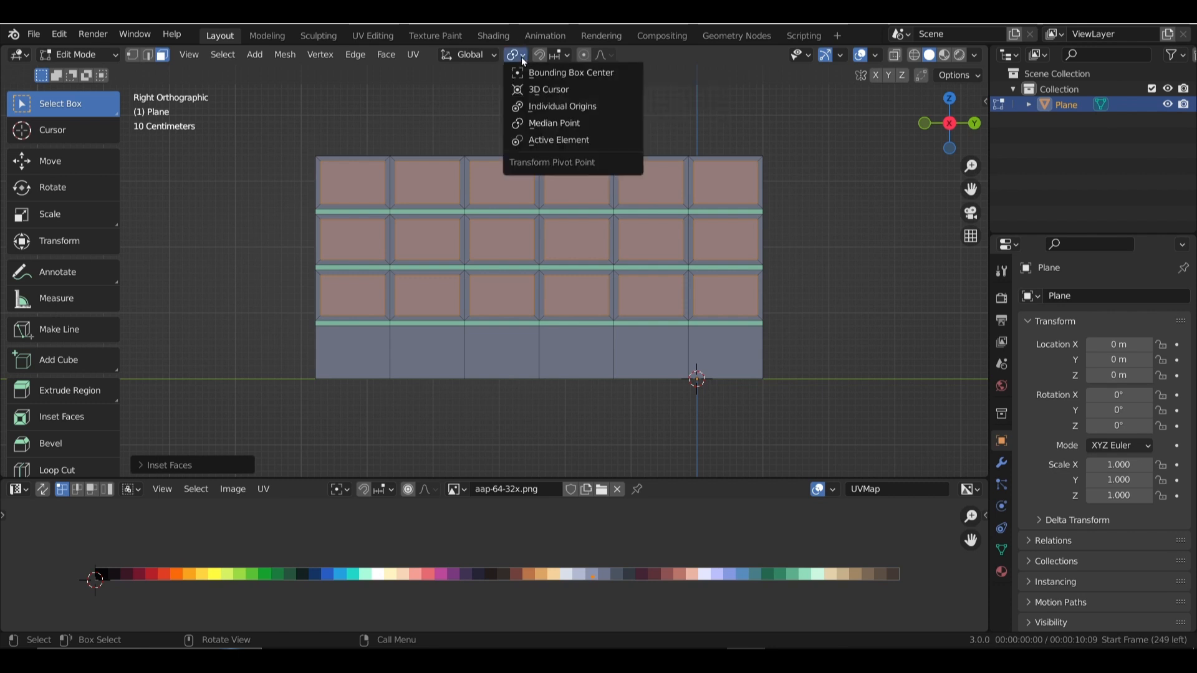
pyautogui.click(553, 107)
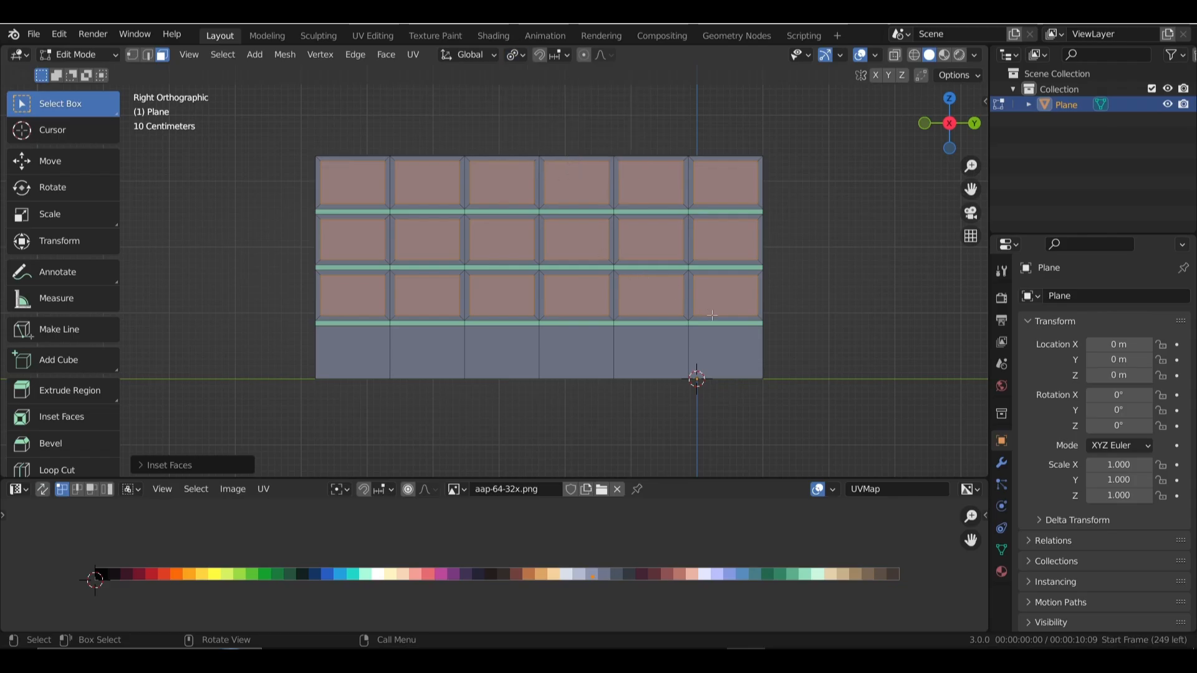
# Scale each inset panel down slightly around its own centre and narrow them along Y by a factor of about 0.57.
pyautogui.press('s')
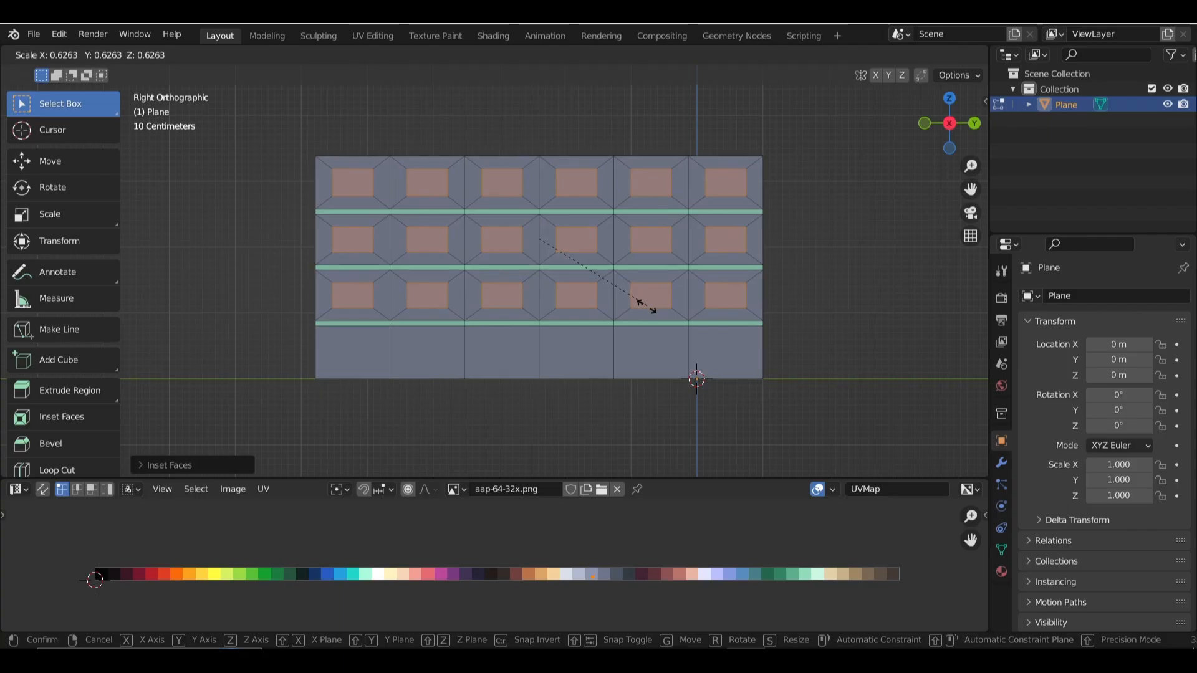
pyautogui.click(685, 354)
pyautogui.press('s')
pyautogui.press('y')
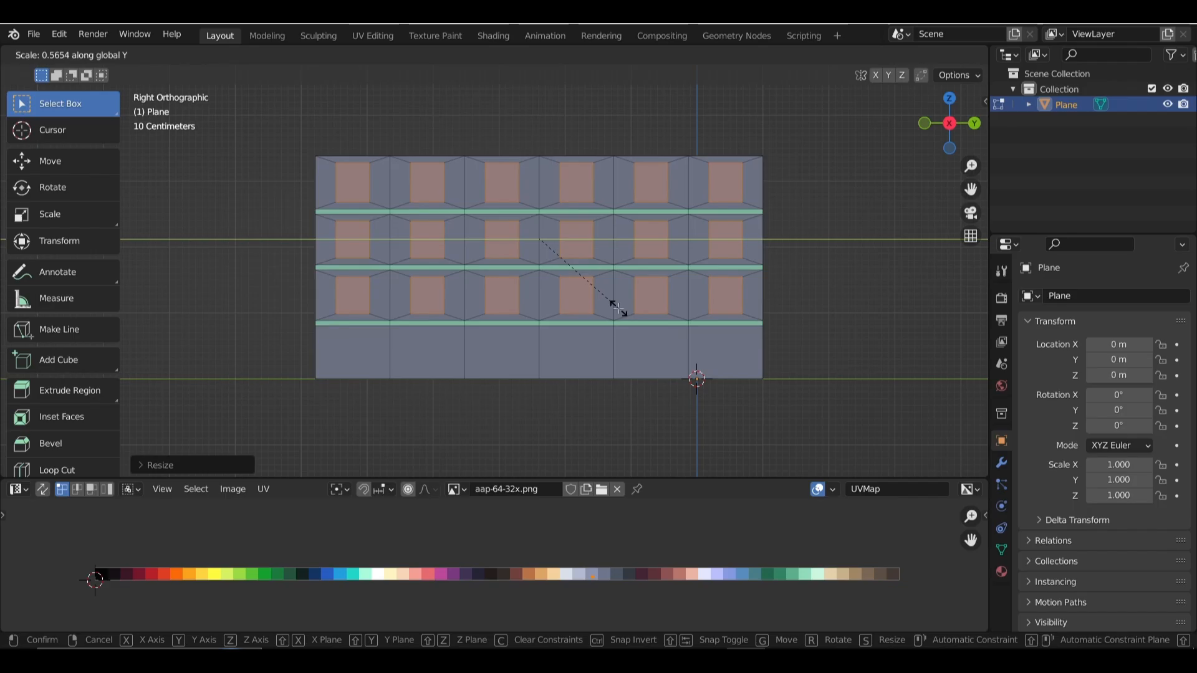
pyautogui.click(658, 361)
# Scale the inset panels along Z to roughly half their height and move them up about 0.1 m along Z.
pyautogui.press('s')
pyautogui.press('z')
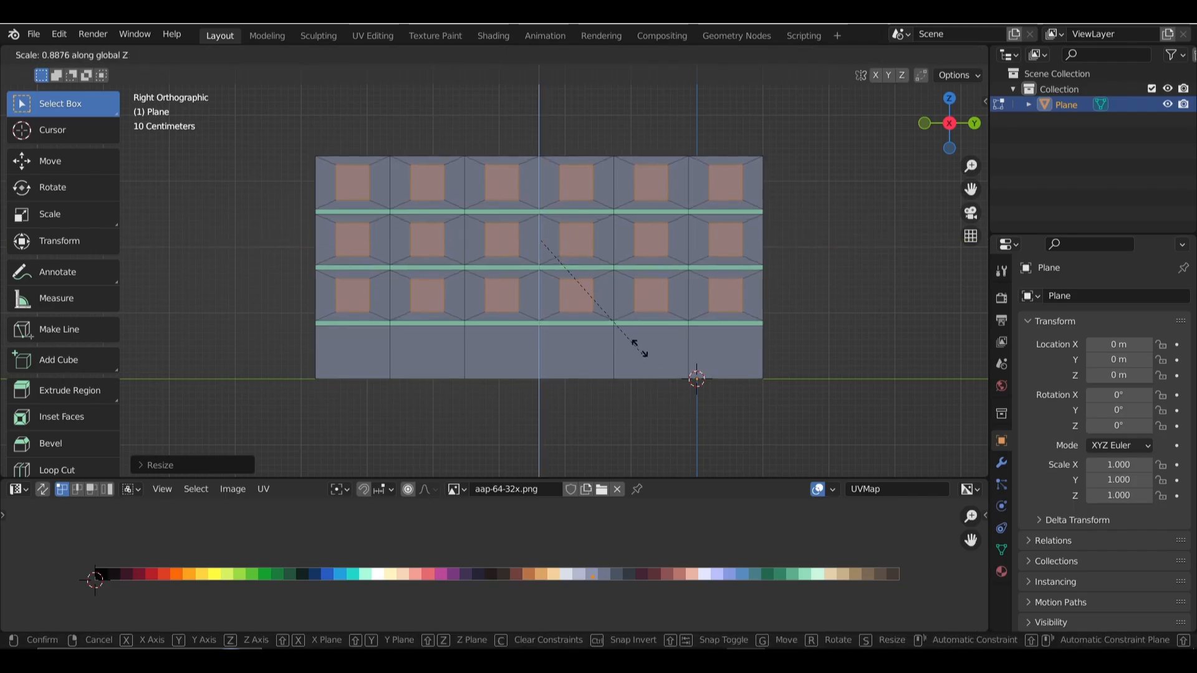
pyautogui.click(602, 296)
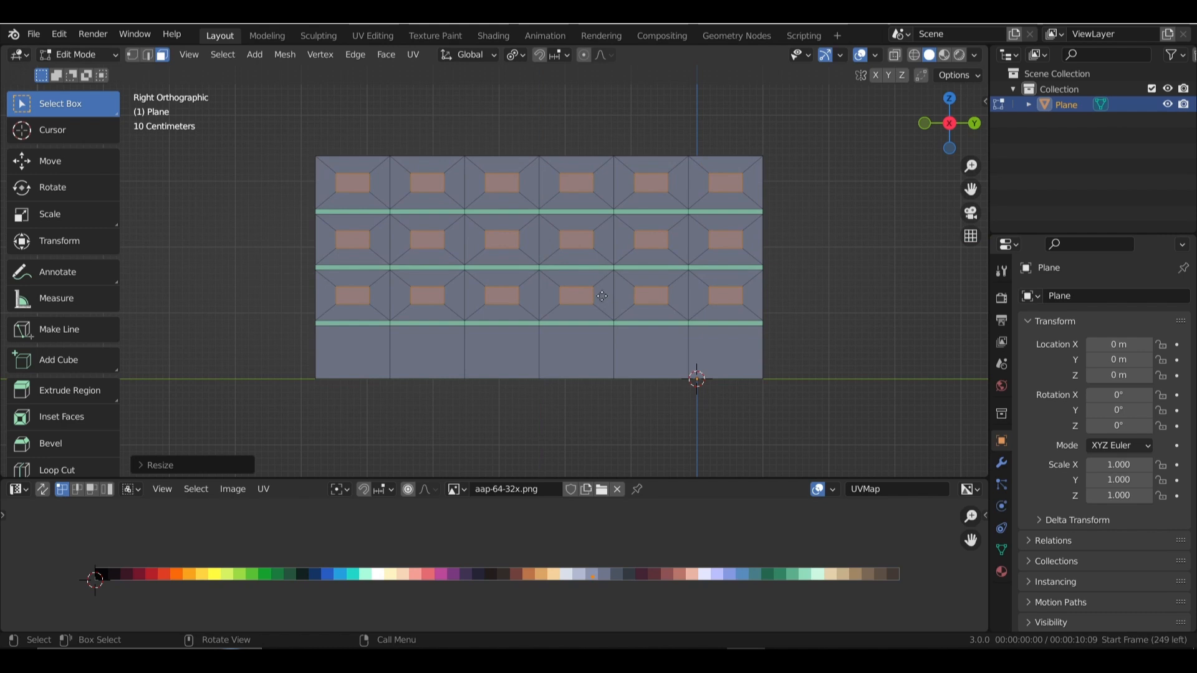
pyautogui.press('g')
pyautogui.press('z')
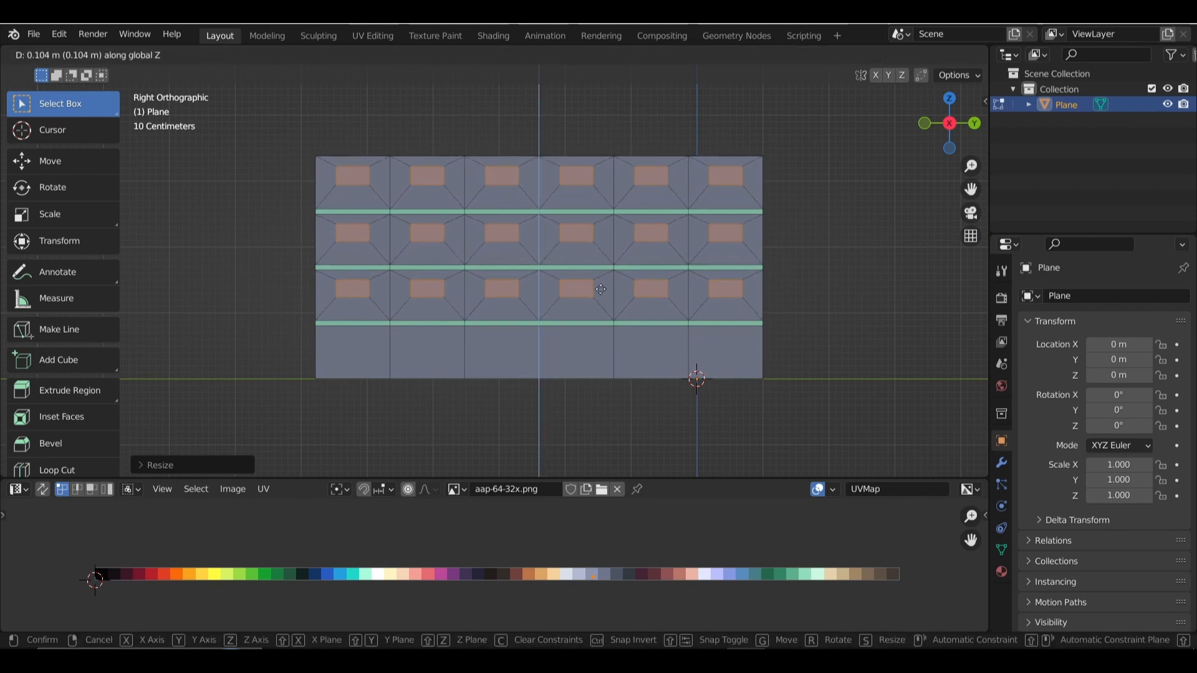
pyautogui.click(600, 289)
pyautogui.moveTo(615, 284); pyautogui.dragTo(633, 287, button='middle')
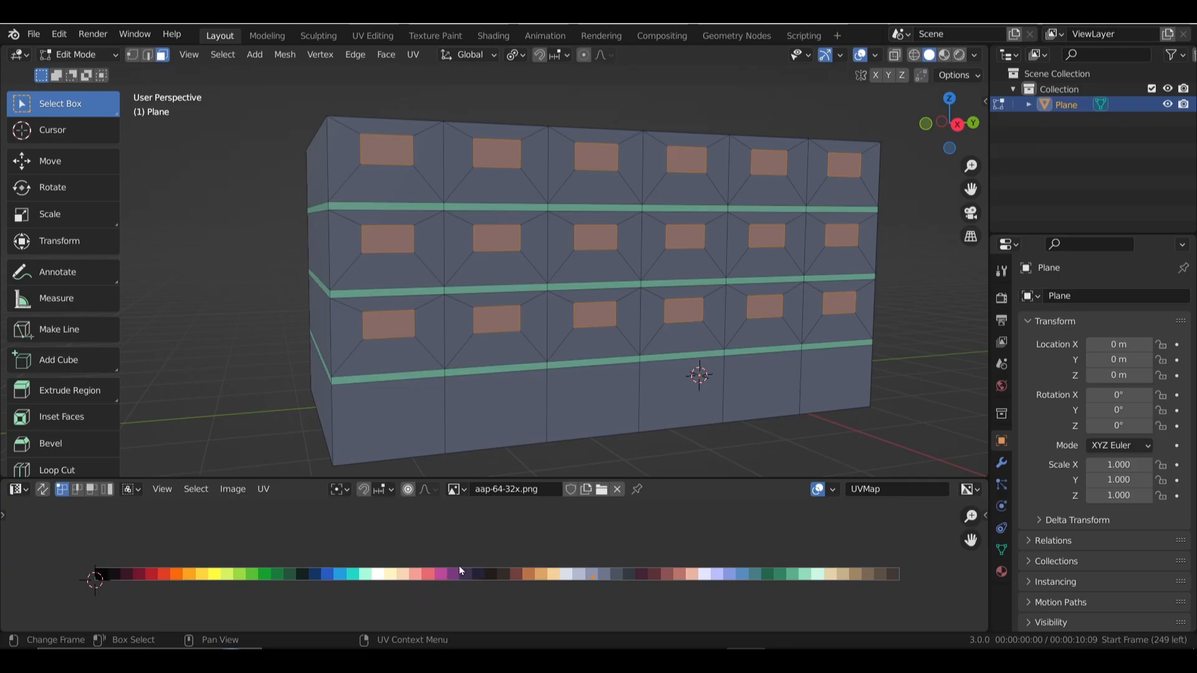
# Colour the eighteen inset window panels blue by moving their UVs along X onto the palette's medium-blue swatch, and deselect everything.
pyautogui.press('g')
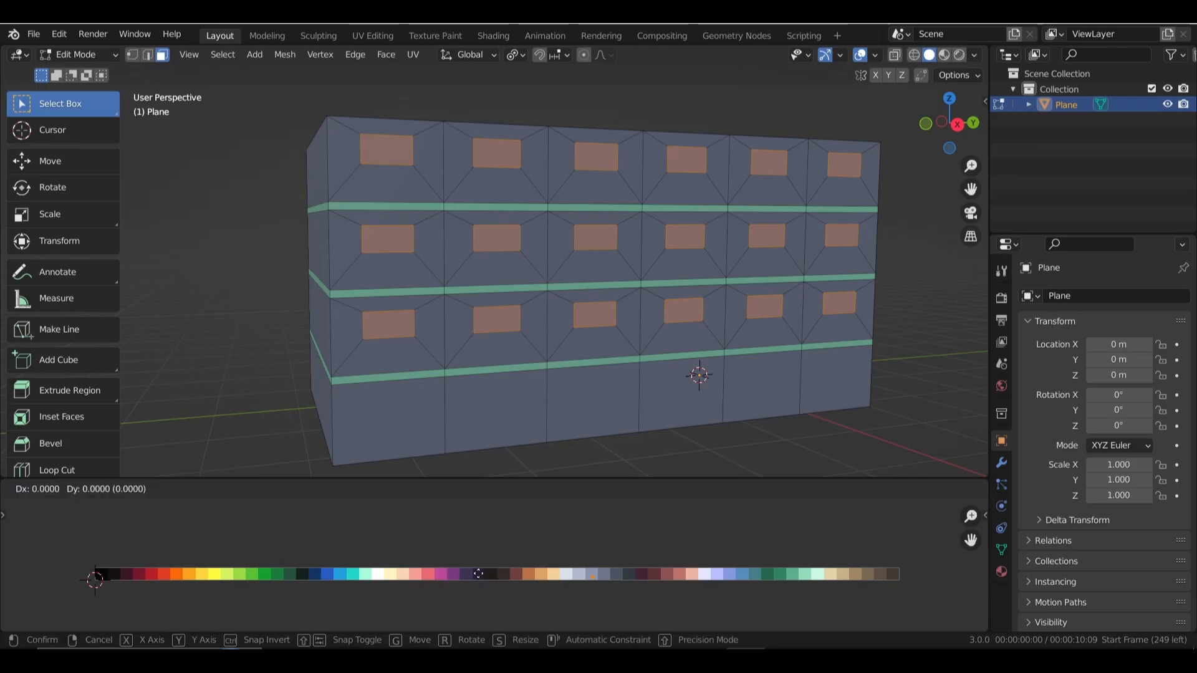
pyautogui.press('x')
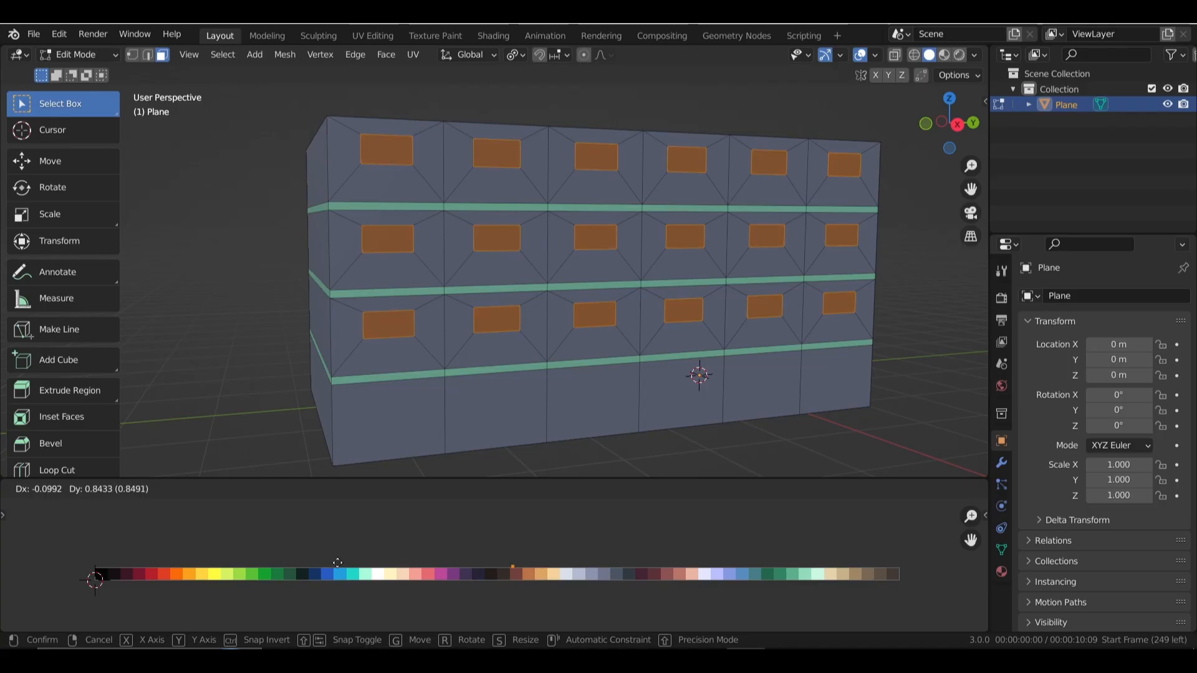
pyautogui.press('x')
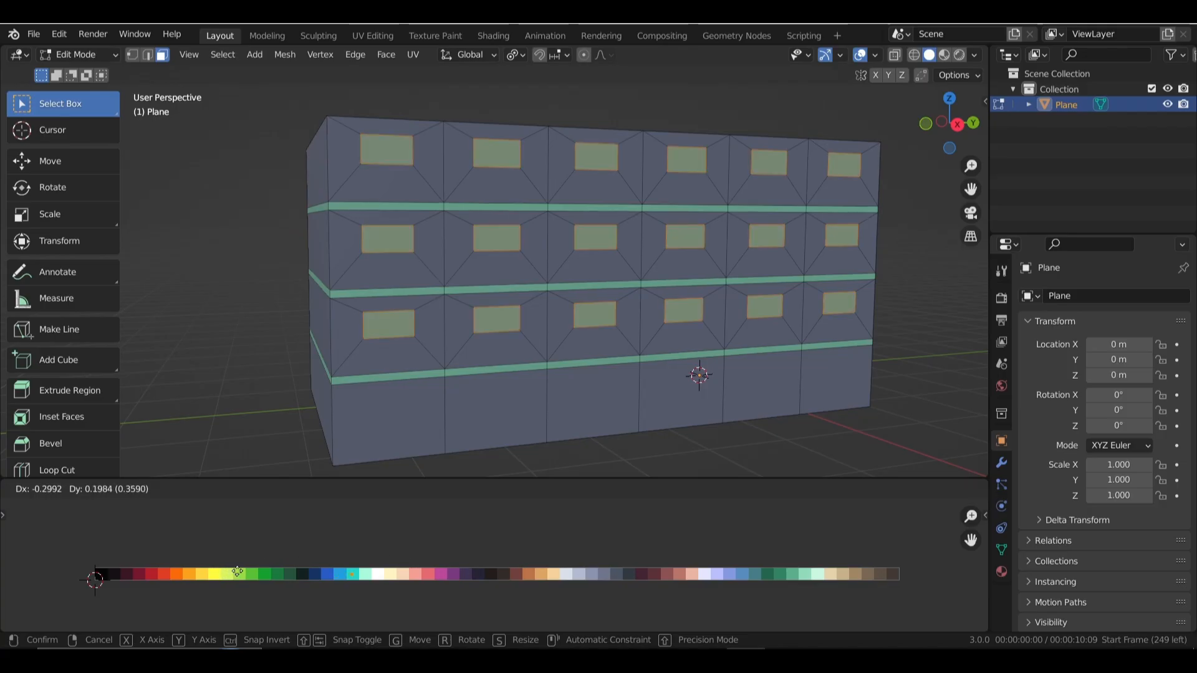
pyautogui.click(232, 571)
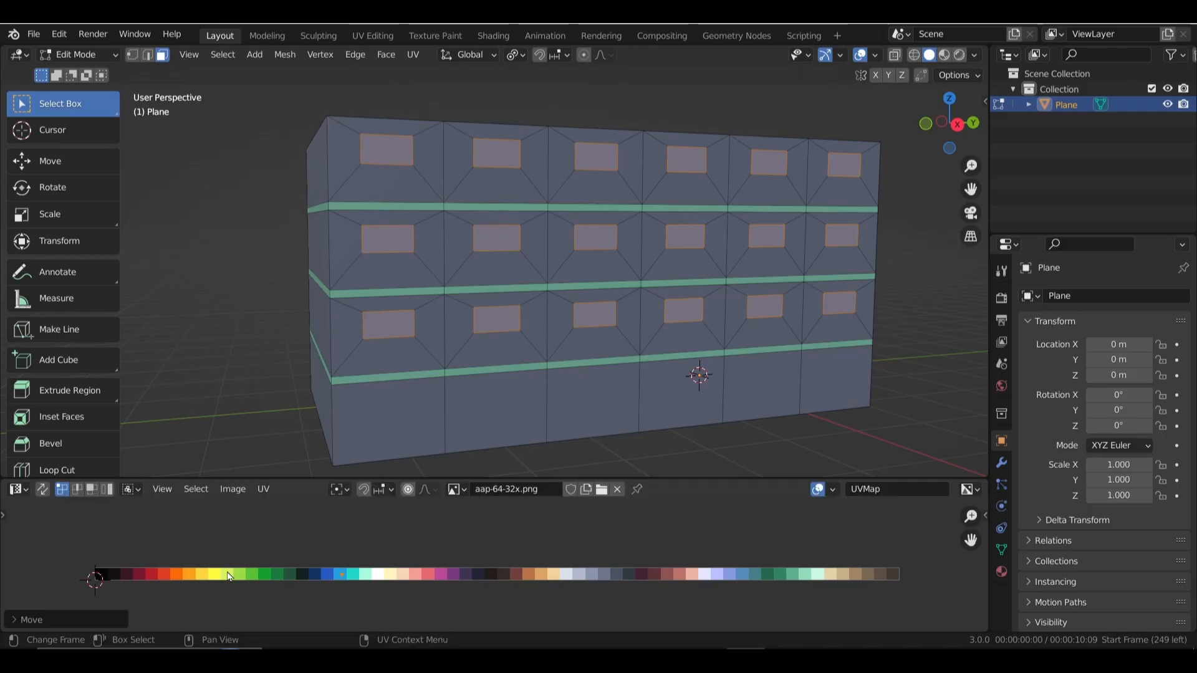
pyautogui.click(234, 315)
# In the right orthographic view, try selecting the window panels one by one, starting with the two leftmost columns.
pyautogui.press('KP_3')
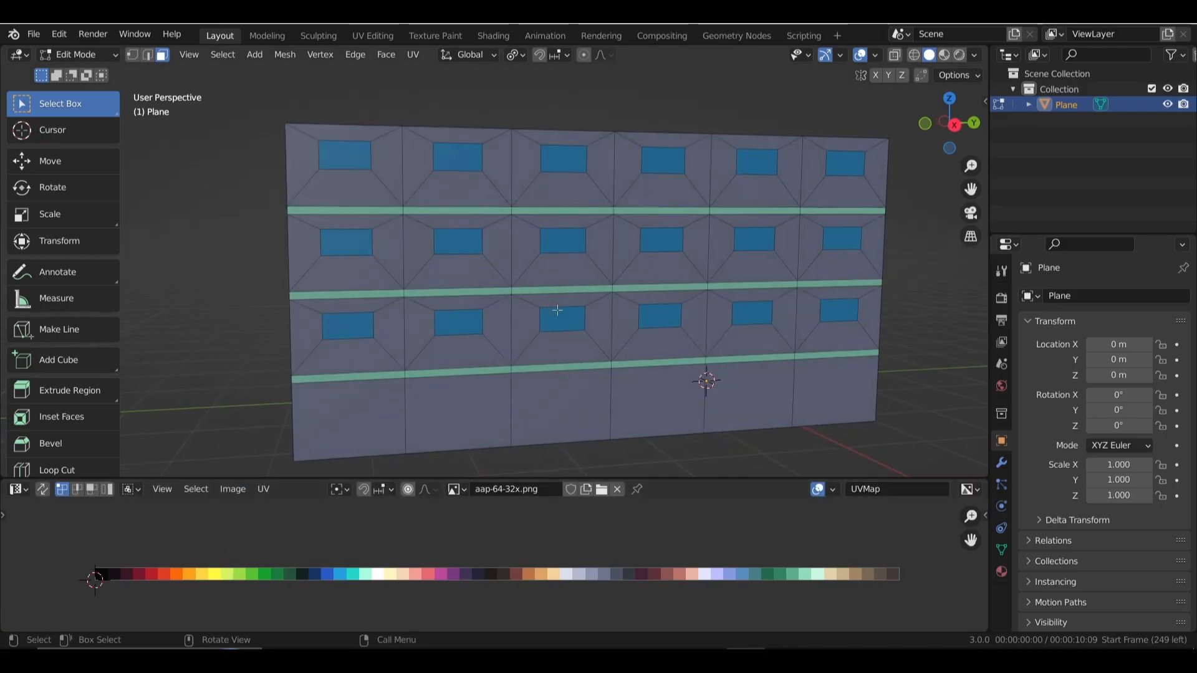
pyautogui.keyDown('shift'); pyautogui.moveTo(557, 310); pyautogui.dragTo(546, 309, button='middle'); pyautogui.keyUp('shift')
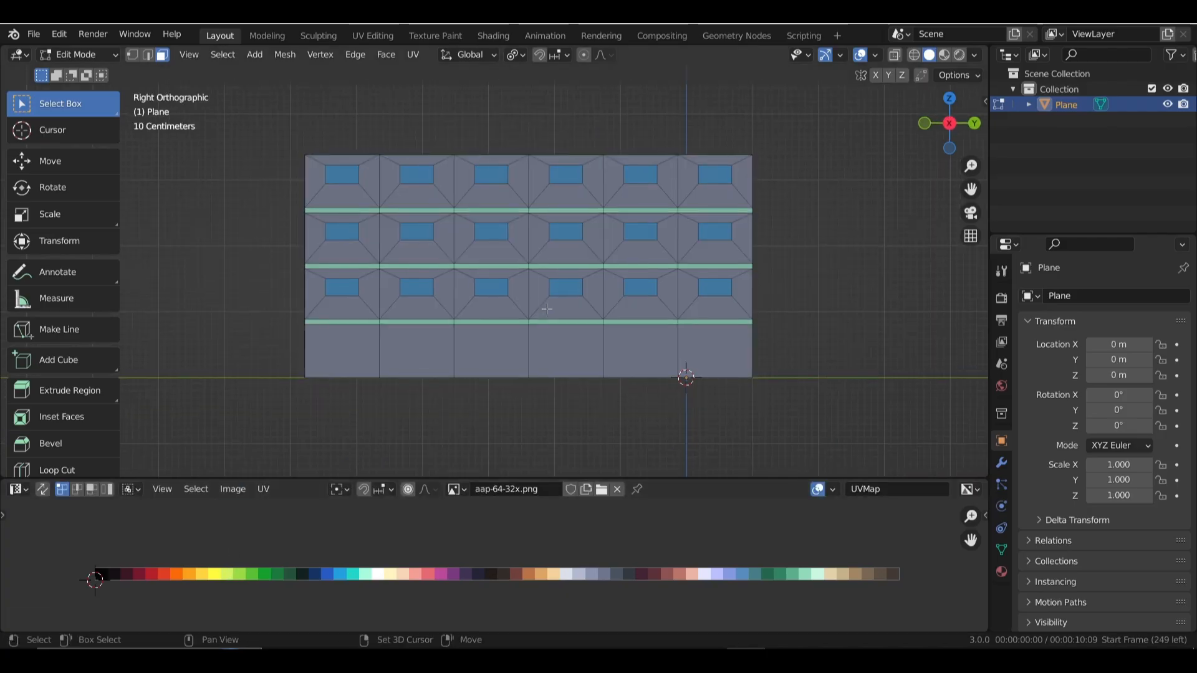
pyautogui.click(344, 291)
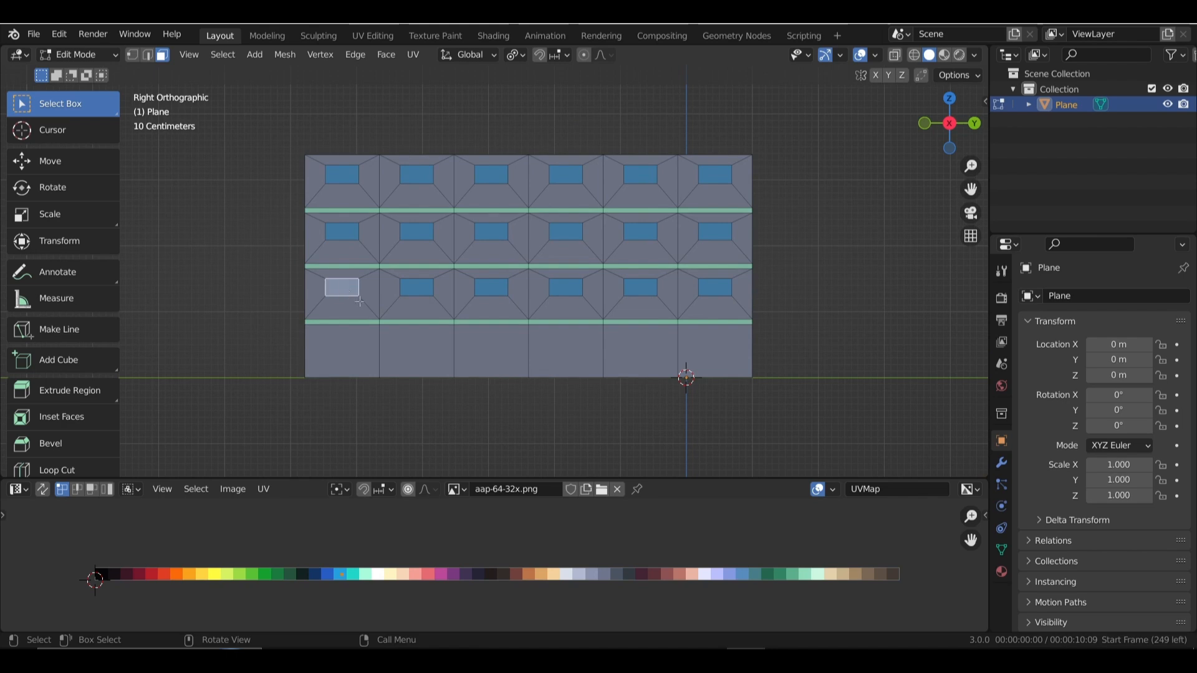
pyautogui.keyDown('shift'); pyautogui.click(338, 227); pyautogui.keyUp('shift')
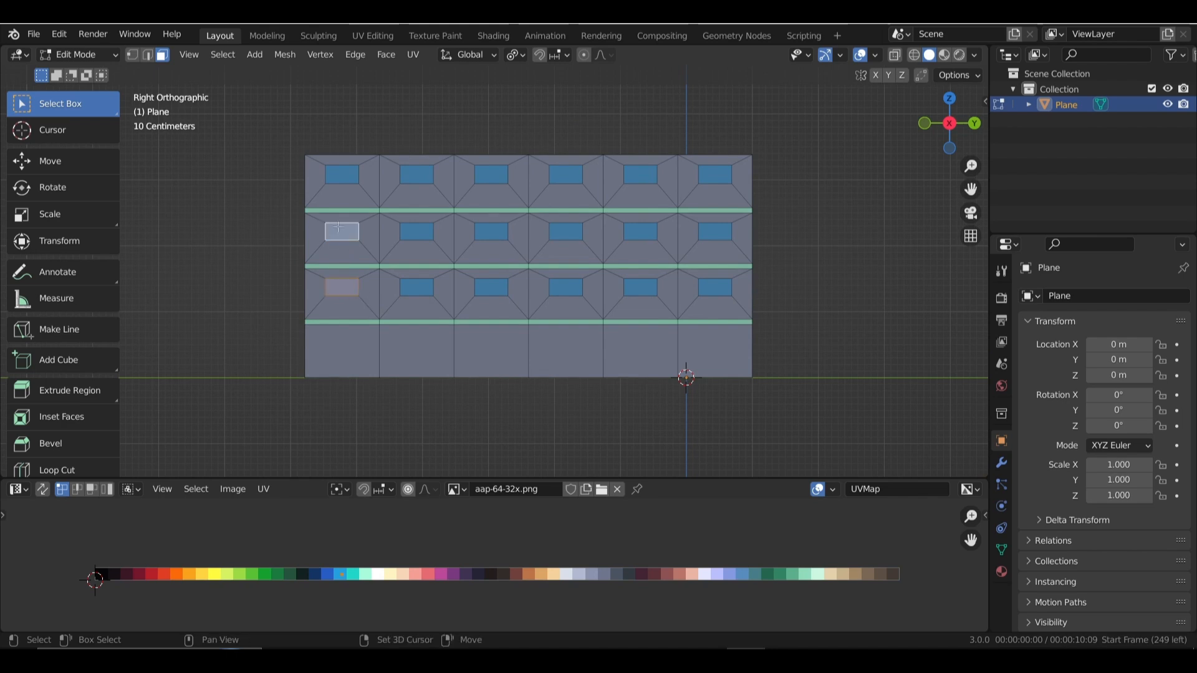
pyautogui.keyDown('shift'); pyautogui.click(339, 176); pyautogui.keyUp('shift')
pyautogui.keyDown('shift'); pyautogui.click(406, 176); pyautogui.keyUp('shift')
pyautogui.keyDown('shift'); pyautogui.click(424, 226); pyautogui.keyUp('shift')
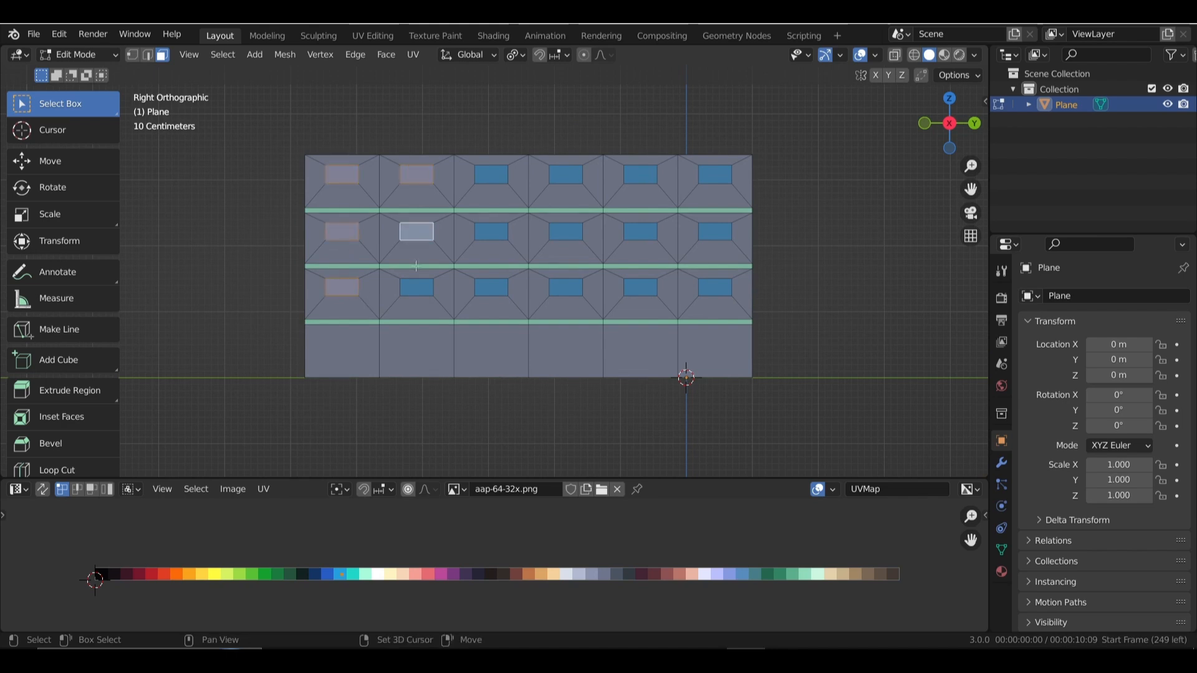
pyautogui.keyDown('shift'); pyautogui.click(415, 286); pyautogui.keyUp('shift')
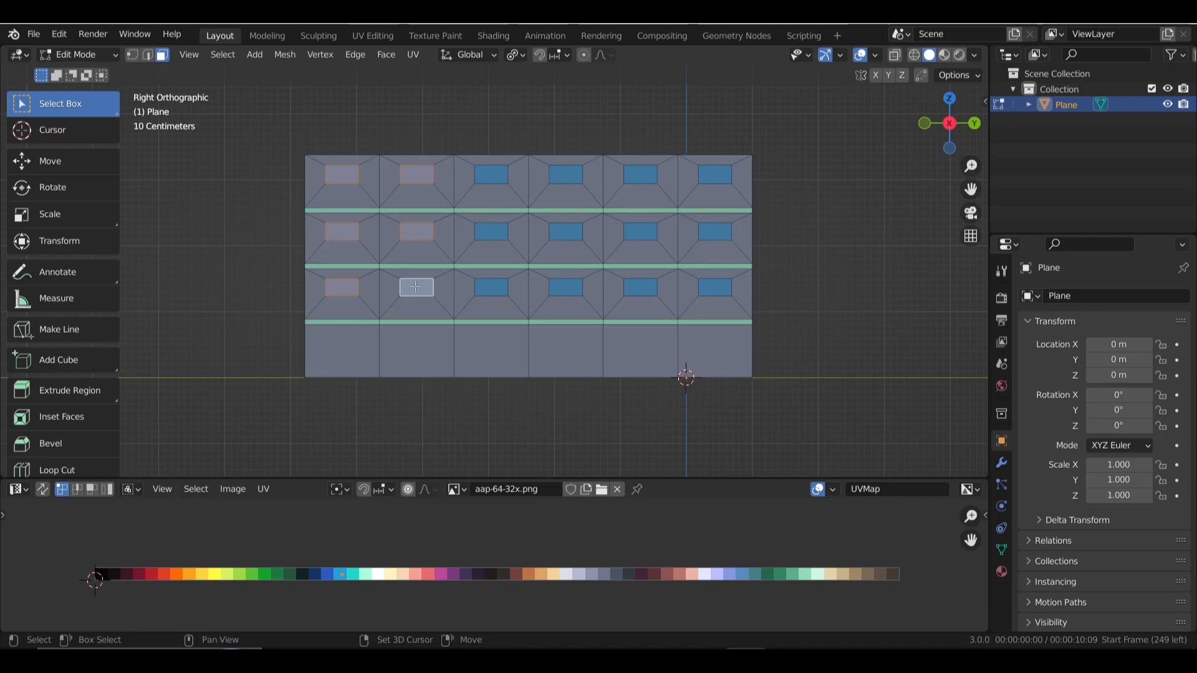
# Select only the lower-left window panel and extend the selection to all faces of similar area.
pyautogui.click(340, 288)
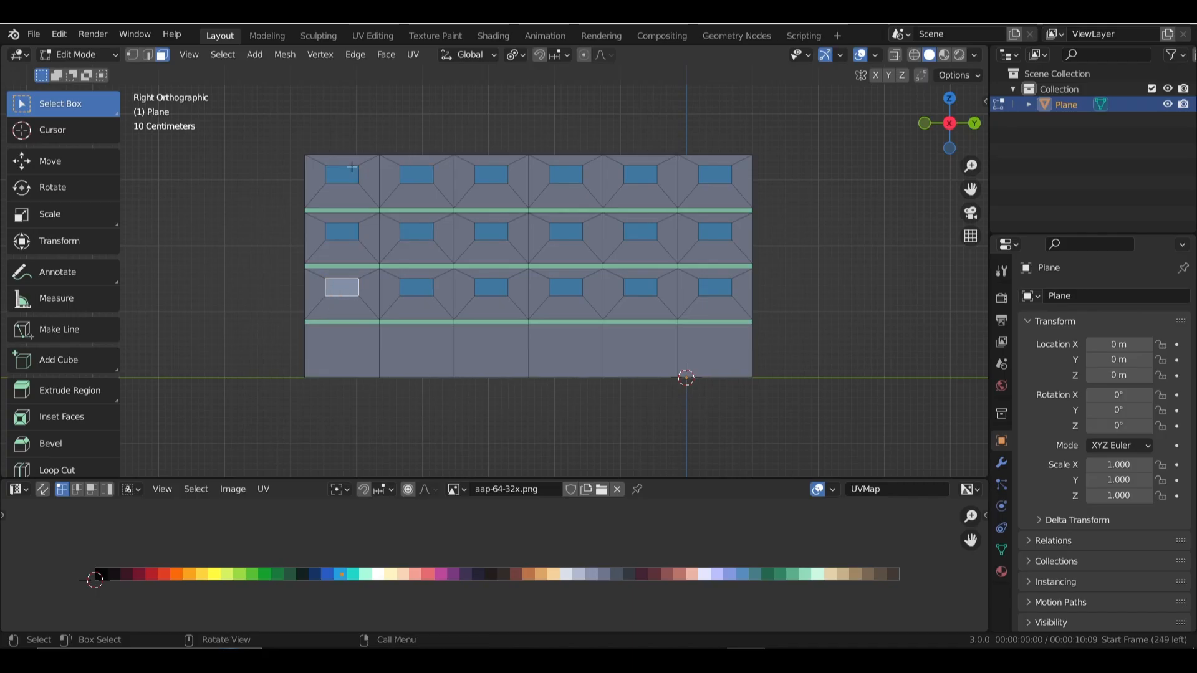
pyautogui.click(223, 55)
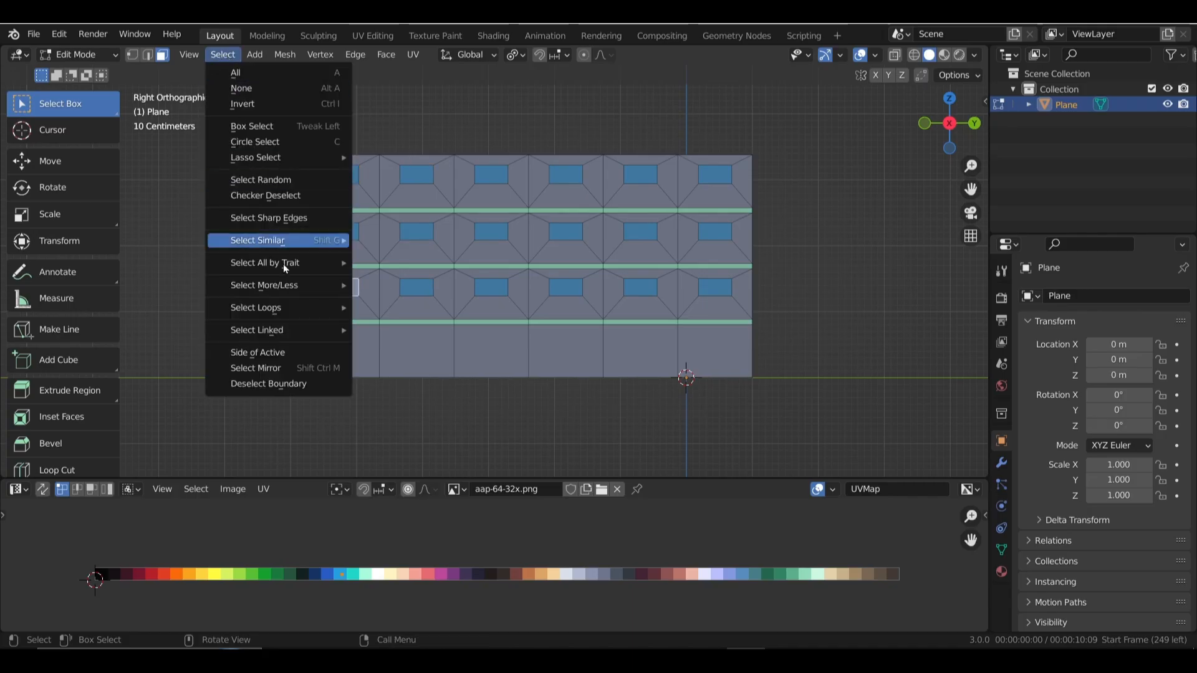
pyautogui.moveTo(282, 243)
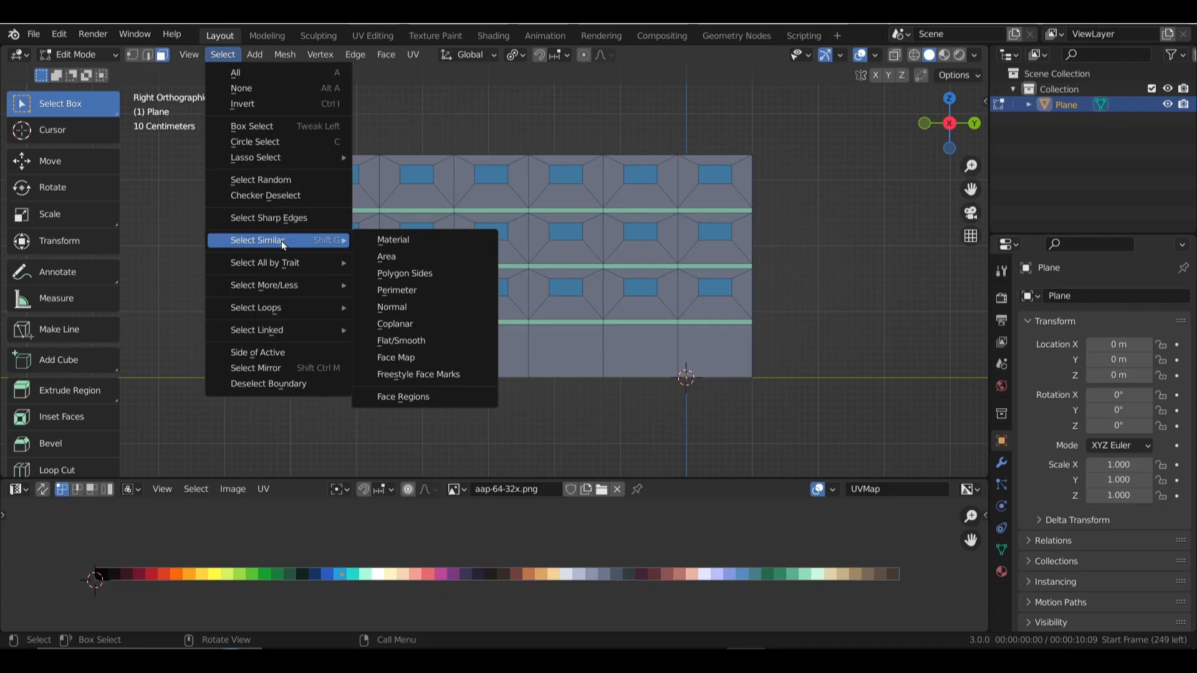
pyautogui.click(415, 255)
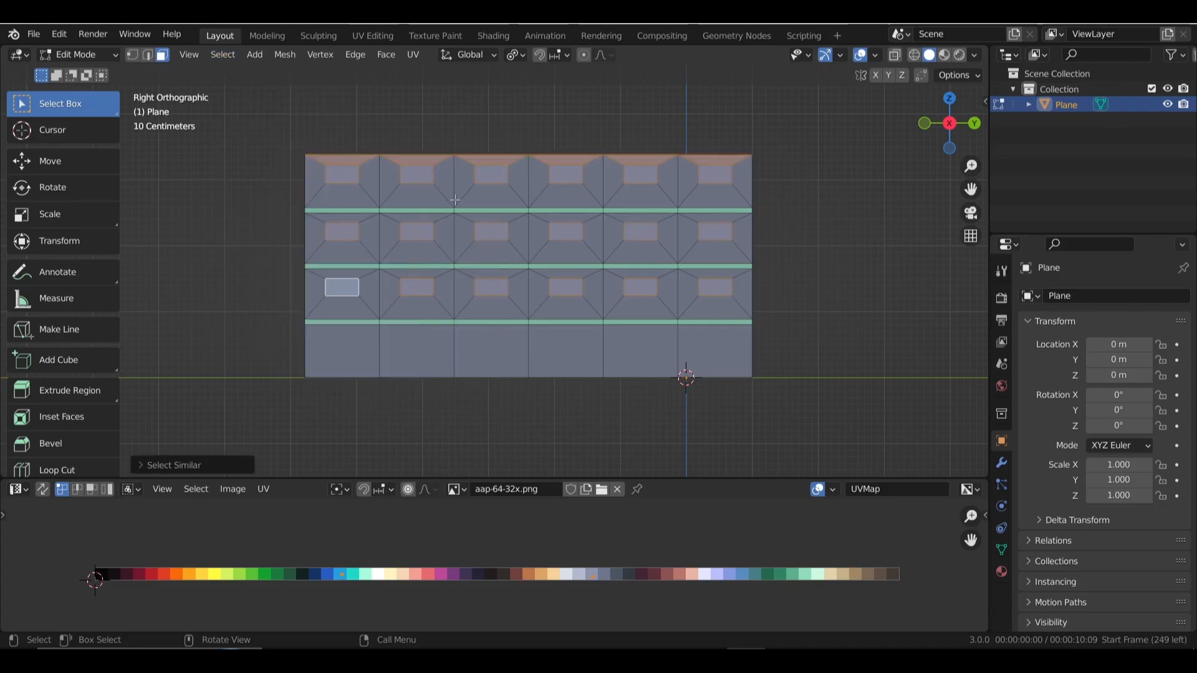
# Remove the six wall strips above the top row of windows from the selection, keeping all eighteen window panels selected.
pyautogui.moveTo(473, 250); pyautogui.dragTo(531, 237, button='middle')
pyautogui.press('KP_3')
pyautogui.scroll(2, 531, 236)
pyautogui.keyDown('shift'); pyautogui.click(263, 134); pyautogui.keyUp('shift')
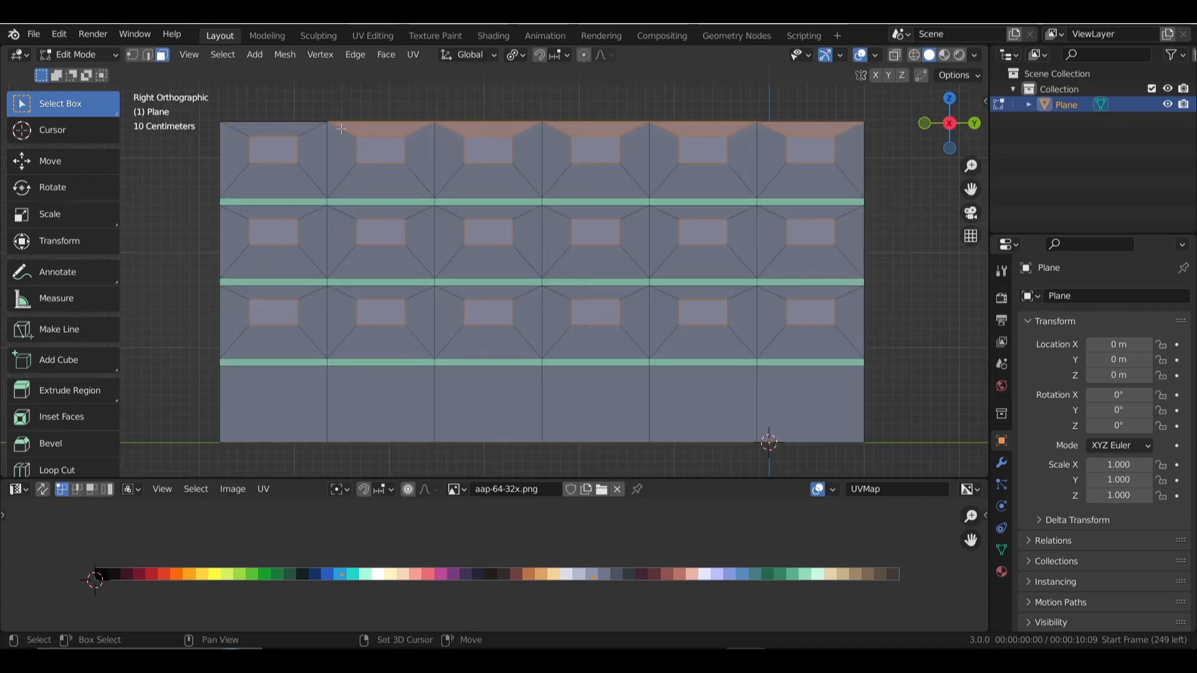
pyautogui.keyDown('shift'); pyautogui.click(375, 127); pyautogui.keyUp('shift')
pyautogui.keyDown('shift'); pyautogui.click(492, 129); pyautogui.keyUp('shift')
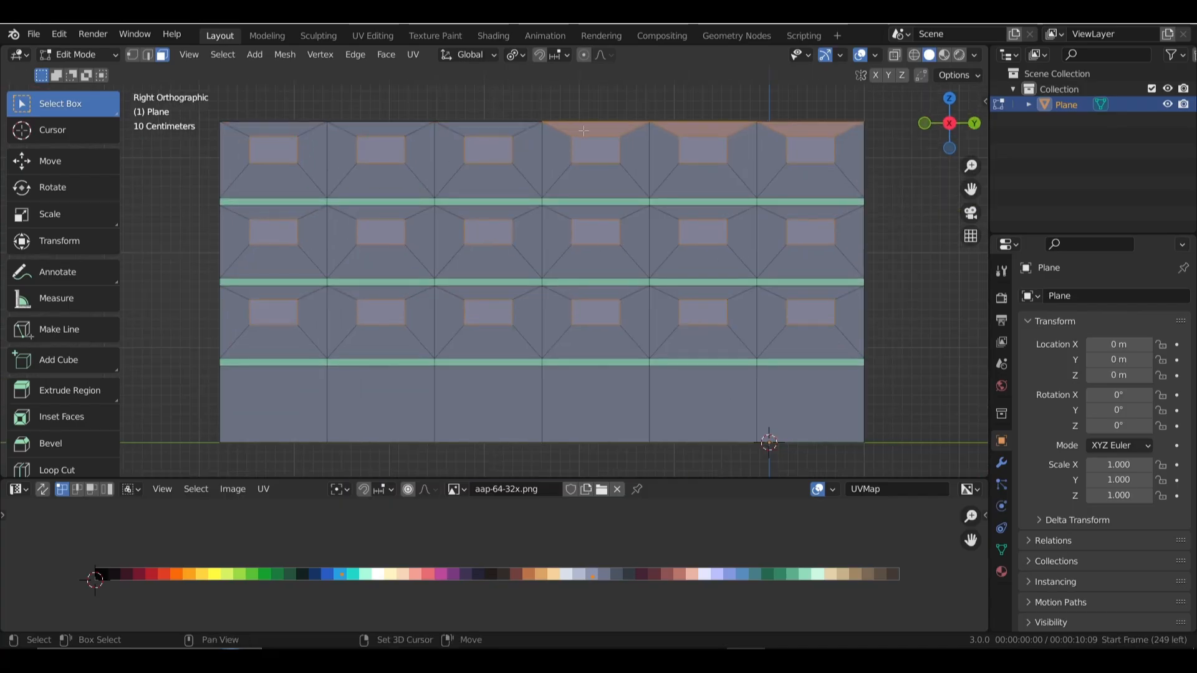
pyautogui.keyDown('shift'); pyautogui.click(595, 129); pyautogui.keyUp('shift')
pyautogui.keyDown('shift'); pyautogui.click(701, 132); pyautogui.keyUp('shift')
pyautogui.keyDown('shift'); pyautogui.click(783, 130); pyautogui.keyUp('shift')
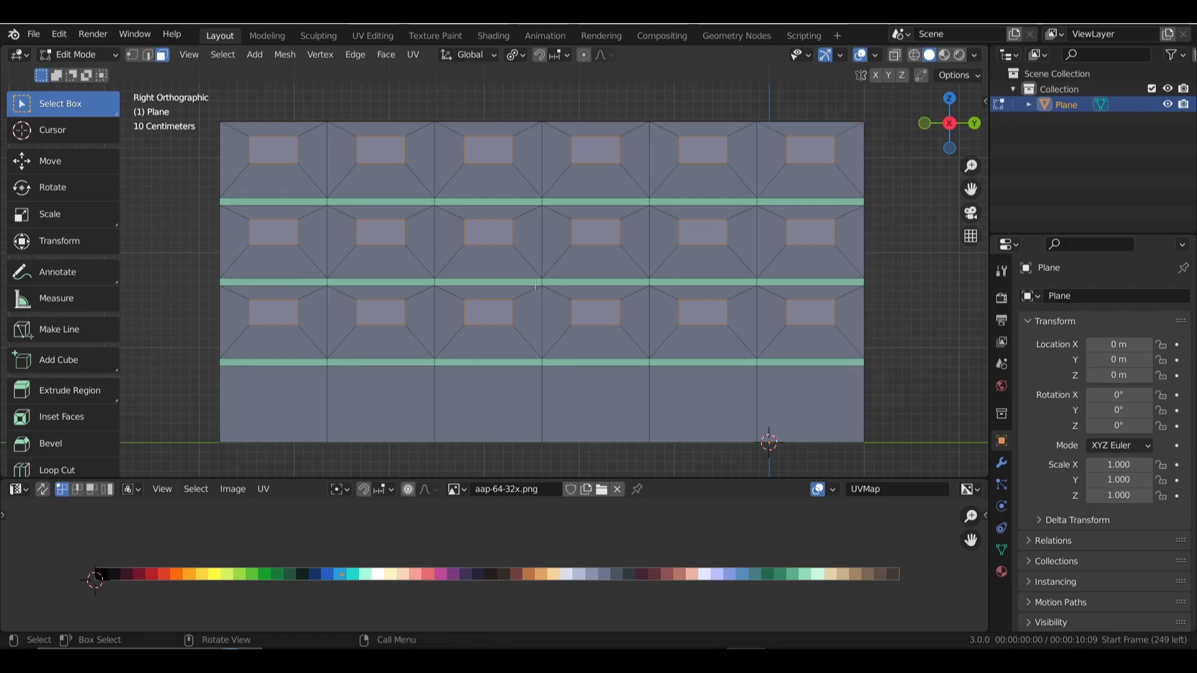
pyautogui.keyDown('shift'); pyautogui.click(274, 150); pyautogui.keyUp('shift')
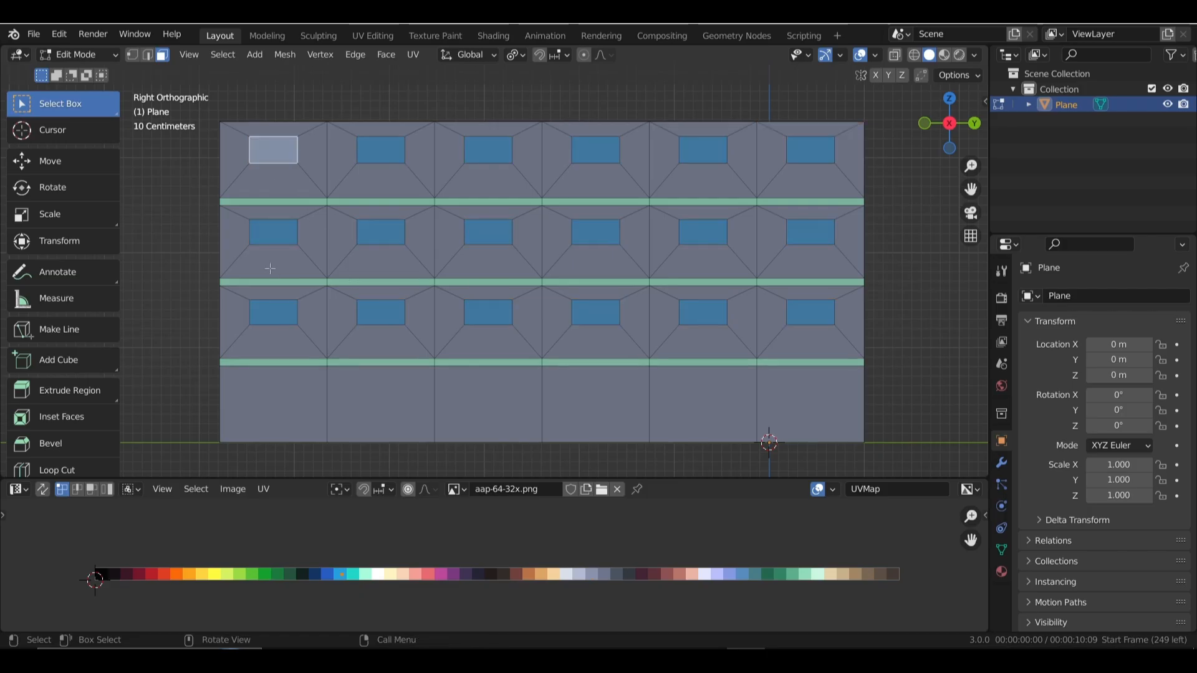
pyautogui.hotkey('ctrl', 'z')
# Extrude the eighteen window panels inward along their normals by about 0.026 m to recess them into the wall.
pyautogui.moveTo(445, 321); pyautogui.dragTo(451, 323, button='middle')
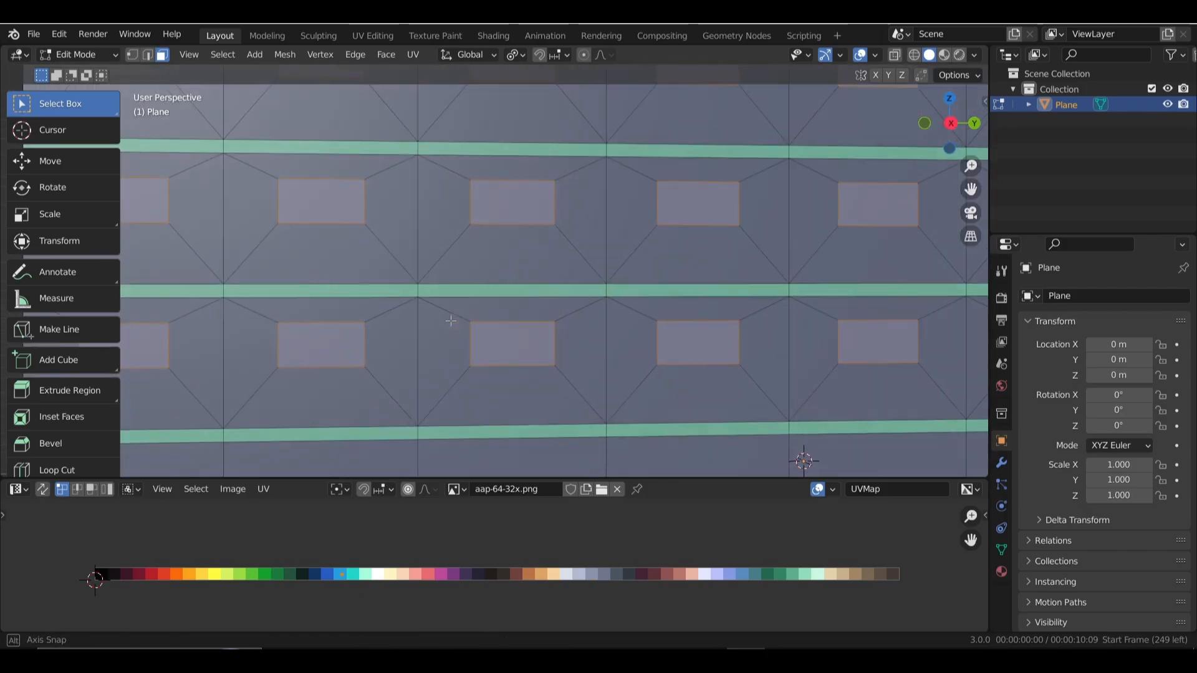
pyautogui.scroll(-4, 535, 319)
pyautogui.moveTo(534, 320); pyautogui.dragTo(641, 260, button='middle')
pyautogui.scroll(3, 652, 294)
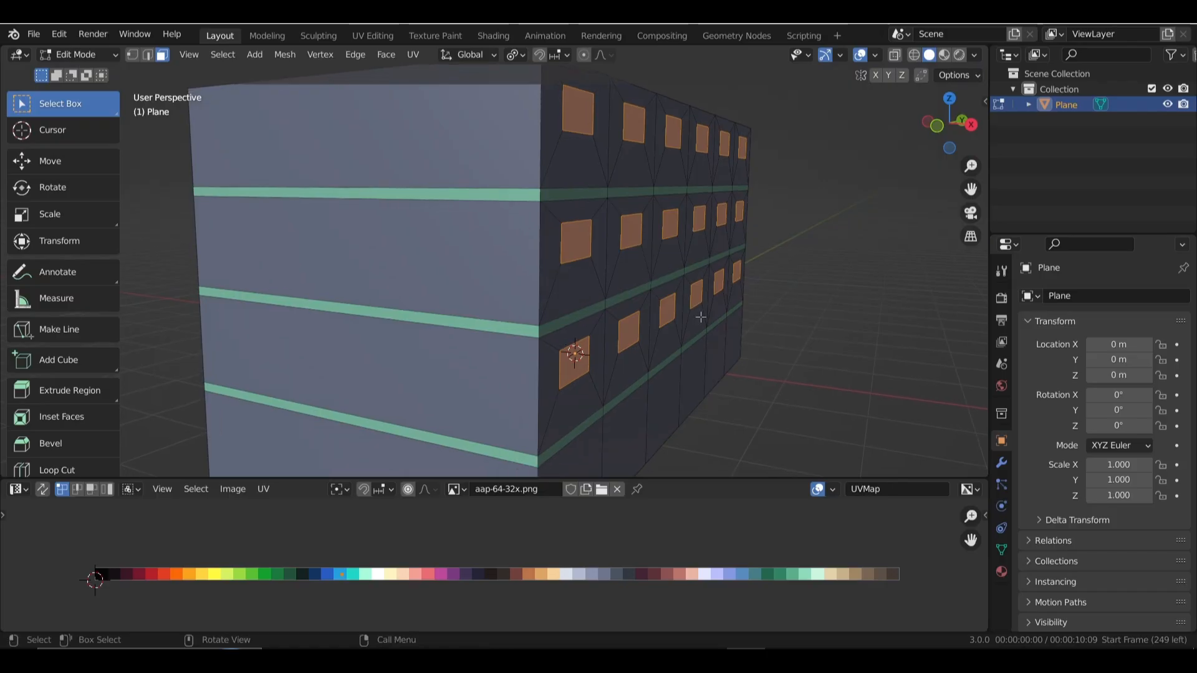
pyautogui.hotkey('alt', 'e')
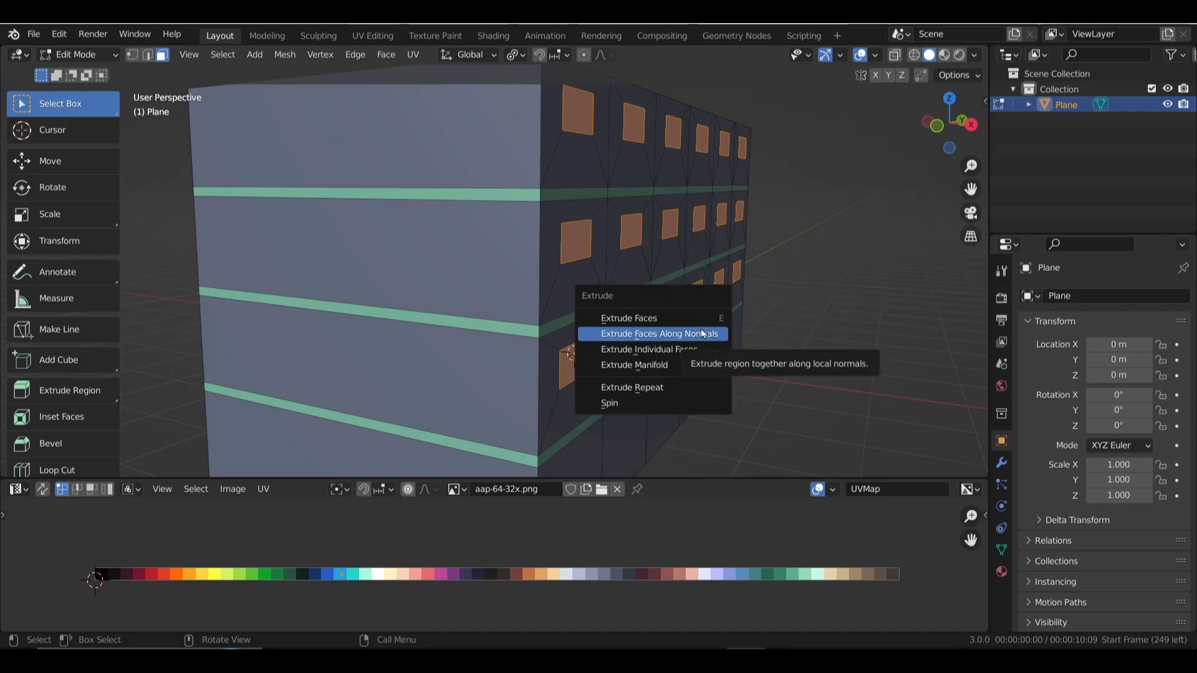
pyautogui.click(702, 334)
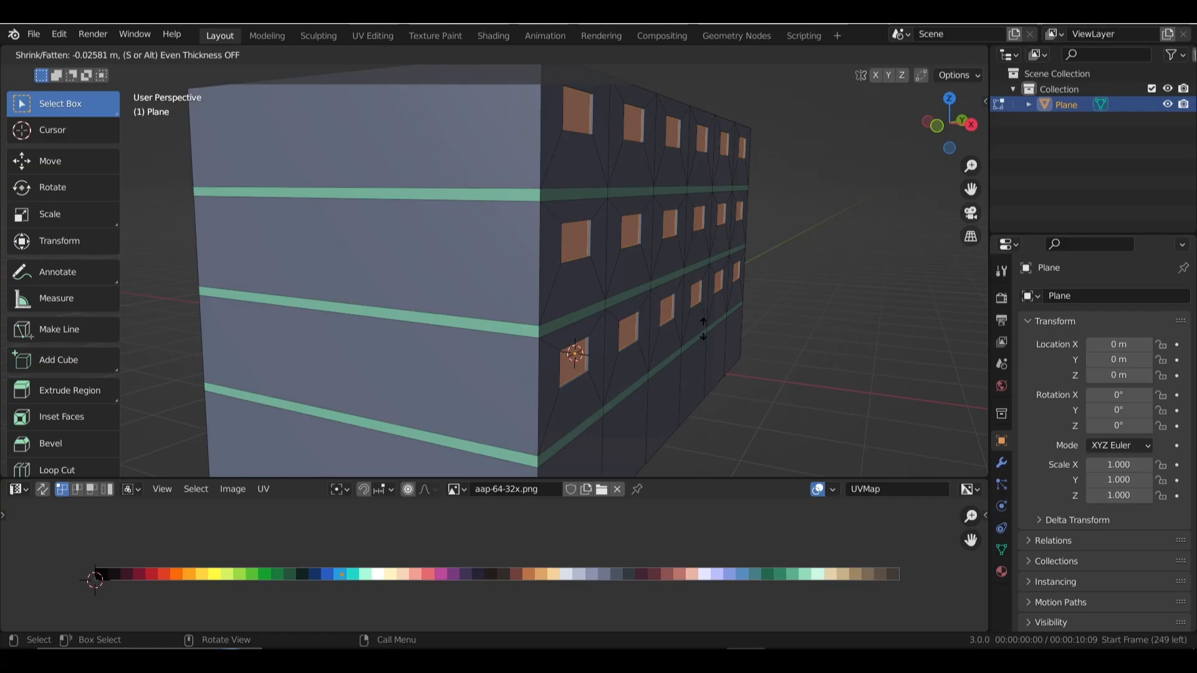
pyautogui.click(703, 328)
# Try reselecting the recessed window faces individually, and undo these selection changes to restore the full window selection.
pyautogui.moveTo(703, 328); pyautogui.dragTo(626, 343, button='middle')
pyautogui.press('KP_3')
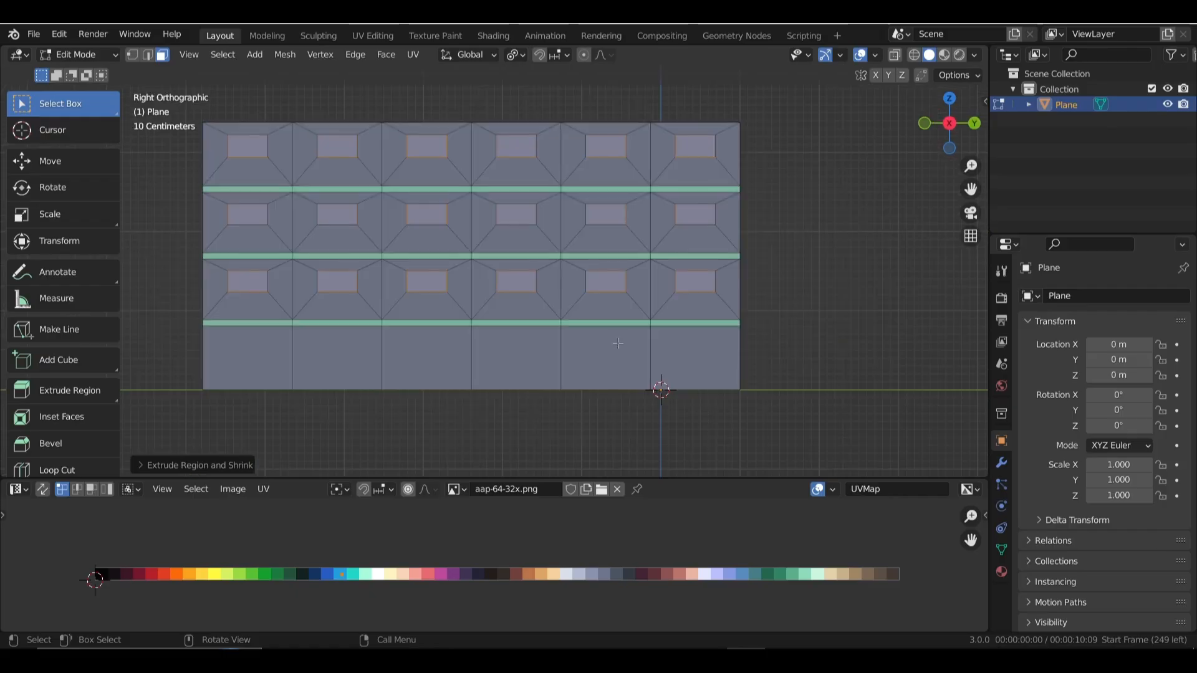
pyautogui.scroll(-4, 604, 344)
pyautogui.moveTo(491, 298); pyautogui.dragTo(611, 318, button='middle')
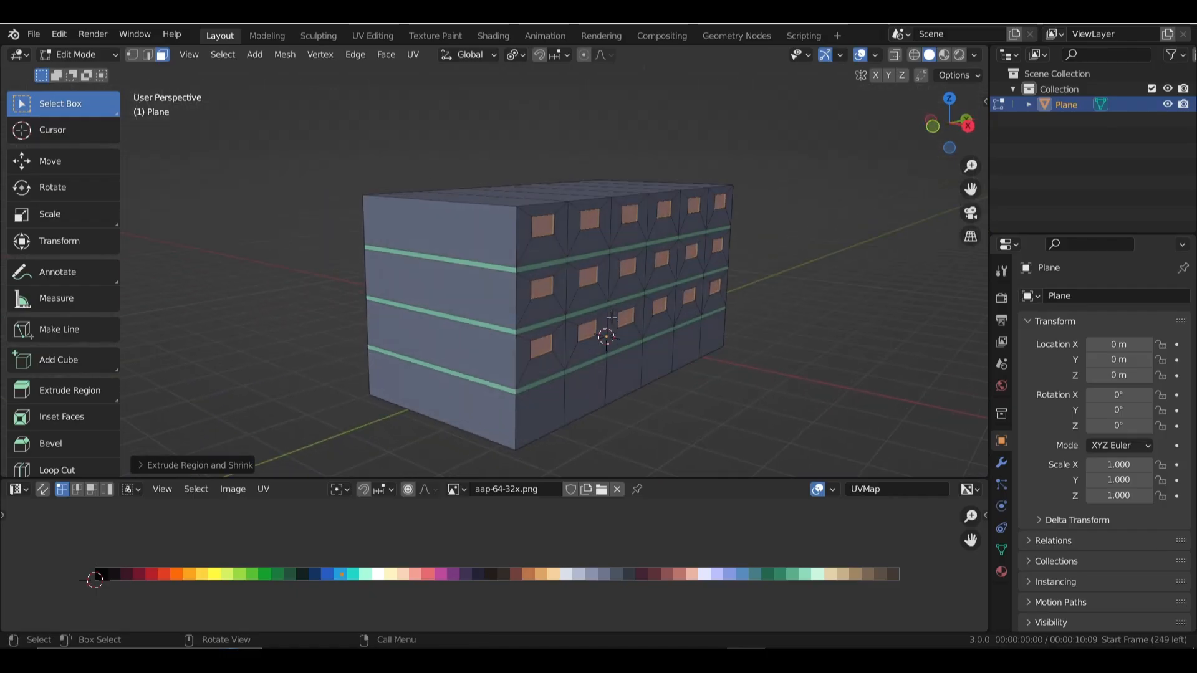
pyautogui.press('KP_3')
pyautogui.scroll(4, 582, 303)
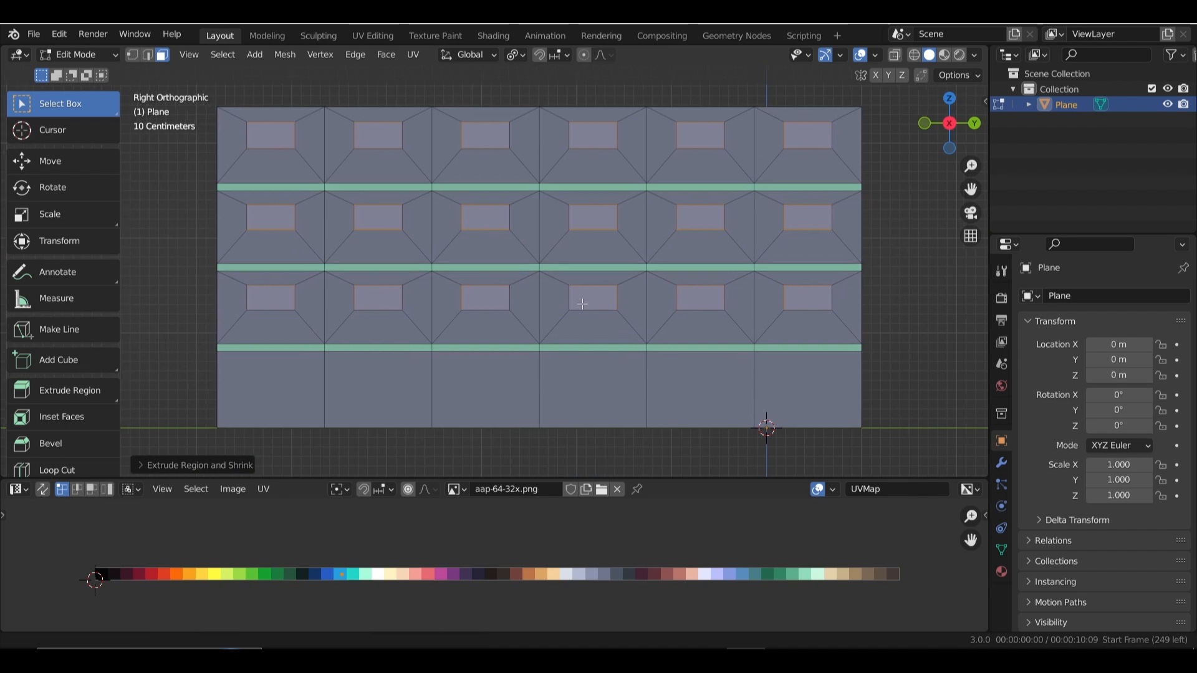
pyautogui.click(387, 217)
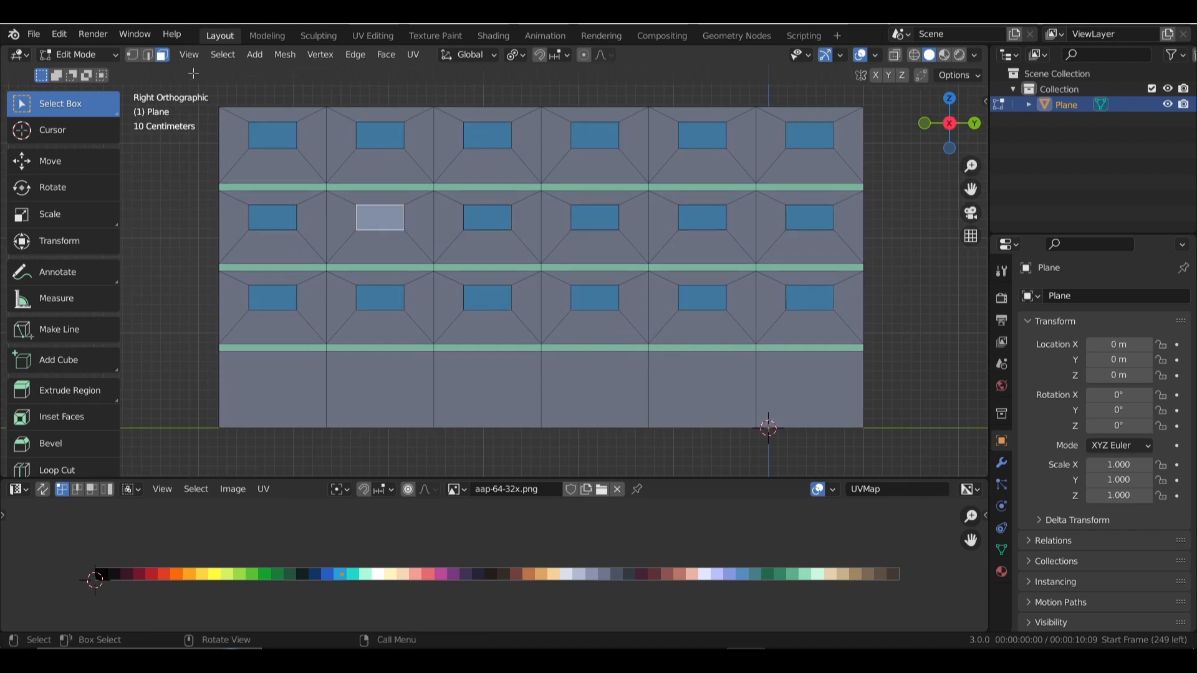
pyautogui.click(273, 138)
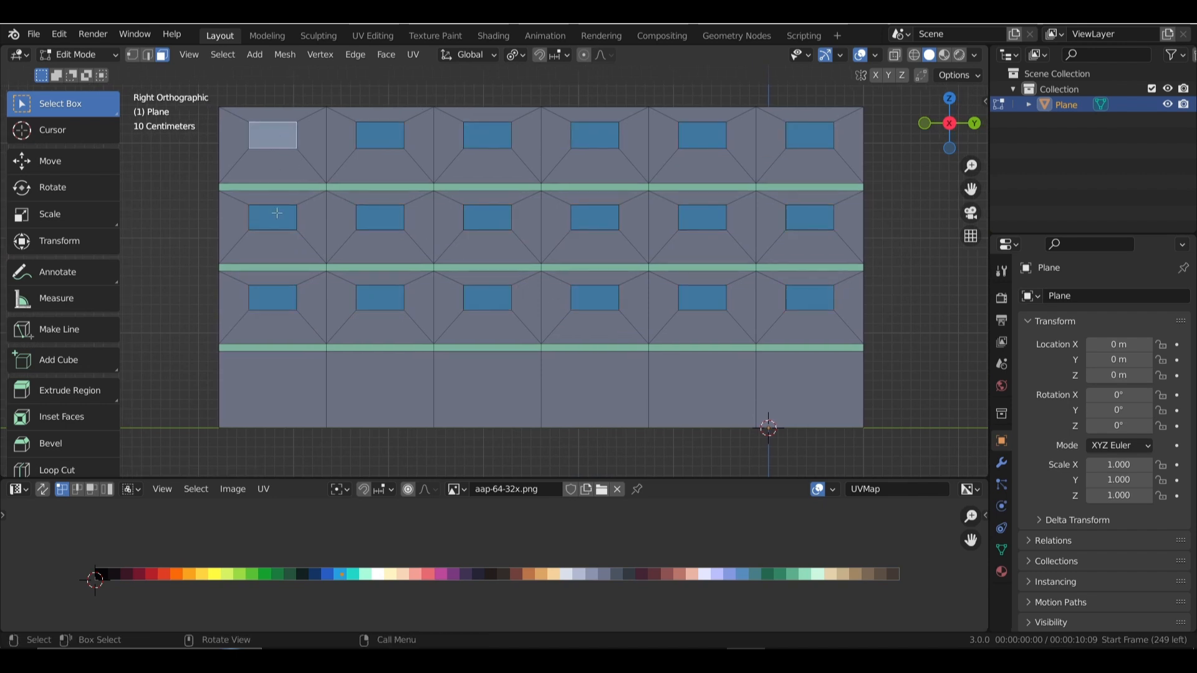
pyautogui.keyDown('shift'); pyautogui.click(275, 223); pyautogui.keyUp('shift')
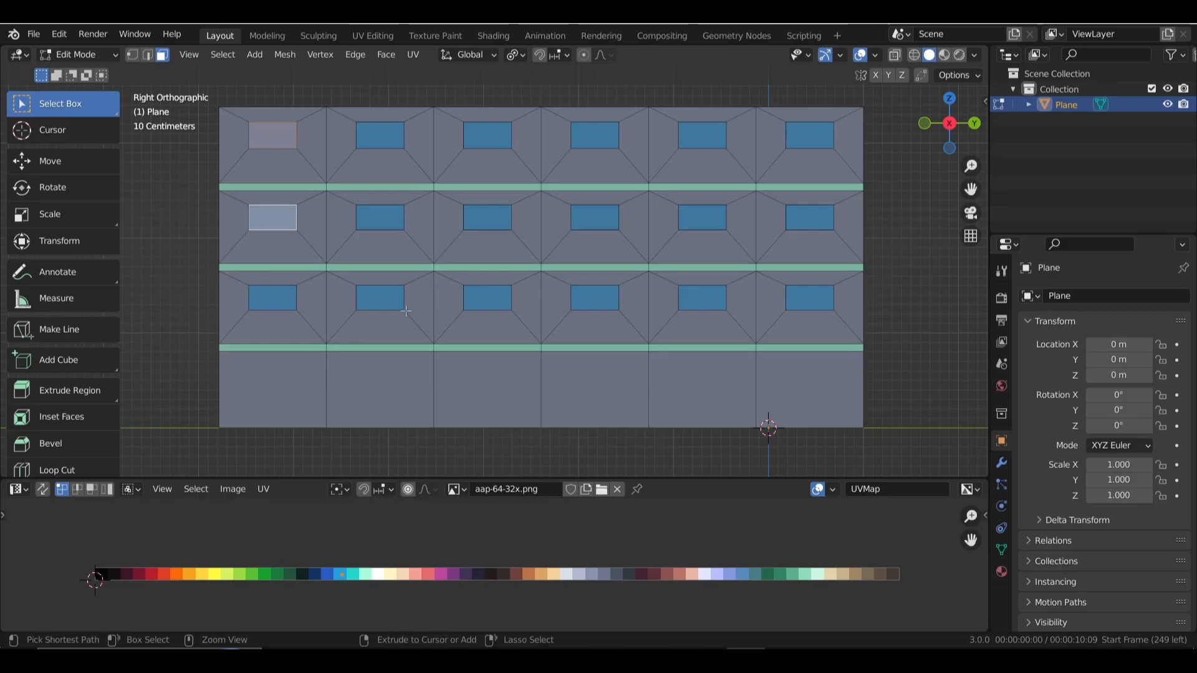
pyautogui.hotkey('ctrl', 'z')
pyautogui.hotkey('ctrl', 'z')
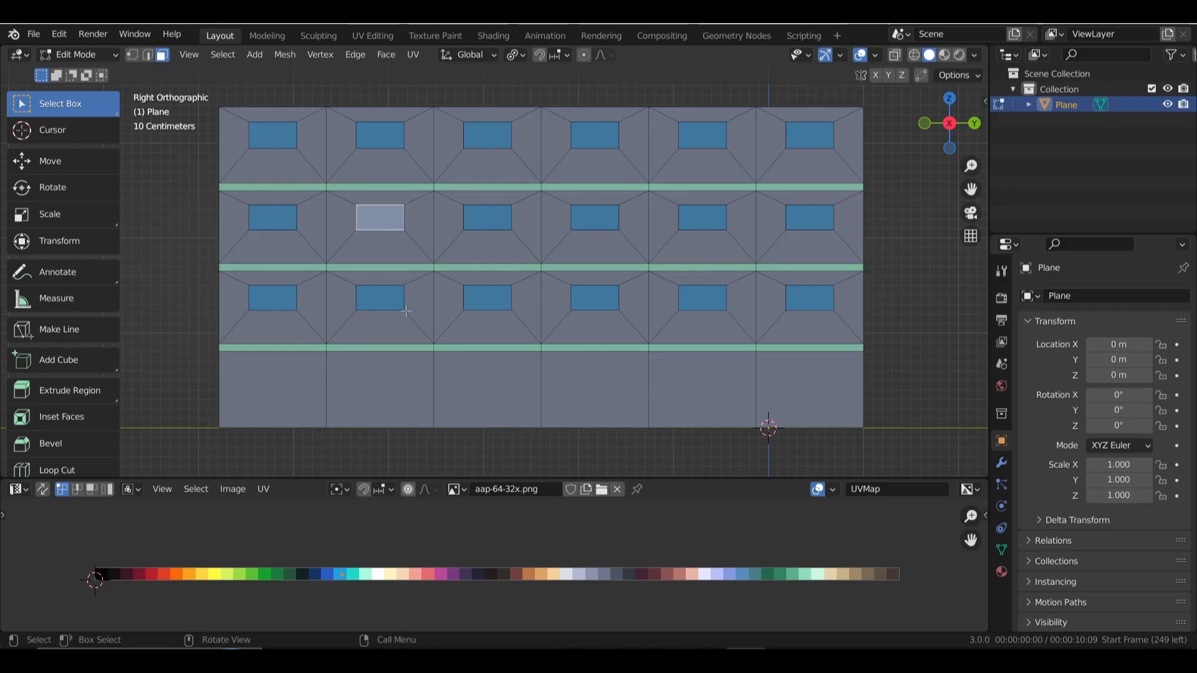
pyautogui.hotkey('ctrl', 'z')
# Duplicate the eighteen recessed window faces and move the copies outward along X, clear of the facade.
pyautogui.moveTo(415, 311); pyautogui.dragTo(638, 278, button='middle')
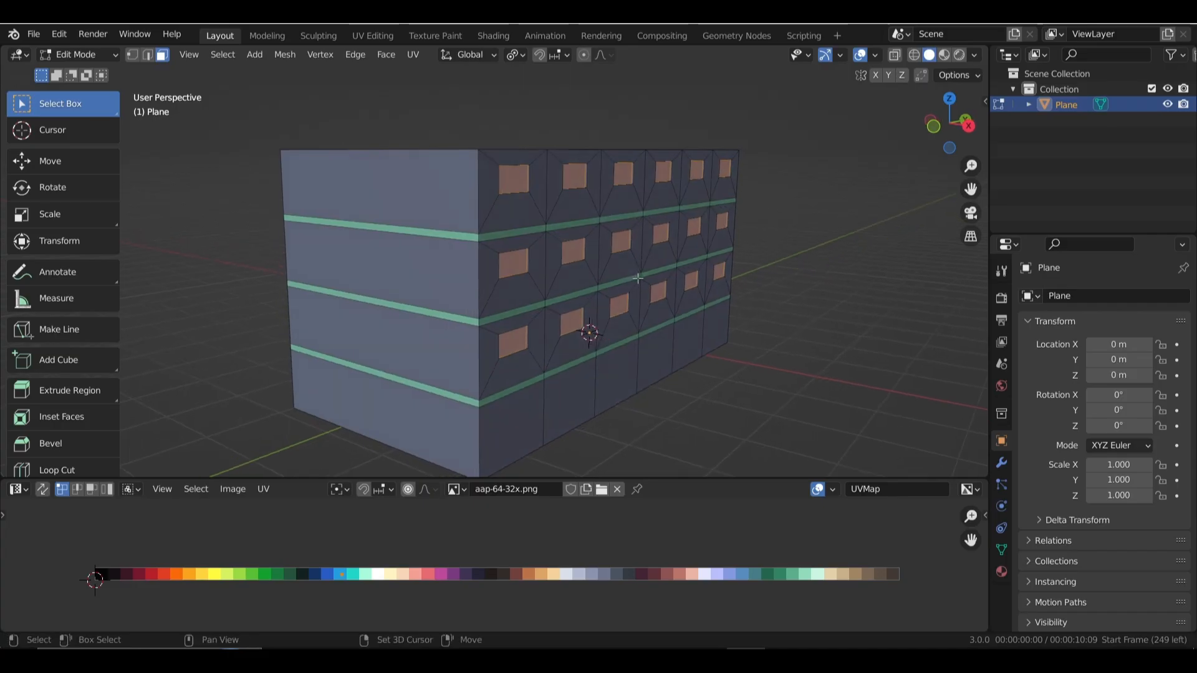
pyautogui.hotkey('shift', 'd')
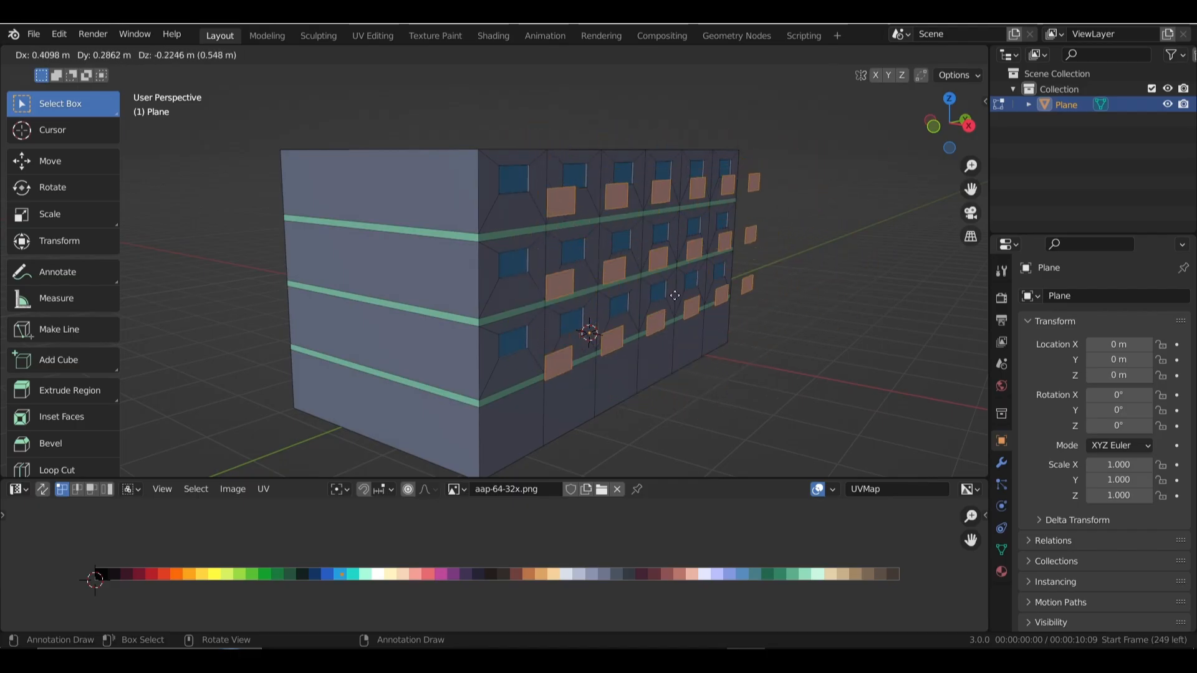
pyautogui.press('x')
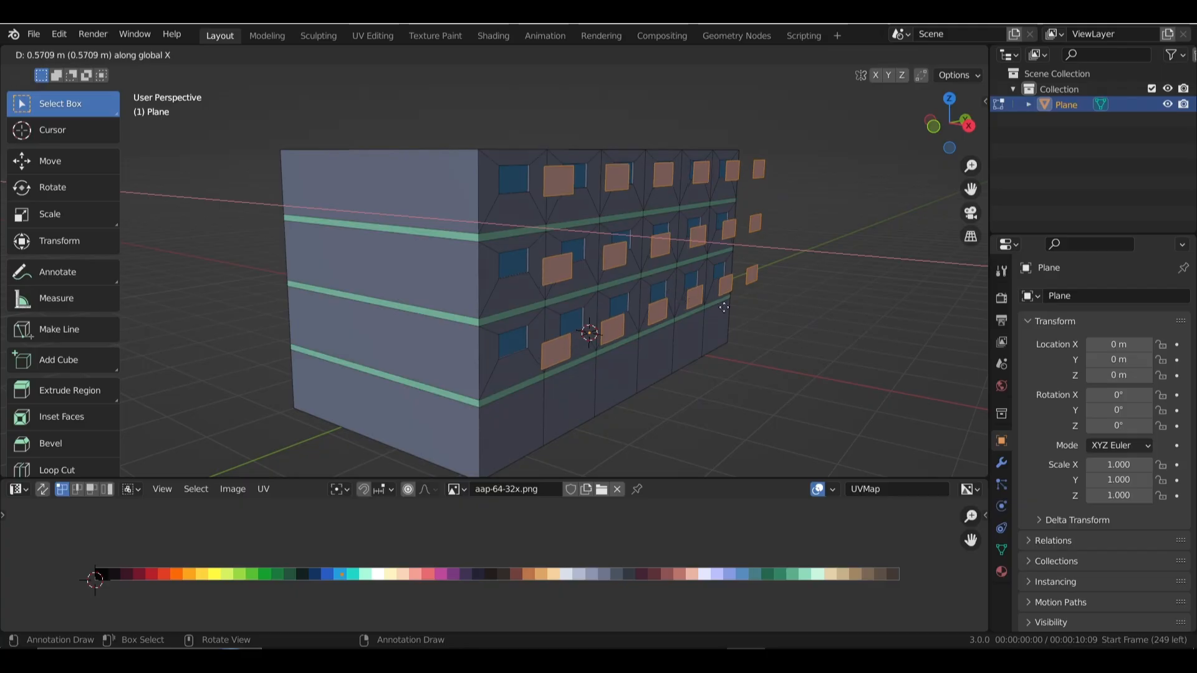
pyautogui.click(826, 332)
pyautogui.moveTo(825, 332); pyautogui.dragTo(728, 290, button='middle')
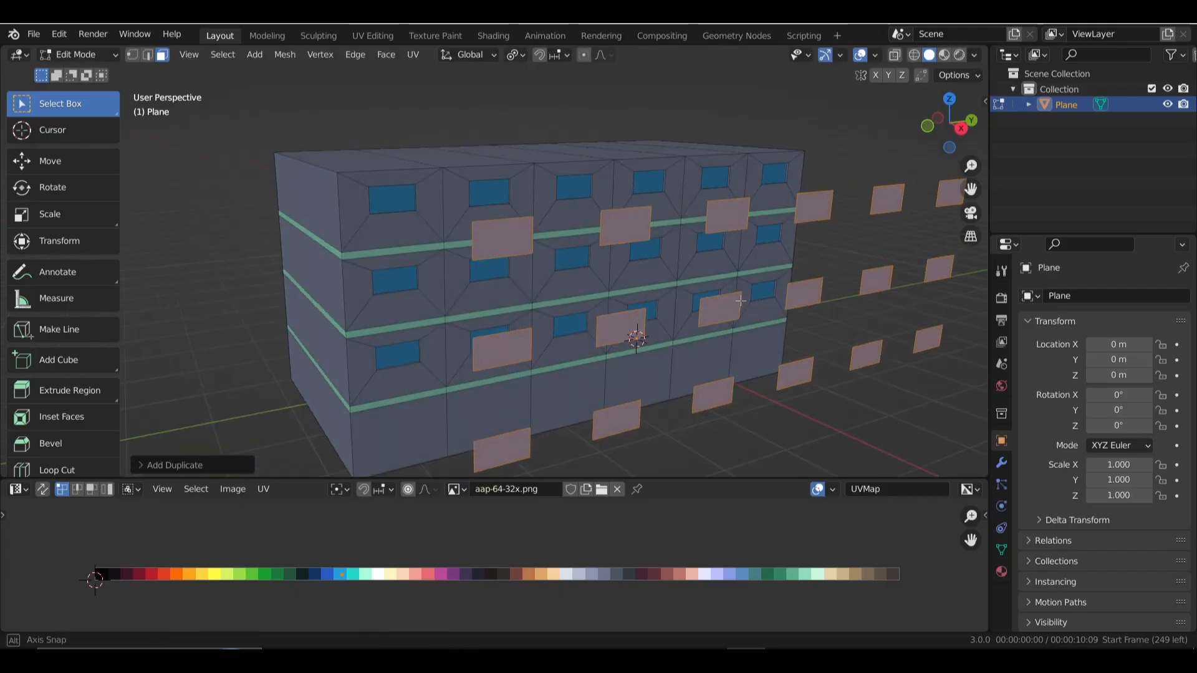
pyautogui.scroll(-3, 728, 291)
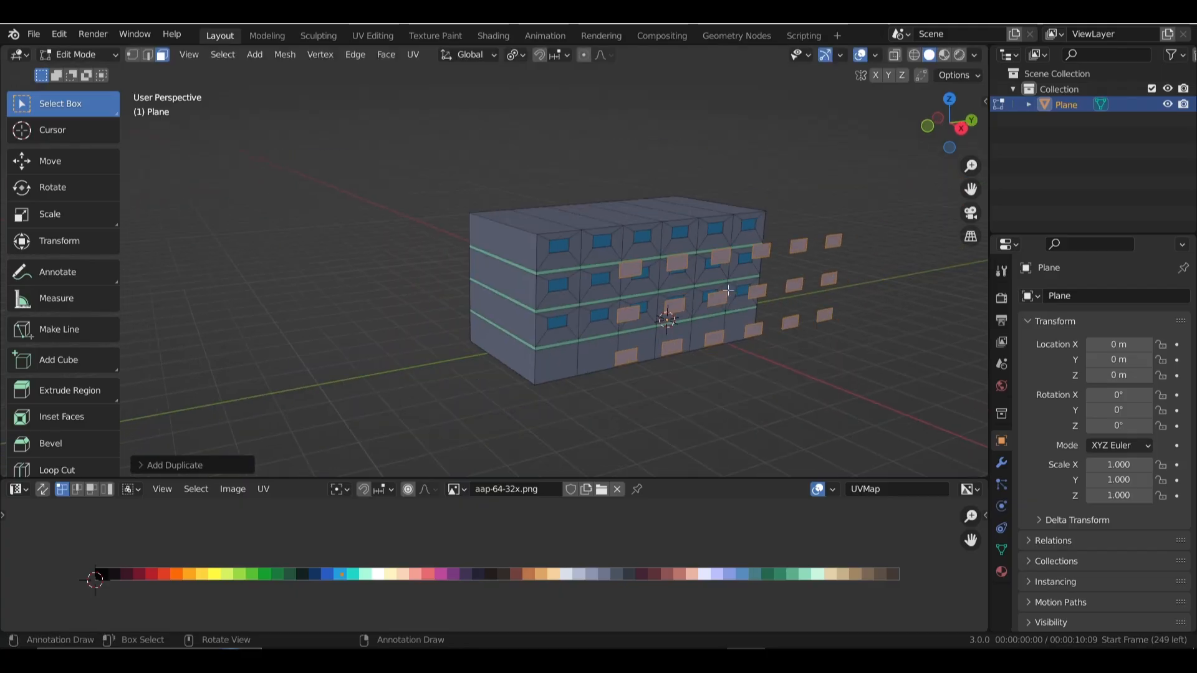
pyautogui.press('KP_3')
pyautogui.press('g')
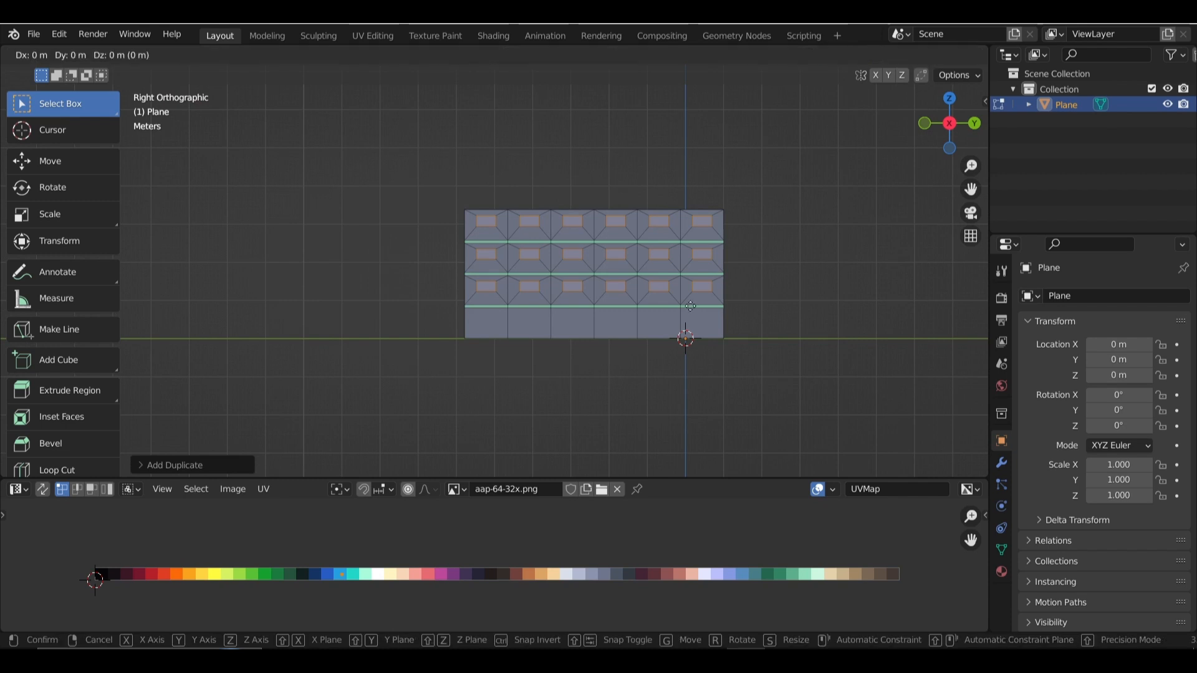
pyautogui.press('y')
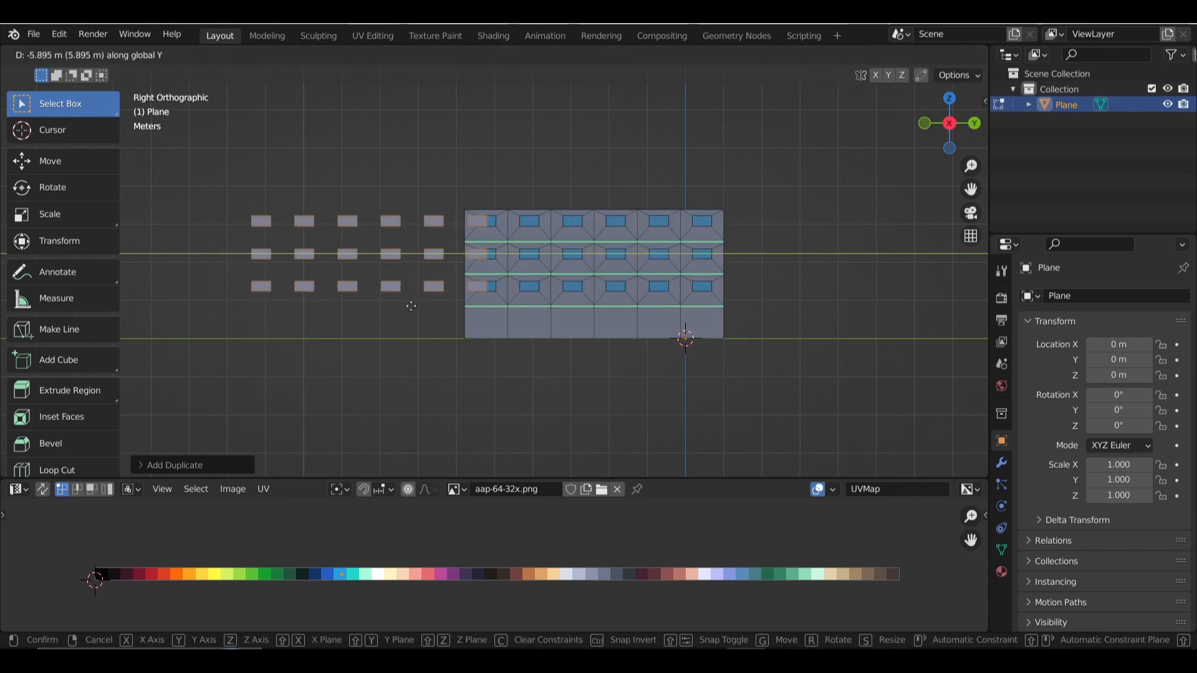
pyautogui.click(687, 306)
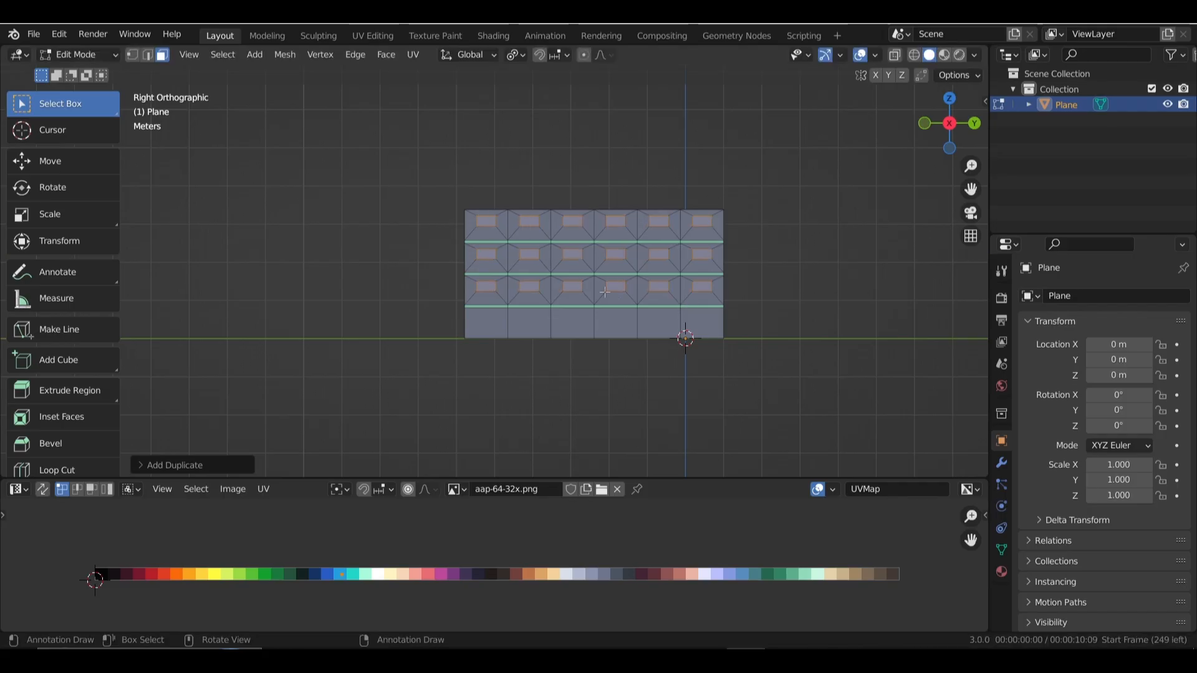
# Move the duplicated window faces back along X until they sit against the windowed facade.
pyautogui.moveTo(688, 306); pyautogui.dragTo(743, 358, button='middle')
pyautogui.press('g')
pyautogui.press('x')
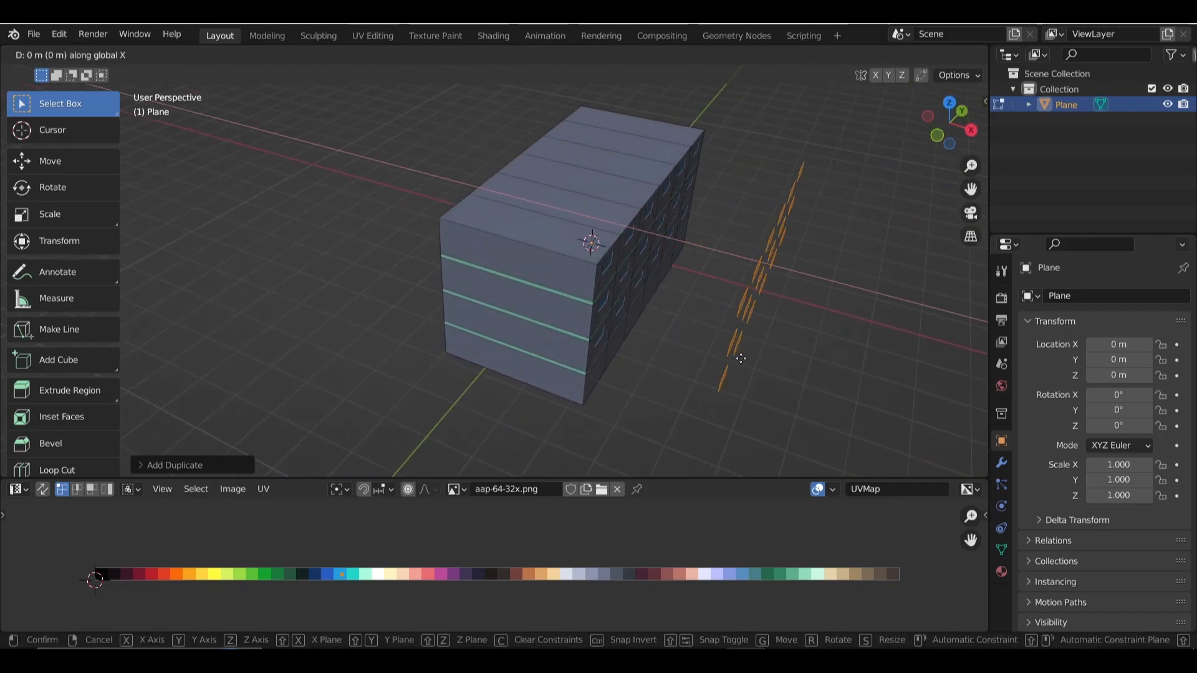
pyautogui.click(632, 336)
pyautogui.moveTo(632, 336); pyautogui.dragTo(552, 307, button='middle')
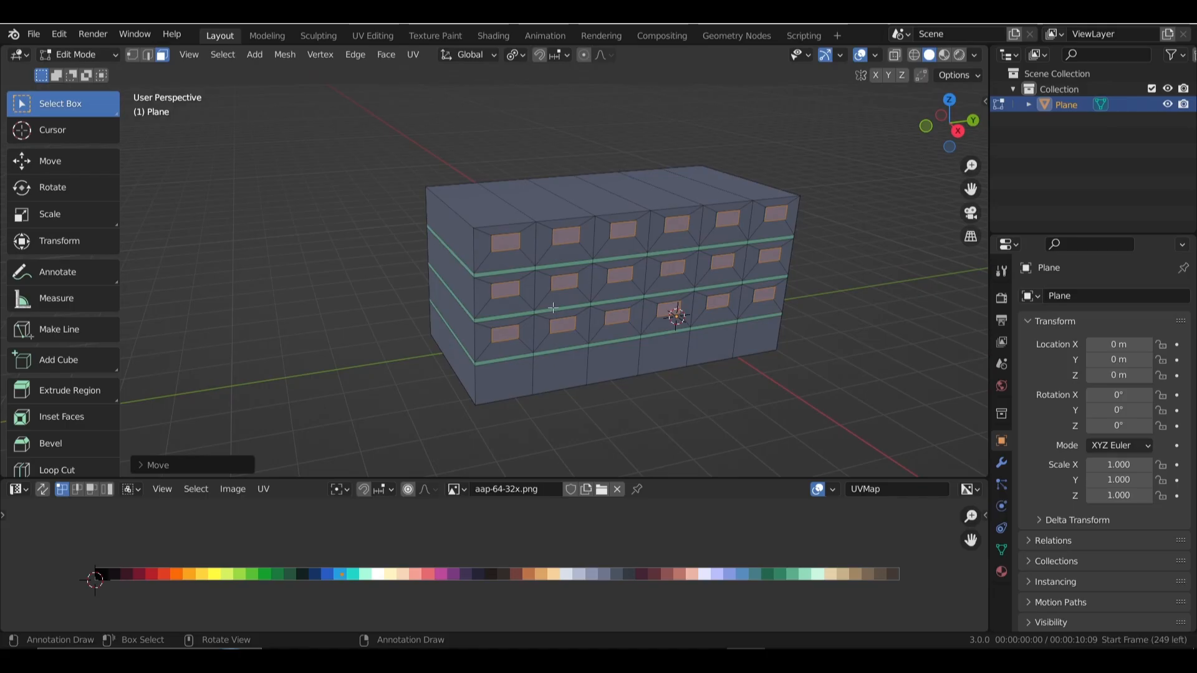
# Scale the duplicated window faces along Z into narrow horizontal strips across the middle of each window.
pyautogui.press('KP_3')
pyautogui.scroll(3, 579, 300)
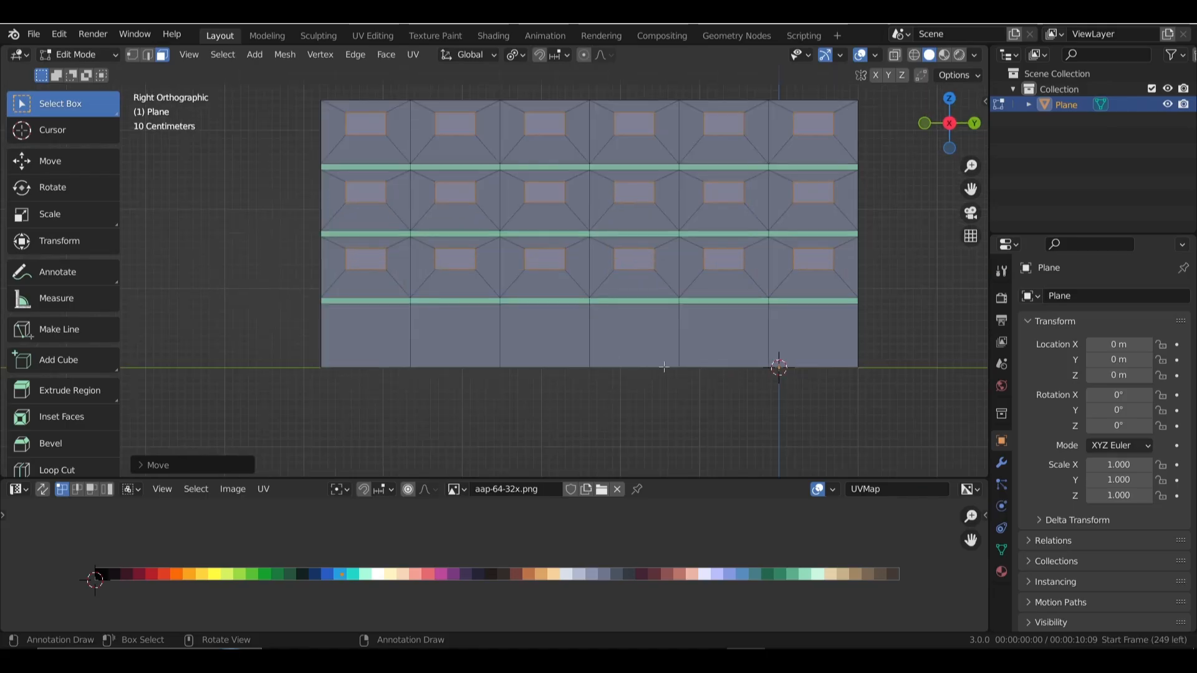
pyautogui.press('s')
pyautogui.press('z')
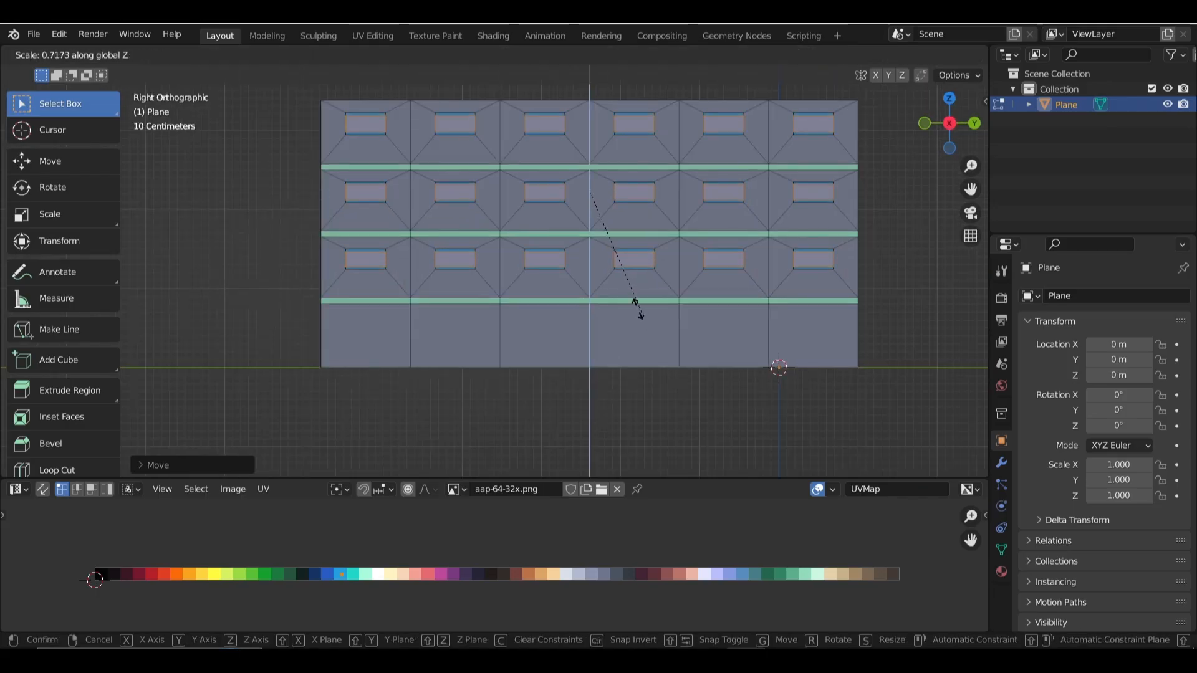
pyautogui.click(606, 251)
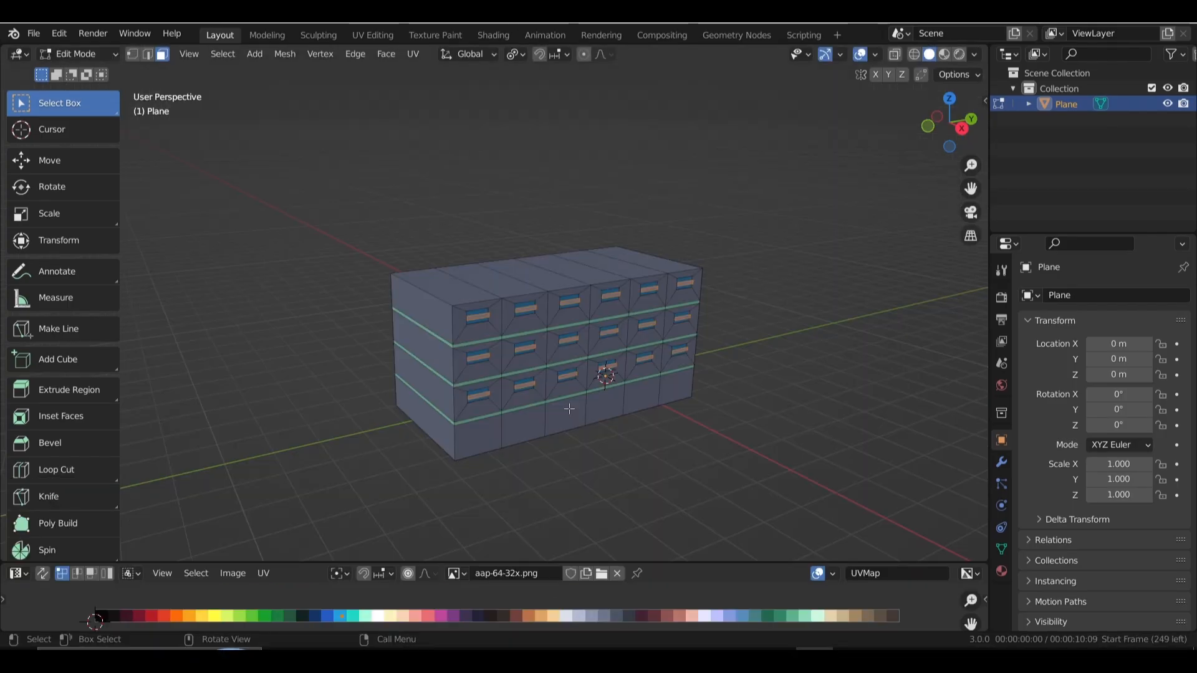
# Duplicate a bottom face of the building in place and stretch the copy along Y to about the building's full length.
pyautogui.moveTo(561, 386); pyautogui.dragTo(553, 340, button='middle')
pyautogui.click(524, 304)
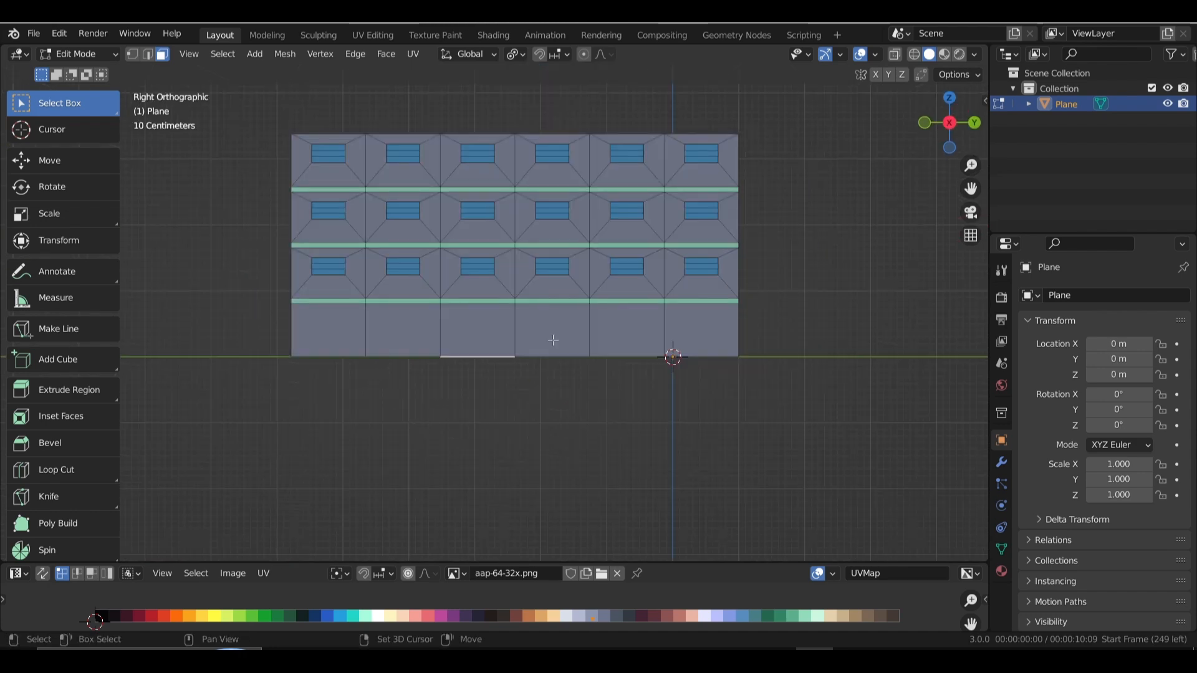
pyautogui.hotkey('shift', 'd')
pyautogui.press('Escape')
pyautogui.press('s')
pyautogui.press('x')
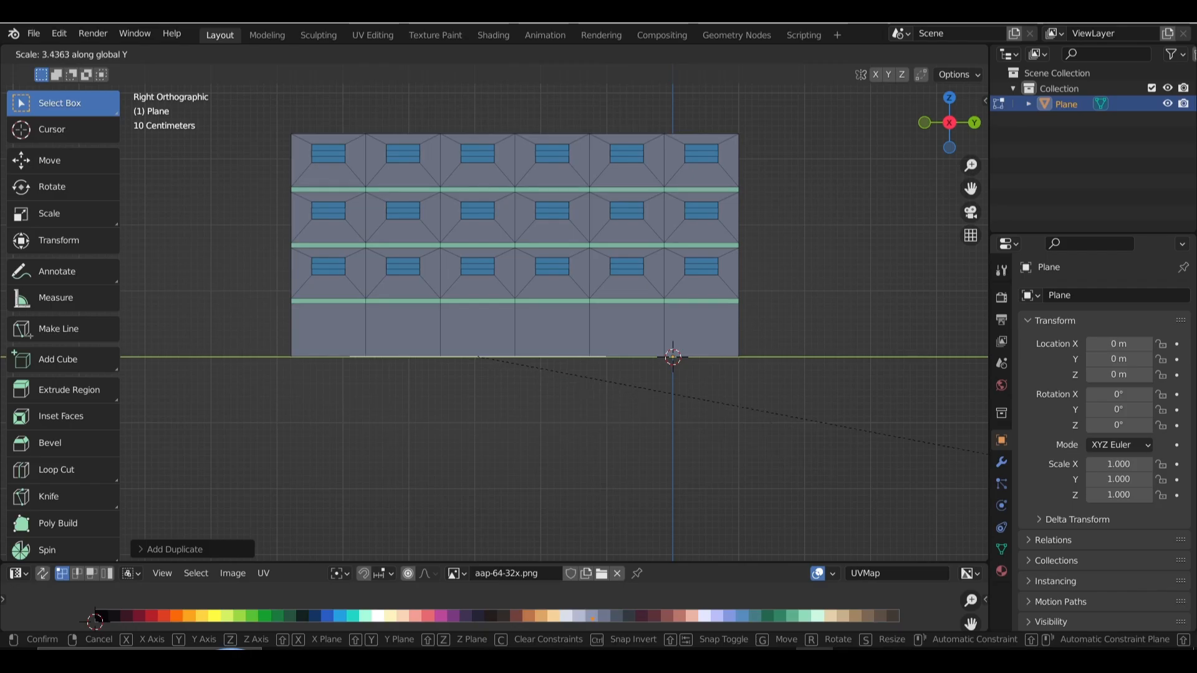
pyautogui.click(492, 473)
# Centre the stretched bottom face under the building along Y and scale it up to extend past both ends.
pyautogui.press('g')
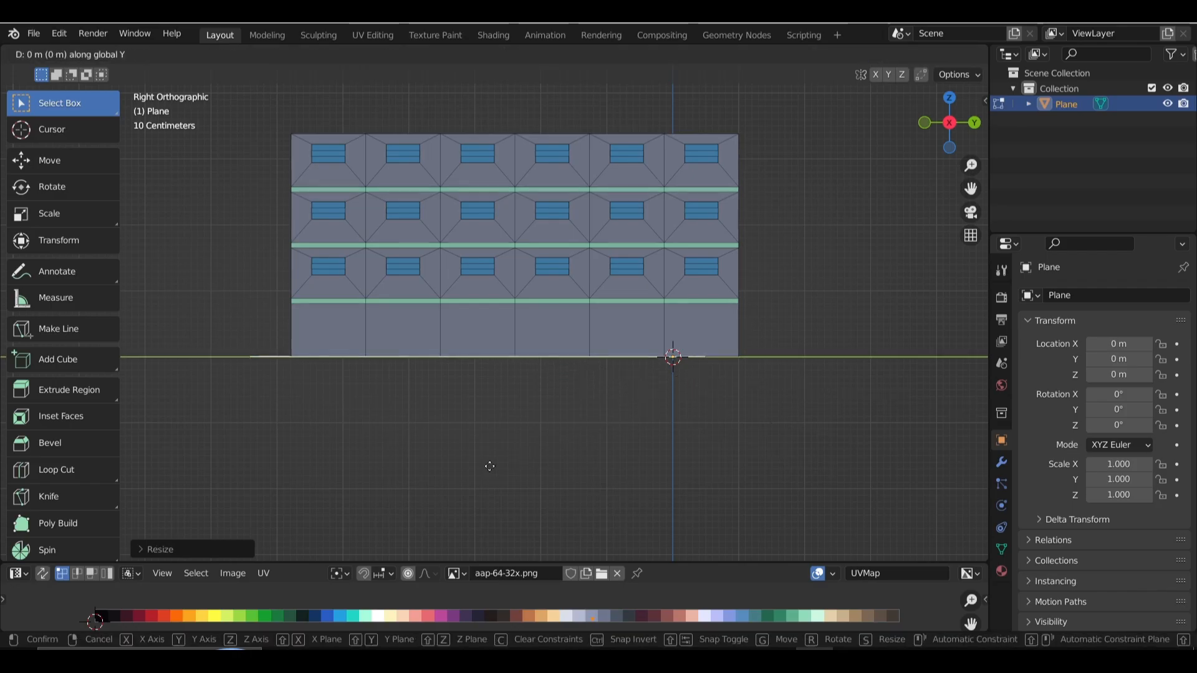
pyautogui.press('y')
pyautogui.click(522, 463)
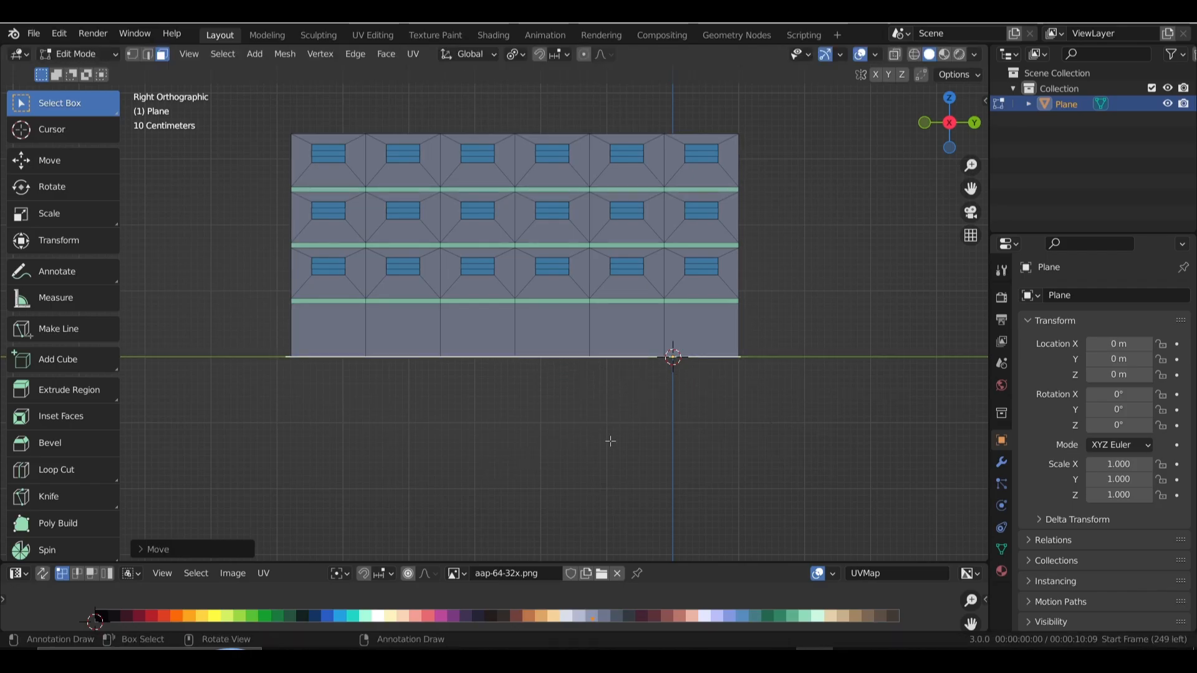
pyautogui.press('s')
pyautogui.click(509, 363)
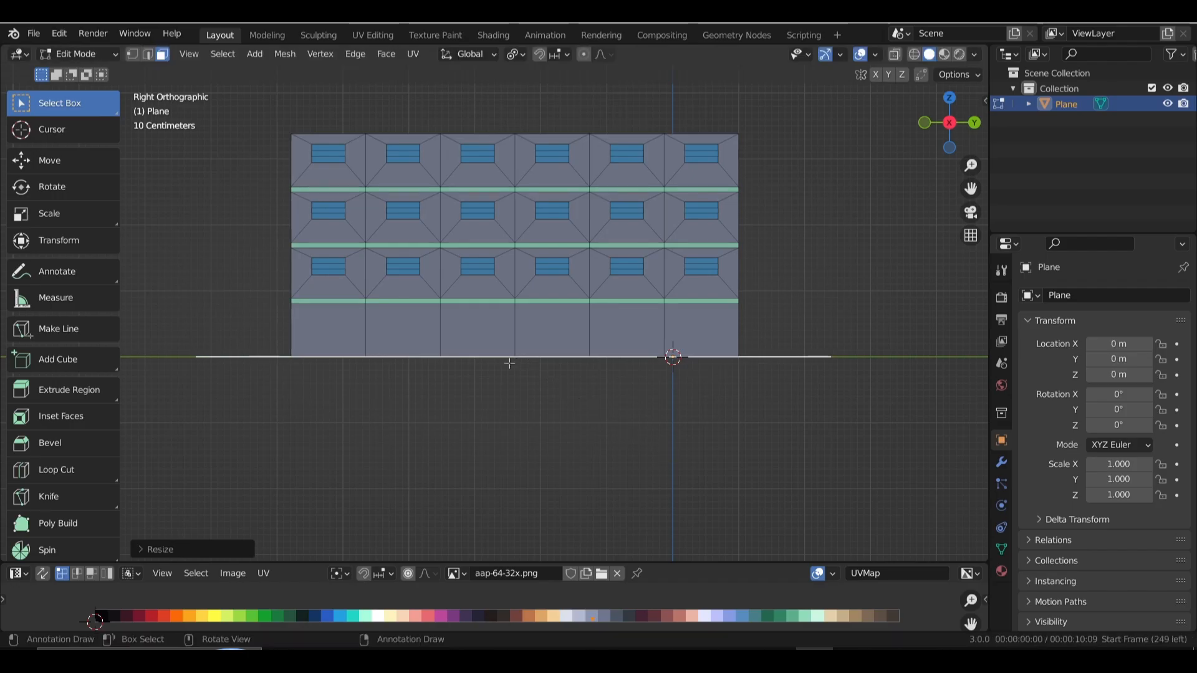
# Widen the base plane beyond the building's long sides and extrude it downward about 0.2 m into a slab.
pyautogui.moveTo(509, 363); pyautogui.dragTo(632, 391, button='middle')
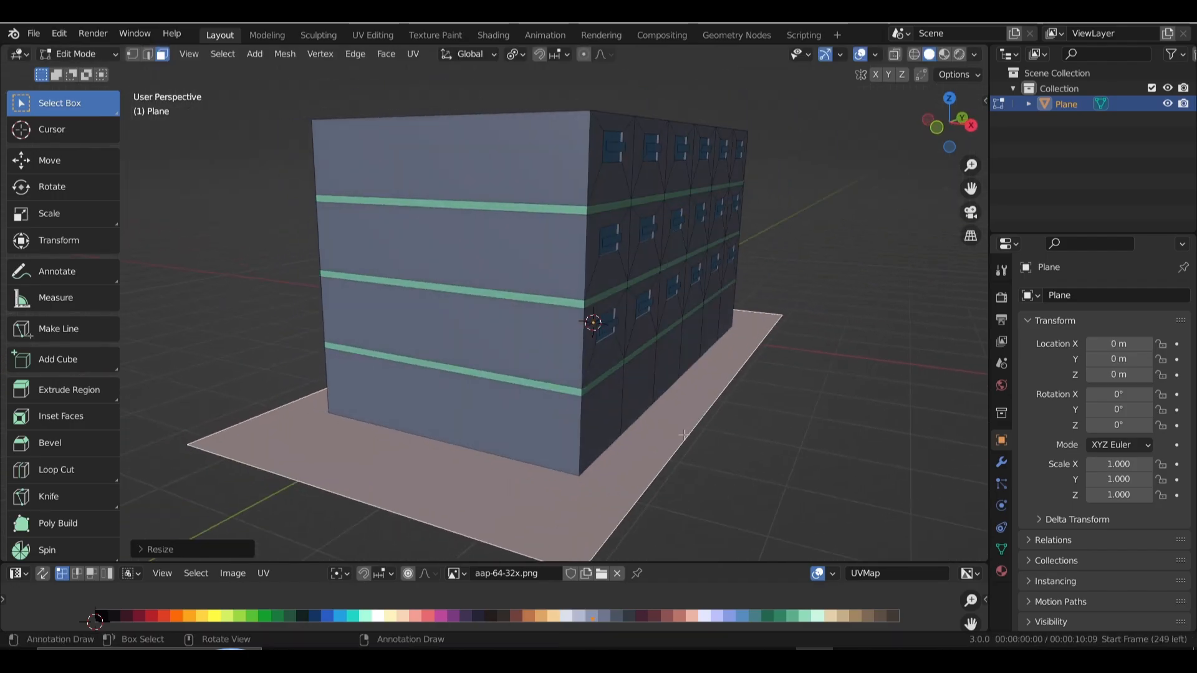
pyautogui.press('s')
pyautogui.click(722, 442)
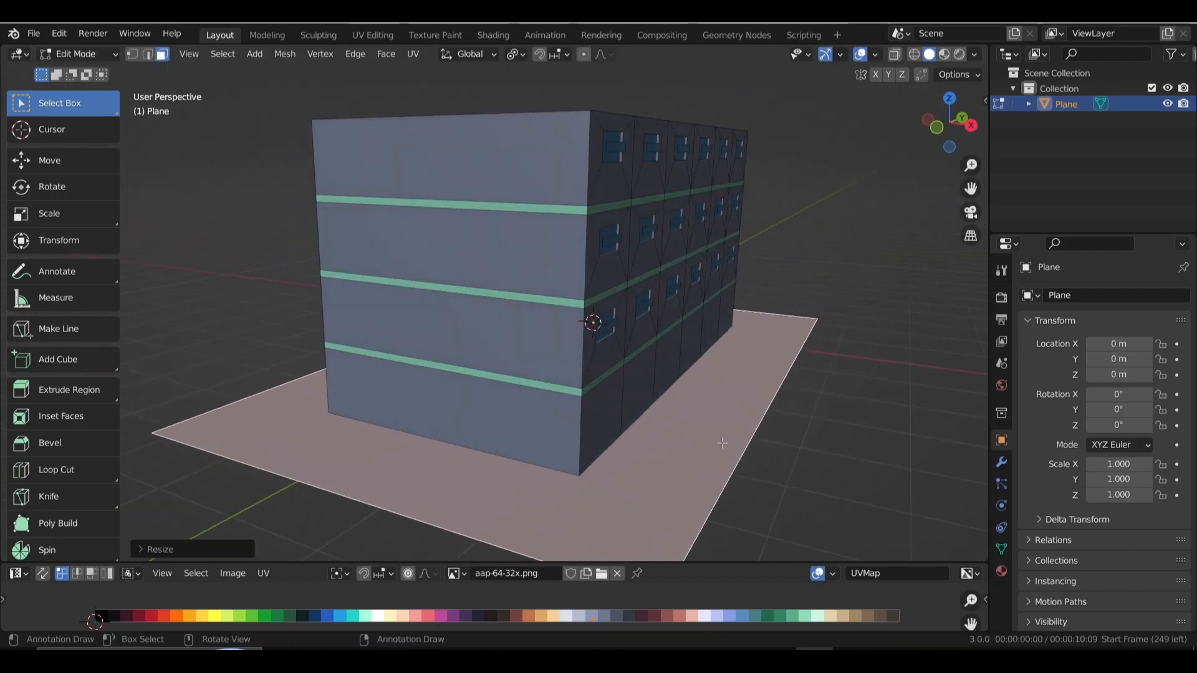
pyautogui.press('e')
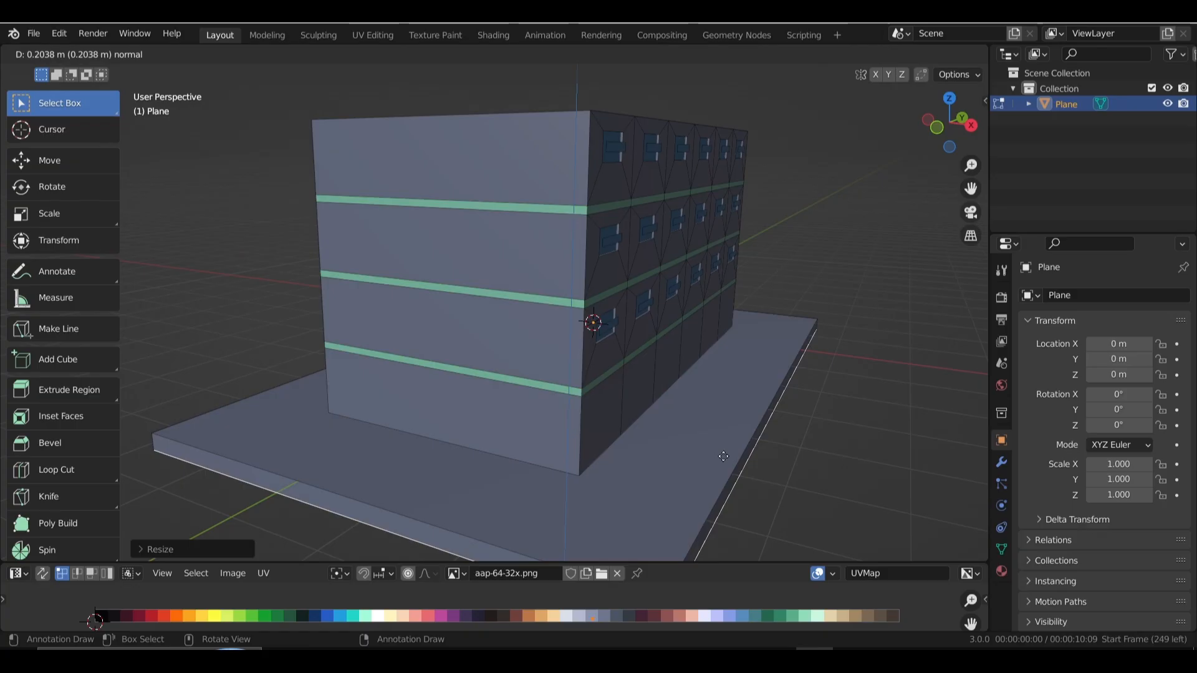
pyautogui.click(723, 456)
# Select all eighteen segments of the three green floor bands on the windowed facade.
pyautogui.moveTo(820, 317); pyautogui.dragTo(604, 280, button='middle')
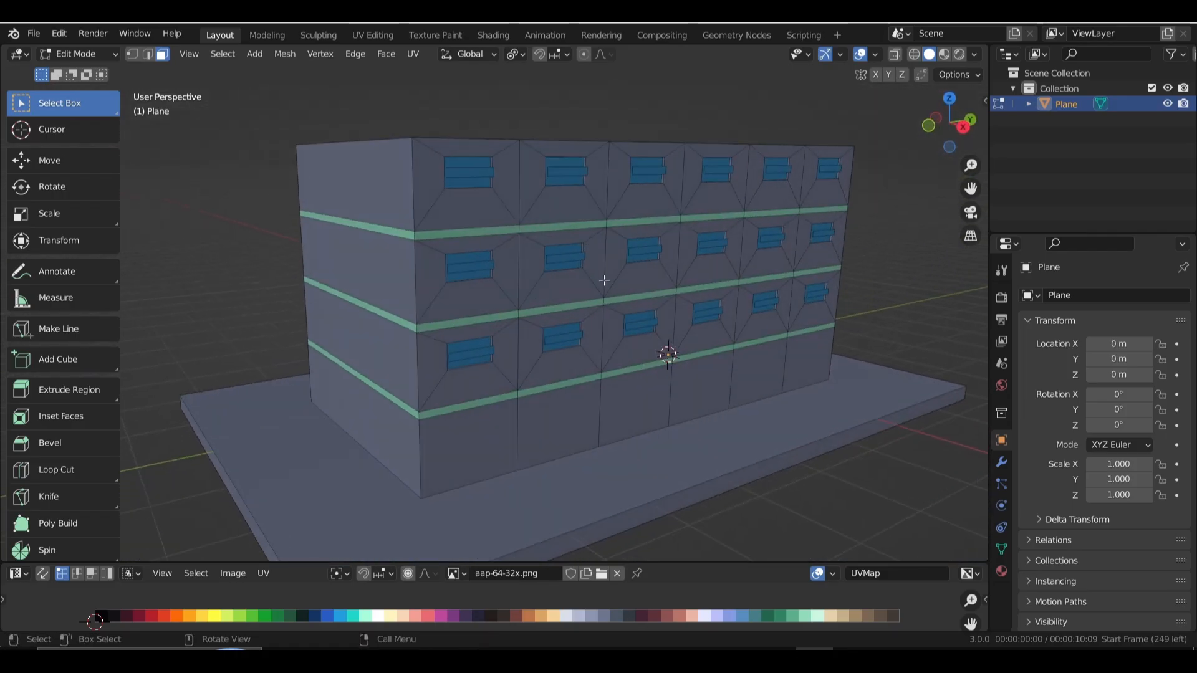
pyautogui.click(469, 322)
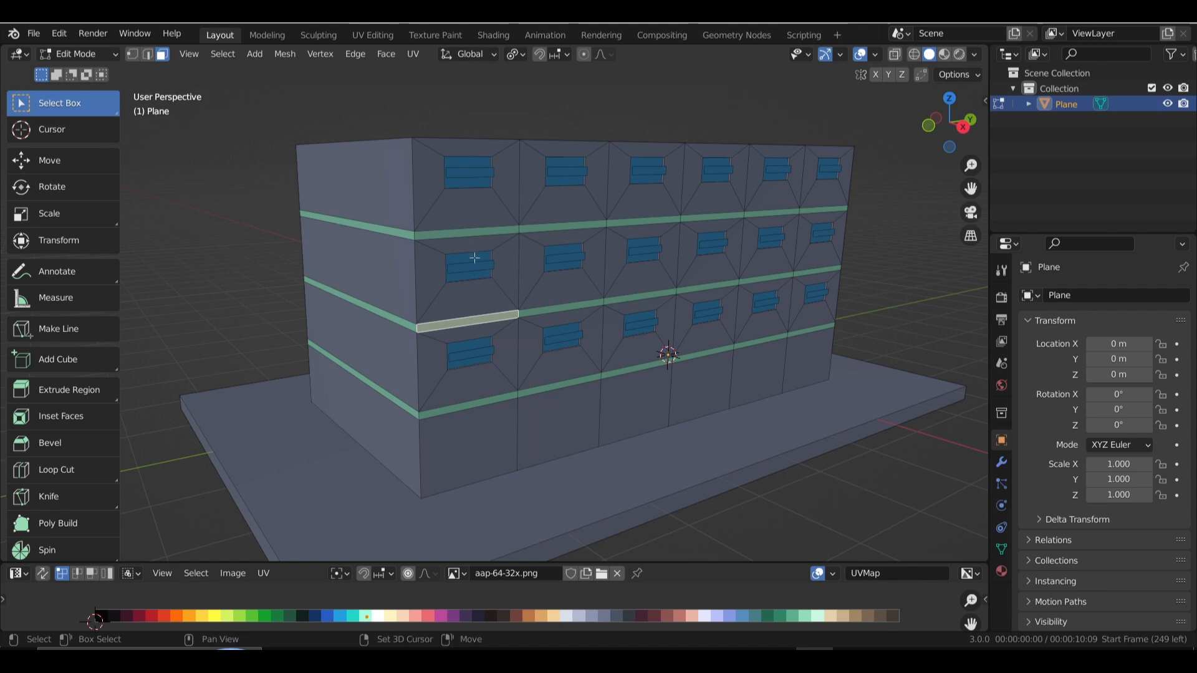
pyautogui.keyDown('shift'); pyautogui.click(483, 230); pyautogui.keyUp('shift')
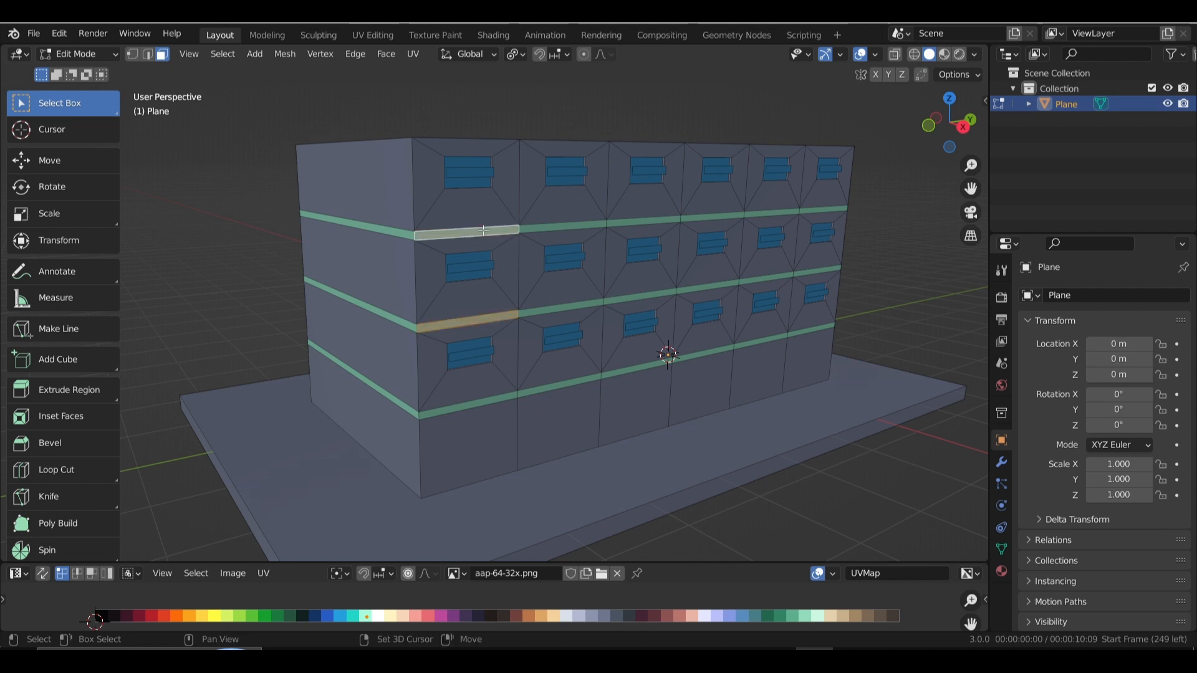
pyautogui.keyDown('shift'); pyautogui.click(574, 226); pyautogui.keyUp('shift')
pyautogui.keyDown('shift'); pyautogui.click(595, 310); pyautogui.keyUp('shift')
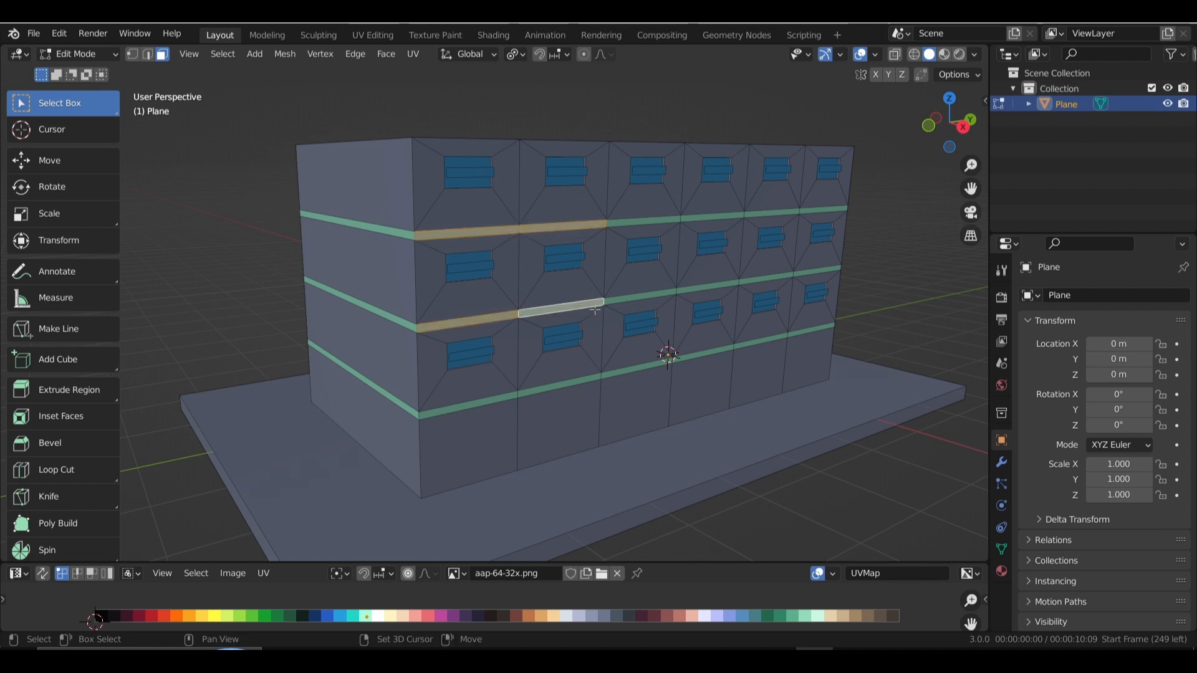
pyautogui.keyDown('shift'); pyautogui.click(636, 298); pyautogui.keyUp('shift')
pyautogui.keyDown('shift'); pyautogui.click(651, 223); pyautogui.keyUp('shift')
pyautogui.keyDown('shift'); pyautogui.click(717, 214); pyautogui.keyUp('shift')
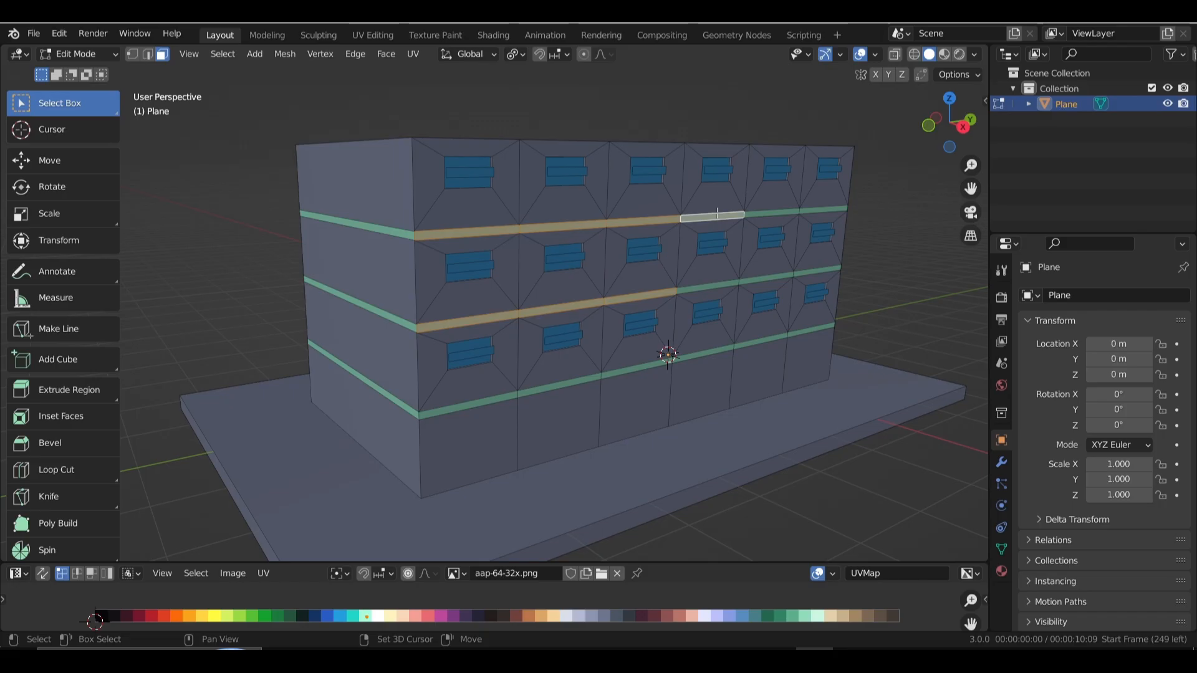
pyautogui.keyDown('shift'); pyautogui.click(721, 284); pyautogui.keyUp('shift')
pyautogui.keyDown('shift'); pyautogui.click(763, 277); pyautogui.keyUp('shift')
pyautogui.keyDown('shift'); pyautogui.click(774, 212); pyautogui.keyUp('shift')
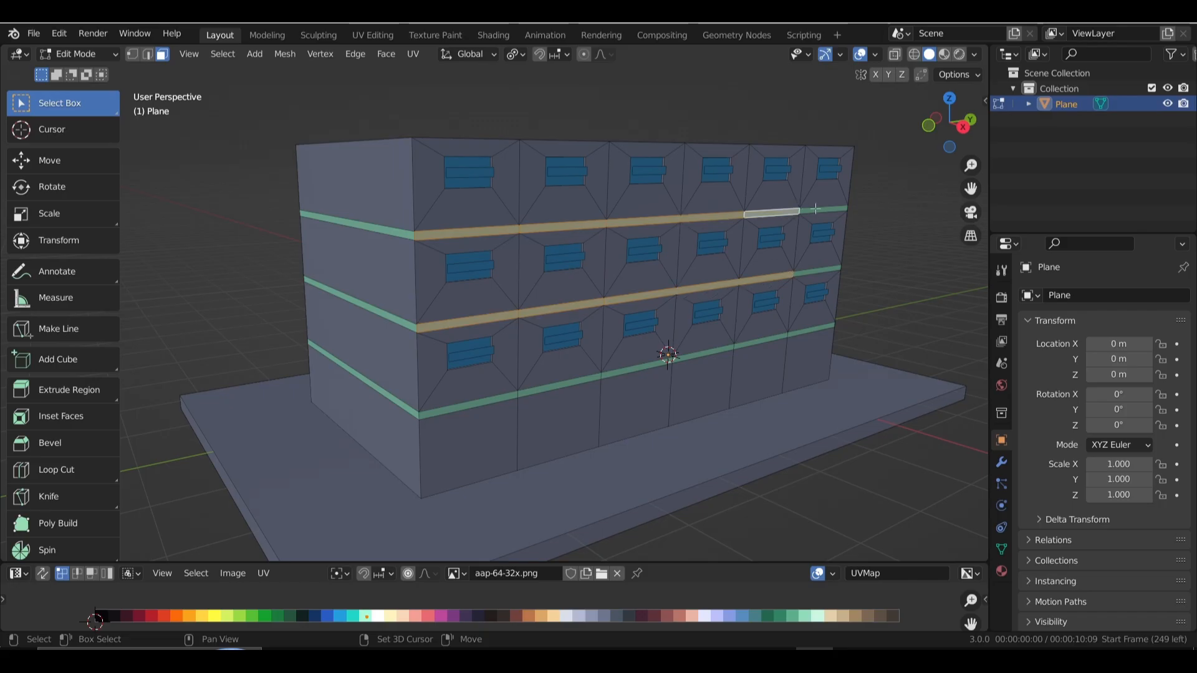
pyautogui.keyDown('shift'); pyautogui.click(830, 210); pyautogui.keyUp('shift')
pyautogui.keyDown('shift'); pyautogui.click(822, 271); pyautogui.keyUp('shift')
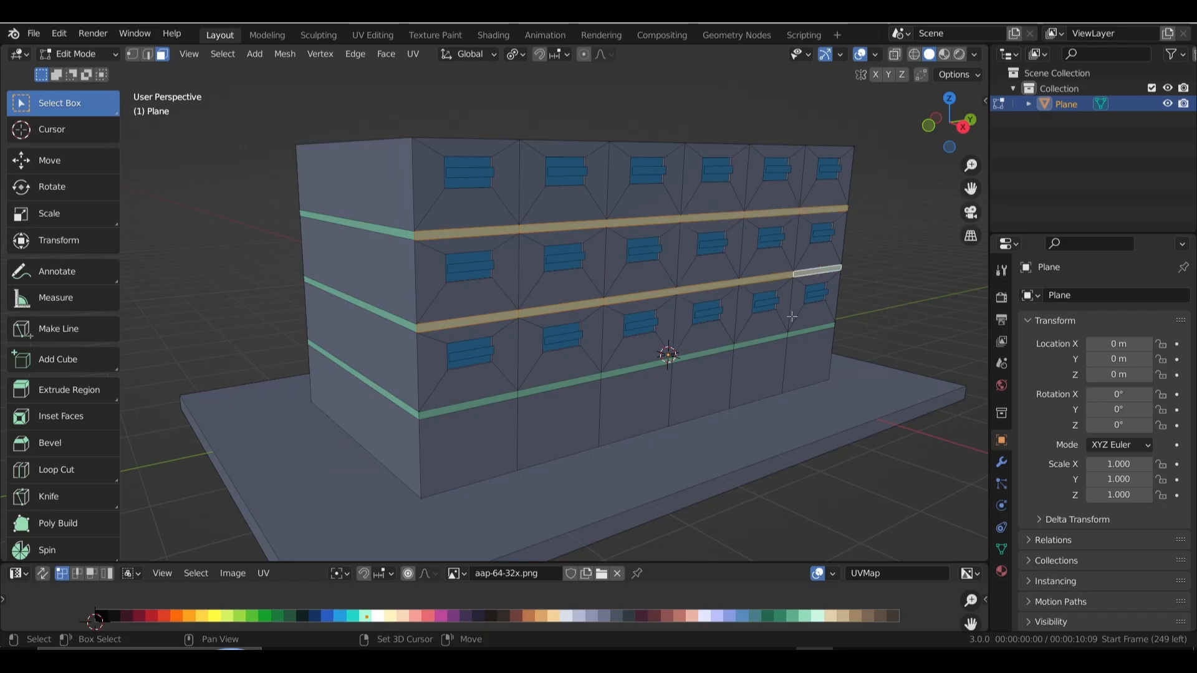
pyautogui.keyDown('shift'); pyautogui.click(511, 393); pyautogui.keyUp('shift')
pyautogui.keyDown('shift'); pyautogui.click(561, 385); pyautogui.keyUp('shift')
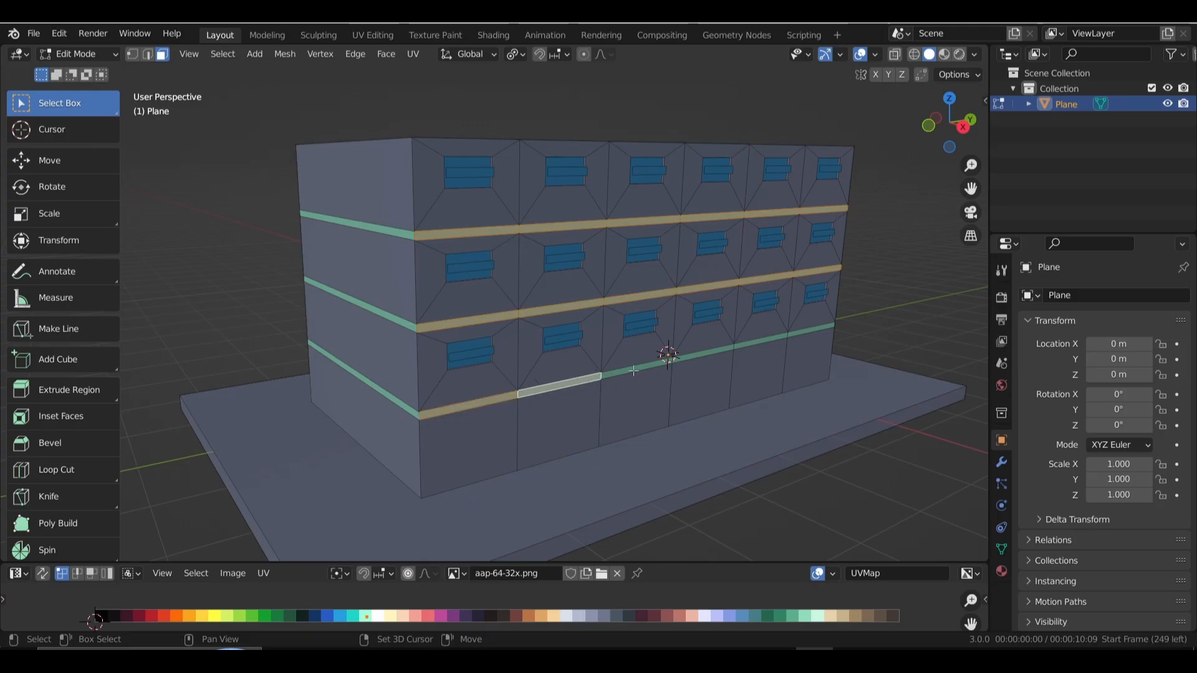
pyautogui.keyDown('shift'); pyautogui.click(633, 369); pyautogui.keyUp('shift')
pyautogui.keyDown('shift'); pyautogui.click(696, 352); pyautogui.keyUp('shift')
pyautogui.keyDown('shift'); pyautogui.click(773, 338); pyautogui.keyUp('shift')
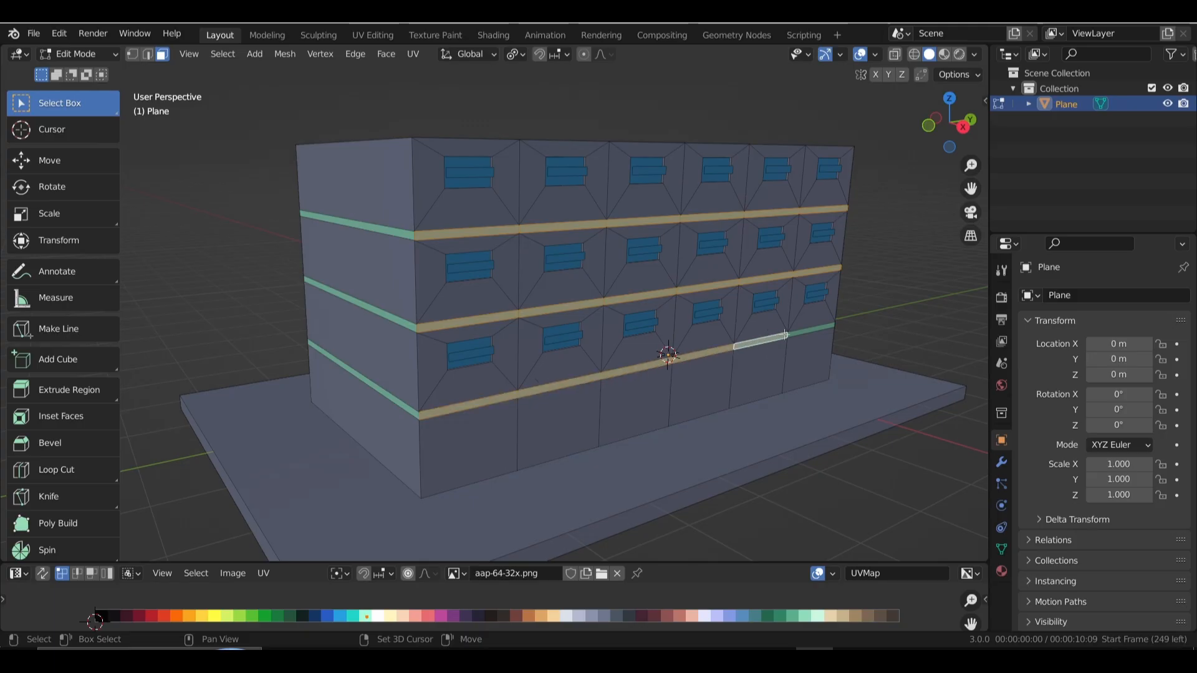
pyautogui.keyDown('shift'); pyautogui.click(805, 330); pyautogui.keyUp('shift')
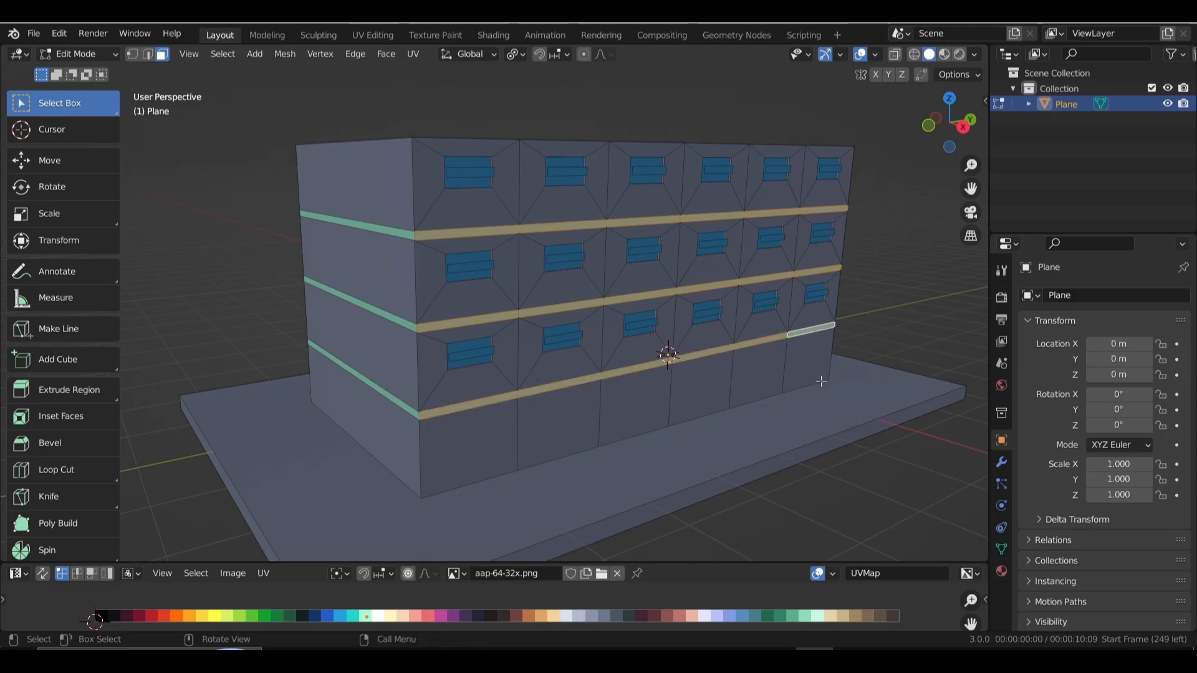
# Inset the selected band faces individually by about 0.009 m and extrude them outward about 0.18 m as ledges.
pyautogui.press('i')
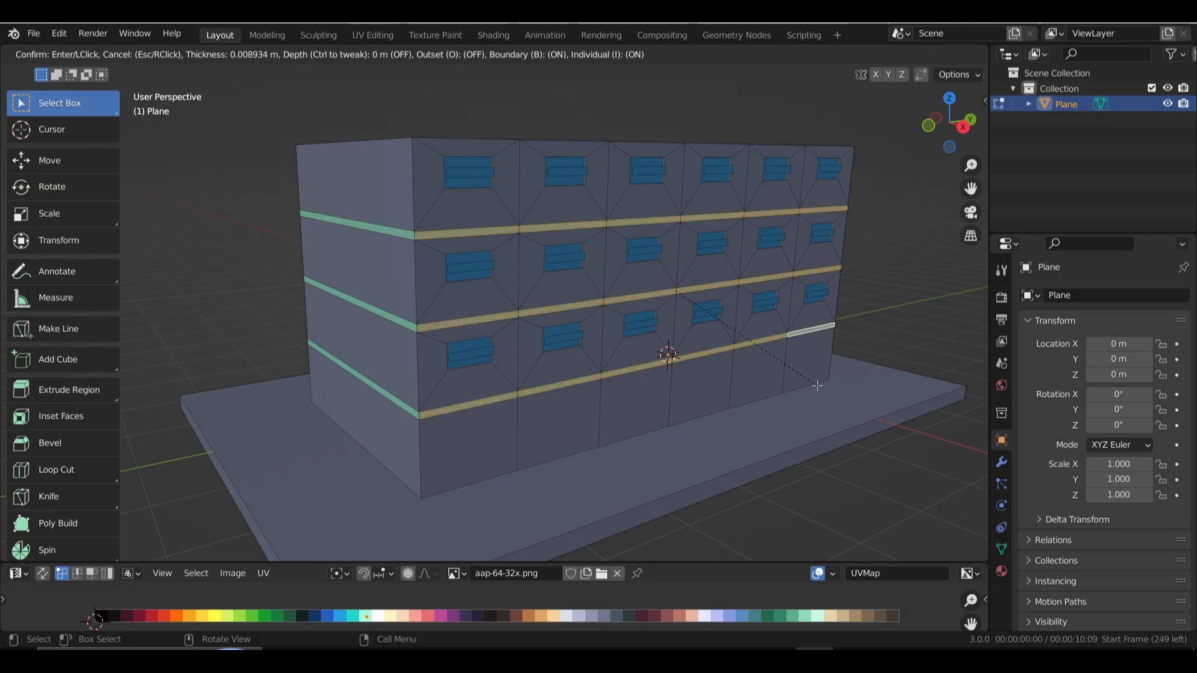
pyautogui.click(817, 382)
pyautogui.moveTo(817, 382); pyautogui.dragTo(704, 318, button='middle')
pyautogui.press('e')
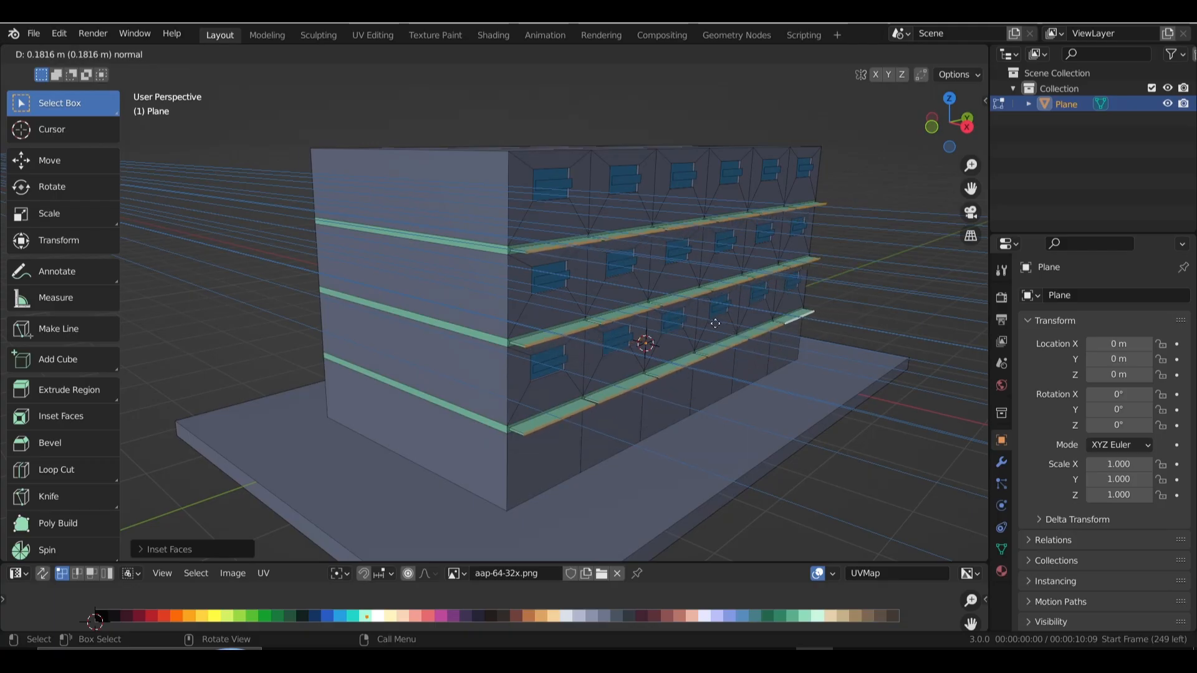
pyautogui.click(715, 324)
# Examine the projecting green ledges, windows and ground-floor panels on the building's windowed facade.
pyautogui.moveTo(386, 271); pyautogui.dragTo(644, 282, button='middle')
pyautogui.press('KP_3')
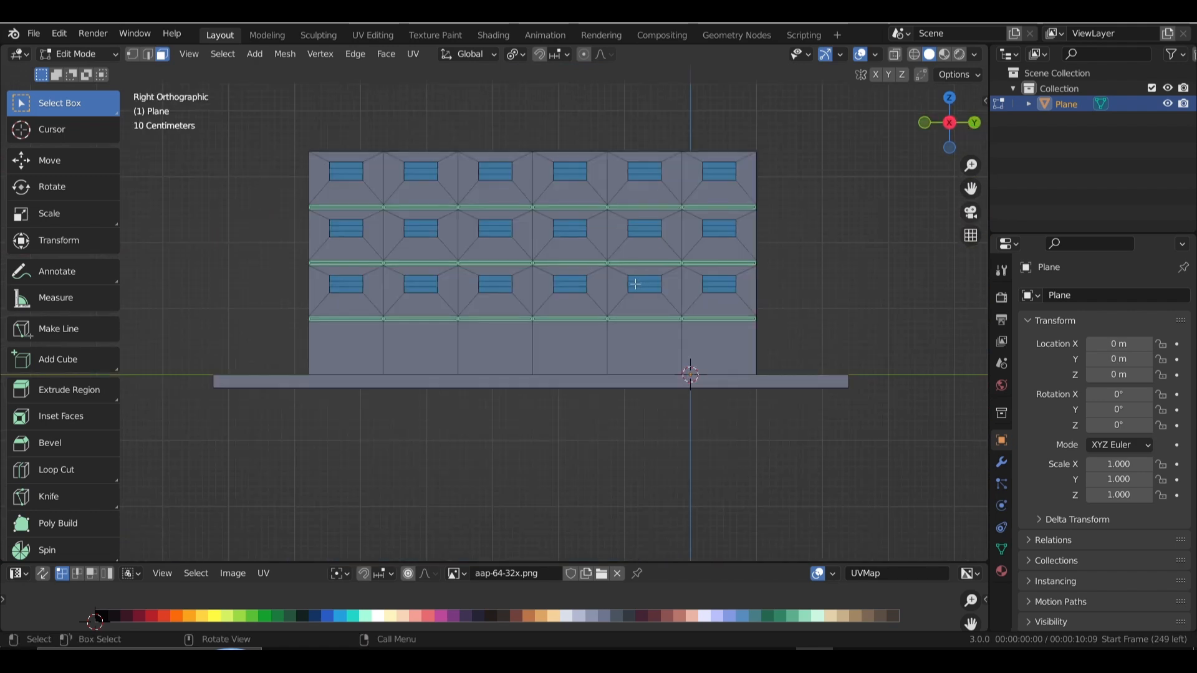
pyautogui.scroll(-3, 645, 285)
pyautogui.scroll(2, 560, 293)
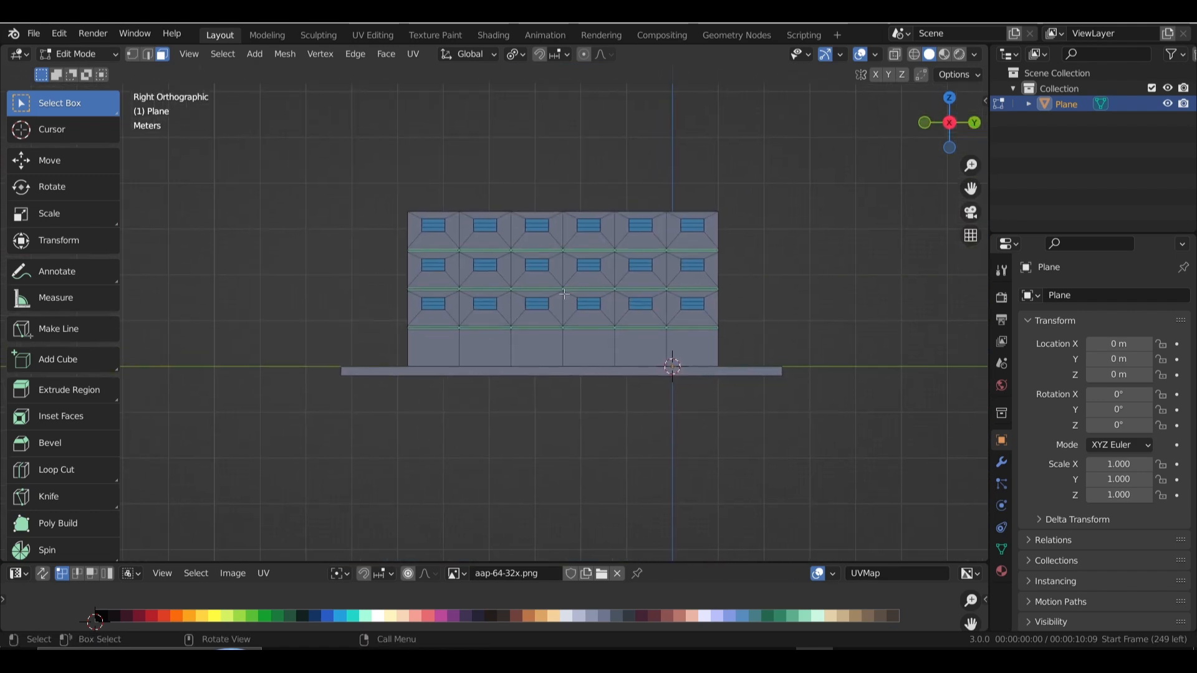
pyautogui.scroll(2, 491, 282)
pyautogui.scroll(4, 399, 215)
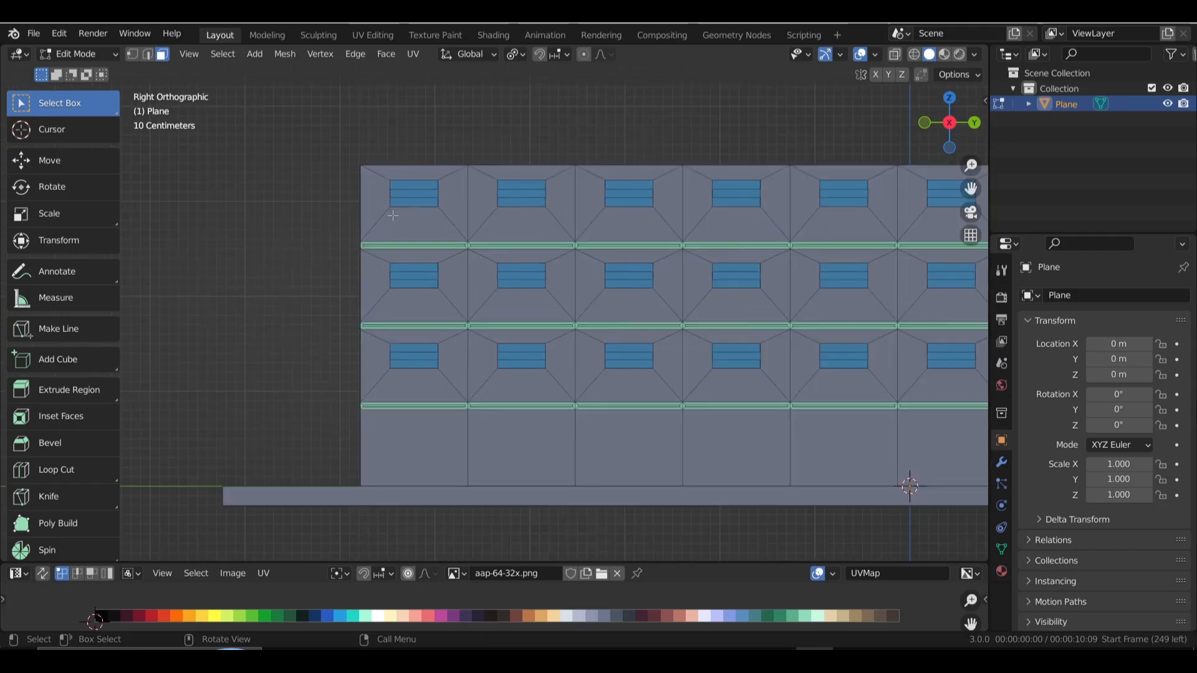
pyautogui.scroll(-2, 447, 212)
pyautogui.keyDown('shift'); pyautogui.moveTo(446, 212); pyautogui.dragTo(468, 207, button='middle'); pyautogui.keyUp('shift')
pyautogui.scroll(-2, 531, 267)
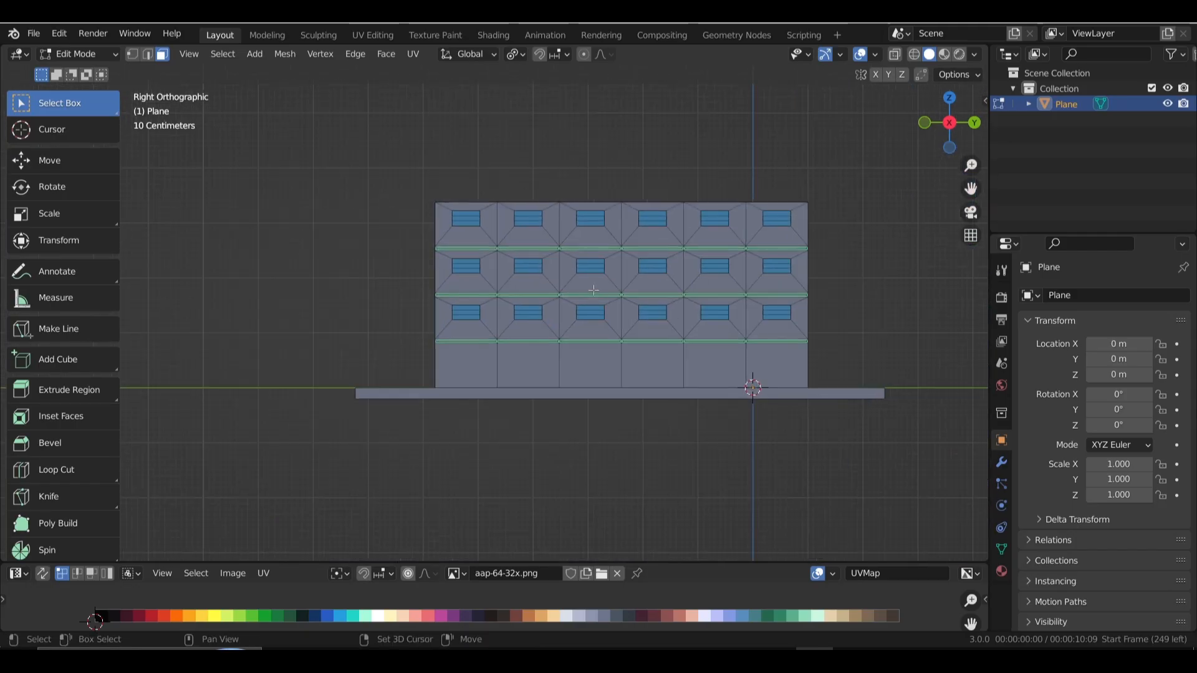
pyautogui.scroll(4, 545, 296)
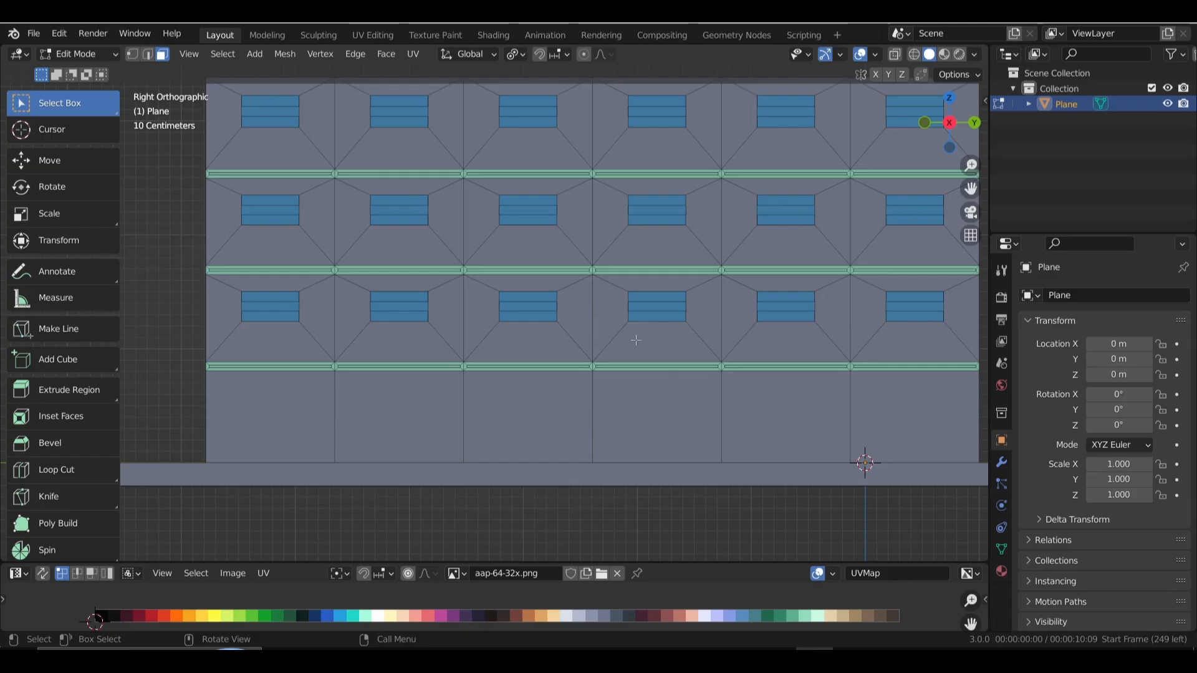
pyautogui.click(608, 321)
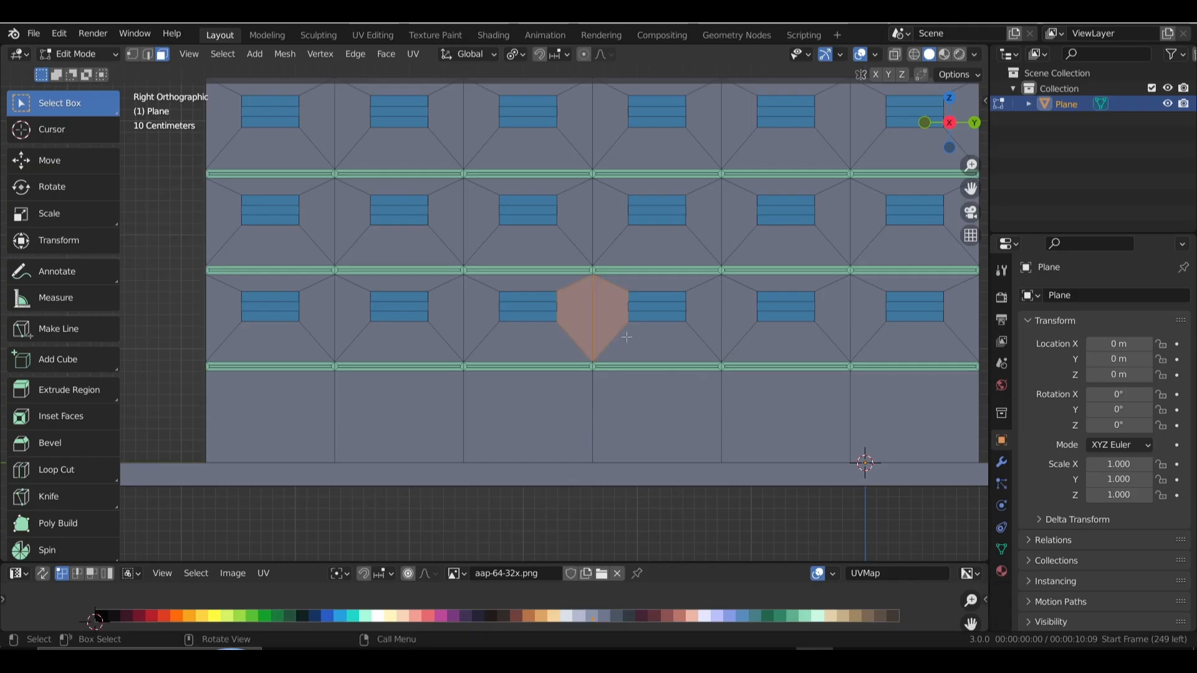
pyautogui.scroll(-3, 626, 337)
pyautogui.click(546, 398)
pyautogui.moveTo(490, 304); pyautogui.dragTo(573, 333, button='middle')
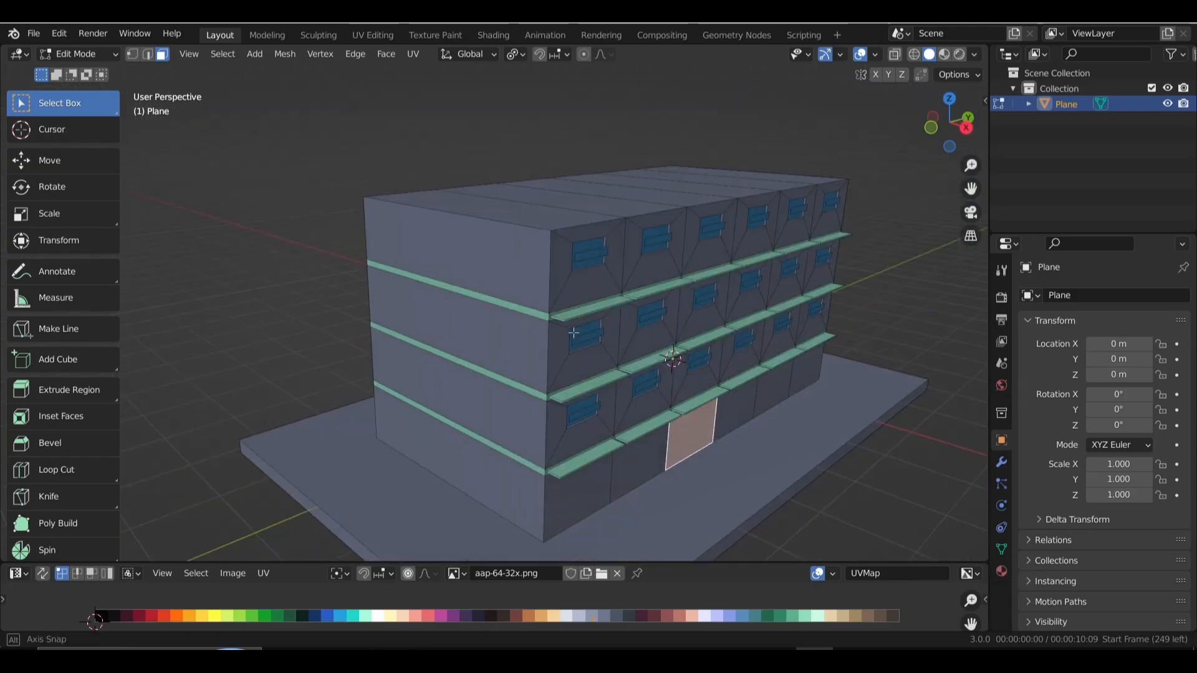
pyautogui.scroll(-4, 573, 333)
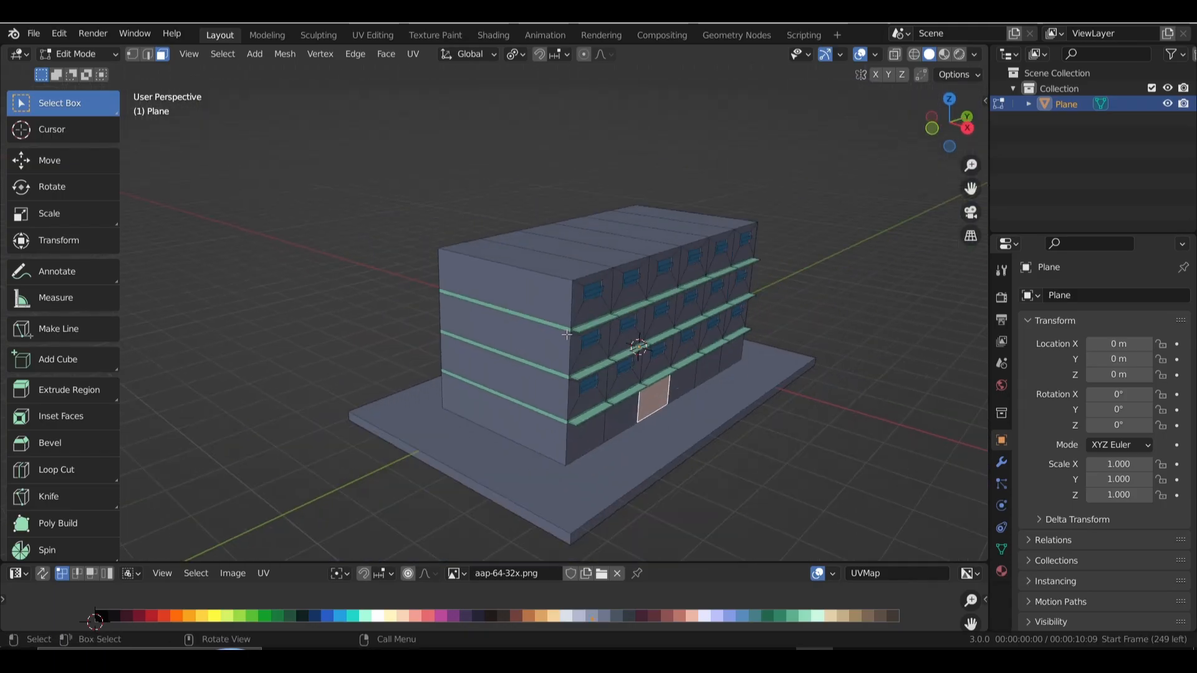
# Return the building to Object Mode and hide it.
pyautogui.click(102, 55)
pyautogui.click(96, 71)
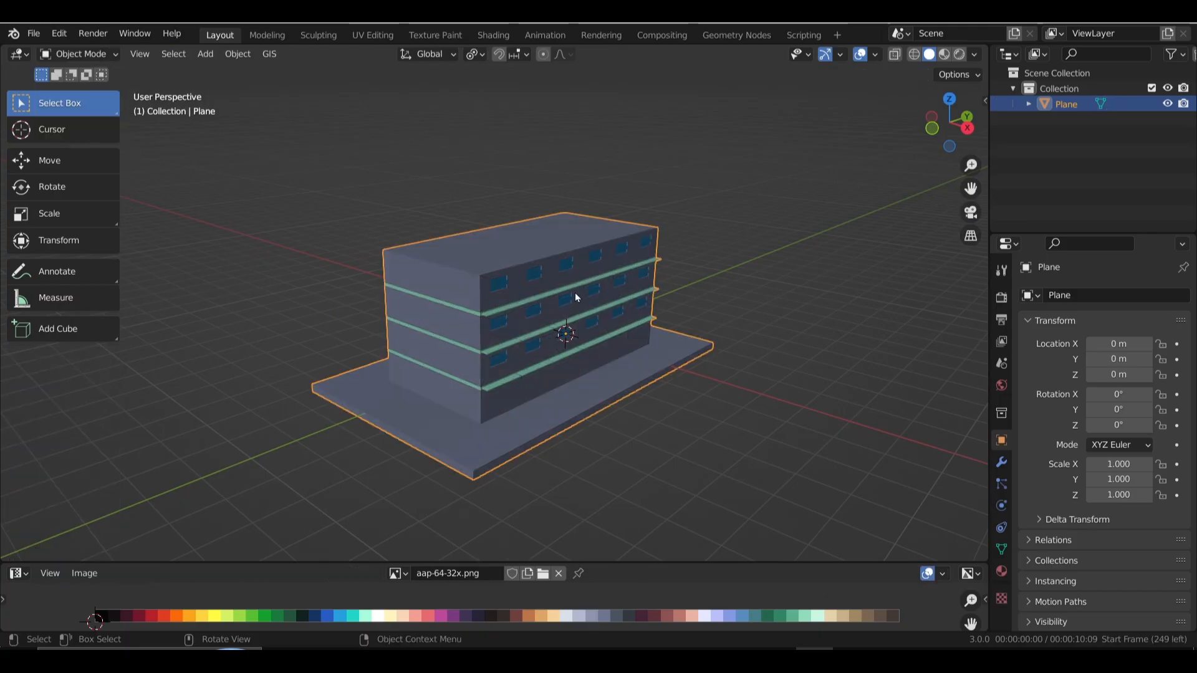
pyautogui.press('h')
# Add a cylinder mesh at the world origin and set its vertices to 12.
pyautogui.press('KP_1')
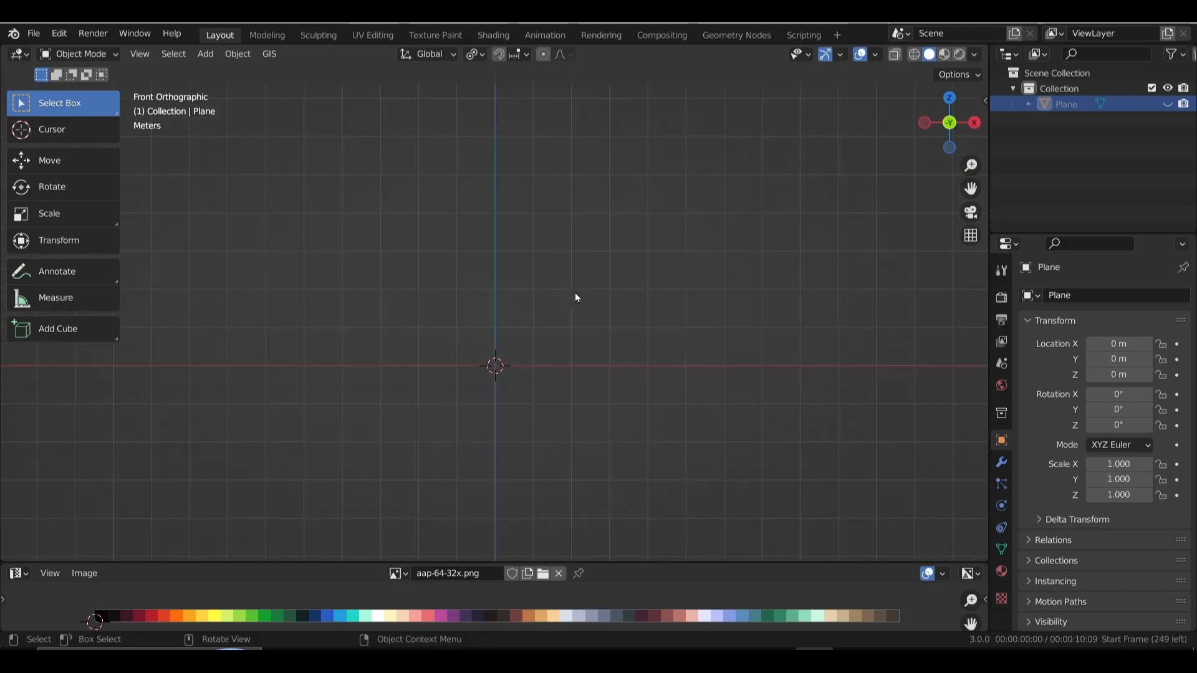
pyautogui.keyDown('shift'); pyautogui.moveTo(500, 384); pyautogui.dragTo(493, 323, button='middle'); pyautogui.keyUp('shift')
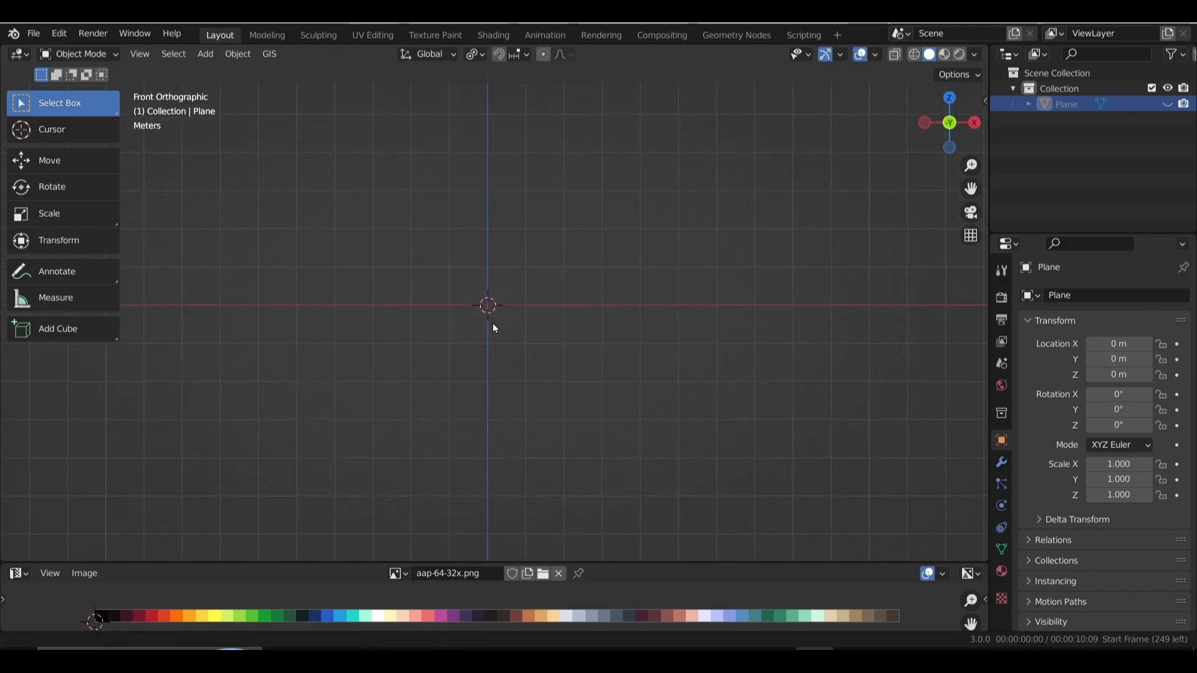
pyautogui.click(201, 60)
pyautogui.moveTo(258, 71)
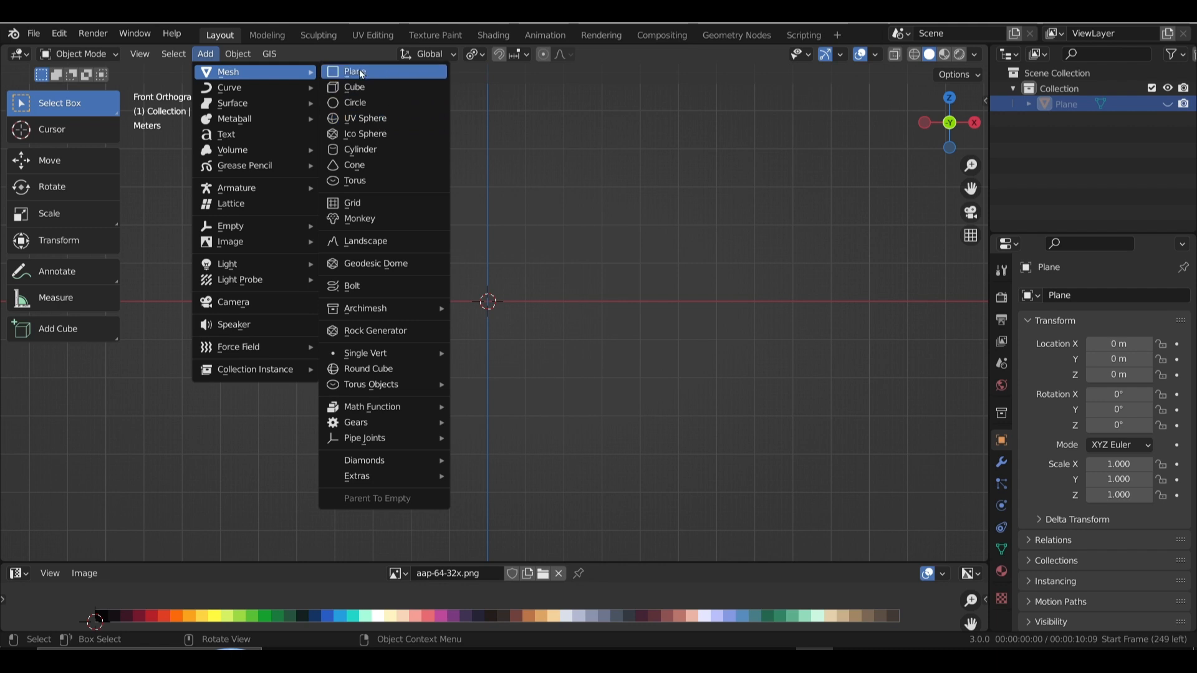
pyautogui.click(376, 150)
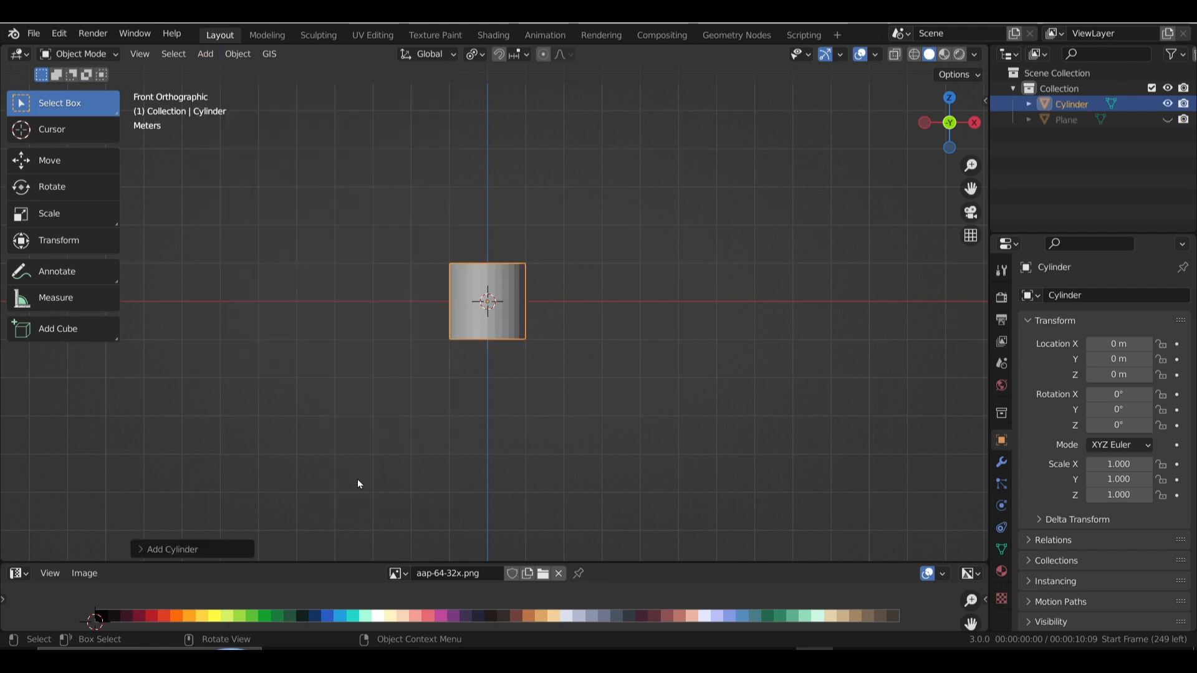
pyautogui.click(162, 550)
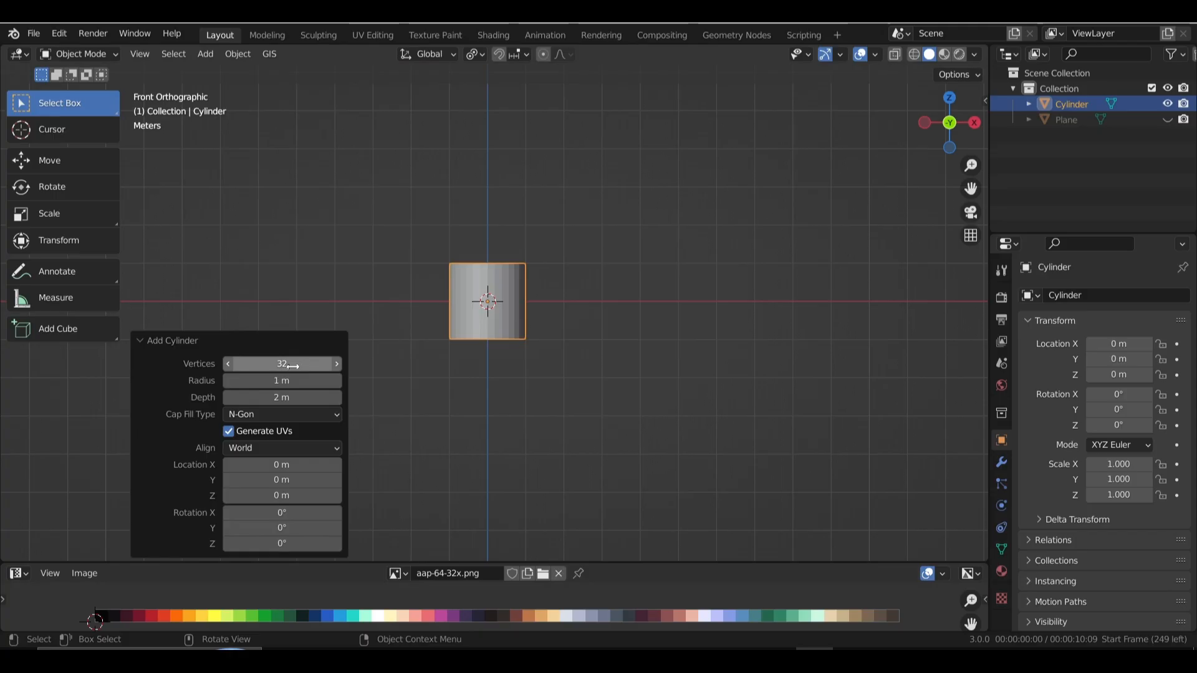
pyautogui.moveTo(292, 365)
pyautogui.mouseDown()
pyautogui.moveTo(302, 366)
pyautogui.moveTo(270, 366)
pyautogui.mouseUp()
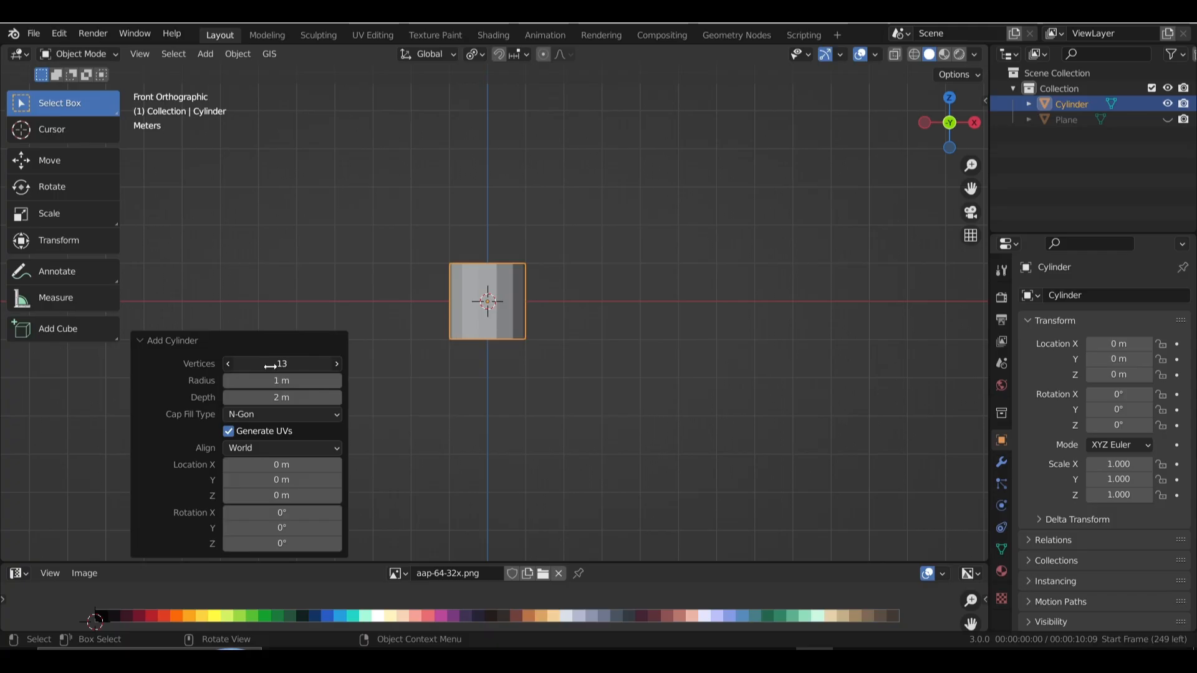
pyautogui.click(293, 368)
pyautogui.write('12')
pyautogui.press('Return')
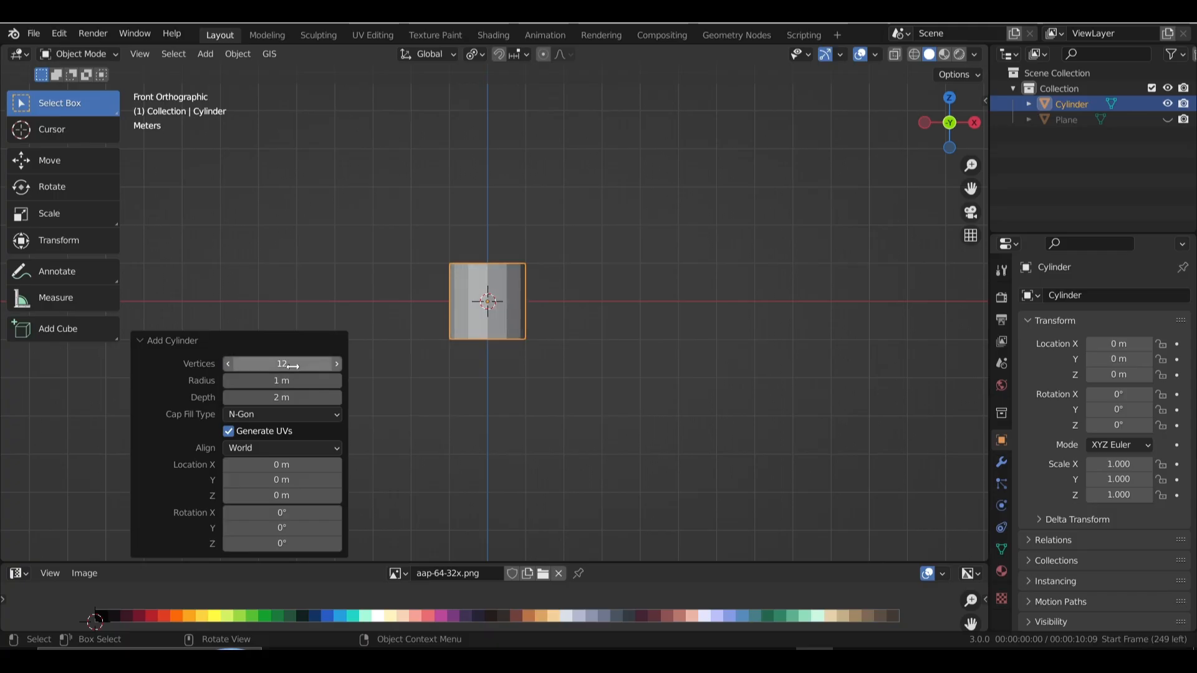
pyautogui.click(317, 415)
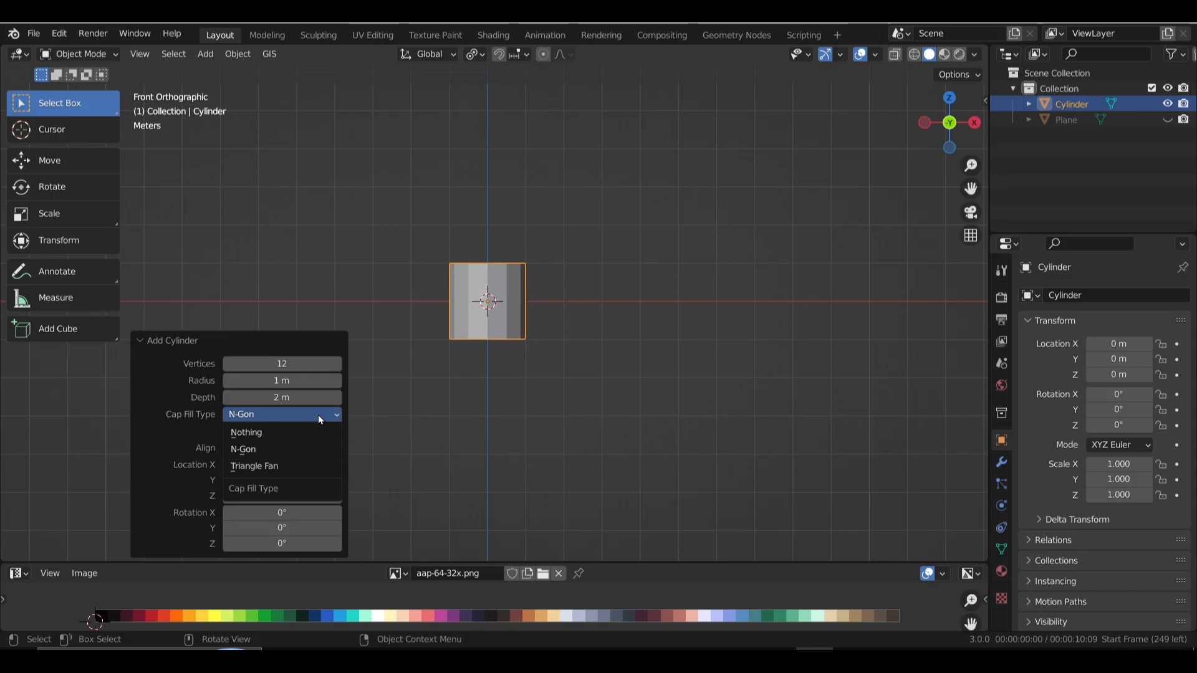
pyautogui.click(318, 413)
pyautogui.click(329, 448)
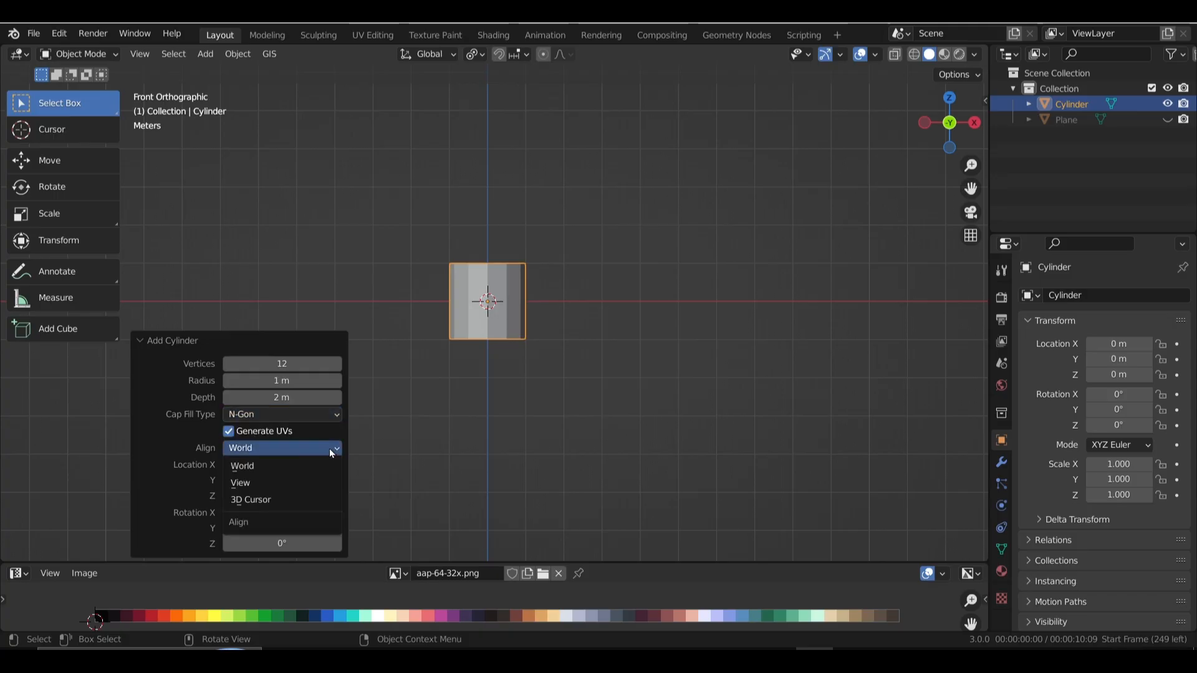
pyautogui.click(329, 448)
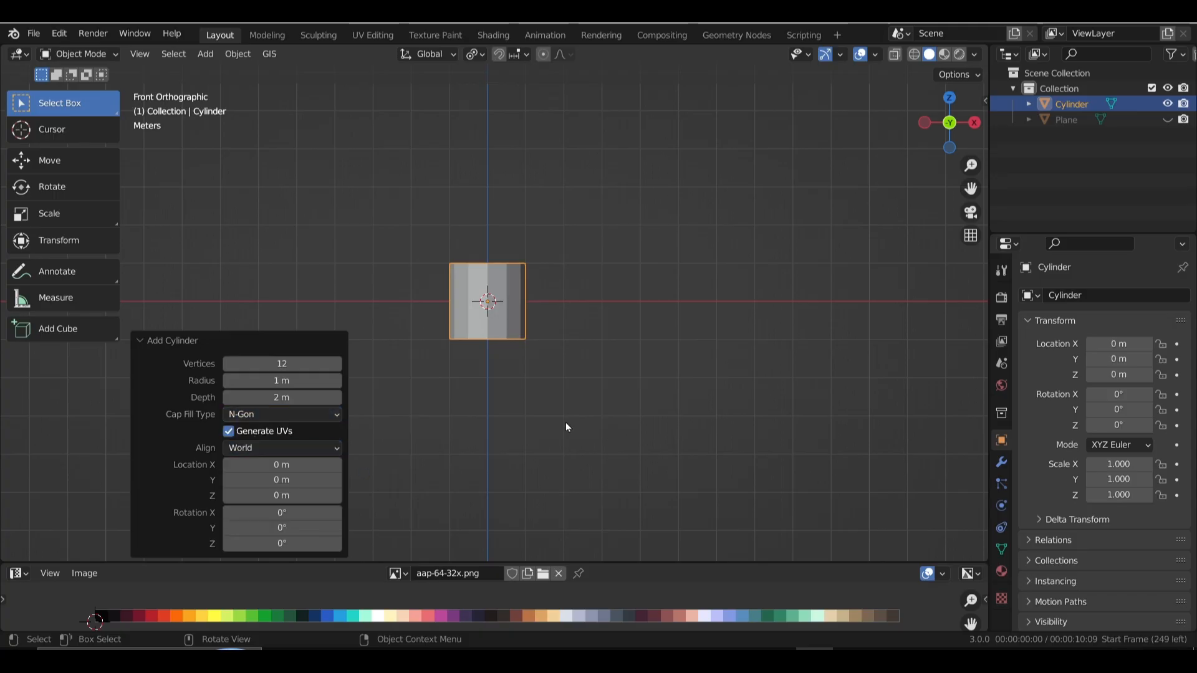
# Select the 12-sided cylinder and switch it to Edit Mode.
pyautogui.click(344, 258)
pyautogui.click(490, 322)
pyautogui.moveTo(491, 326); pyautogui.dragTo(494, 380, button='middle')
pyautogui.click(93, 56)
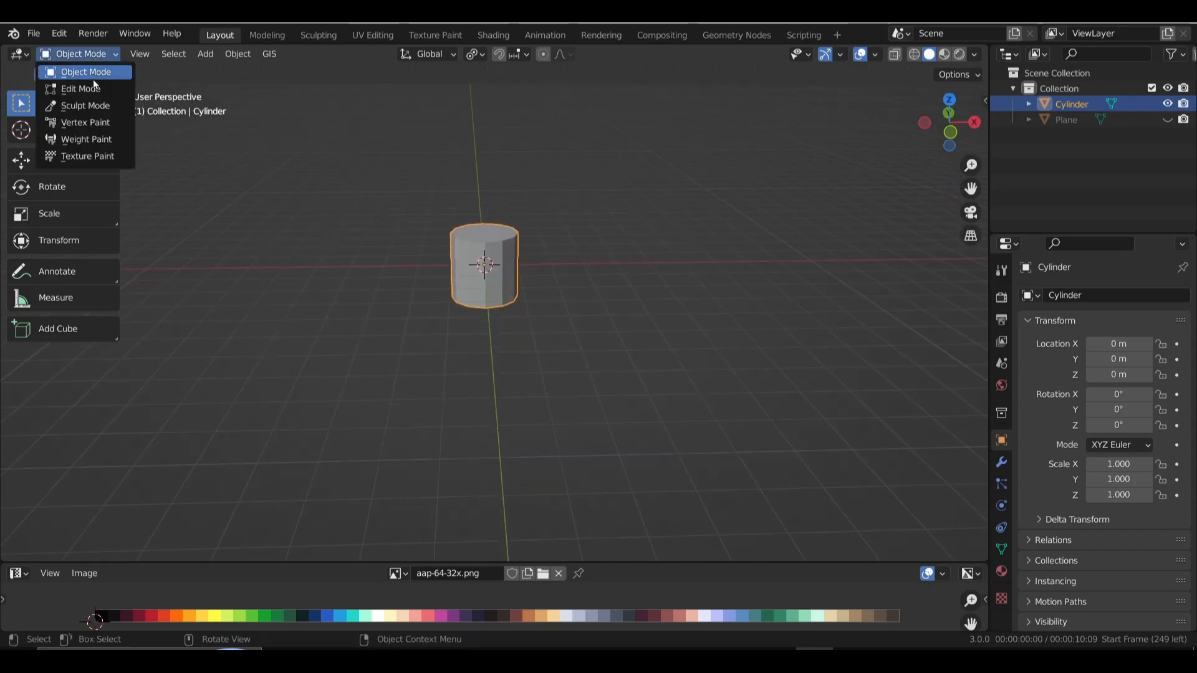
pyautogui.click(92, 84)
# Duplicate the whole cylinder mesh and place the copy about 3.65 m along X and 3.28 m up in Z.
pyautogui.press('KP_1')
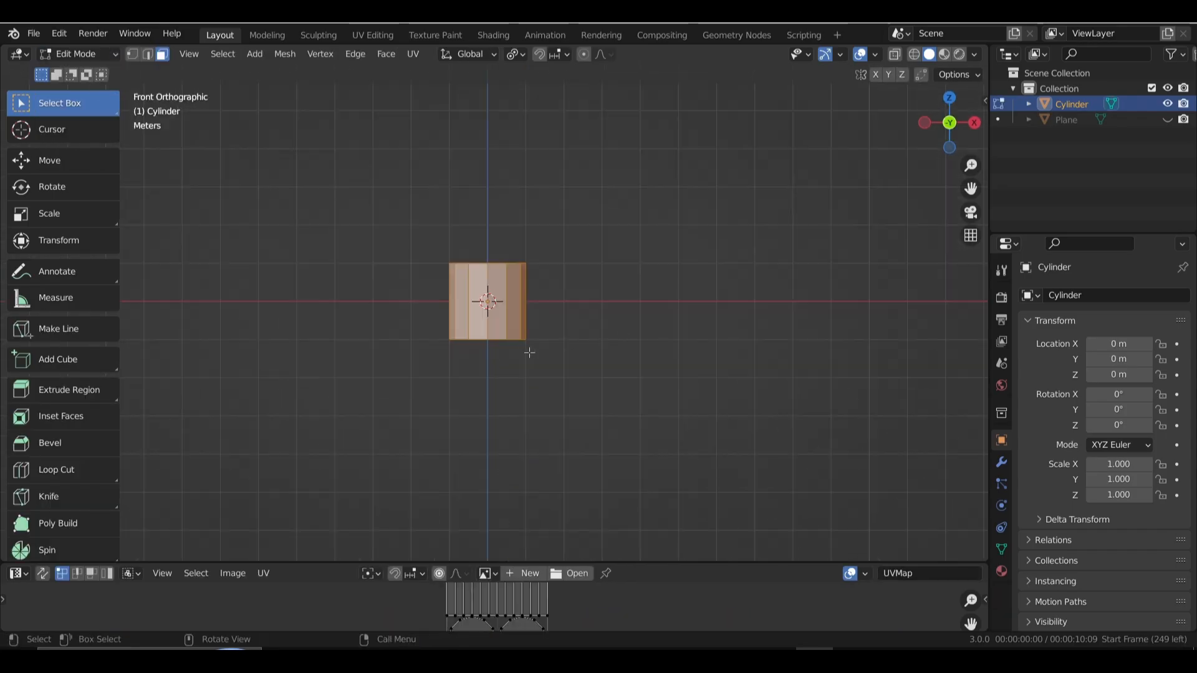
pyautogui.scroll(4, 526, 350)
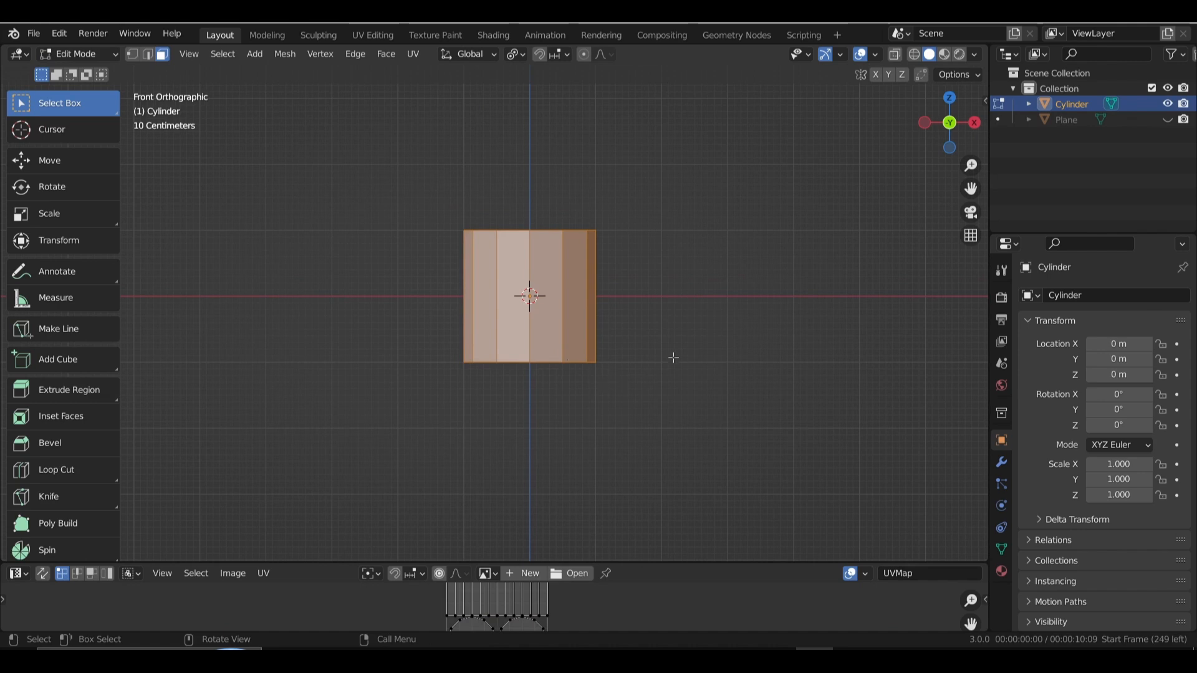
pyautogui.scroll(-2, 657, 412)
pyautogui.keyDown('shift'); pyautogui.moveTo(638, 412); pyautogui.dragTo(577, 409, button='middle'); pyautogui.keyUp('shift')
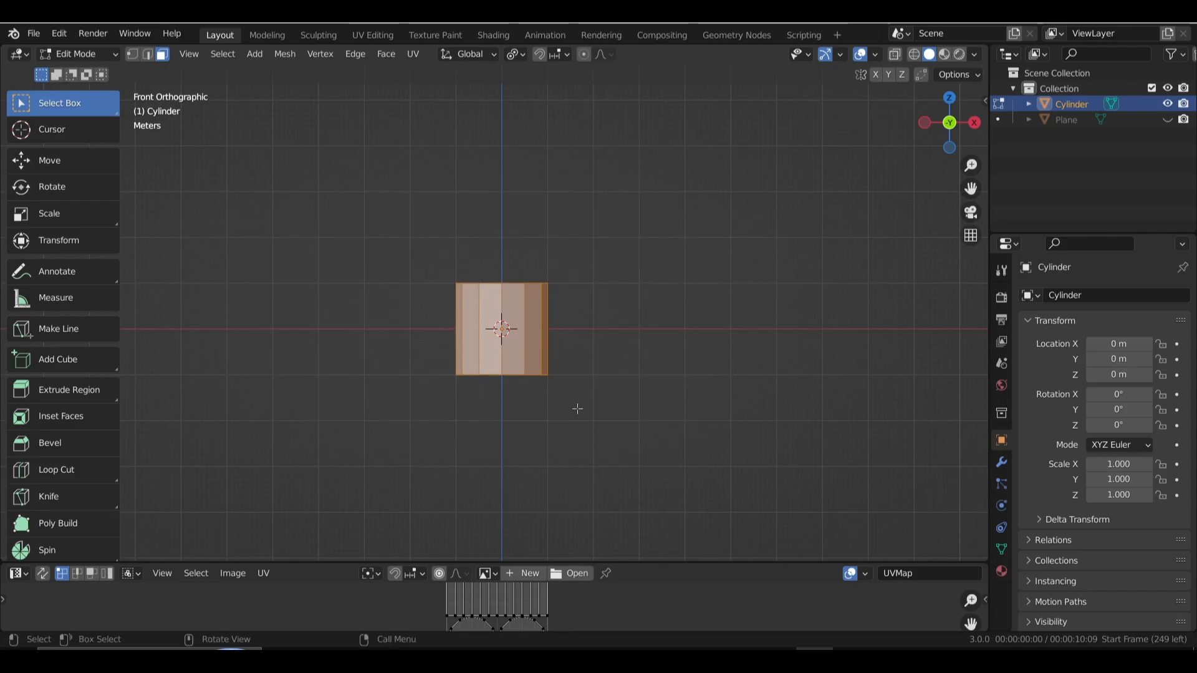
pyautogui.hotkey('shift', 'd')
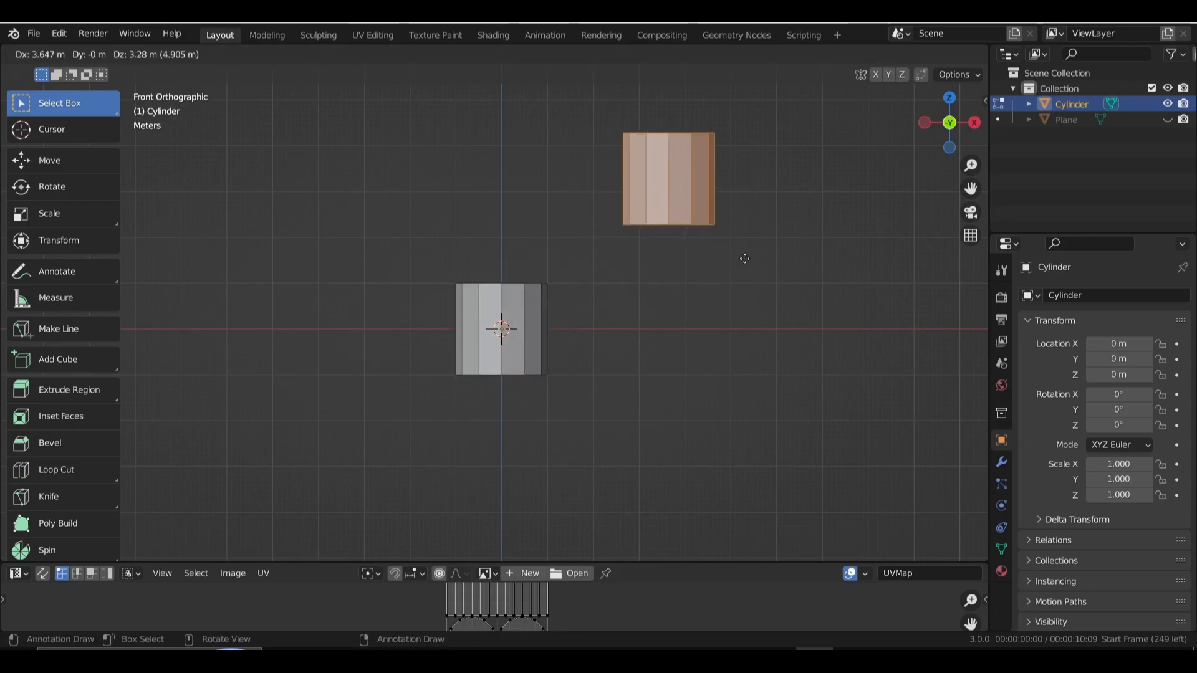
pyautogui.click(744, 258)
pyautogui.moveTo(595, 302); pyautogui.dragTo(570, 338, button='middle')
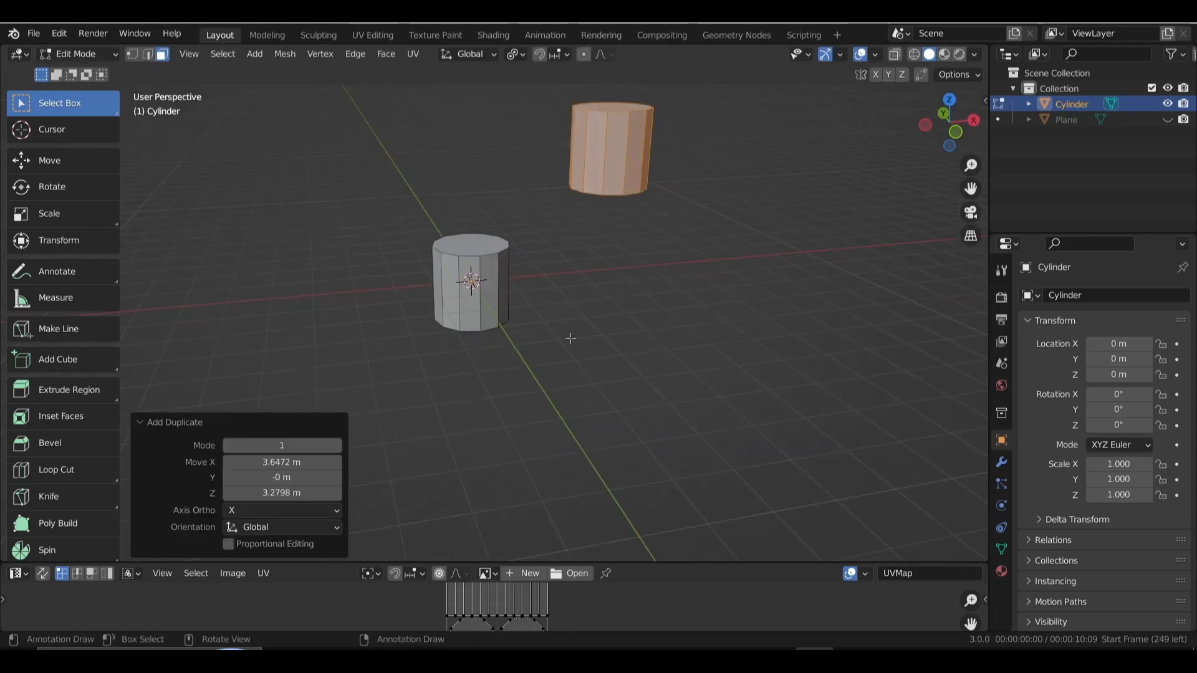
pyautogui.scroll(3, 492, 307)
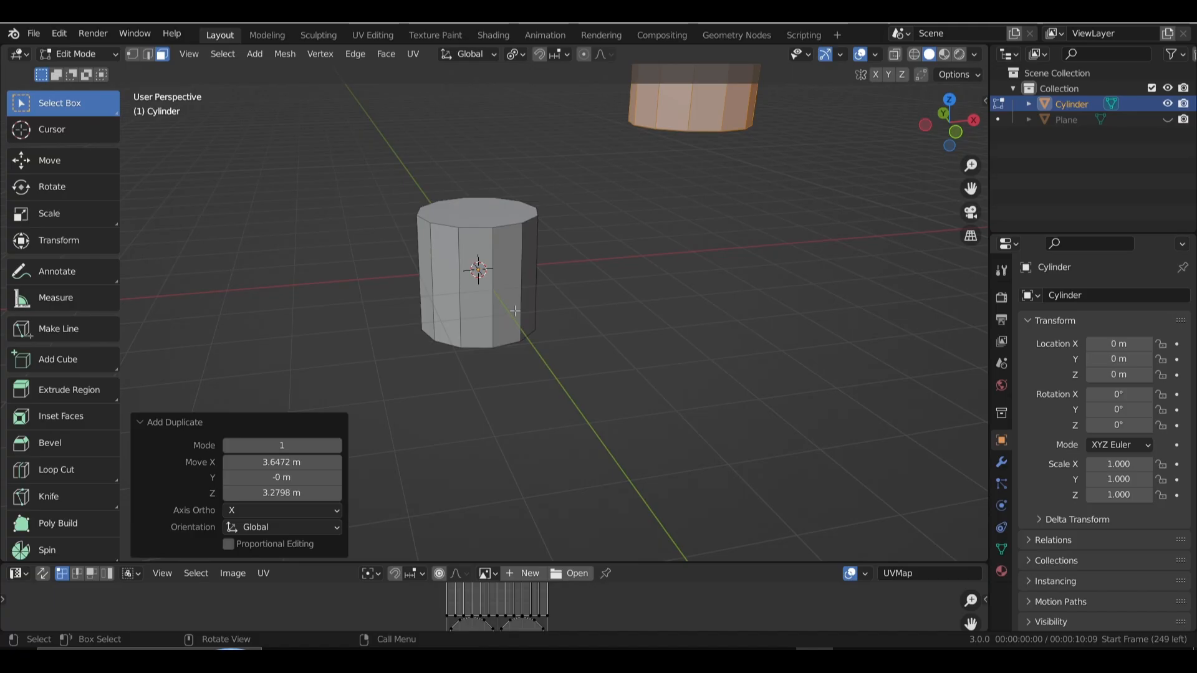
# Add two evenly spaced horizontal loop cuts around the cylinder at the origin, then clear the selection.
pyautogui.press('KP_1')
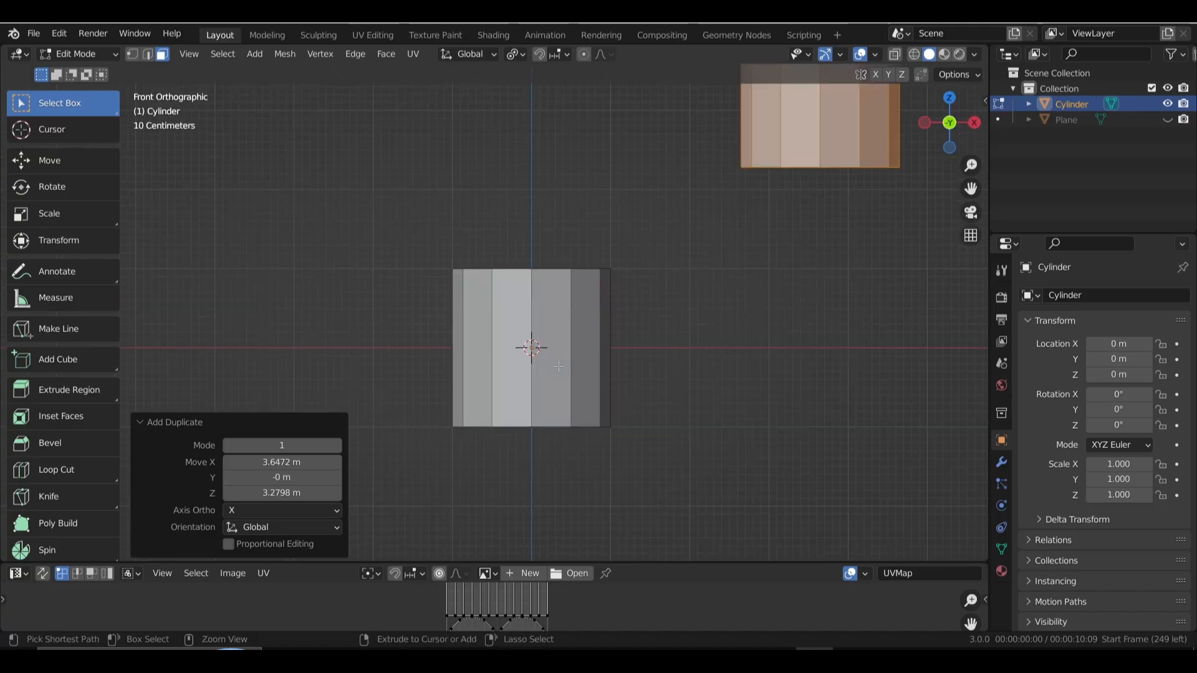
pyautogui.hotkey('ctrl', 'r')
pyautogui.scroll(1, 559, 366)
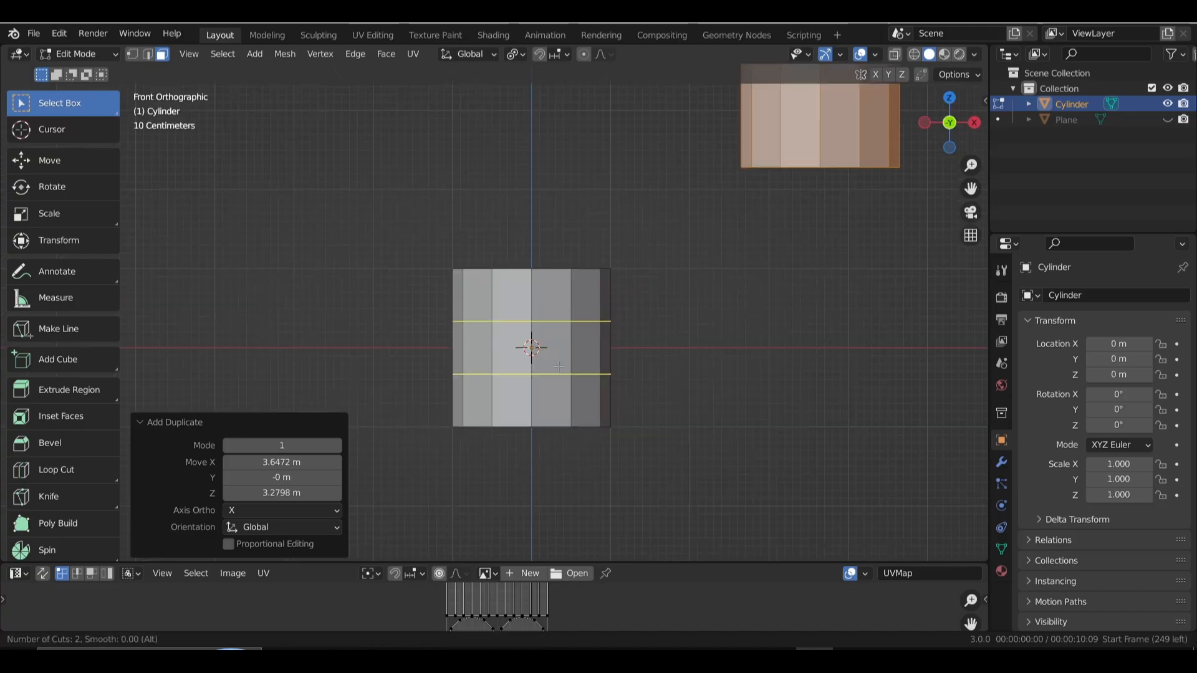
pyautogui.click(558, 367)
pyautogui.rightClick(556, 361)
pyautogui.hotkey('alt', 'a')
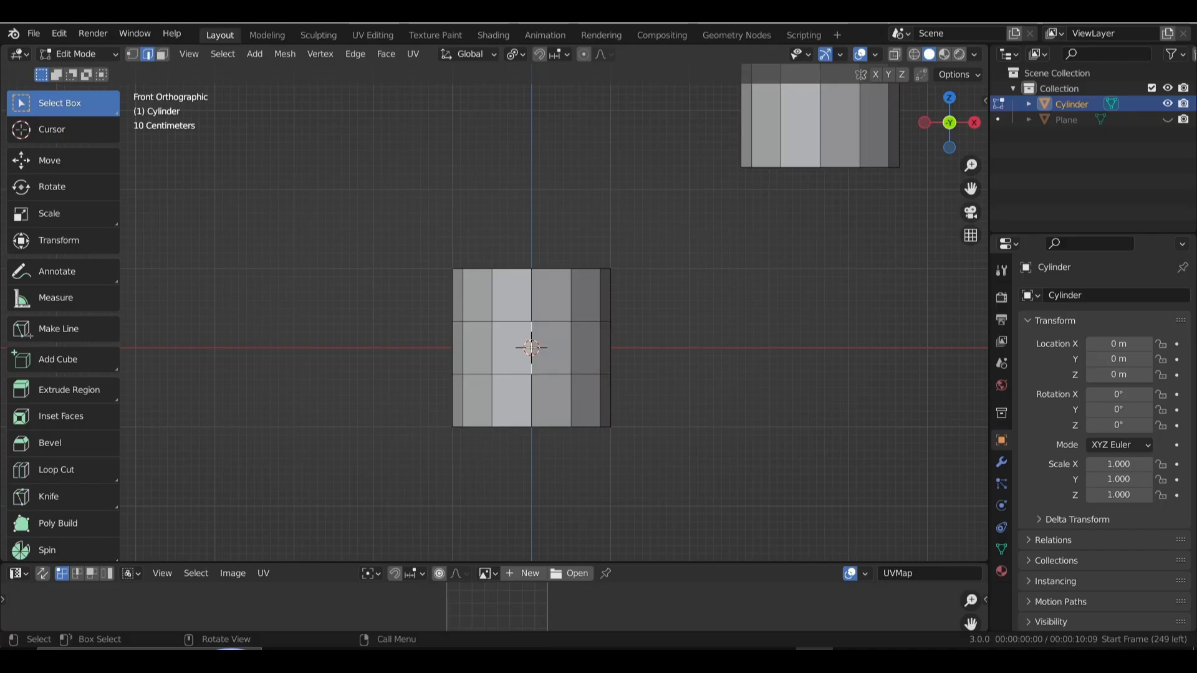
# Select the two adjacent front faces in the middle band and flatten them by scaling to 0 along Y.
pyautogui.click(162, 54)
pyautogui.click(502, 346)
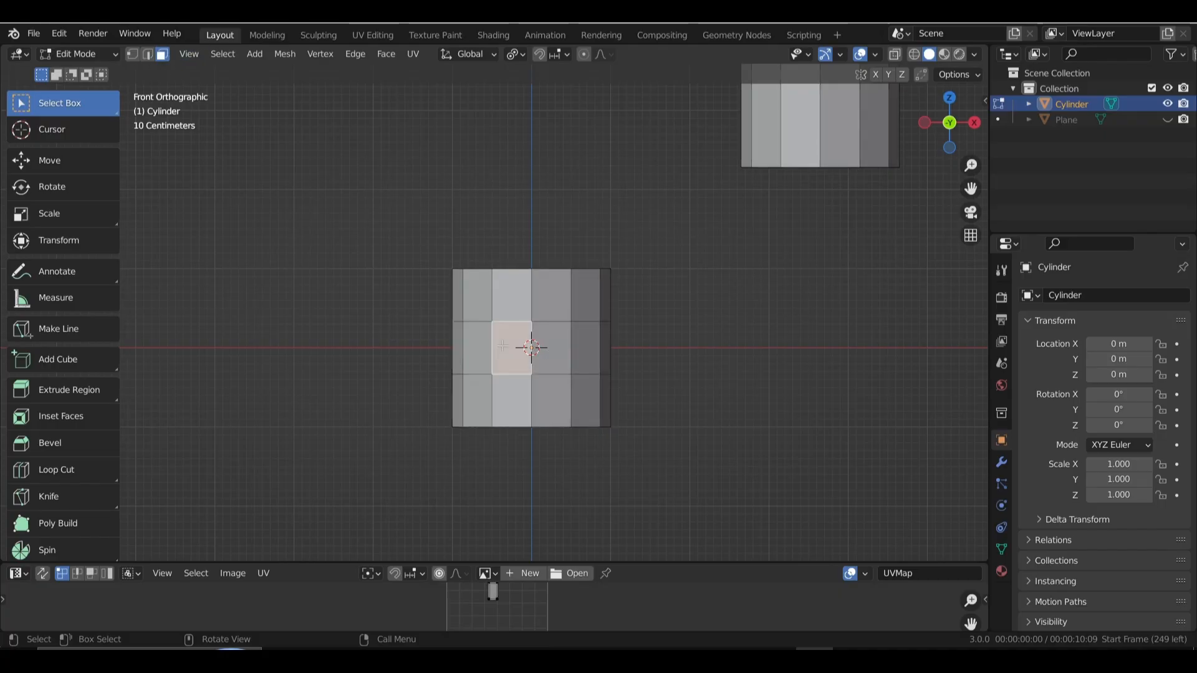
pyautogui.keyDown('shift'); pyautogui.click(541, 346); pyautogui.keyUp('shift')
pyautogui.moveTo(541, 346); pyautogui.dragTo(616, 335, button='middle')
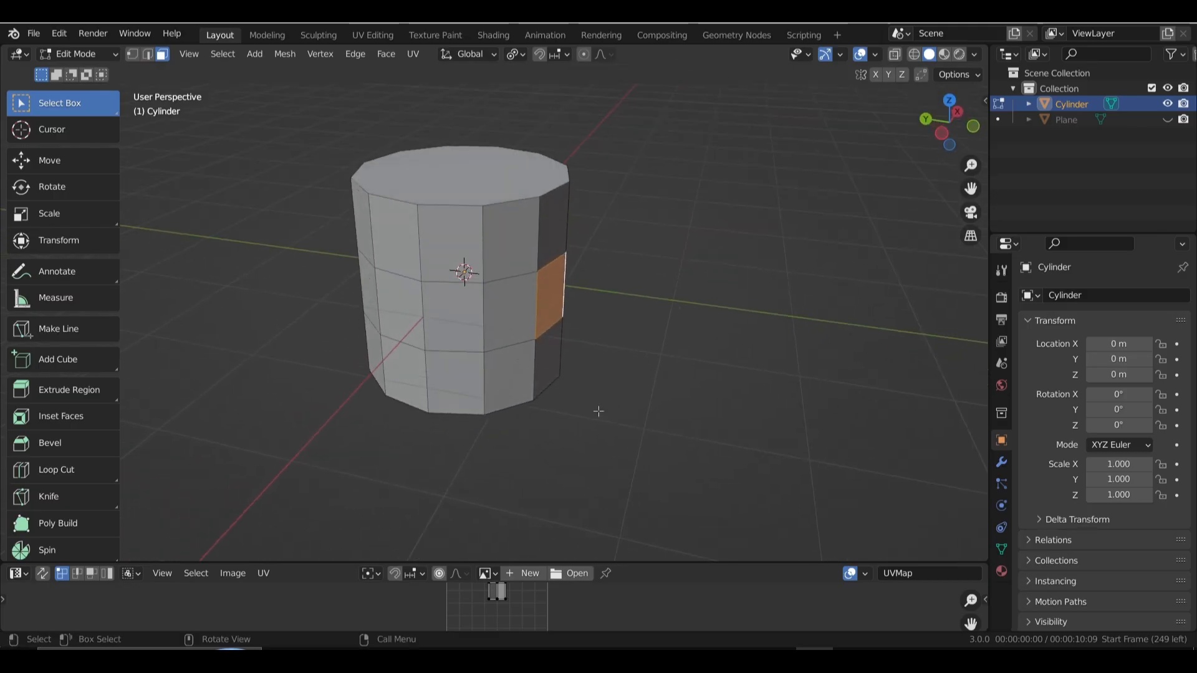
pyautogui.press('s')
pyautogui.press('y')
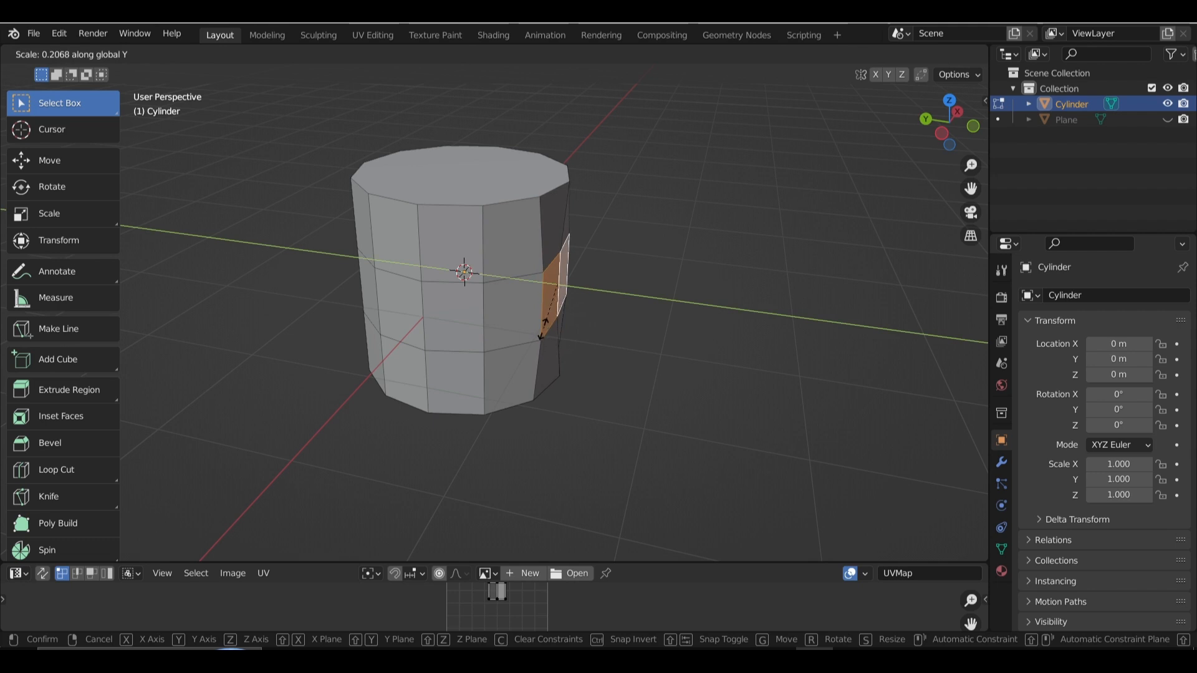
pyautogui.write('0')
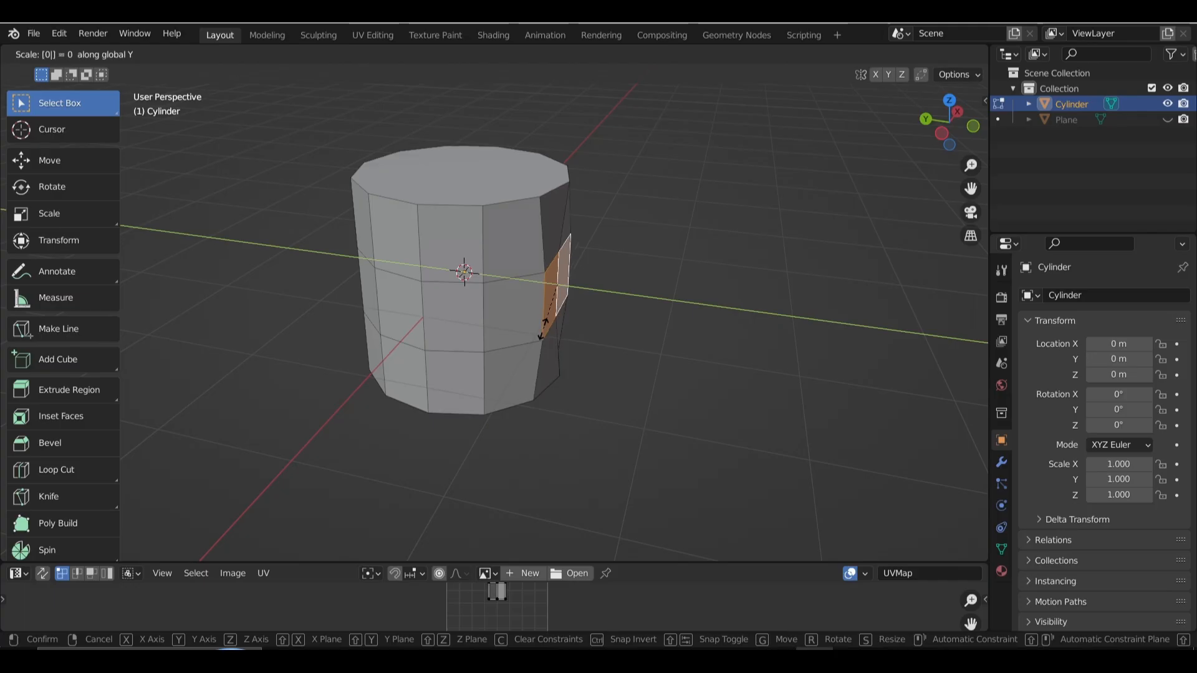
pyautogui.press('Return')
# Apply the LoopTools Circle operation to the two flattened front faces in front view.
pyautogui.moveTo(580, 330); pyautogui.dragTo(606, 312, button='middle')
pyautogui.press('KP_1')
pyautogui.keyDown('shift'); pyautogui.moveTo(651, 373); pyautogui.dragTo(573, 324, button='middle'); pyautogui.keyUp('shift')
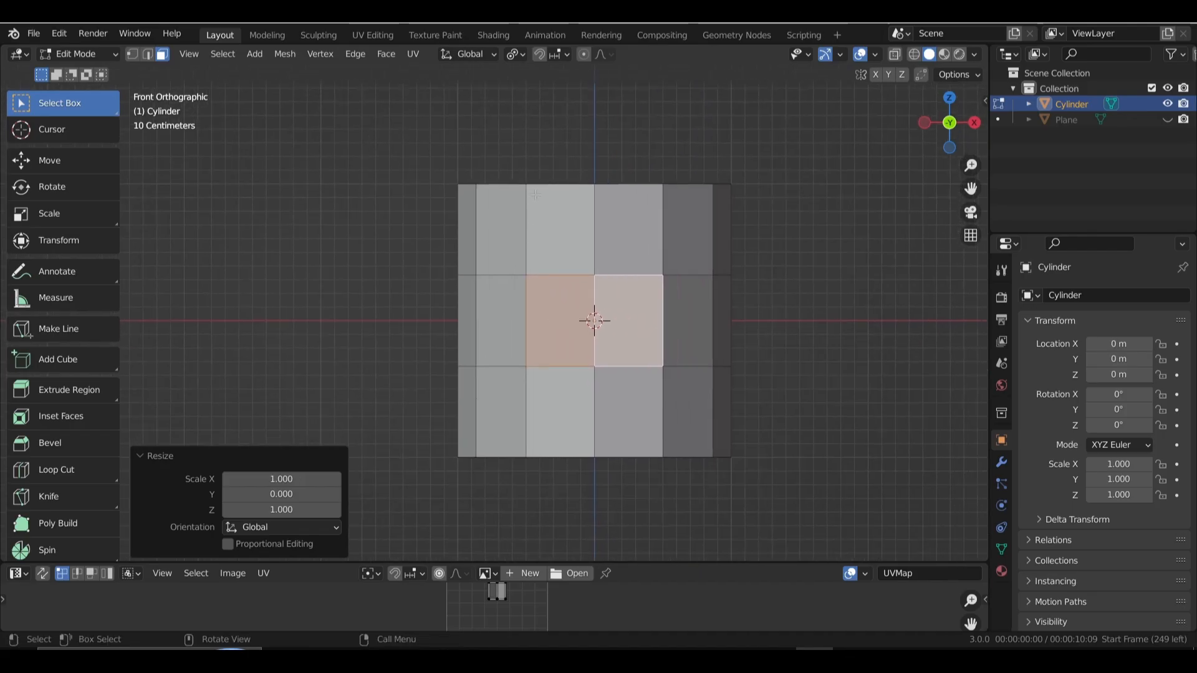
pyautogui.rightClick(522, 168)
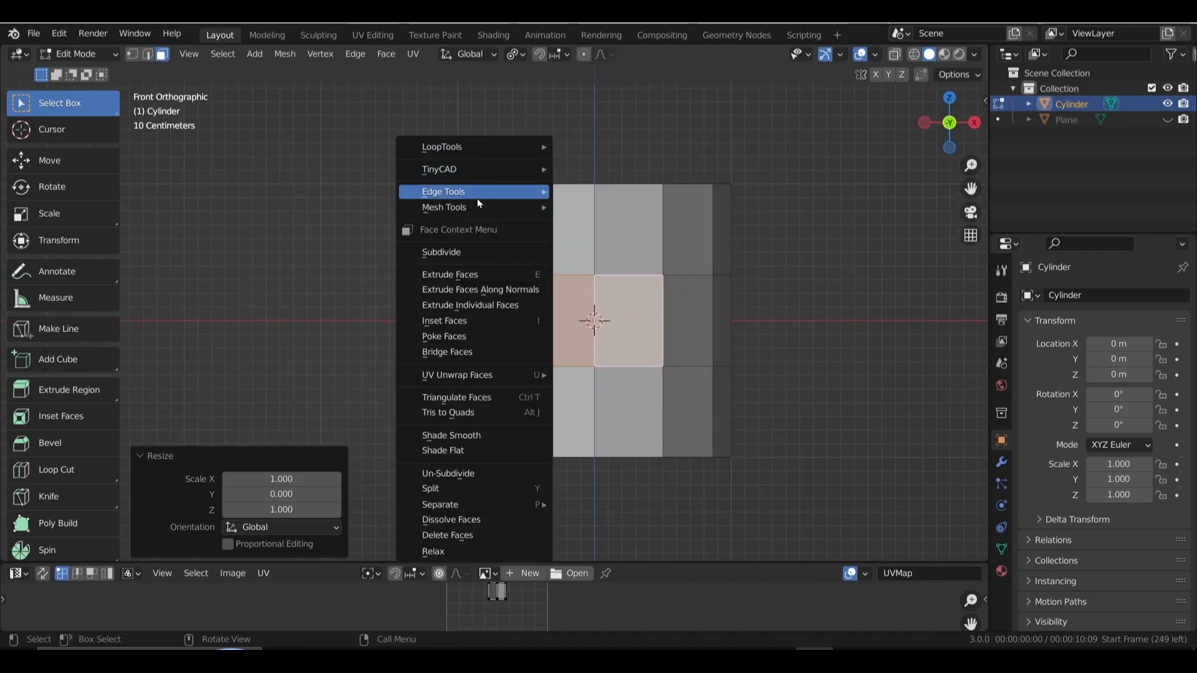
pyautogui.moveTo(464, 204)
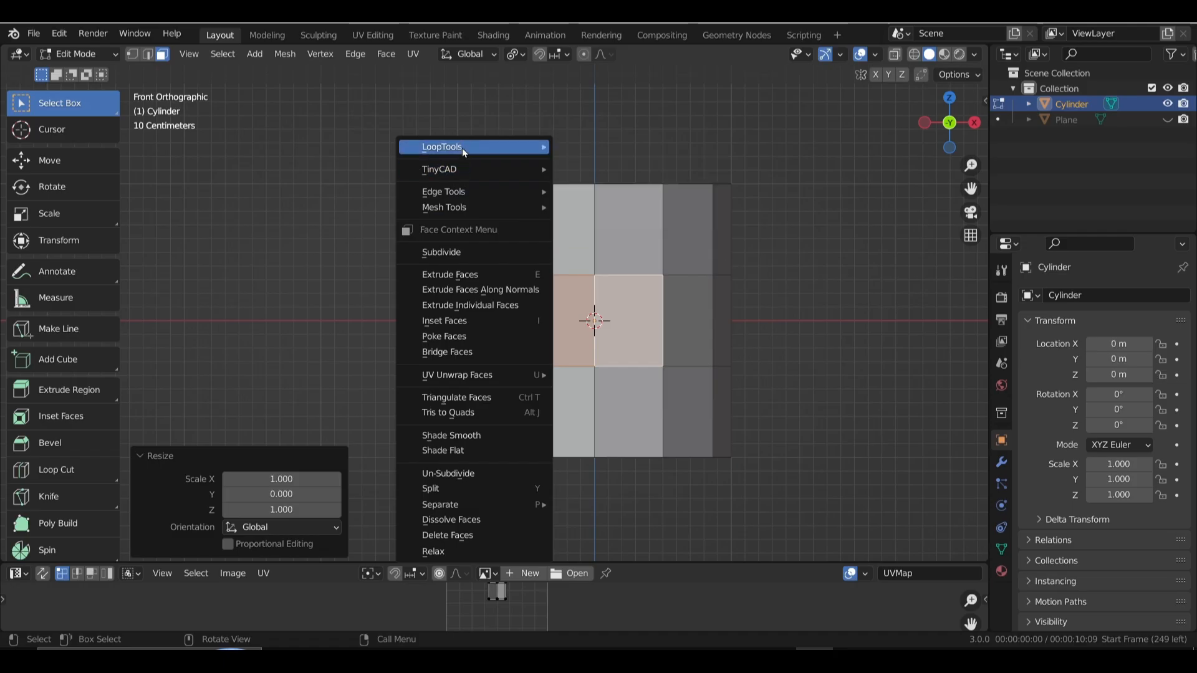
pyautogui.moveTo(462, 148)
pyautogui.click(574, 162)
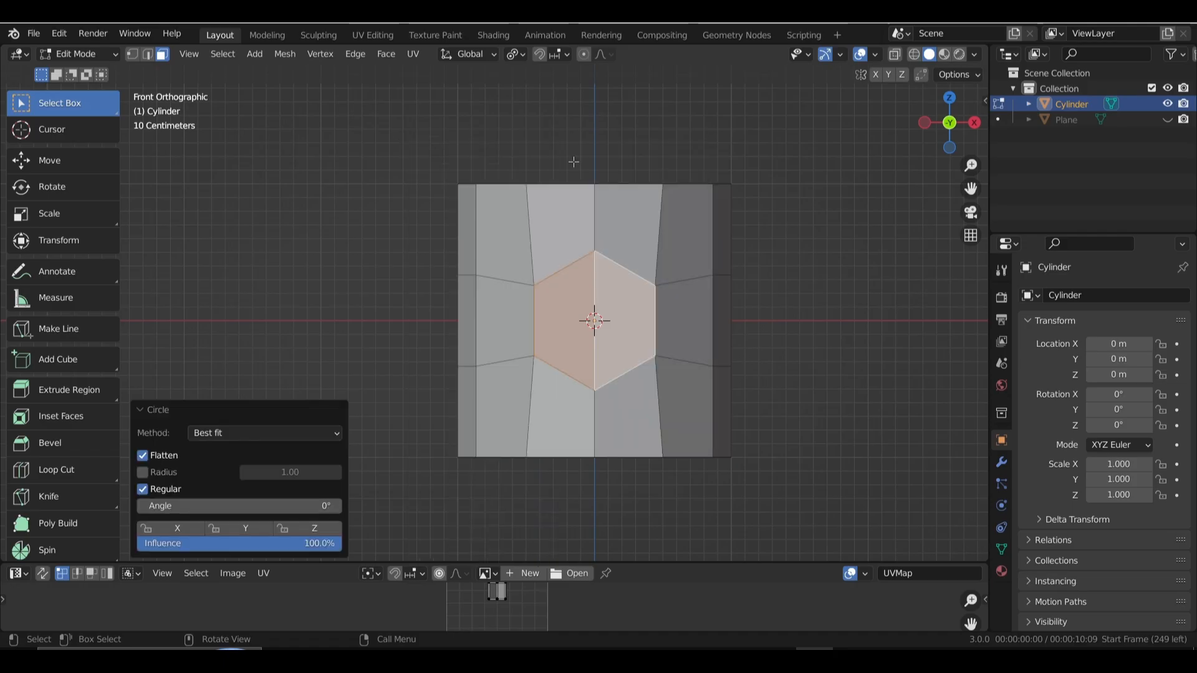
# Try a fixed radius of 1.00 on the Circle operation and turn it back off.
pyautogui.moveTo(573, 337); pyautogui.dragTo(584, 334, button='middle')
pyautogui.moveTo(209, 431); pyautogui.dragTo(209, 431, button='middle')
pyautogui.click(143, 475)
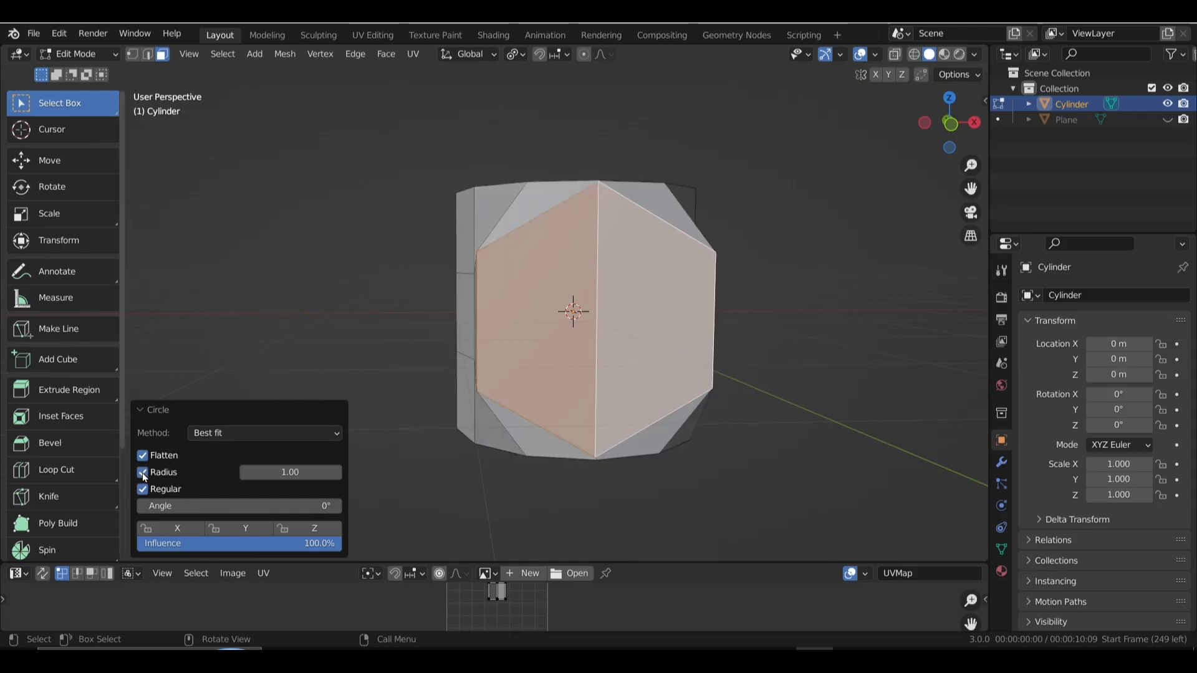
pyautogui.click(143, 474)
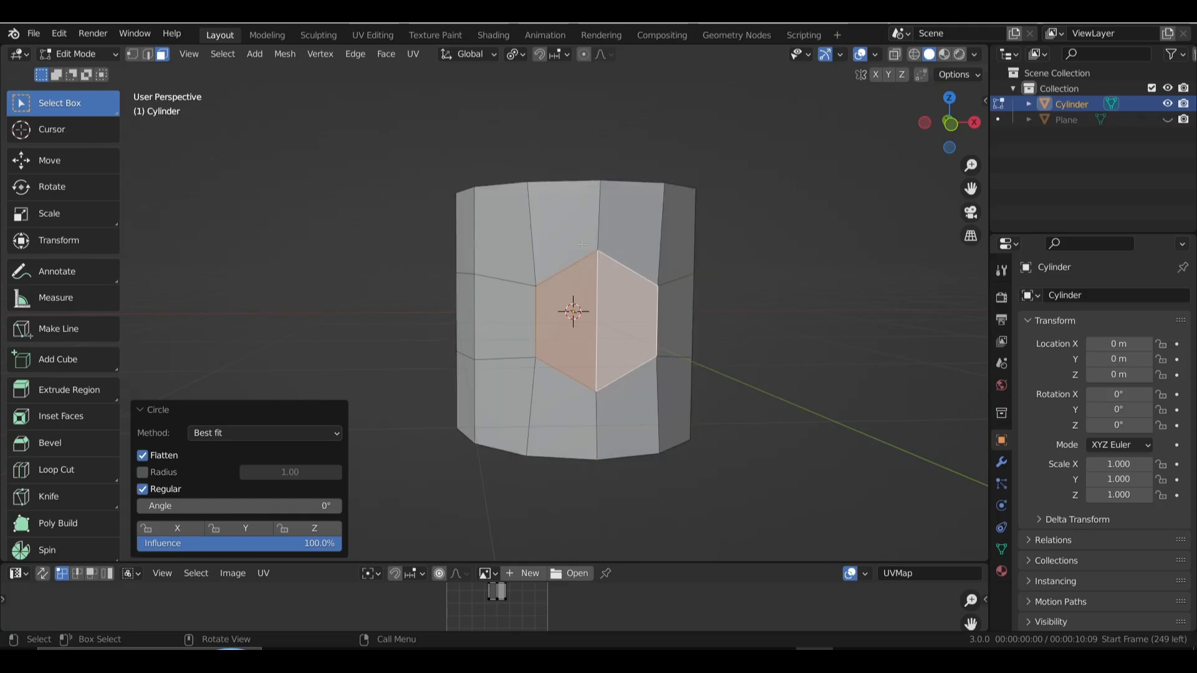
# Search the add-ons in the preferences for "loop" to check that LoopTools is enabled, then close the preferences.
pyautogui.click(55, 37)
pyautogui.click(137, 253)
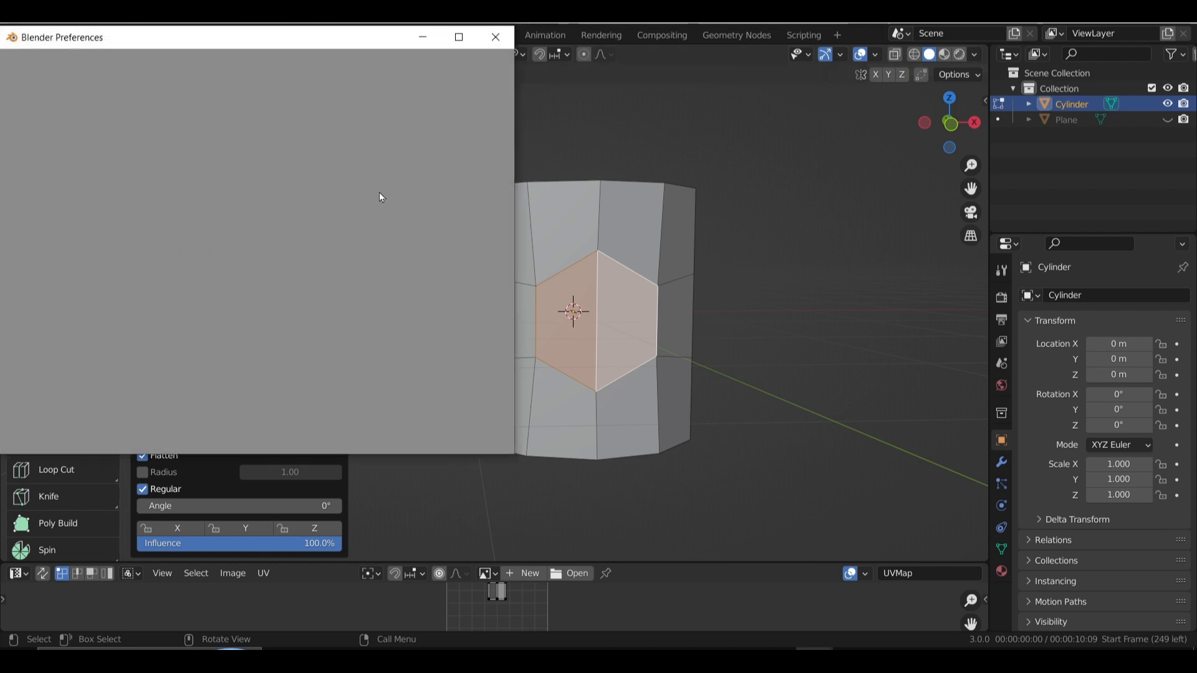
pyautogui.click(415, 84)
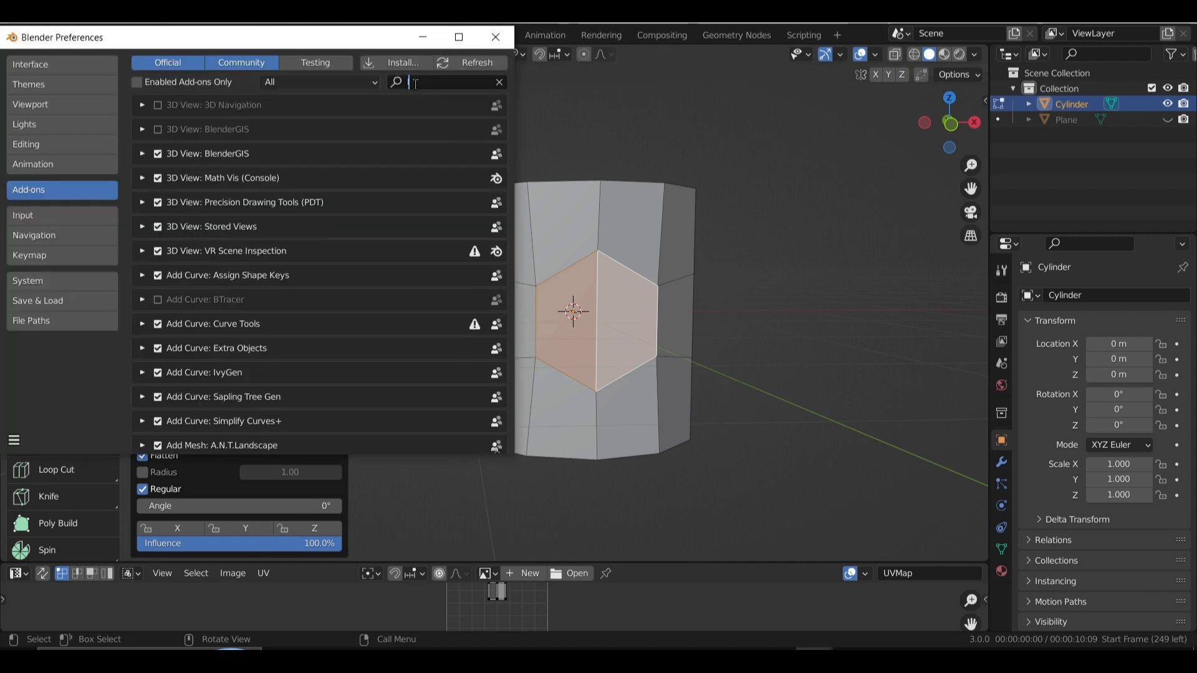
pyautogui.write('loop')
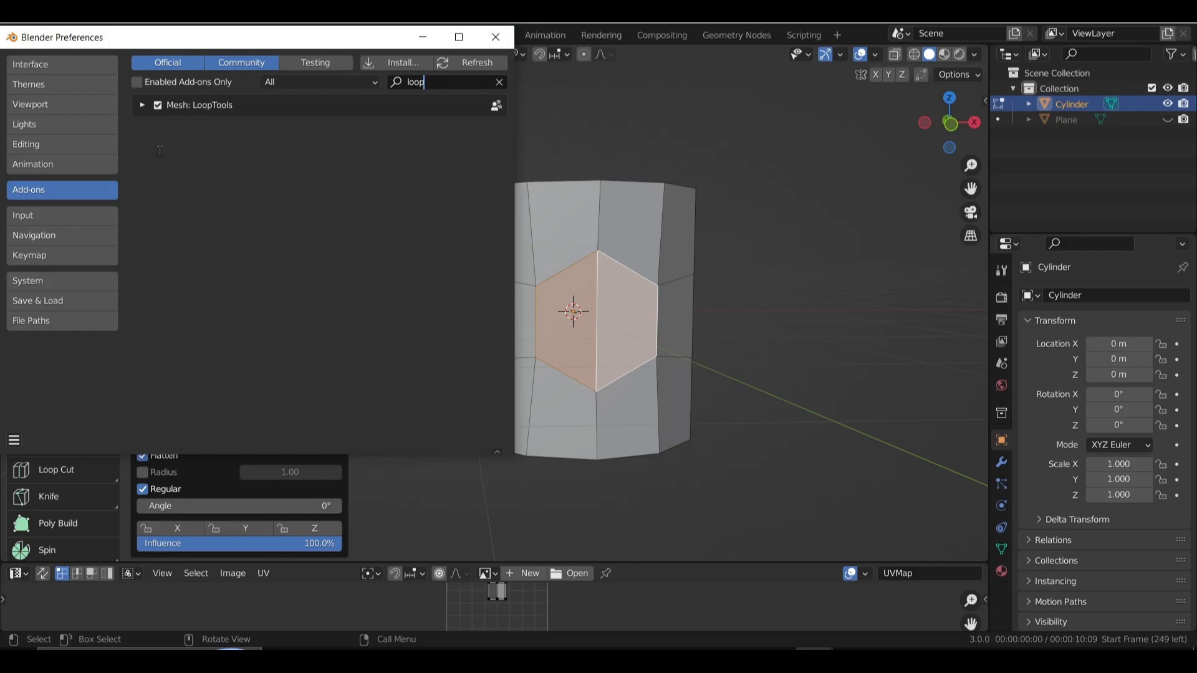
pyautogui.click(495, 36)
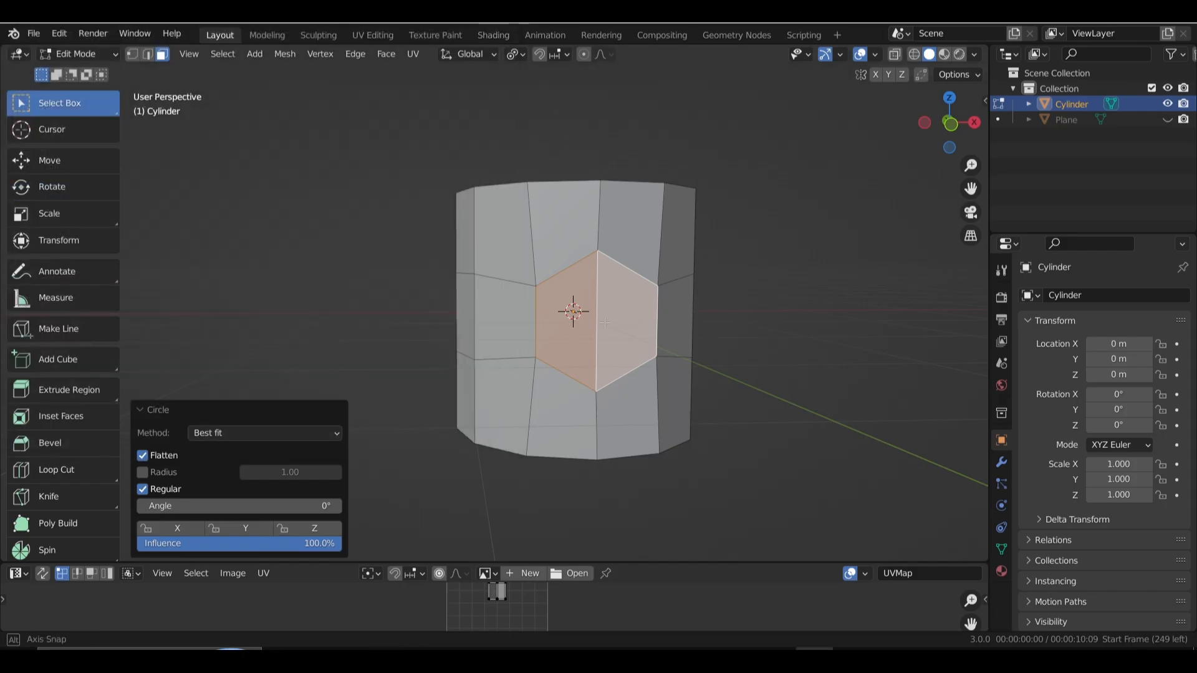
# Inset the two hexagon faces as one region, with Individual off and a thickness of about 0.039 m.
pyautogui.moveTo(604, 322); pyautogui.dragTo(581, 299, button='middle')
pyautogui.scroll(2, 620, 334)
pyautogui.press('KP_1')
pyautogui.press('i')
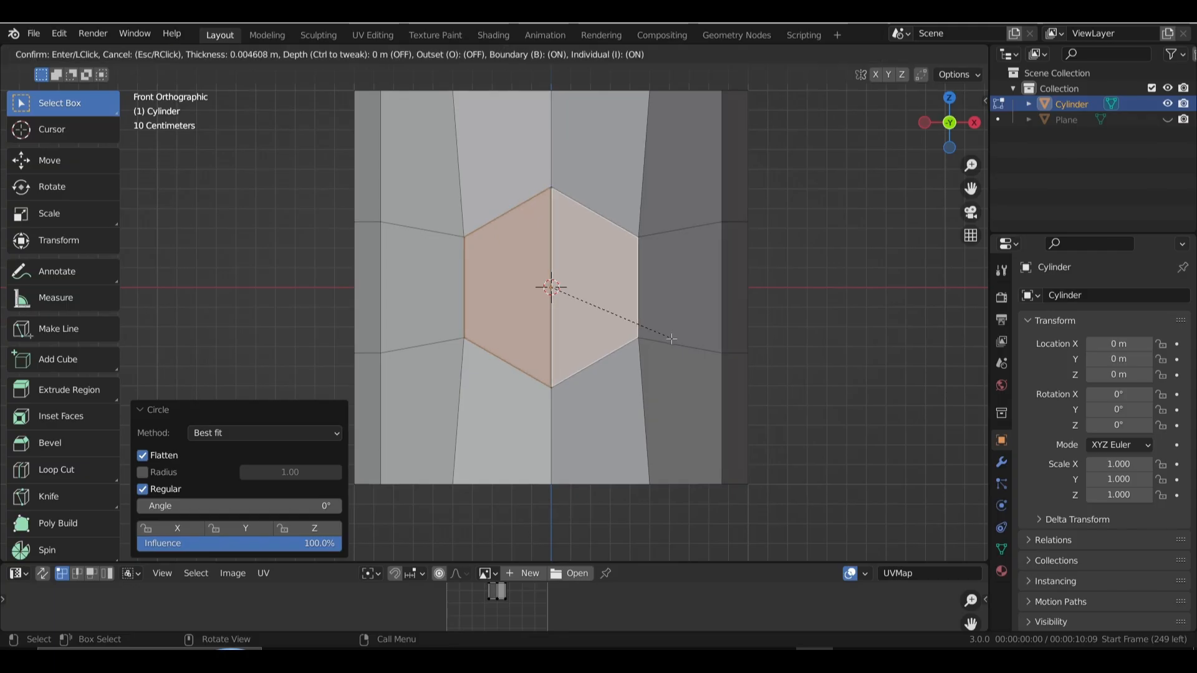
pyautogui.press('i')
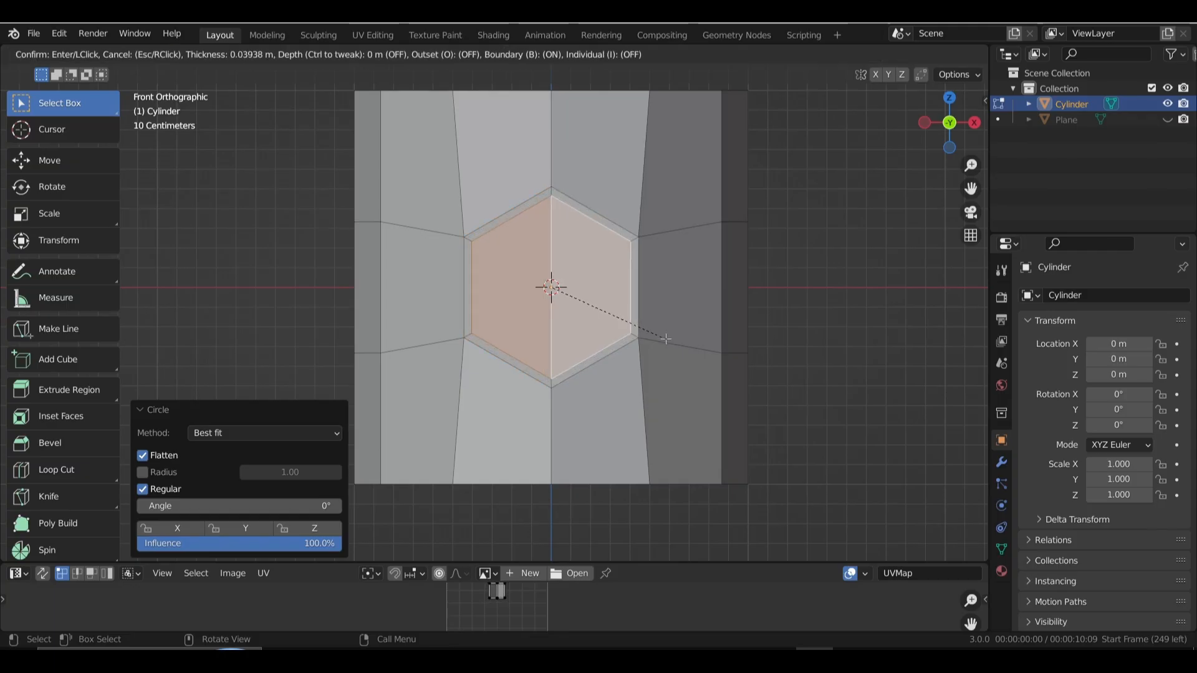
pyautogui.click(666, 339)
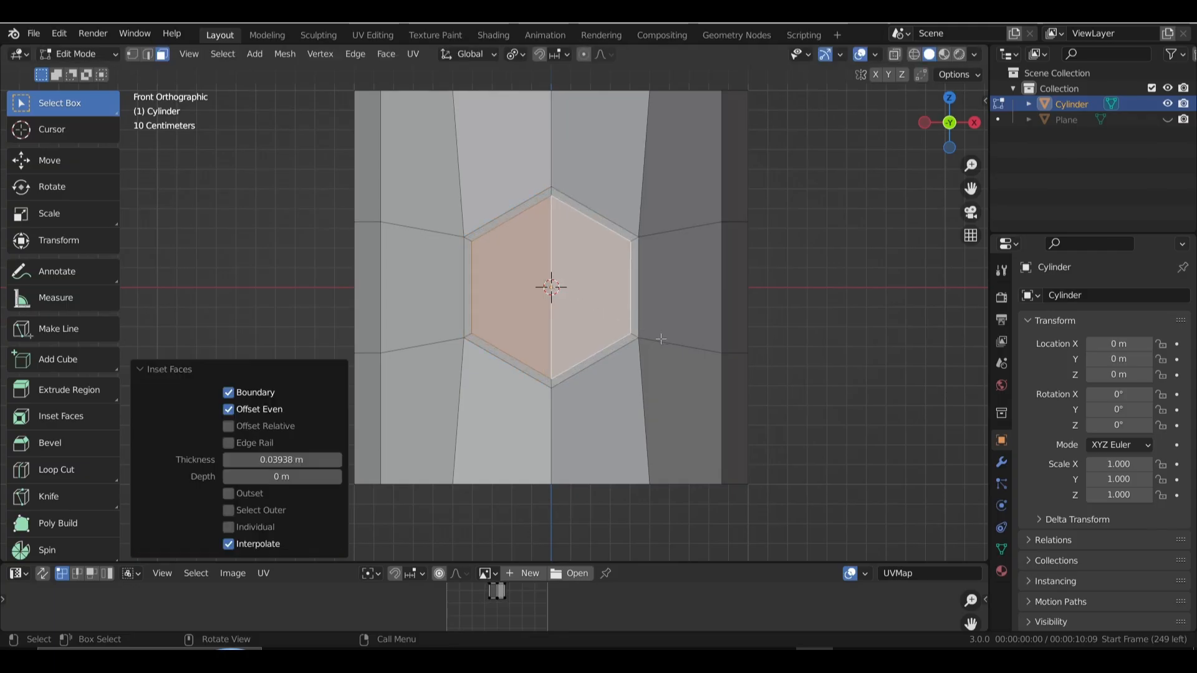
# Extrude the inset hexagon faces along their normals about 0.285 m into the cylinder and deselect them.
pyautogui.moveTo(665, 338); pyautogui.dragTo(678, 340, button='middle')
pyautogui.hotkey('alt', 'e')
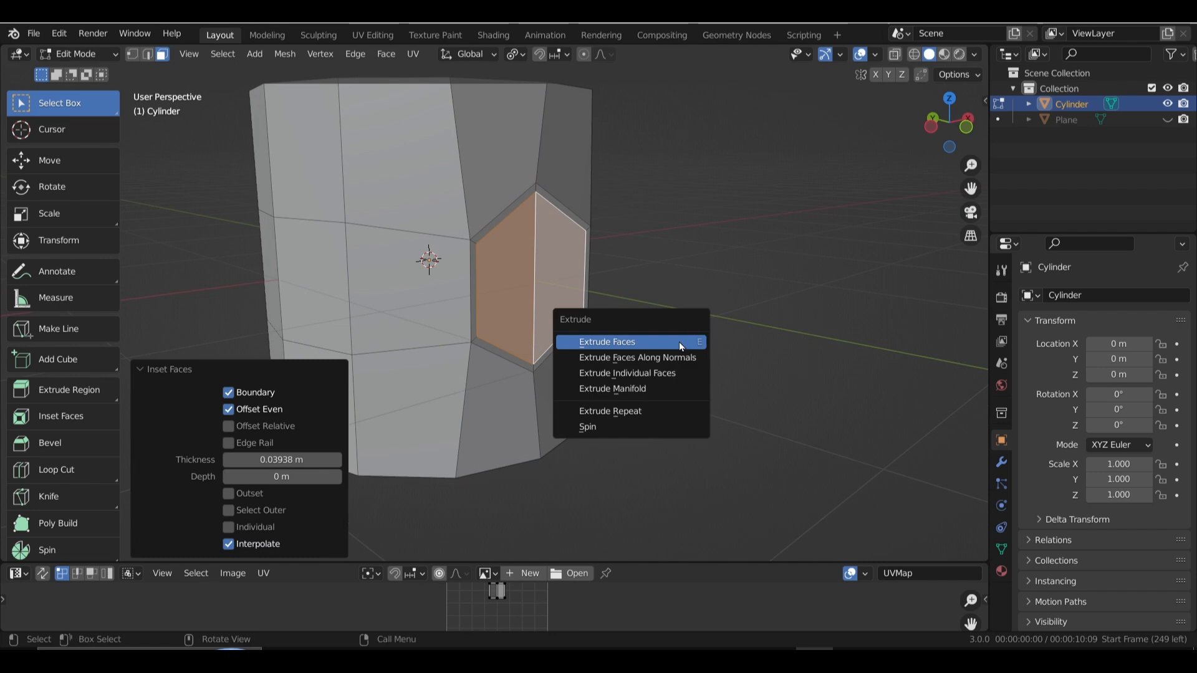
pyautogui.click(680, 355)
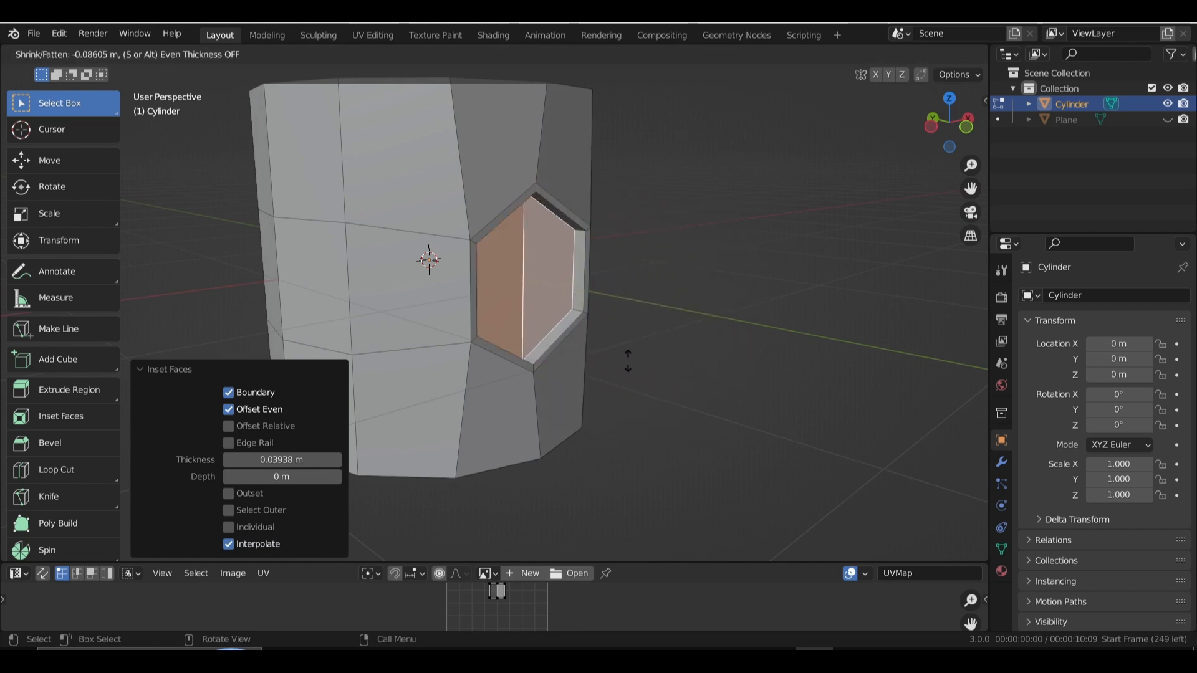
pyautogui.click(594, 379)
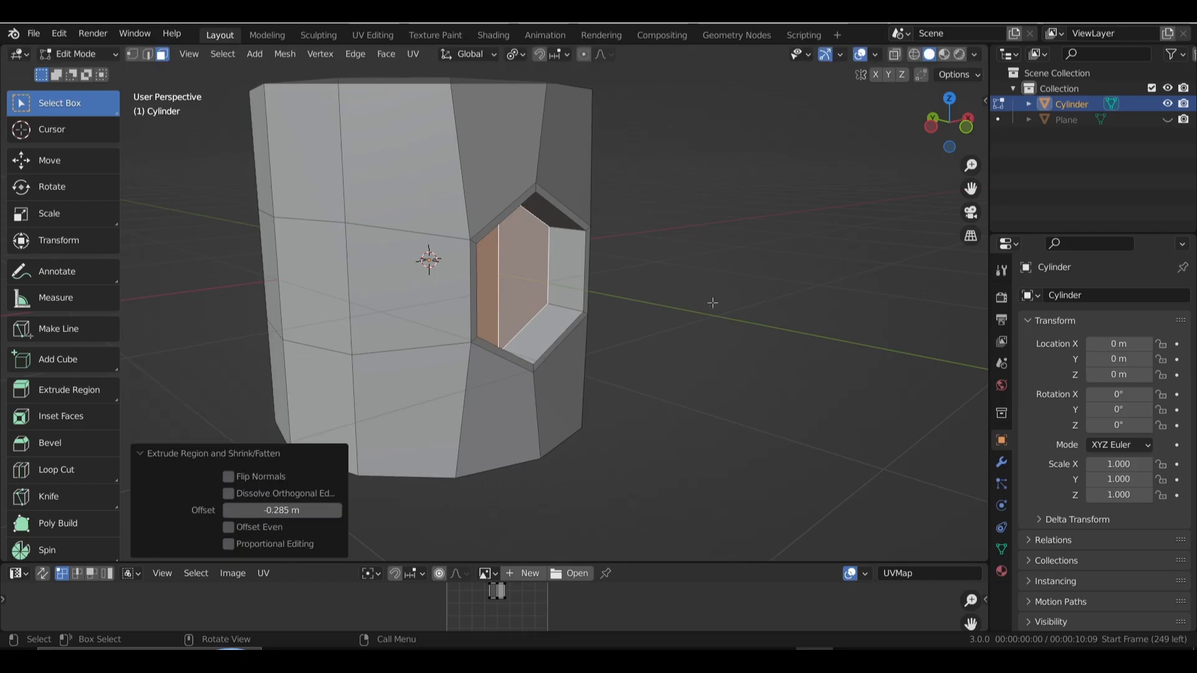
pyautogui.click(702, 337)
# Try box-selecting faces through the cylinder's side with X-ray on, then turn X-ray off and clear the selection.
pyautogui.moveTo(702, 337); pyautogui.dragTo(606, 344, button='middle')
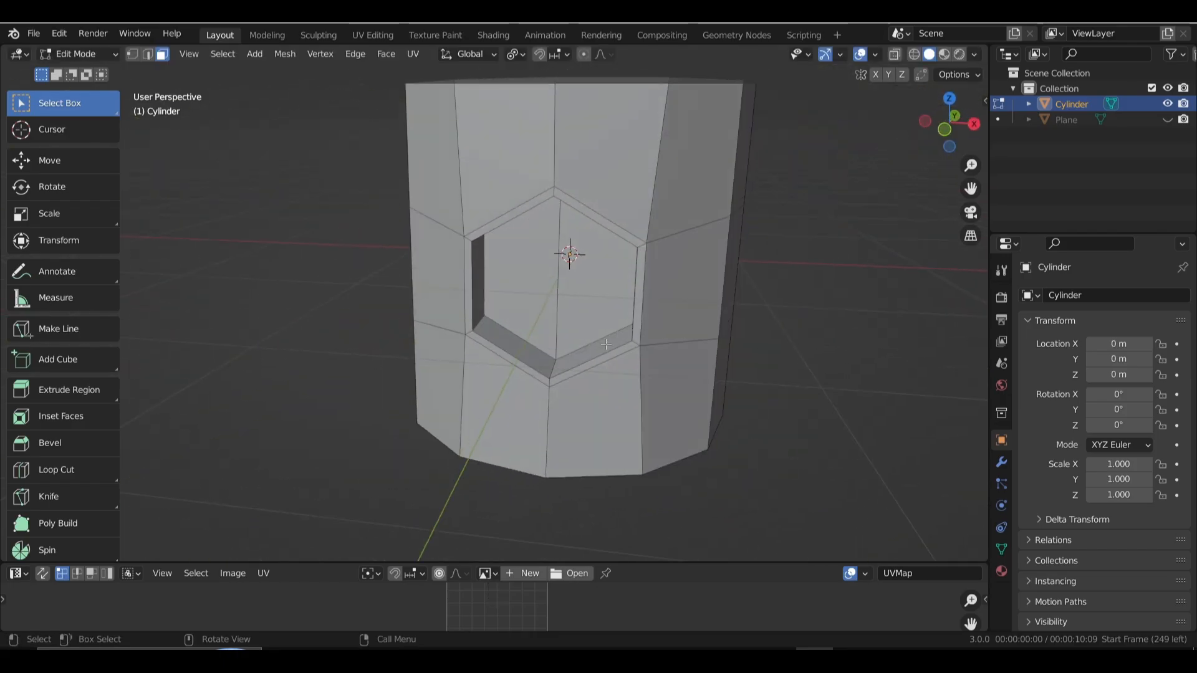
pyautogui.press('KP_1')
pyautogui.scroll(-3, 564, 310)
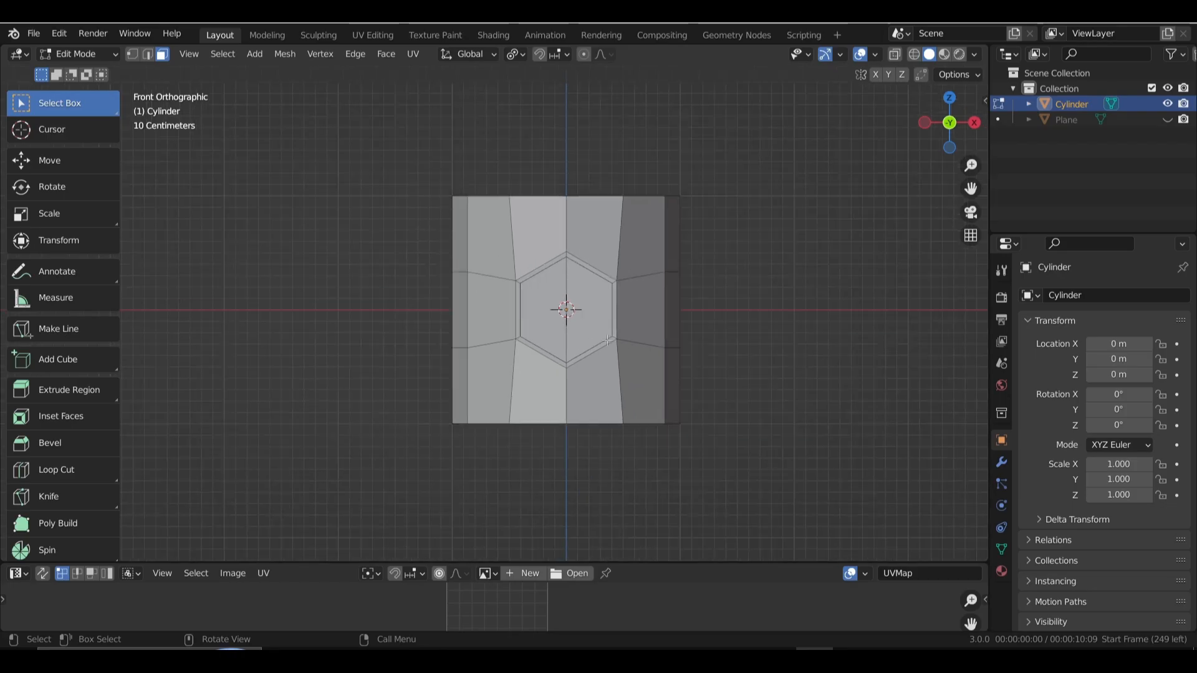
pyautogui.moveTo(542, 306); pyautogui.dragTo(512, 341, button='middle')
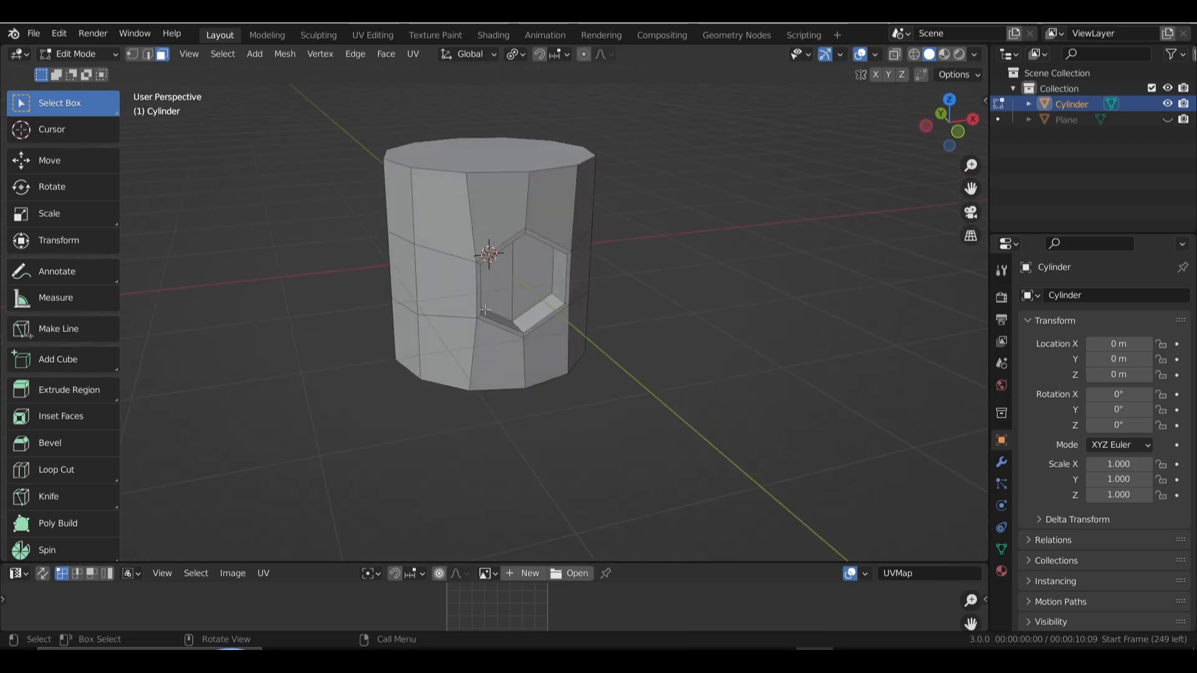
pyautogui.click(893, 55)
pyautogui.moveTo(305, 129); pyautogui.dragTo(436, 390)
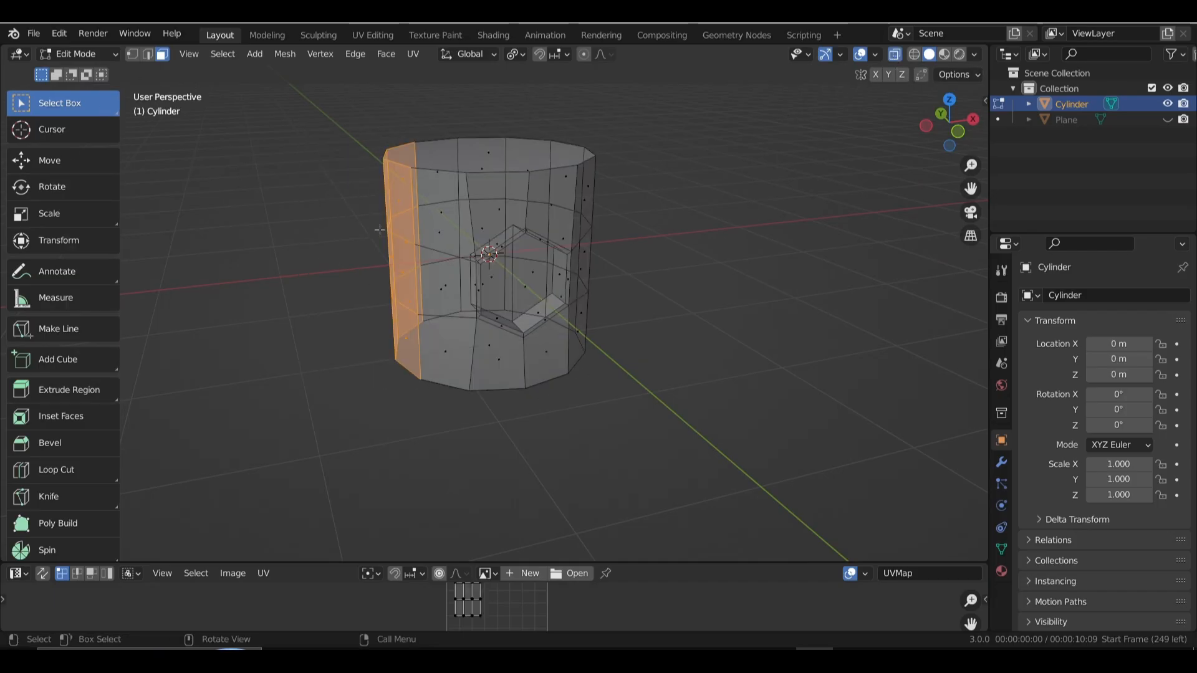
pyautogui.keyDown('shift'); pyautogui.moveTo(420, 202); pyautogui.dragTo(453, 364); pyautogui.keyUp('shift')
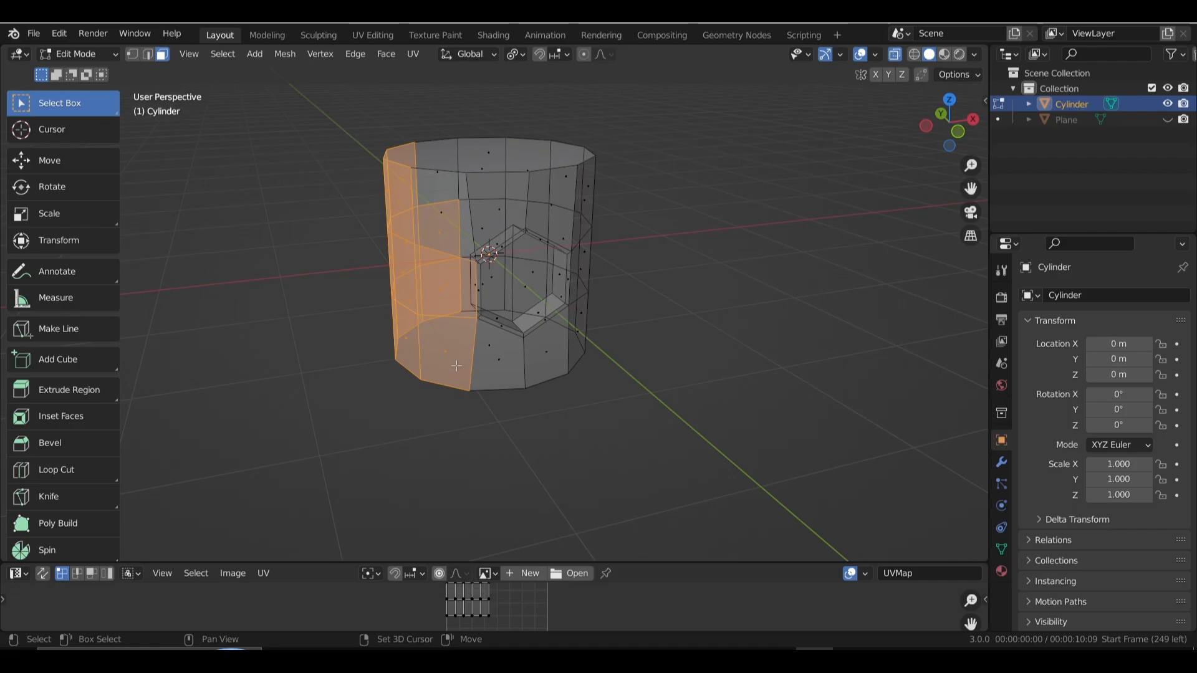
pyautogui.keyDown('shift'); pyautogui.click(489, 374); pyautogui.keyUp('shift')
pyautogui.keyDown('shift'); pyautogui.click(489, 374); pyautogui.keyUp('shift')
pyautogui.keyDown('shift'); pyautogui.click(430, 170); pyautogui.keyUp('shift')
pyautogui.keyDown('shift'); pyautogui.click(430, 170); pyautogui.keyUp('shift')
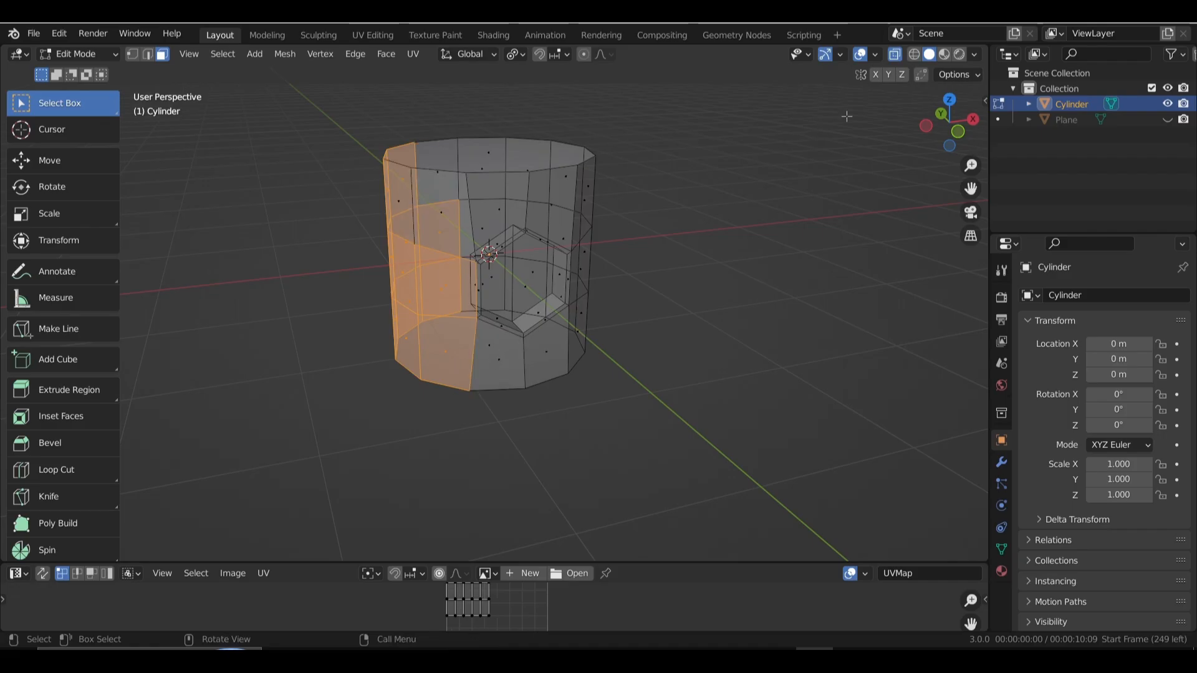
pyautogui.click(895, 56)
pyautogui.hotkey('alt', 'a')
# Select one face of the hexagonal recess and examine the cylinder in right and front views.
pyautogui.moveTo(663, 342); pyautogui.dragTo(529, 293, button='middle')
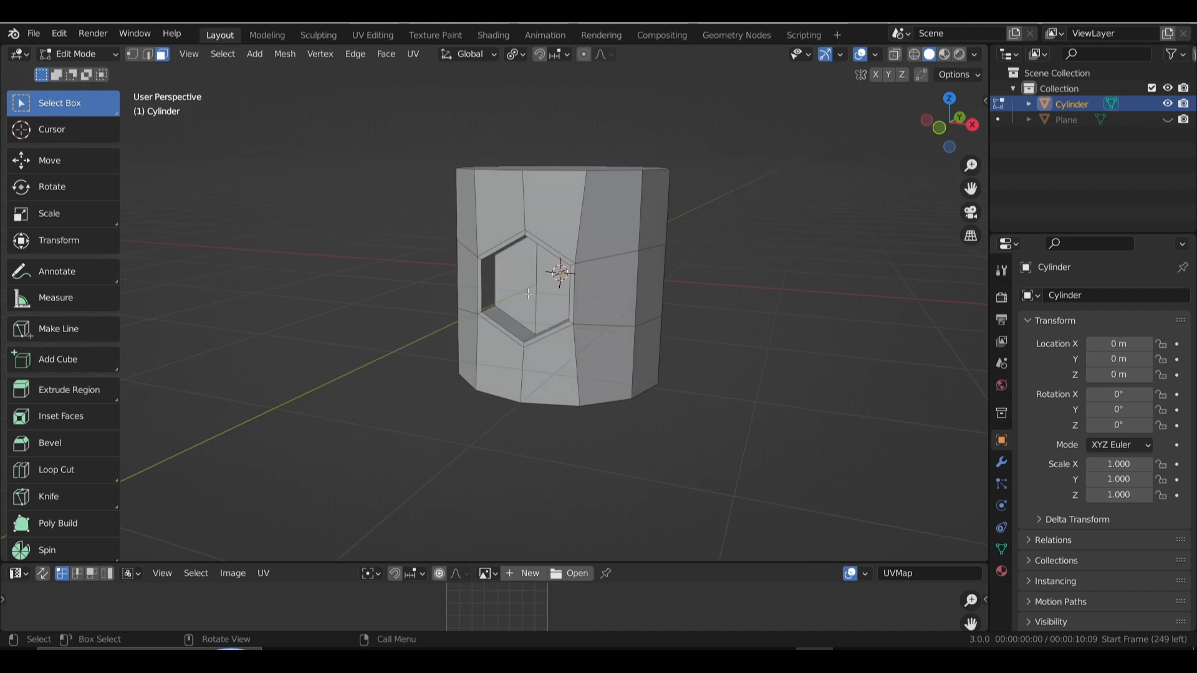
pyautogui.click(528, 293)
pyautogui.press('KP_3')
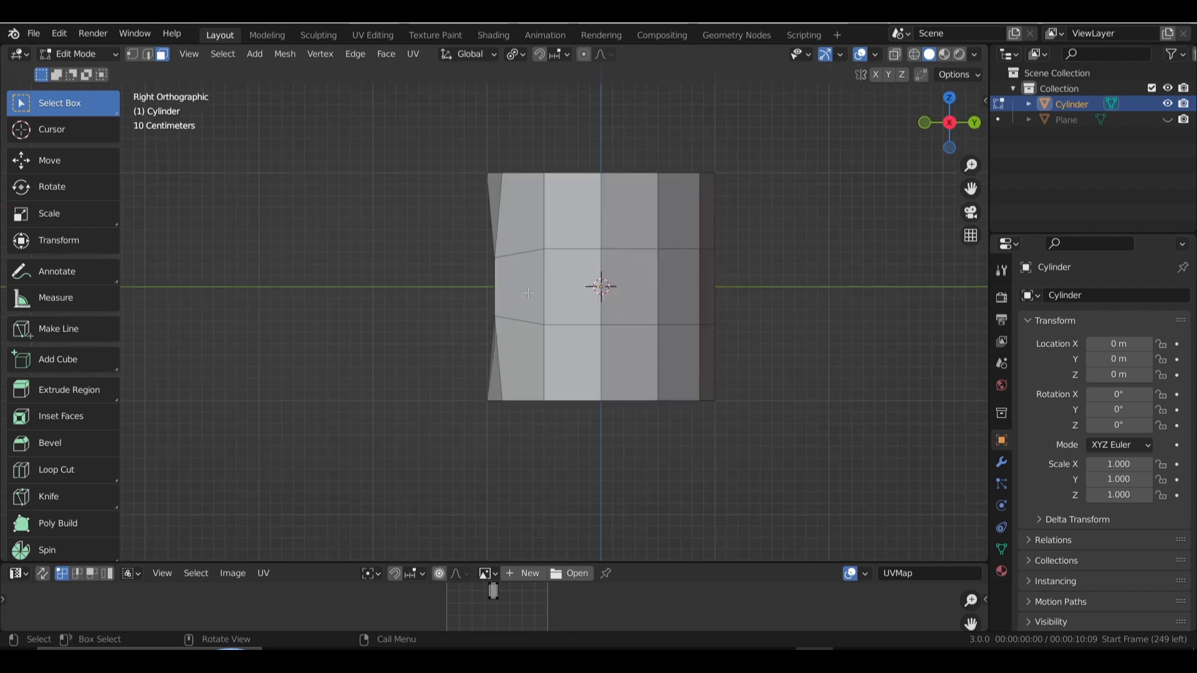
pyautogui.press('KP_1')
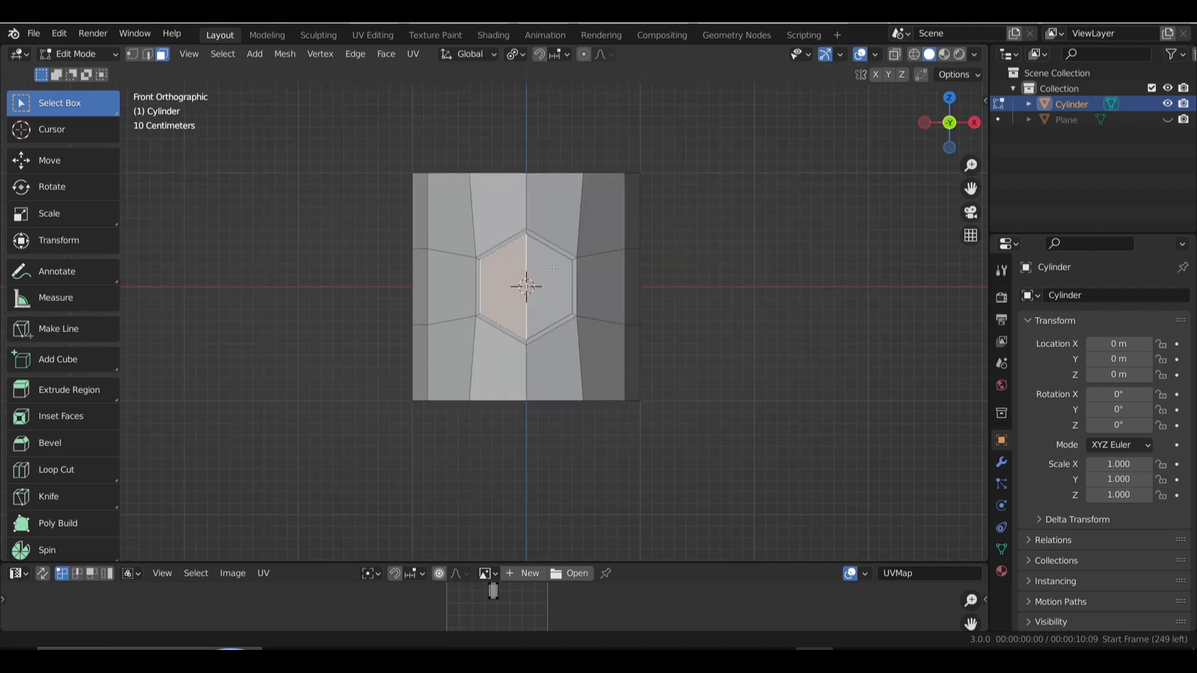
pyautogui.keyDown('shift'); pyautogui.scroll(1, 536, 286); pyautogui.keyUp('shift')
pyautogui.scroll(-3, 548, 286)
pyautogui.keyDown('shift'); pyautogui.moveTo(716, 172); pyautogui.dragTo(668, 203, button='middle'); pyautogui.keyUp('shift')
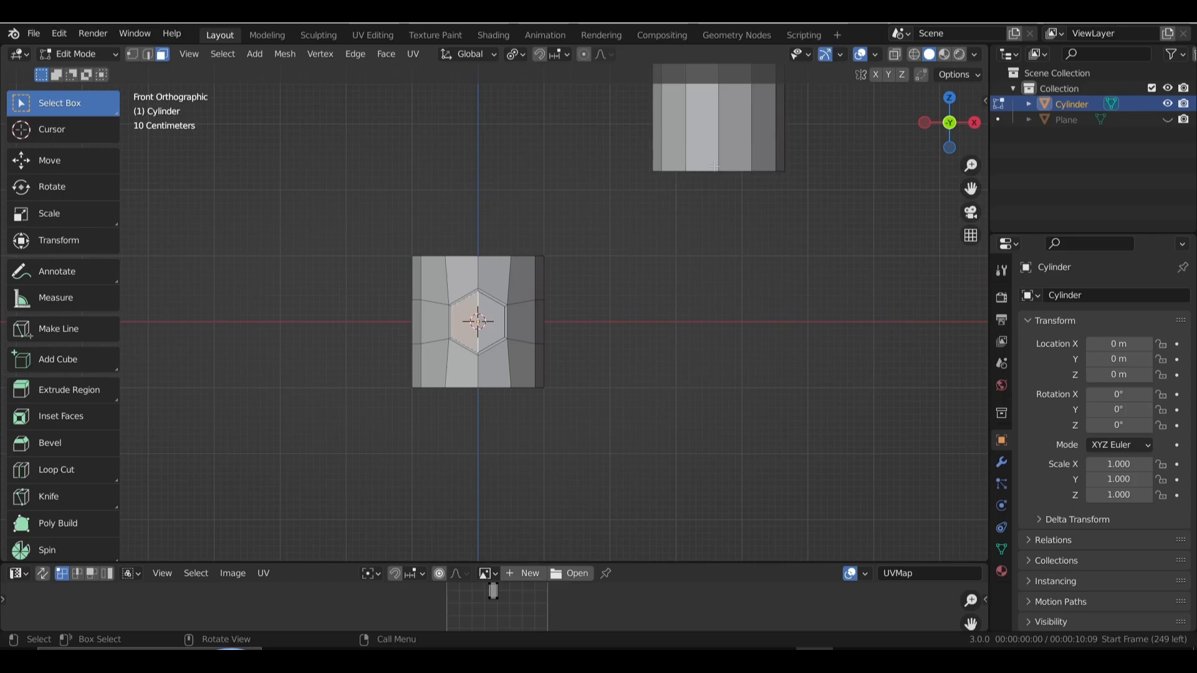
pyautogui.scroll(-3, 619, 289)
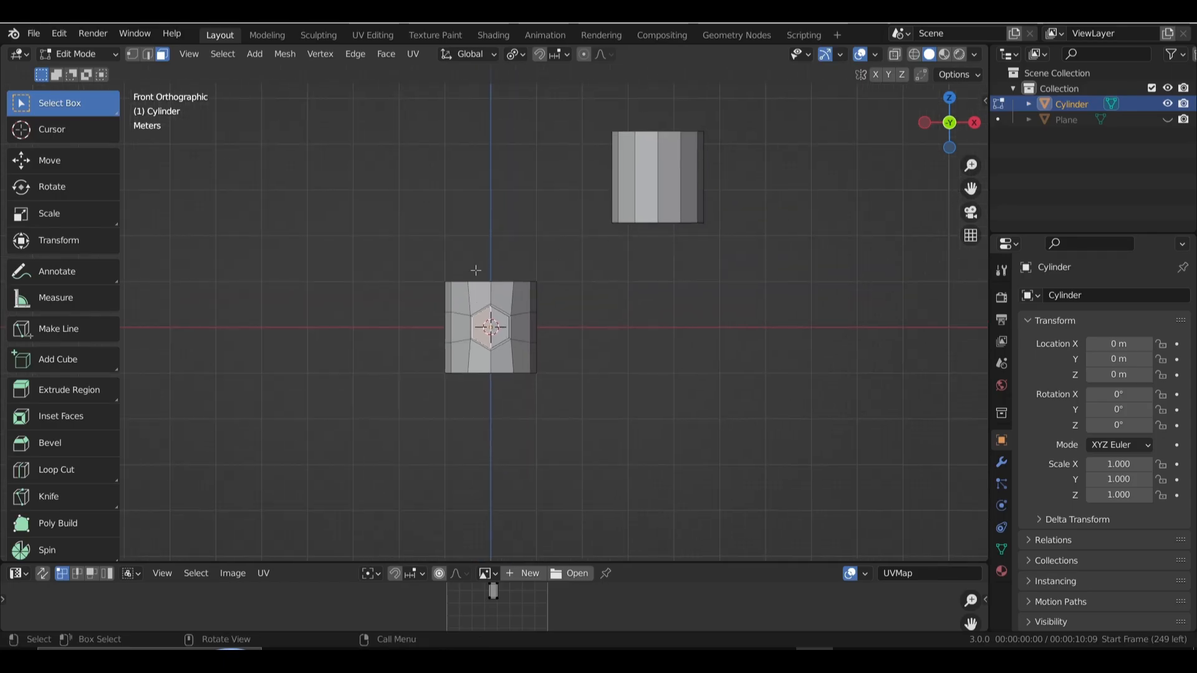
# Delete the cylinder's top cap with the Faces option, inspect the open interior, and undo the deletion.
pyautogui.moveTo(477, 271); pyautogui.dragTo(513, 363, button='middle')
pyautogui.click(486, 279)
pyautogui.keyDown('shift'); pyautogui.moveTo(486, 280); pyautogui.dragTo(579, 284, button='middle'); pyautogui.keyUp('shift')
pyautogui.scroll(2, 578, 284)
pyautogui.press('x')
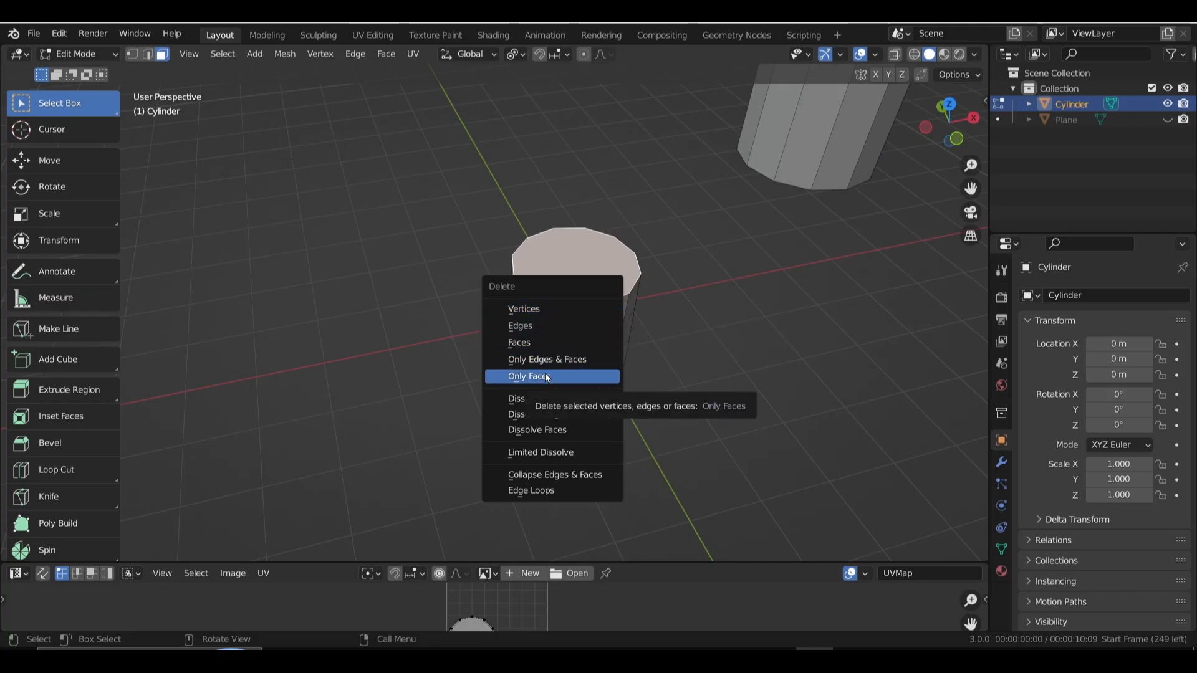
pyautogui.click(535, 342)
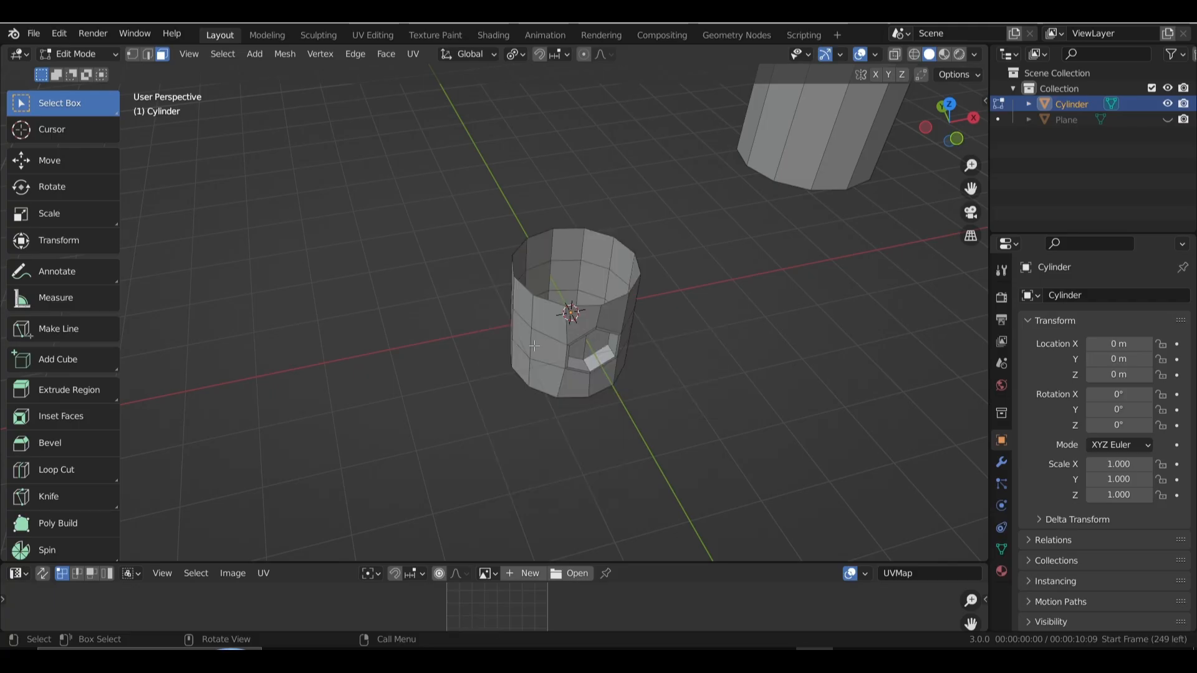
pyautogui.moveTo(534, 349); pyautogui.dragTo(597, 309, button='middle')
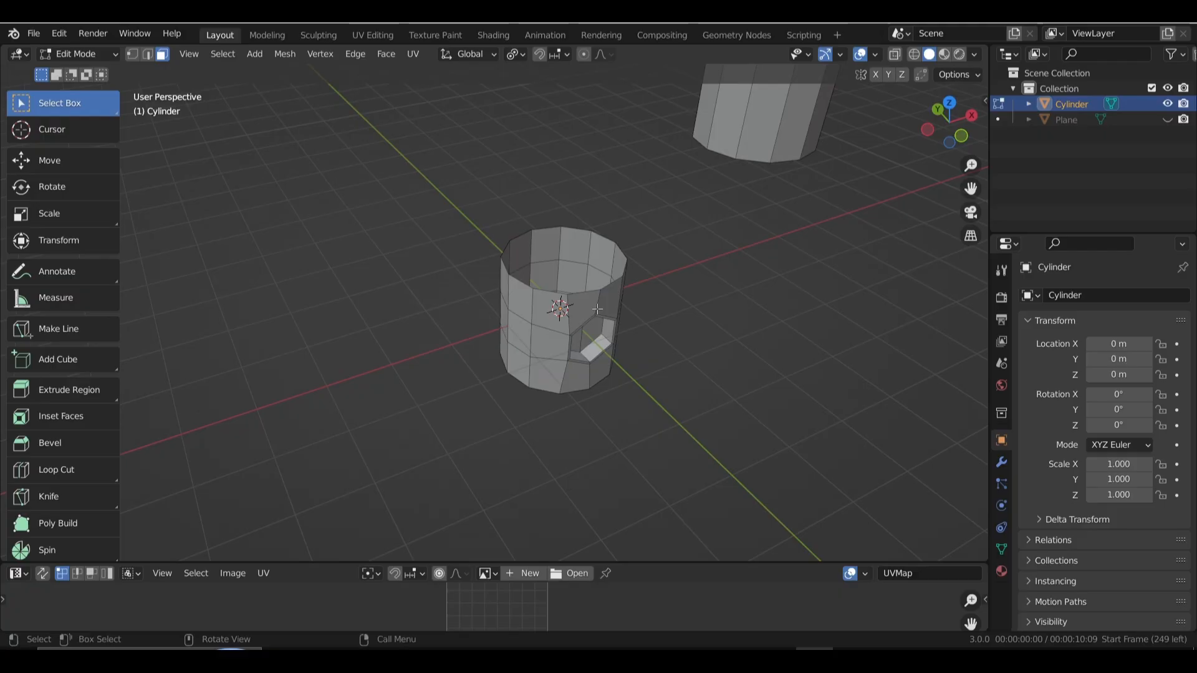
pyautogui.click(597, 309)
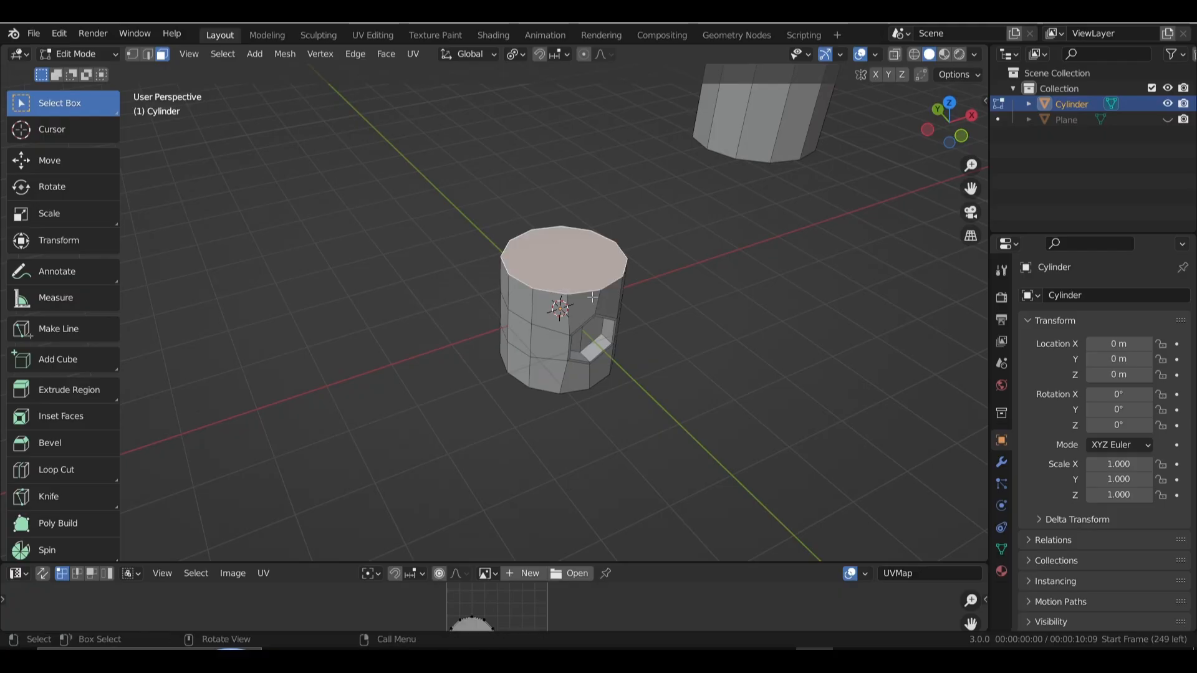
# Delete the cylinder's selected top cap face once more and undo that deletion.
pyautogui.press('x')
pyautogui.click(556, 331)
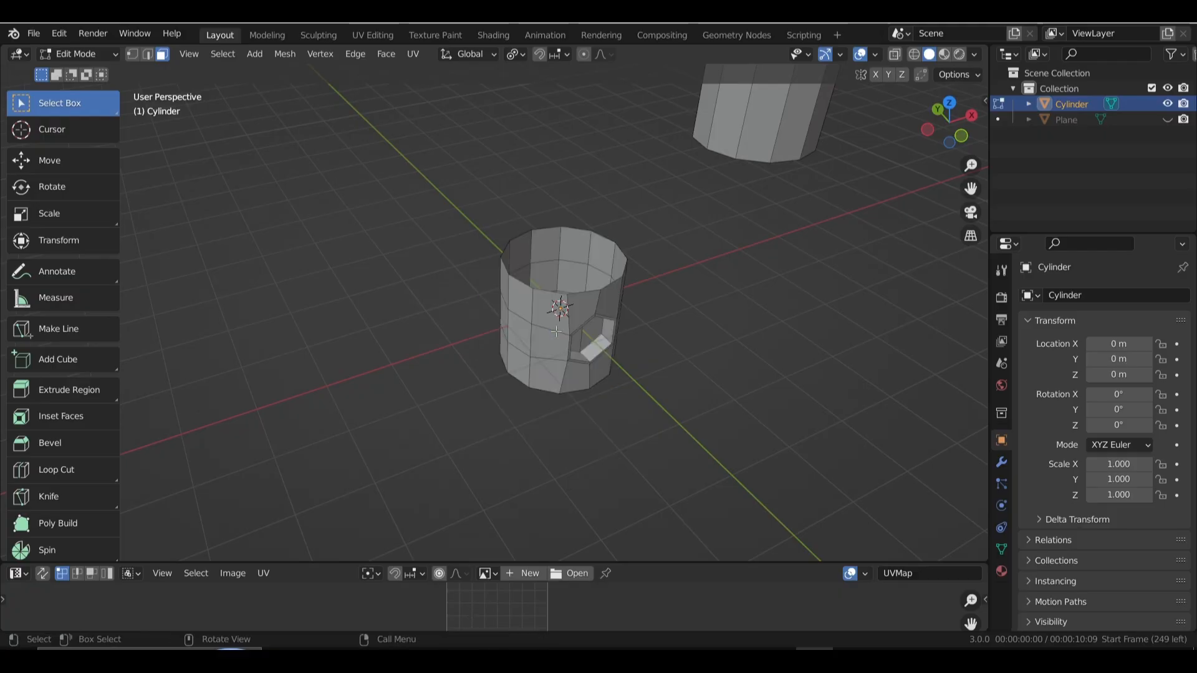
pyautogui.moveTo(561, 307); pyautogui.dragTo(601, 294, button='middle')
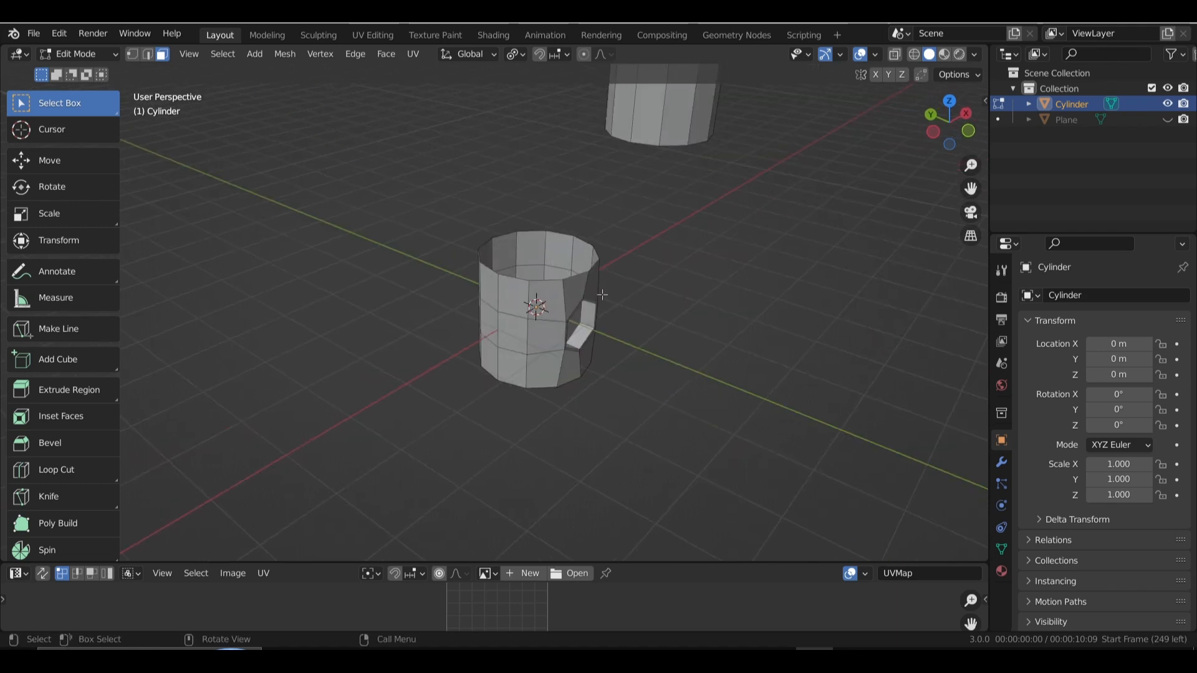
pyautogui.hotkey('ctrl', 'z')
# Try deleting one middle-row face on the cylinder's side and undo the deletion.
pyautogui.moveTo(528, 325); pyautogui.dragTo(559, 326, button='middle')
pyautogui.click(508, 340)
pyautogui.press('x')
pyautogui.click(483, 298)
pyautogui.hotkey('ctrl', 'z')
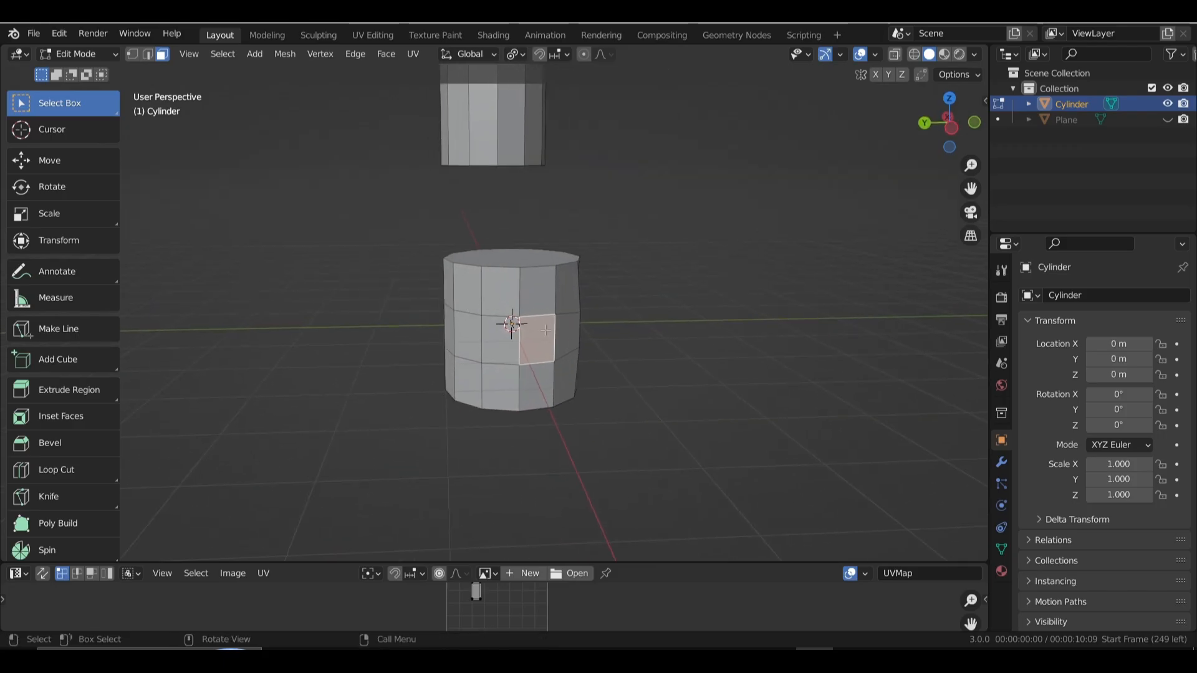
# Select all geometry of both cylinders and try Dissolve Faces with Dissolve Vertices off.
pyautogui.press('a')
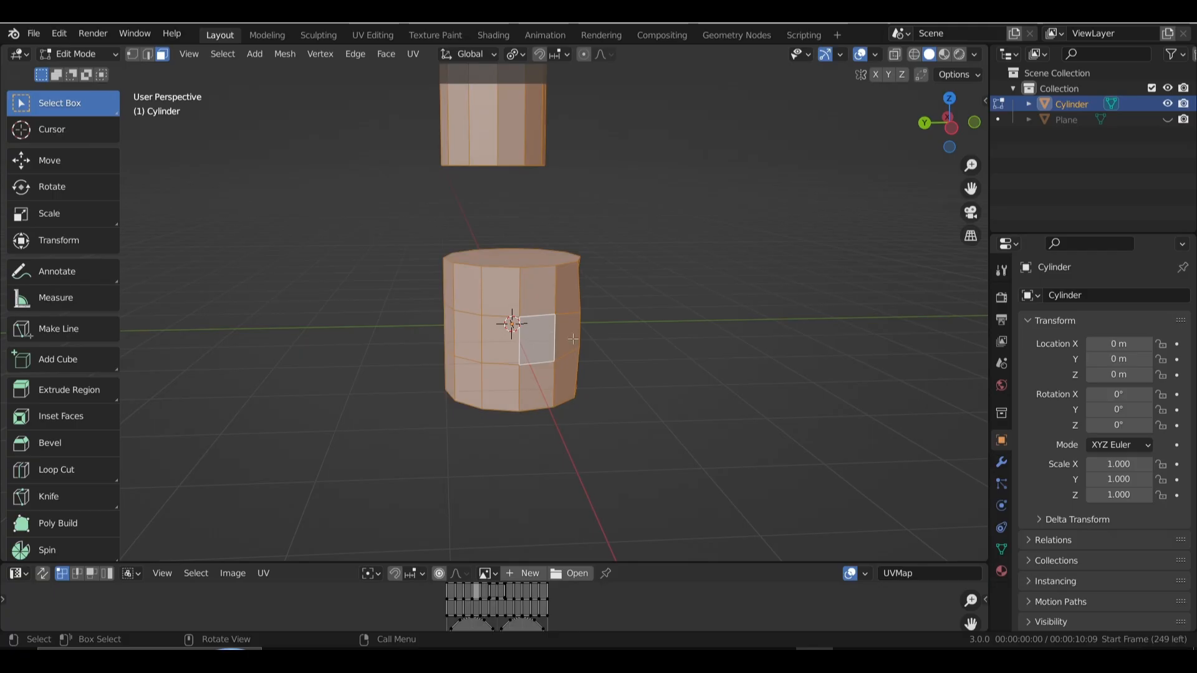
pyautogui.moveTo(573, 338); pyautogui.dragTo(546, 339, button='middle')
pyautogui.press('x')
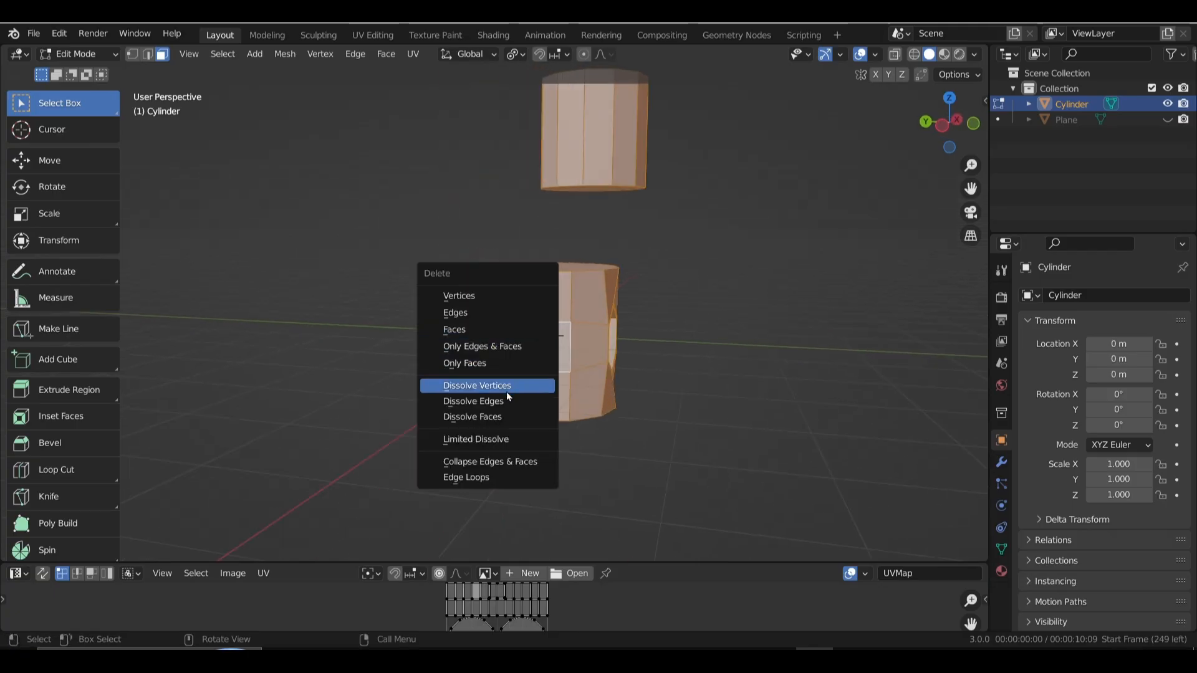
pyautogui.click(491, 415)
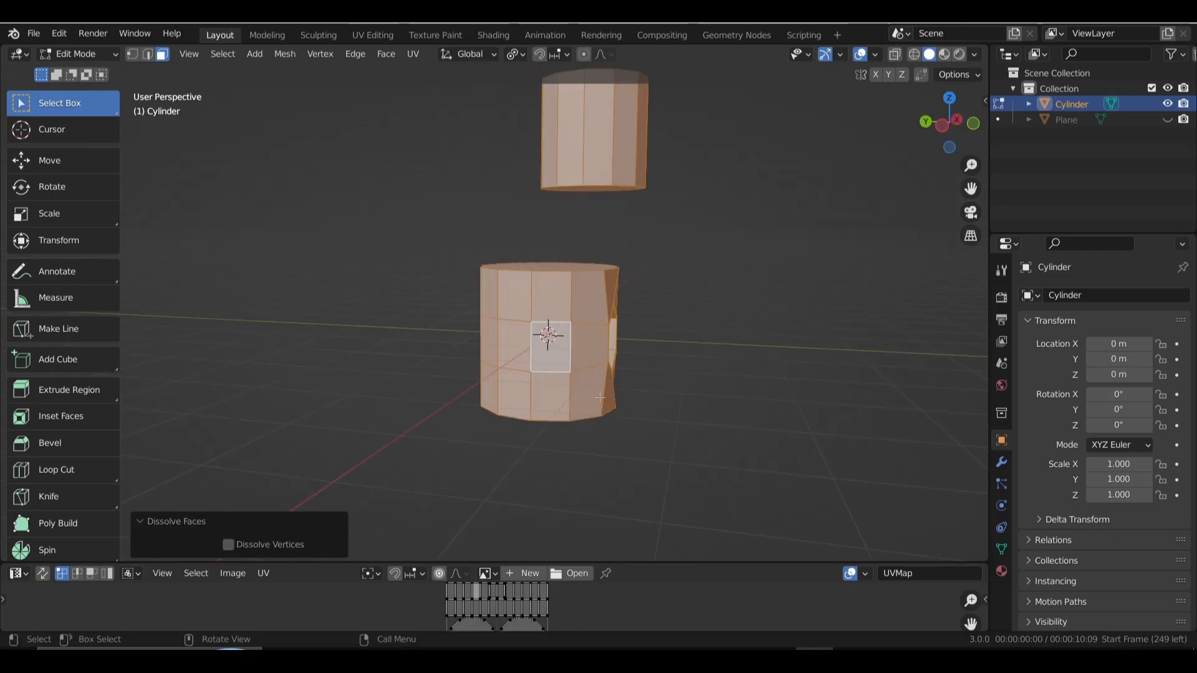
pyautogui.moveTo(601, 397); pyautogui.dragTo(586, 343, button='middle')
pyautogui.press('x')
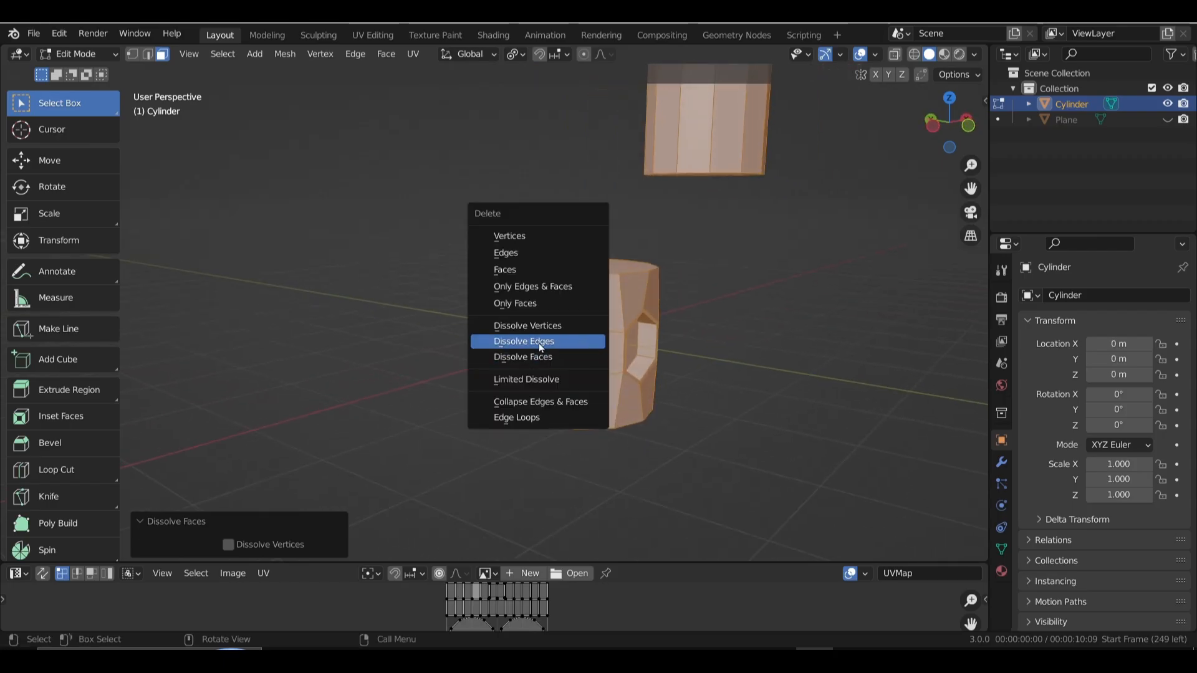
pyautogui.press('Escape')
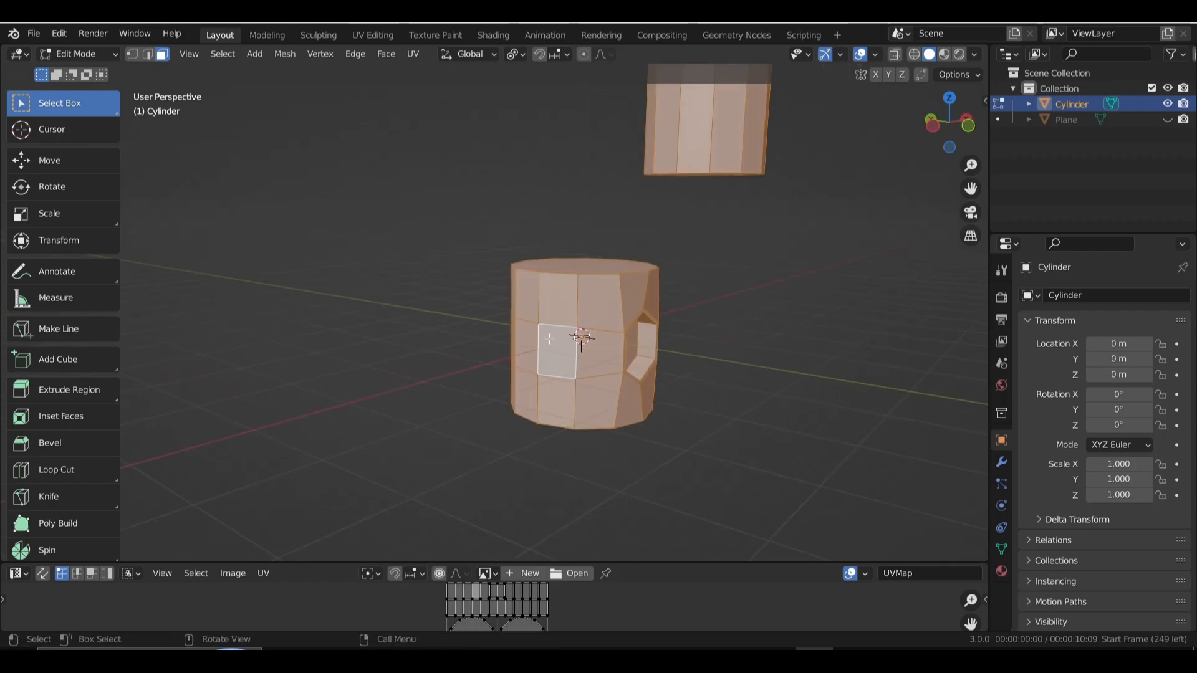
# Select one middle-row side face of the recessed cylinder and extend the selection with Select Linked, delimited by Seam.
pyautogui.click(549, 339)
pyautogui.press('a')
pyautogui.click(555, 337)
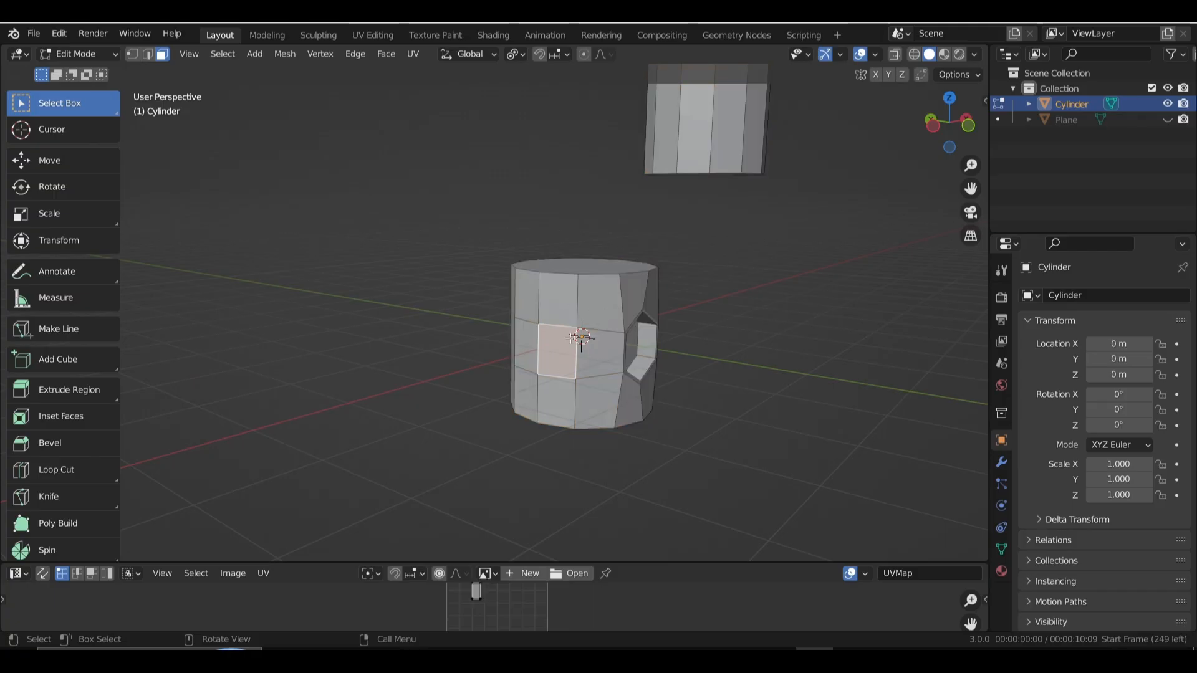
pyautogui.hotkey('ctrl', 'l')
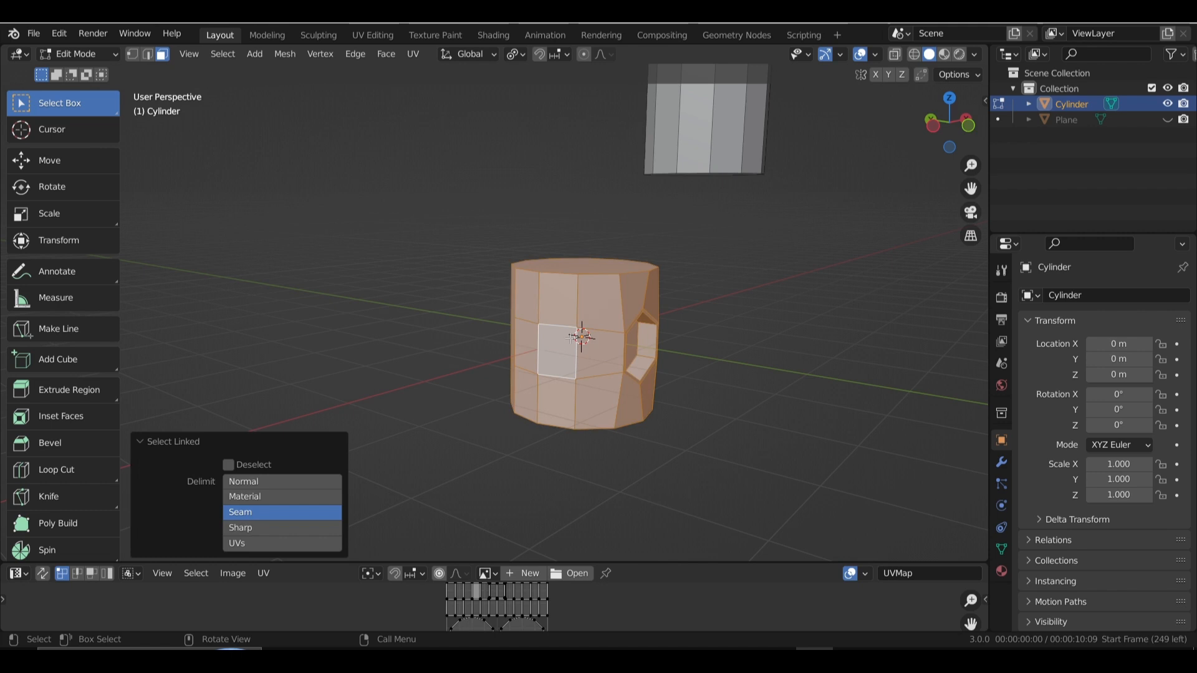
pyautogui.moveTo(597, 339); pyautogui.dragTo(572, 329, button='middle')
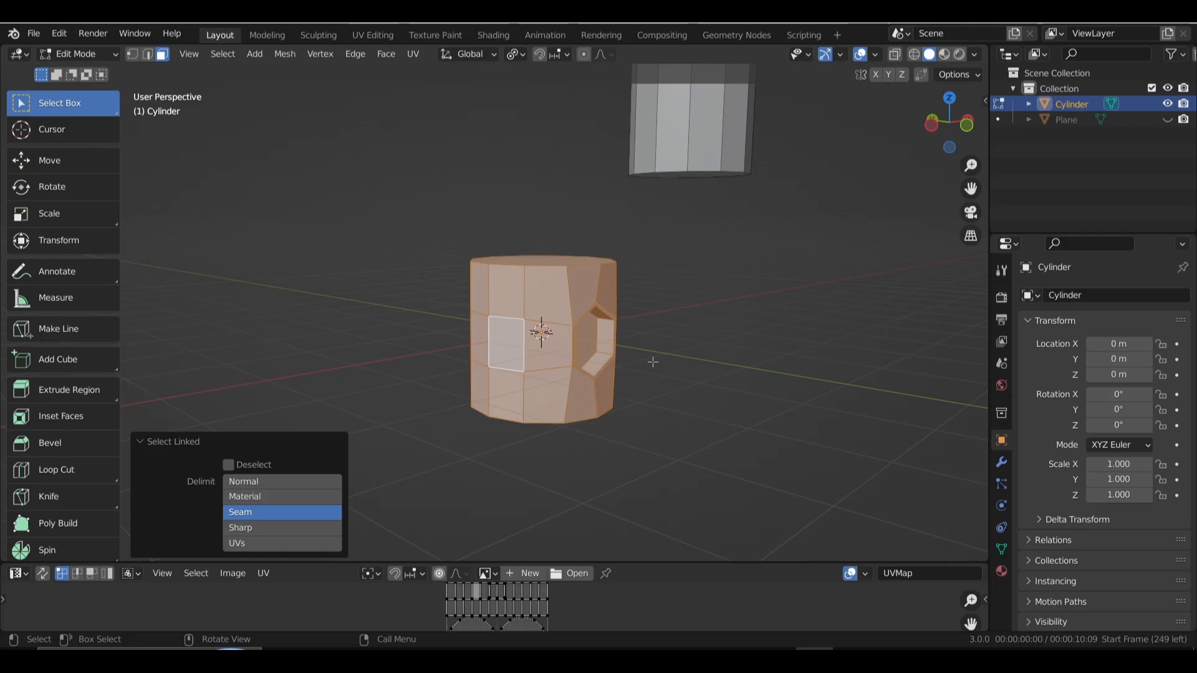
# Clear the linked selection, select all geometry of both cylinders, and deselect everything.
pyautogui.hotkey('alt', 'a')
pyautogui.press('a')
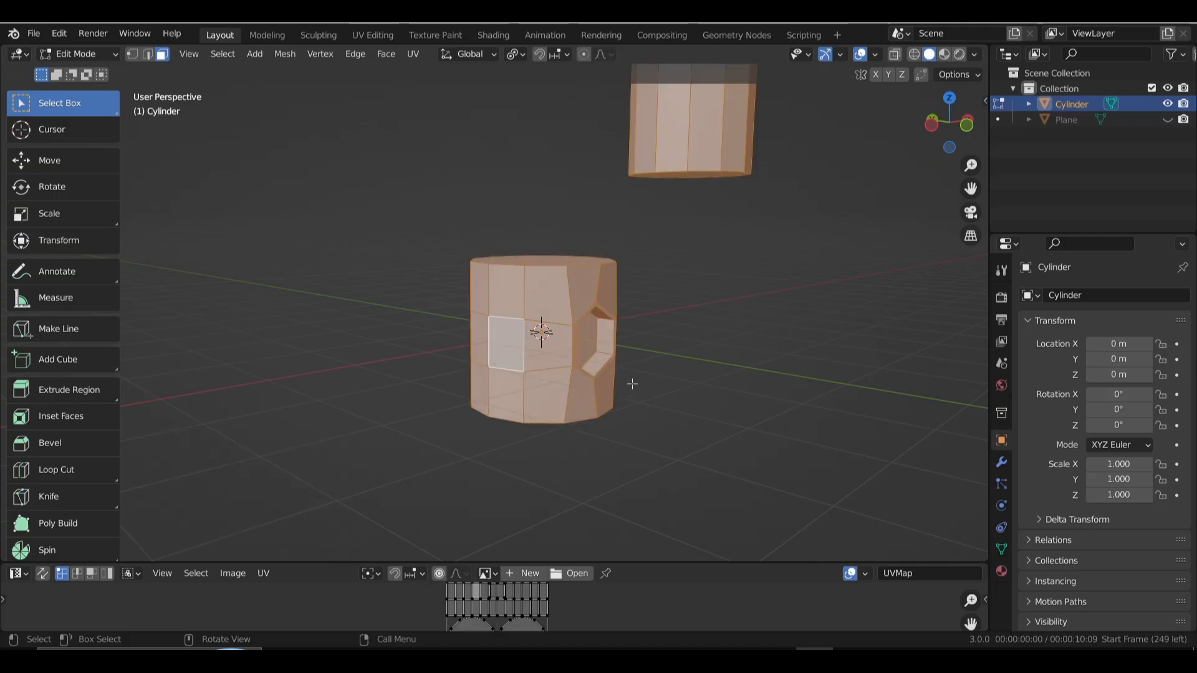
pyautogui.hotkey('alt', 'a')
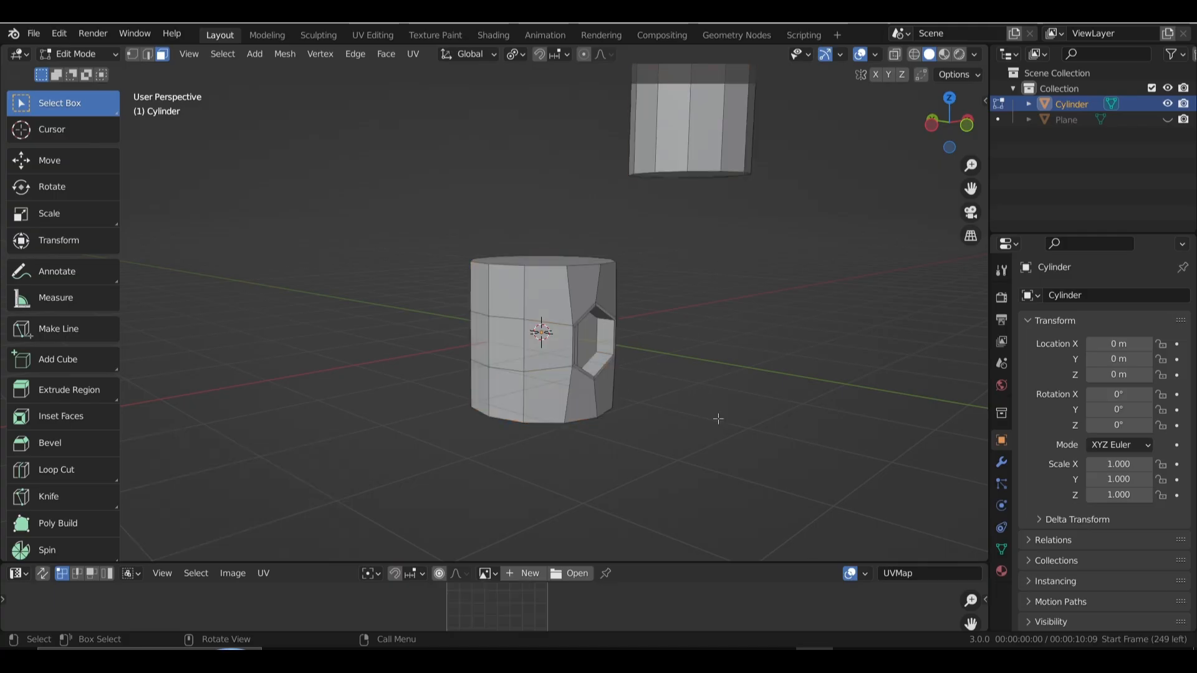
# Select only the recessed cylinder by picking one middle-row side face and applying Select Linked.
pyautogui.click(535, 344)
pyautogui.hotkey('ctrl', 'l')
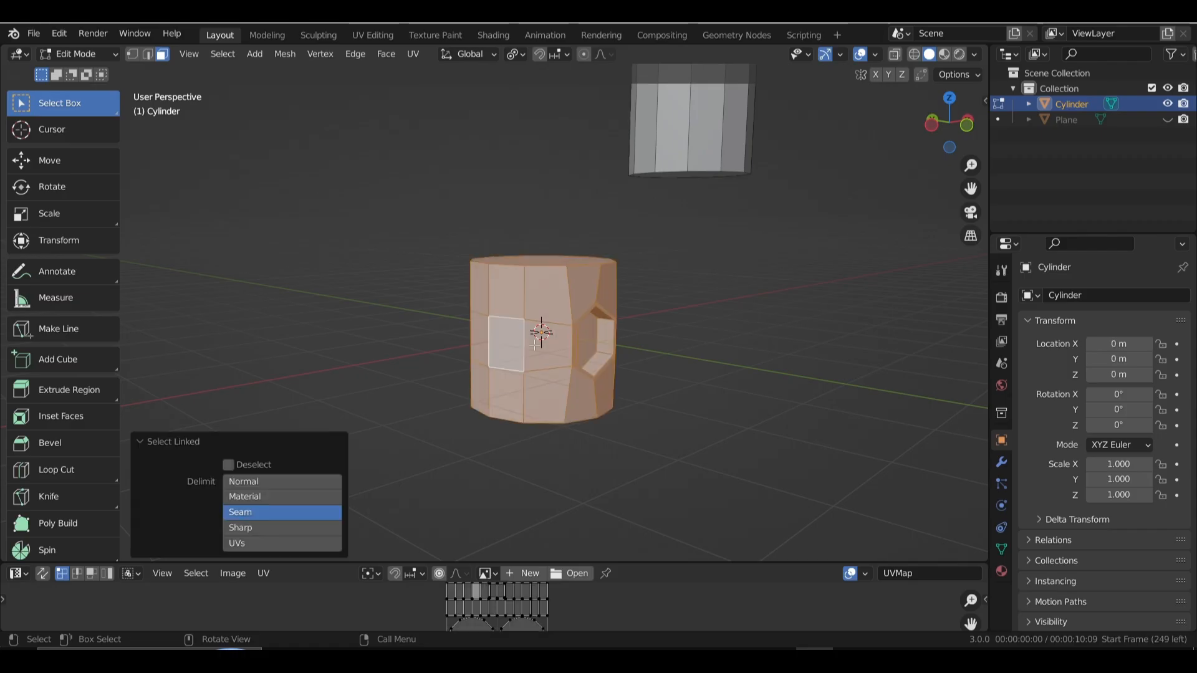
pyautogui.keyDown('shift'); pyautogui.moveTo(534, 344); pyautogui.dragTo(515, 328, button='middle'); pyautogui.keyUp('shift')
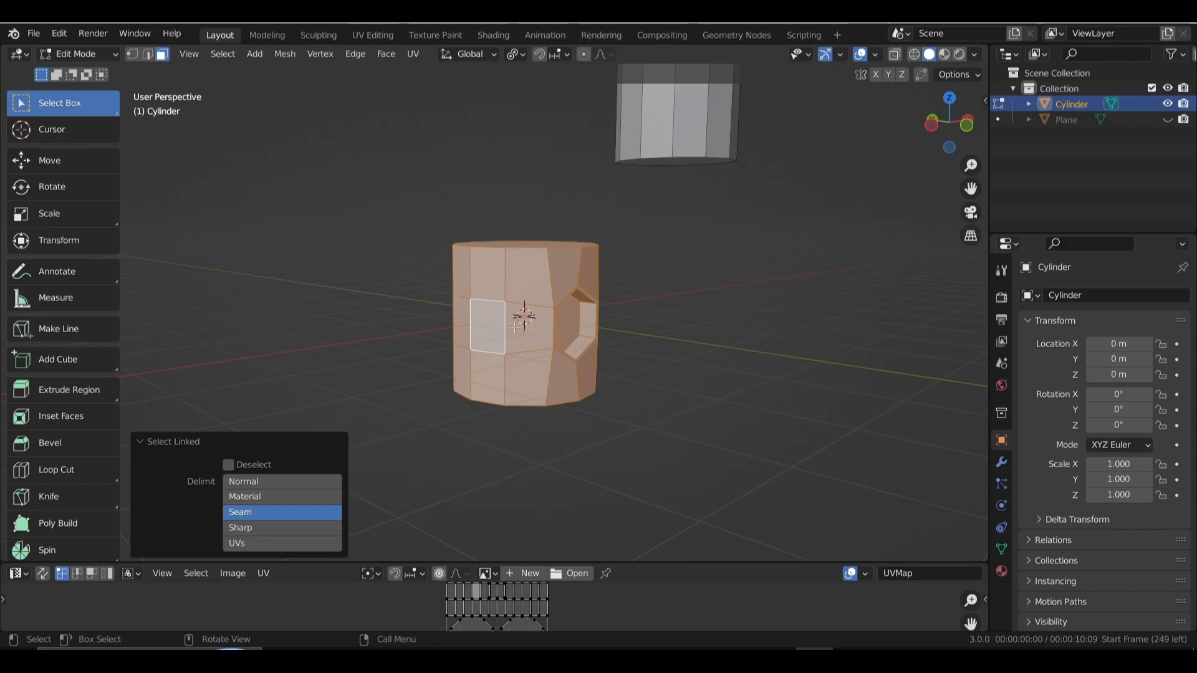
pyautogui.moveTo(539, 345); pyautogui.dragTo(543, 374, button='middle')
pyautogui.moveTo(525, 327); pyautogui.dragTo(523, 312, button='middle')
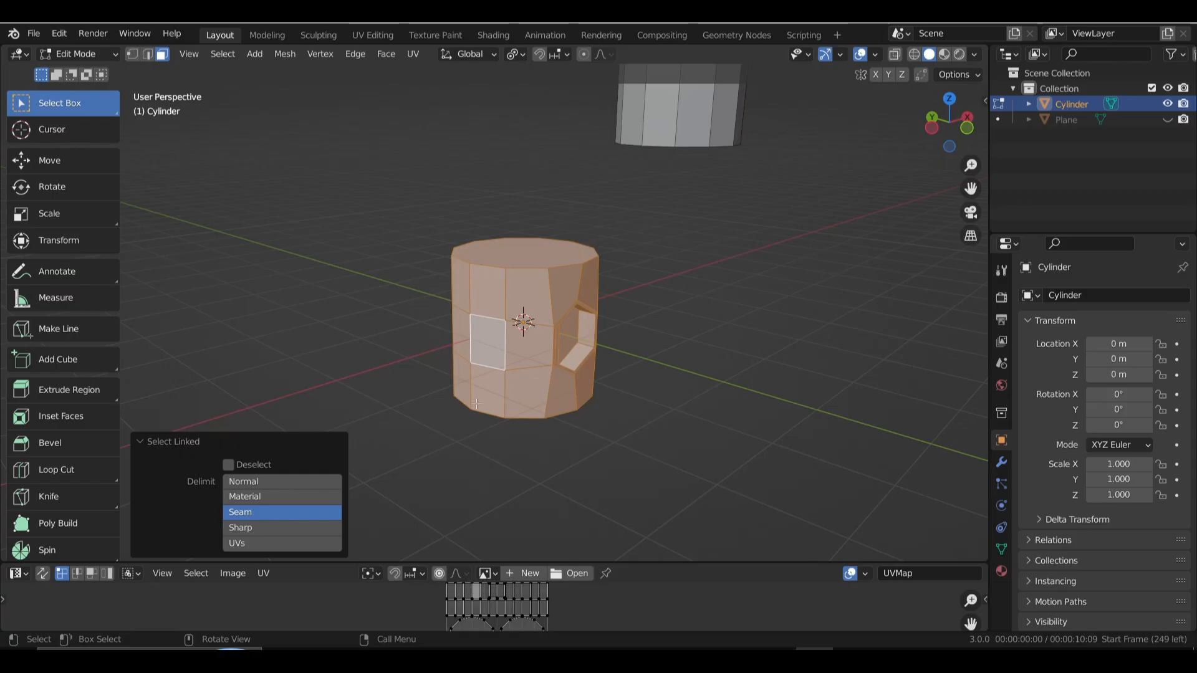
# Delete the selected cylinder's geometry with Only Faces, inspect the remaining wire edges, and undo the deletion.
pyautogui.press('x')
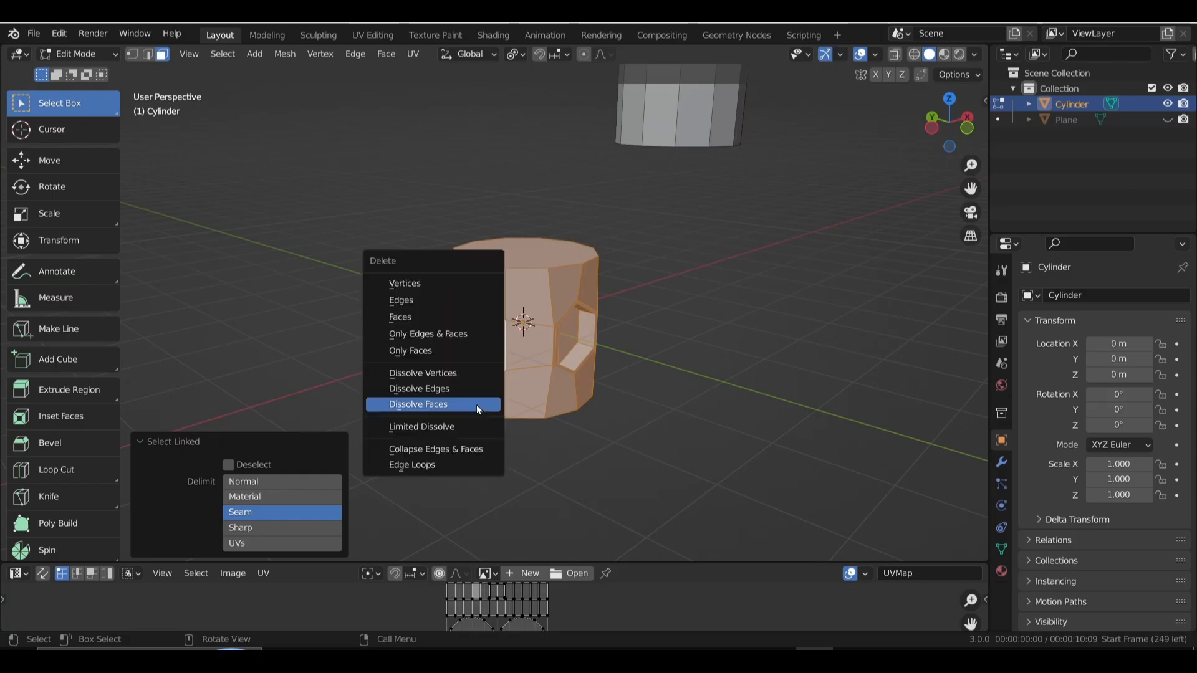
pyautogui.click(421, 351)
pyautogui.moveTo(442, 359); pyautogui.dragTo(578, 271, button='middle')
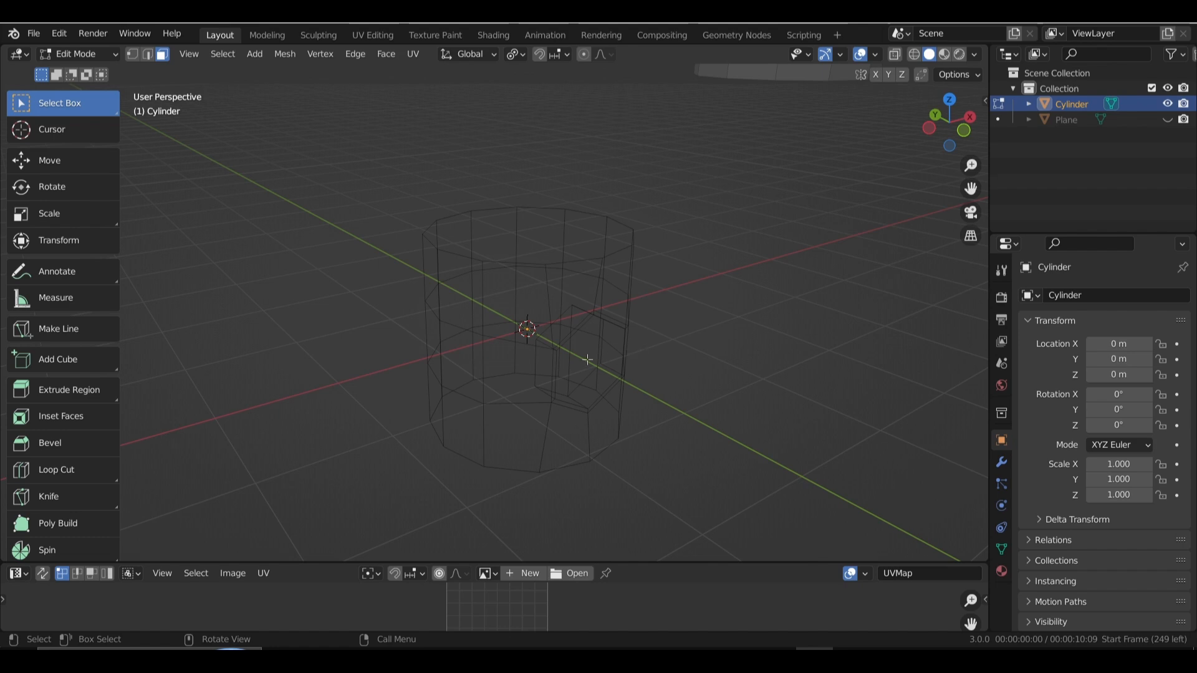
pyautogui.hotkey('ctrl', 'z')
# Delete all vertices of the selected recessed cylinder and undo the deletion.
pyautogui.press('x')
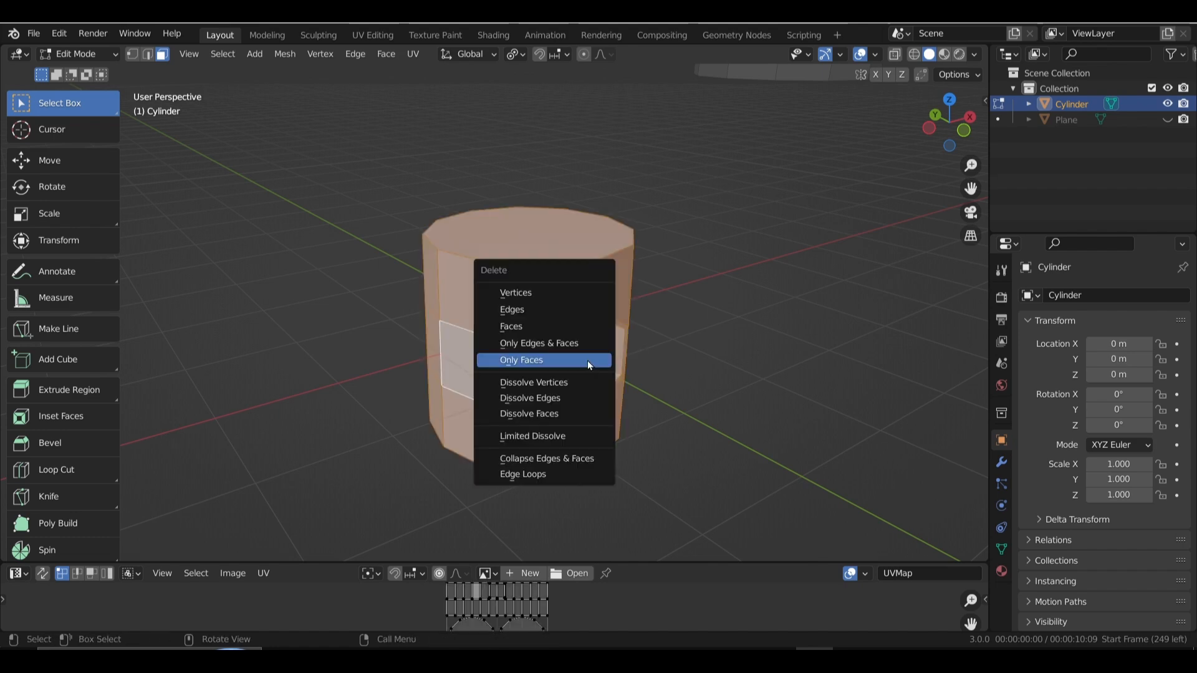
pyautogui.click(535, 294)
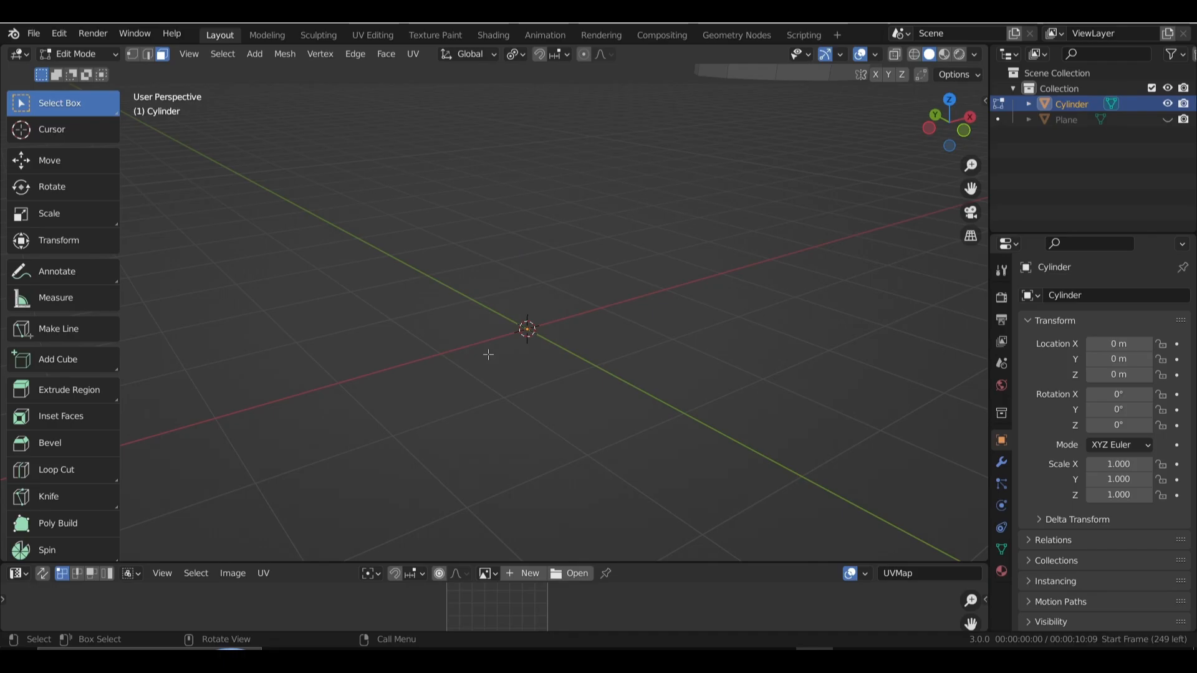
pyautogui.hotkey('ctrl', 'z')
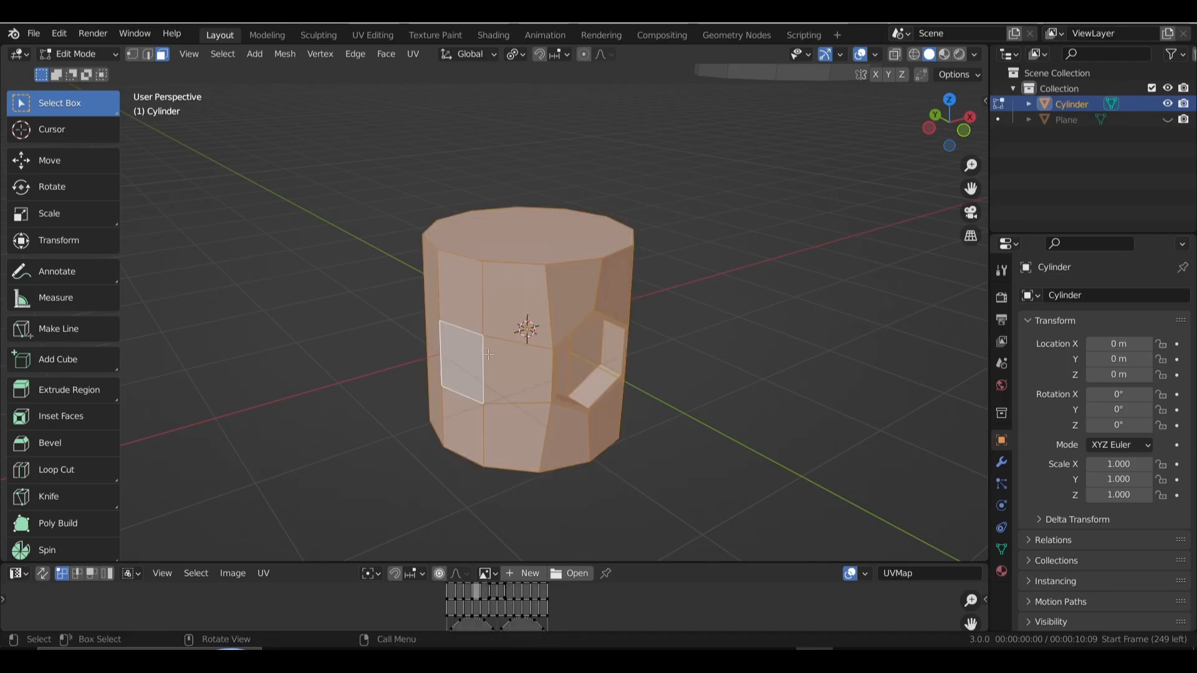
# Select the cylinder's top cap, delete its vertices, and undo the deletion.
pyautogui.click(513, 255)
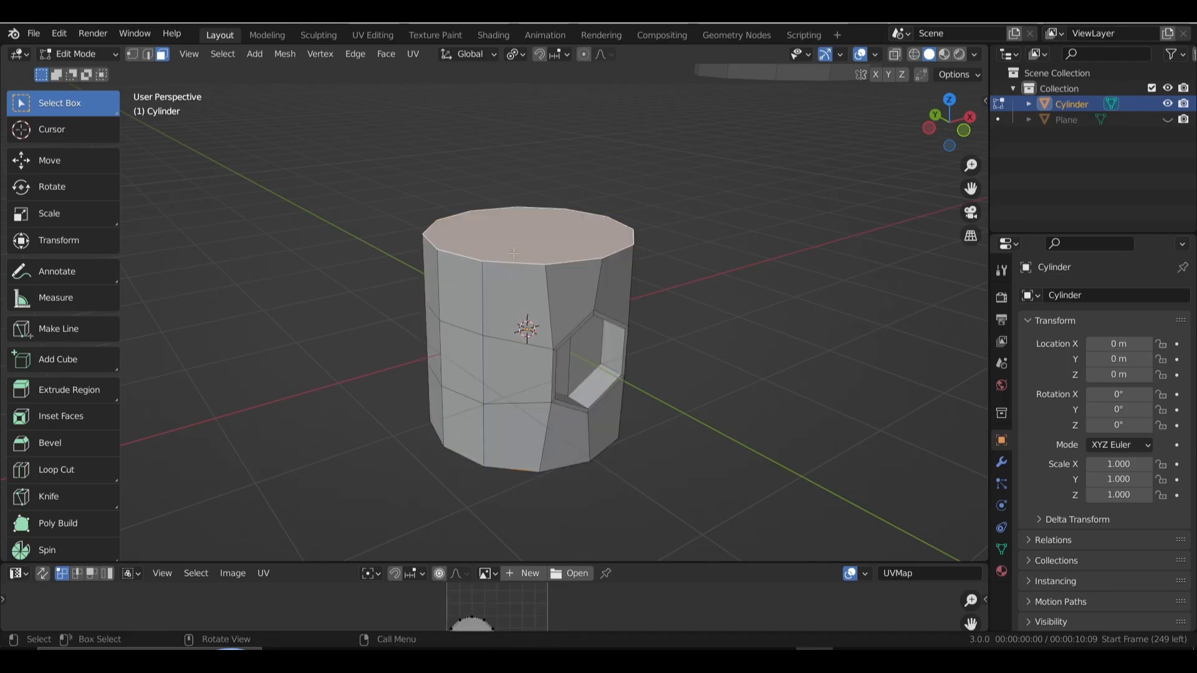
pyautogui.press('x')
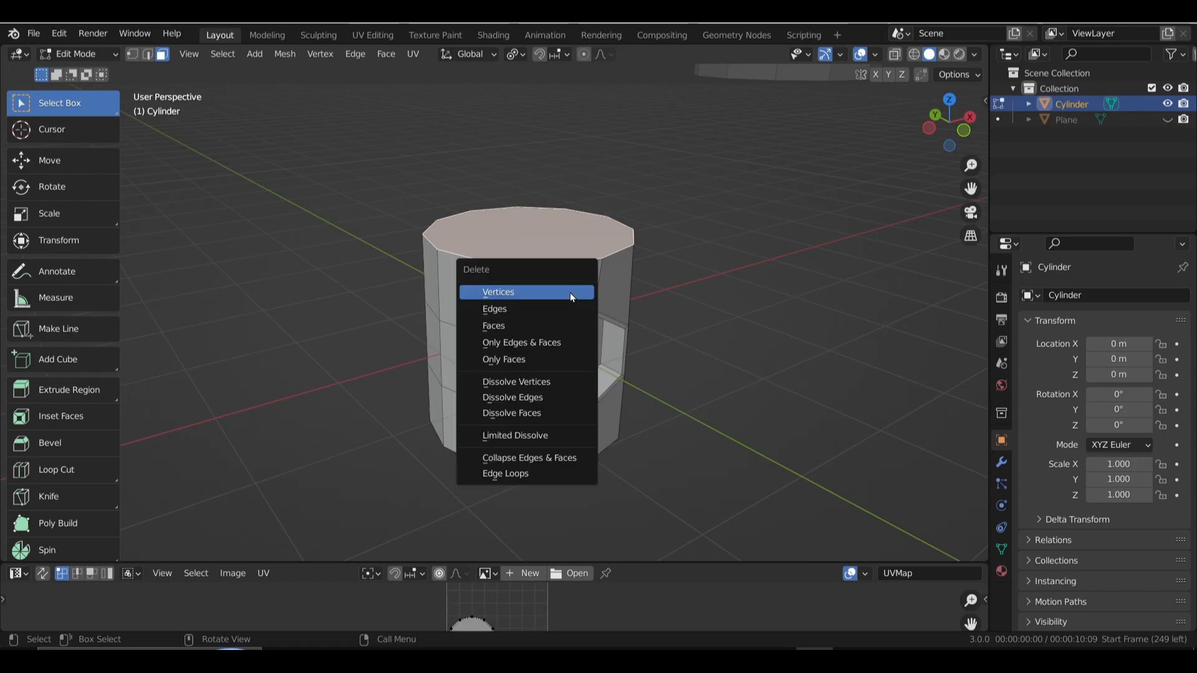
pyautogui.click(569, 293)
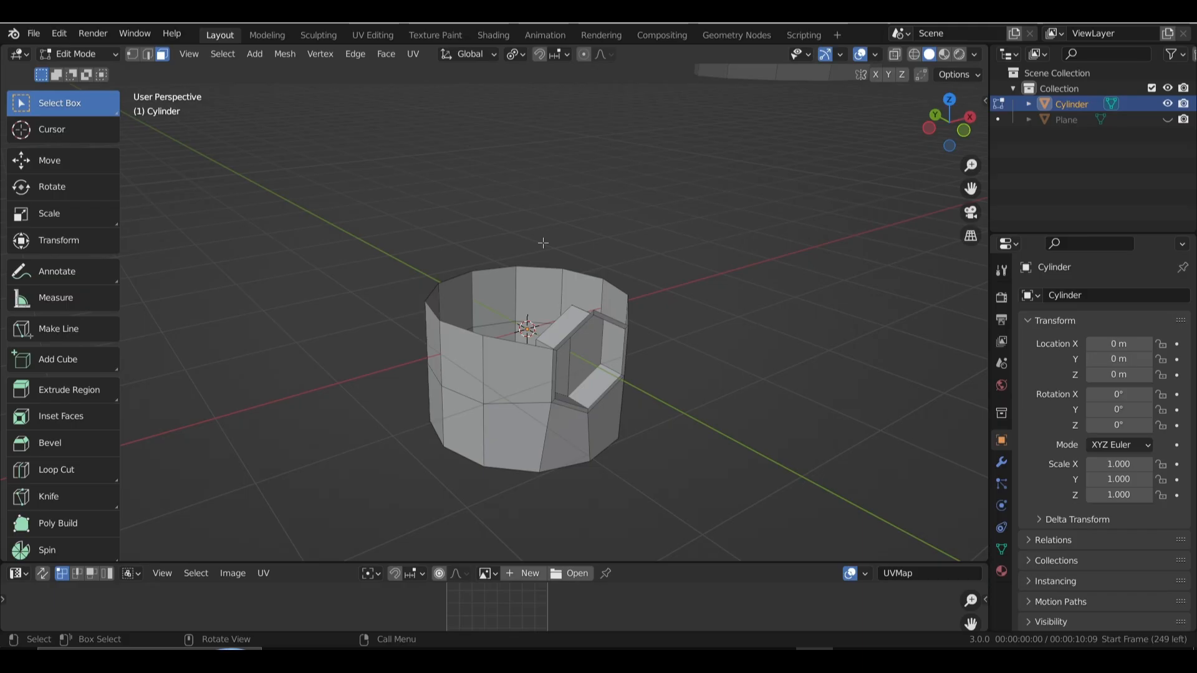
pyautogui.hotkey('alt', 'h')
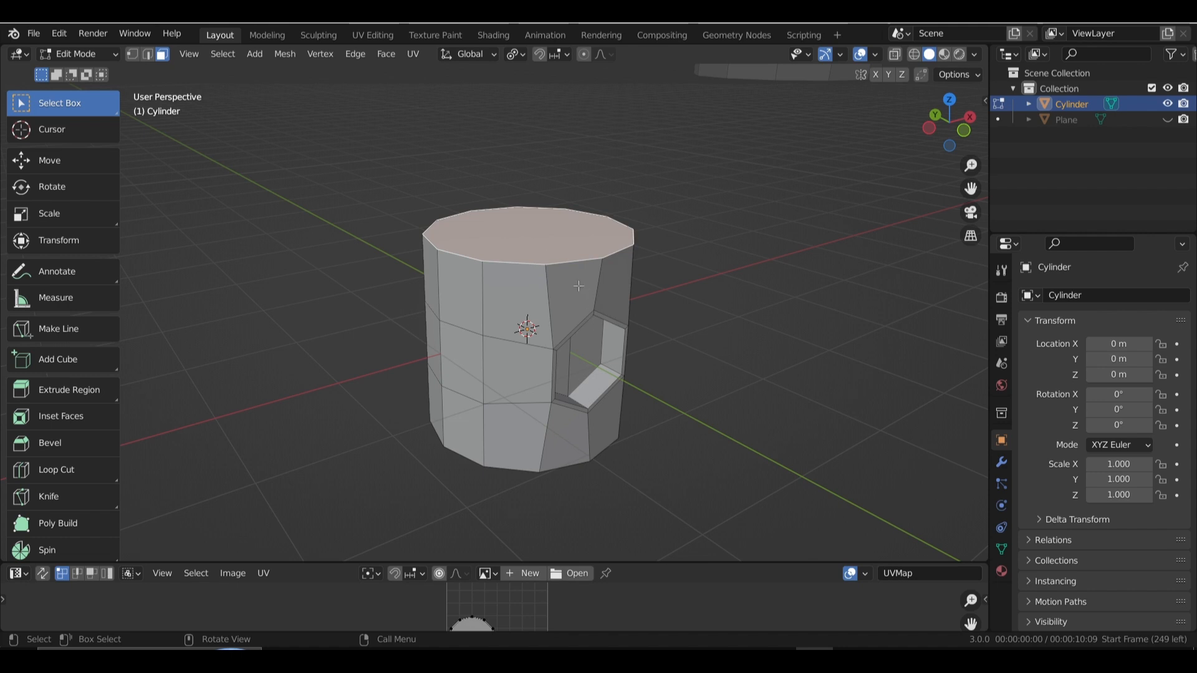
# Switch to vertex selection and examine the top rim's vertices and the hexagonal recess from several sides.
pyautogui.moveTo(516, 269); pyautogui.dragTo(449, 303, button='middle')
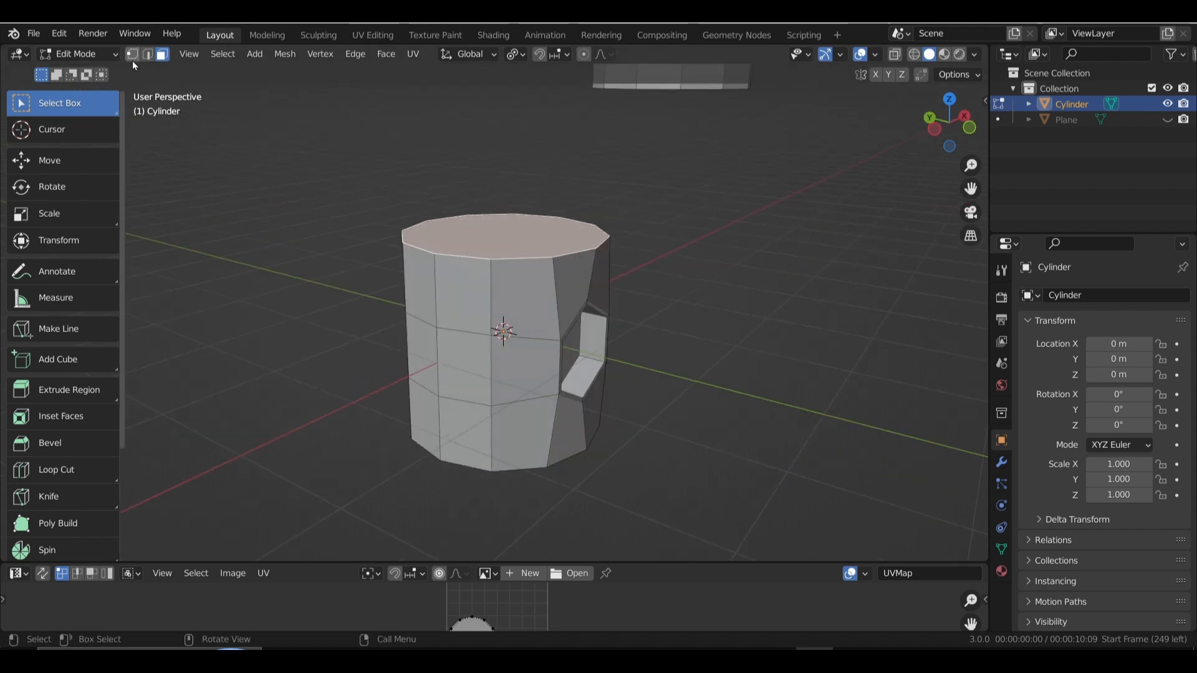
pyautogui.press('1')
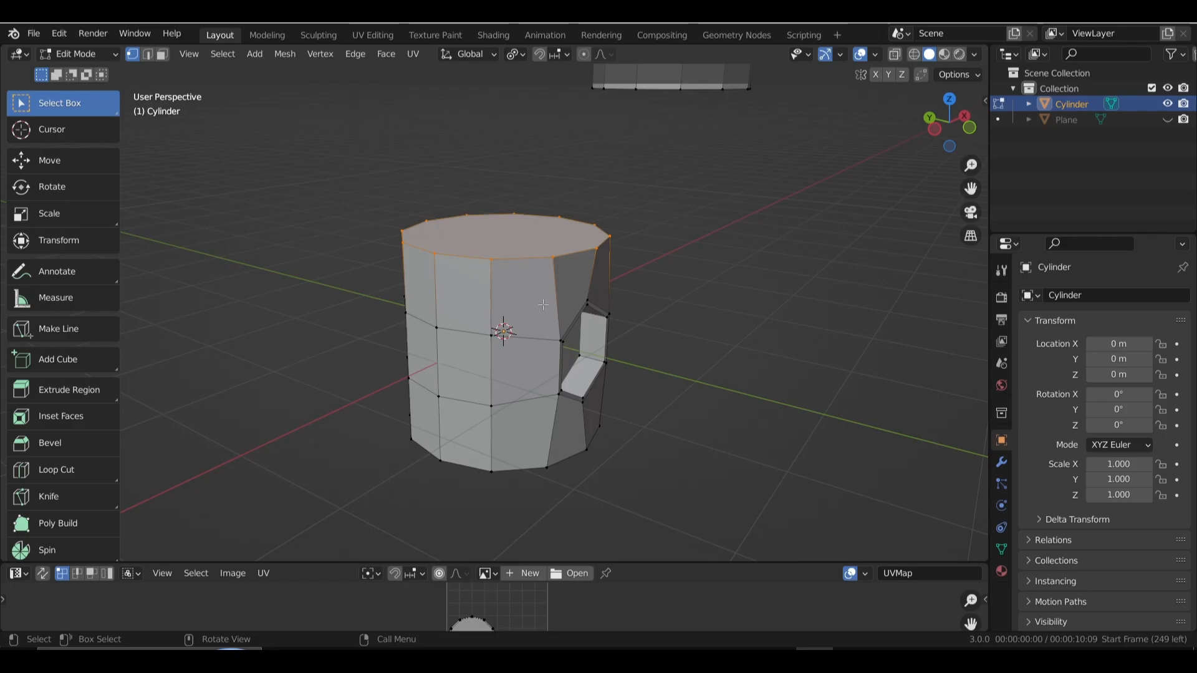
pyautogui.moveTo(543, 304); pyautogui.dragTo(602, 361, button='middle')
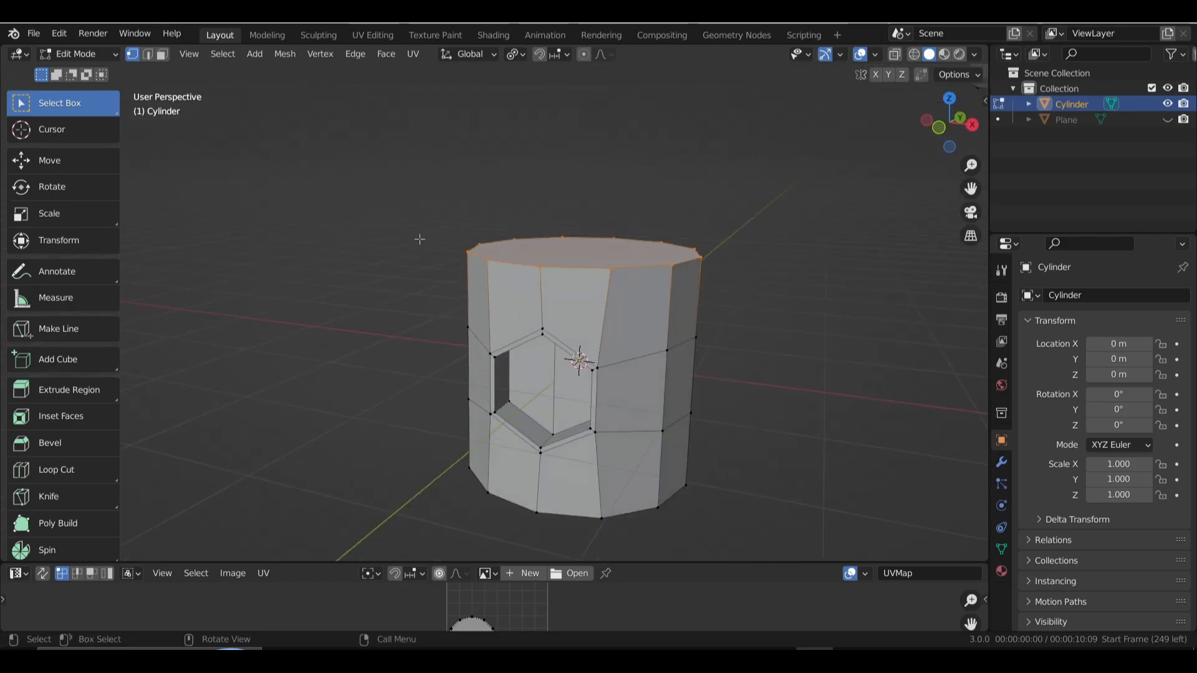
pyautogui.moveTo(646, 278); pyautogui.dragTo(559, 301, button='middle')
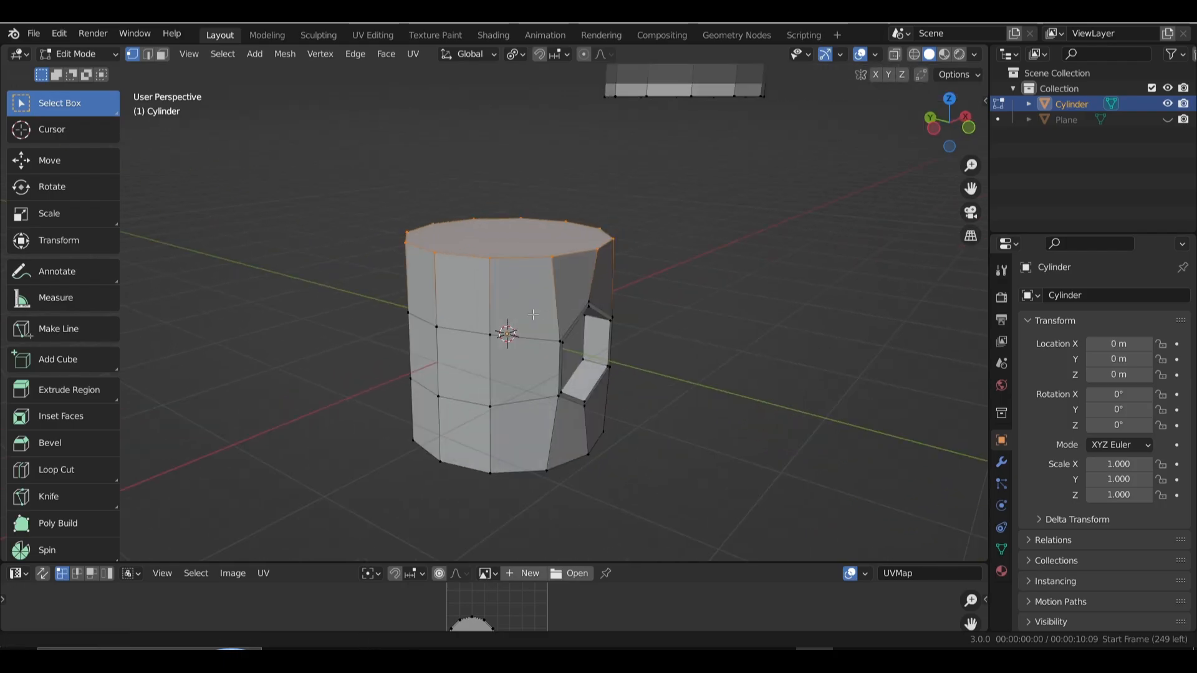
# In vertex selection mode, rip a vertex on the cylinder's top rim and pull the torn corner down about 0.1 m.
pyautogui.click(780, 224)
pyautogui.click(162, 54)
pyautogui.moveTo(492, 274)
pyautogui.mouseDown(button='middle')
pyautogui.moveTo(528, 301)
pyautogui.moveTo(499, 279)
pyautogui.mouseUp(button='middle')
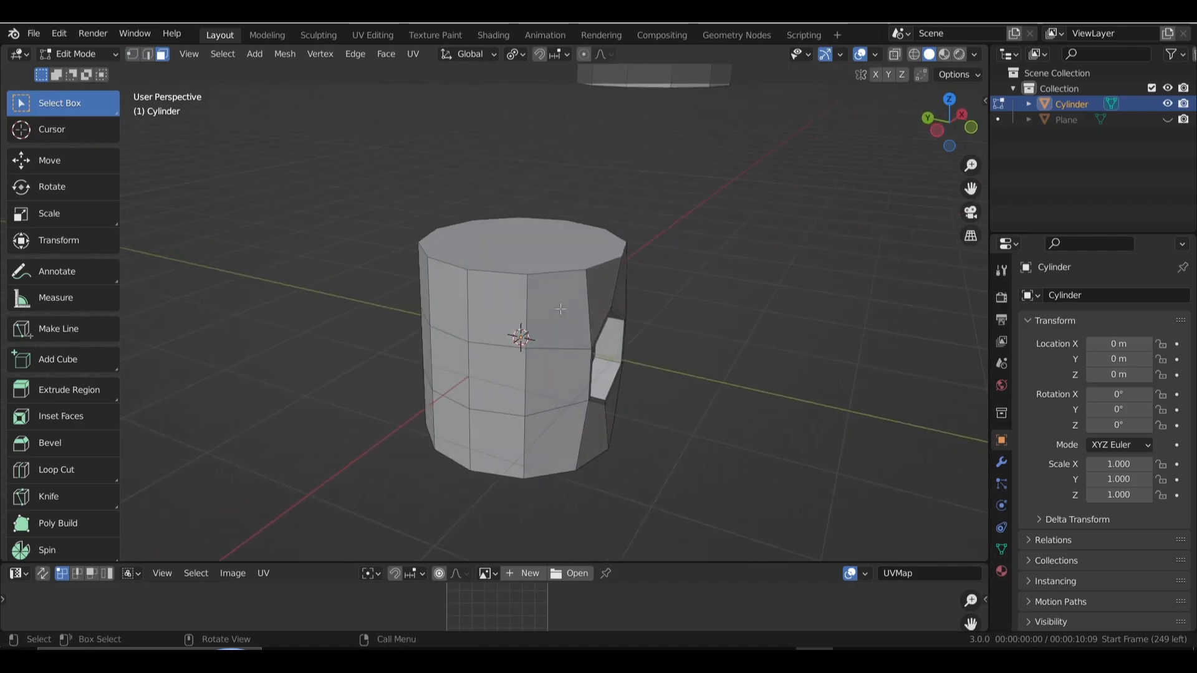
pyautogui.click(132, 55)
pyautogui.keyDown('shift'); pyautogui.click(503, 273); pyautogui.keyUp('shift')
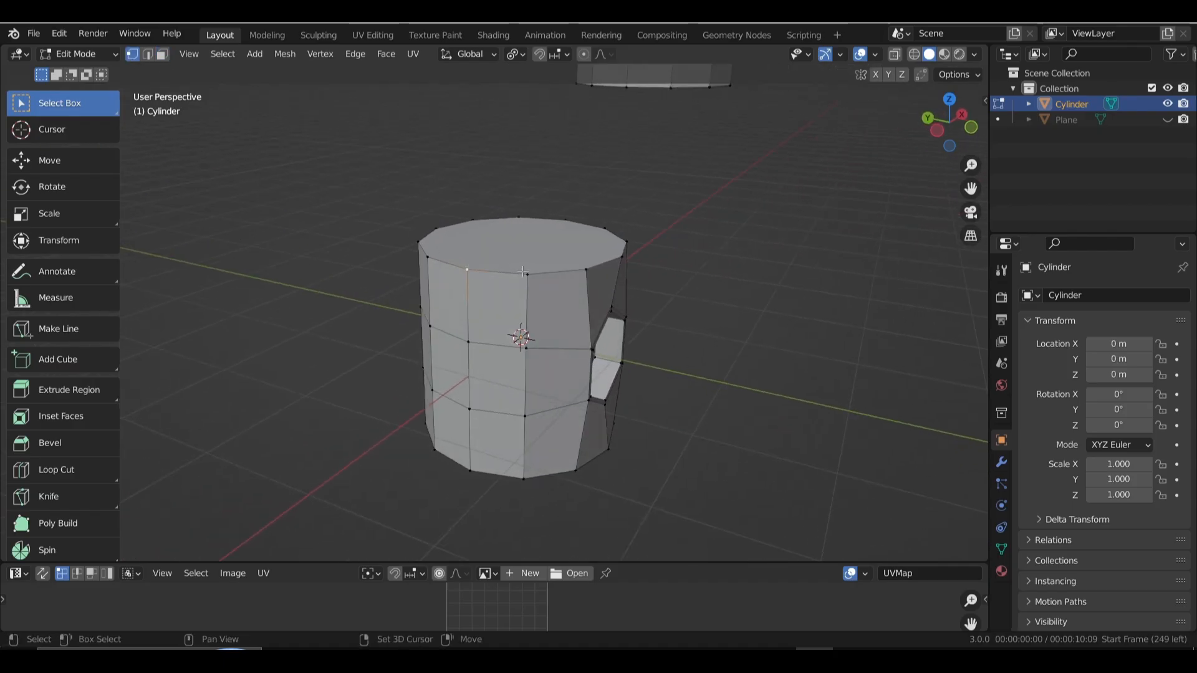
pyautogui.moveTo(502, 273); pyautogui.dragTo(480, 280, button='middle')
pyautogui.scroll(2, 474, 282)
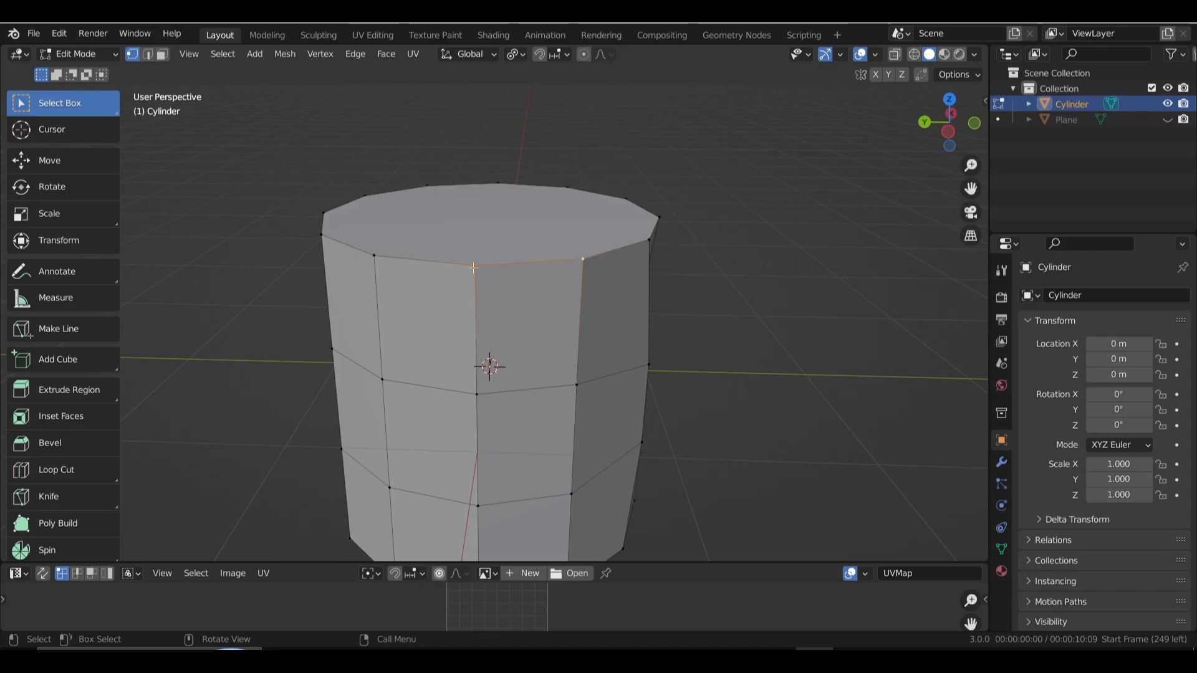
pyautogui.click(474, 267)
pyautogui.press('v')
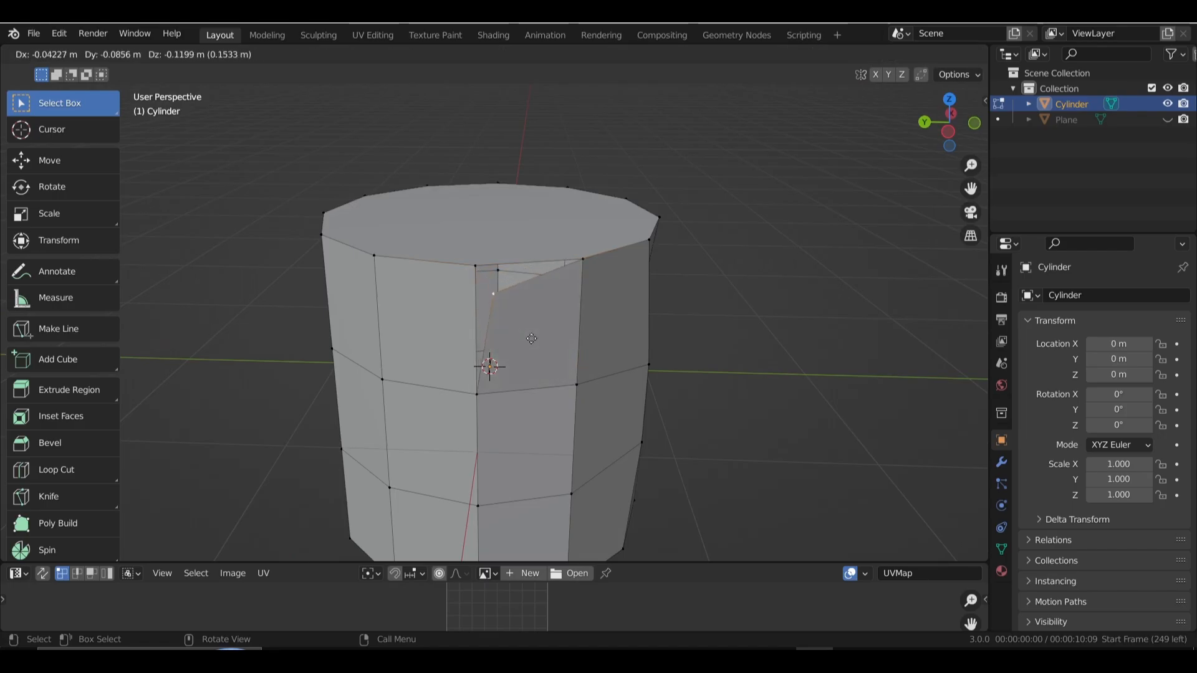
pyautogui.click(527, 325)
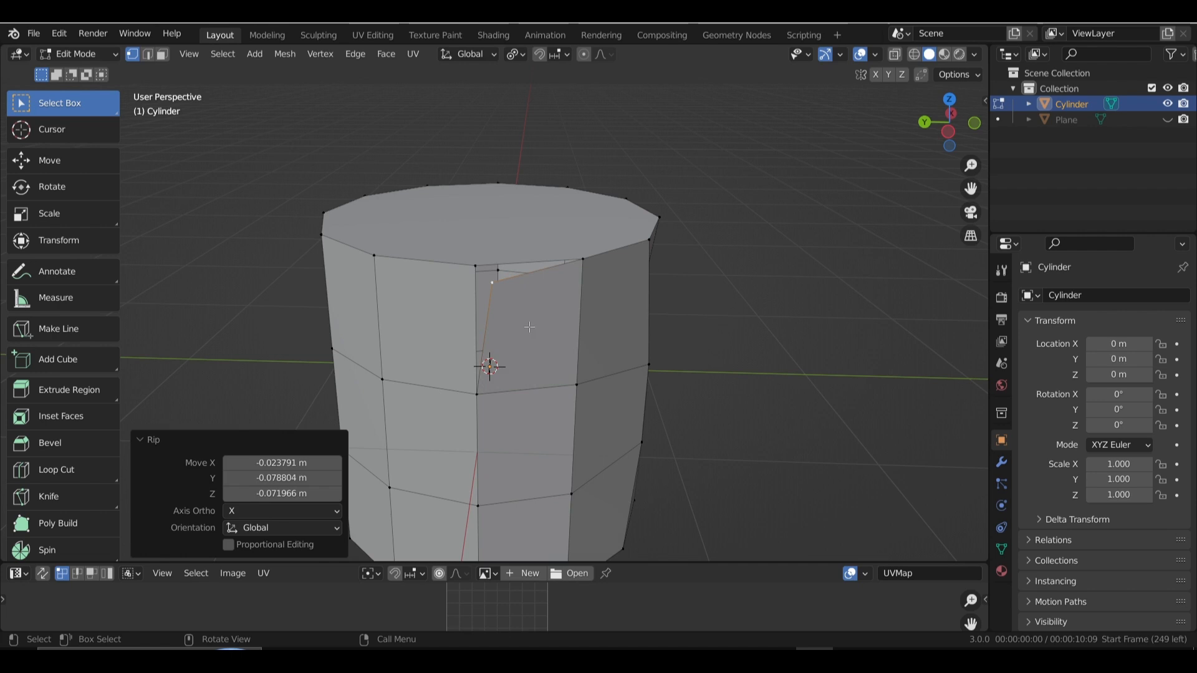
# Move the adjacent side panel's loose corner vertex down and away from the rip by about 0.13 m.
pyautogui.moveTo(513, 322); pyautogui.dragTo(518, 320, button='middle')
pyautogui.click(484, 272)
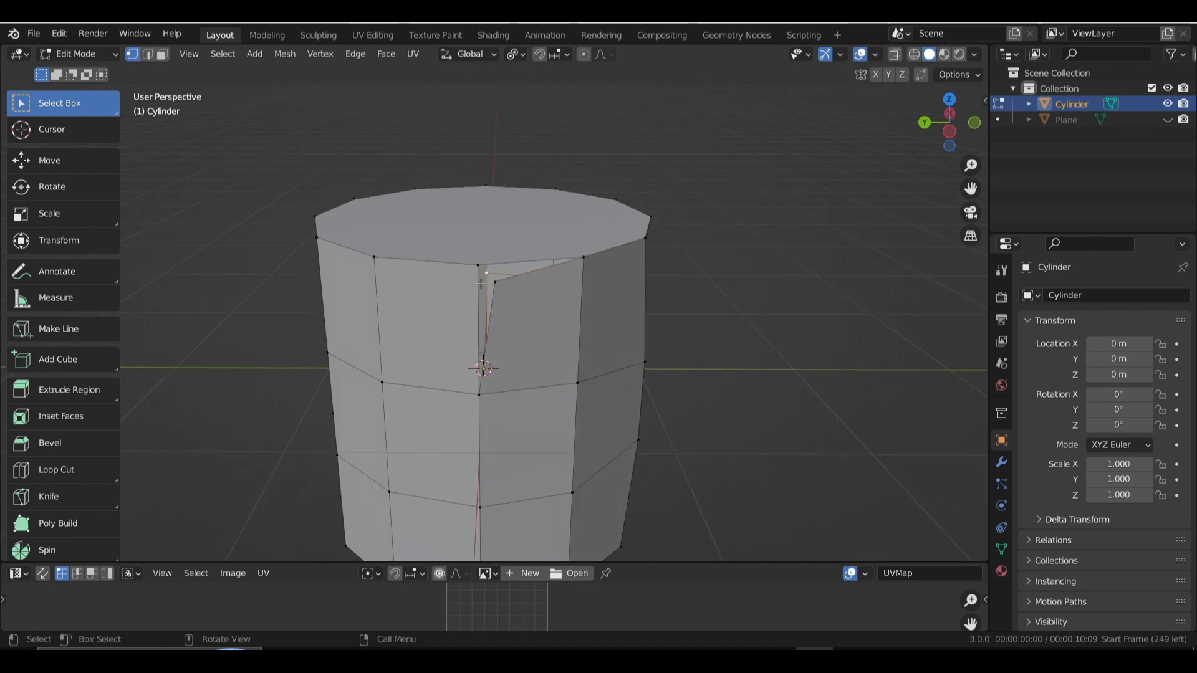
pyautogui.press('g')
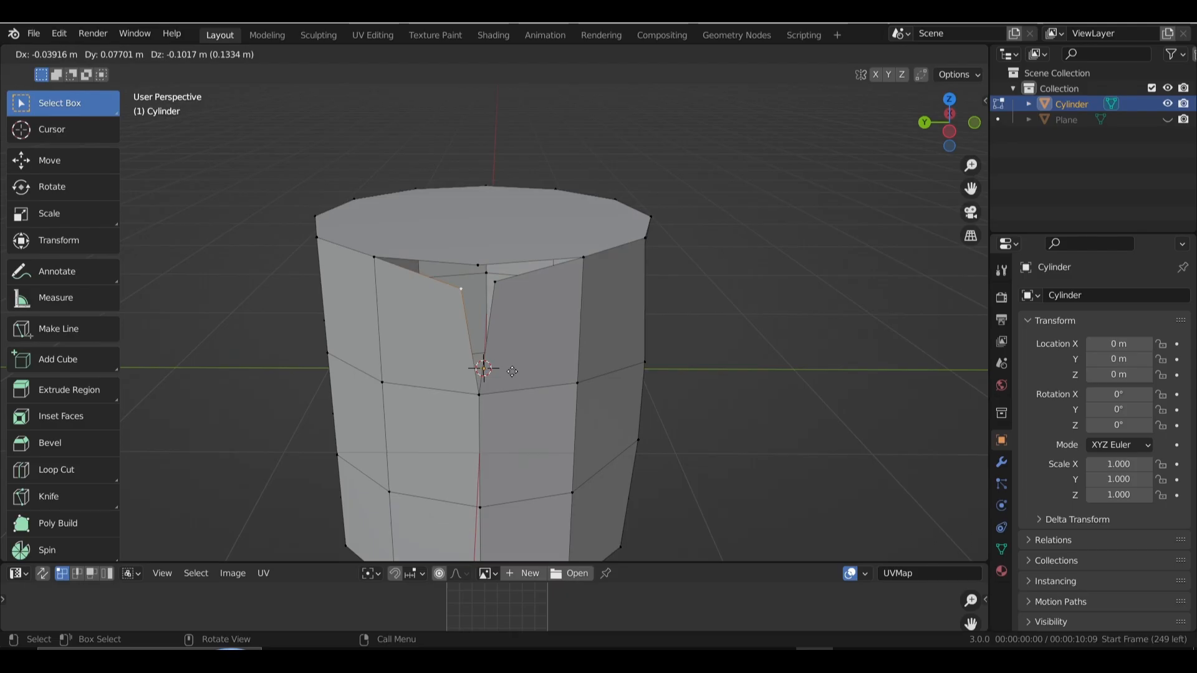
pyautogui.click(512, 371)
# Select the two separated corner vertices and the rim vertex last, merge them At Last, and undo the merge.
pyautogui.moveTo(512, 329)
pyautogui.mouseDown(button='middle')
pyautogui.moveTo(564, 340)
pyautogui.moveTo(516, 312)
pyautogui.mouseUp(button='middle')
pyautogui.click(495, 294)
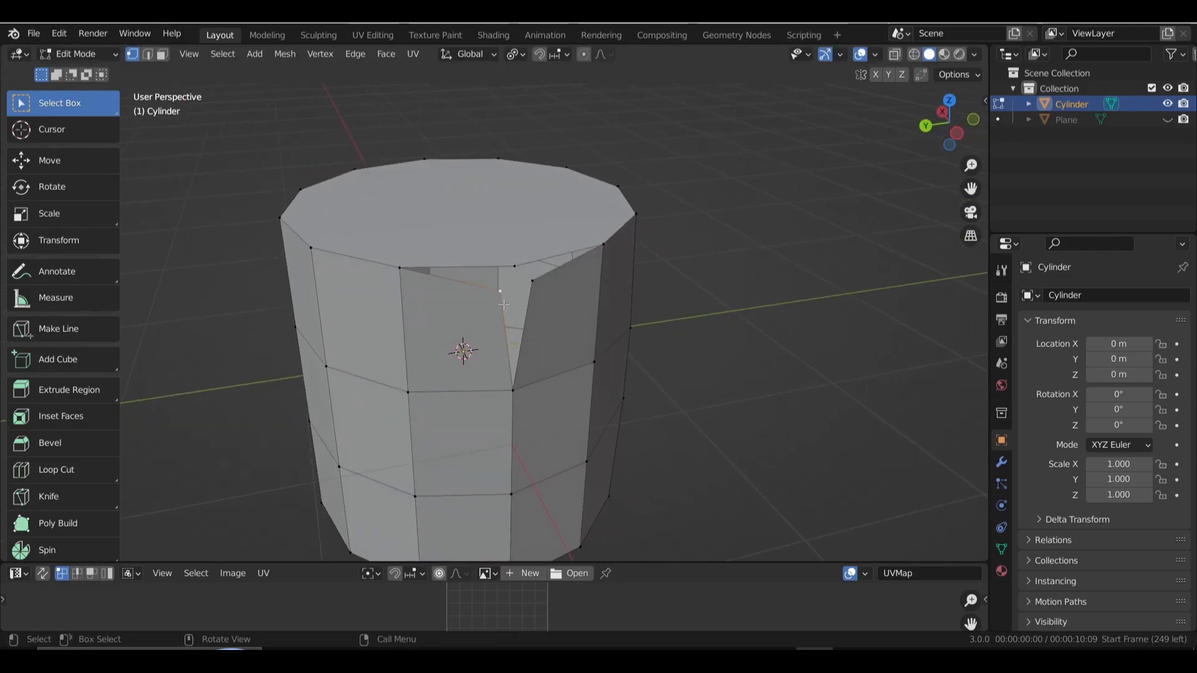
pyautogui.keyDown('shift'); pyautogui.click(528, 285); pyautogui.keyUp('shift')
pyautogui.keyDown('shift'); pyautogui.click(516, 269); pyautogui.keyUp('shift')
pyautogui.moveTo(516, 269); pyautogui.dragTo(524, 326, button='middle')
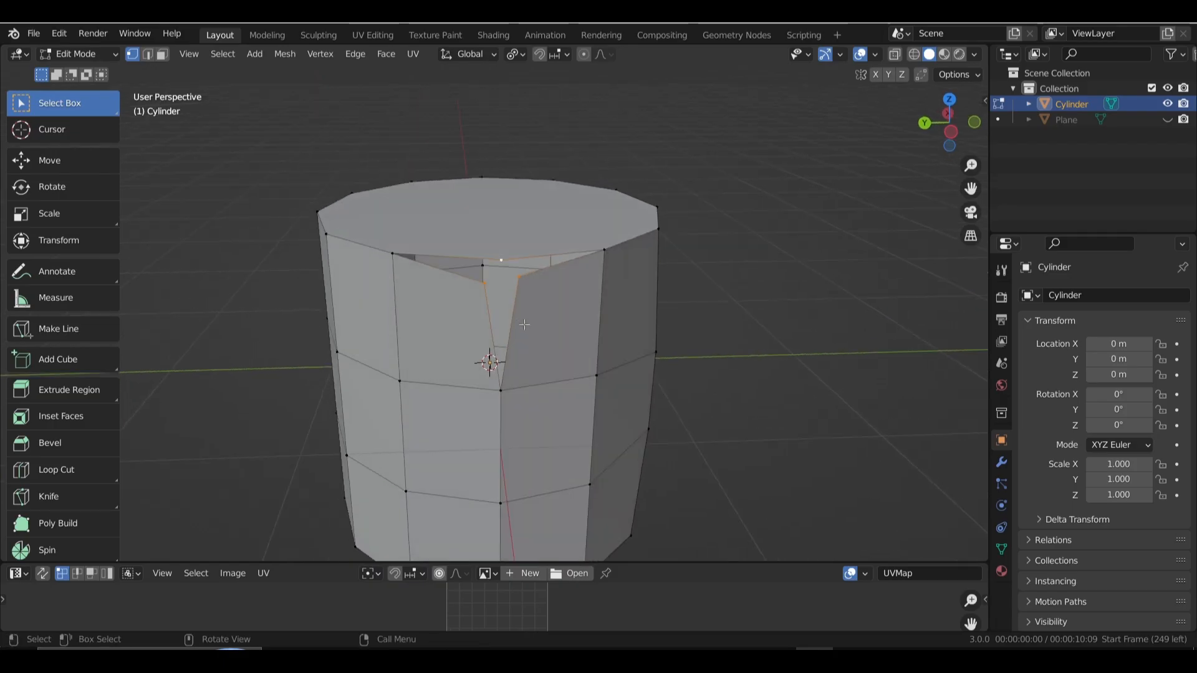
pyautogui.press('m')
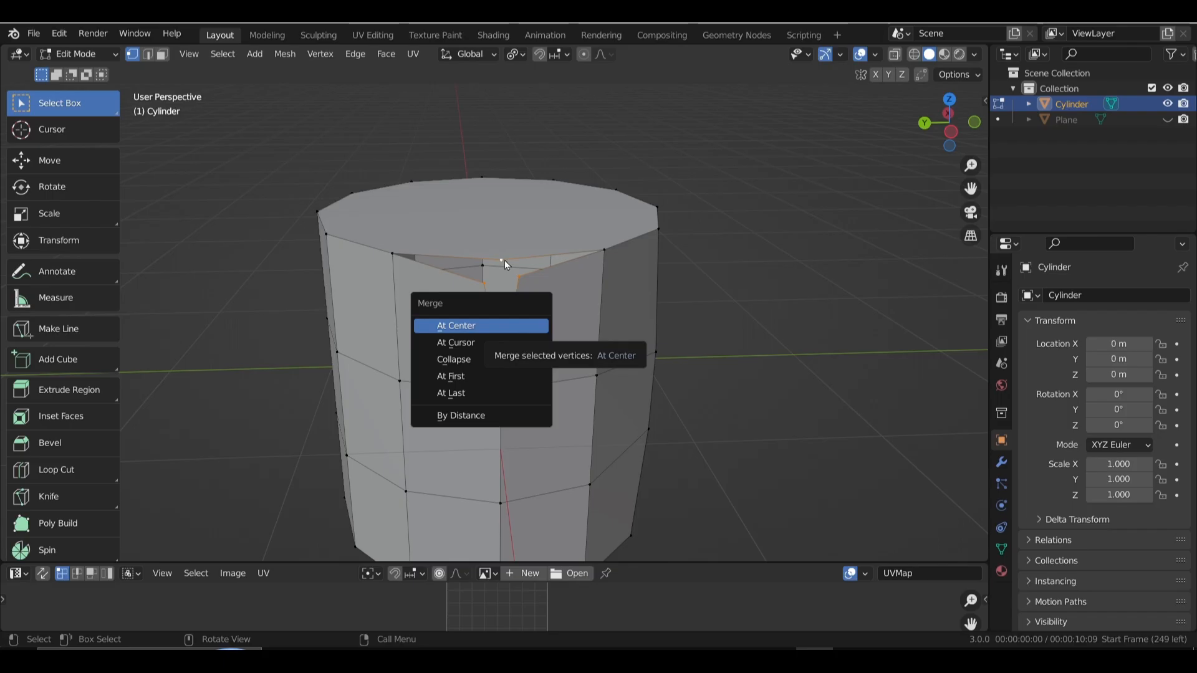
pyautogui.click(473, 393)
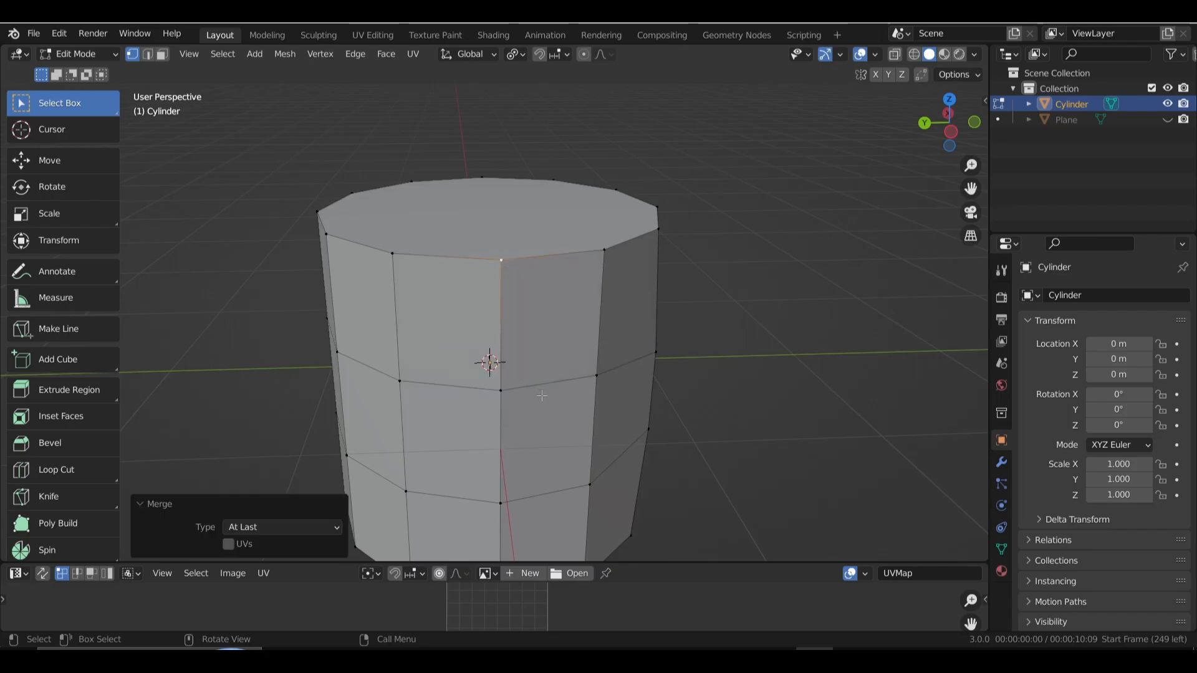
pyautogui.hotkey('ctrl', 'z')
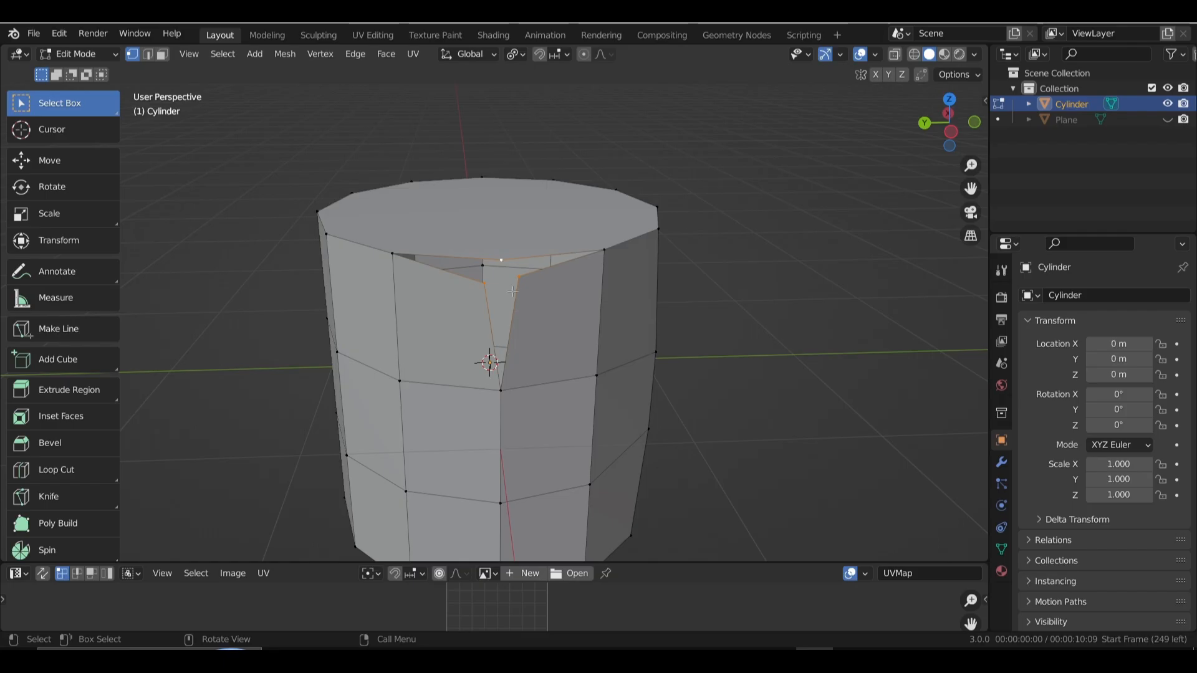
# Reselect the three split corner vertices starting with the rim vertex, and merge them with At First.
pyautogui.scroll(1, 517, 315)
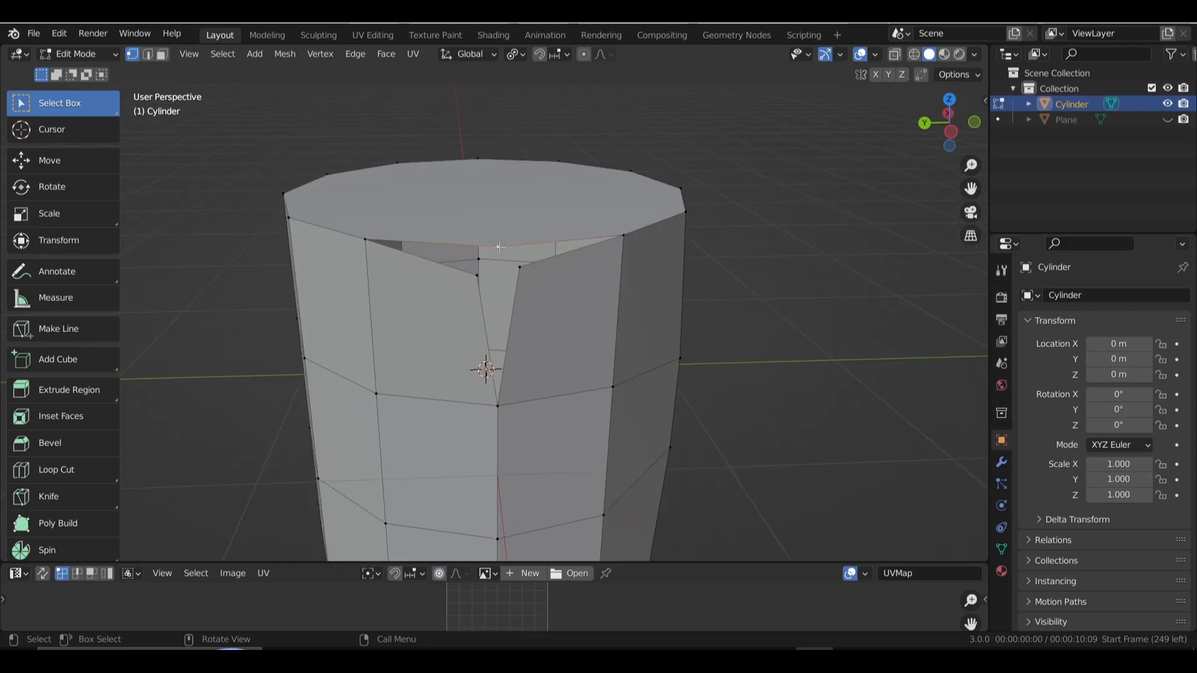
pyautogui.click(500, 247)
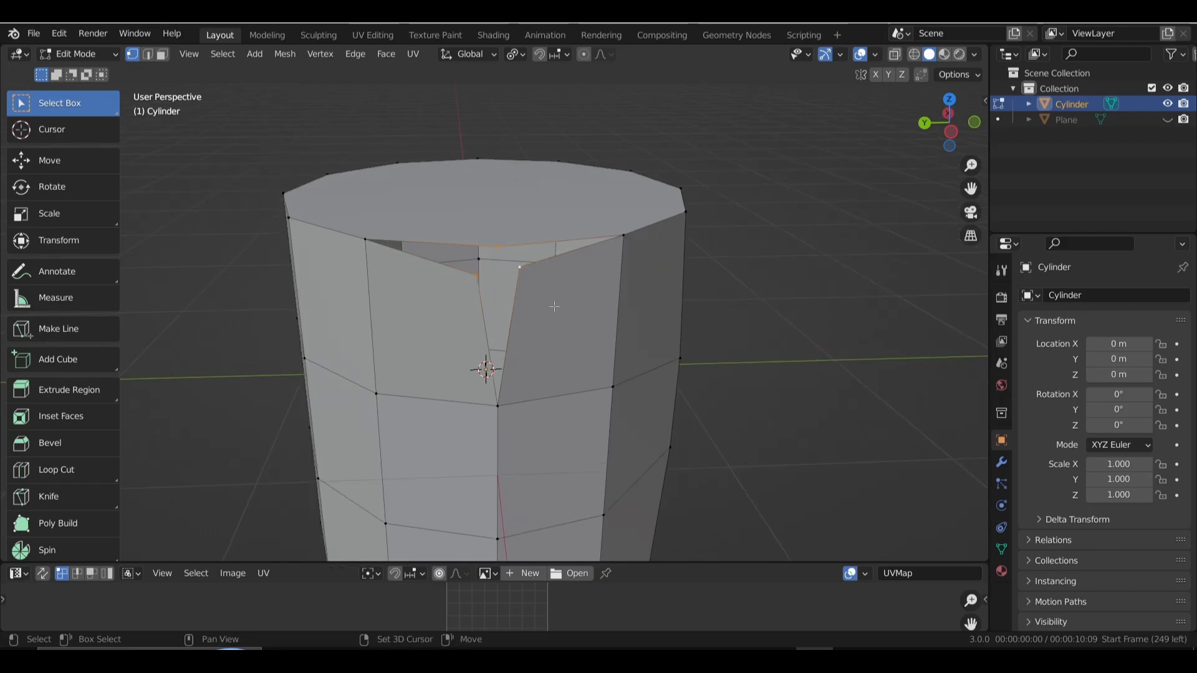
pyautogui.press('m')
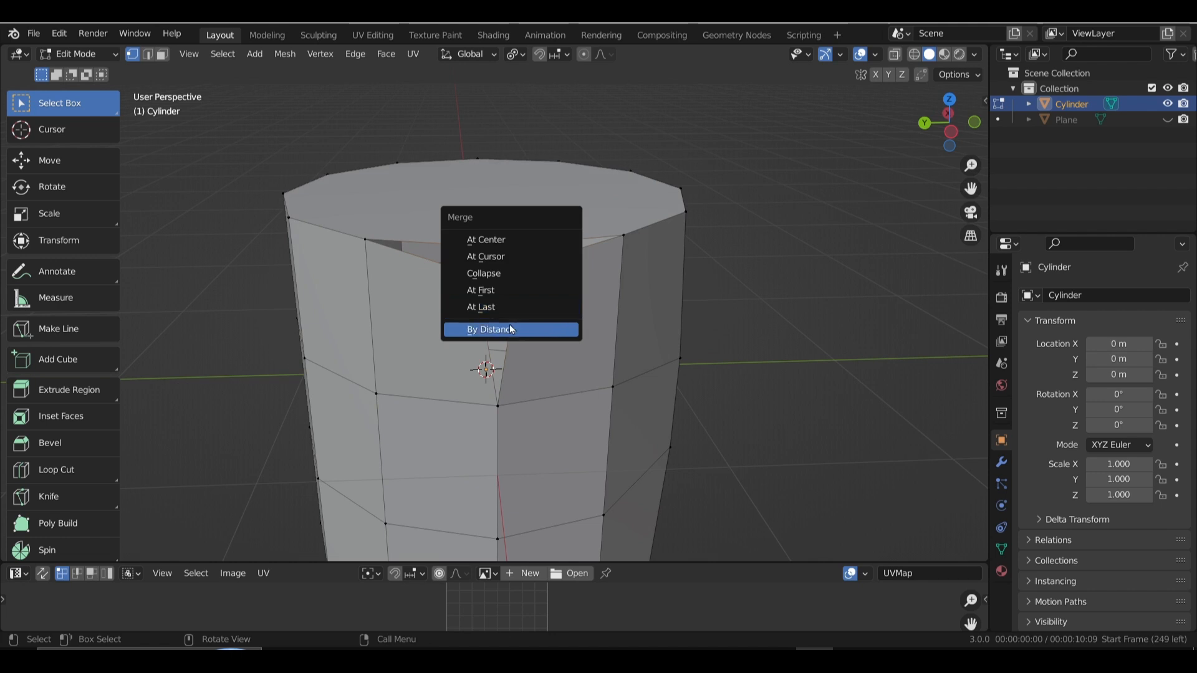
pyautogui.click(484, 291)
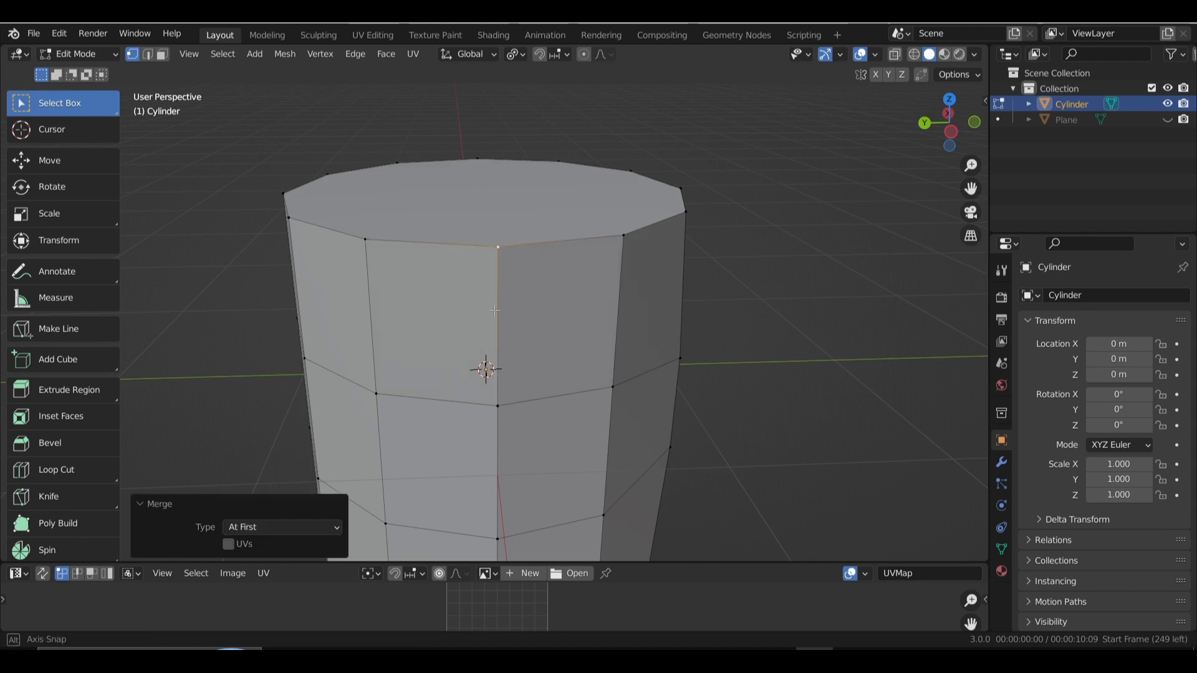
pyautogui.moveTo(517, 330); pyautogui.dragTo(514, 294, button='middle')
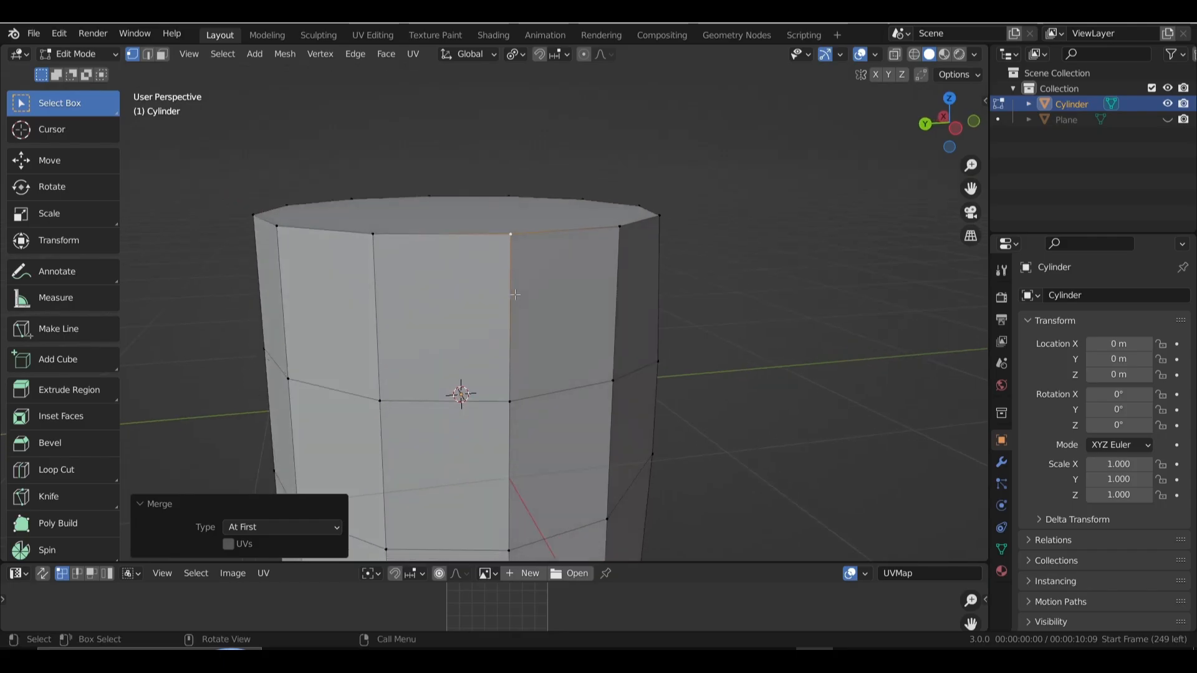
# Select the whole linked cylinder, merge it with Collapse, undo the merge, and clear the selection.
pyautogui.scroll(-5, 508, 305)
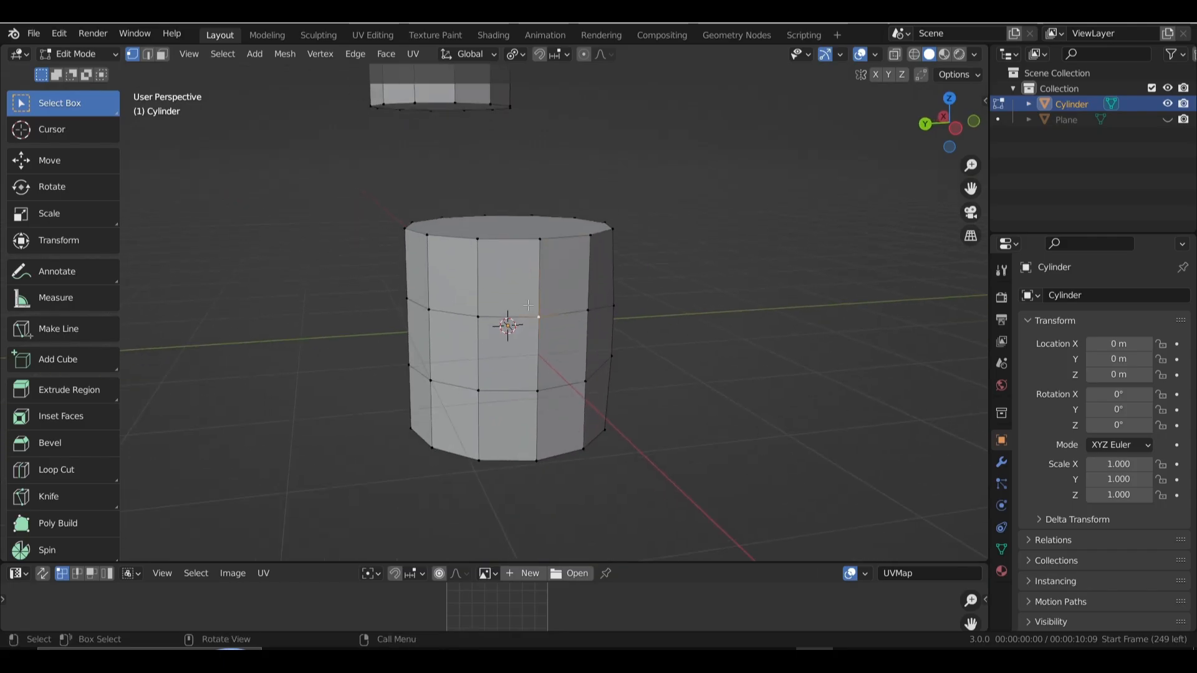
pyautogui.press('l')
pyautogui.press('m')
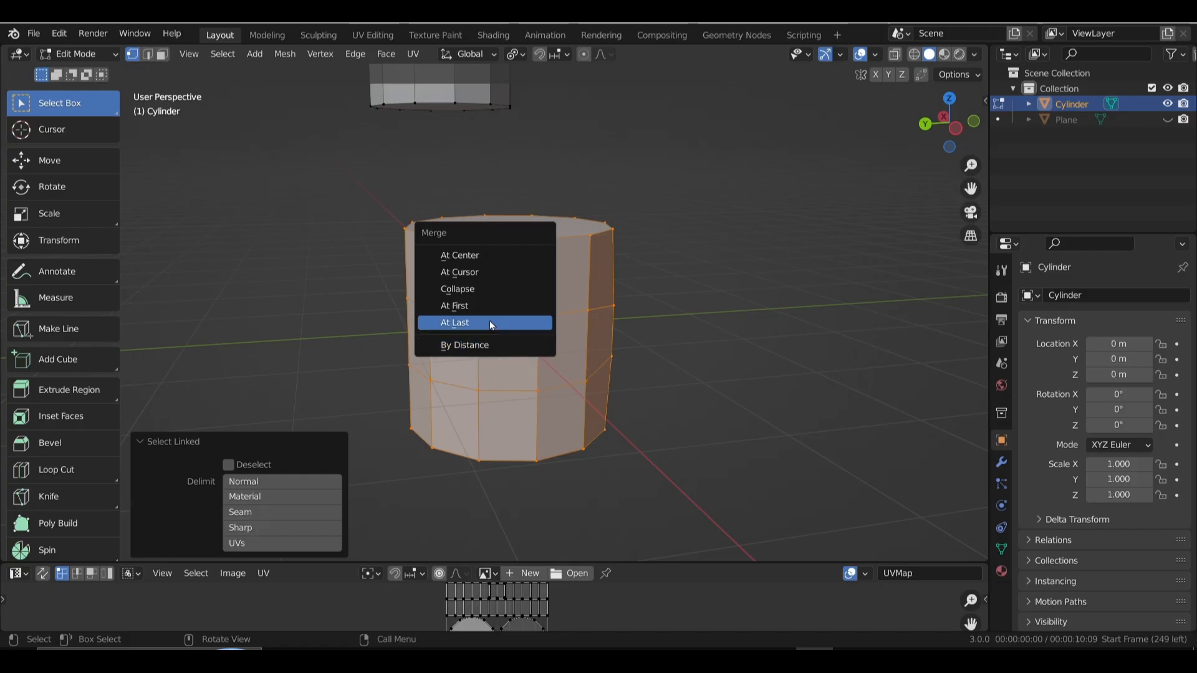
pyautogui.click(488, 288)
pyautogui.moveTo(537, 363); pyautogui.dragTo(575, 382, button='middle')
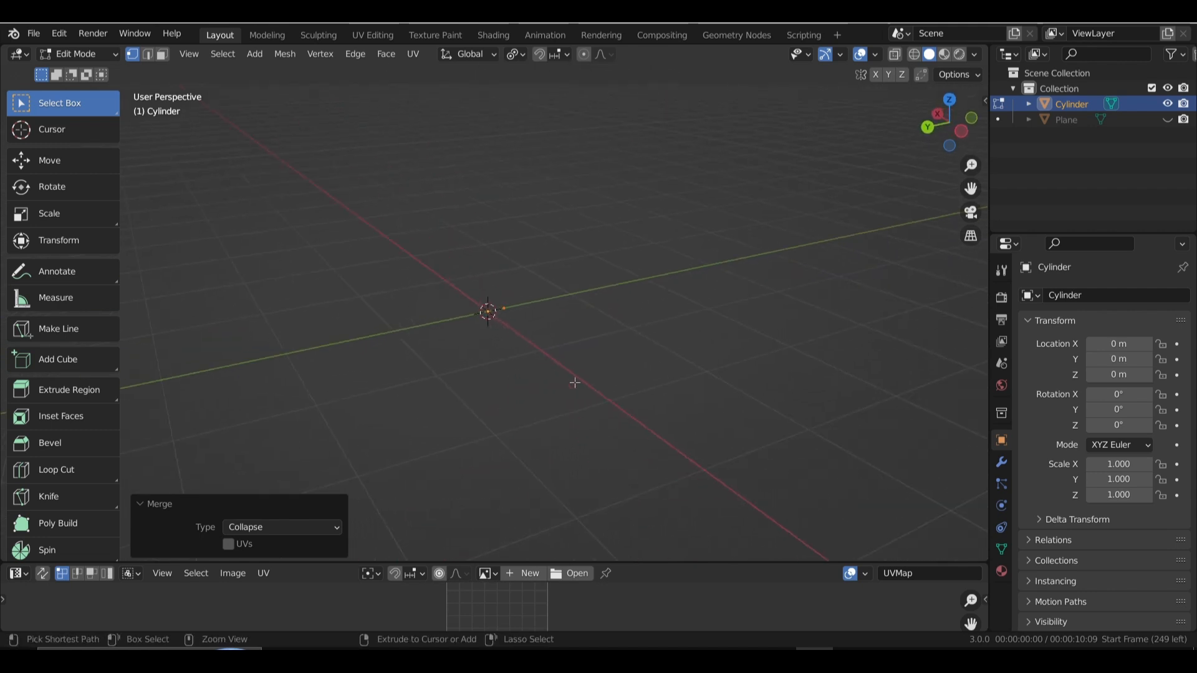
pyautogui.hotkey('ctrl', 'z')
pyautogui.hotkey('alt', 'a')
# In face selection mode, delete the cylinder's top cap with Only Faces.
pyautogui.moveTo(587, 375); pyautogui.dragTo(608, 355, button='middle')
pyautogui.click(162, 54)
pyautogui.click(527, 209)
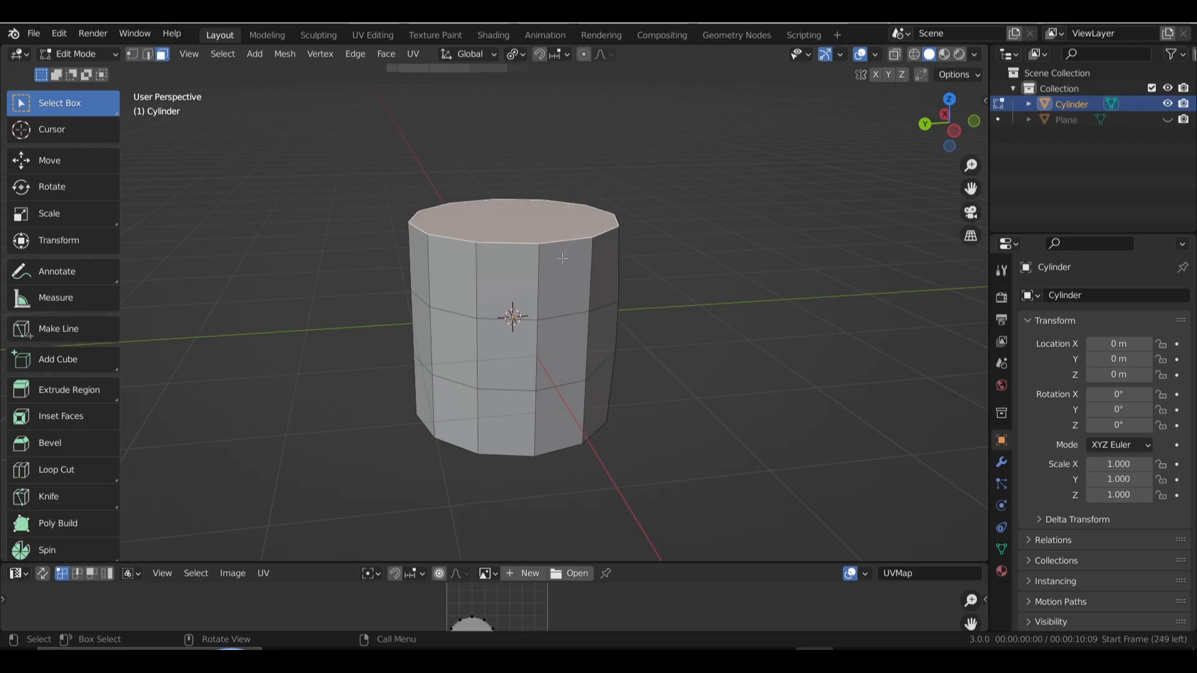
pyautogui.moveTo(527, 209); pyautogui.dragTo(538, 288, button='middle')
pyautogui.press('x')
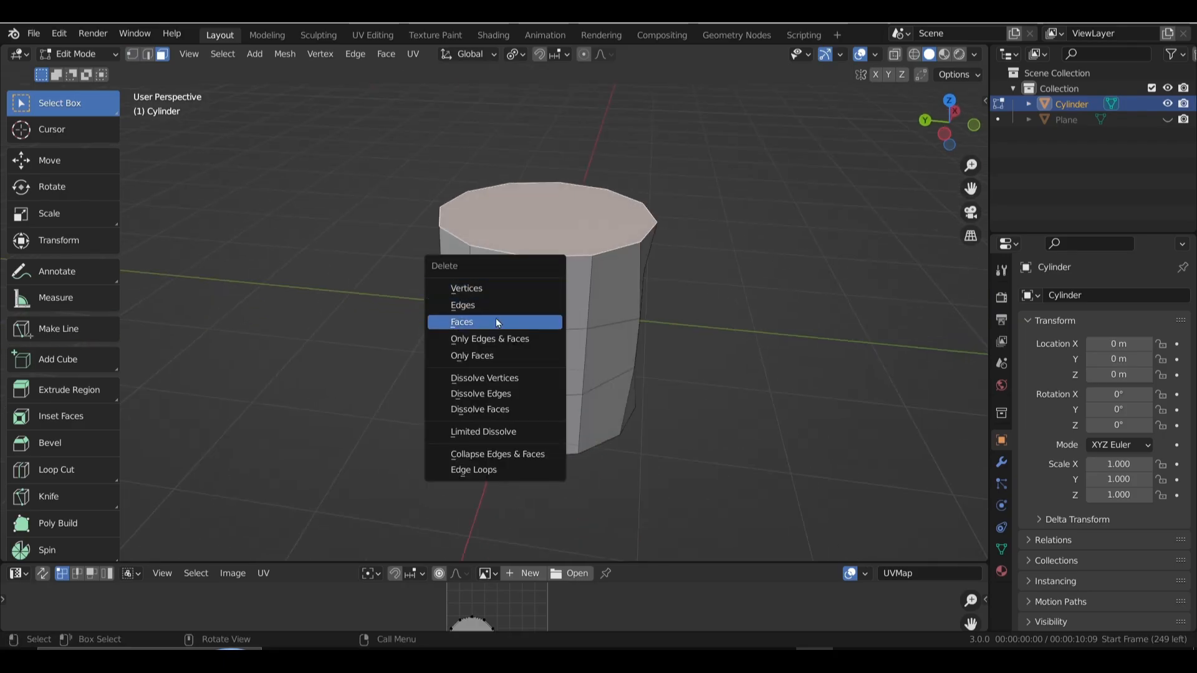
pyautogui.click(487, 355)
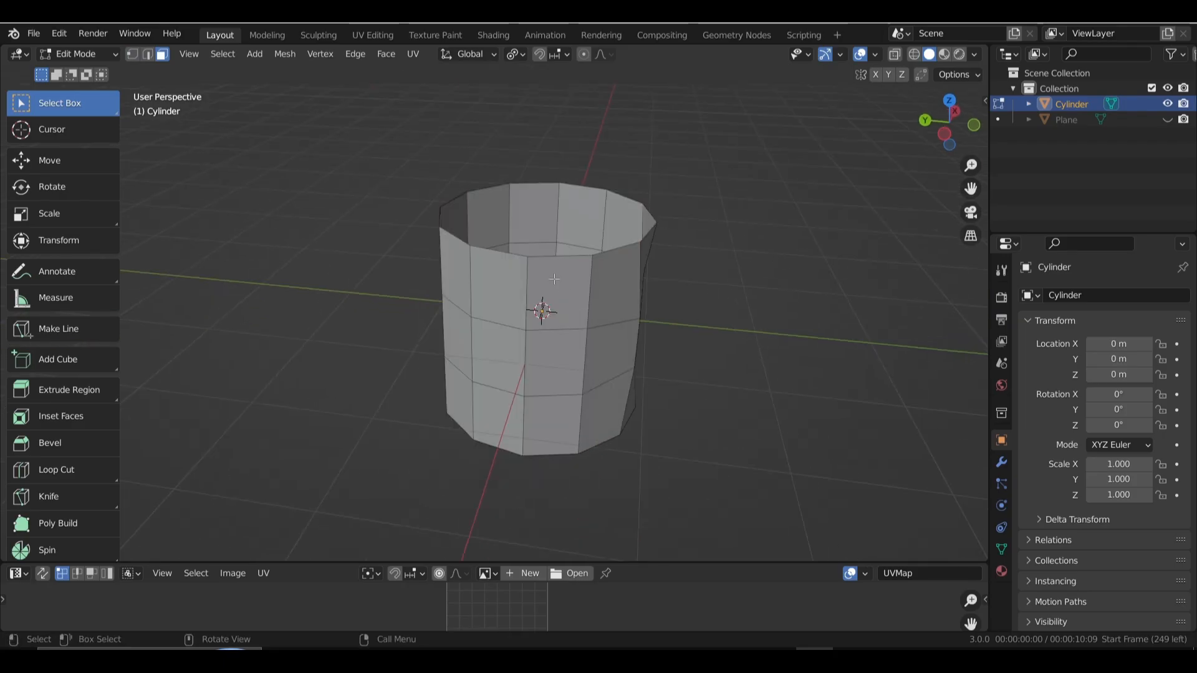
pyautogui.moveTo(554, 279); pyautogui.dragTo(545, 280, button='middle')
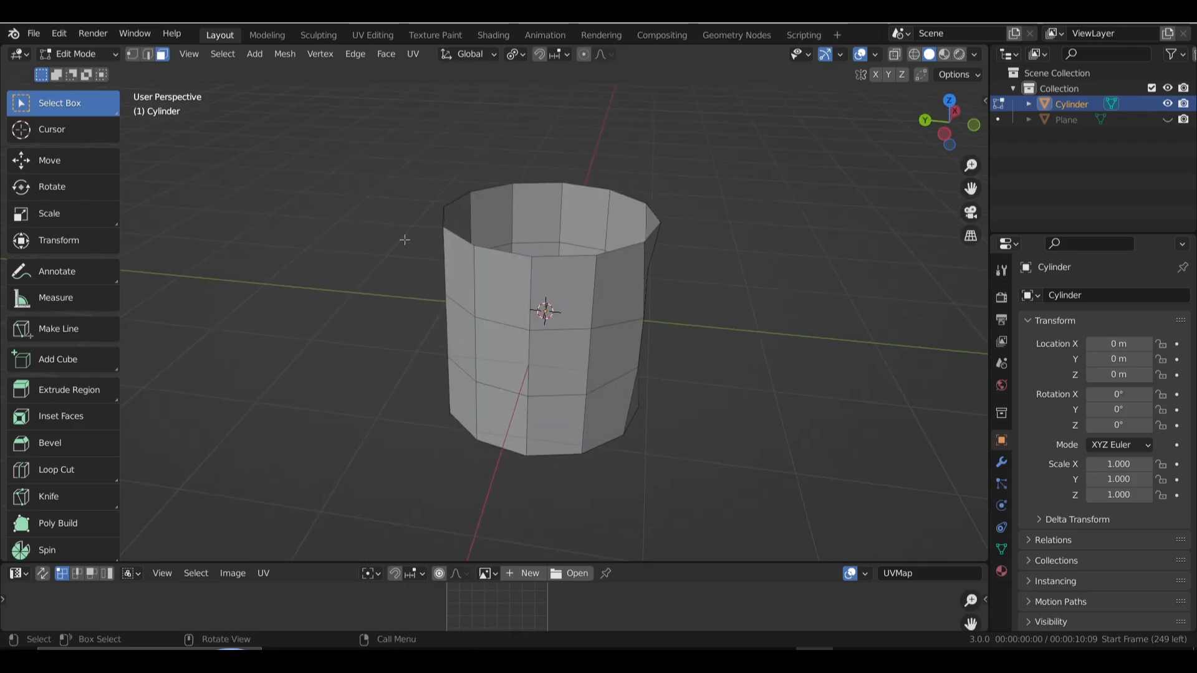
# Switch to edge selection and select the edge loop around the cylinder's open top.
pyautogui.click(151, 56)
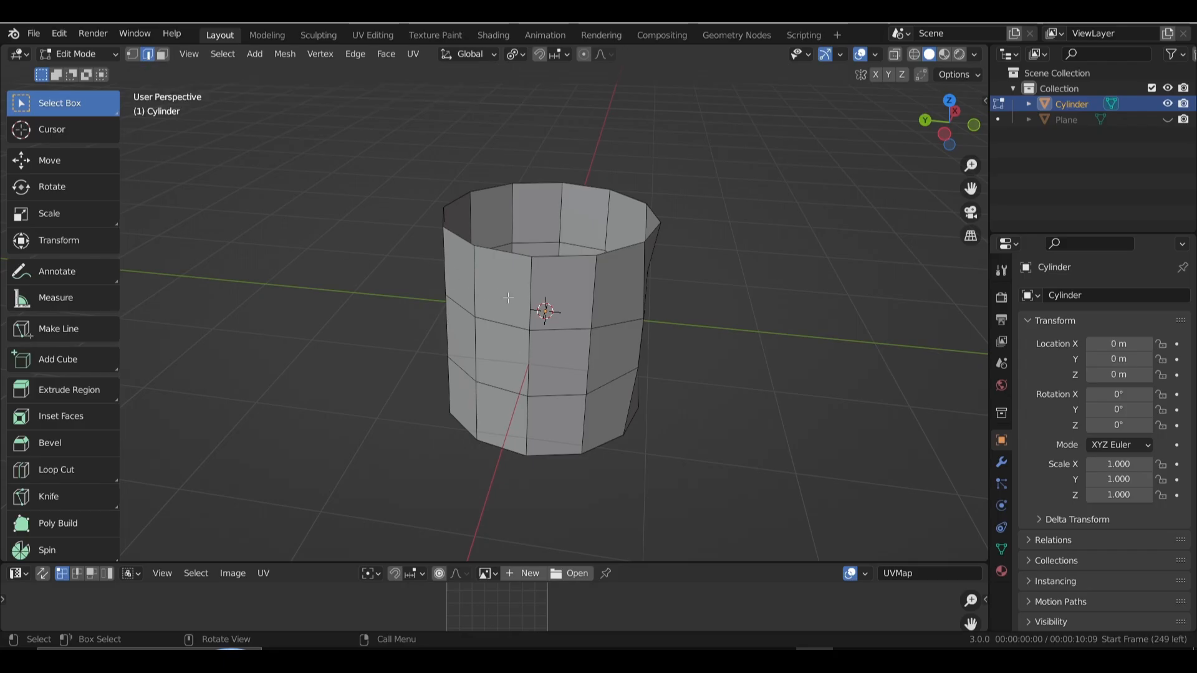
pyautogui.keyDown('alt'); pyautogui.click(569, 256); pyautogui.keyUp('alt')
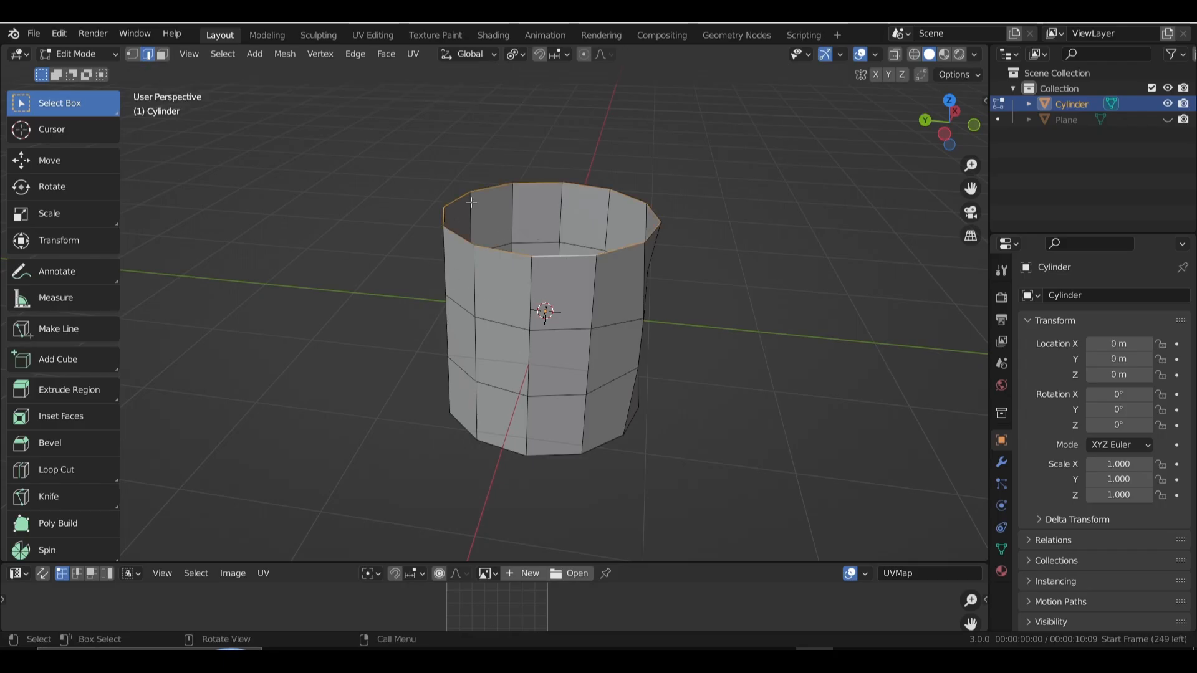
pyautogui.moveTo(522, 268)
pyautogui.mouseDown(button='middle')
pyautogui.moveTo(564, 299)
pyautogui.moveTo(534, 264)
pyautogui.mouseUp(button='middle')
# Try capping the open rim with a single face and with the Fill operation, undoing each attempt.
pyautogui.press('f')
pyautogui.keyDown('shift'); pyautogui.moveTo(630, 317); pyautogui.dragTo(578, 330, button='middle'); pyautogui.keyUp('shift')
pyautogui.hotkey('ctrl', 'z')
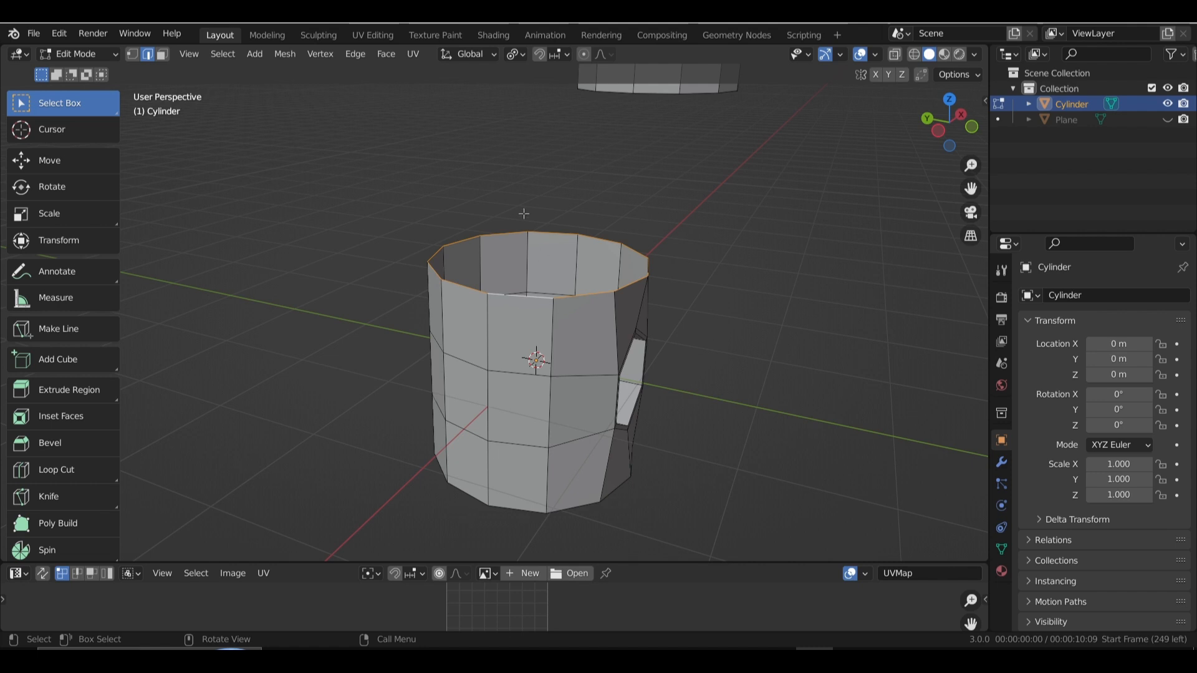
pyautogui.hotkey('alt', 'f')
pyautogui.moveTo(561, 268); pyautogui.dragTo(583, 315, button='middle')
pyautogui.hotkey('ctrl', 'z')
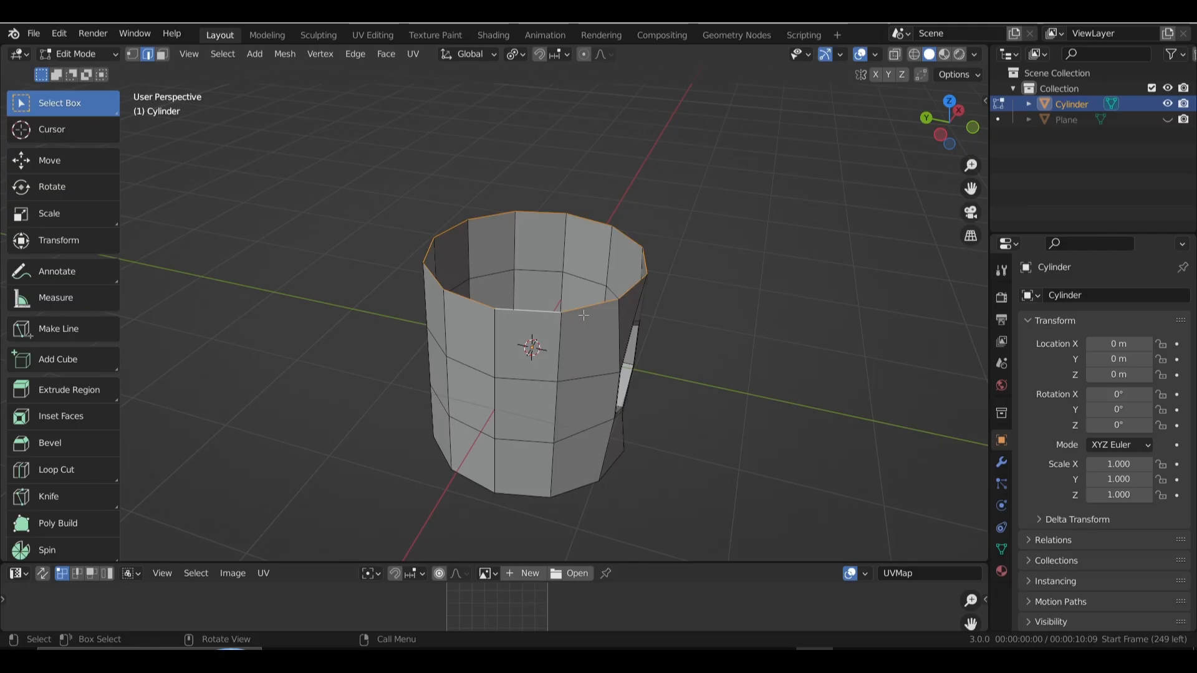
# Cap the open rim with Grid Fill using a span of 3 and an offset of 0.
pyautogui.hotkey('ctrl', 'f')
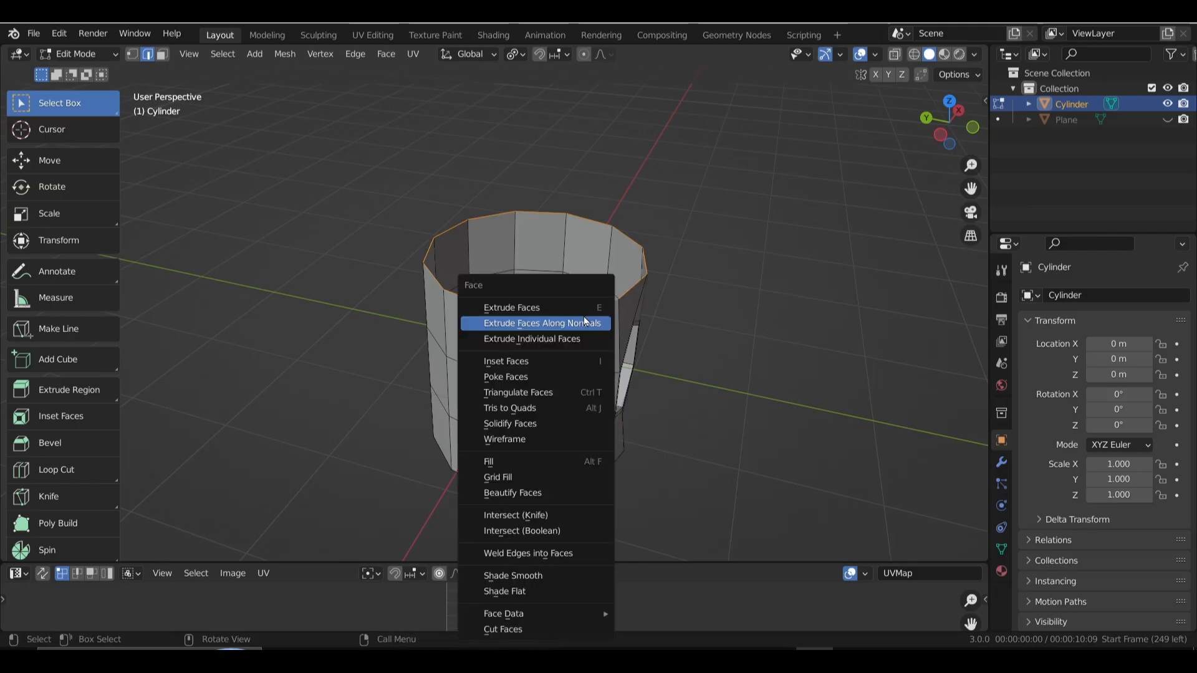
pyautogui.press('Escape')
pyautogui.hotkey('ctrl', 'f')
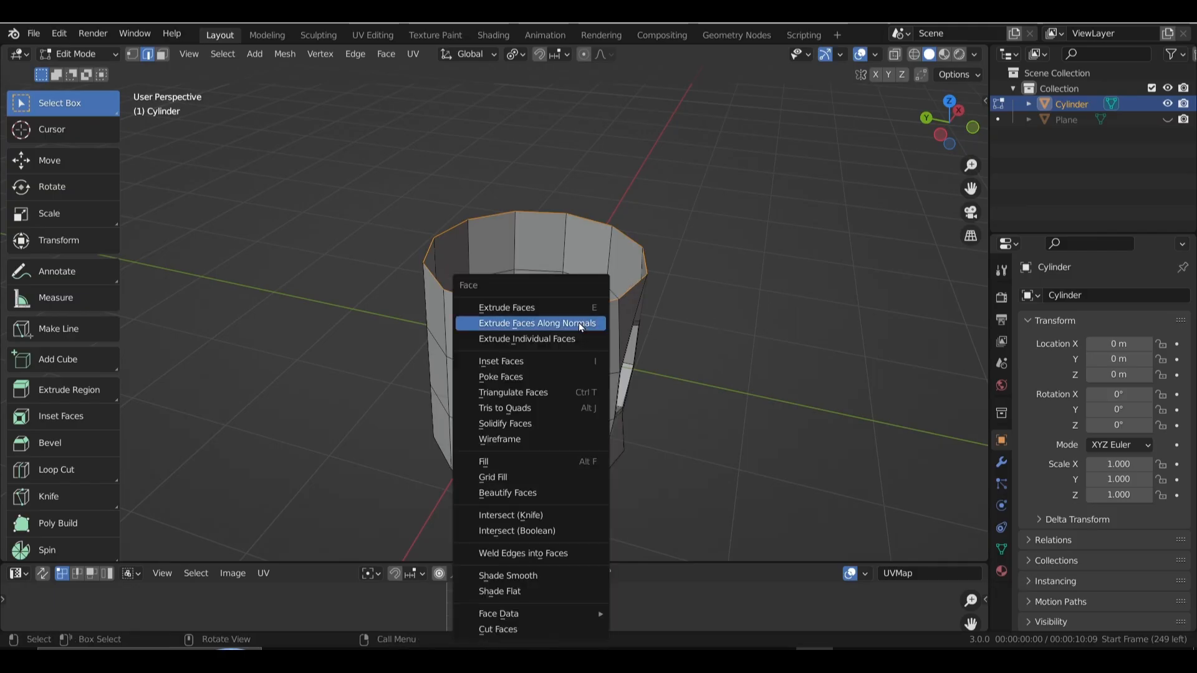
pyautogui.click(526, 474)
pyautogui.moveTo(507, 316); pyautogui.dragTo(466, 306, button='middle')
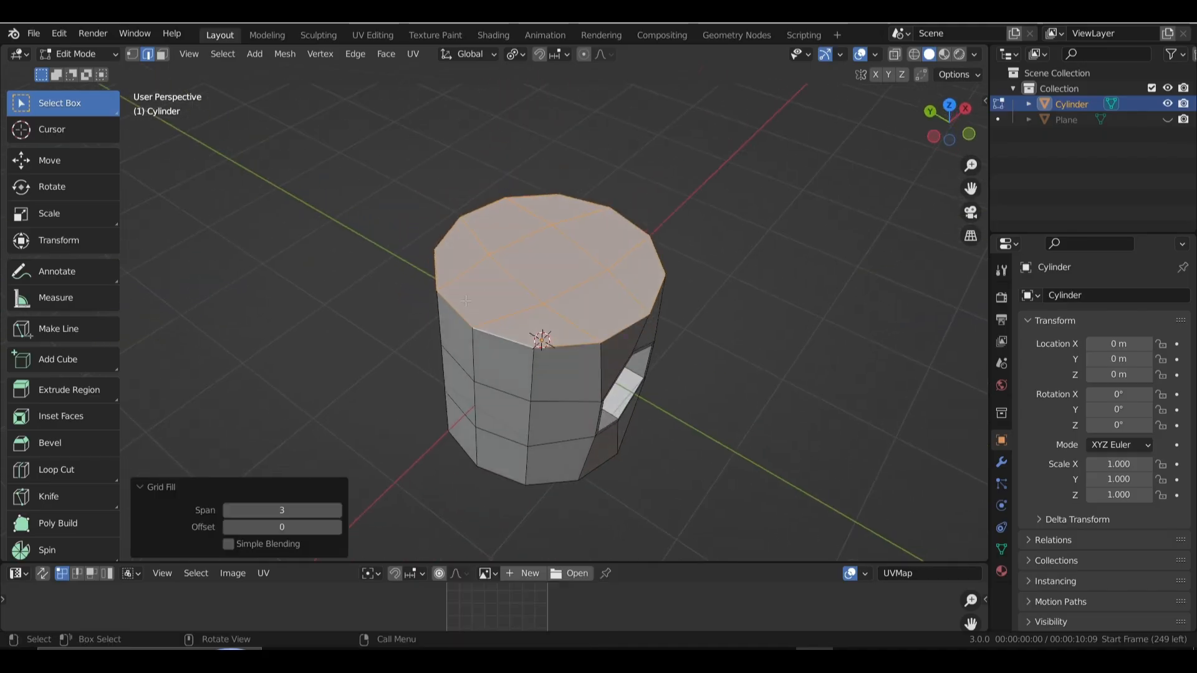
# Try to raise the grid-filled cap's four inner vertices about 0.37 m along the Z axis in vertex selection mode.
pyautogui.scroll(3, 525, 267)
pyautogui.moveTo(538, 267); pyautogui.dragTo(569, 180, button='middle')
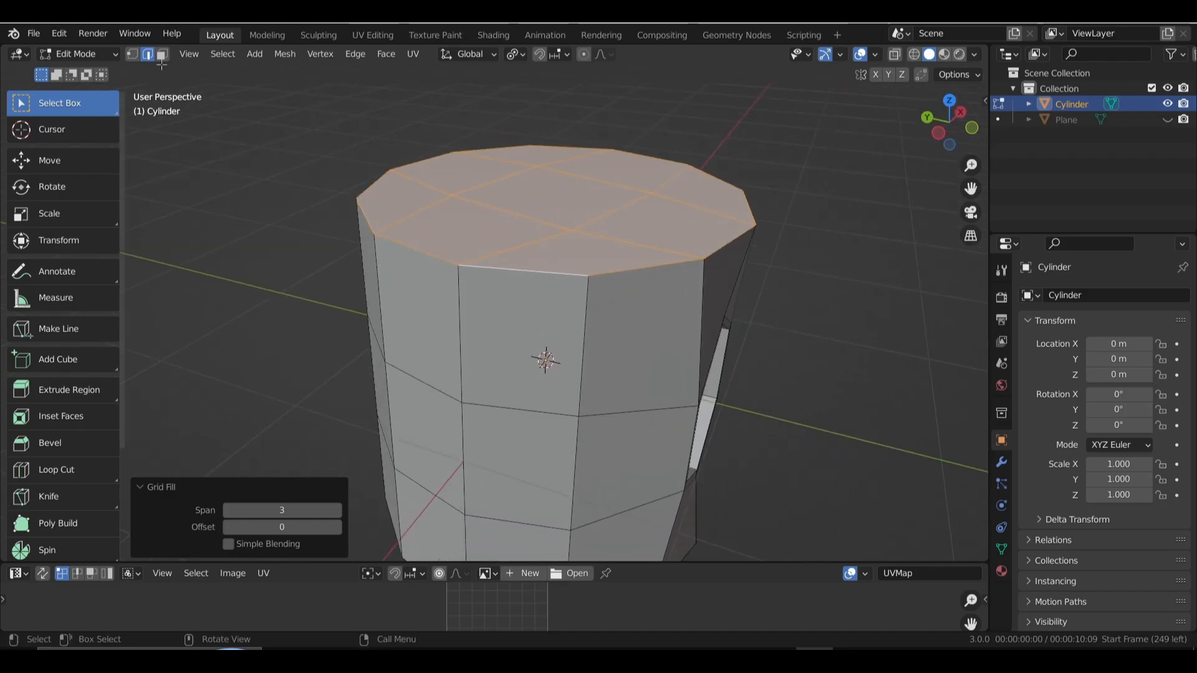
pyautogui.click(135, 55)
pyautogui.click(458, 198)
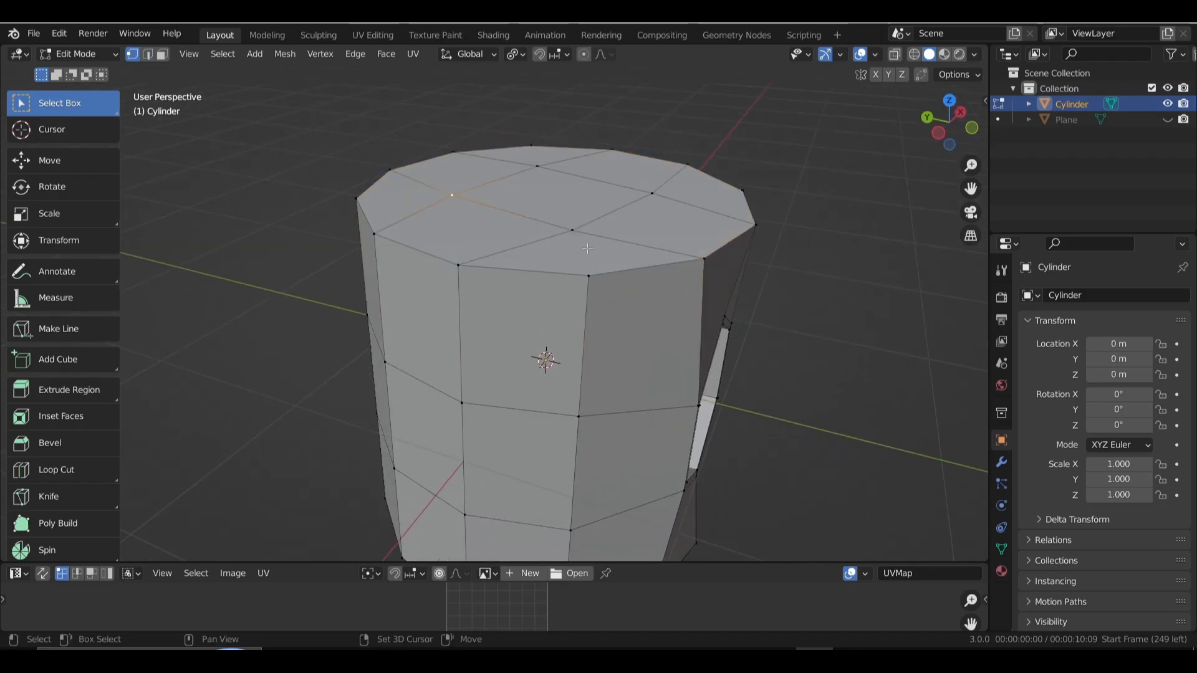
pyautogui.keyDown('shift'); pyautogui.click(653, 195); pyautogui.keyUp('shift')
pyautogui.press('g')
pyautogui.press('z')
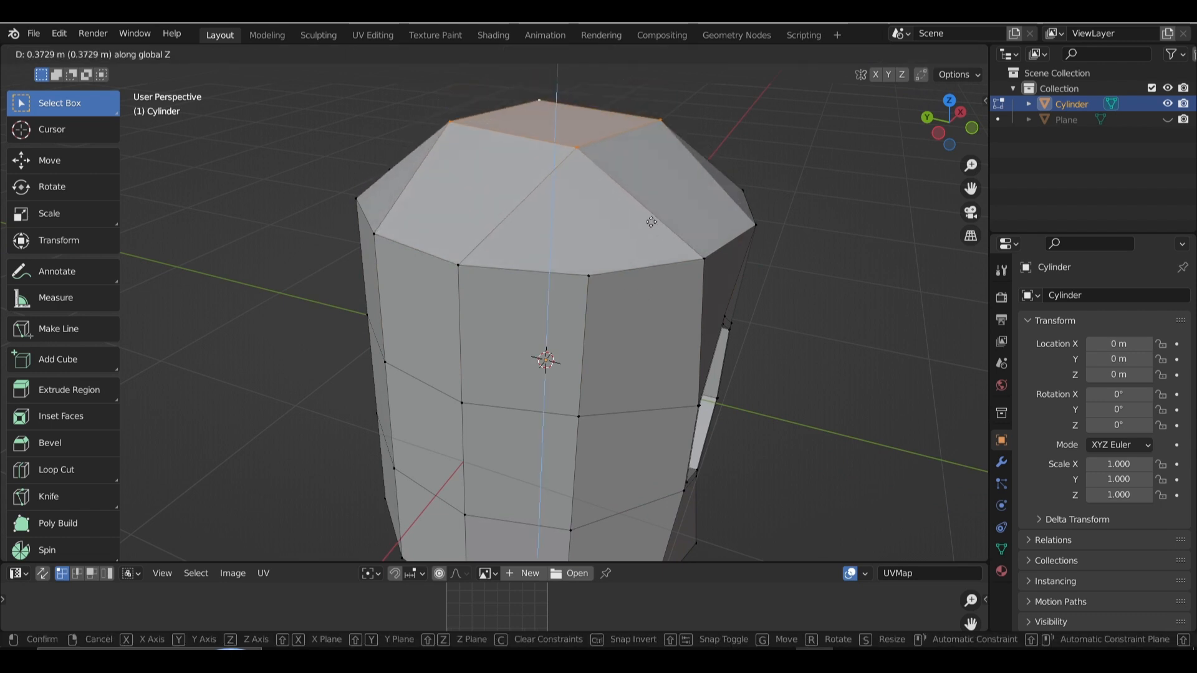
pyautogui.press('Escape')
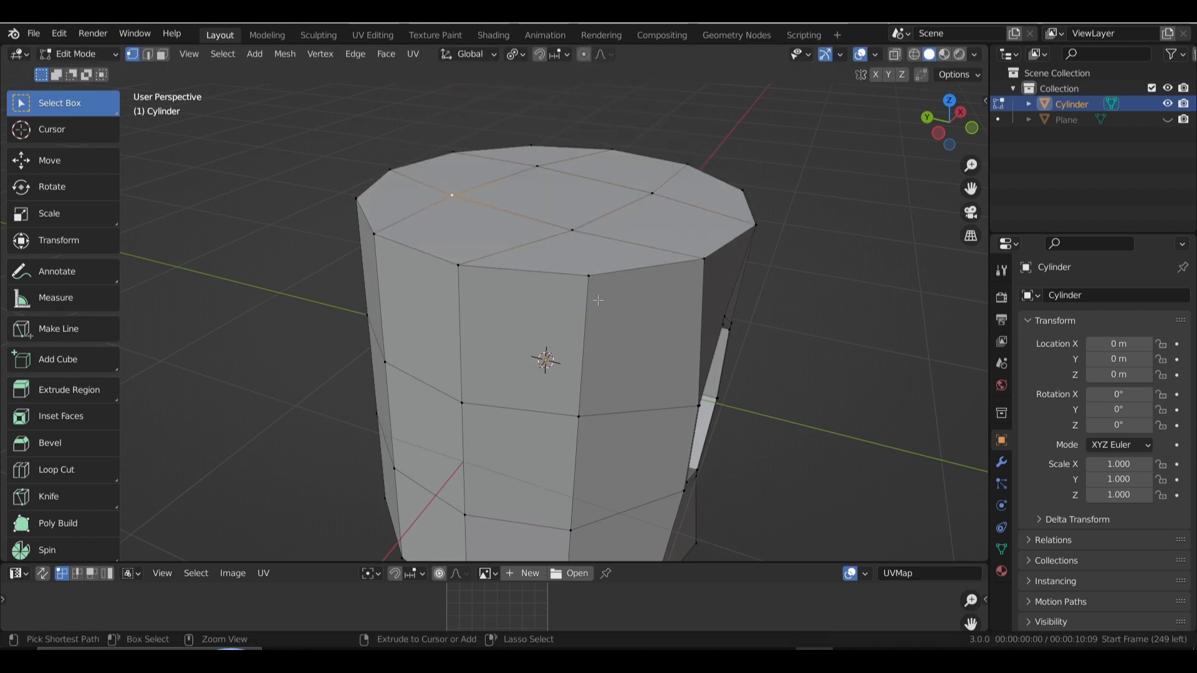
# Remove the grid-filled cap, close the open rim with a single face in edge selection mode, and clear the selection.
pyautogui.press('ctrl+KP_Add')
pyautogui.press('2')
pyautogui.press('x')
pyautogui.press('f')
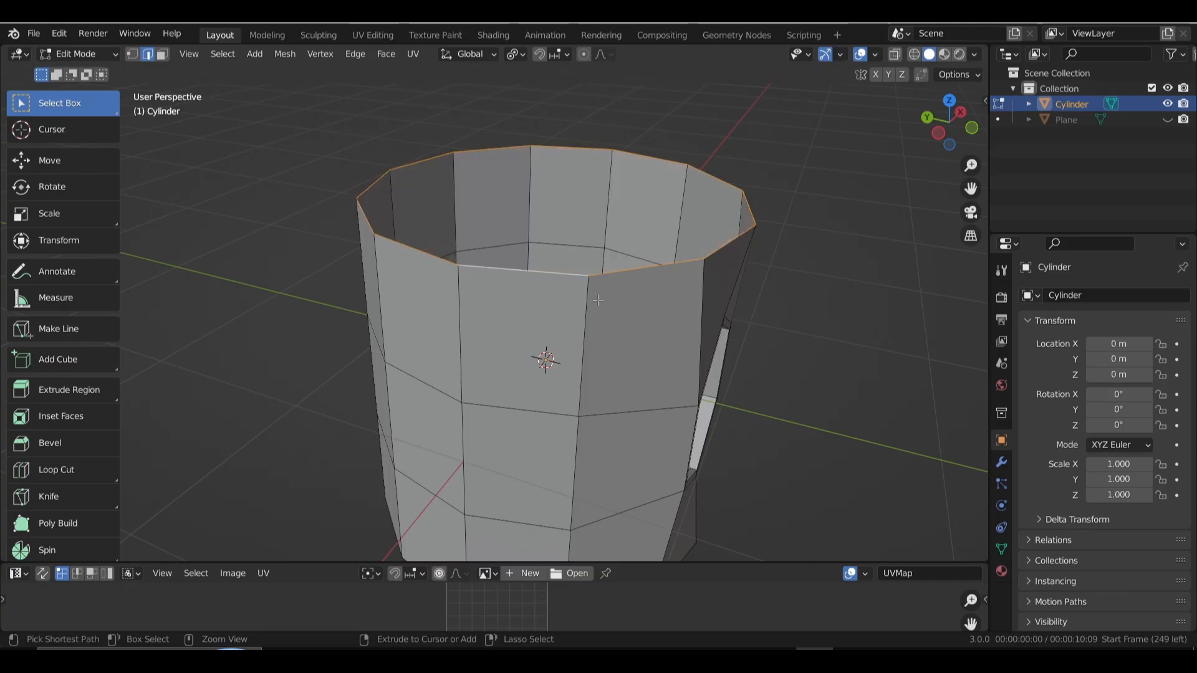
pyautogui.press('f')
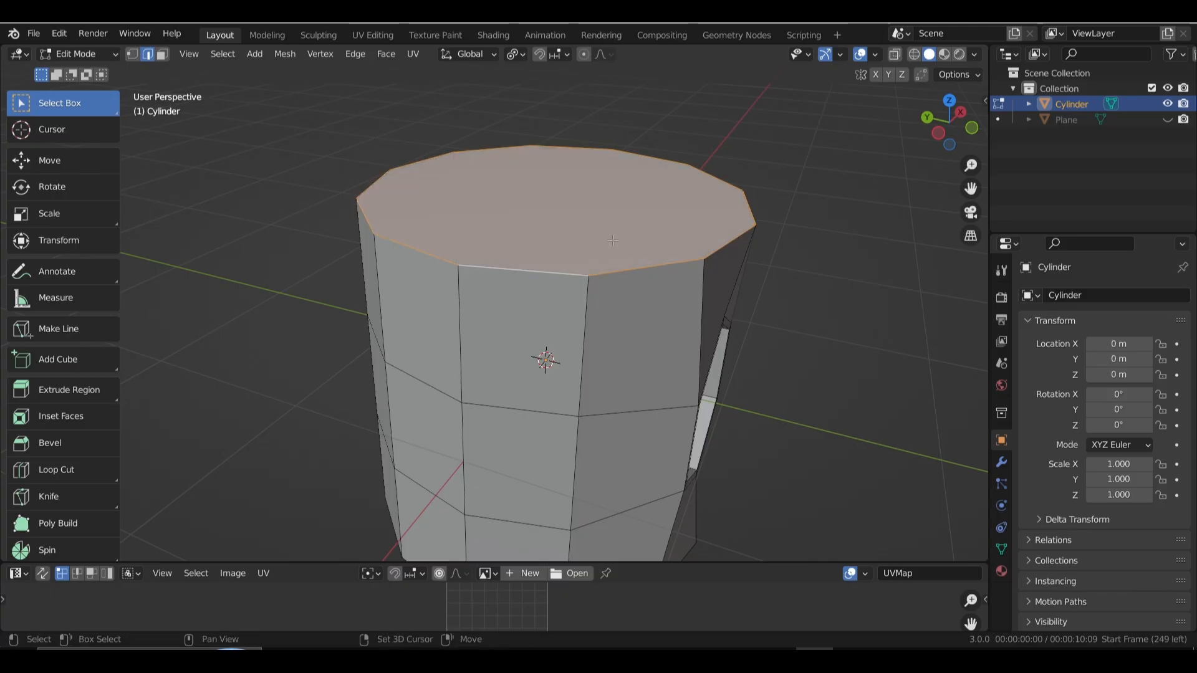
pyautogui.hotkey('alt', 'a')
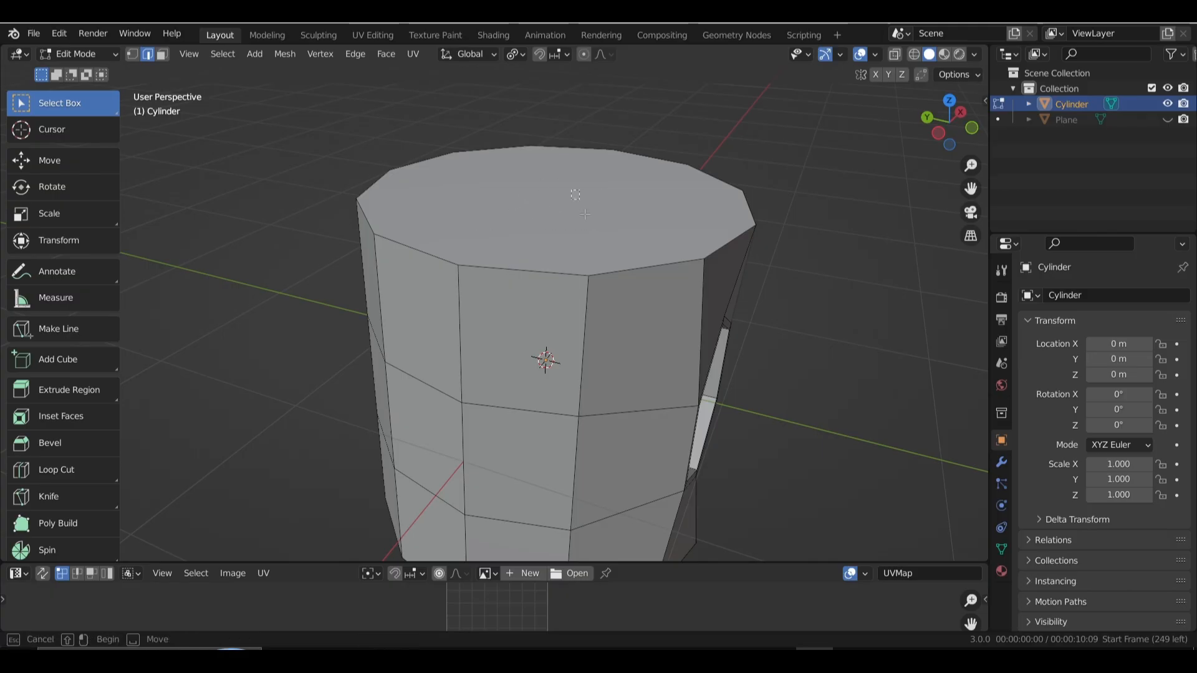
# Switch to face selection and select the new top face of the cylinder with the hexagonal recess.
pyautogui.moveTo(619, 271); pyautogui.dragTo(606, 301, button='middle')
pyautogui.scroll(-4, 570, 282)
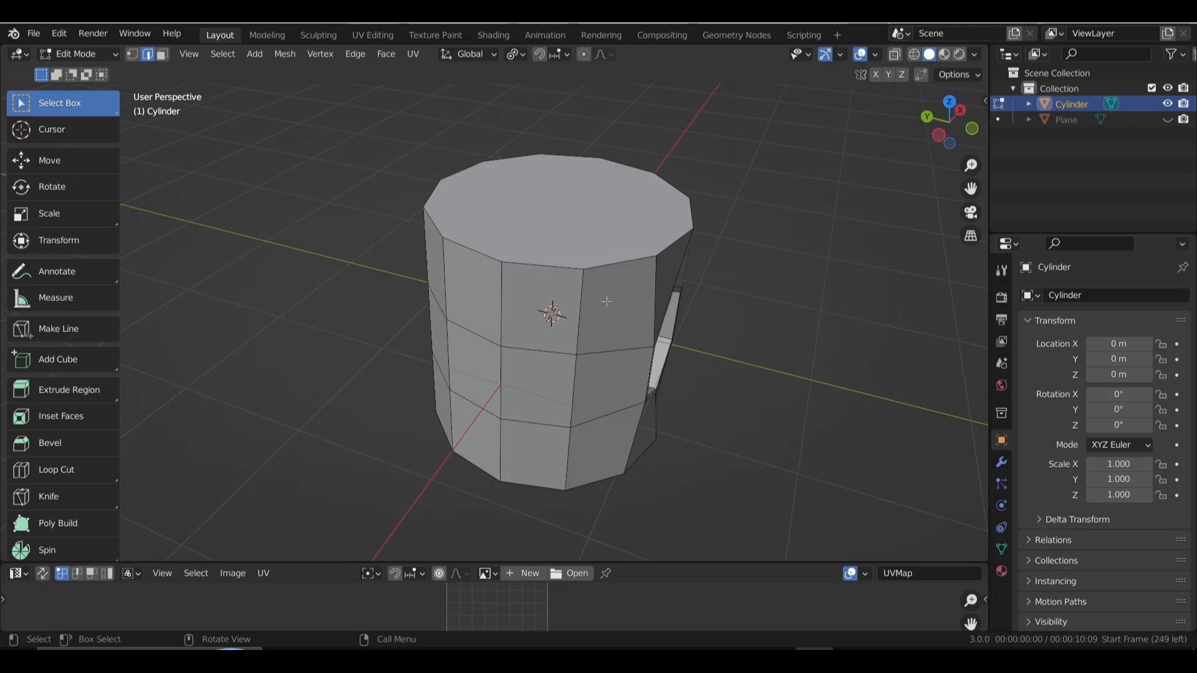
pyautogui.moveTo(606, 302); pyautogui.dragTo(584, 294, button='middle')
pyautogui.click(549, 223)
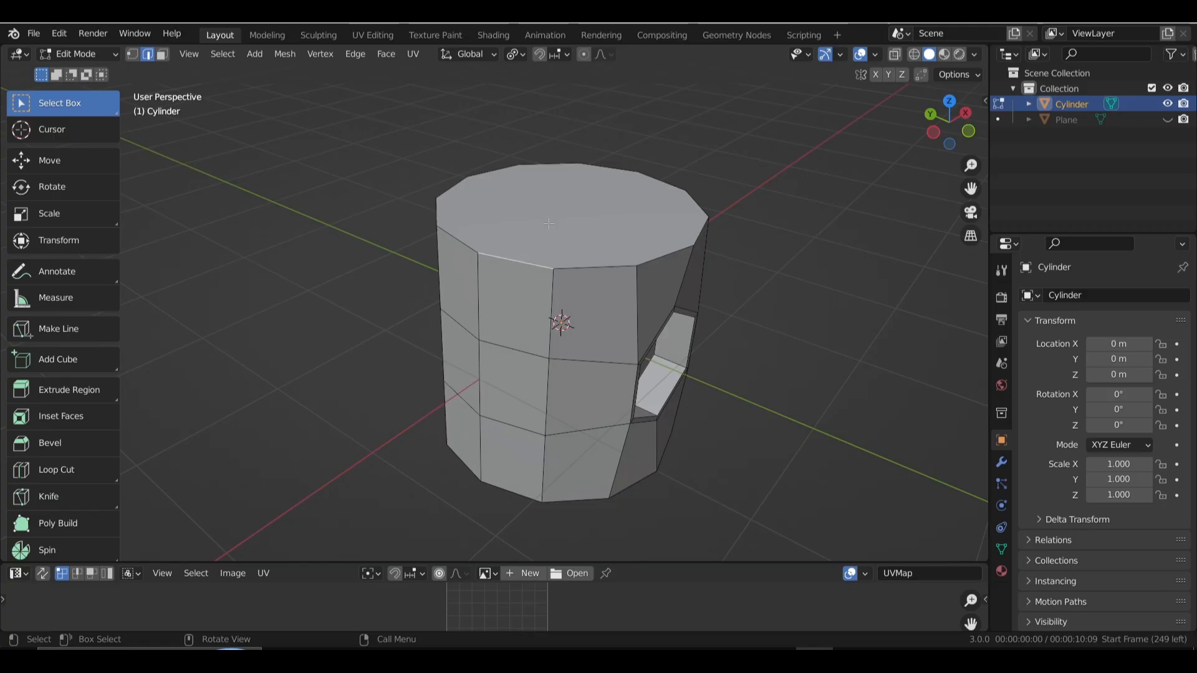
pyautogui.click(165, 56)
pyautogui.click(534, 201)
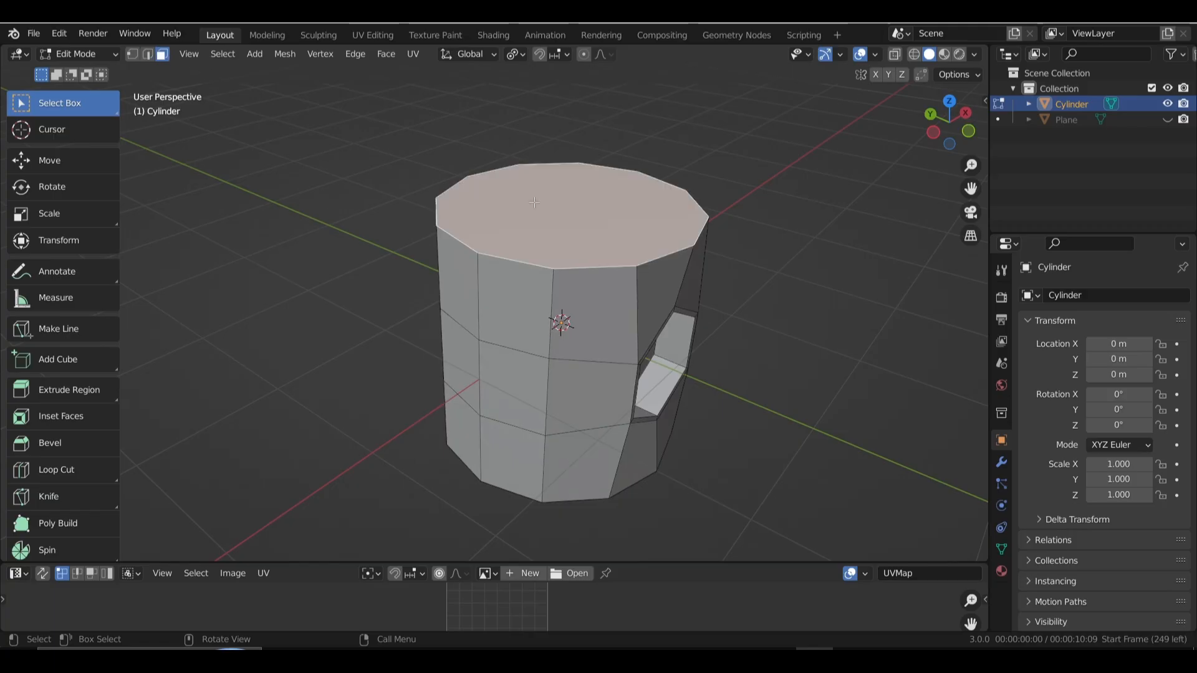
# Duplicate the top face in front view, placing the copy about 2.1 m along X and 1 m down along Z.
pyautogui.moveTo(671, 341); pyautogui.dragTo(595, 341, button='middle')
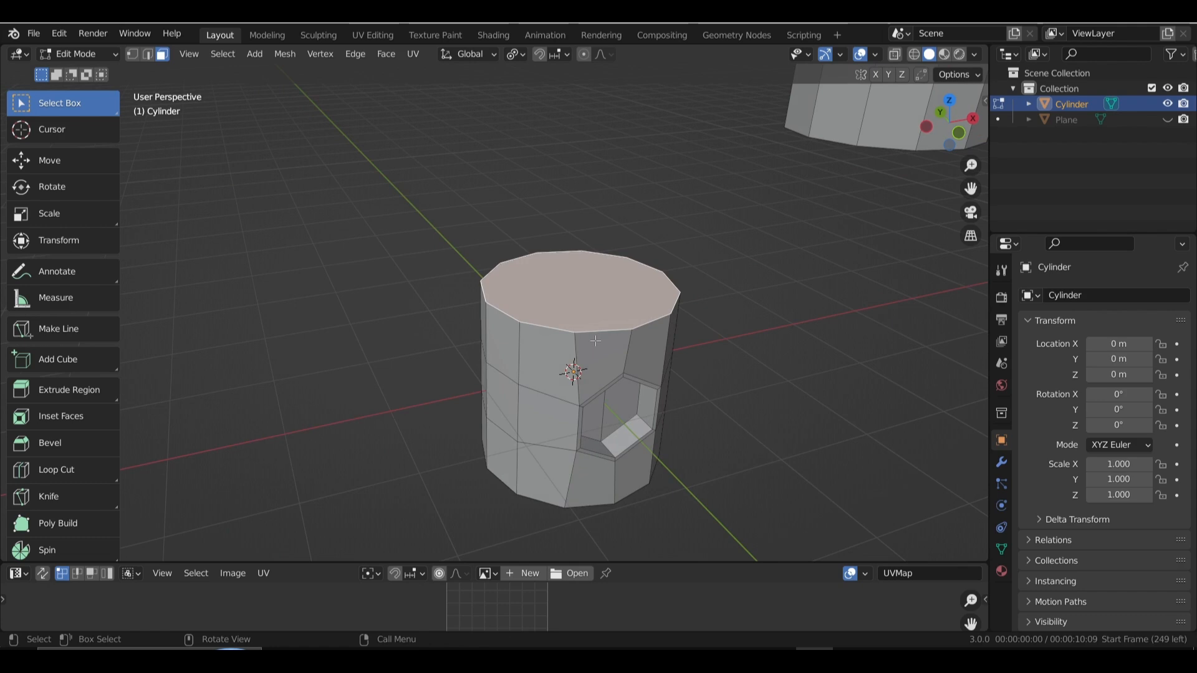
pyautogui.press('KP_1')
pyautogui.keyDown('shift'); pyautogui.moveTo(601, 324); pyautogui.dragTo(543, 427, button='middle'); pyautogui.keyUp('shift')
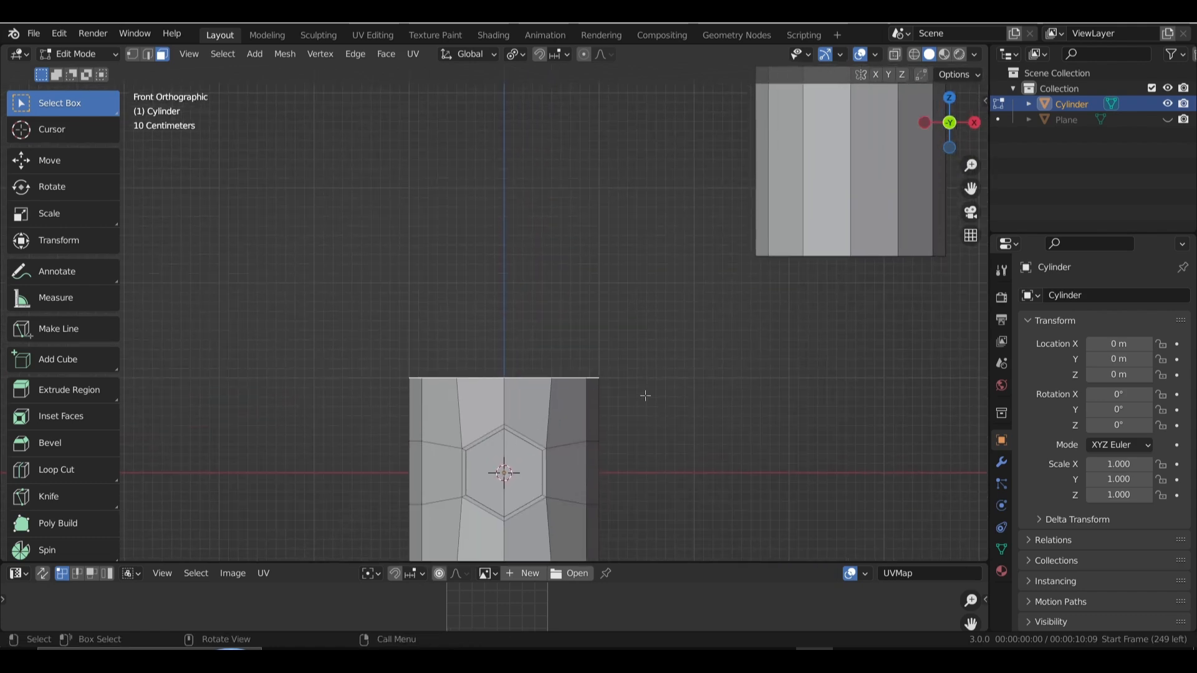
pyautogui.hotkey('shift', 'd')
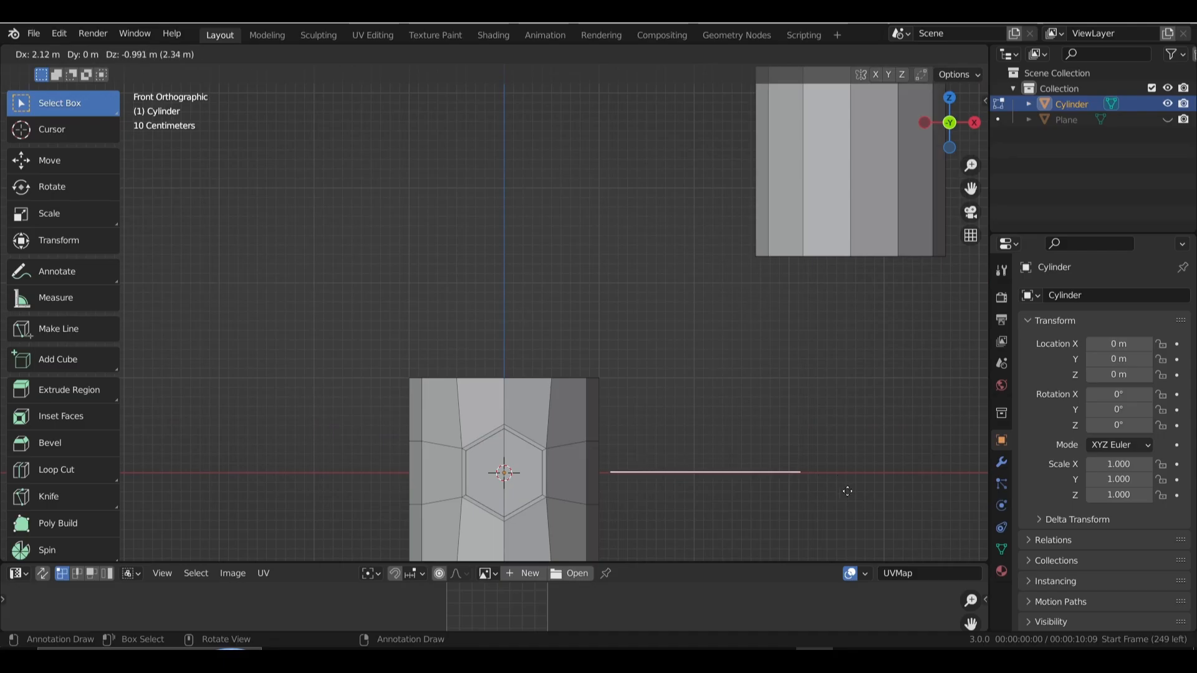
pyautogui.click(843, 498)
# Try joining the upper cylinder's bottom face to the duplicated disc with the face fill command, and undo it.
pyautogui.keyDown('shift'); pyautogui.moveTo(734, 445); pyautogui.dragTo(614, 316, button='middle'); pyautogui.keyUp('shift')
pyautogui.click(708, 232)
pyautogui.moveTo(757, 307); pyautogui.dragTo(681, 424, button='middle')
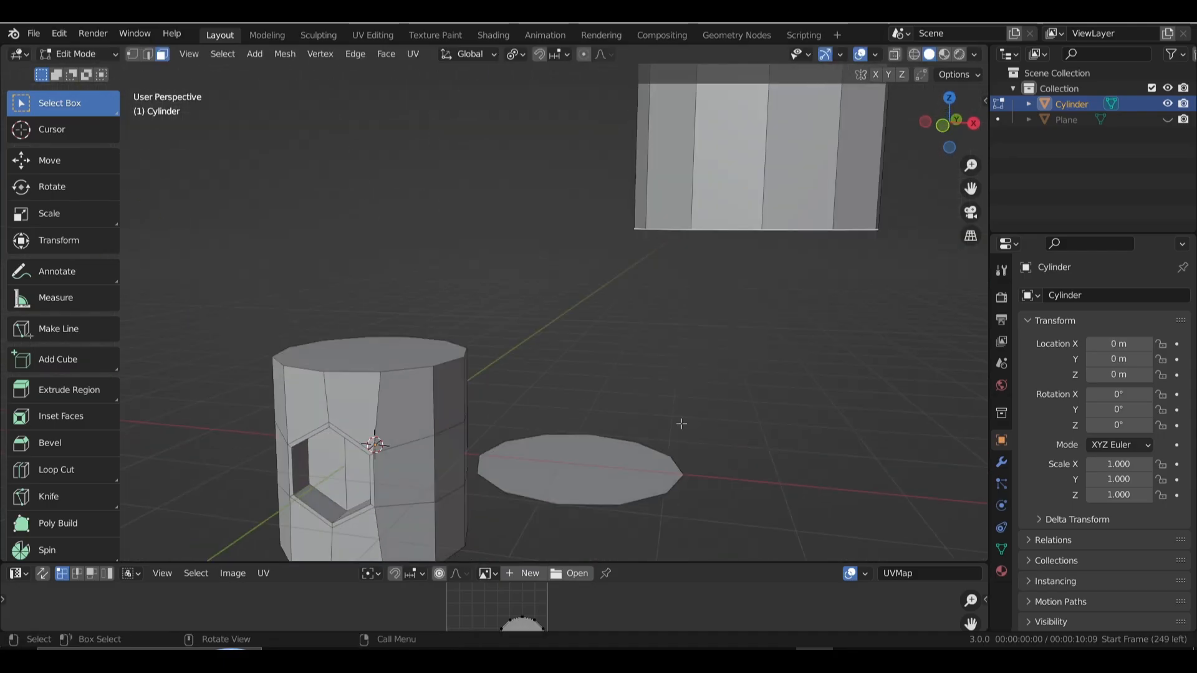
pyautogui.click(608, 451)
pyautogui.moveTo(686, 333); pyautogui.dragTo(680, 365, button='middle')
pyautogui.press('f')
pyautogui.press('KP_1')
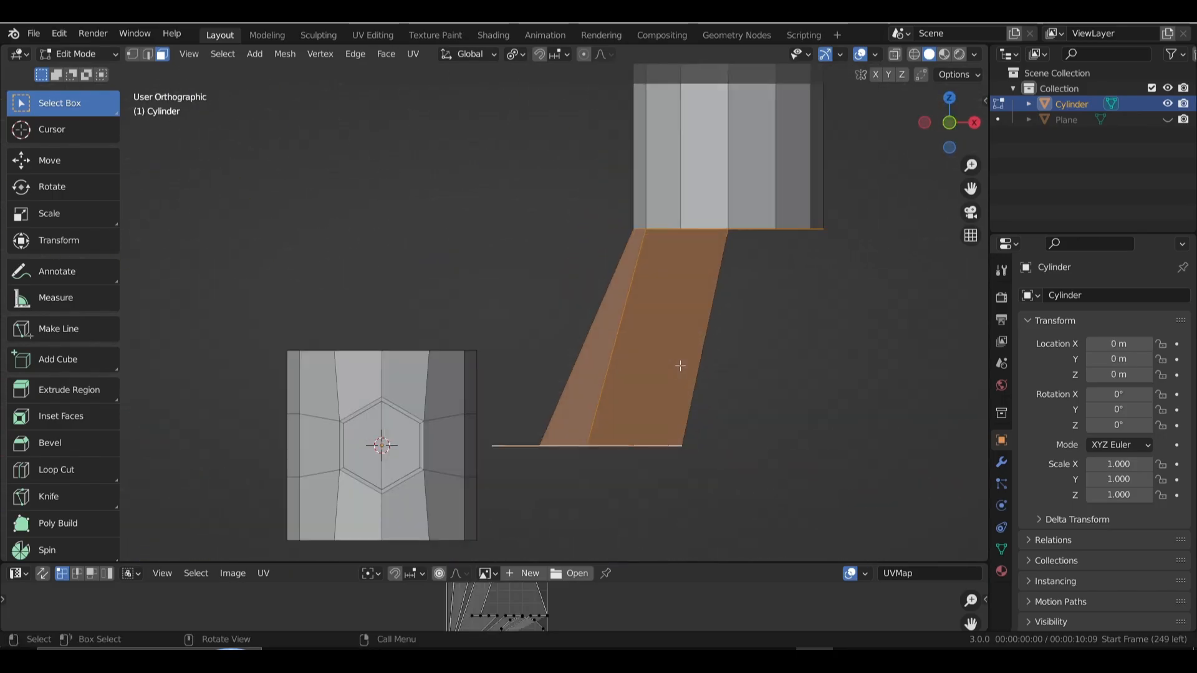
pyautogui.hotkey('ctrl', 'z')
# Try Grid Fill with the upper cylinder's bottom face and the duplicated disc selected as faces.
pyautogui.keyDown('shift'); pyautogui.moveTo(680, 366); pyautogui.dragTo(612, 305, button='middle'); pyautogui.keyUp('shift')
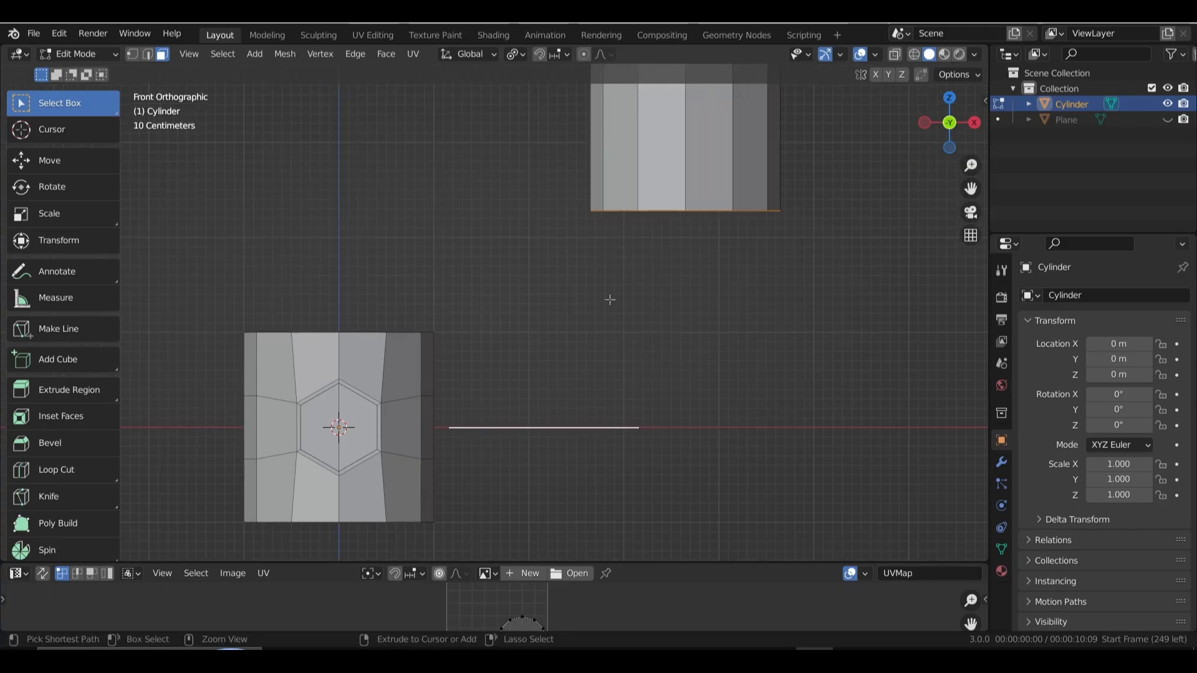
pyautogui.hotkey('ctrl', 'f')
pyautogui.click(610, 300)
pyautogui.moveTo(610, 300); pyautogui.dragTo(598, 339, button='middle')
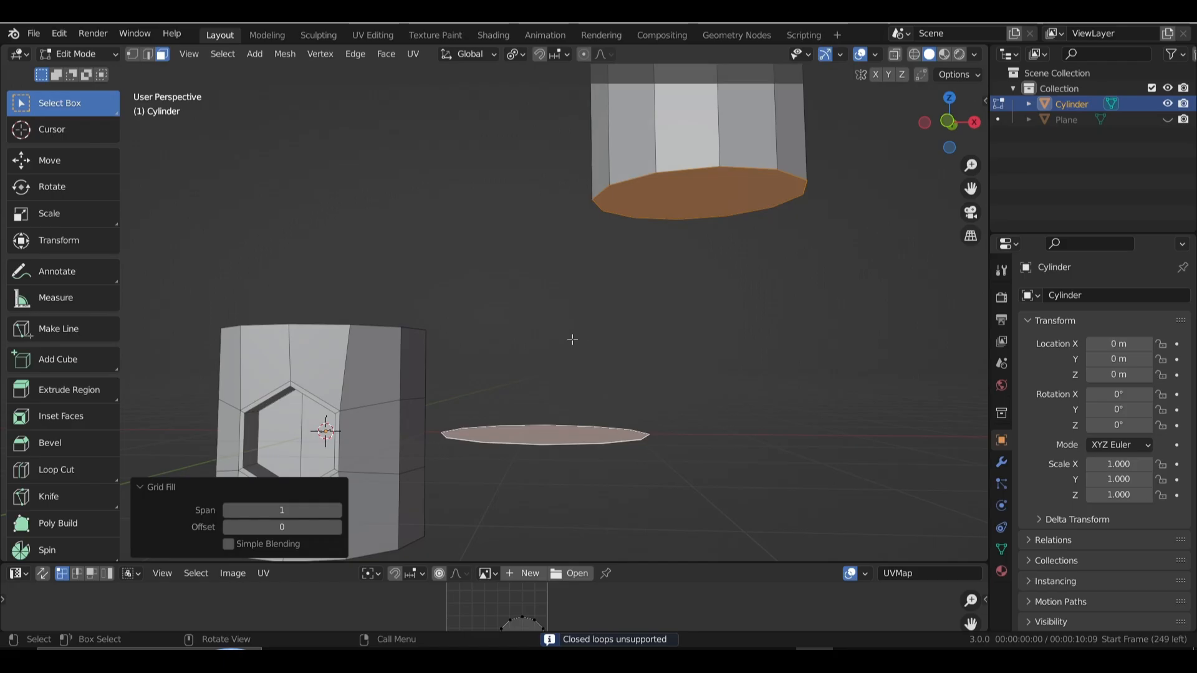
# Switch to edge selection and select the rim loops of the upper cylinder's bottom and the duplicated disc.
pyautogui.click(148, 55)
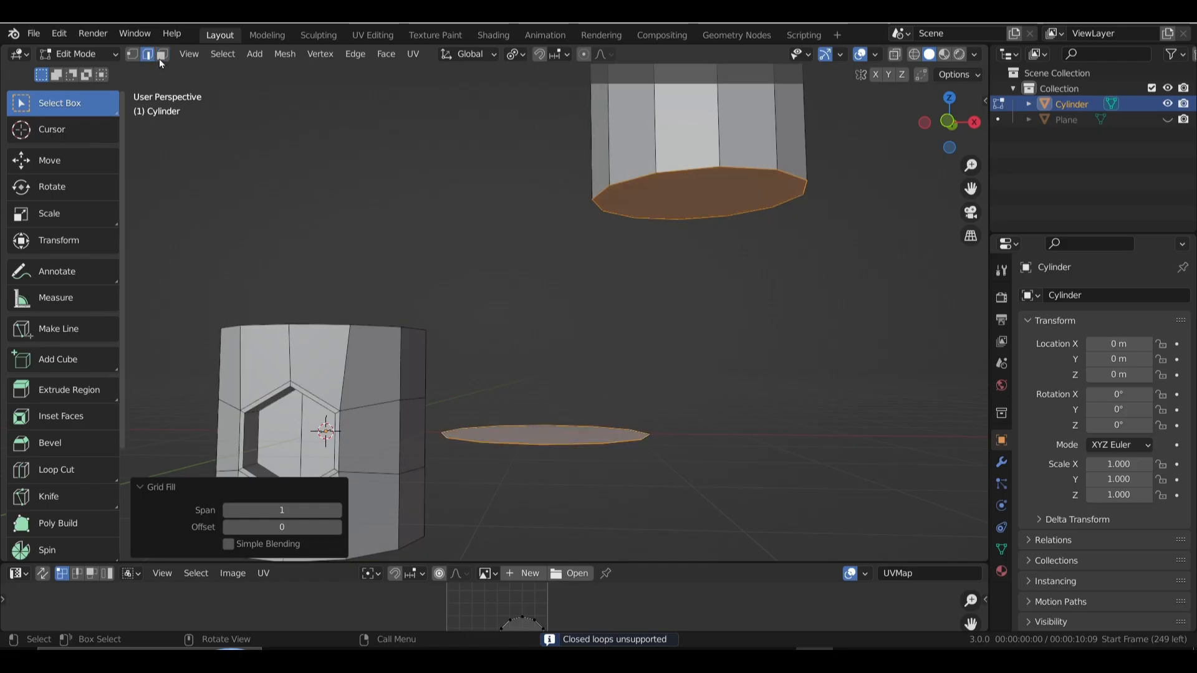
pyautogui.hotkey('alt', 'a')
pyautogui.keyDown('alt'); pyautogui.click(697, 170); pyautogui.keyUp('alt')
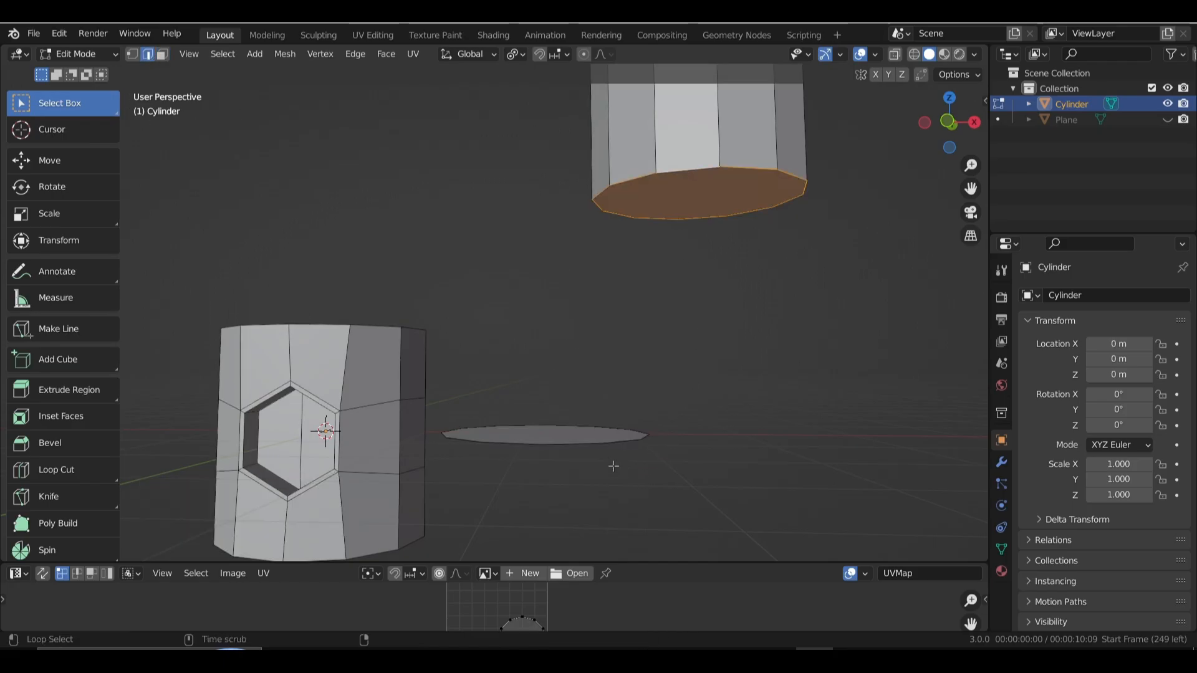
pyautogui.keyDown('alt'); pyautogui.keyDown('shift'); pyautogui.click(612, 445); pyautogui.keyUp('shift'); pyautogui.keyUp('alt')
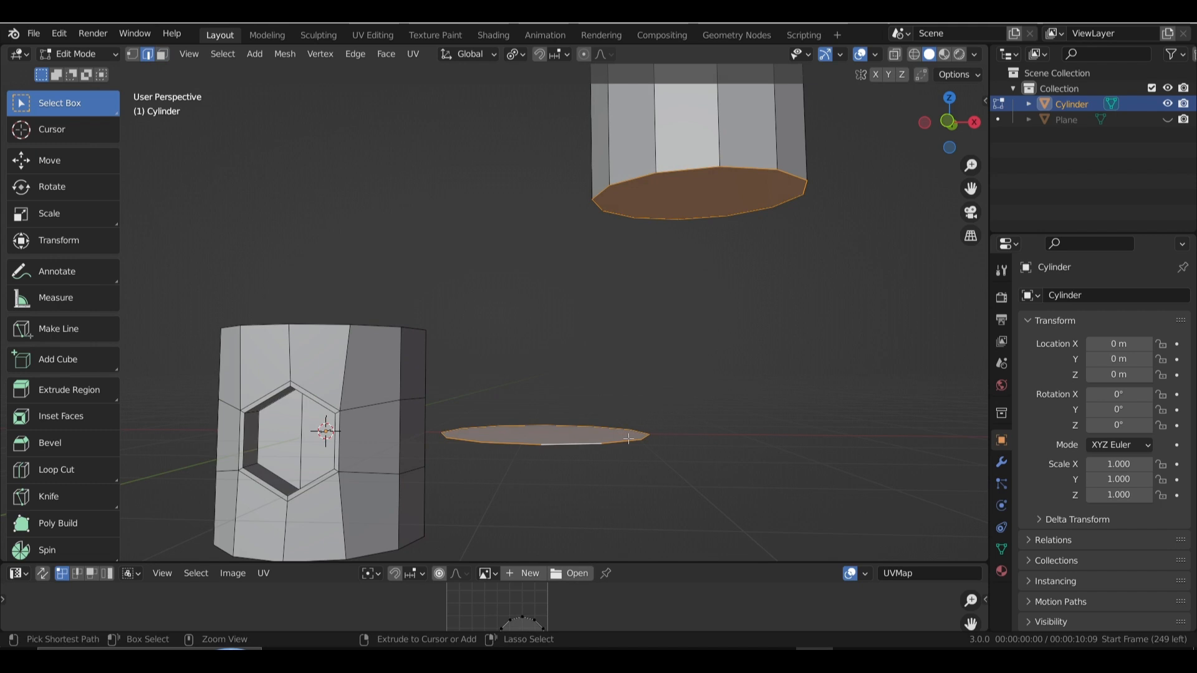
# Try Grid Fill between the two selected rim edge loops.
pyautogui.hotkey('ctrl', 'f')
pyautogui.click(588, 439)
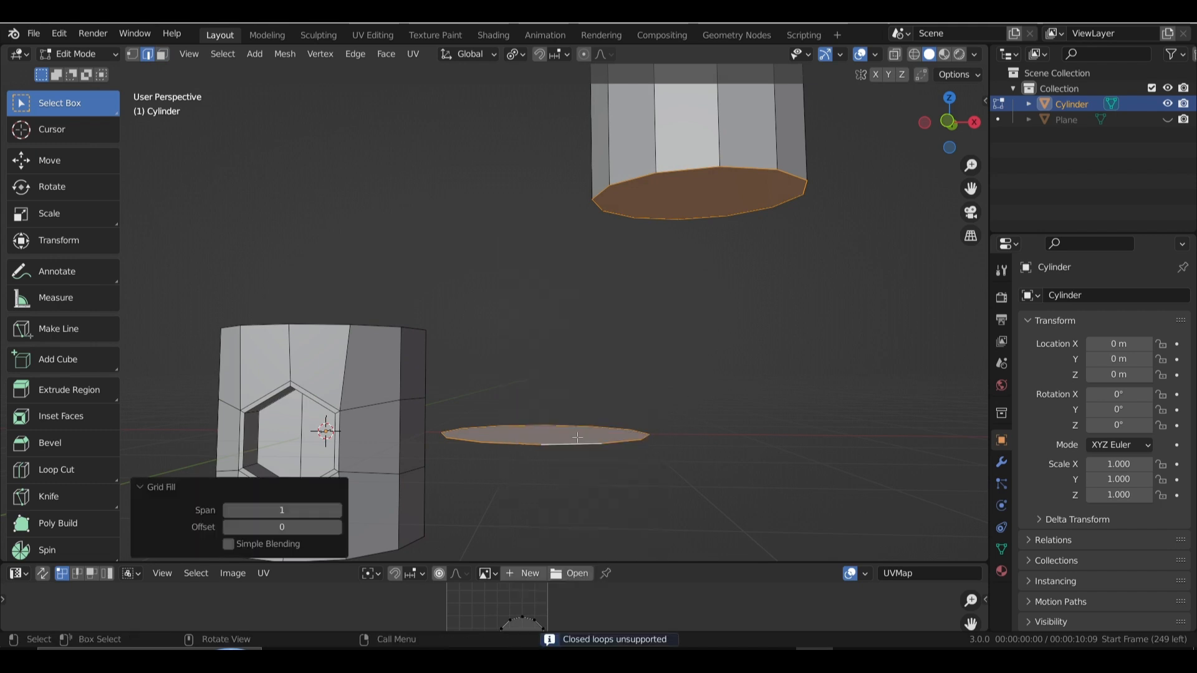
pyautogui.moveTo(588, 438); pyautogui.dragTo(655, 372, button='middle')
pyautogui.moveTo(660, 331)
pyautogui.mouseDown(button='middle')
pyautogui.moveTo(654, 299)
pyautogui.moveTo(654, 322)
pyautogui.mouseUp(button='middle')
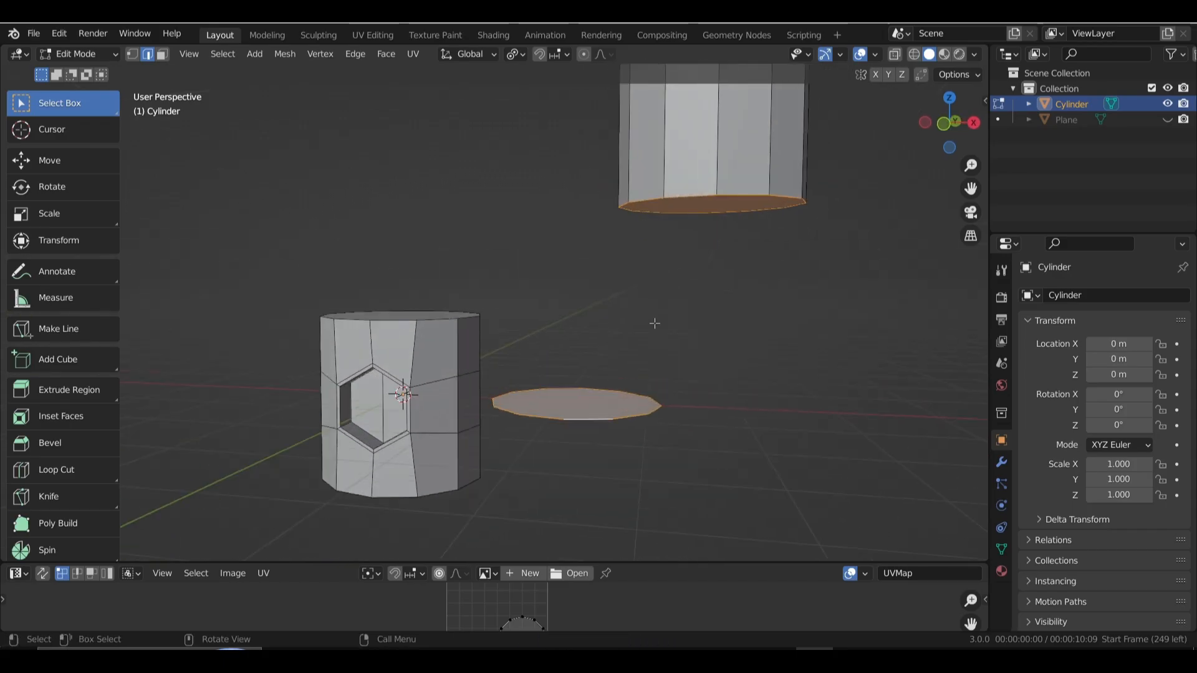
# Bridge the two selected edge loops with LoopTools Bridge and view the result from the front.
pyautogui.rightClick(577, 172)
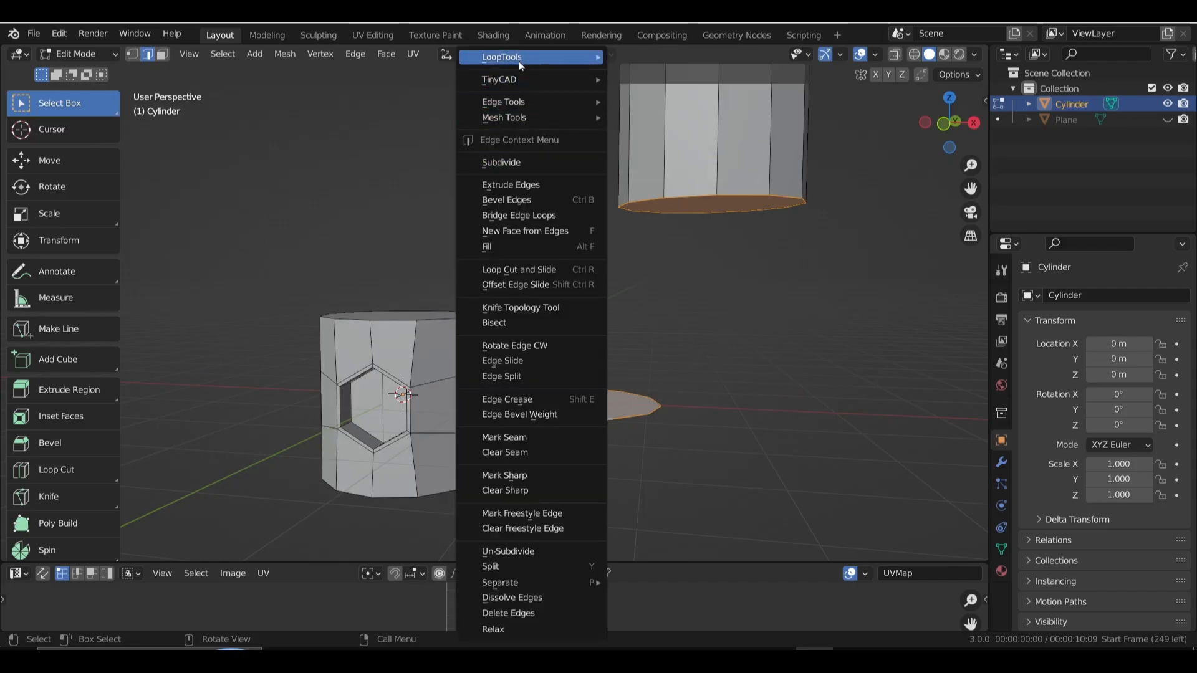
pyautogui.moveTo(519, 59)
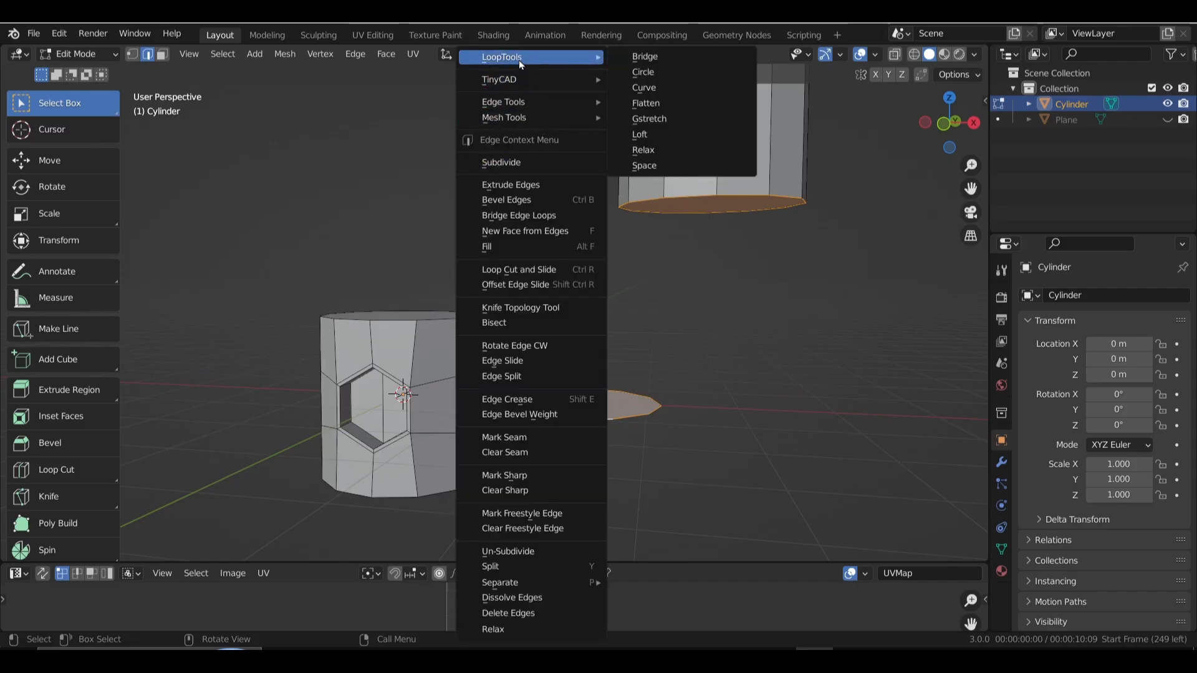
pyautogui.click(645, 57)
pyautogui.moveTo(642, 274); pyautogui.dragTo(625, 355, button='middle')
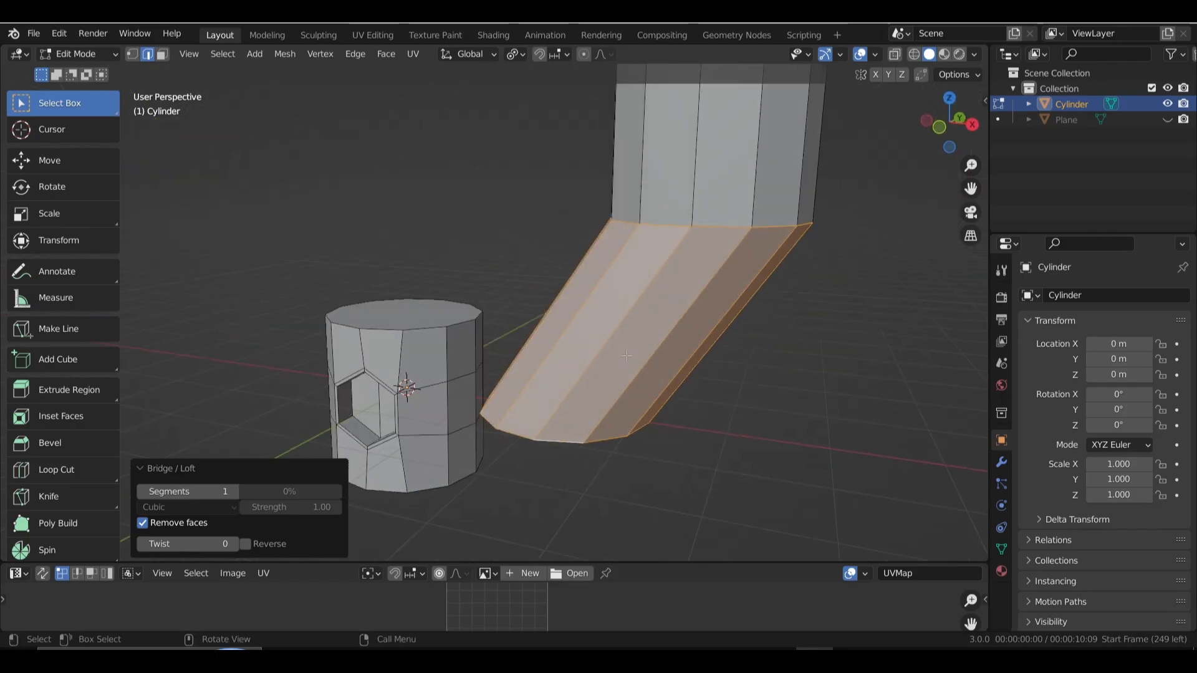
pyautogui.press('KP_1')
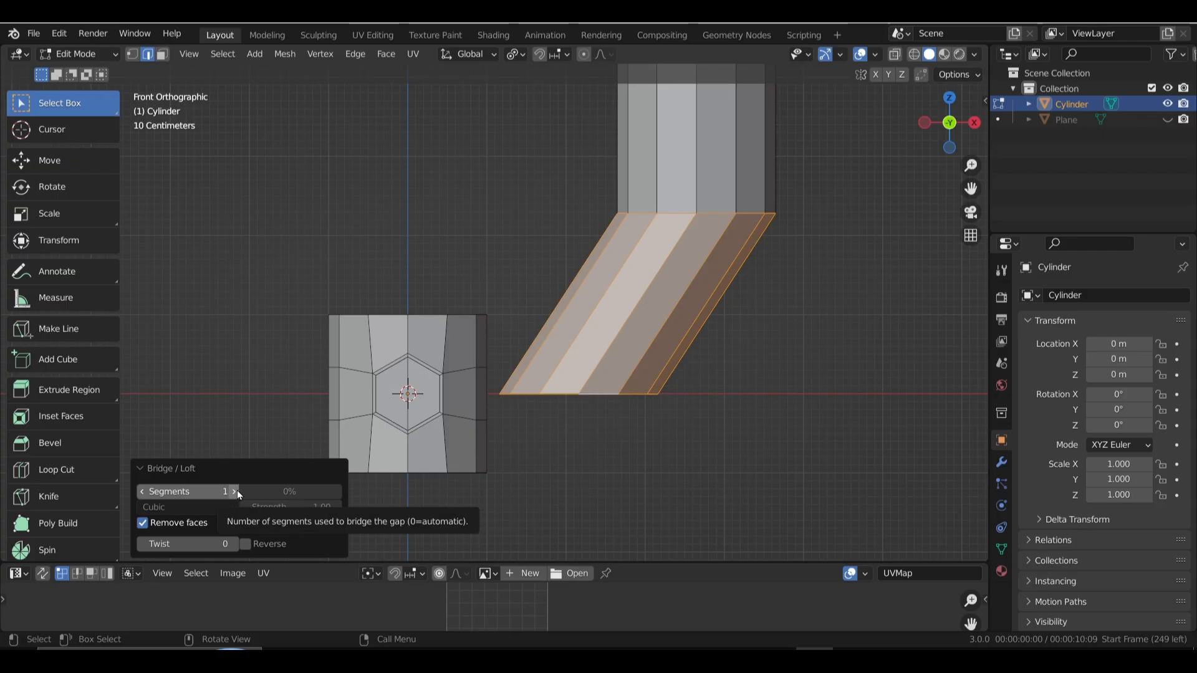
# Set the bridge's number of segments to 9.
pyautogui.click(235, 491)
pyautogui.click(235, 492)
pyautogui.click(235, 492)
pyautogui.click(234, 491)
pyautogui.click(234, 492)
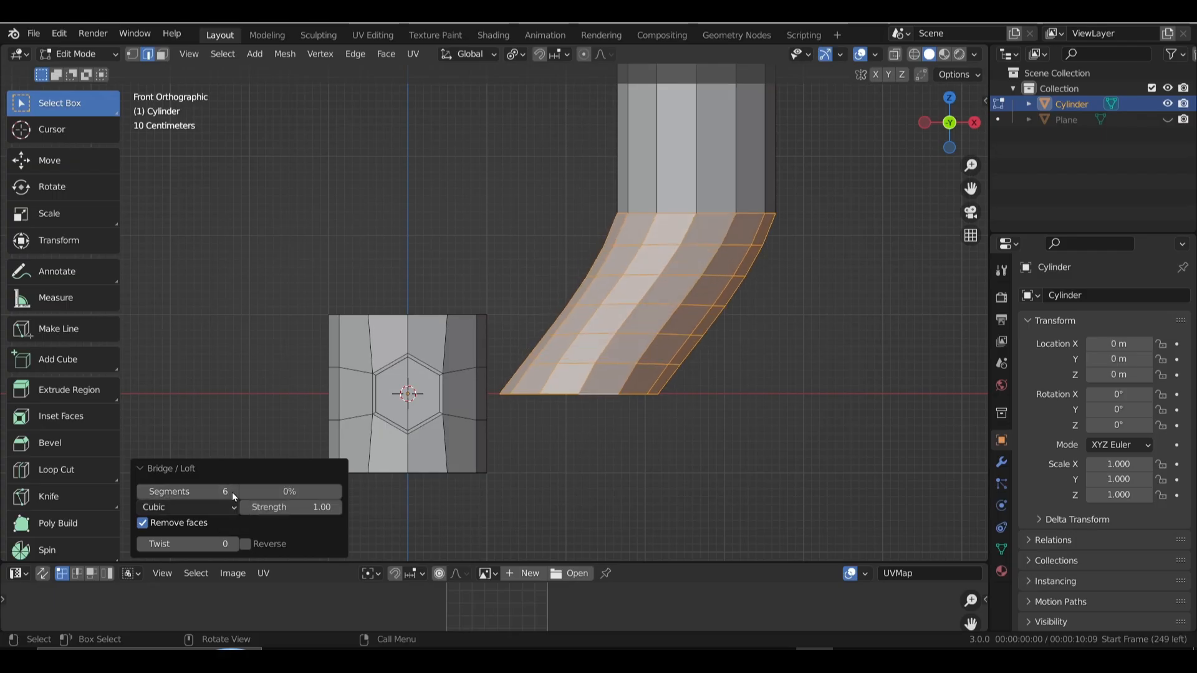
pyautogui.click(234, 492)
pyautogui.click(234, 492)
pyautogui.click(235, 491)
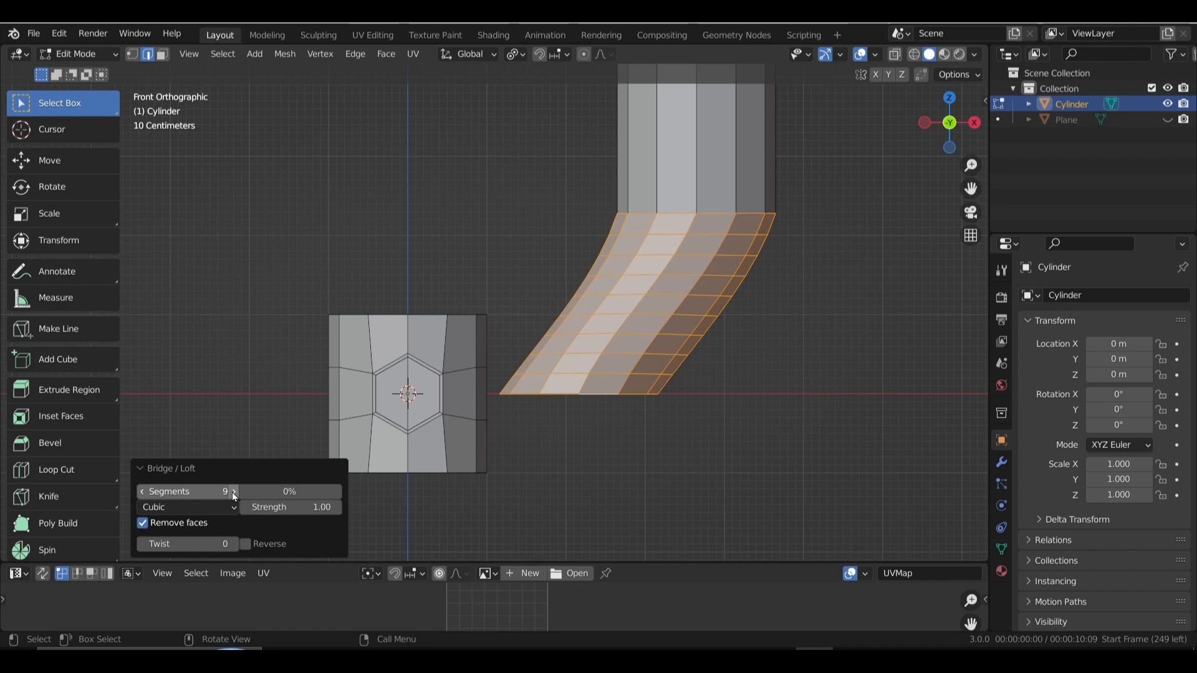
# Experiment with the bridge's twist up to 5 and leave it at 3.
pyautogui.click(234, 544)
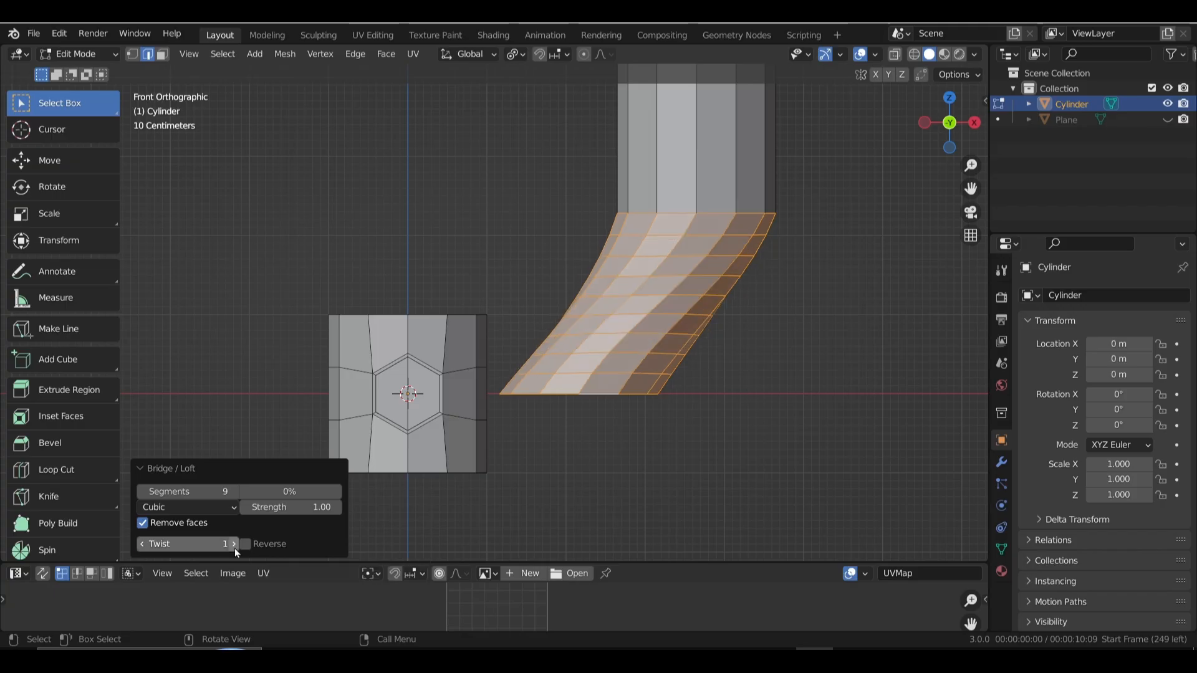
pyautogui.click(234, 544)
pyautogui.click(234, 544)
pyautogui.click(235, 546)
pyautogui.click(234, 545)
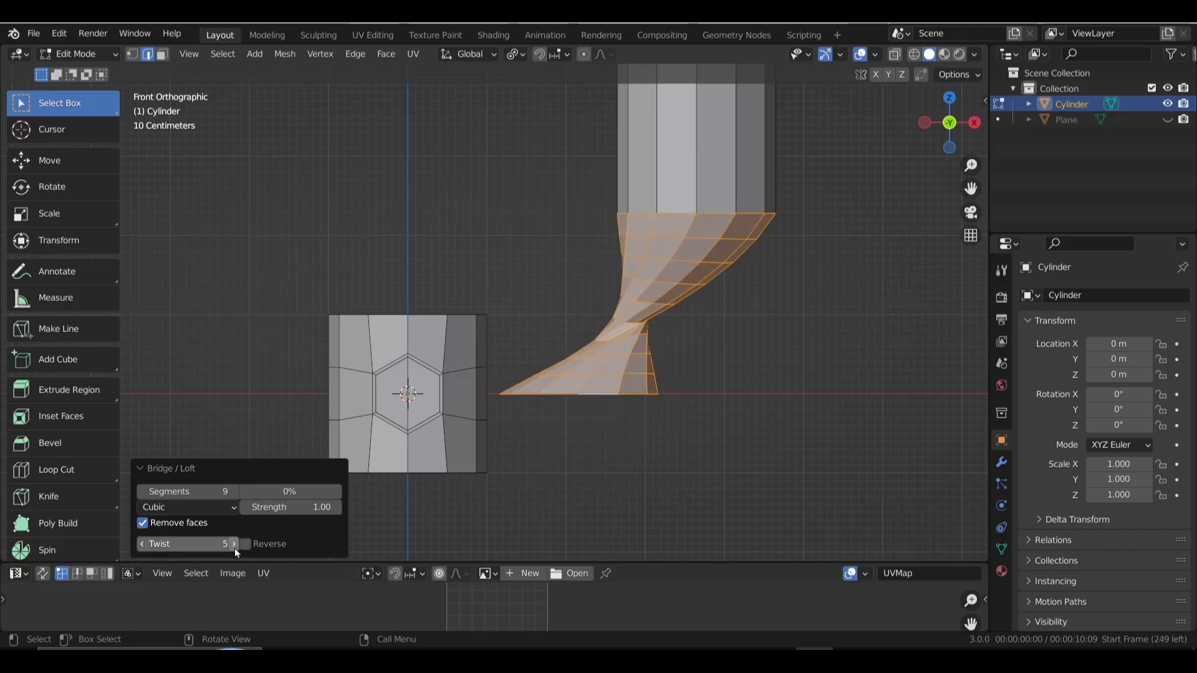
pyautogui.click(142, 545)
pyautogui.click(142, 545)
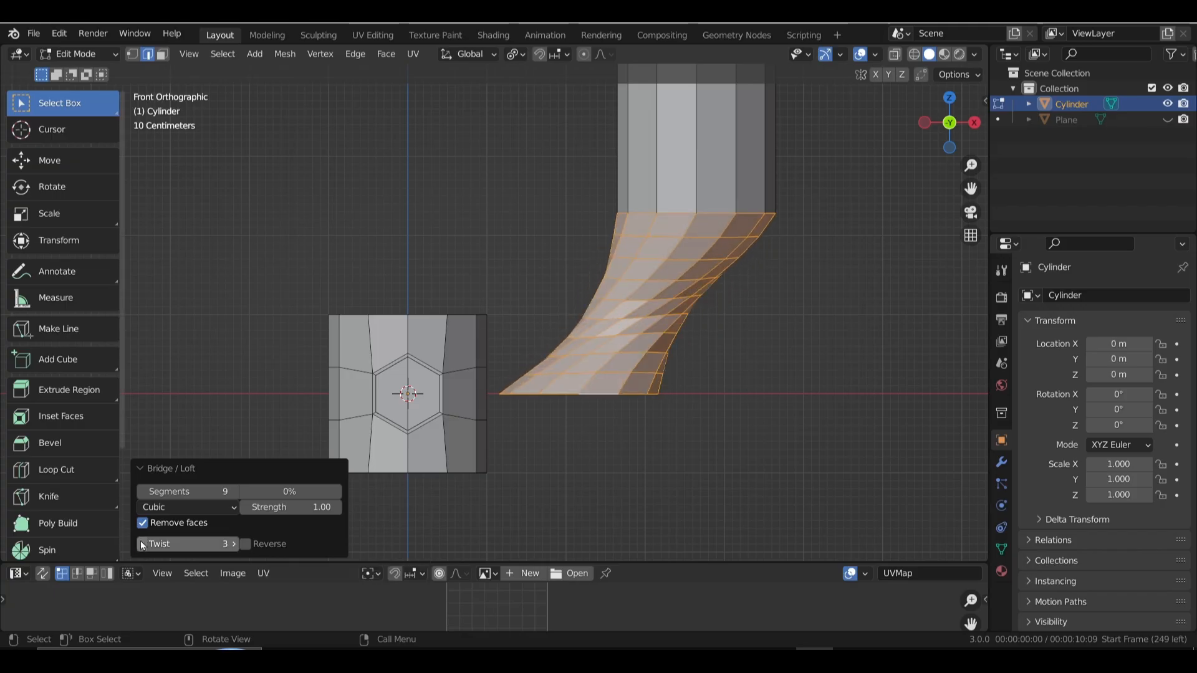
pyautogui.click(142, 545)
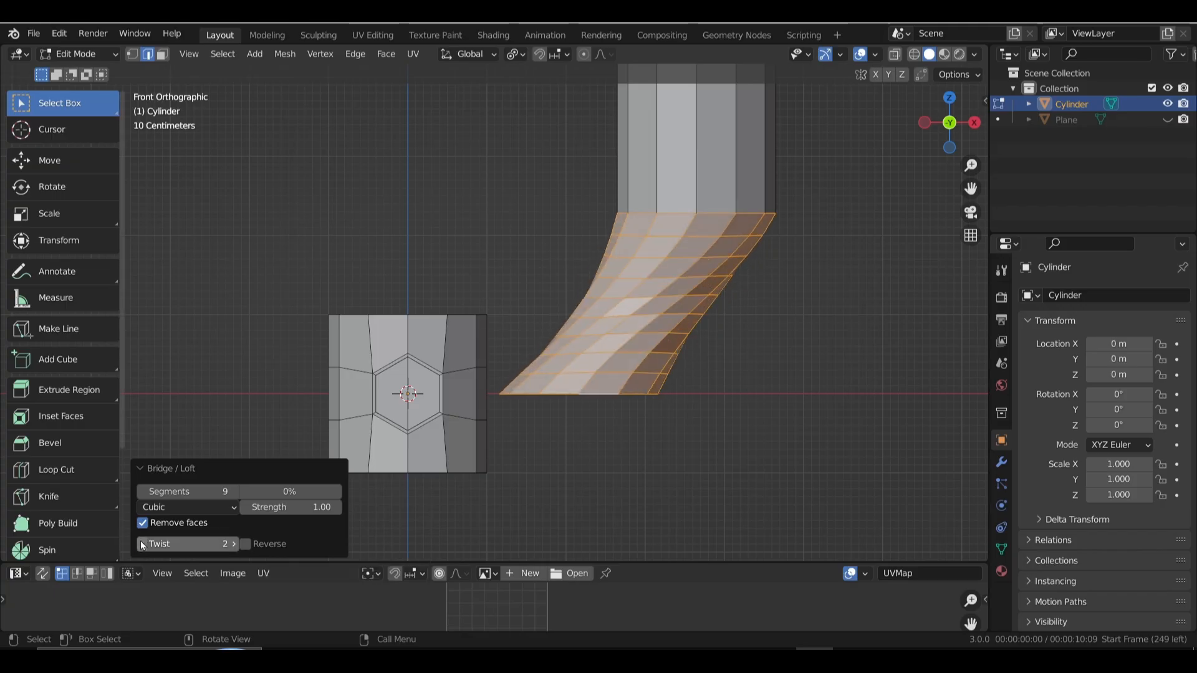
pyautogui.click(232, 545)
pyautogui.moveTo(440, 509); pyautogui.dragTo(583, 371, button='middle')
pyautogui.press('KP_1')
pyautogui.scroll(-2, 551, 381)
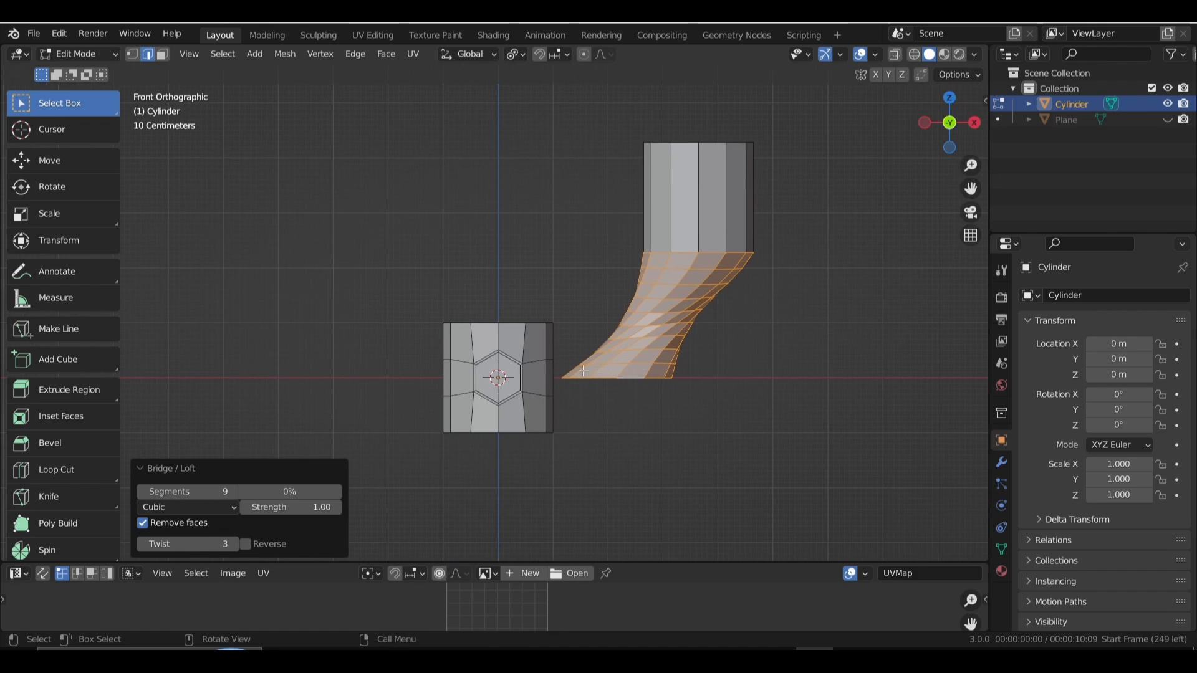
pyautogui.scroll(2, 516, 329)
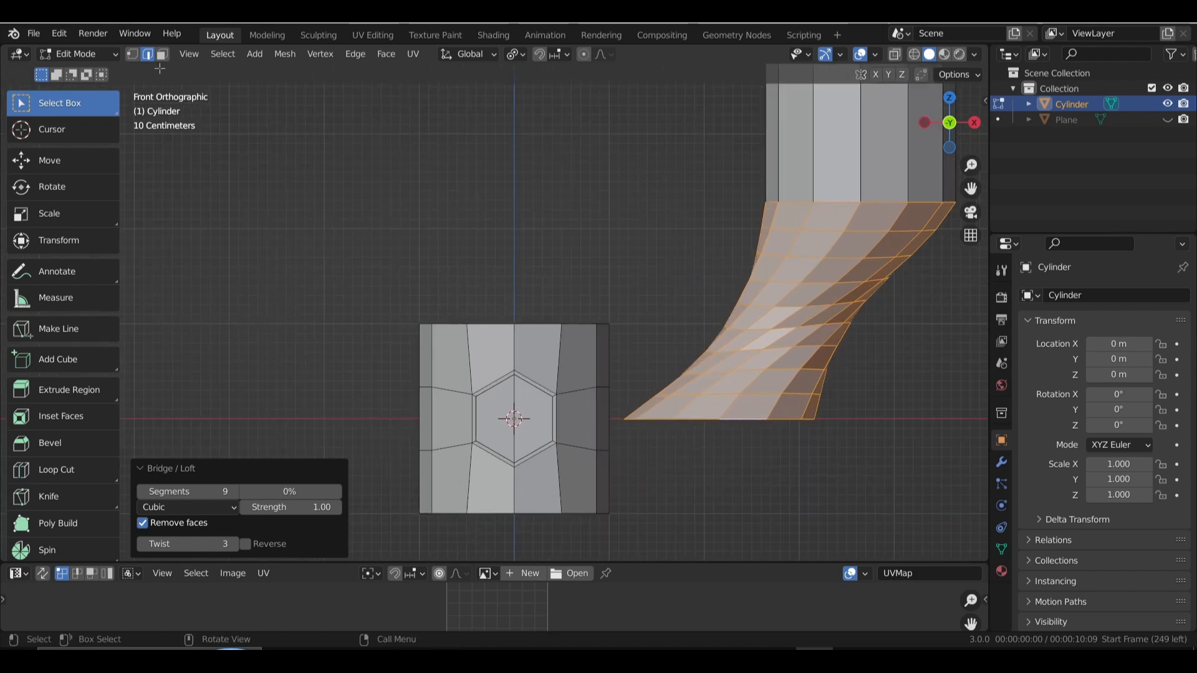
# Switch to vertex selection and duplicate two top rim vertices of the recessed cylinder about 1.41 m up along Z.
pyautogui.click(132, 56)
pyautogui.click(467, 323)
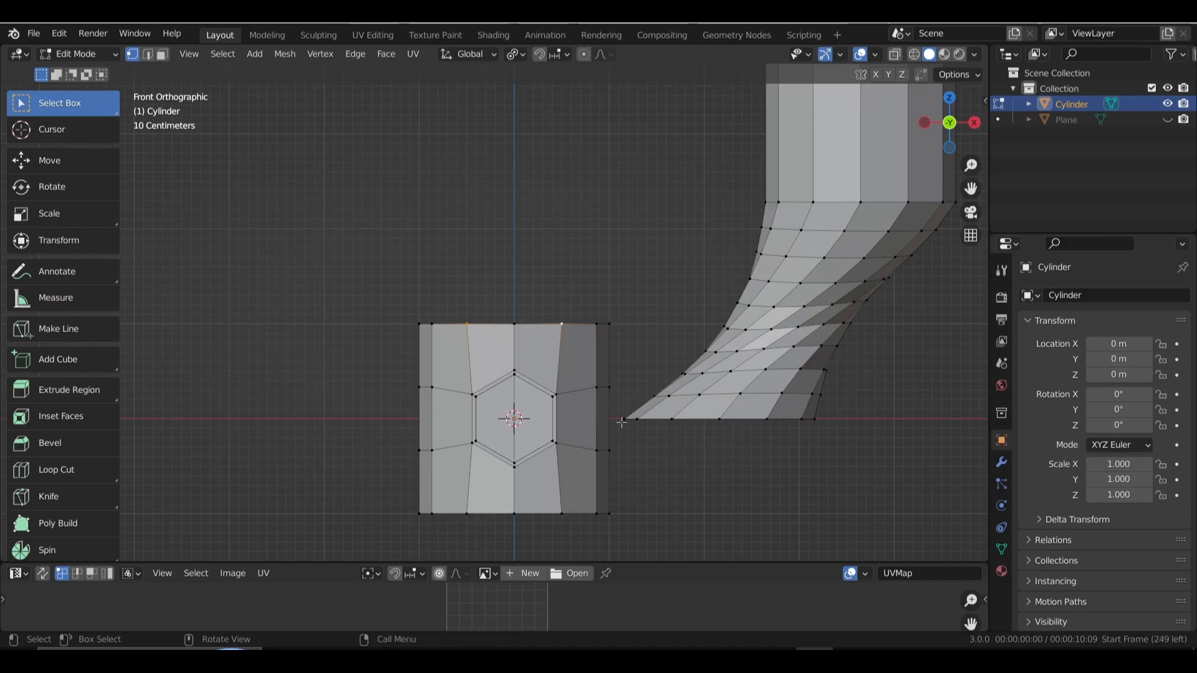
pyautogui.press('g')
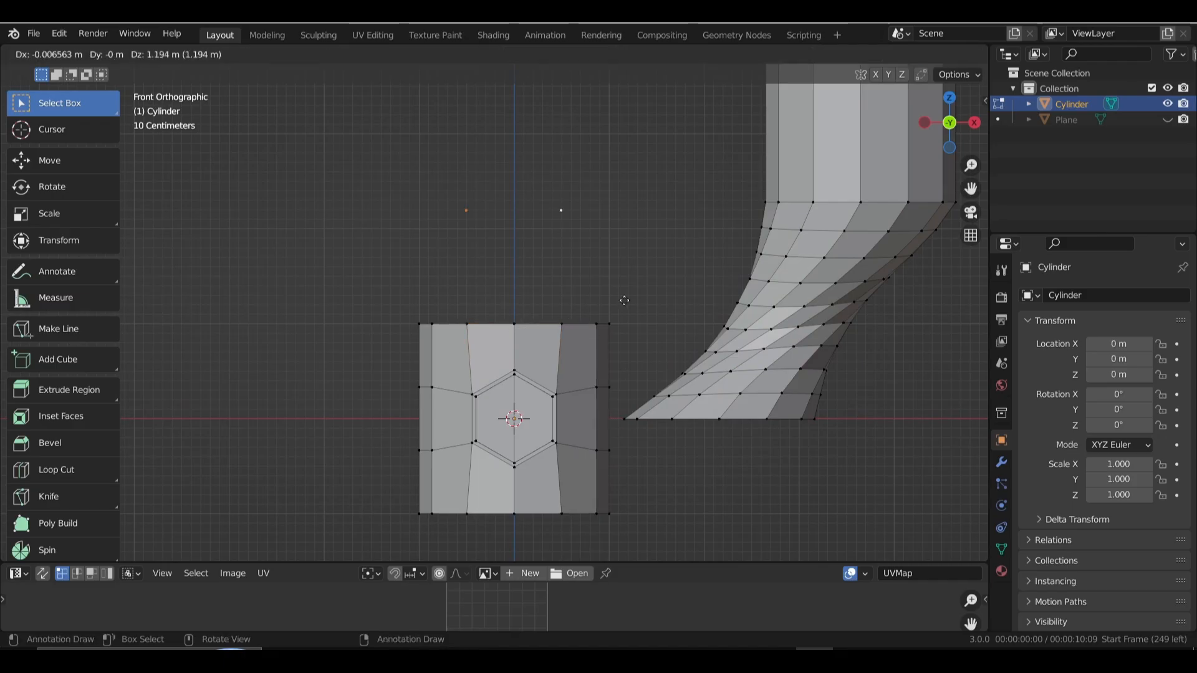
pyautogui.click(627, 287)
pyautogui.keyDown('shift'); pyautogui.moveTo(557, 248); pyautogui.dragTo(574, 249, button='middle'); pyautogui.keyUp('shift')
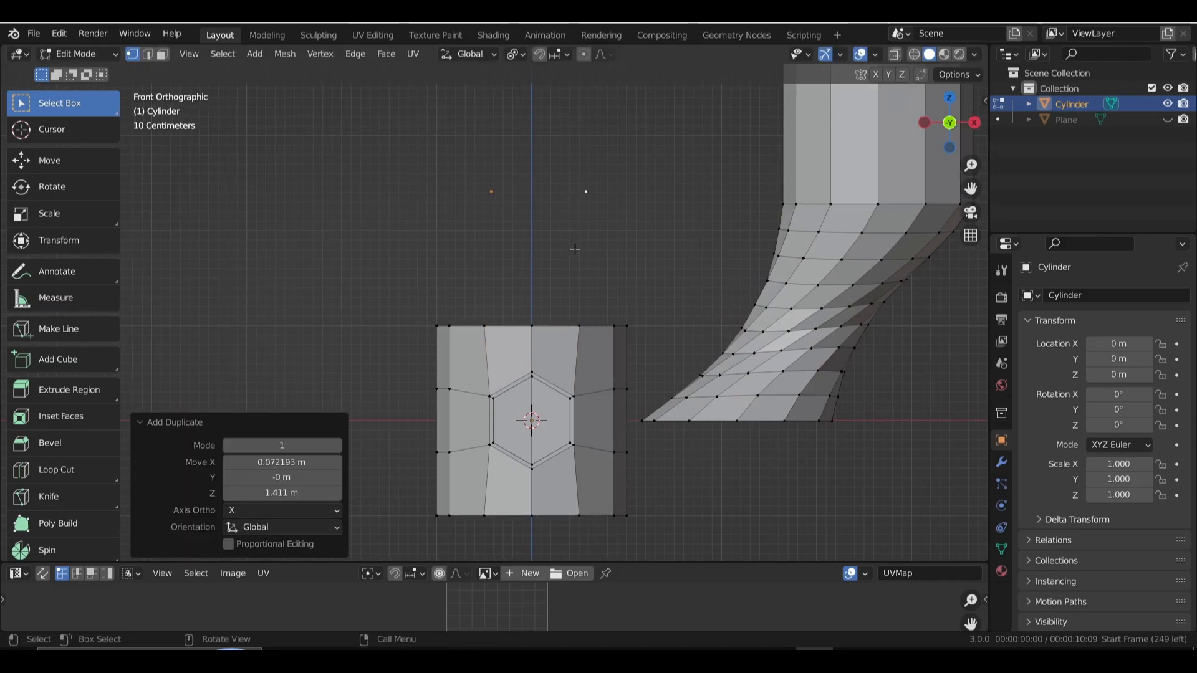
# Try connecting the two duplicated vertices with an edge, and undo it.
pyautogui.press('f')
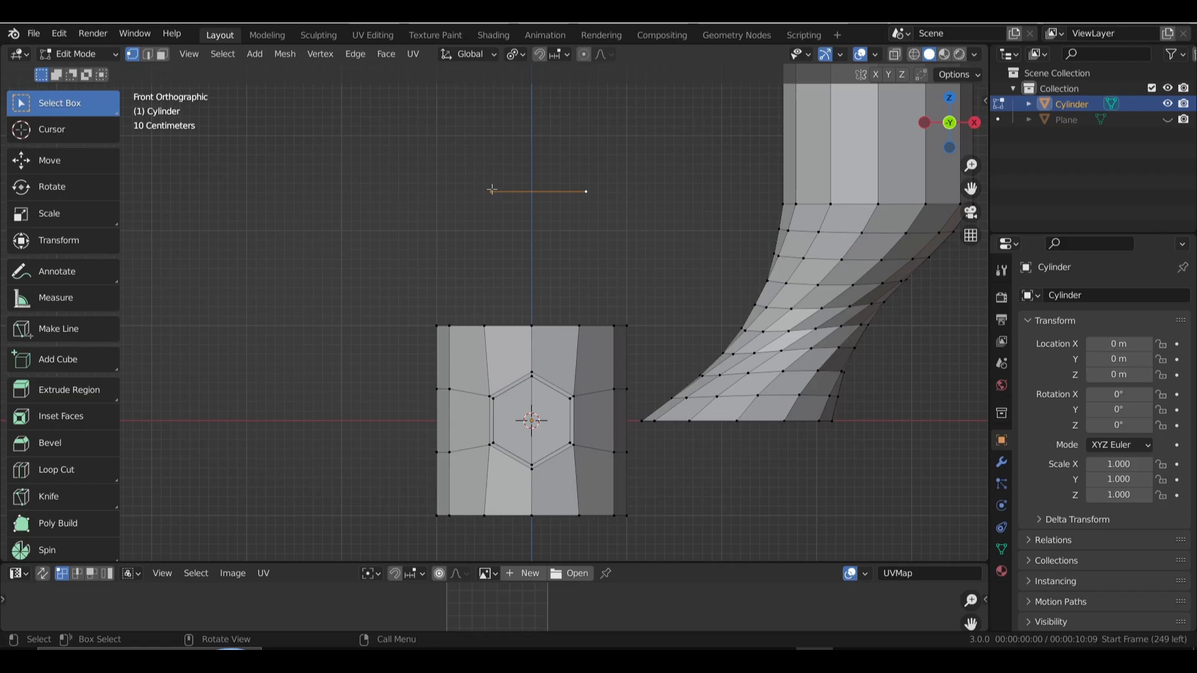
pyautogui.hotkey('ctrl', 'z')
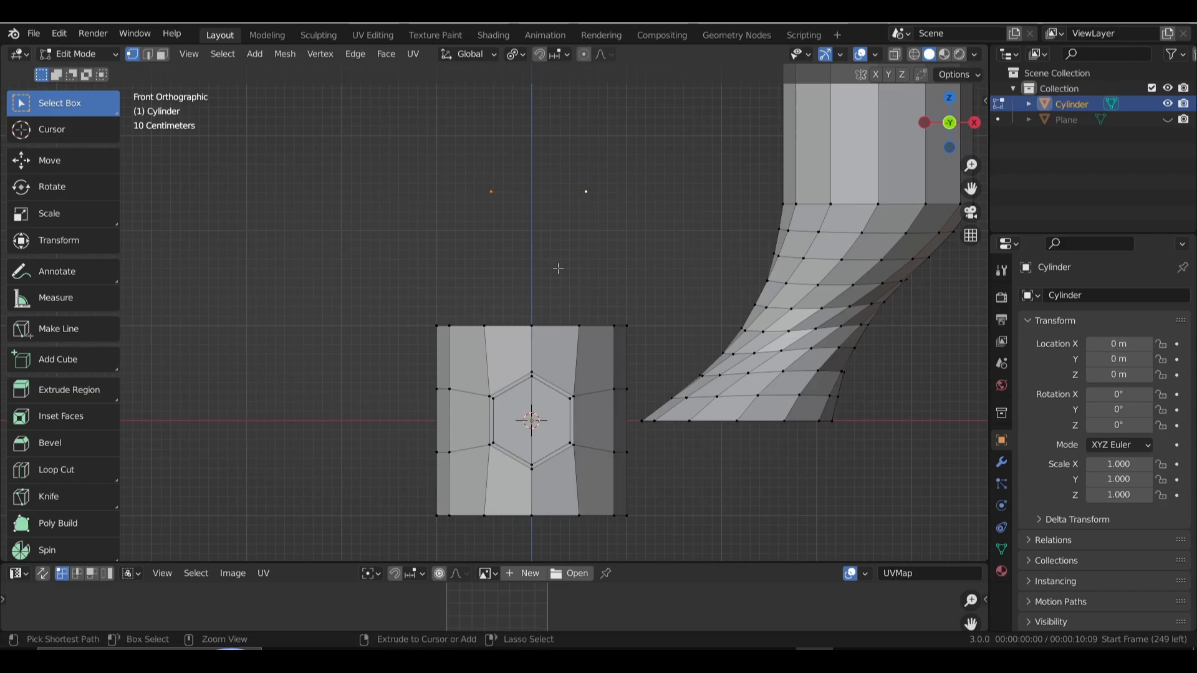
# Undo the upward duplication of the two rim vertices of the recessed cylinder.
pyautogui.hotkey('ctrl', 'z')
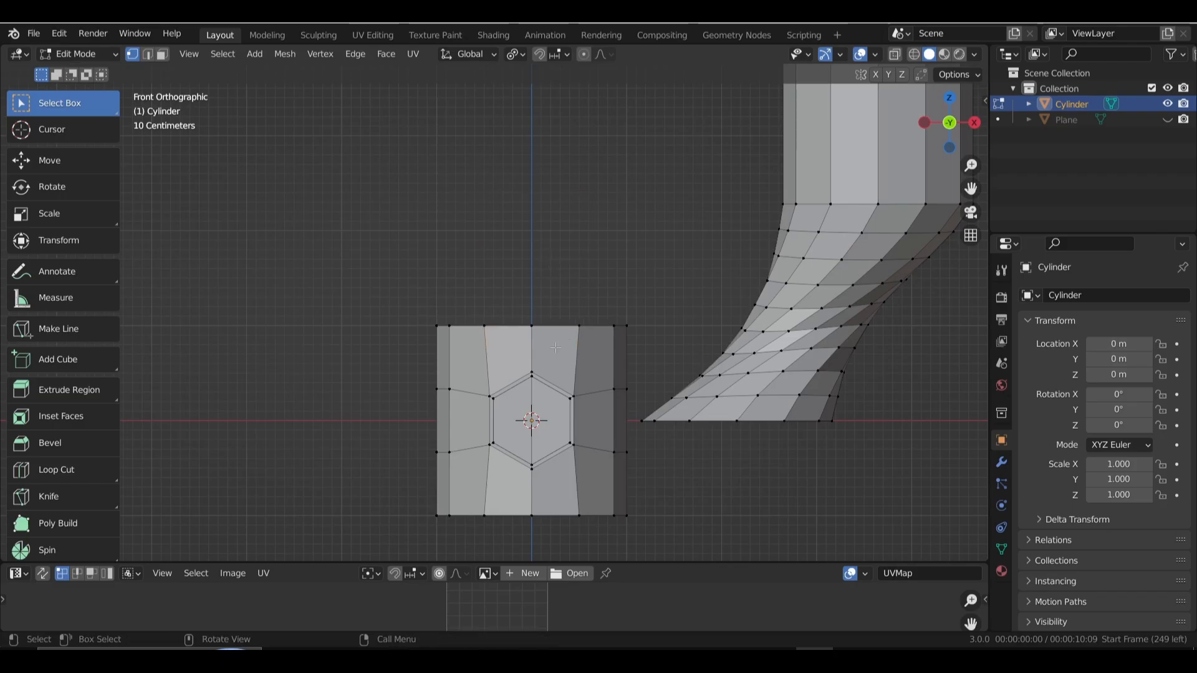
pyautogui.scroll(-2, 555, 347)
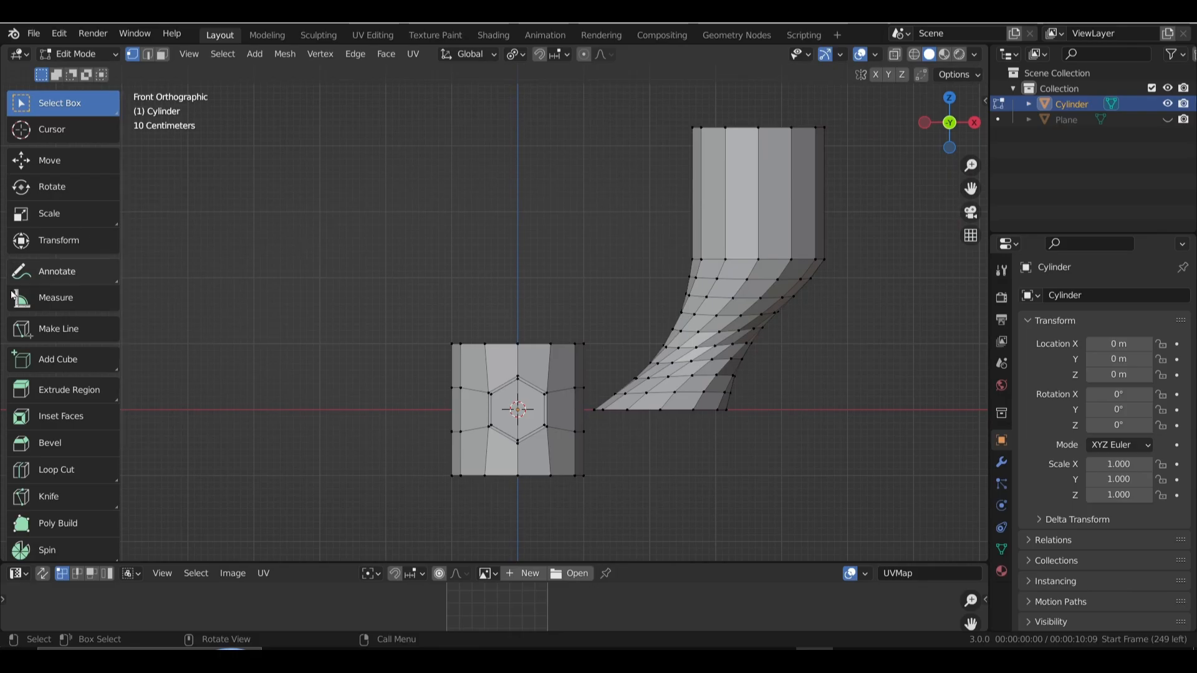
pyautogui.scroll(-1, 76, 477)
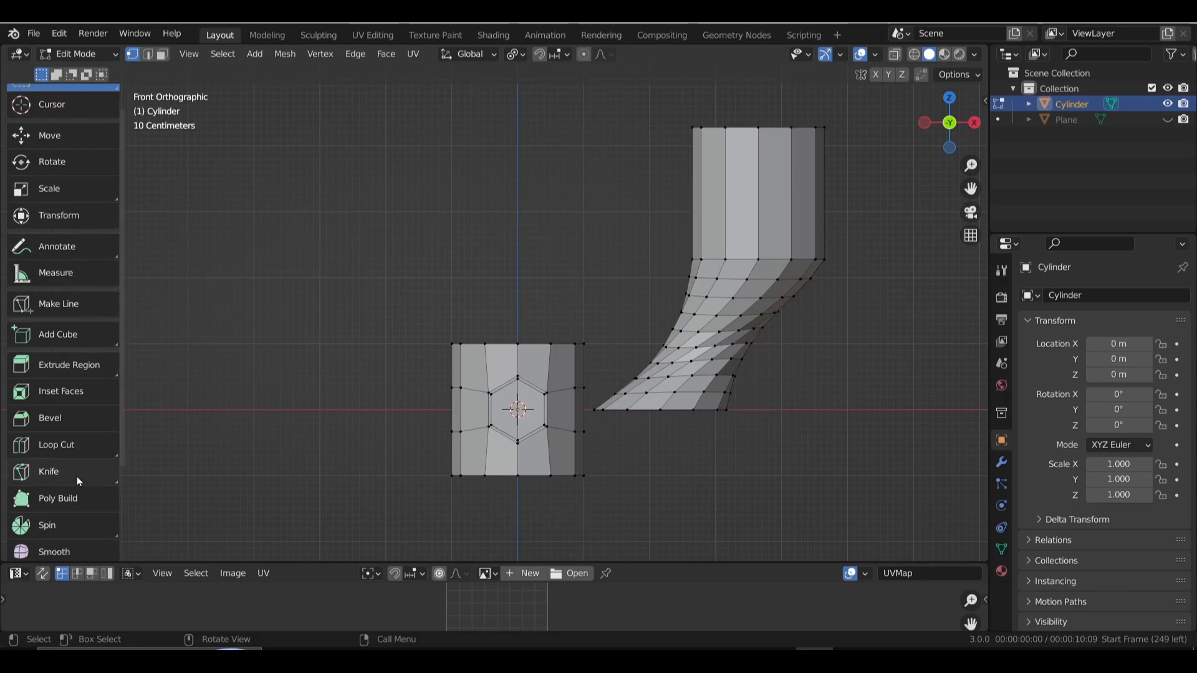
pyautogui.scroll(-5, 77, 476)
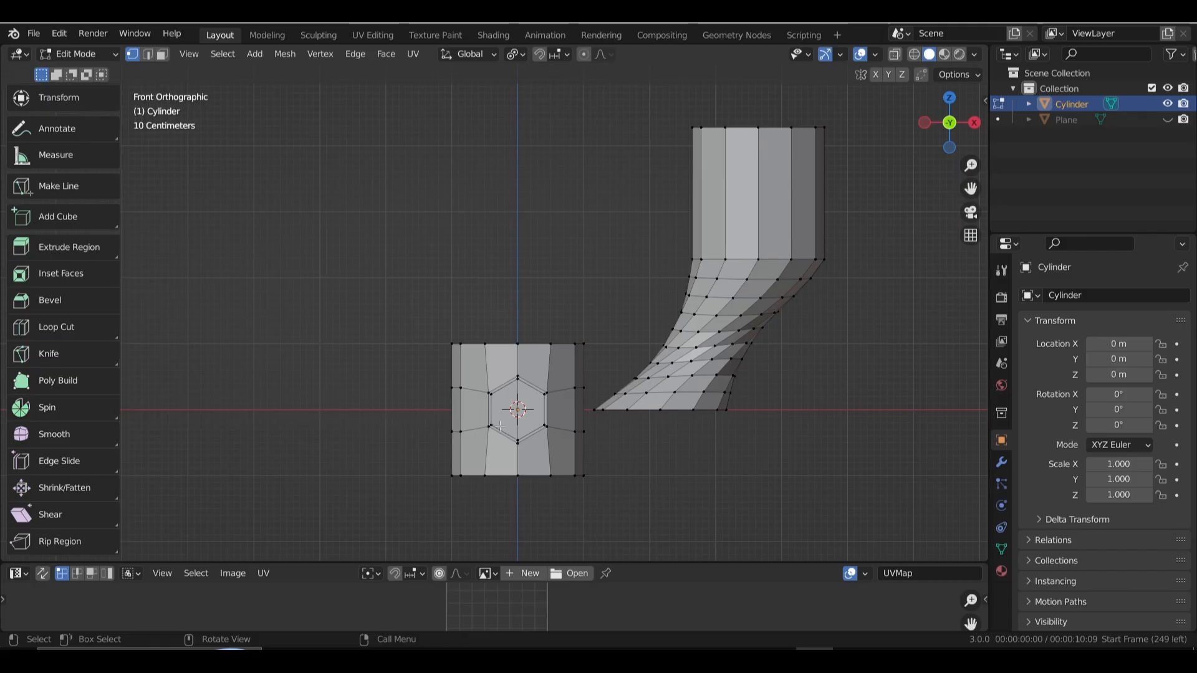
pyautogui.moveTo(671, 353); pyautogui.dragTo(718, 277, button='middle')
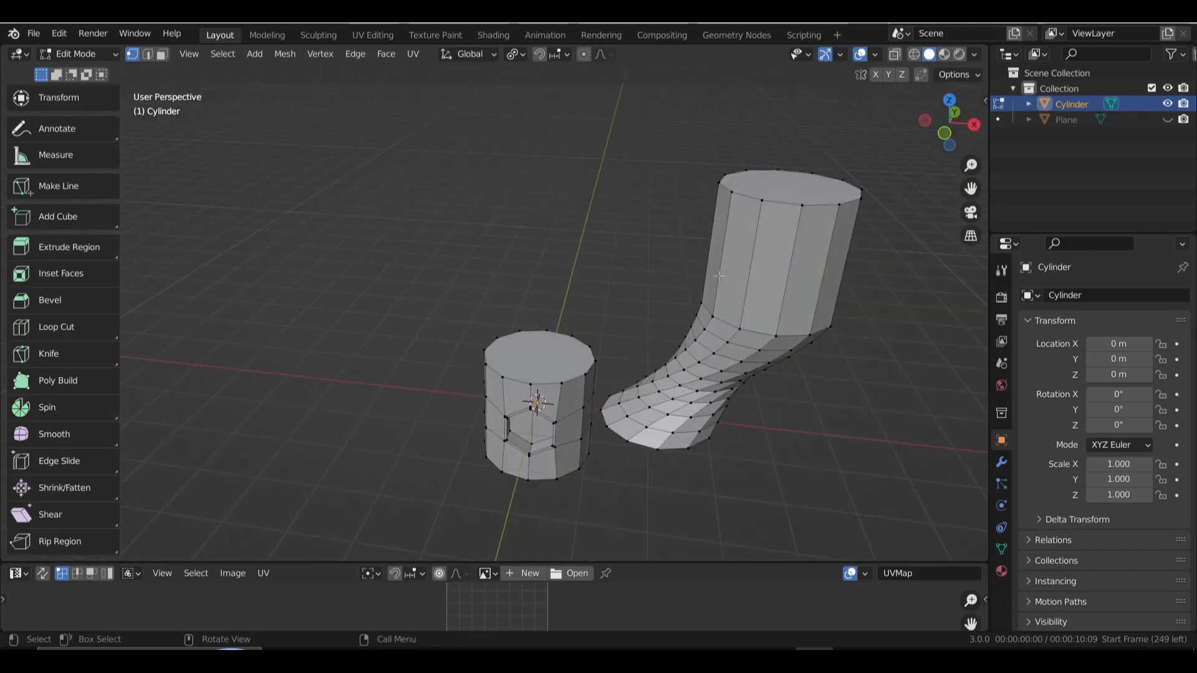
# Switch to face selection, select the twisted cylinder's top face, and activate the Spin tool in front view.
pyautogui.click(162, 54)
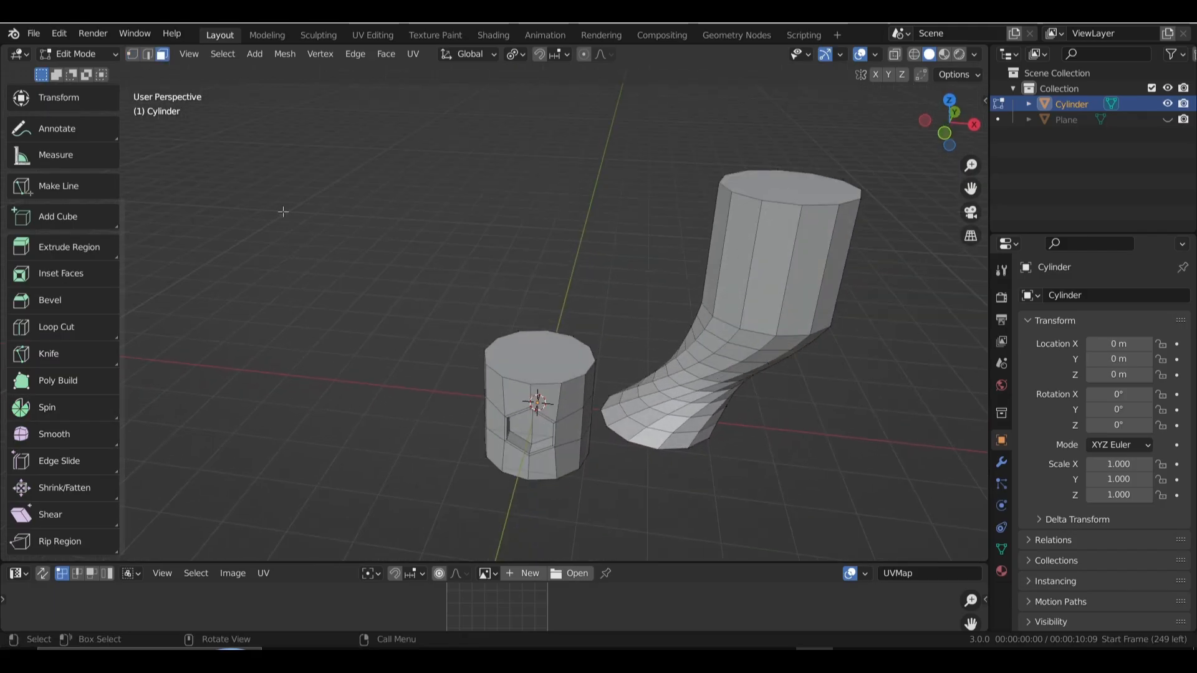
pyautogui.click(785, 186)
pyautogui.press('KP_1')
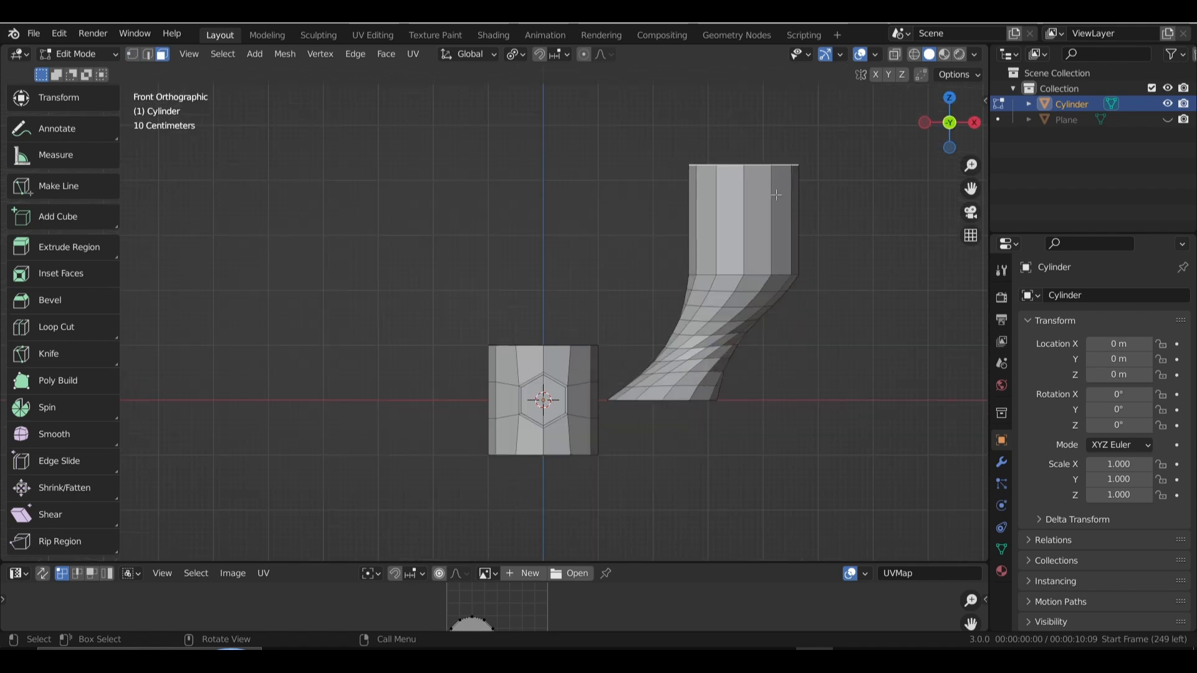
pyautogui.click(48, 402)
pyautogui.keyDown('shift'); pyautogui.moveTo(717, 391); pyautogui.dragTo(678, 404, button='middle'); pyautogui.keyUp('shift')
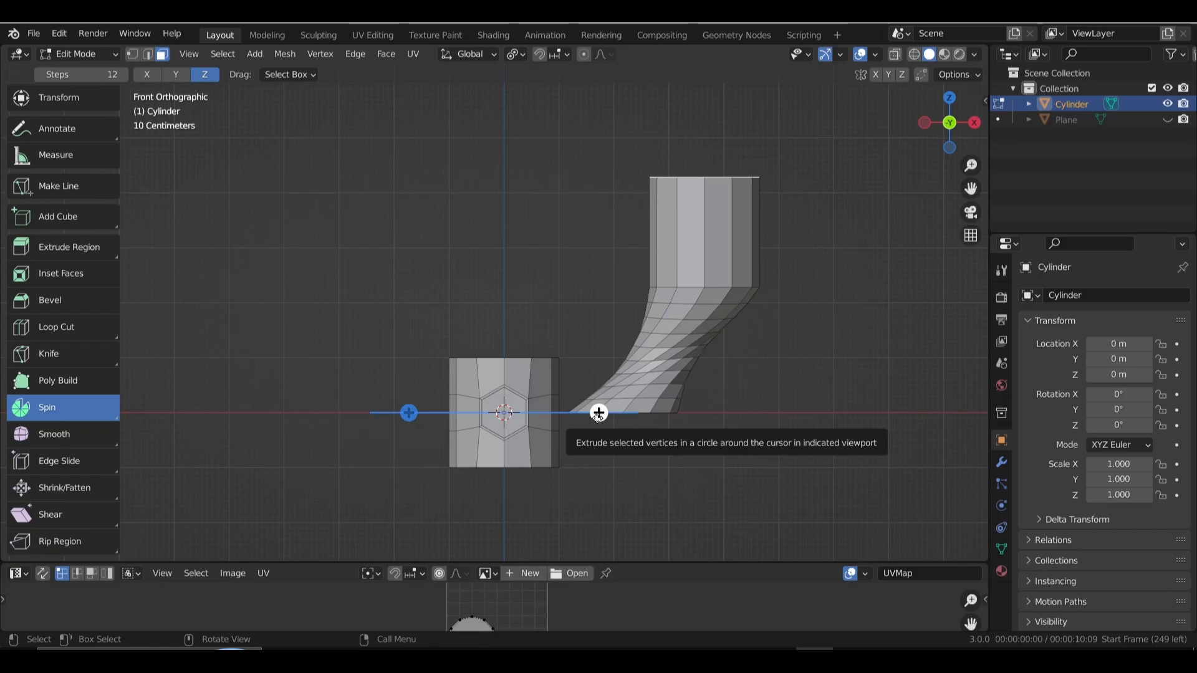
# Try spinning the top face 180° around the Z axis in 12 steps, and undo it.
pyautogui.moveTo(598, 413); pyautogui.dragTo(610, 361)
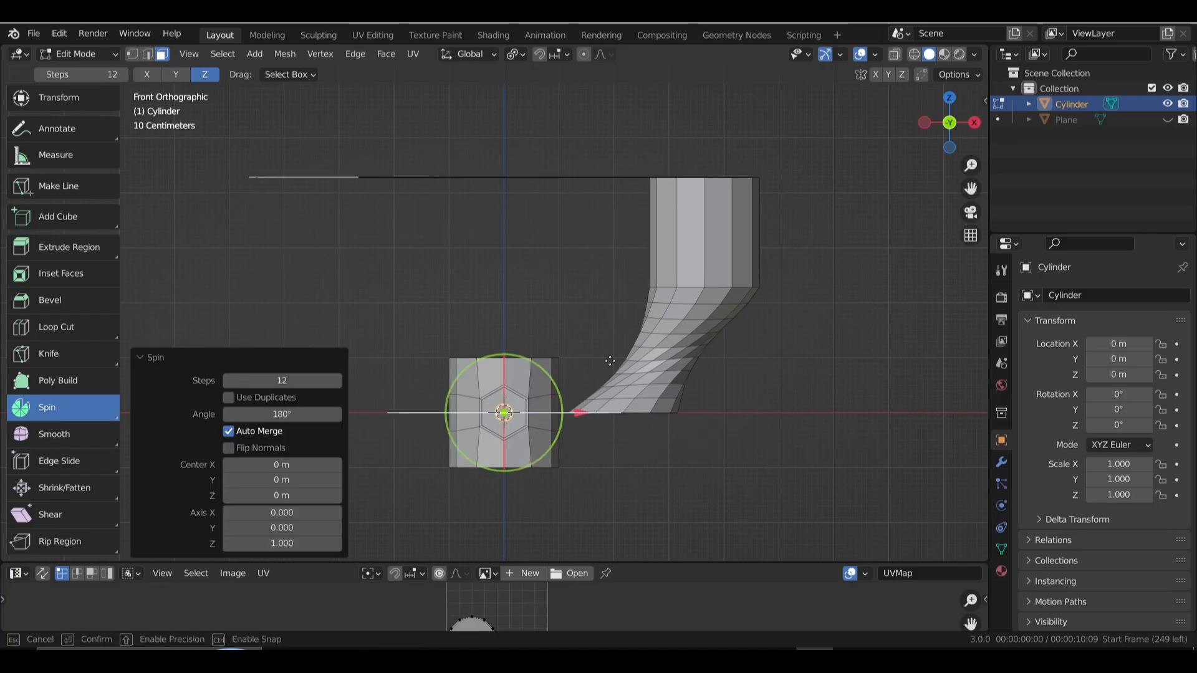
pyautogui.moveTo(588, 304); pyautogui.dragTo(568, 279)
pyautogui.moveTo(604, 315); pyautogui.dragTo(578, 381, button='middle')
pyautogui.hotkey('ctrl', 'z')
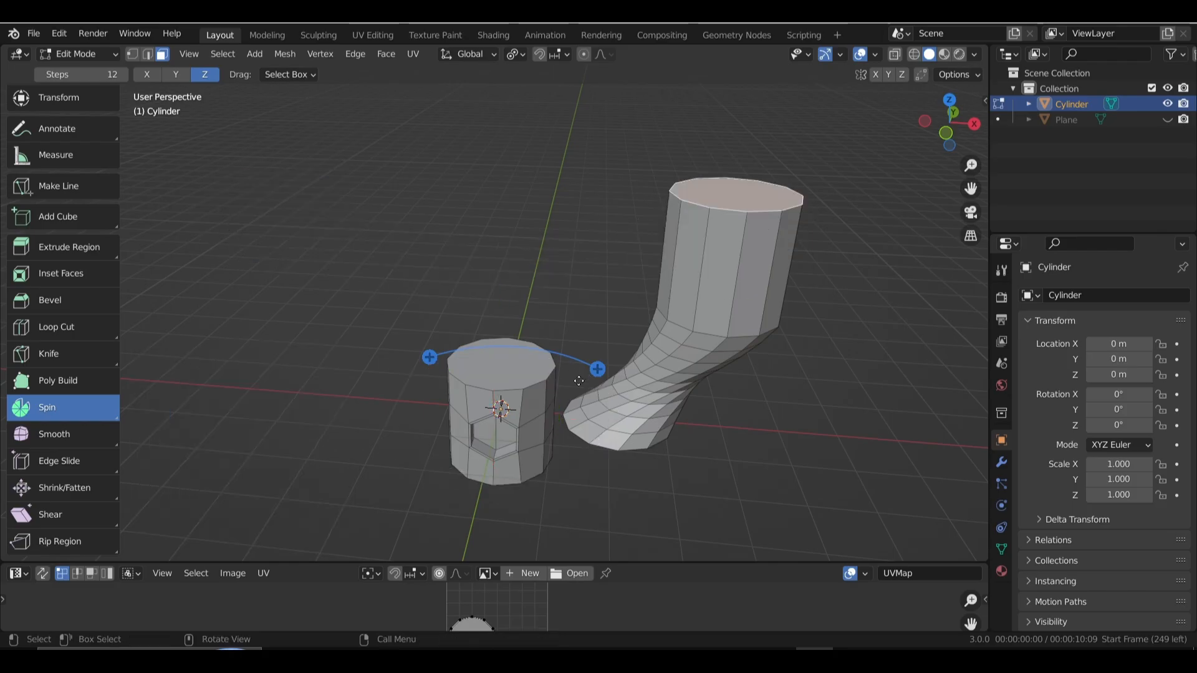
# Try spinning the top face with the opposite spin handle in perspective view, and undo it.
pyautogui.moveTo(430, 357); pyautogui.dragTo(502, 483)
pyautogui.moveTo(505, 480); pyautogui.dragTo(553, 348, button='middle')
pyautogui.hotkey('ctrl', 'z')
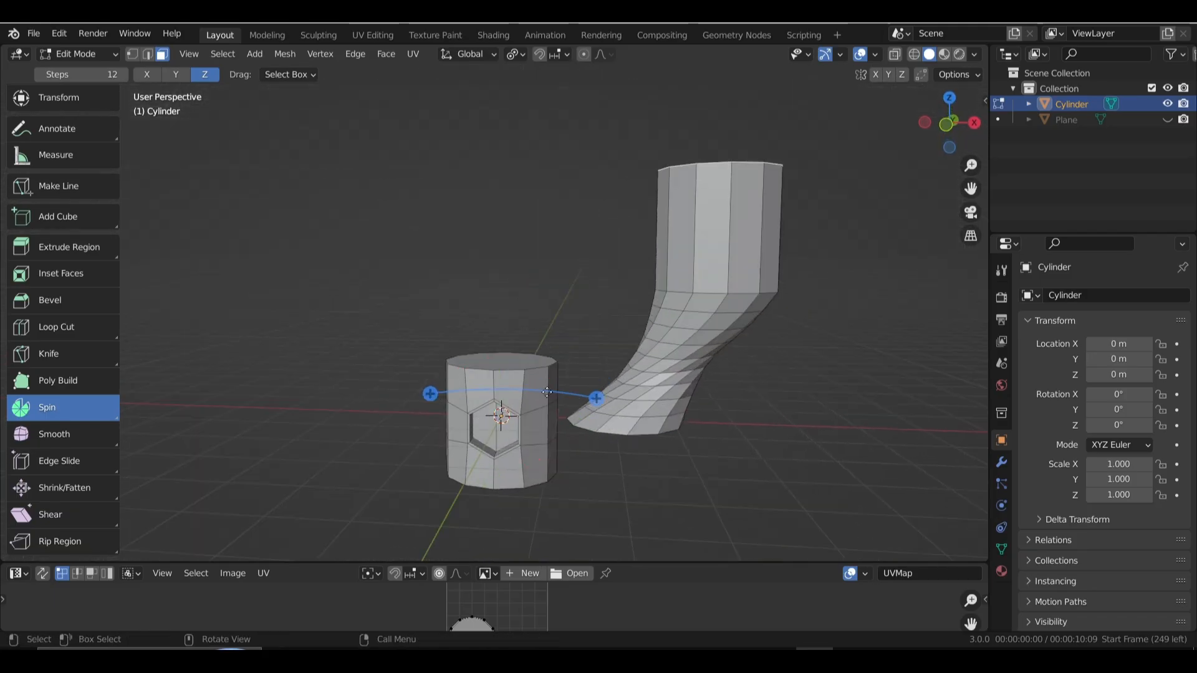
pyautogui.moveTo(546, 391); pyautogui.dragTo(412, 350, button='middle')
pyautogui.moveTo(412, 353); pyautogui.dragTo(610, 432)
pyautogui.moveTo(581, 328); pyautogui.dragTo(537, 362, button='middle')
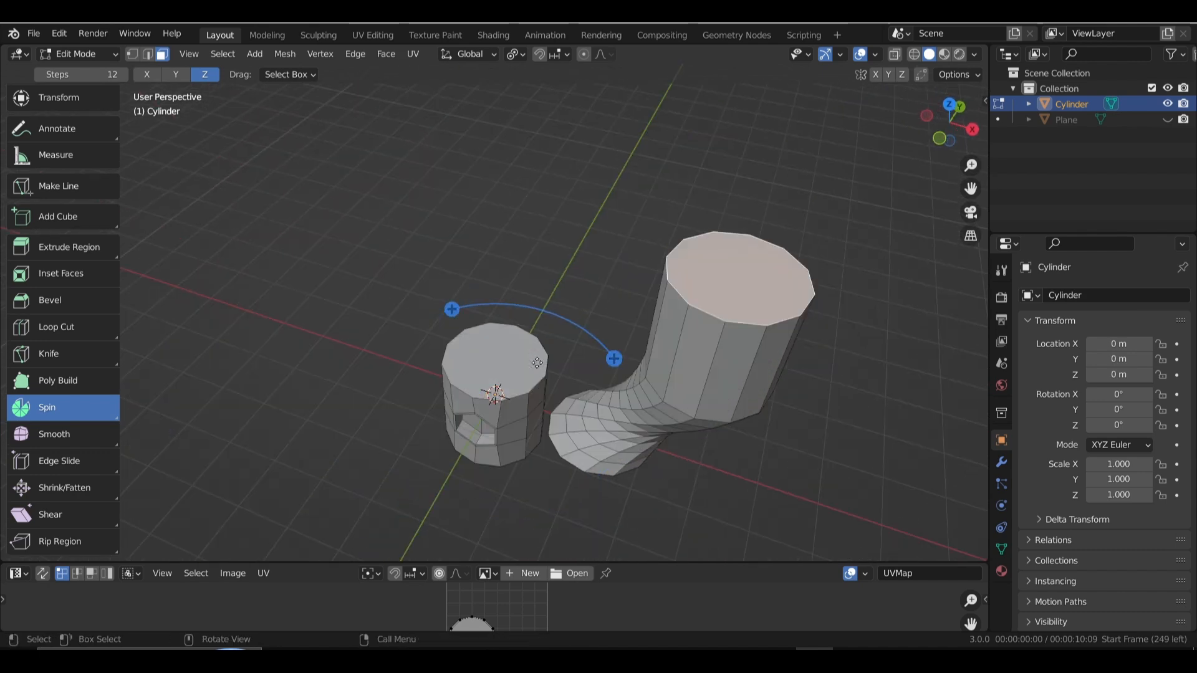
pyautogui.moveTo(537, 362); pyautogui.dragTo(675, 311)
pyautogui.moveTo(675, 312); pyautogui.dragTo(696, 311, button='middle')
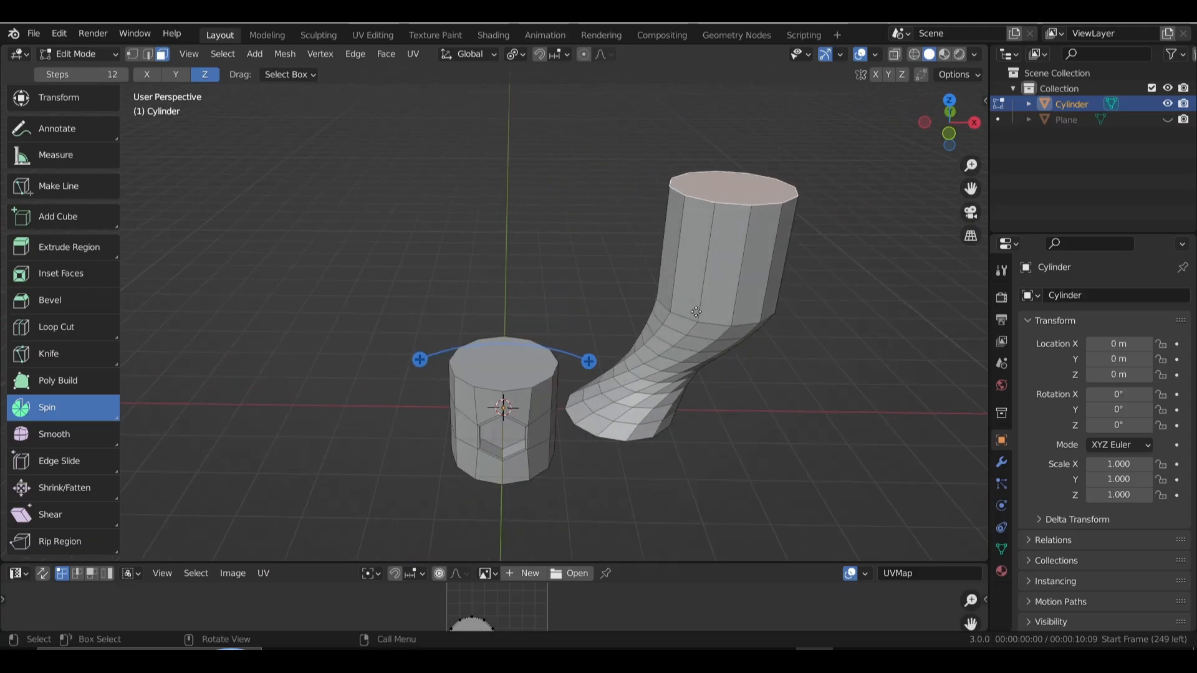
# Try spinning the top face around the Z axis from the top view, and undo it.
pyautogui.press('KP_7')
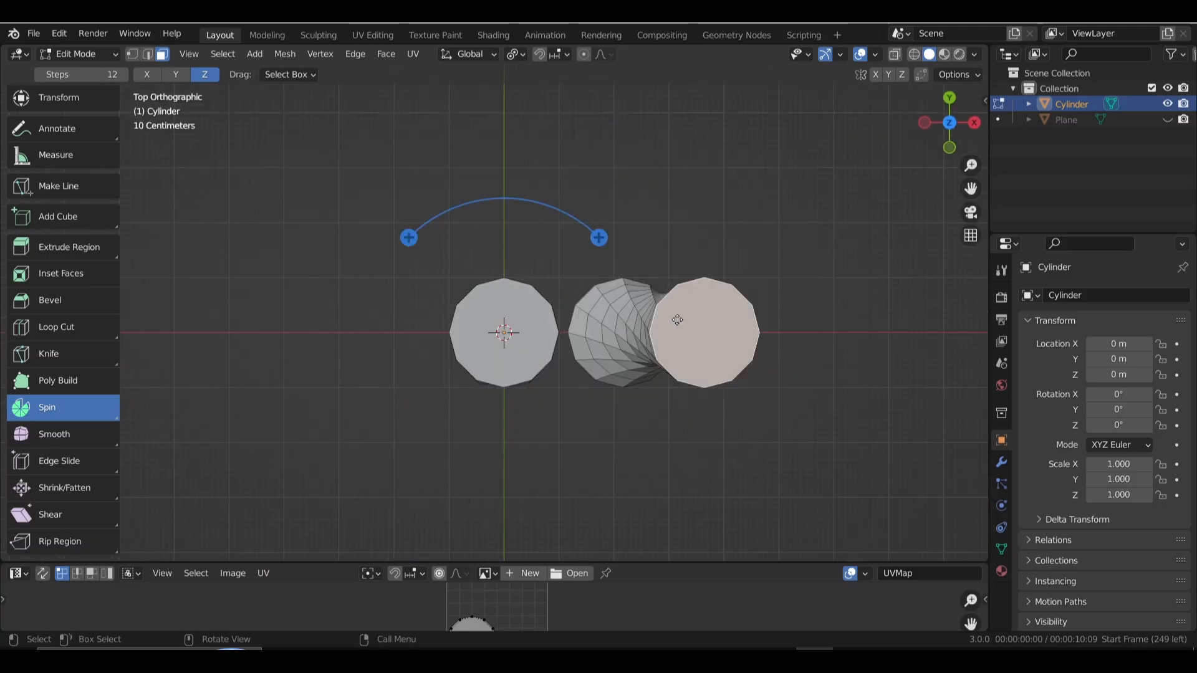
pyautogui.moveTo(601, 233); pyautogui.dragTo(400, 369)
pyautogui.moveTo(613, 310); pyautogui.dragTo(655, 181, button='middle')
pyautogui.hotkey('ctrl', 'z')
pyautogui.moveTo(654, 304); pyautogui.dragTo(573, 321, button='middle')
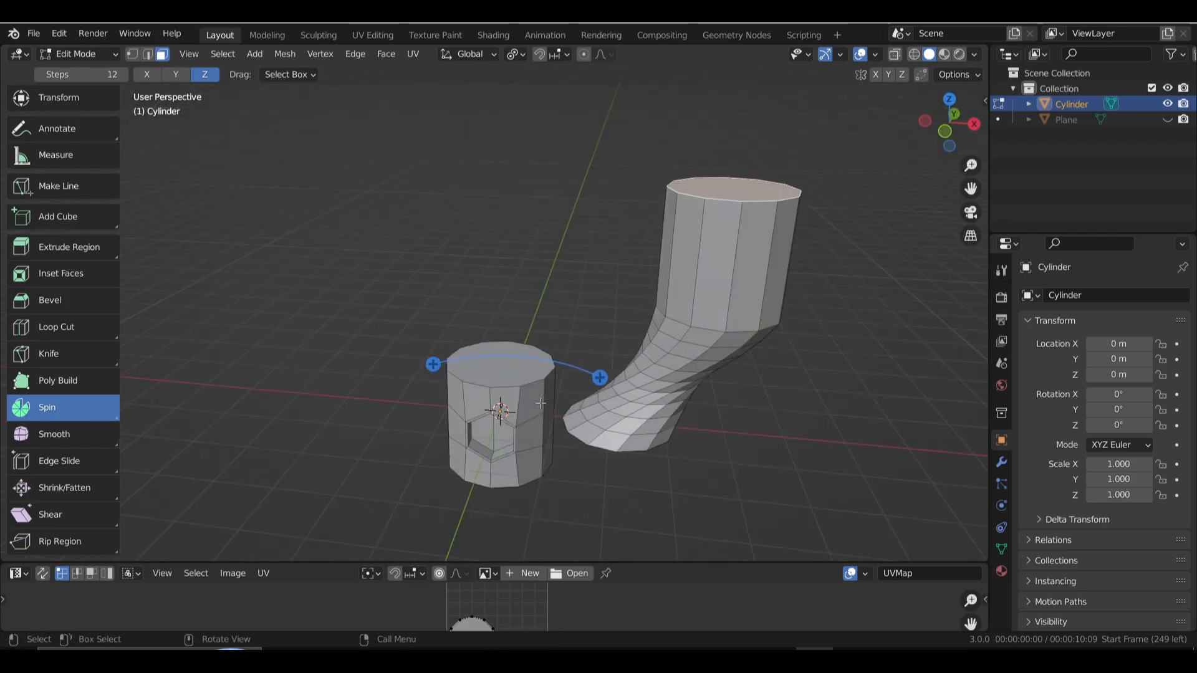
# Try Spin Duplicates on the top face, 360° around Z in 12 steps from the front view, and undo it.
pyautogui.press('KP_1')
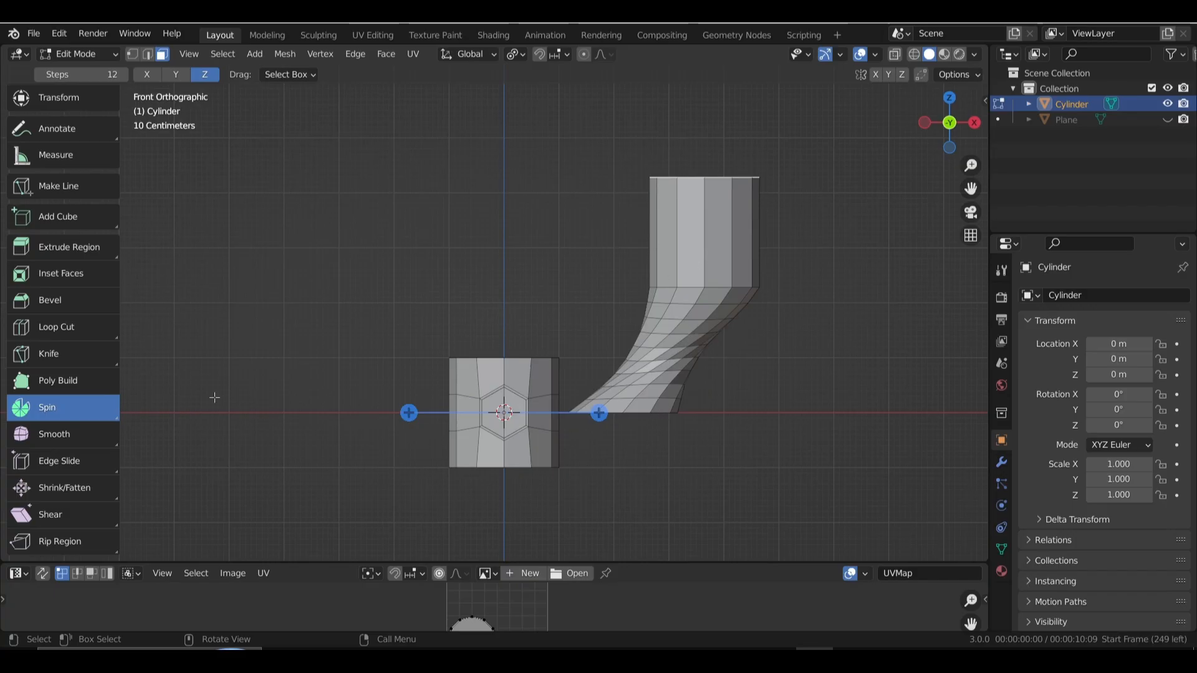
pyautogui.click(73, 409)
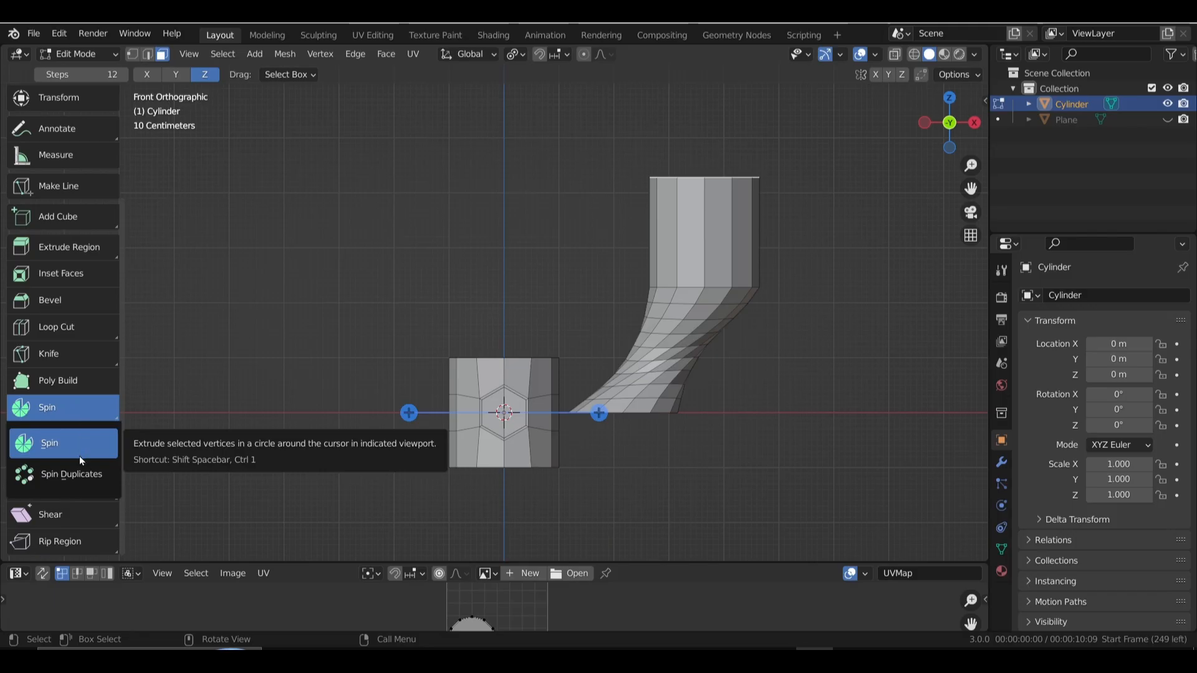
pyautogui.click(82, 472)
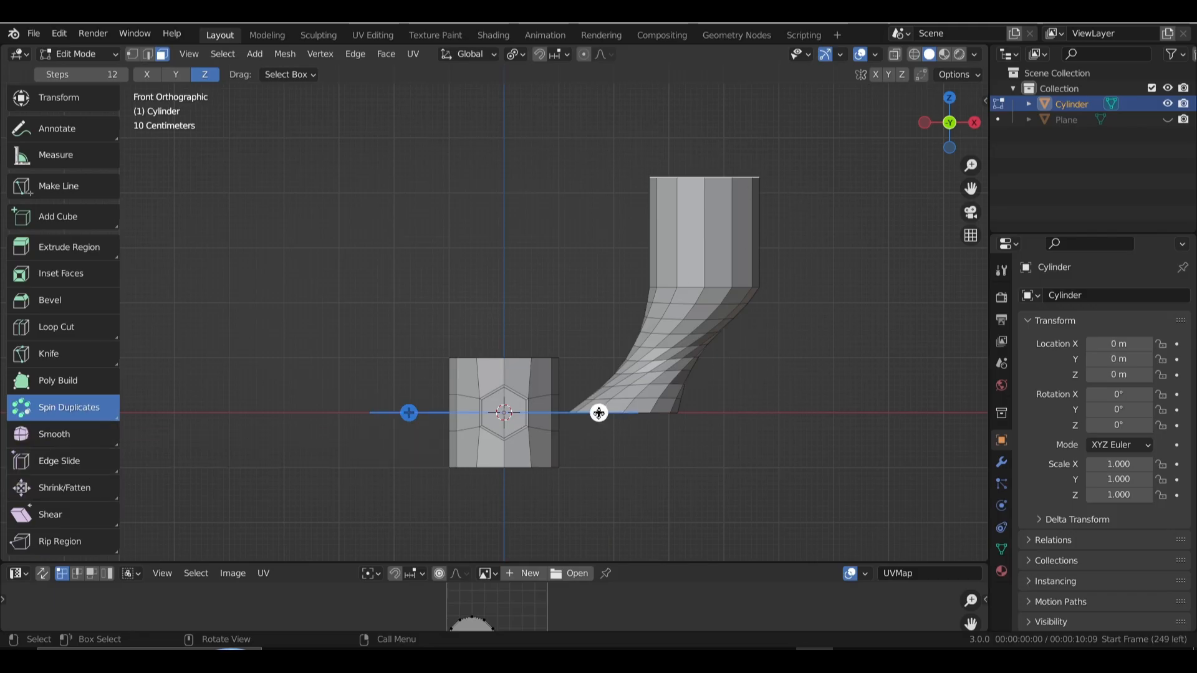
pyautogui.moveTo(598, 413); pyautogui.dragTo(570, 366)
pyautogui.moveTo(618, 424); pyautogui.dragTo(613, 460)
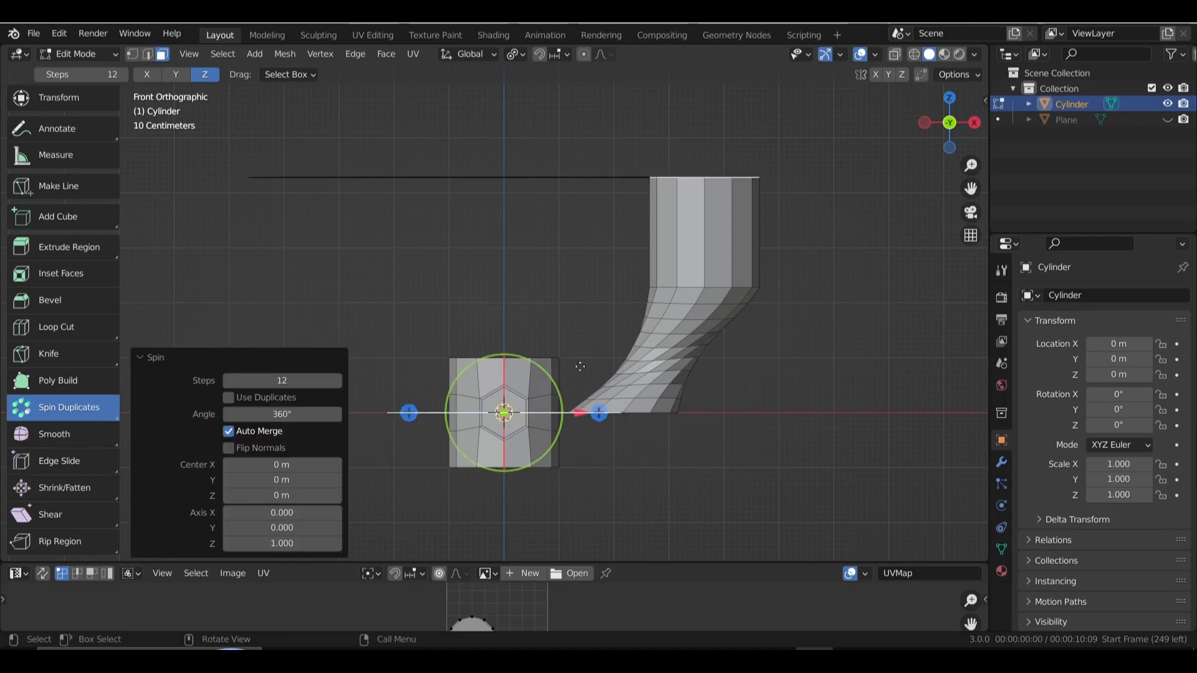
pyautogui.moveTo(613, 460); pyautogui.dragTo(474, 362, button='middle')
pyautogui.hotkey('ctrl', 'z')
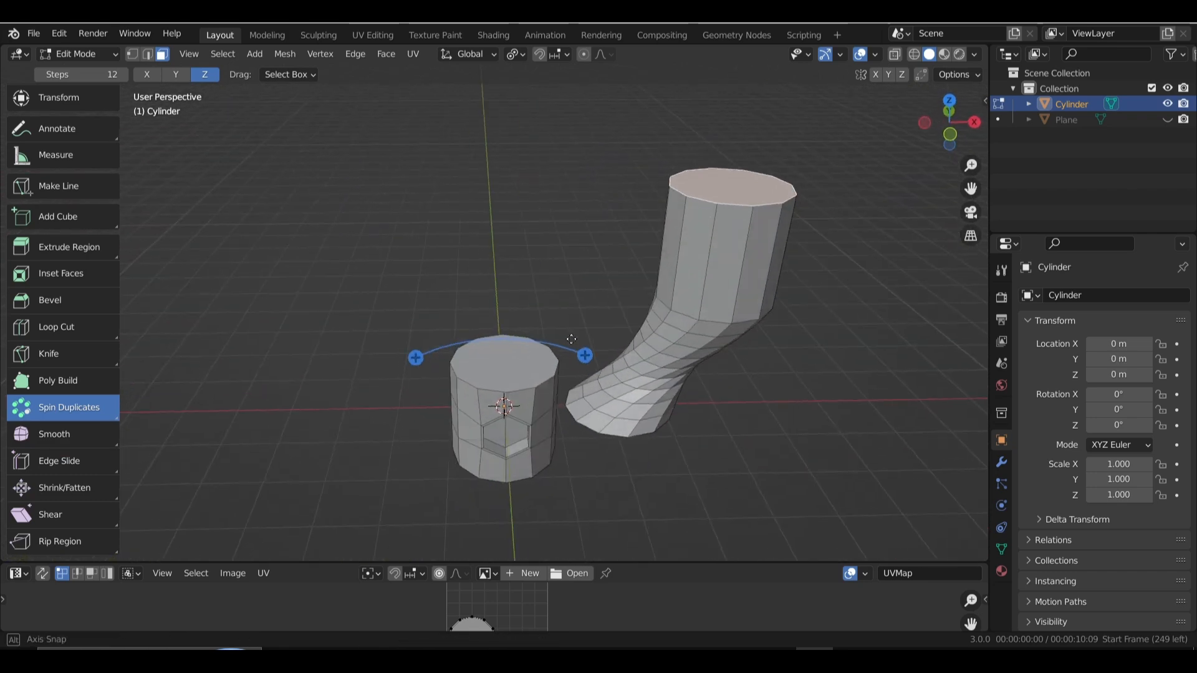
# Activate the Smooth tool and add three evenly spaced loop cuts around the twisted cylinder's straight upper section.
pyautogui.click(48, 435)
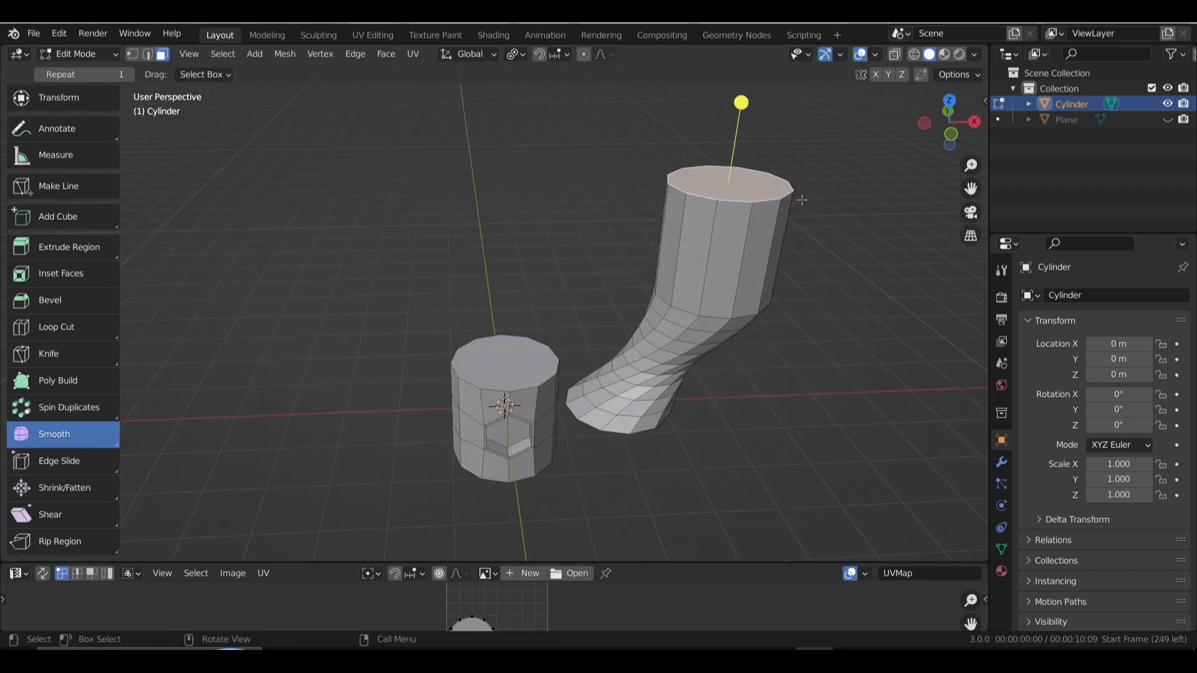
pyautogui.moveTo(802, 200); pyautogui.dragTo(718, 240, button='middle')
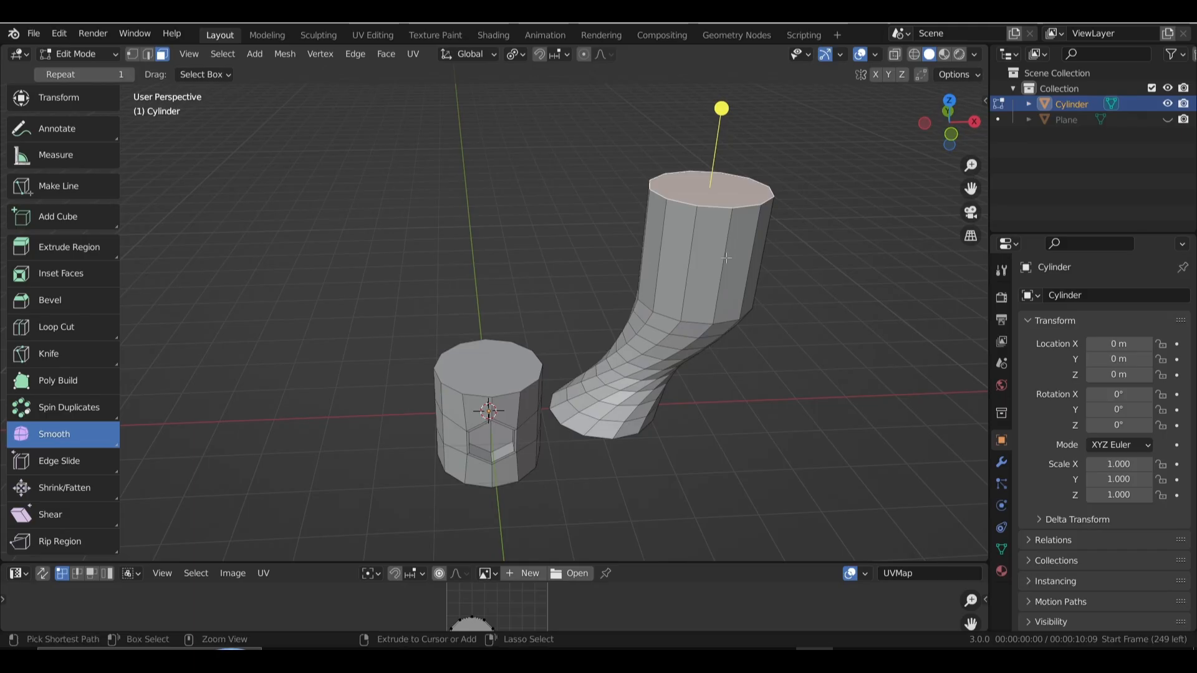
pyautogui.hotkey('ctrl', 'r')
pyautogui.scroll(2, 725, 258)
pyautogui.click(726, 257)
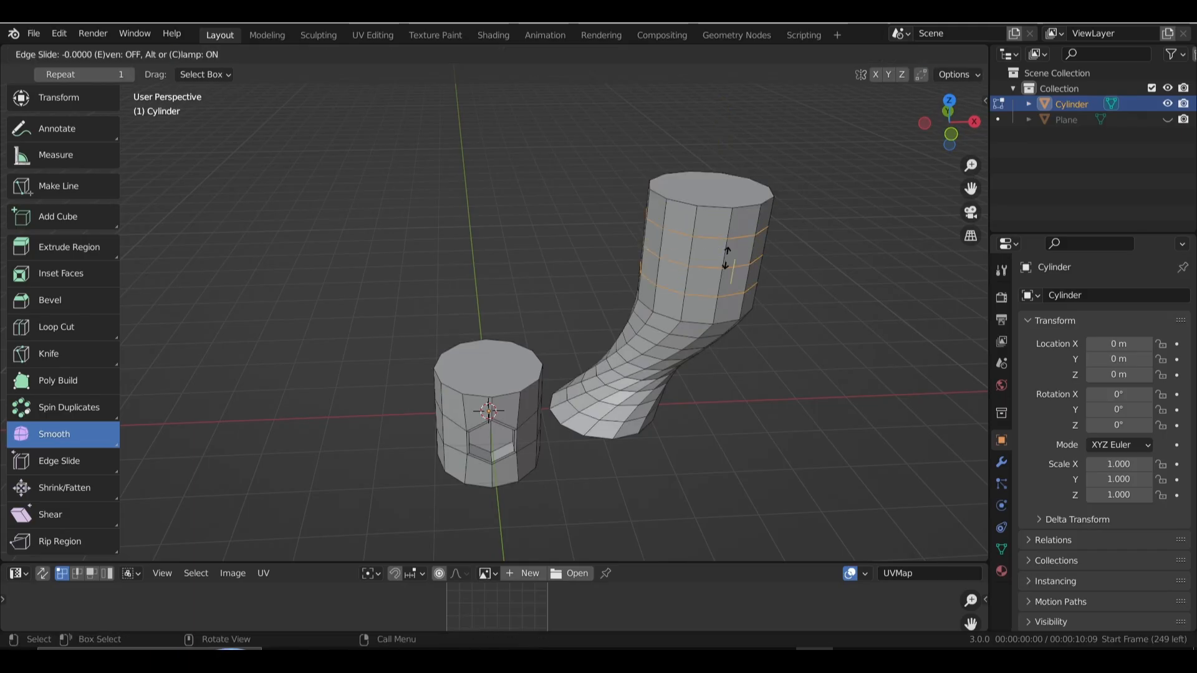
pyautogui.rightClick(725, 258)
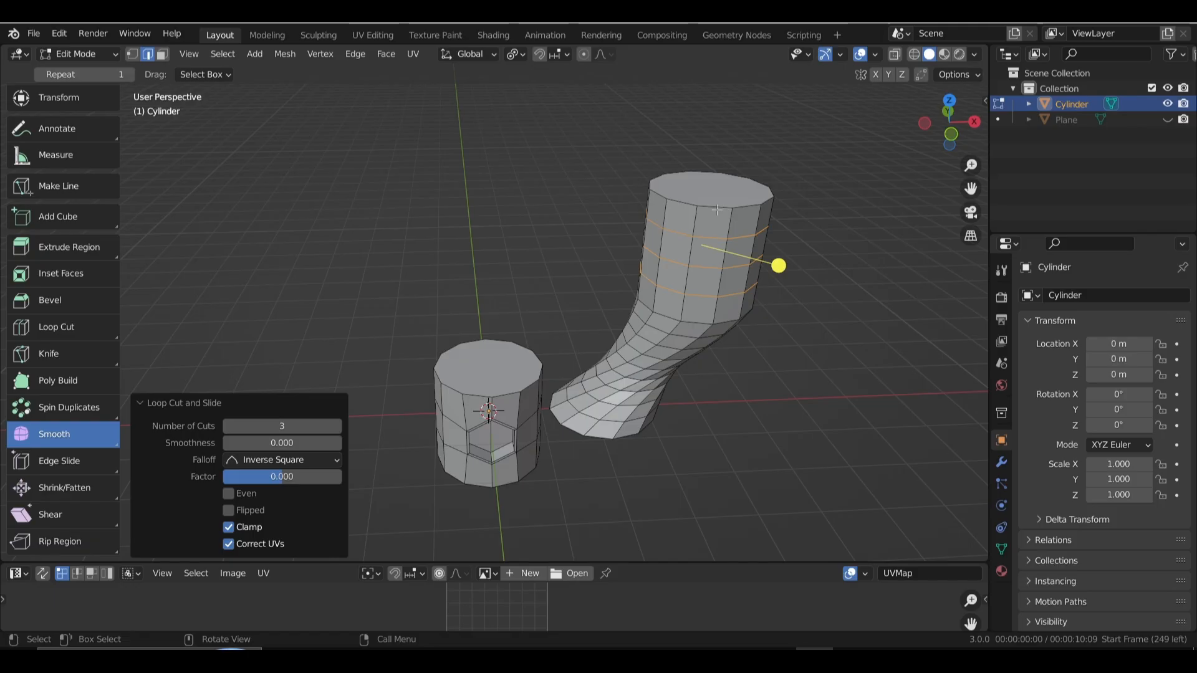
# Select the twisted cylinder's top rim loop and smooth it repeatedly, starting at about 0.512 and ending with about 0.358.
pyautogui.keyDown('alt'); pyautogui.click(710, 187); pyautogui.keyUp('alt')
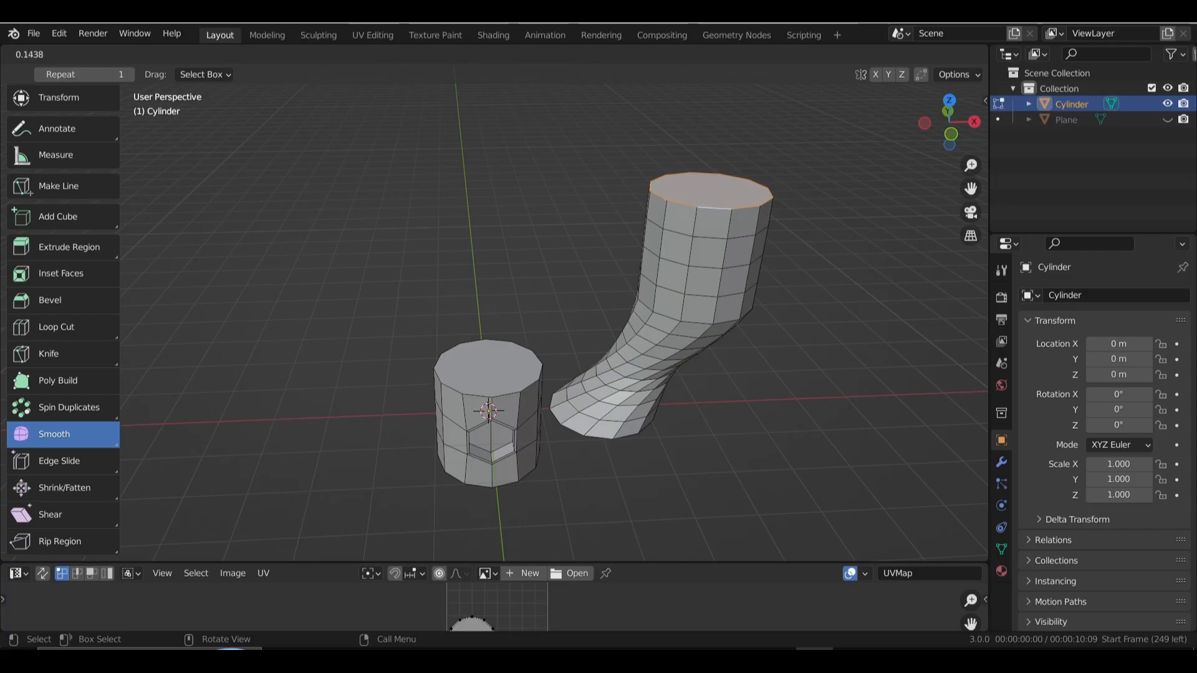
pyautogui.moveTo(828, 69); pyautogui.dragTo(874, 24)
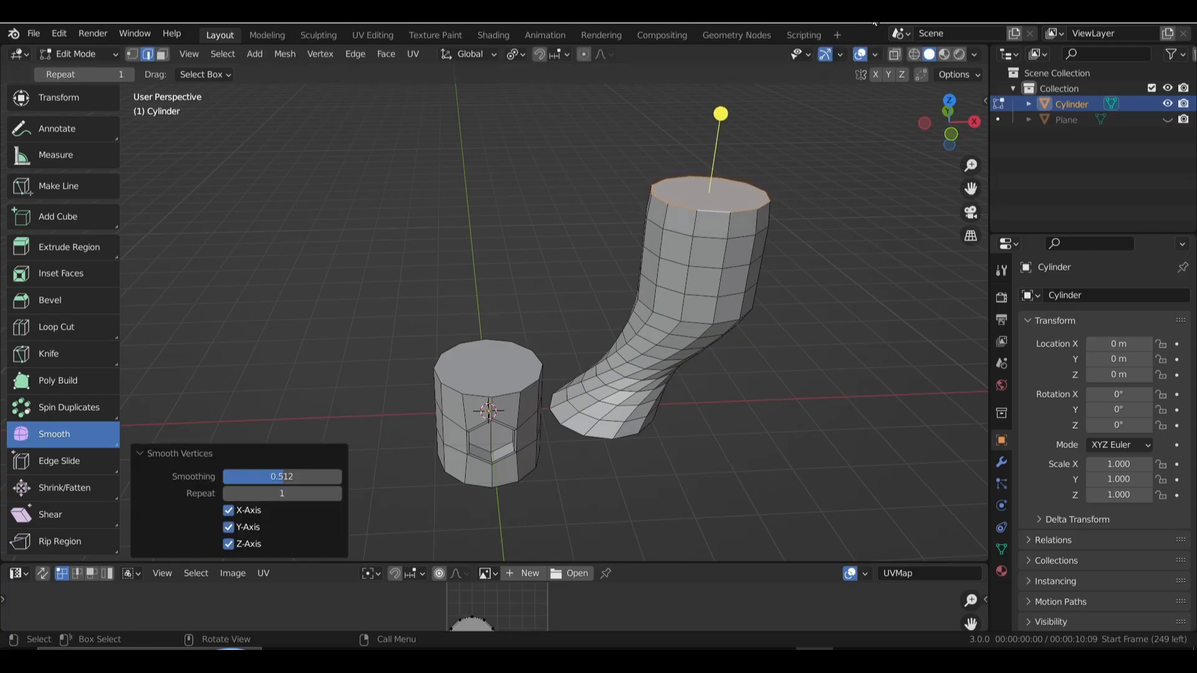
pyautogui.moveTo(718, 115); pyautogui.dragTo(762, 194)
pyautogui.moveTo(720, 114); pyautogui.dragTo(731, 249)
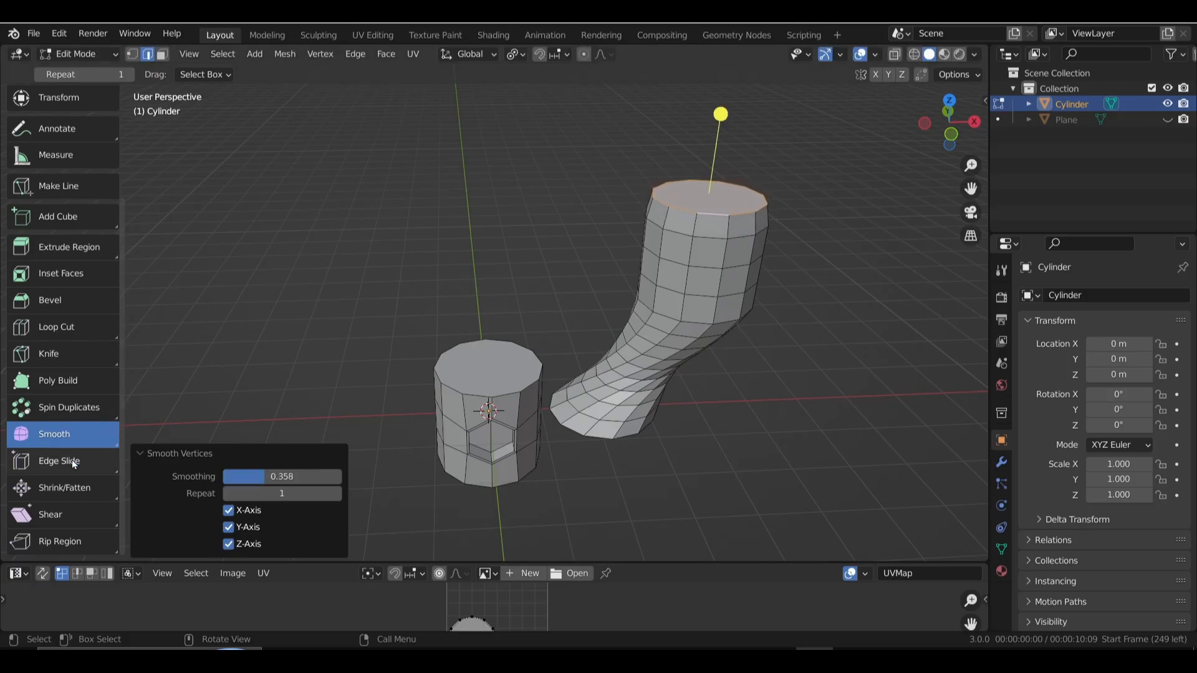
# Flare the selected top rim outward with Shrink/Fatten by an offset of about 0.391 m.
pyautogui.click(69, 492)
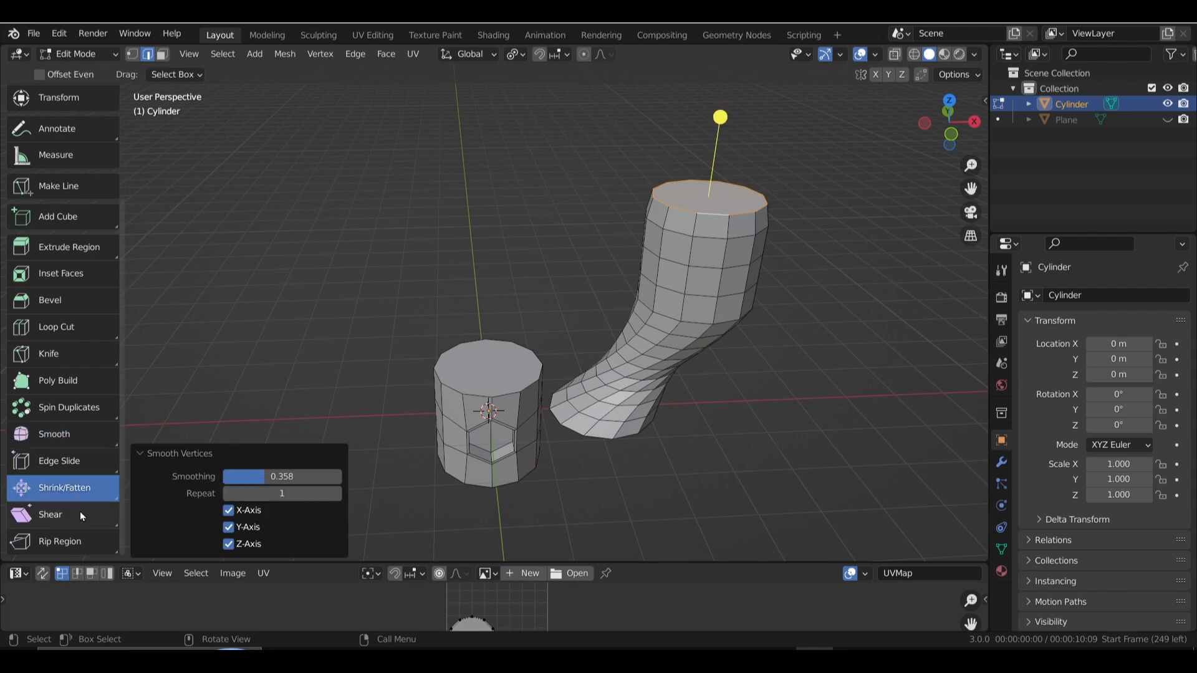
pyautogui.moveTo(719, 118); pyautogui.dragTo(746, 103)
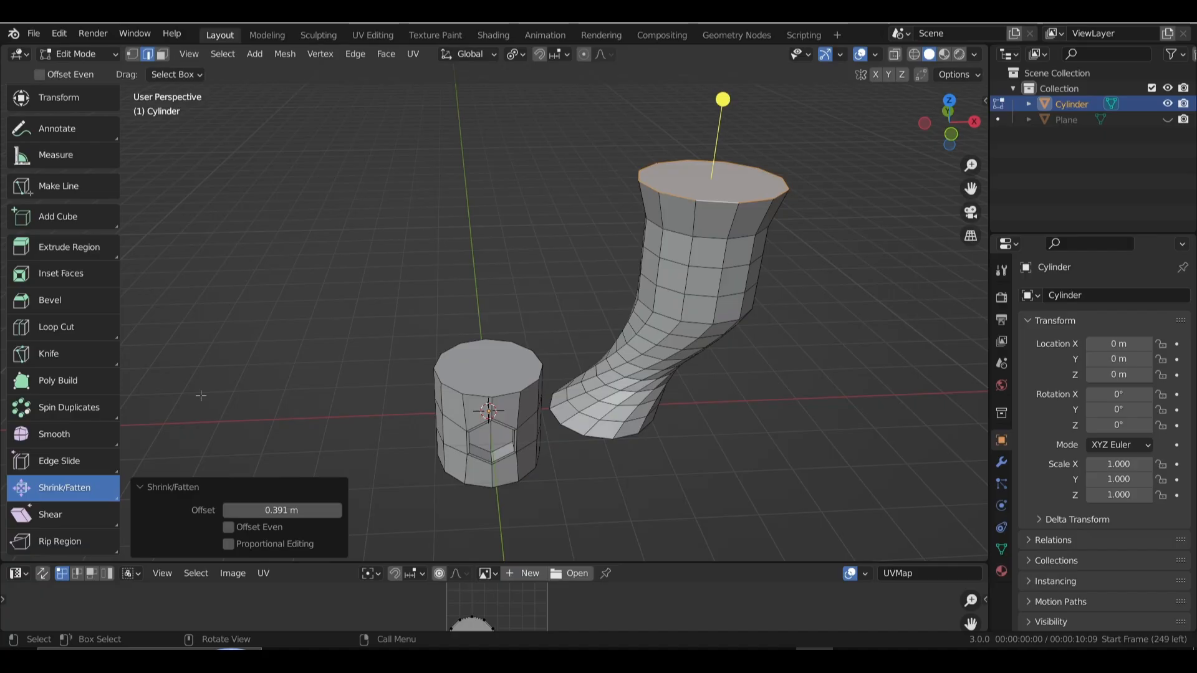
# Shear the flared top rim so it slopes down toward positive X, and undo the last extra shear.
pyautogui.click(36, 521)
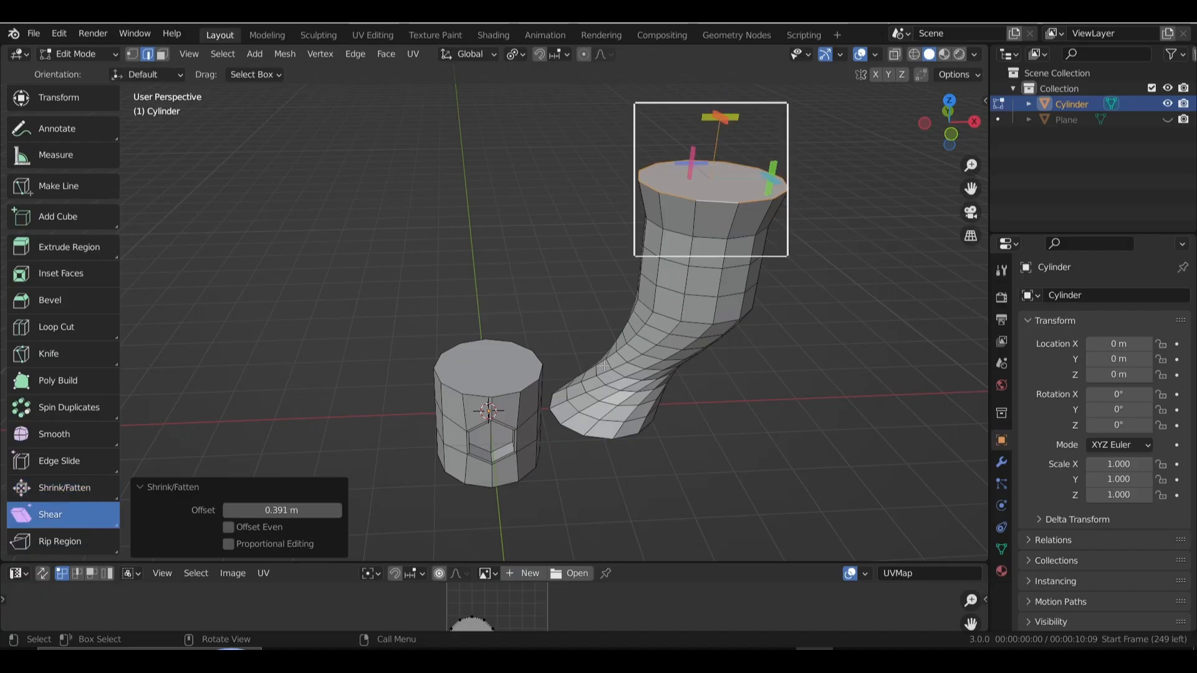
pyautogui.moveTo(708, 231); pyautogui.dragTo(699, 247, button='middle')
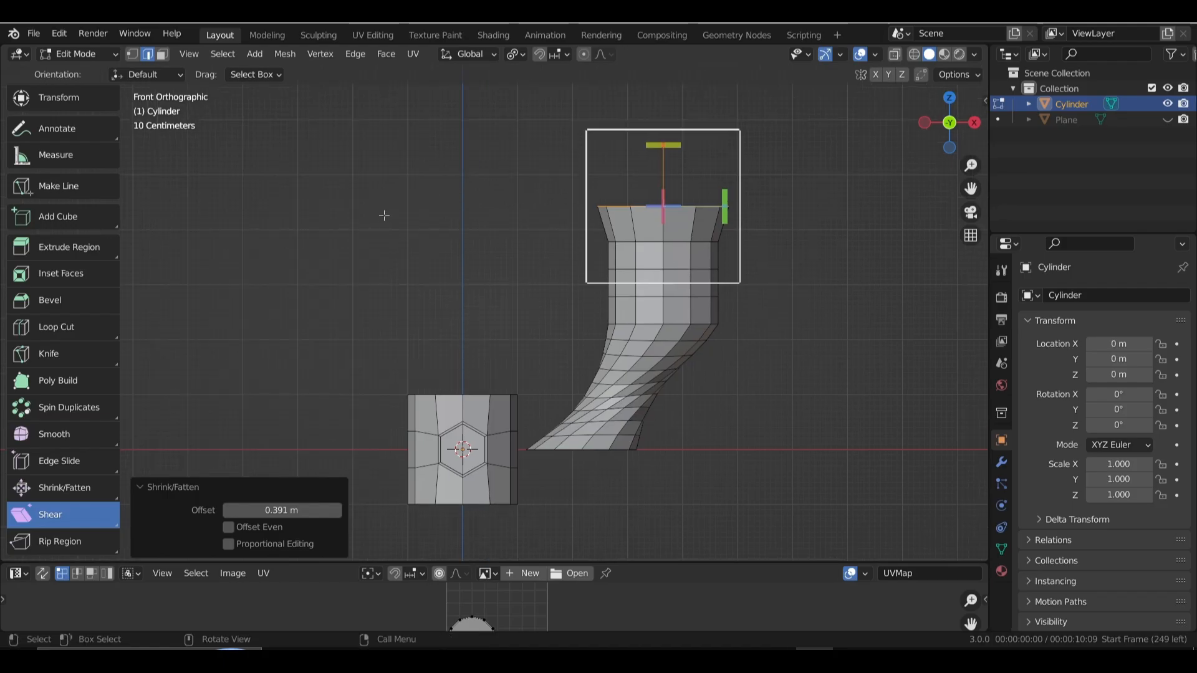
pyautogui.moveTo(662, 144); pyautogui.dragTo(825, 198)
pyautogui.moveTo(724, 194); pyautogui.dragTo(740, 232)
pyautogui.moveTo(708, 238); pyautogui.dragTo(609, 237, button='middle')
pyautogui.moveTo(609, 237)
pyautogui.mouseDown()
pyautogui.moveTo(739, 234)
pyautogui.moveTo(448, 278)
pyautogui.moveTo(769, 230)
pyautogui.moveTo(548, 262)
pyautogui.moveTo(726, 249)
pyautogui.moveTo(489, 261)
pyautogui.moveTo(599, 243)
pyautogui.mouseUp()
pyautogui.press('KP_1')
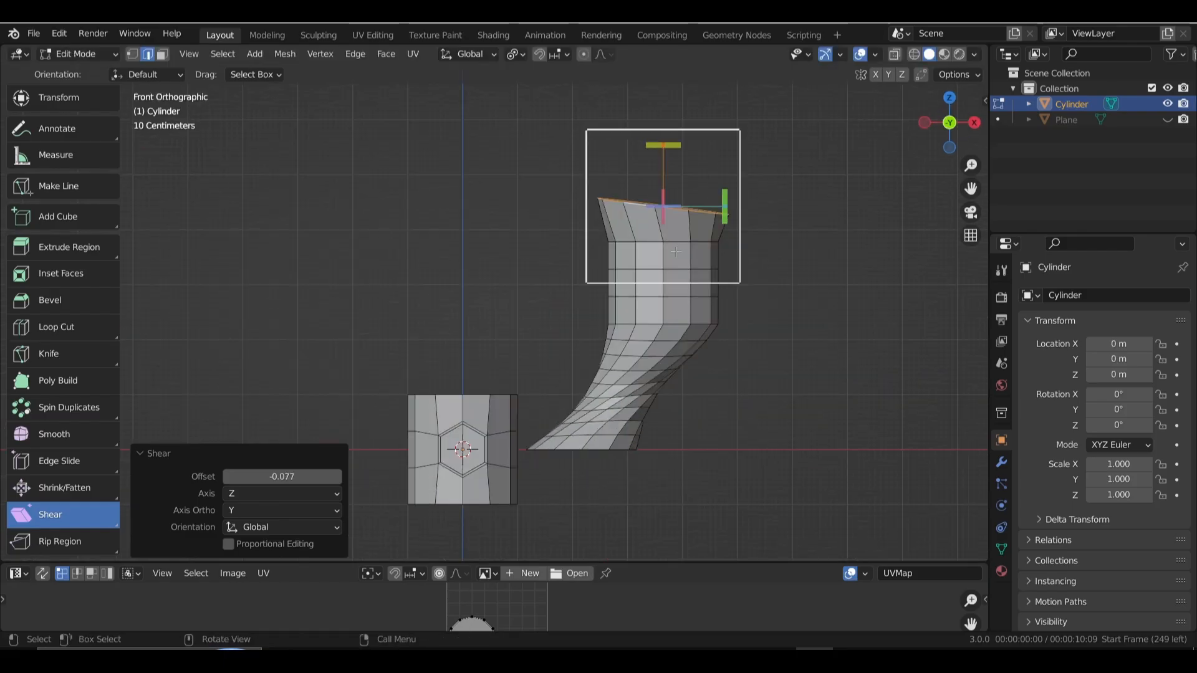
pyautogui.hotkey('ctrl', 'z')
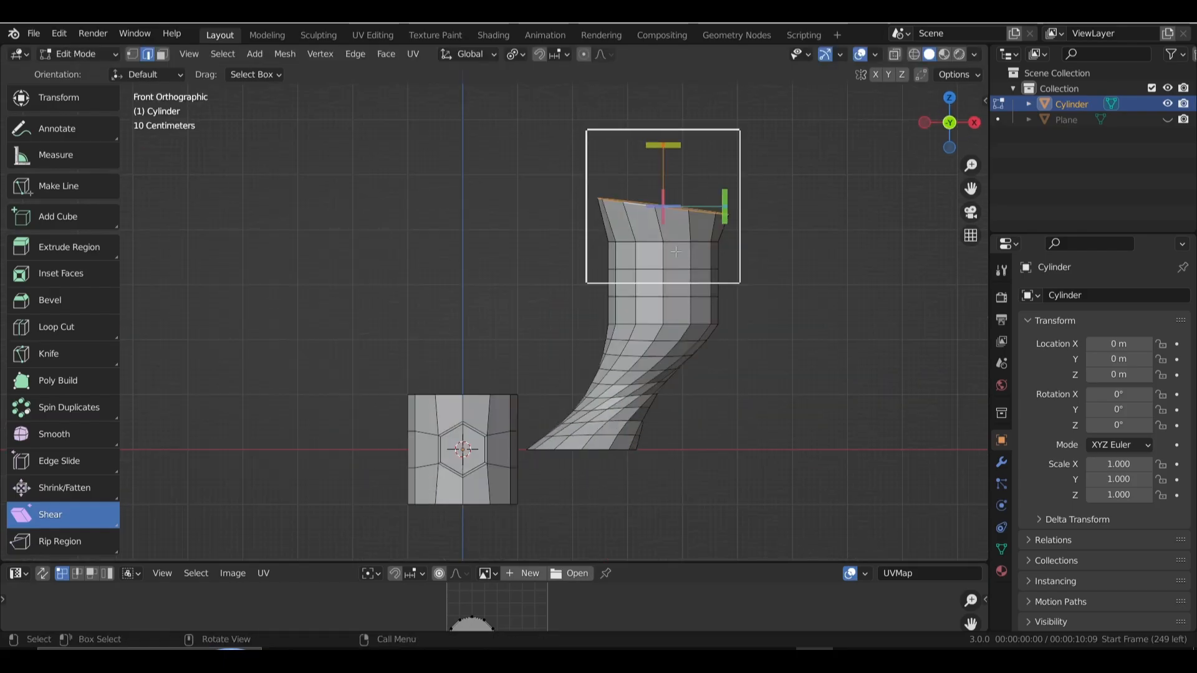
# Knife a cut sloping up toward positive X across the front of the twisted cylinder's straight section, in the band below the flared rim.
pyautogui.click(86, 540)
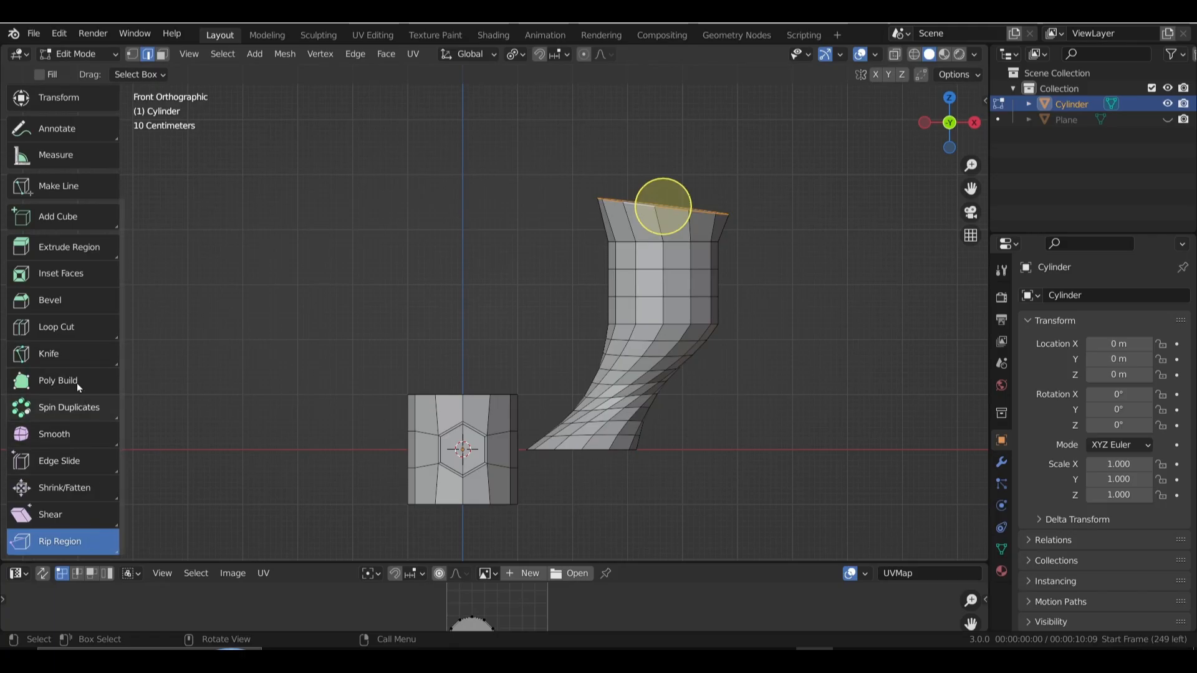
pyautogui.click(69, 349)
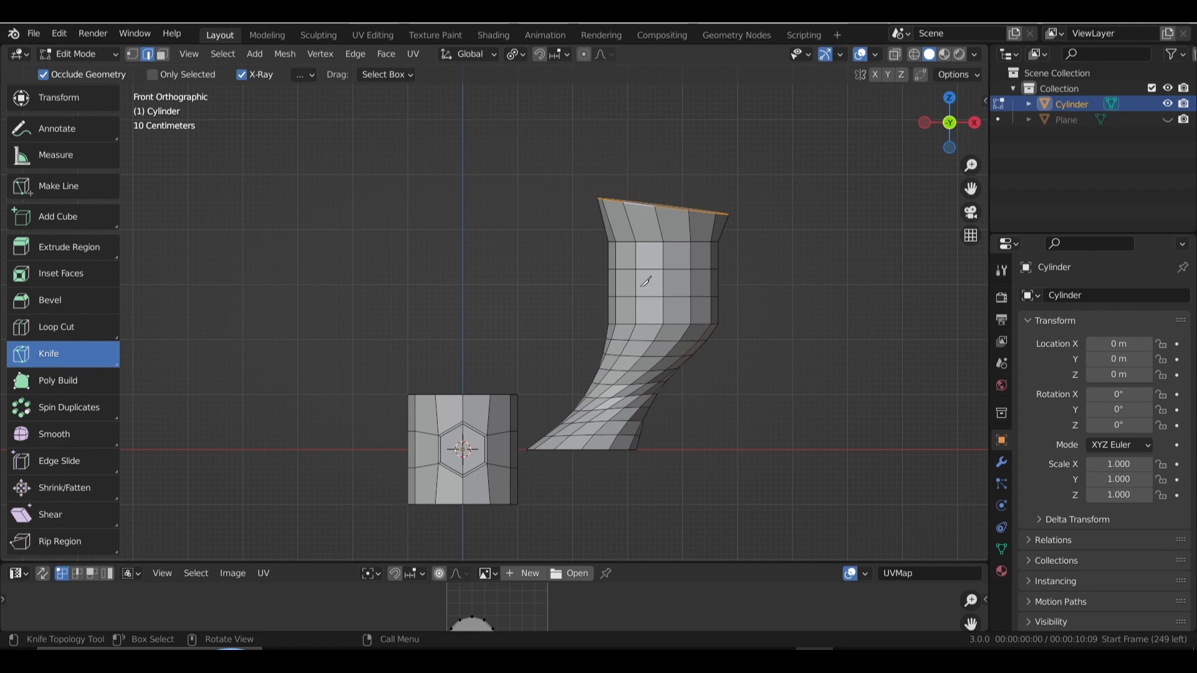
pyautogui.keyDown('shift'); pyautogui.moveTo(650, 287); pyautogui.dragTo(614, 286, button='middle'); pyautogui.keyUp('shift')
pyautogui.scroll(5, 614, 285)
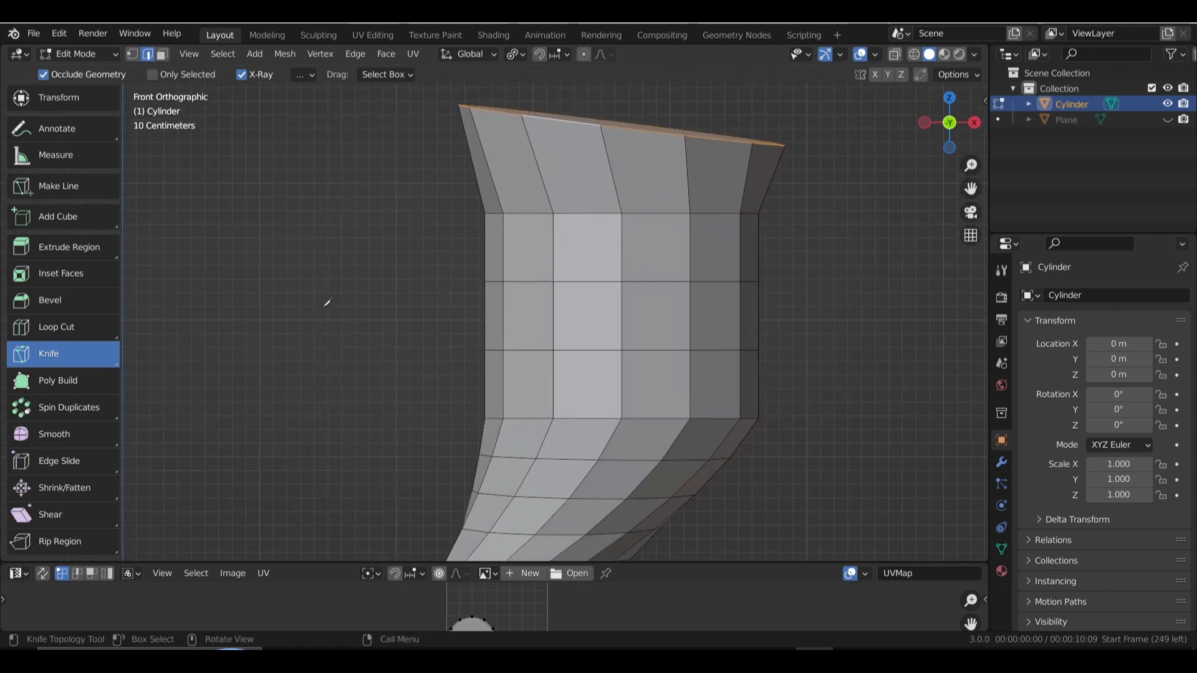
pyautogui.click(504, 266)
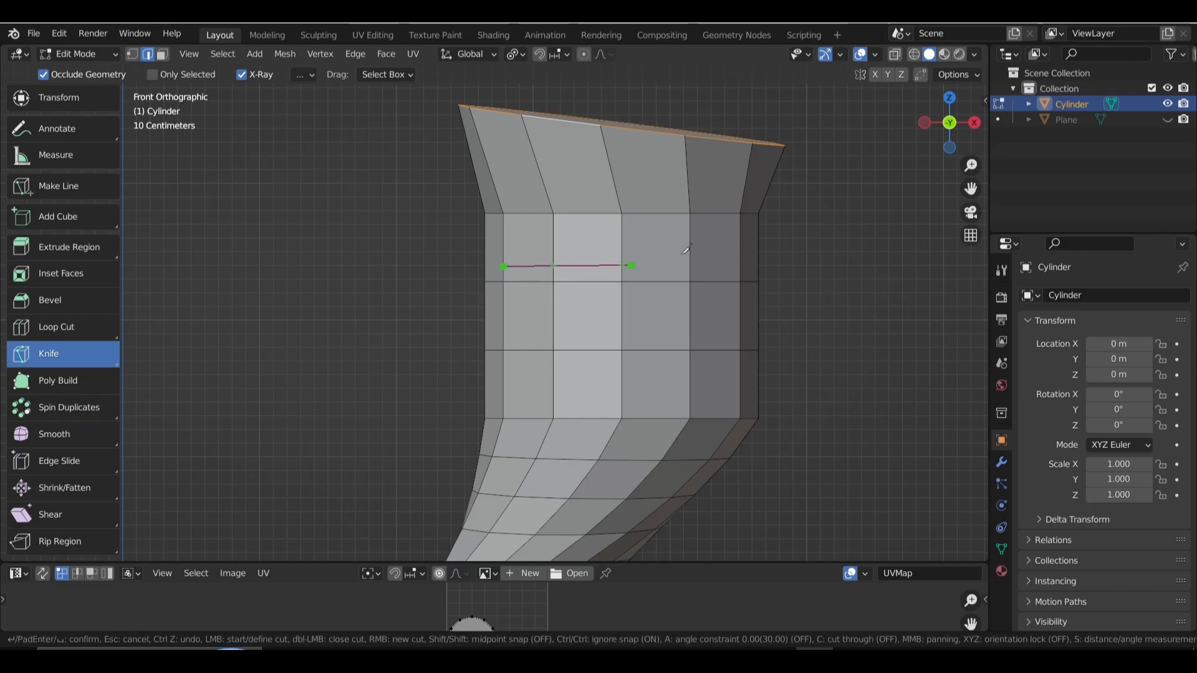
pyautogui.click(740, 241)
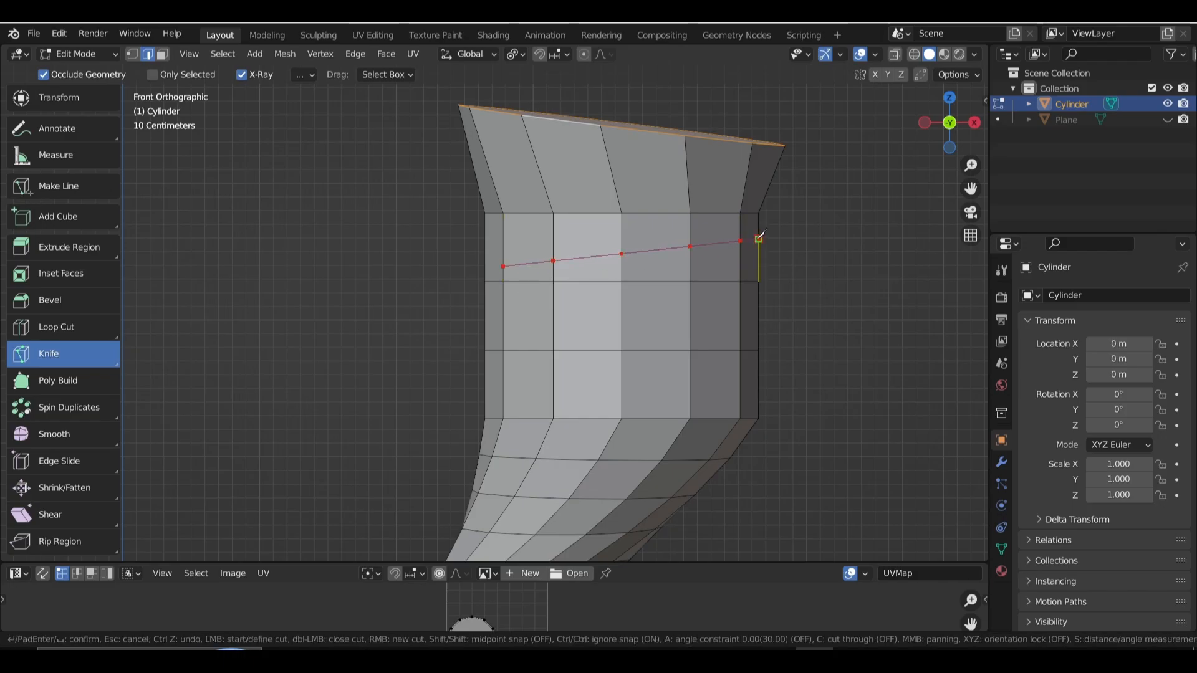
pyautogui.click(759, 238)
pyautogui.press('Return')
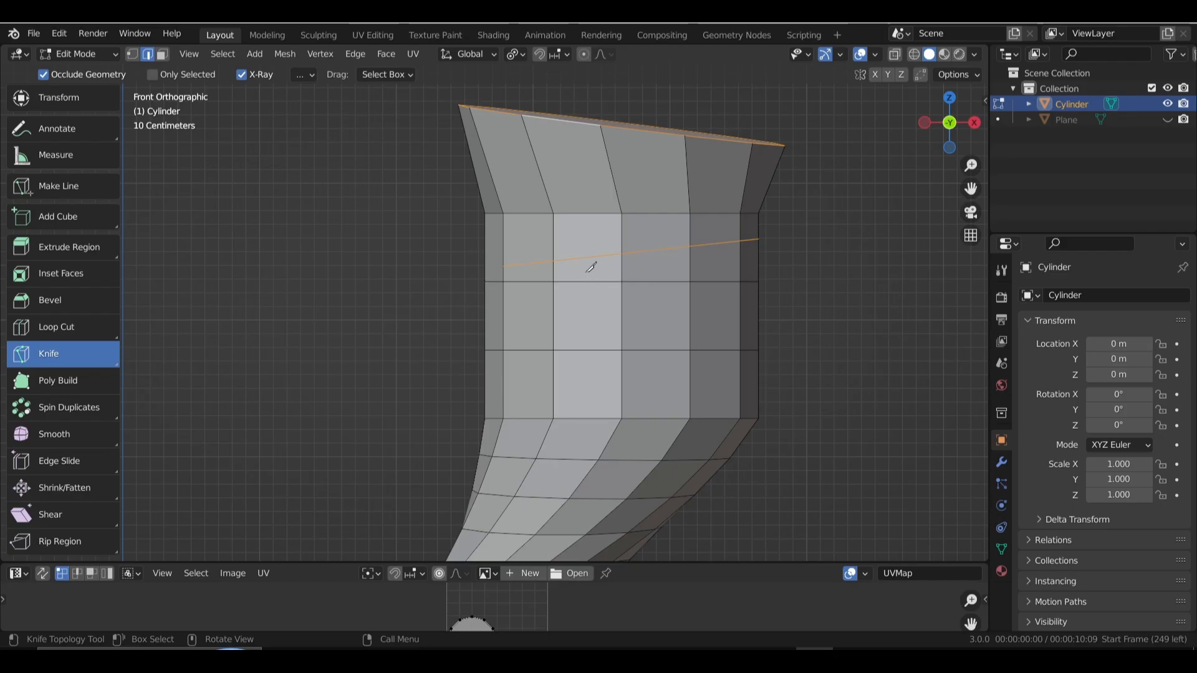
# Try to bisect the twisted cylinder's straight section in front view with a plane rising toward positive X, through about X 2.23 m, Z 2.92 m.
pyautogui.click(78, 361)
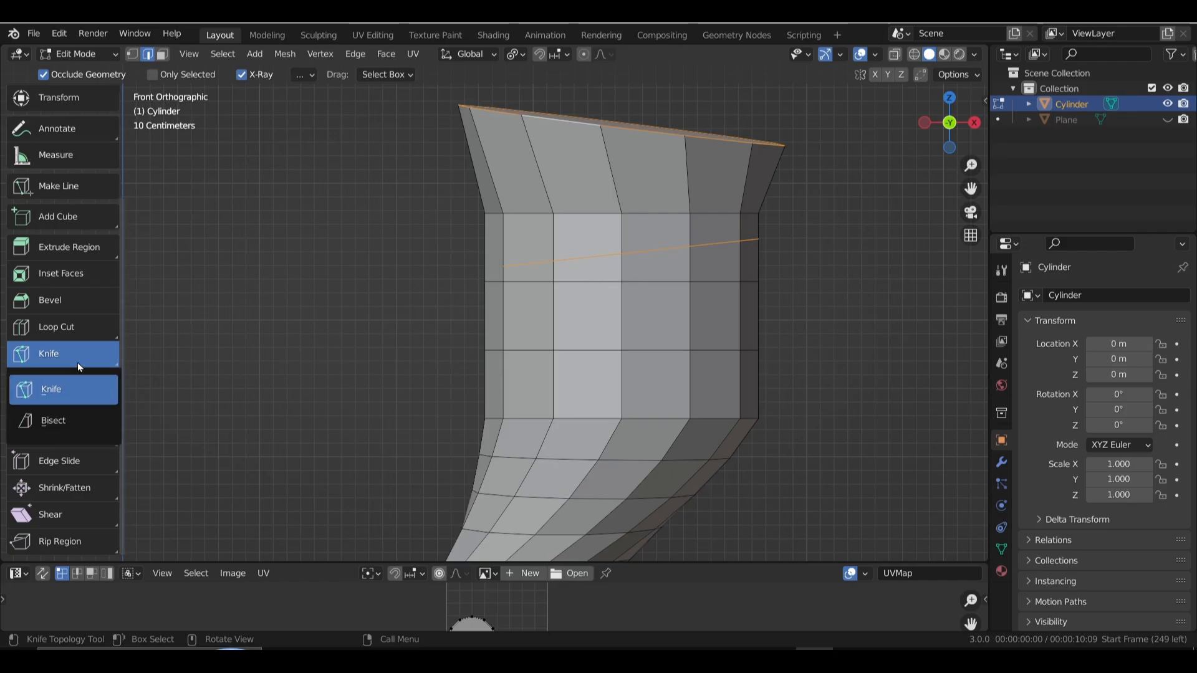
pyautogui.click(69, 424)
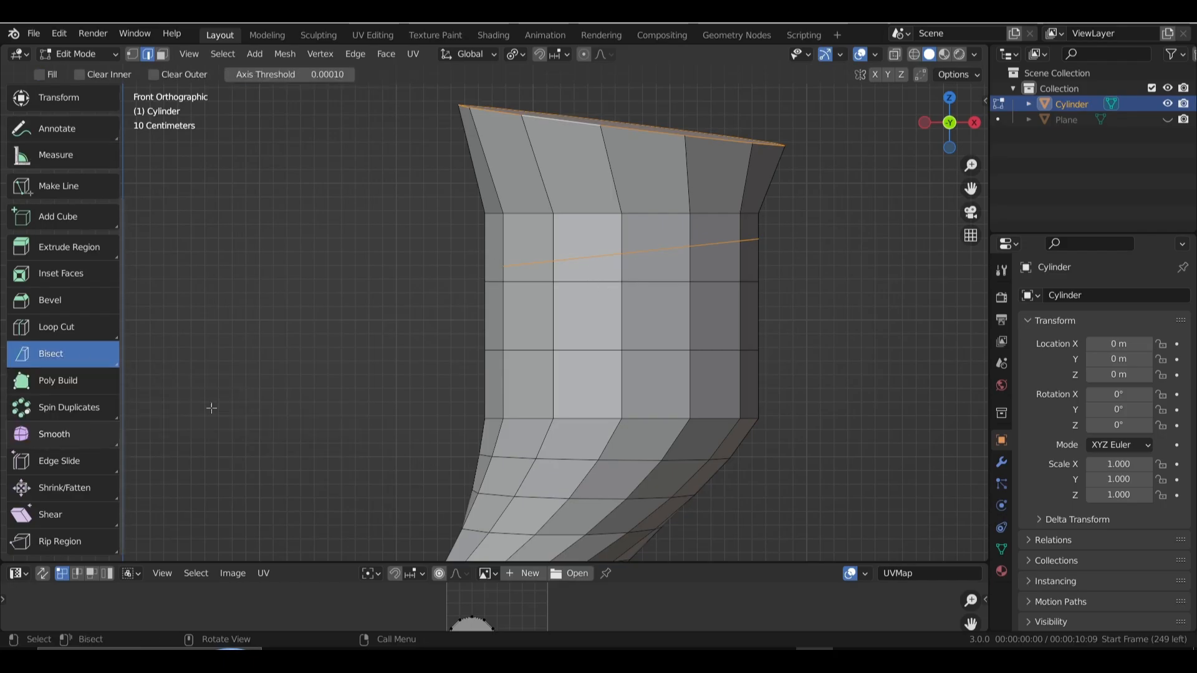
pyautogui.scroll(-4, 555, 255)
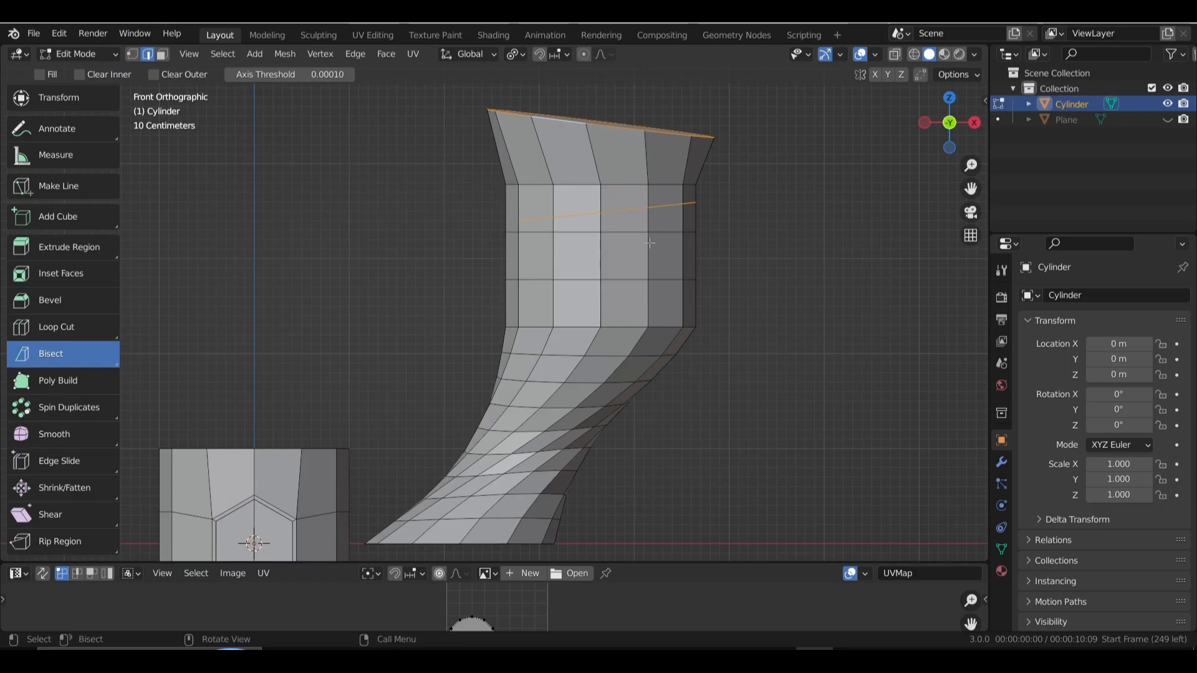
pyautogui.moveTo(651, 243); pyautogui.dragTo(594, 281, button='middle')
pyautogui.press('KP_1')
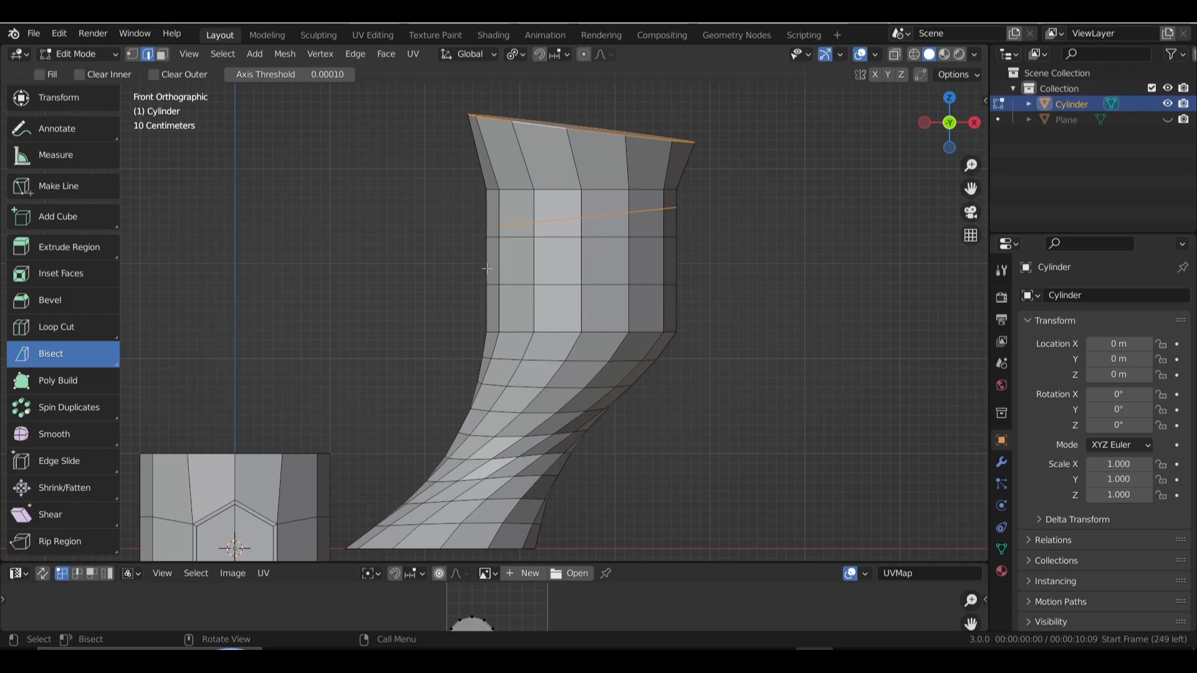
pyautogui.moveTo(447, 270); pyautogui.dragTo(784, 196)
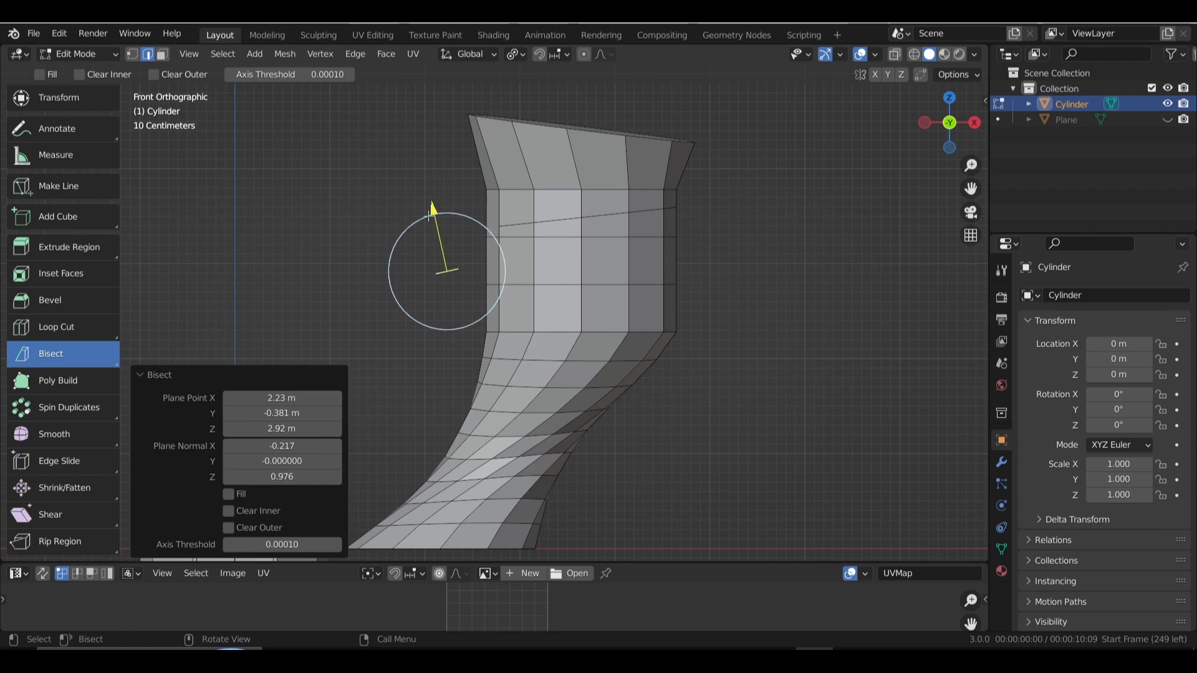
# Try shifting and flipping the bisect plane around the straight section, and undo the bisect.
pyautogui.moveTo(430, 212); pyautogui.dragTo(720, 225)
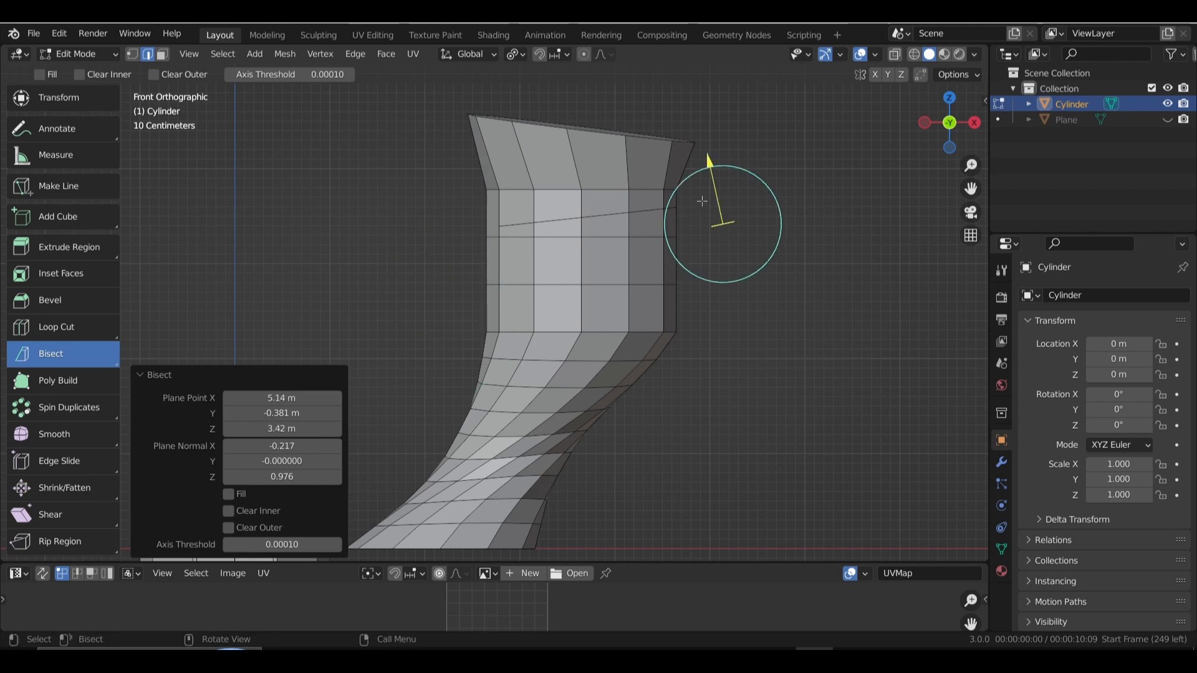
pyautogui.moveTo(709, 166); pyautogui.dragTo(503, 265)
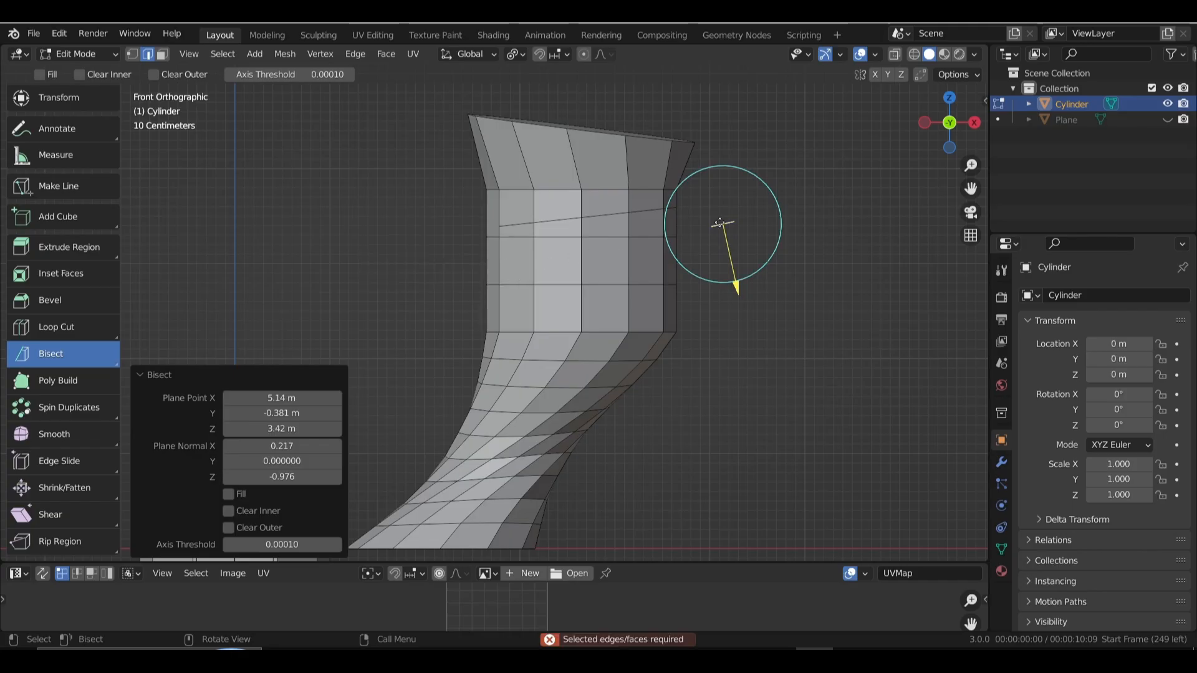
pyautogui.moveTo(721, 222); pyautogui.dragTo(450, 276)
pyautogui.moveTo(638, 248); pyautogui.dragTo(545, 285)
pyautogui.moveTo(642, 257); pyautogui.dragTo(564, 240)
pyautogui.hotkey('ctrl', 'z')
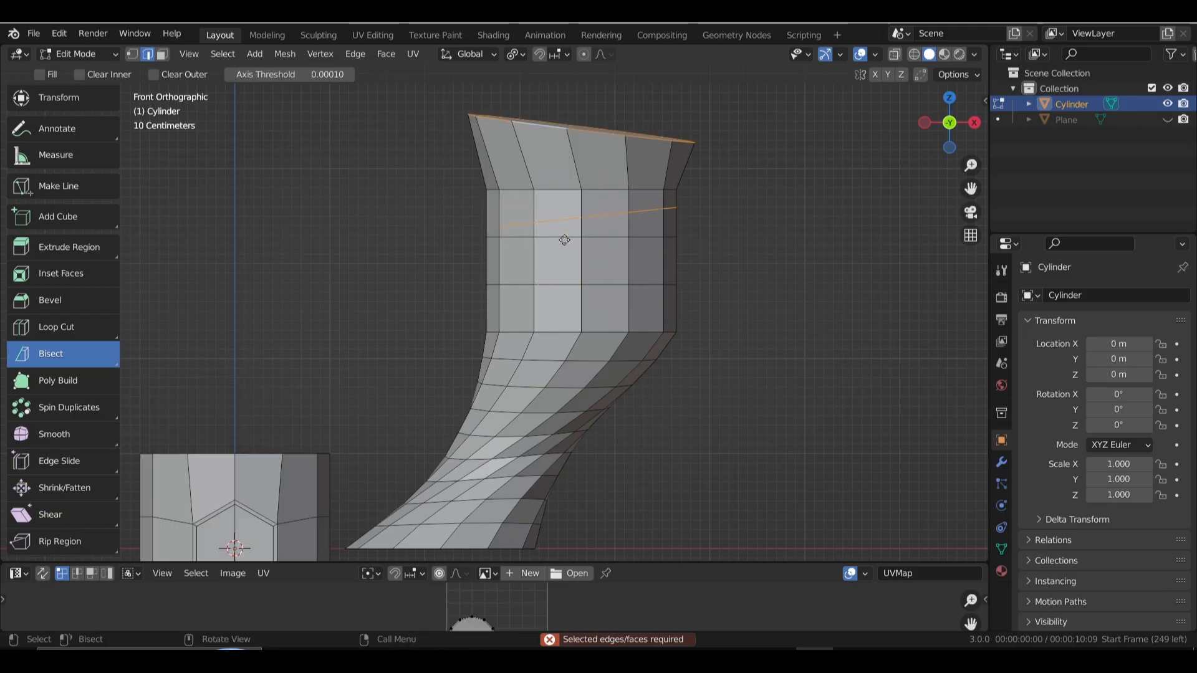
# Try bisecting the twisted cylinder's upper section in face select mode.
pyautogui.click(162, 54)
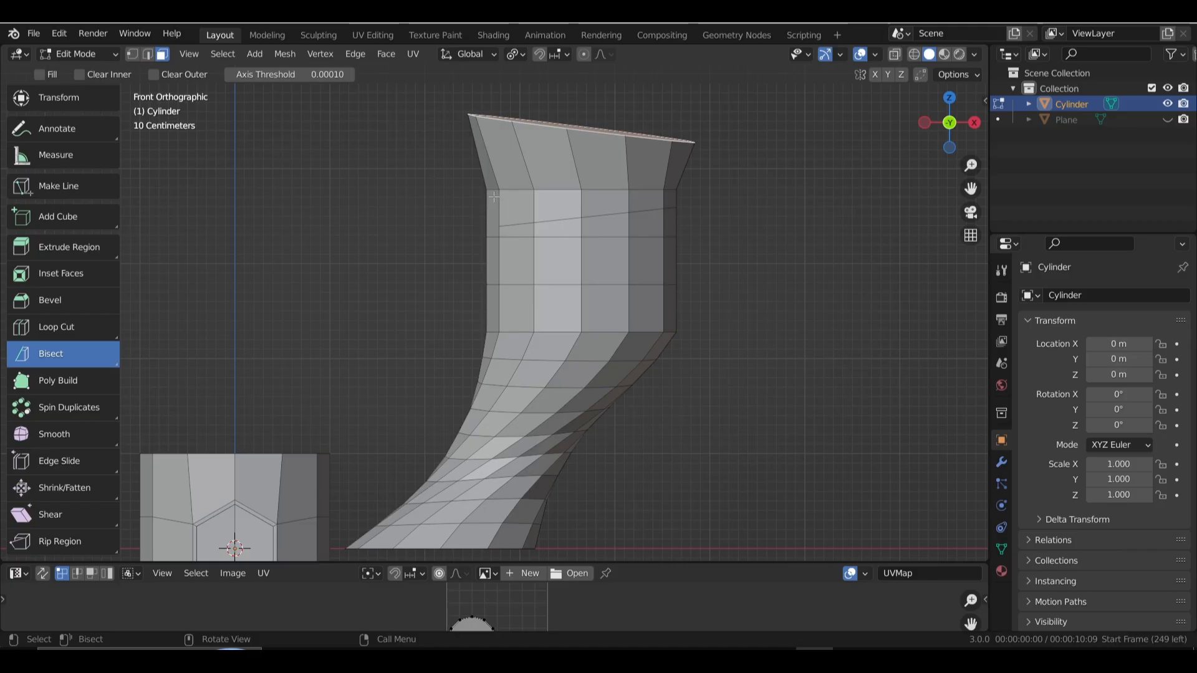
pyautogui.moveTo(468, 187)
pyautogui.mouseDown()
pyautogui.moveTo(746, 236)
pyautogui.moveTo(782, 312)
pyautogui.mouseUp()
pyautogui.moveTo(505, 185); pyautogui.dragTo(479, 248)
pyautogui.click(504, 231)
pyautogui.click(449, 195)
pyautogui.click(521, 221)
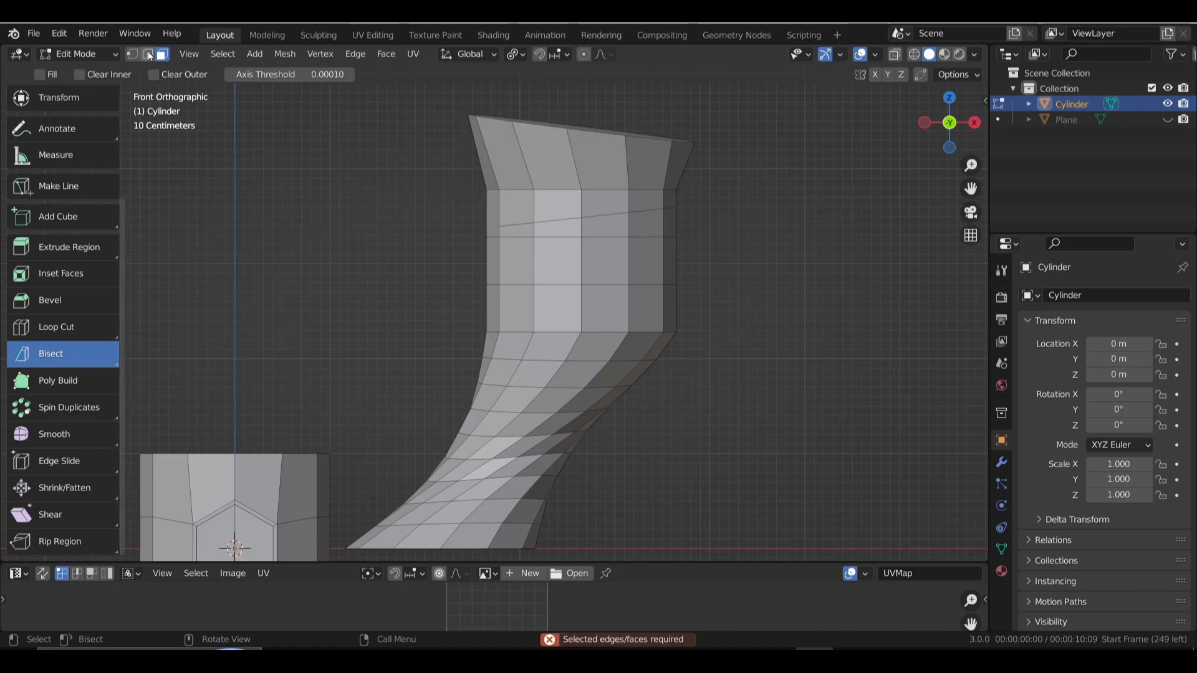
# In edge select mode, try bisecting from the slanted cut's first edge and moving the plane down to about Z 2.97 m.
pyautogui.press('2')
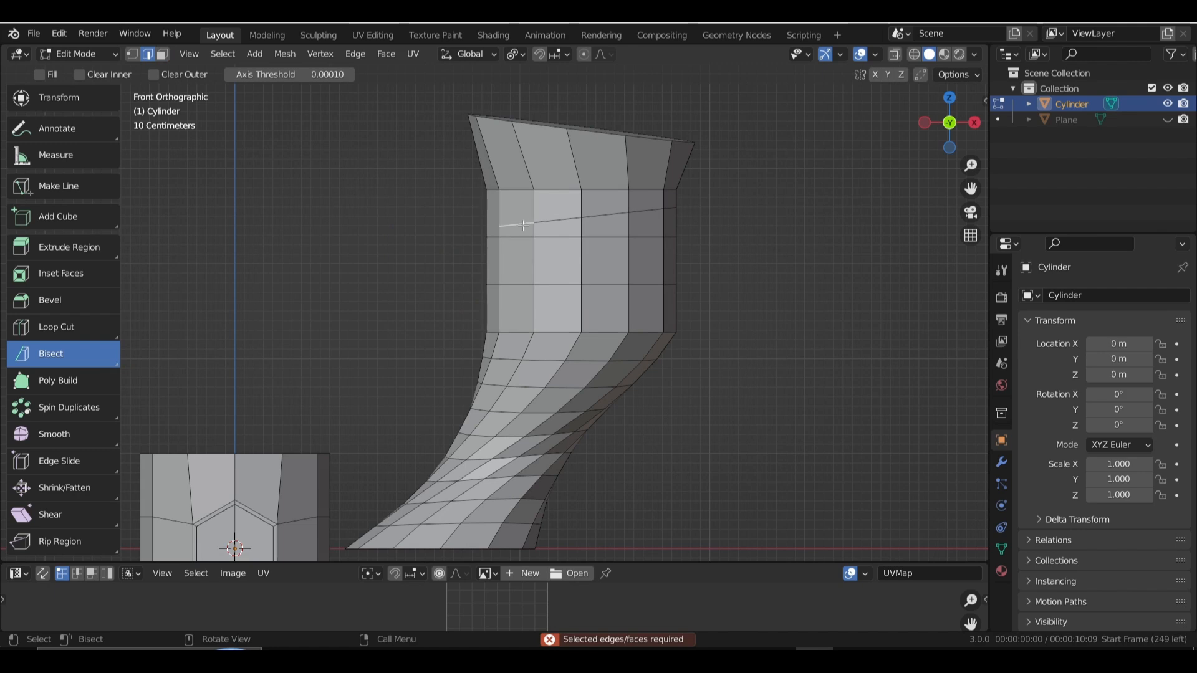
pyautogui.moveTo(523, 225)
pyautogui.mouseDown()
pyautogui.moveTo(727, 256)
pyautogui.moveTo(788, 286)
pyautogui.moveTo(836, 265)
pyautogui.mouseUp()
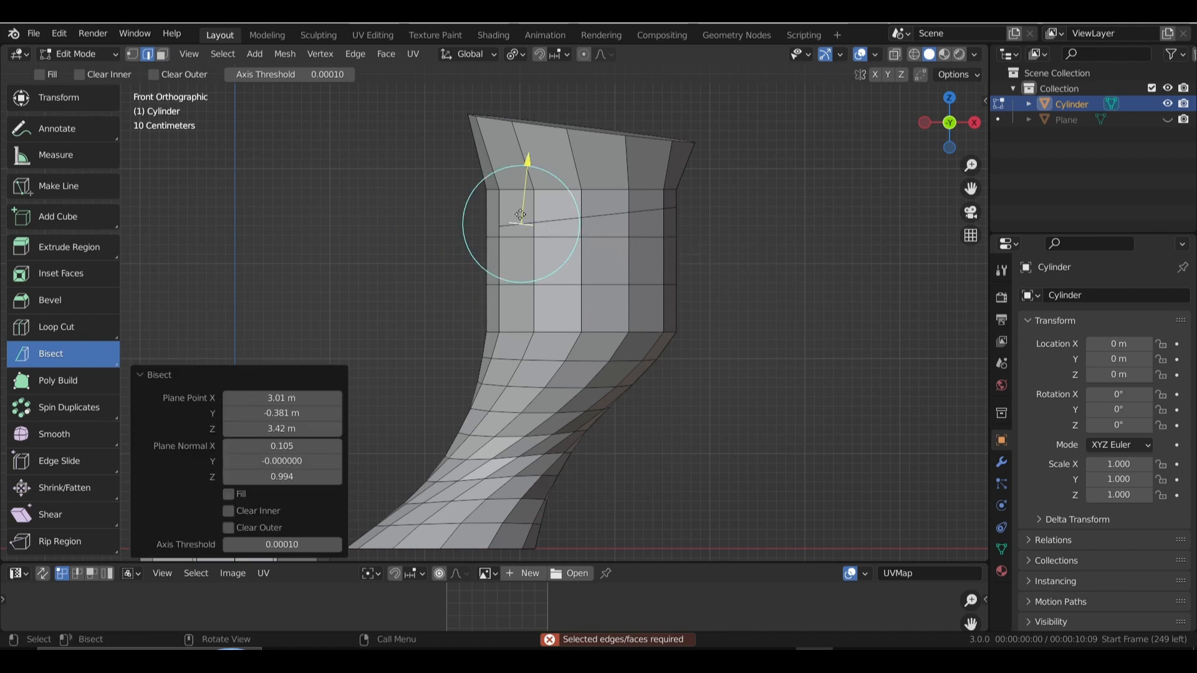
pyautogui.moveTo(525, 162); pyautogui.dragTo(439, 197)
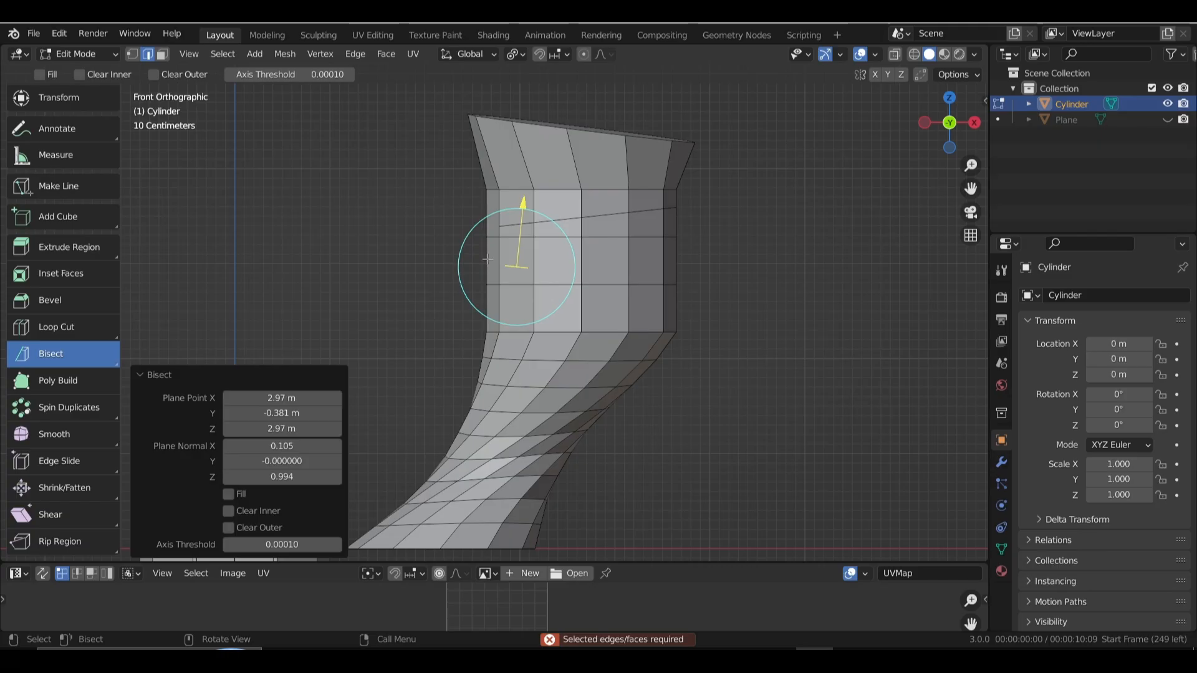
pyautogui.moveTo(490, 265); pyautogui.dragTo(570, 299, button='middle')
pyautogui.click(571, 300)
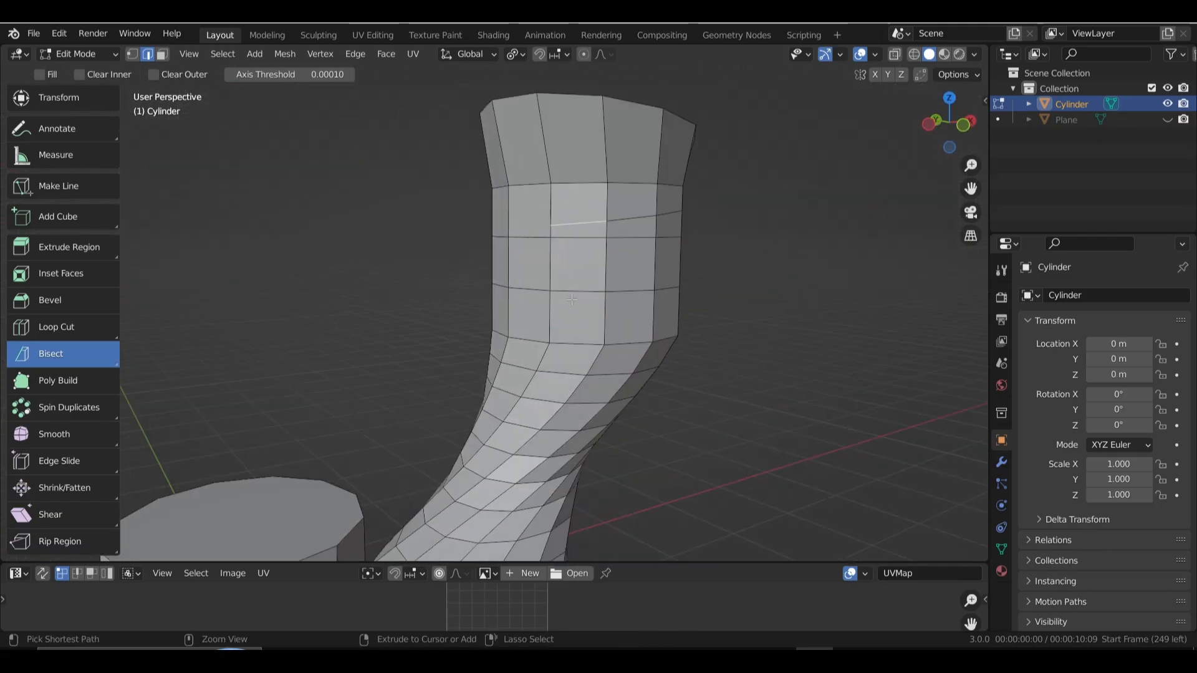
pyautogui.press('KP_1')
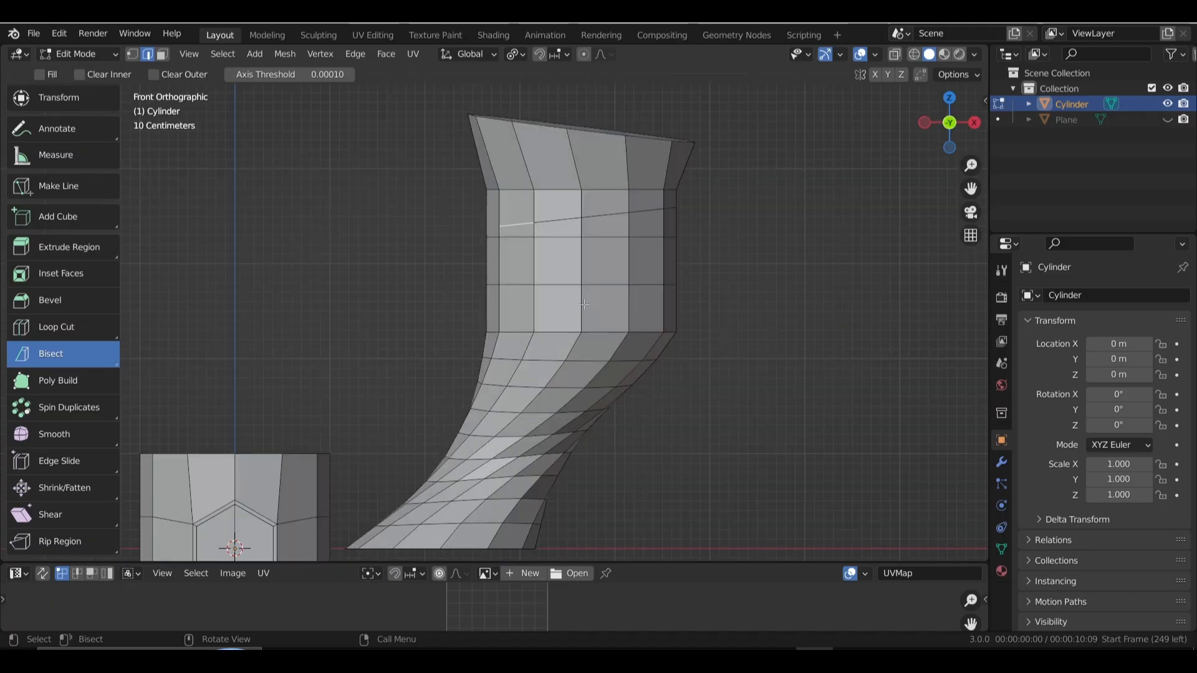
# Knife a second cut rising slightly toward positive X across the front of the middle band of the twisted cylinder's straight section.
pyautogui.moveTo(100, 346); pyautogui.dragTo(99, 354)
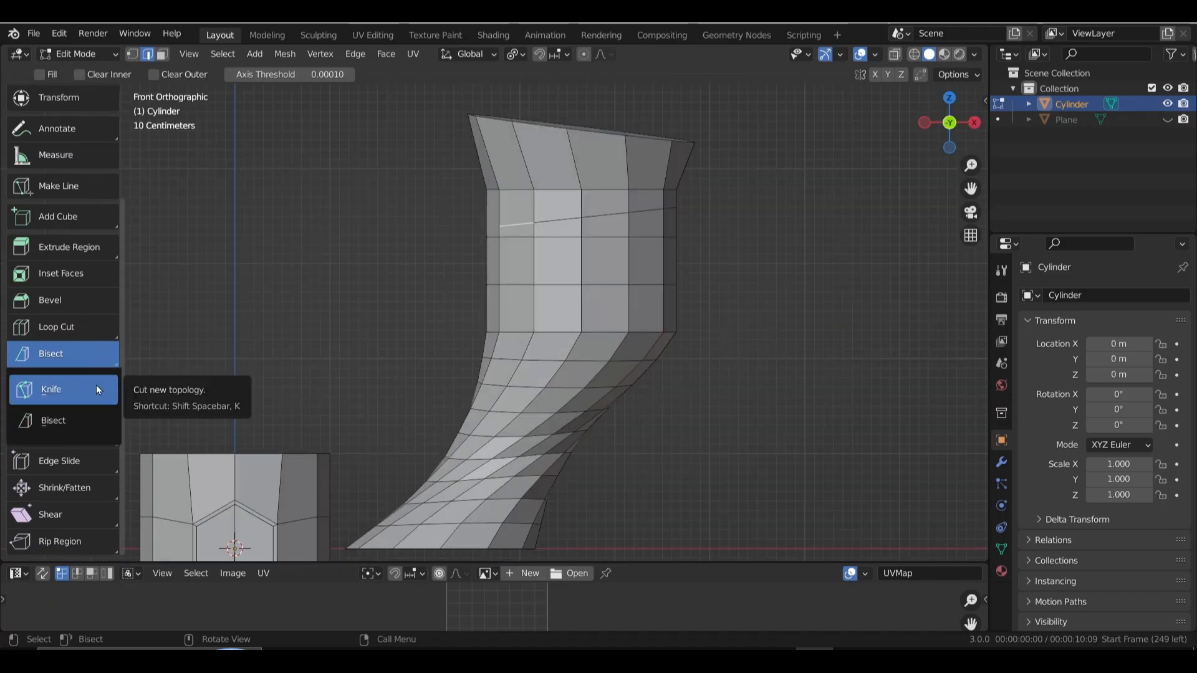
pyautogui.click(96, 384)
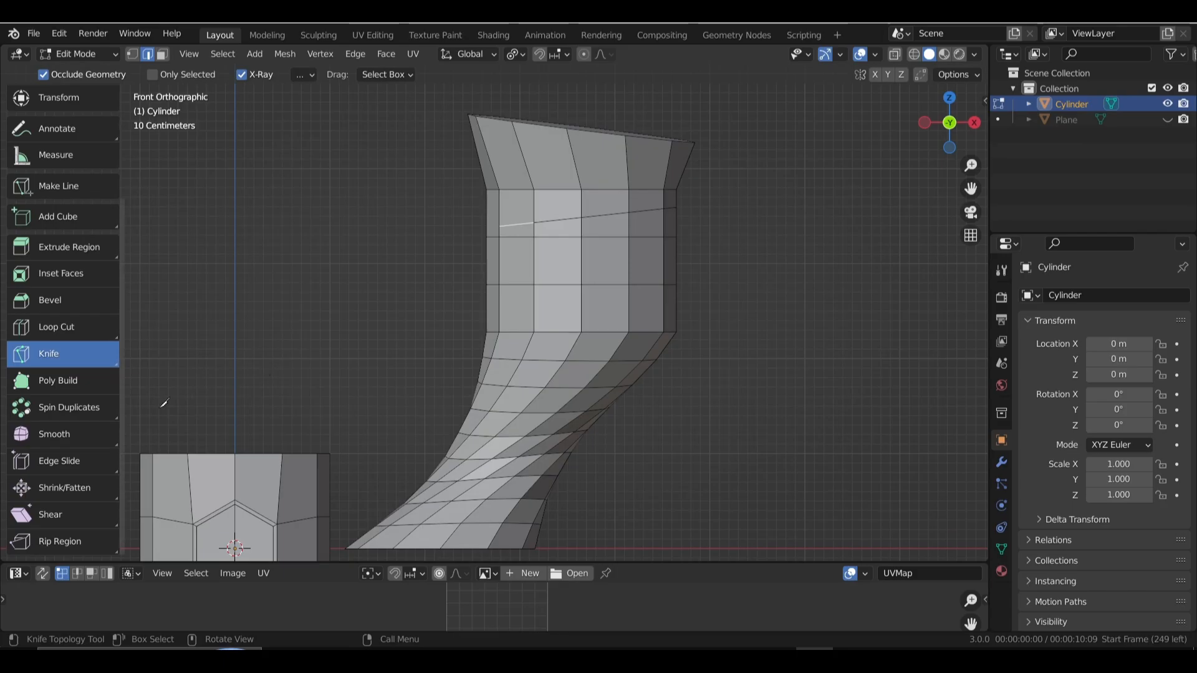
pyautogui.click(499, 269)
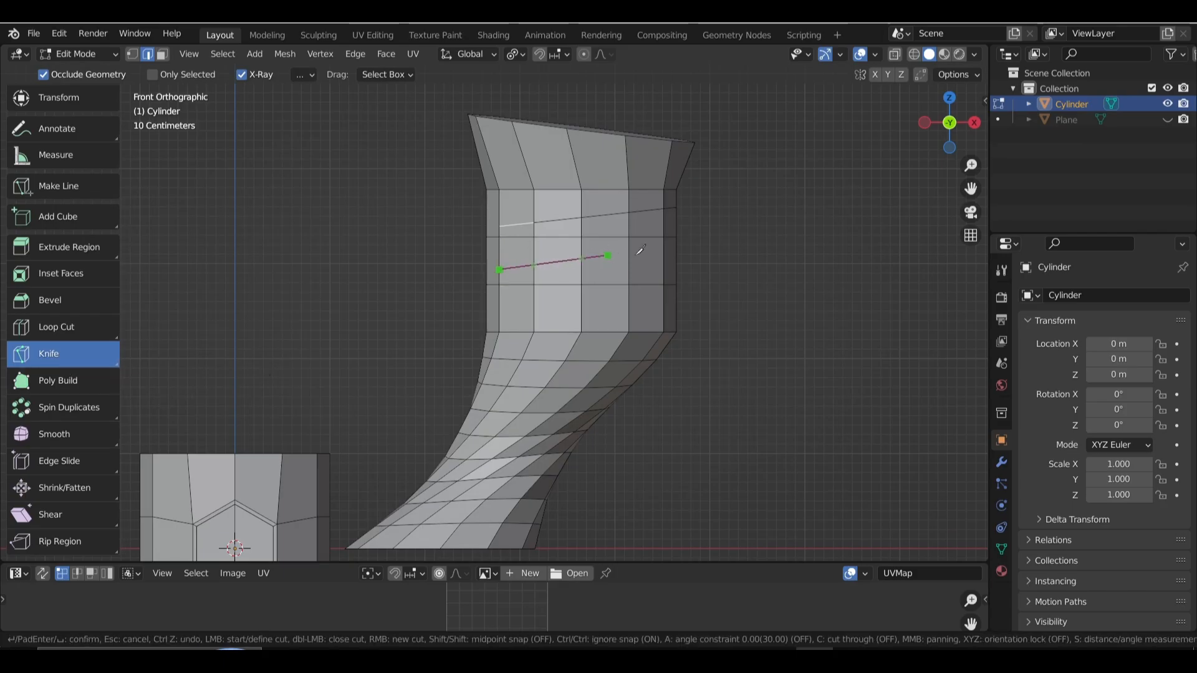
pyautogui.click(663, 258)
pyautogui.press('Return')
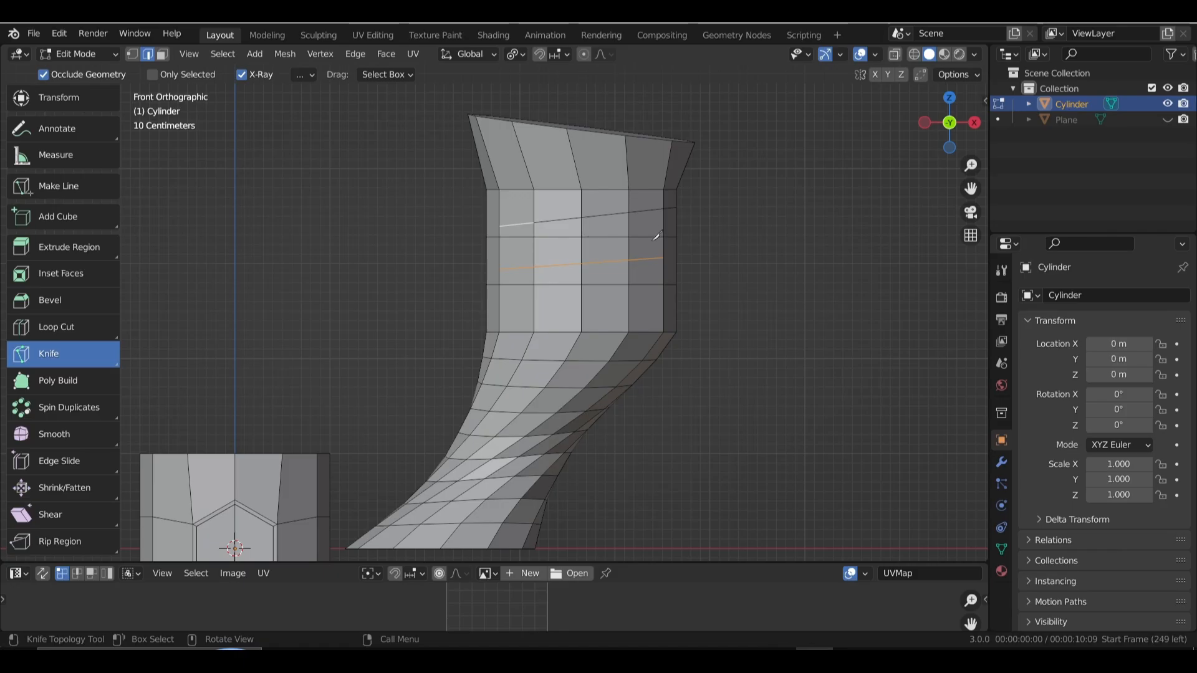
pyautogui.scroll(-3, 509, 280)
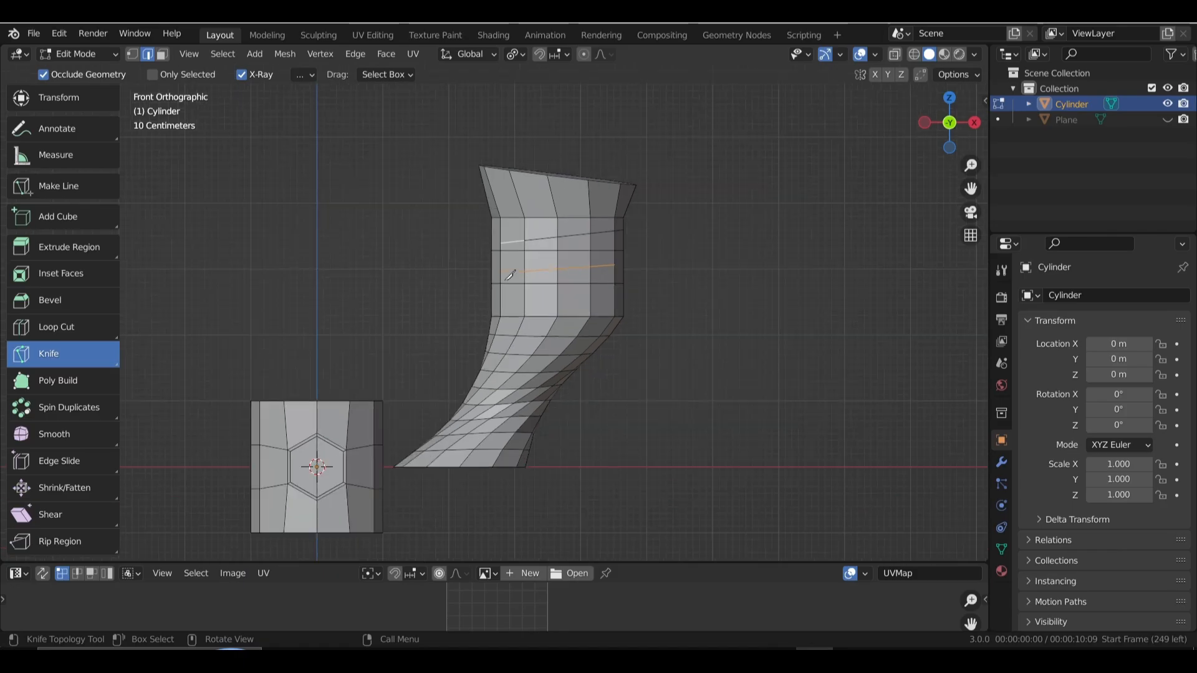
pyautogui.scroll(2, 521, 277)
pyautogui.scroll(2, 523, 275)
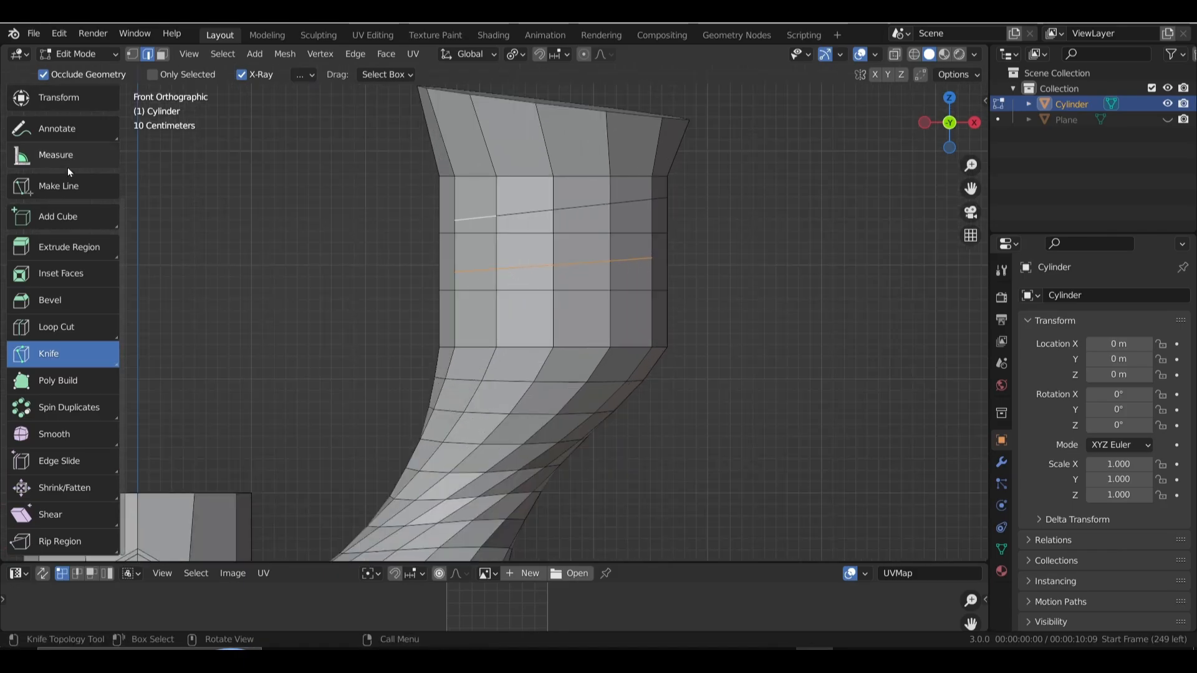
# Try the Add Cube tool by placing a block on each side of the twisted cylinder's upper section, and undo both blocks.
pyautogui.scroll(4, 68, 169)
pyautogui.scroll(1, 69, 169)
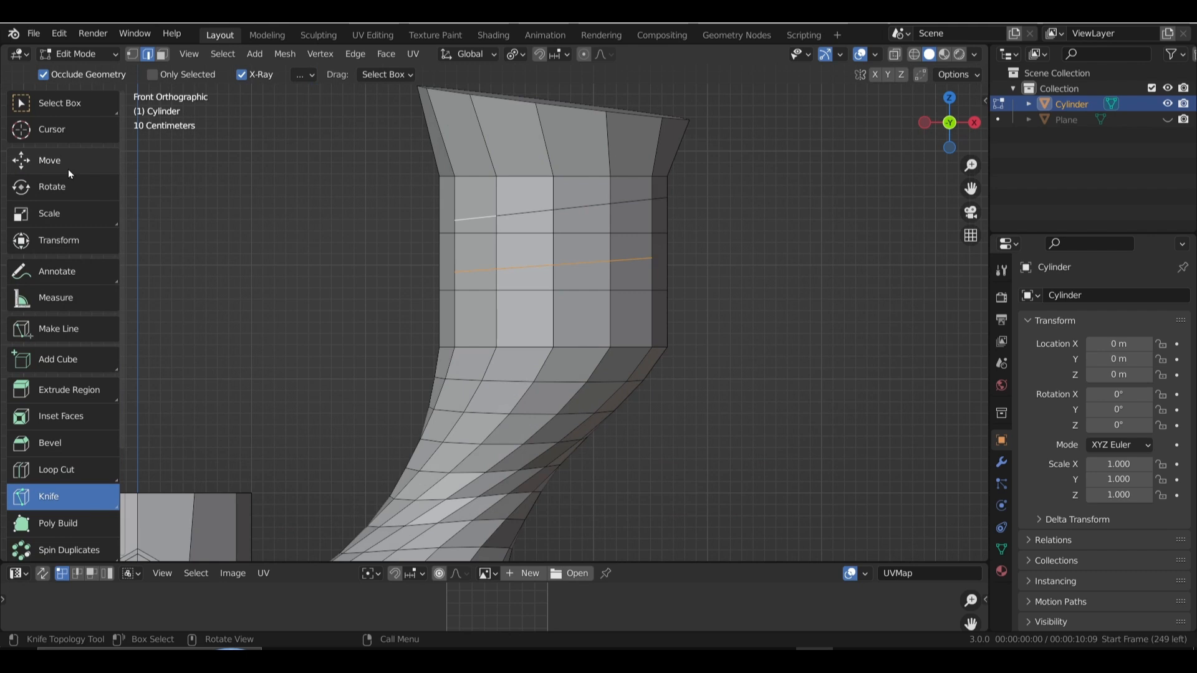
pyautogui.click(51, 102)
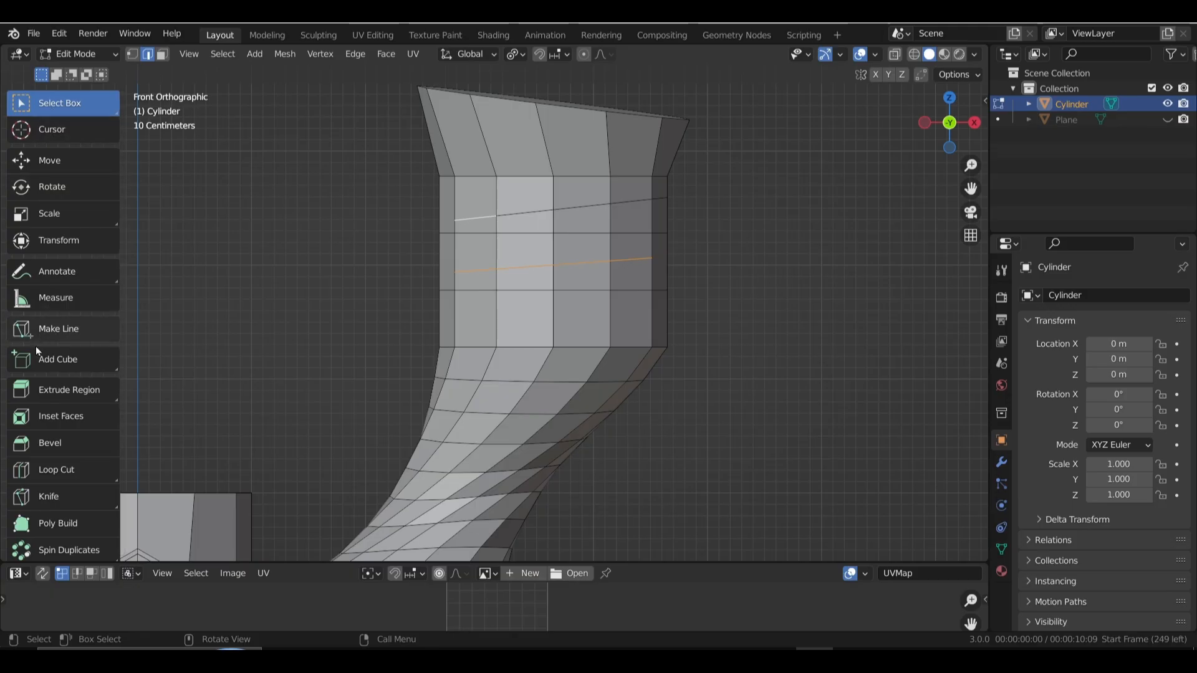
pyautogui.click(72, 361)
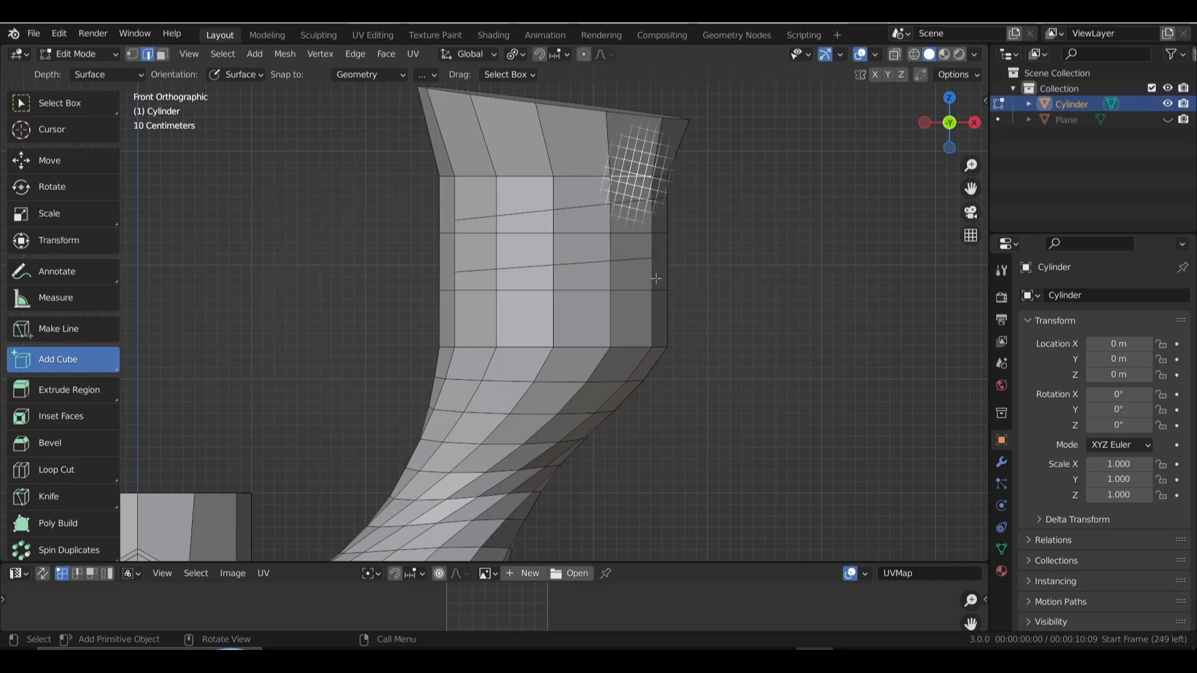
pyautogui.moveTo(665, 338); pyautogui.dragTo(799, 337)
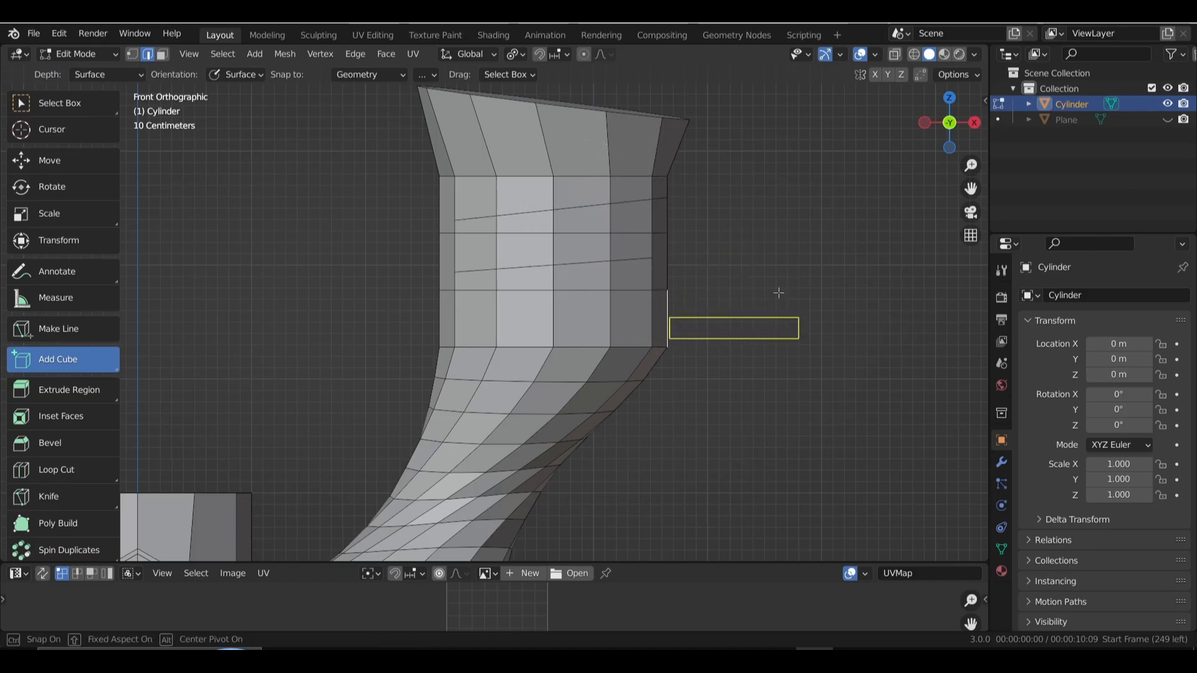
pyautogui.click(730, 161)
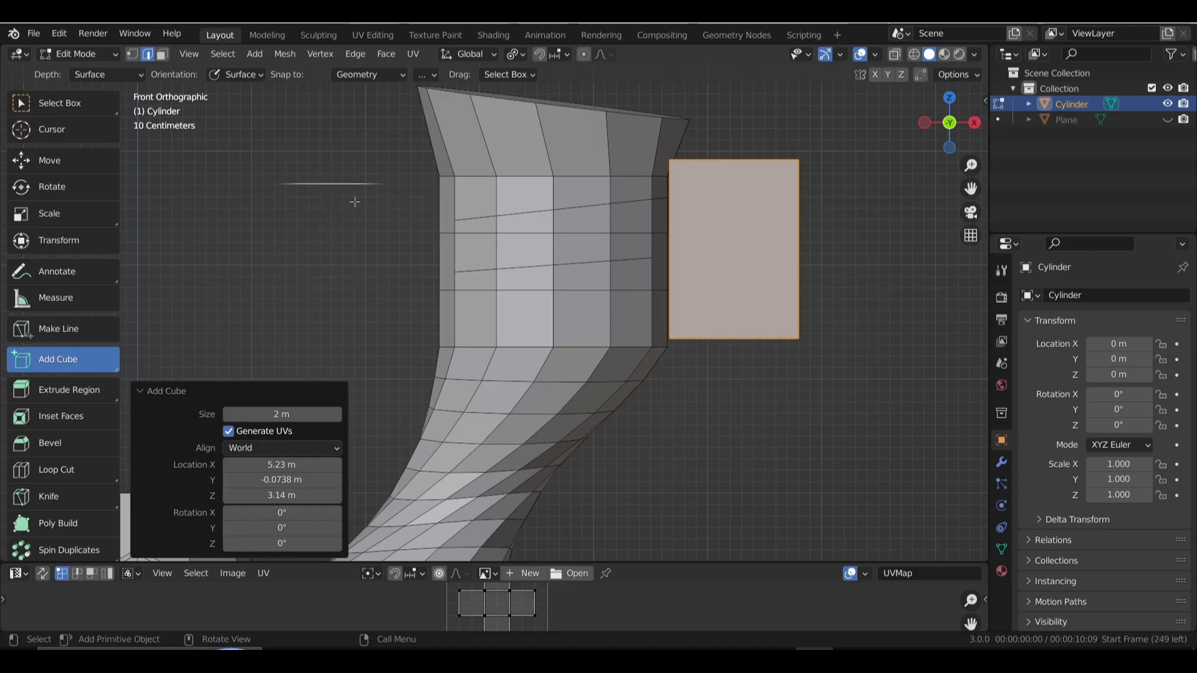
pyautogui.click(408, 362)
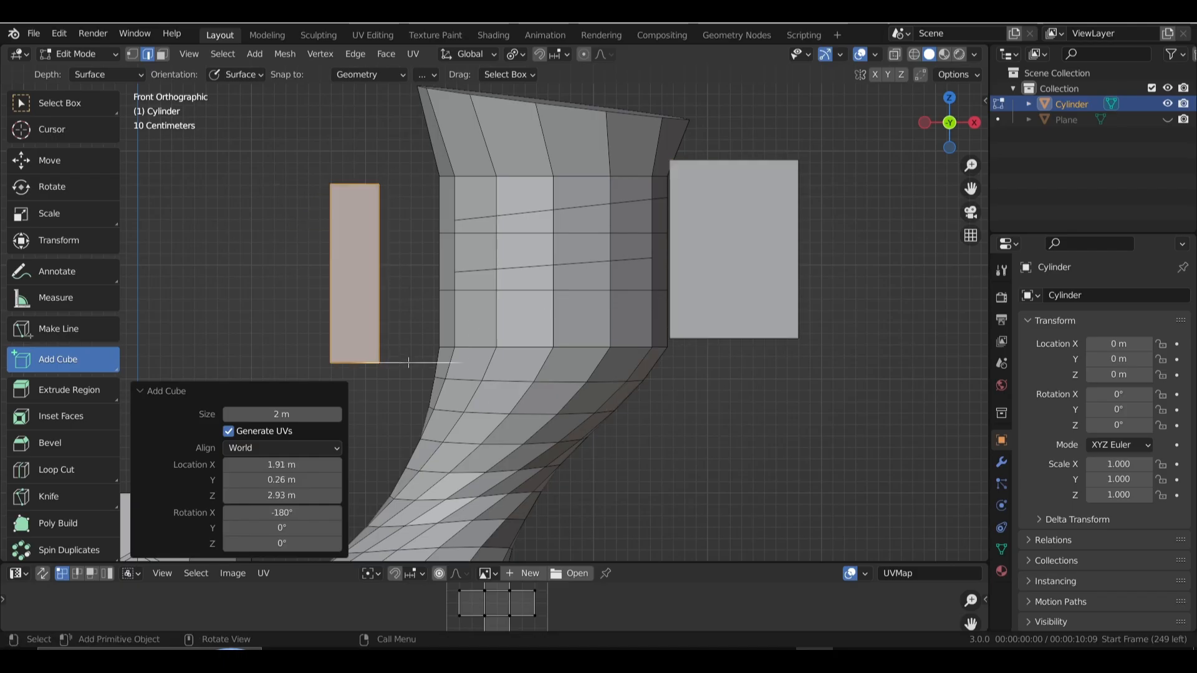
pyautogui.hotkey('ctrl', 'z')
pyautogui.hotkey('ctrl', 'z')
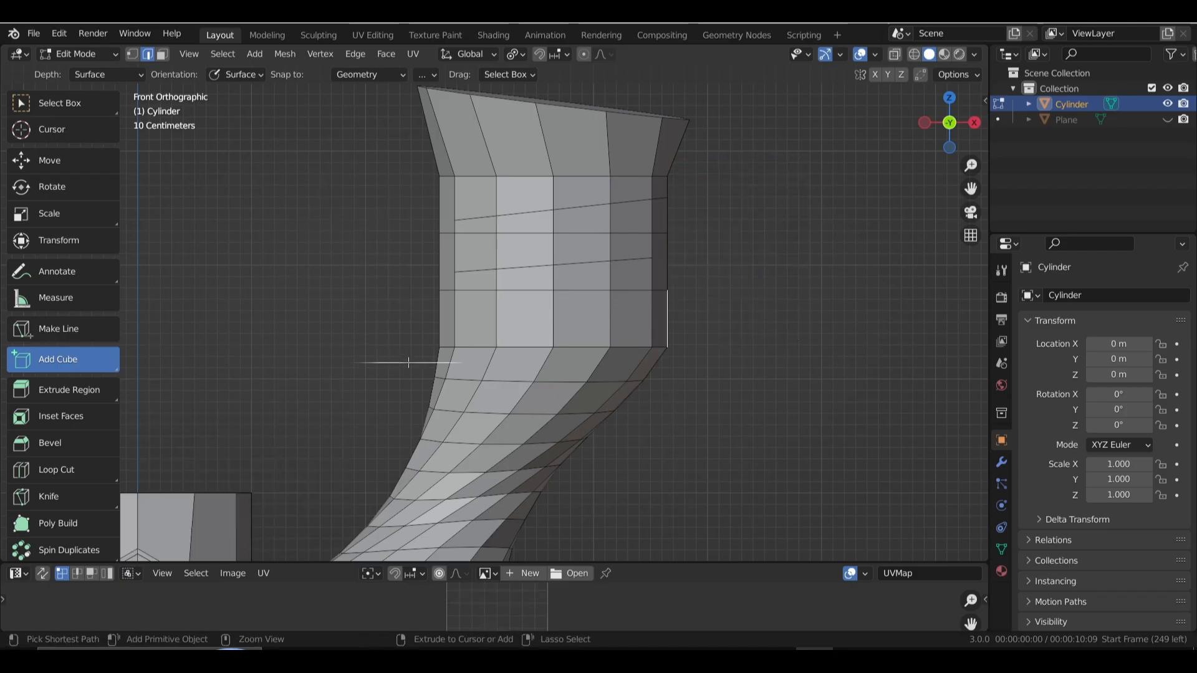
# Switch to the Select Box tool.
pyautogui.click(66, 110)
pyautogui.moveTo(619, 278); pyautogui.dragTo(659, 288, button='middle')
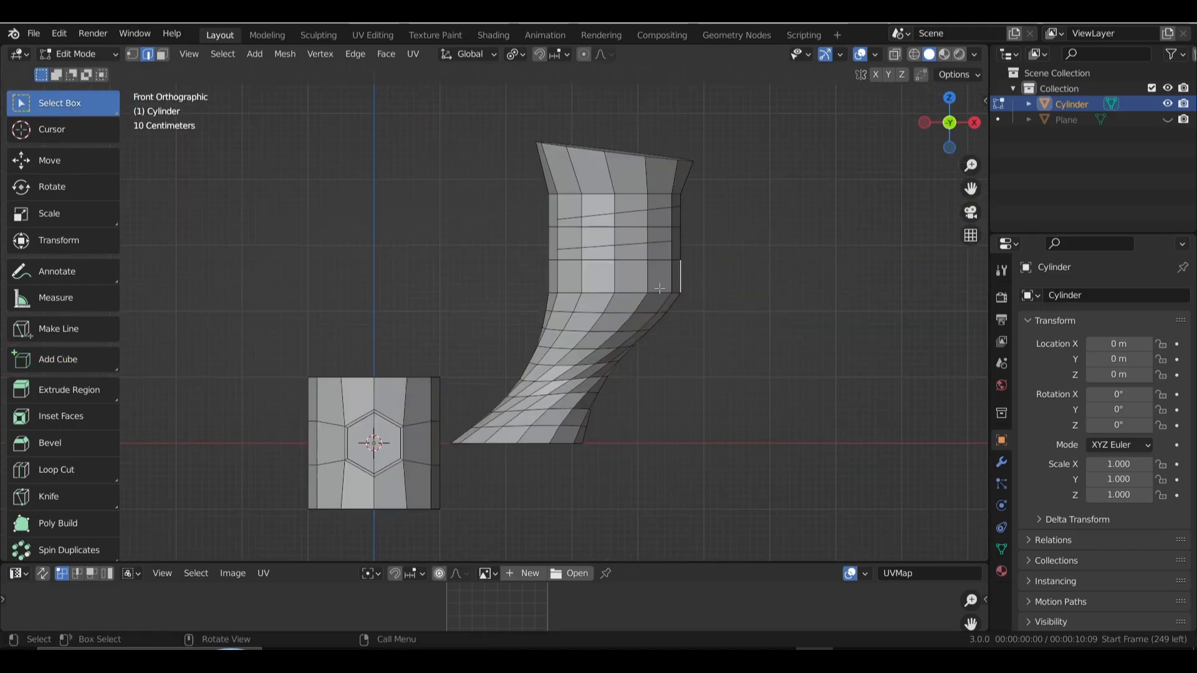
pyautogui.scroll(-3, 564, 326)
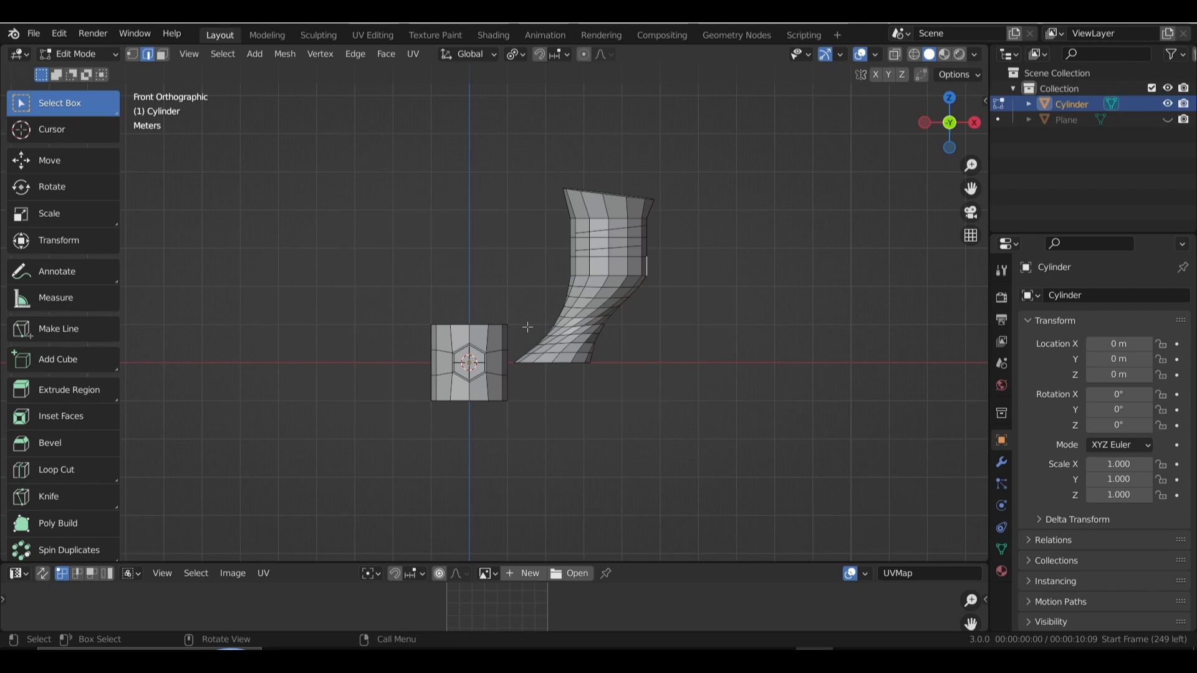
pyautogui.scroll(1, 536, 324)
pyautogui.scroll(1, 564, 321)
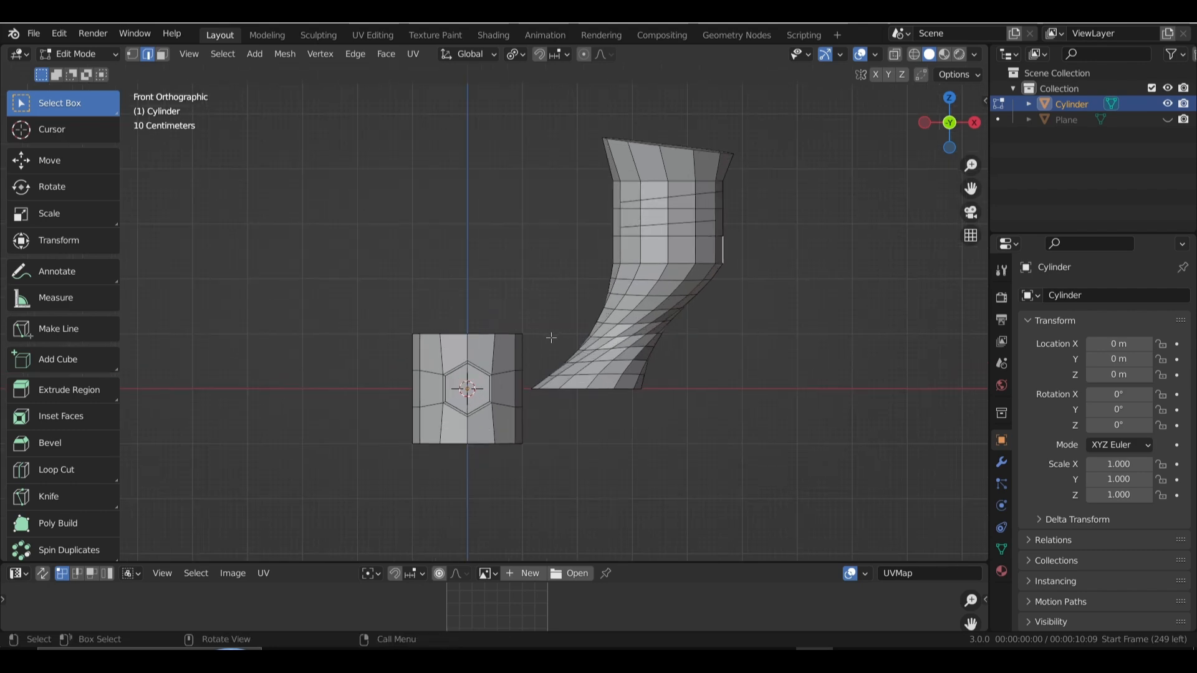
pyautogui.scroll(-2, 574, 318)
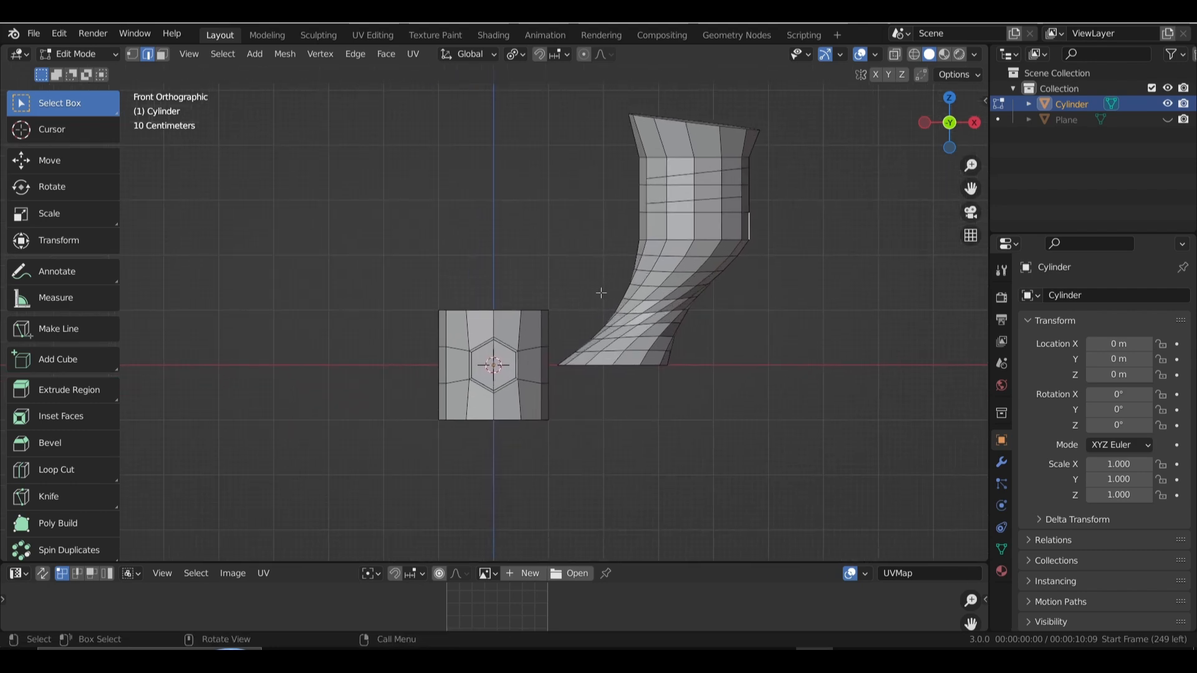
pyautogui.keyDown('shift'); pyautogui.moveTo(600, 297); pyautogui.dragTo(585, 315, button='middle'); pyautogui.keyUp('shift')
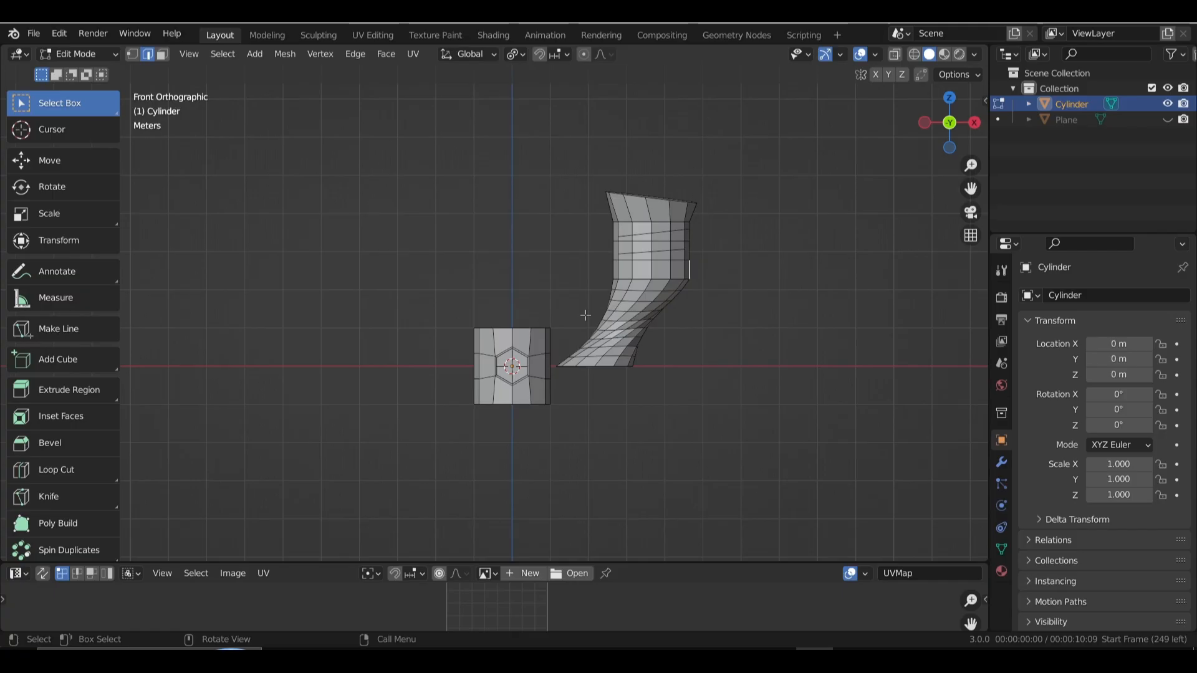
pyautogui.scroll(-2, 585, 315)
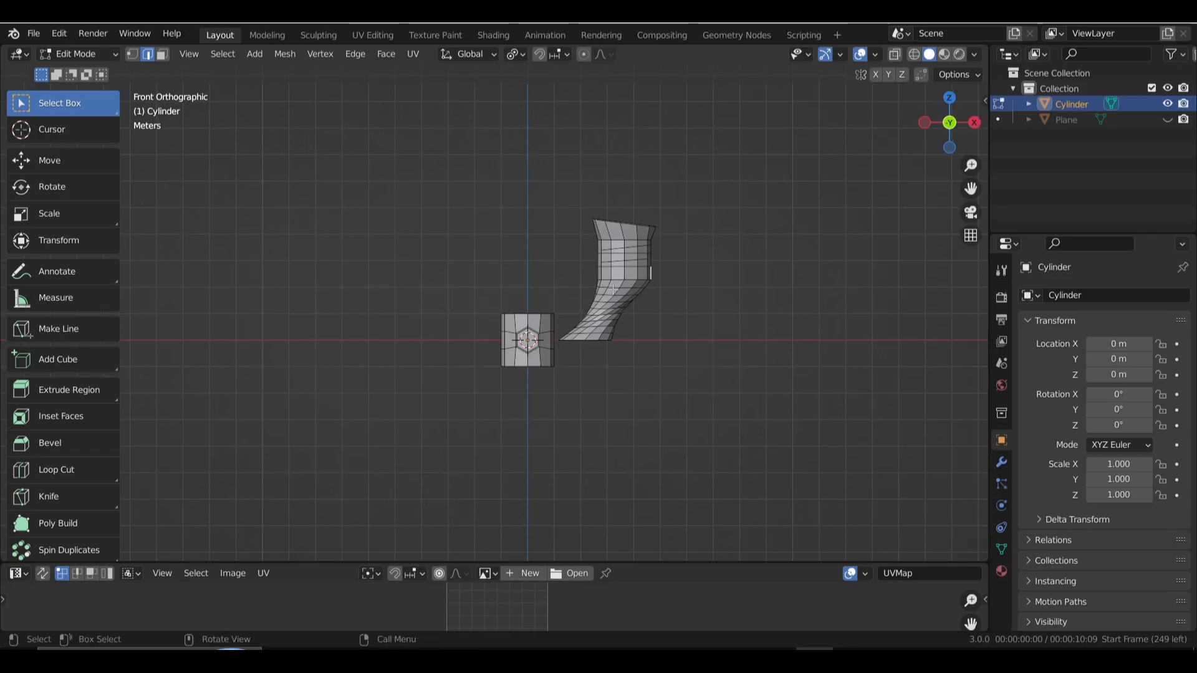
# Insert one centred loop cut around the lowest band of the twisted cylinder's straight section.
pyautogui.scroll(3, 639, 286)
pyautogui.keyDown('shift'); pyautogui.moveTo(640, 286); pyautogui.dragTo(643, 300, button='middle'); pyautogui.keyUp('shift')
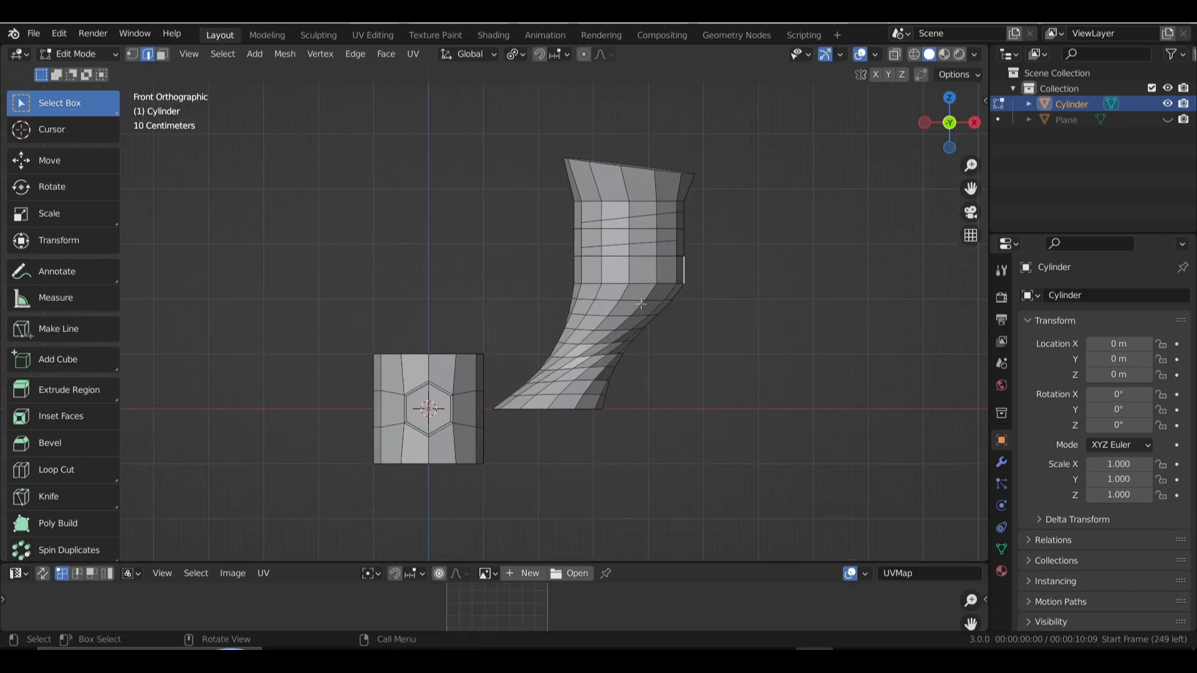
pyautogui.hotkey('ctrl', 'r')
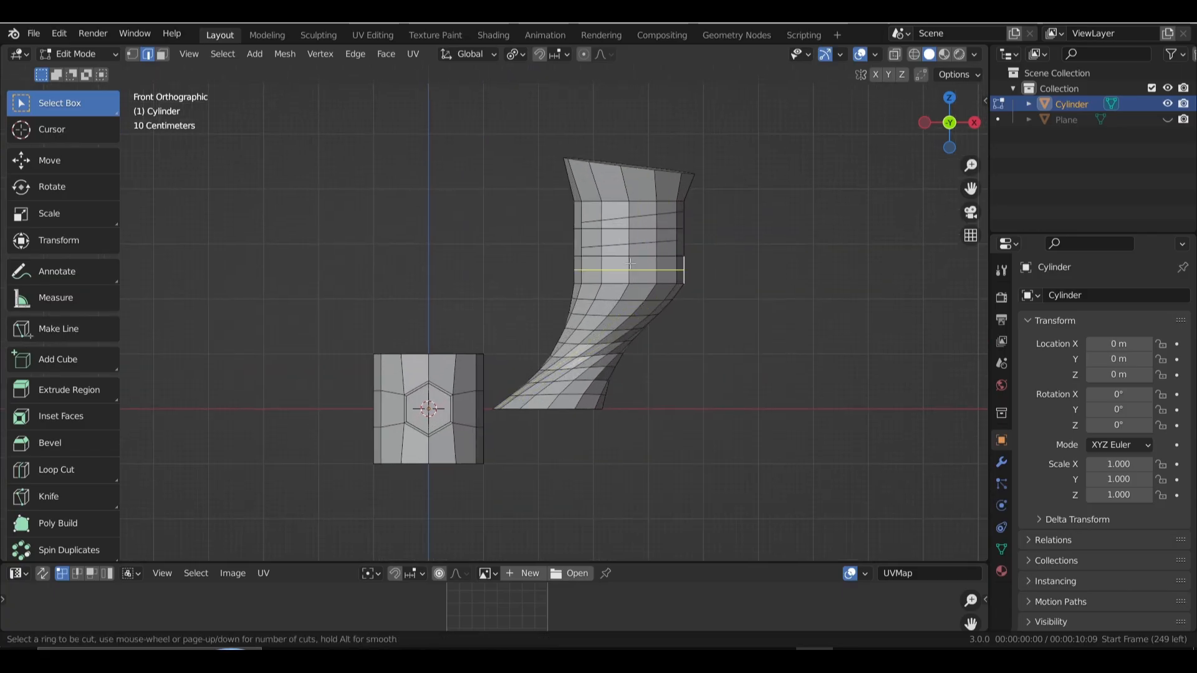
pyautogui.click(683, 270)
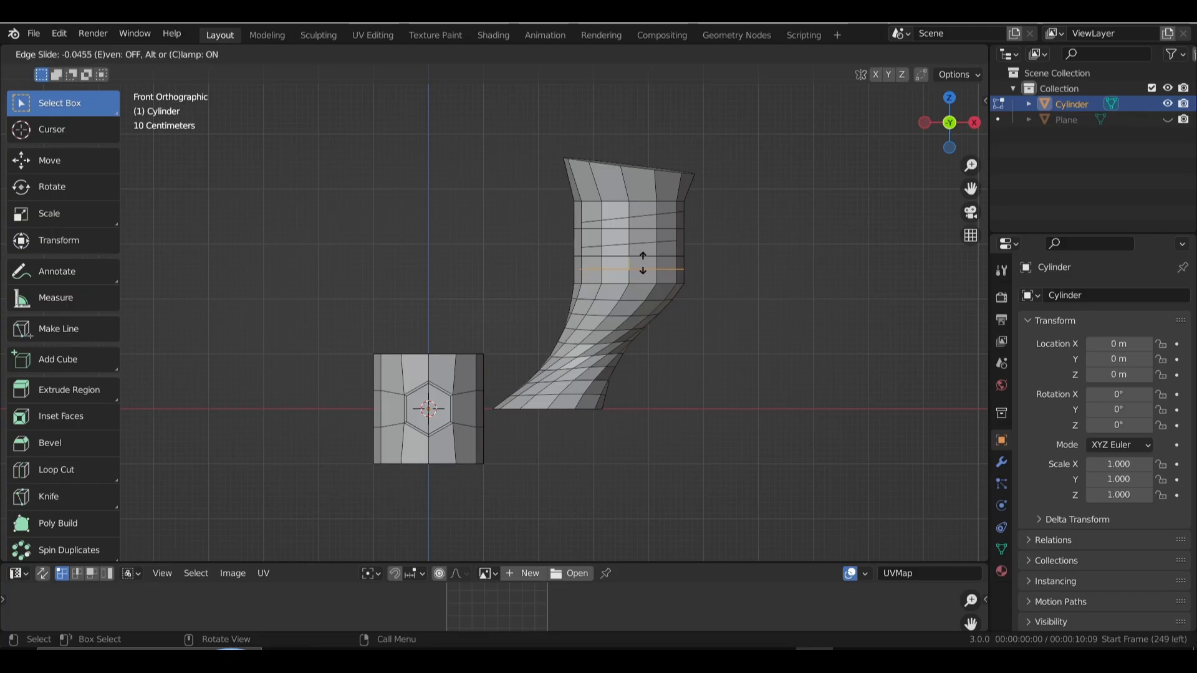
pyautogui.rightClick(640, 273)
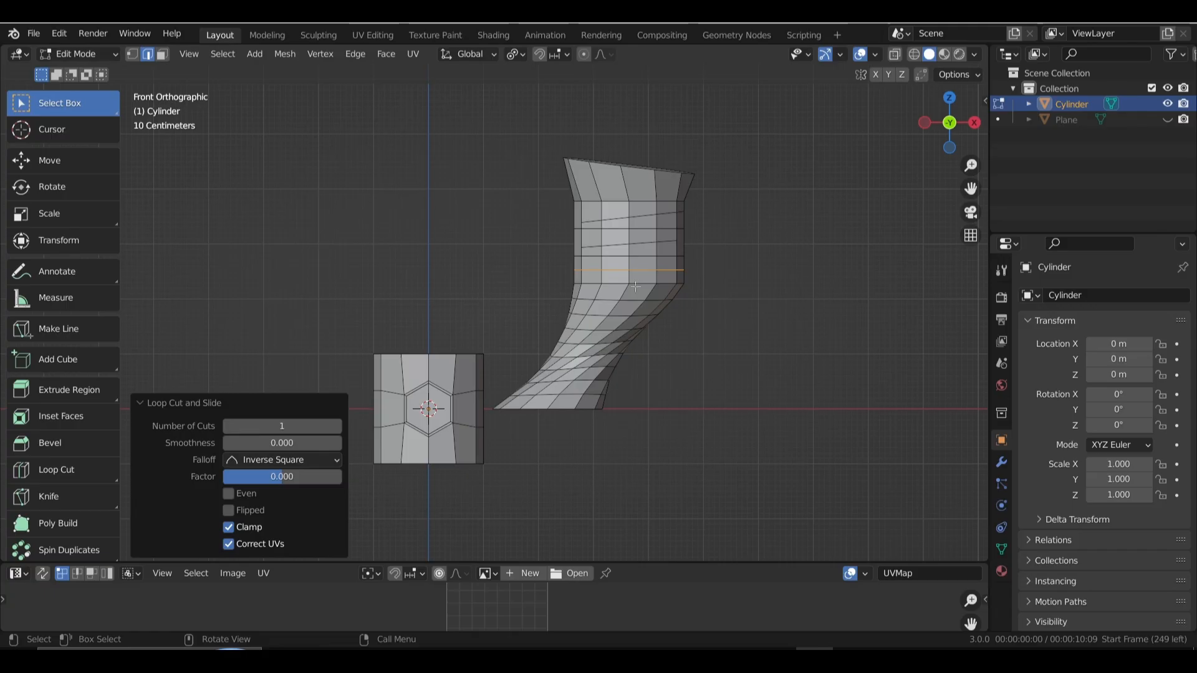
# Insert two evenly spaced loop cuts around the twisted cylinder's flared top section, without sliding them.
pyautogui.hotkey('ctrl', 'r')
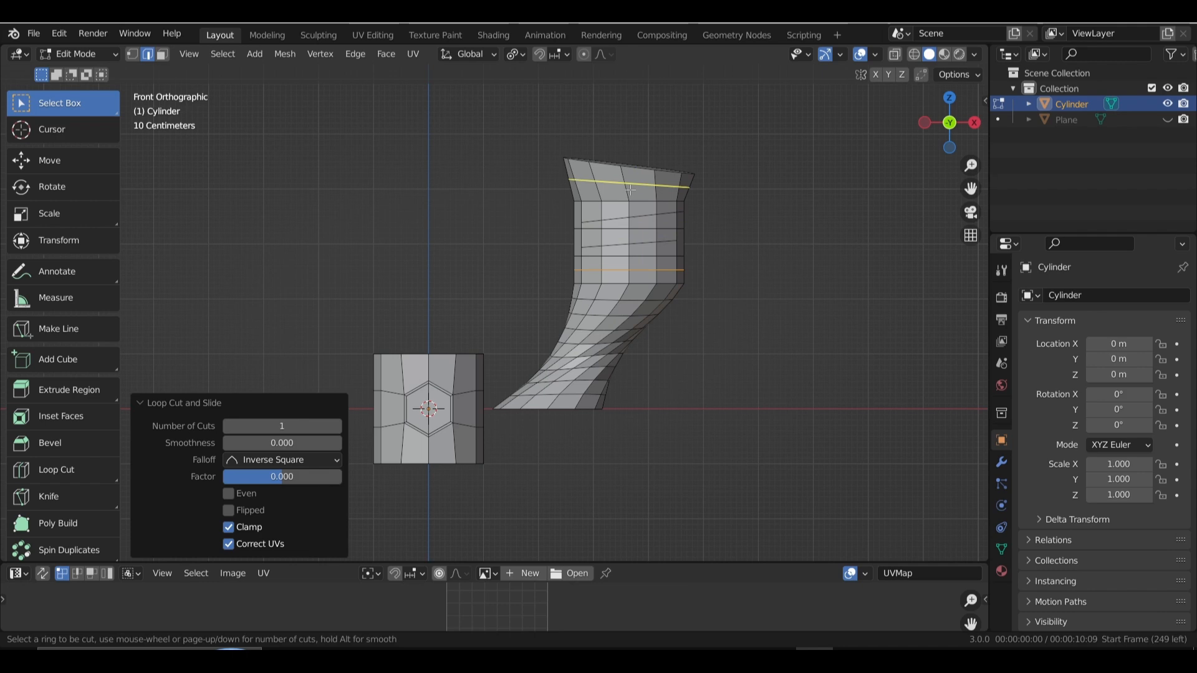
pyautogui.scroll(2, 629, 189)
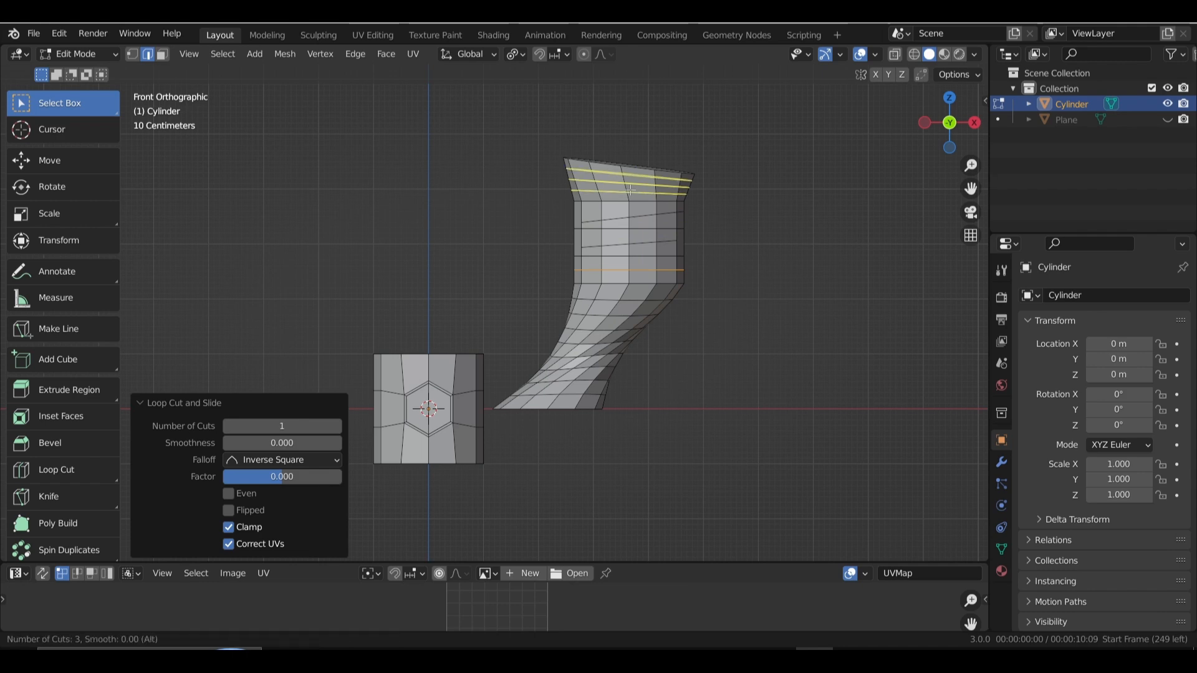
pyautogui.scroll(-1, 630, 190)
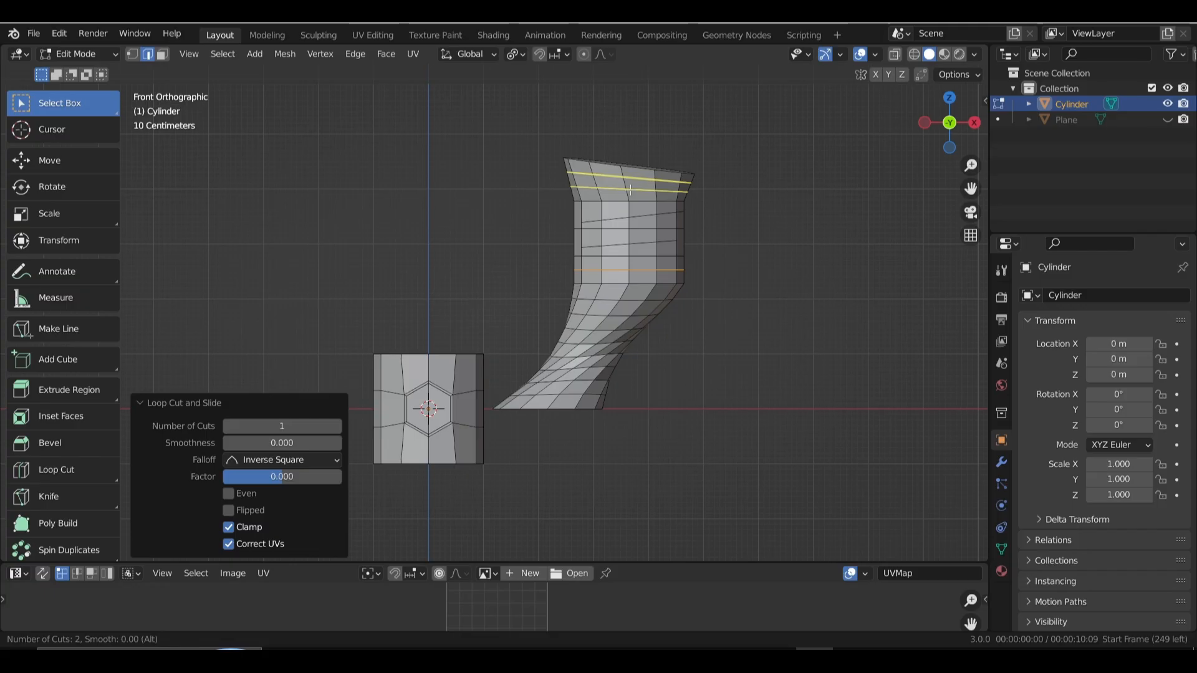
pyautogui.click(630, 189)
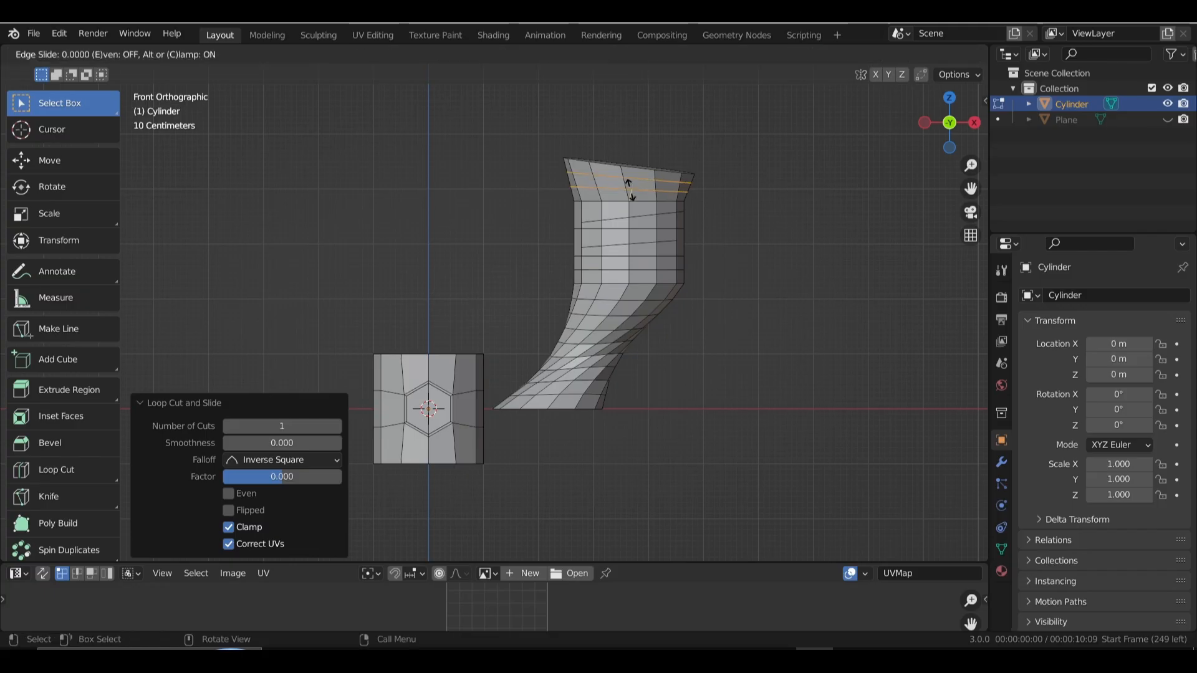
pyautogui.rightClick(629, 190)
# In face select mode, pick the front face at the flared rim's highest corner and try extruding it about 2.57 m along its normal.
pyautogui.keyDown('shift'); pyautogui.moveTo(613, 215); pyautogui.dragTo(598, 217, button='middle'); pyautogui.keyUp('shift')
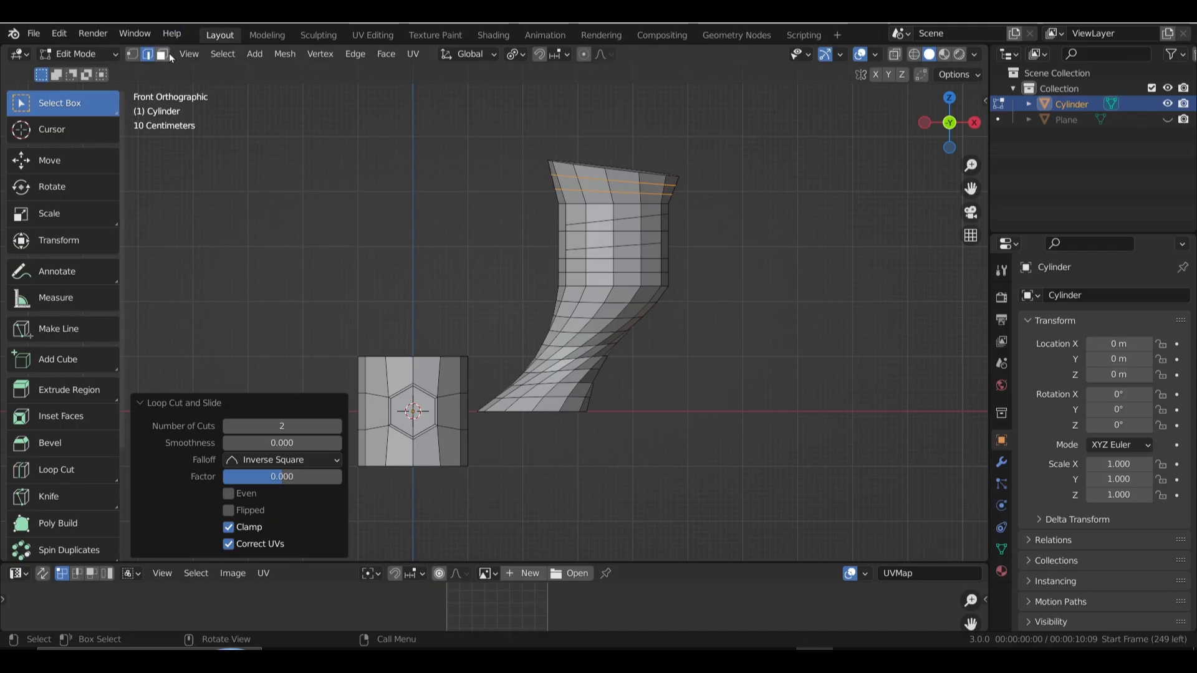
pyautogui.press('3')
pyautogui.click(565, 168)
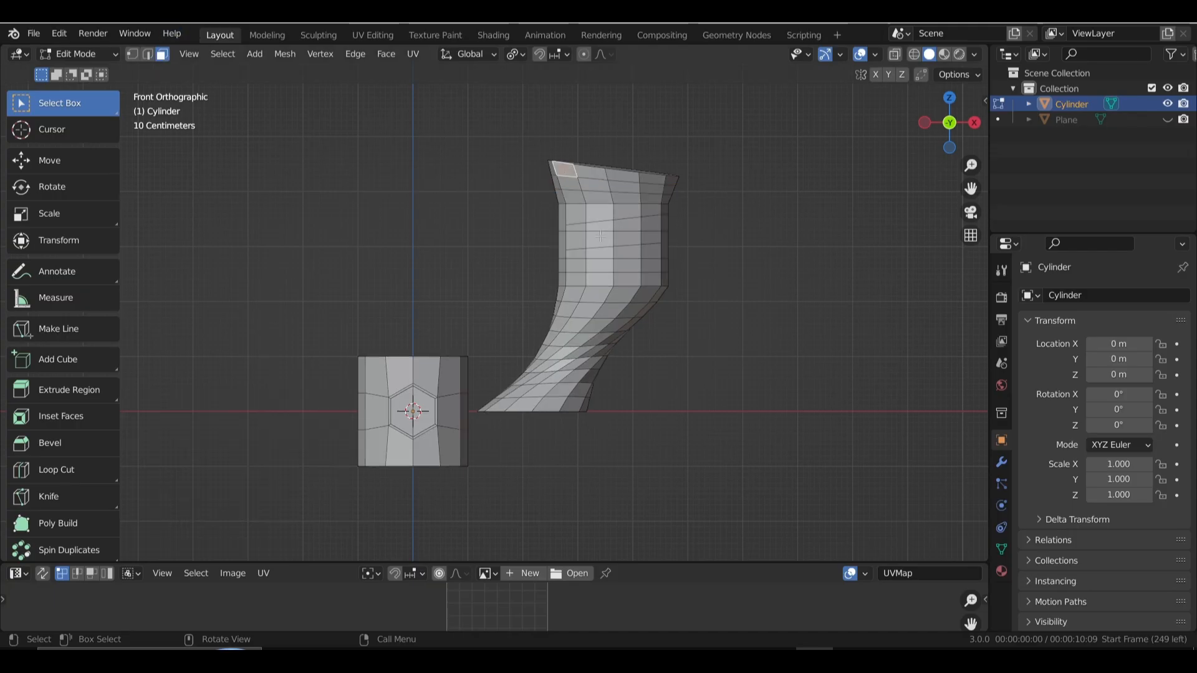
pyautogui.press('e')
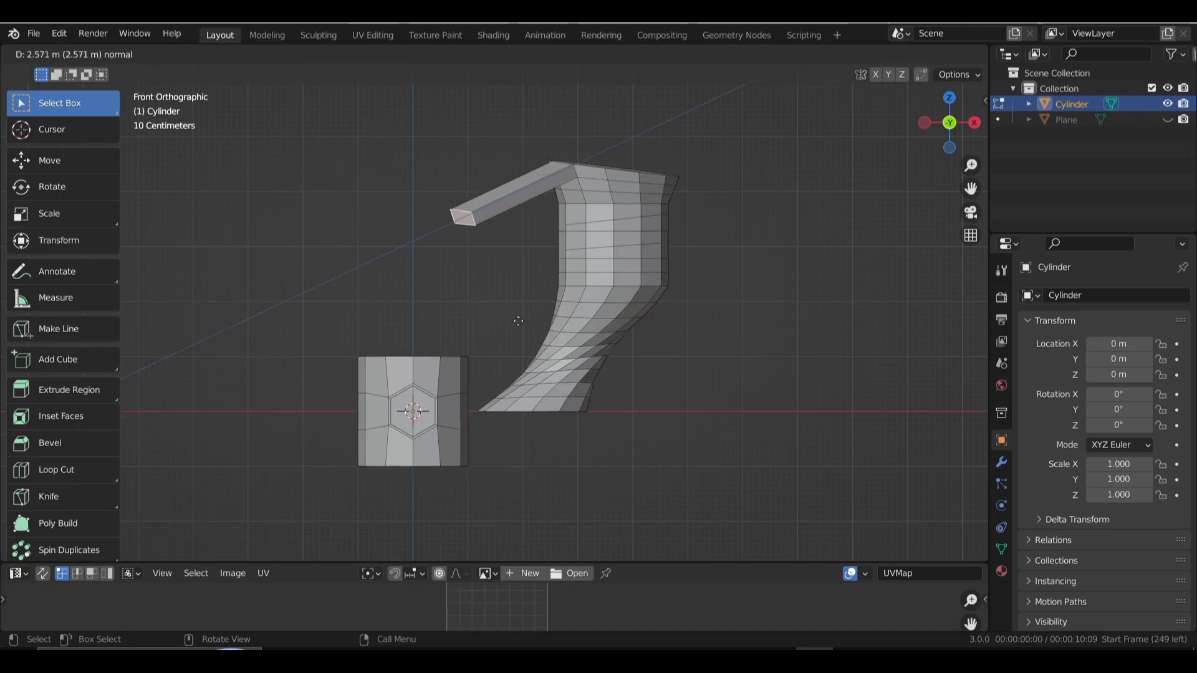
pyautogui.rightClick(518, 320)
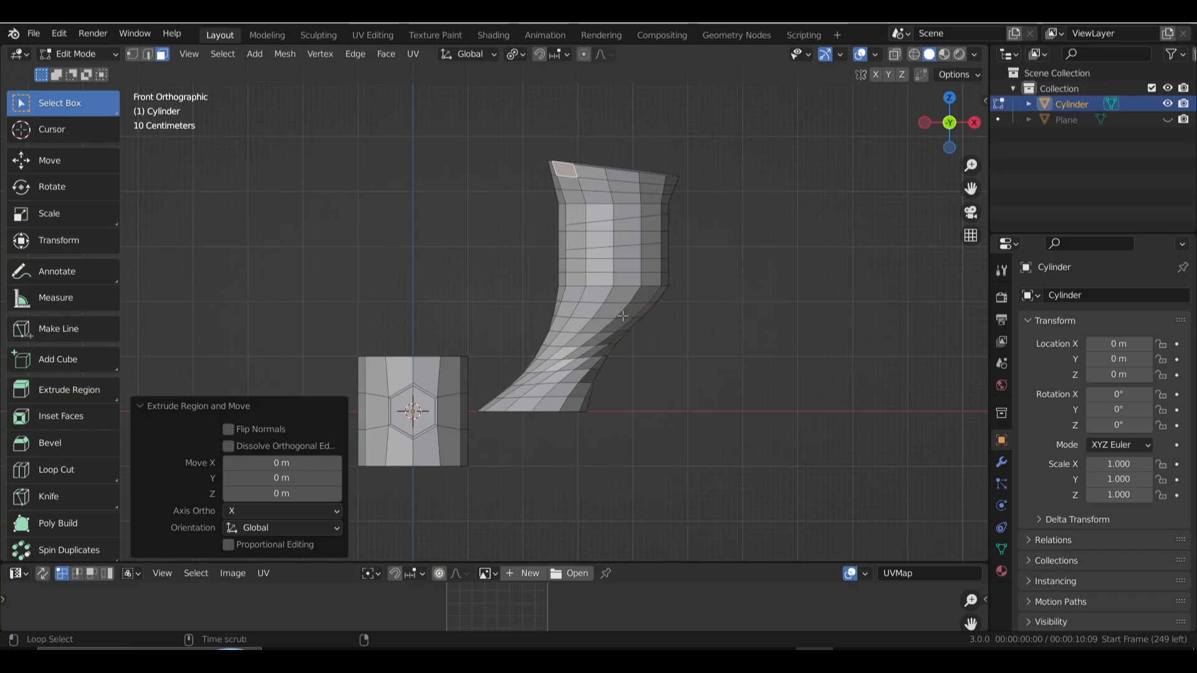
# Try Extrude Faces Along Normals on the selected rim face, then undo it.
pyautogui.hotkey('alt', 'e')
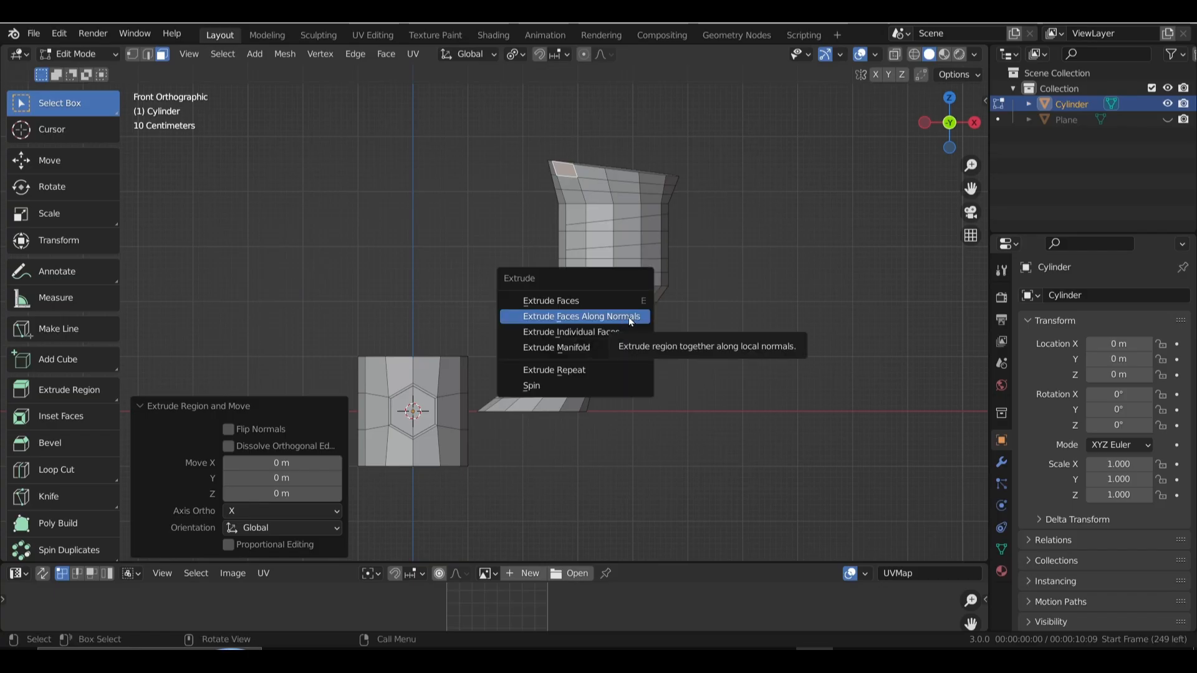
pyautogui.click(628, 317)
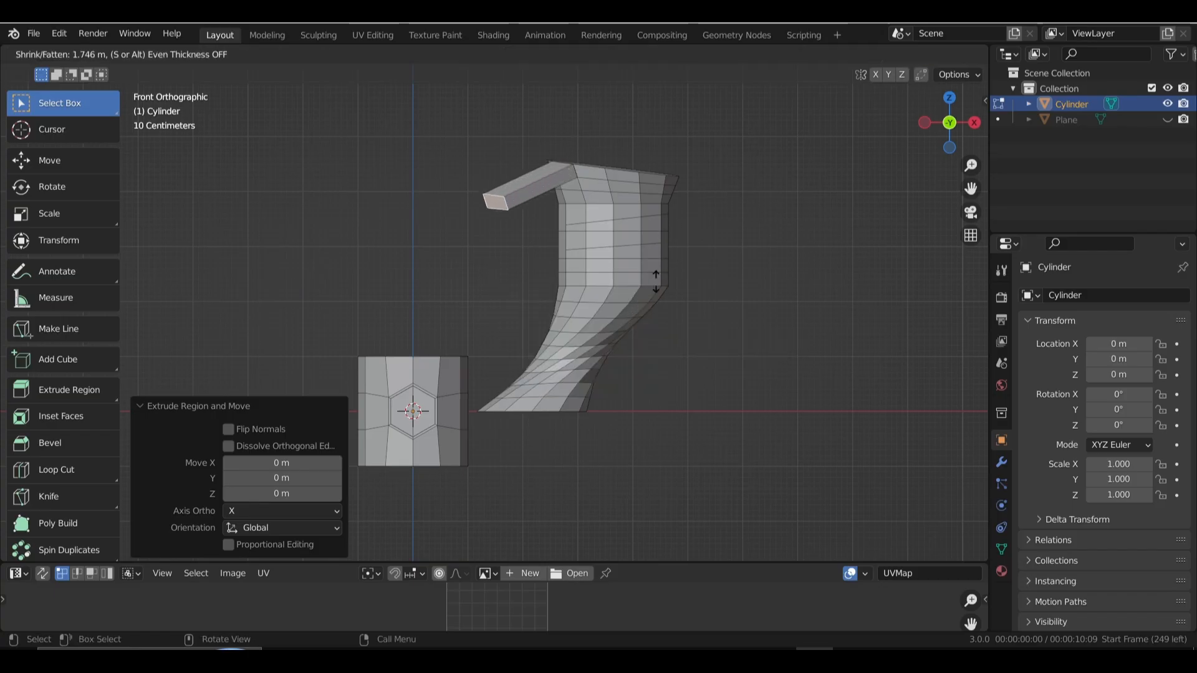
pyautogui.rightClick(627, 304)
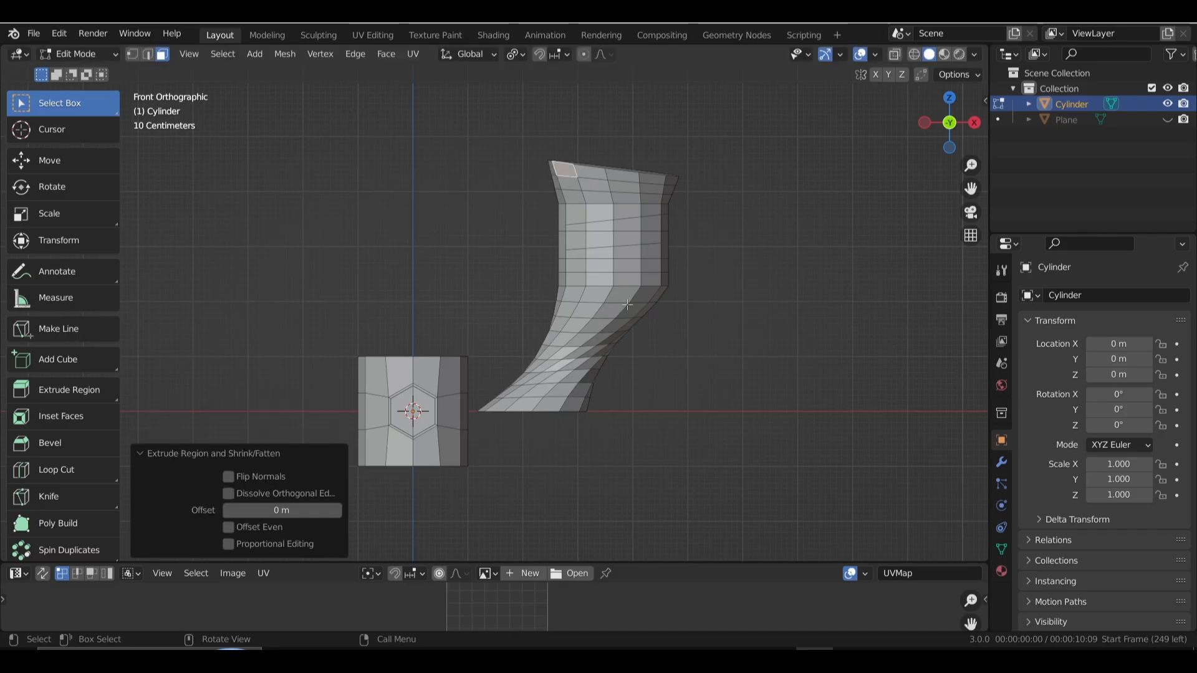
pyautogui.hotkey('ctrl', 'z')
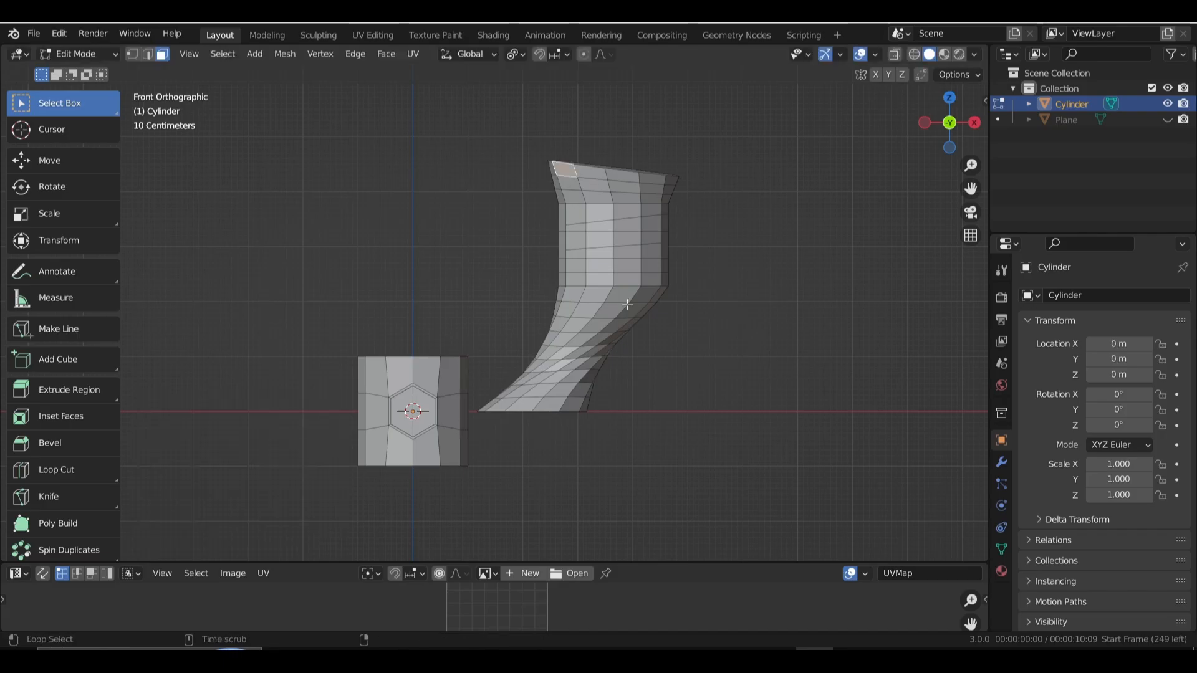
# Try Extrude Individual Faces on the same rim face and cancel the offset.
pyautogui.hotkey('alt', 'e')
pyautogui.click(626, 320)
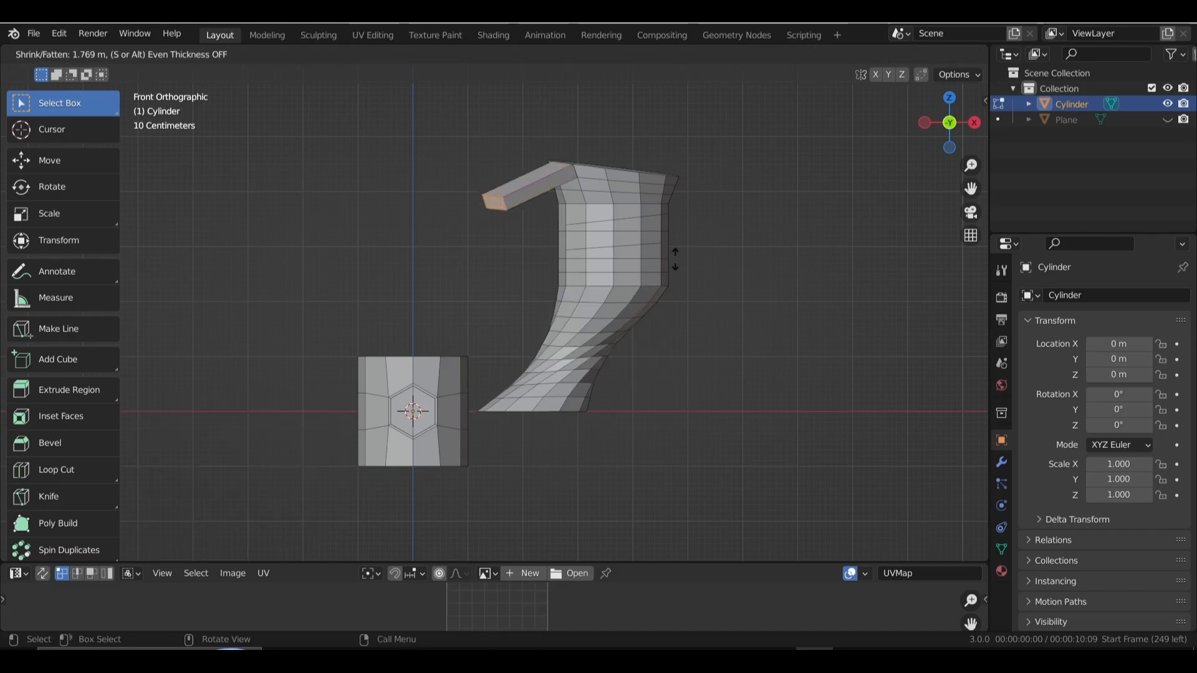
pyautogui.rightClick(622, 328)
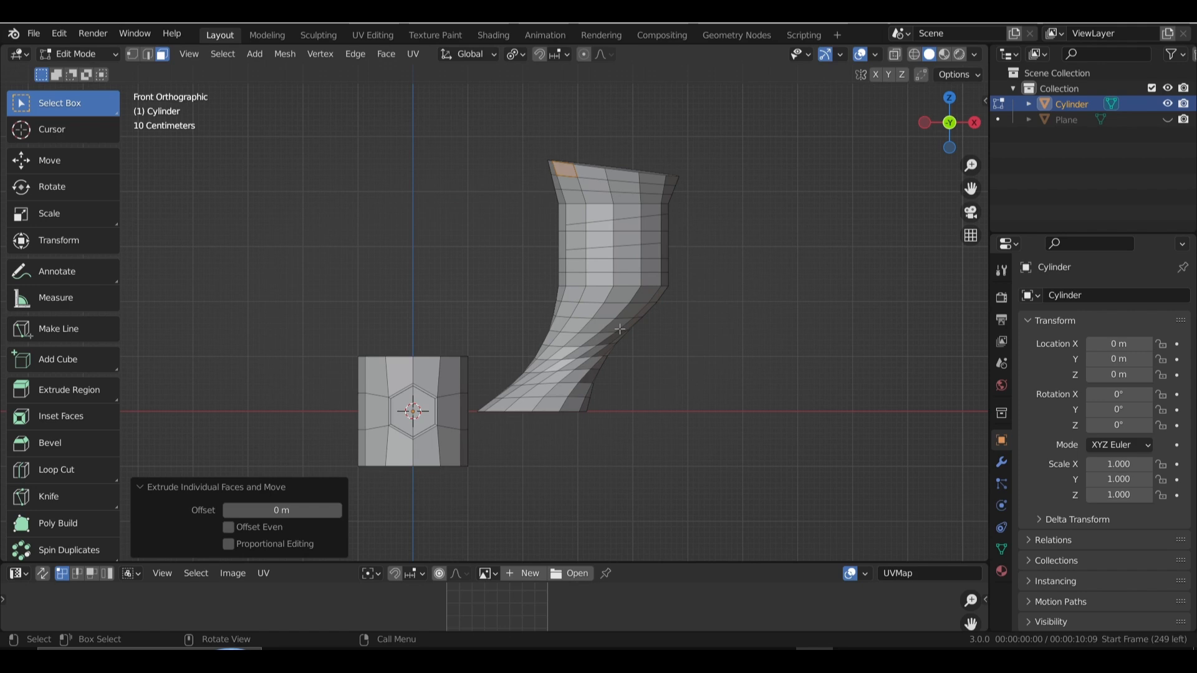
# Select the two opposite side faces in the middle of the straight section and try a regular region extrusion on them.
pyautogui.click(559, 243)
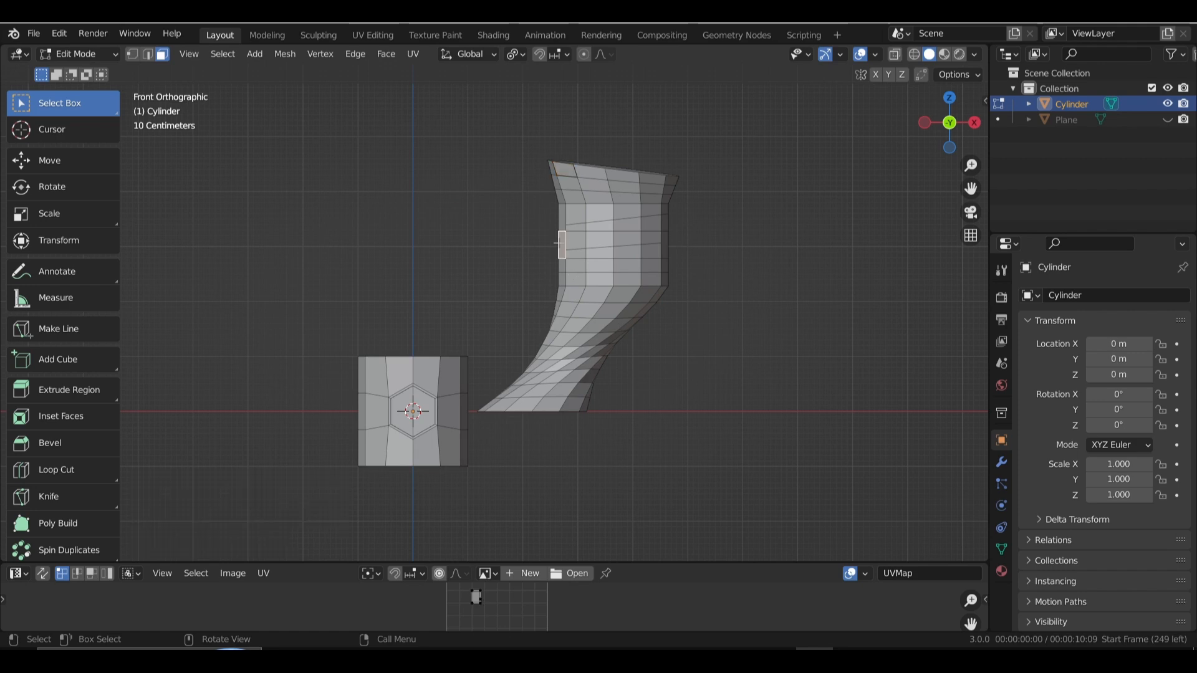
pyautogui.keyDown('shift'); pyautogui.click(664, 245); pyautogui.keyUp('shift')
pyautogui.press('e')
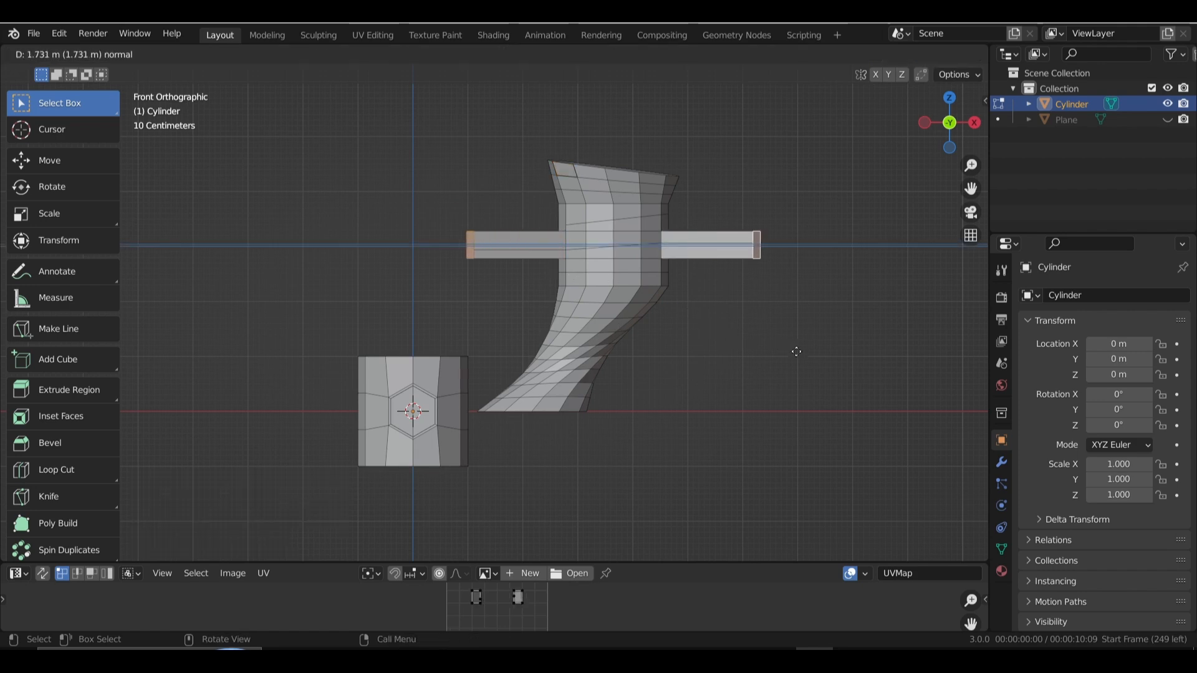
pyautogui.rightClick(745, 327)
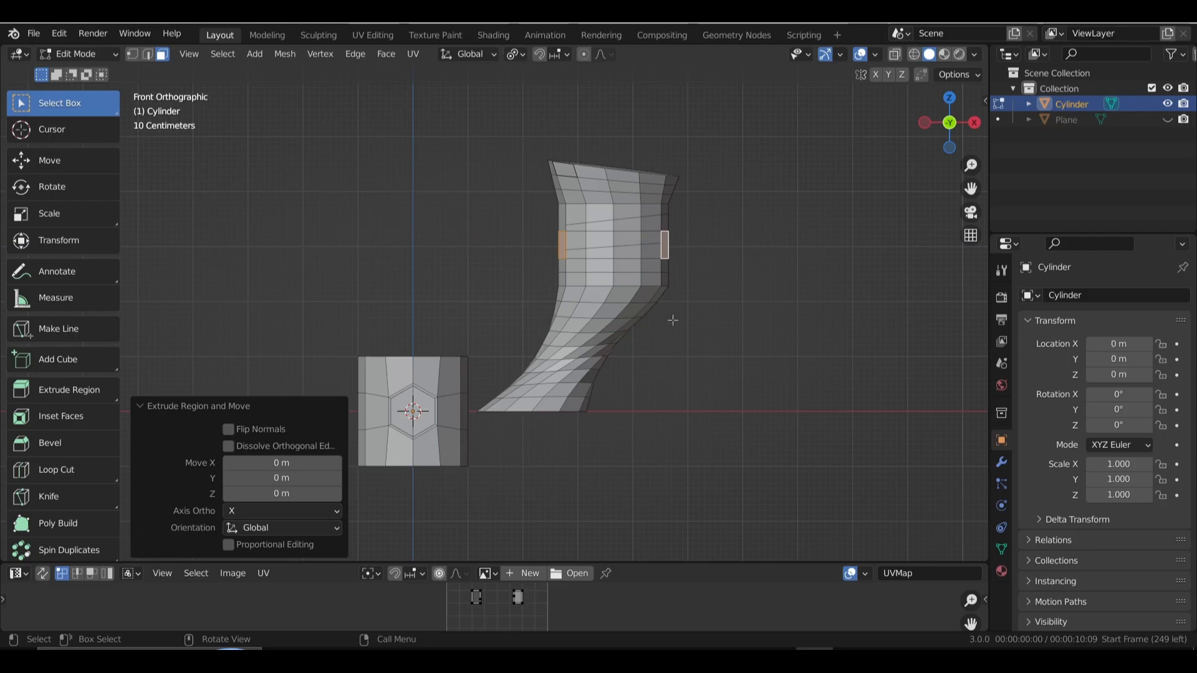
# Extrude the two opposite side faces outward with Extrude Individual Faces by about 2.15 m.
pyautogui.hotkey('alt', 'e')
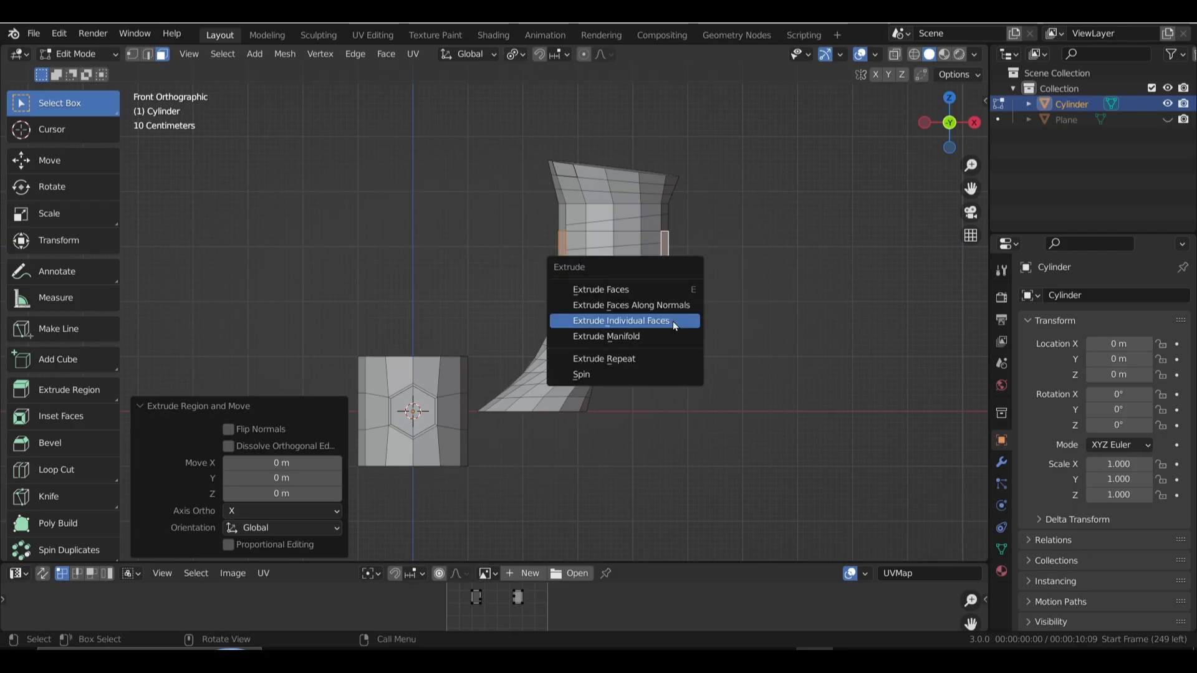
pyautogui.click(672, 321)
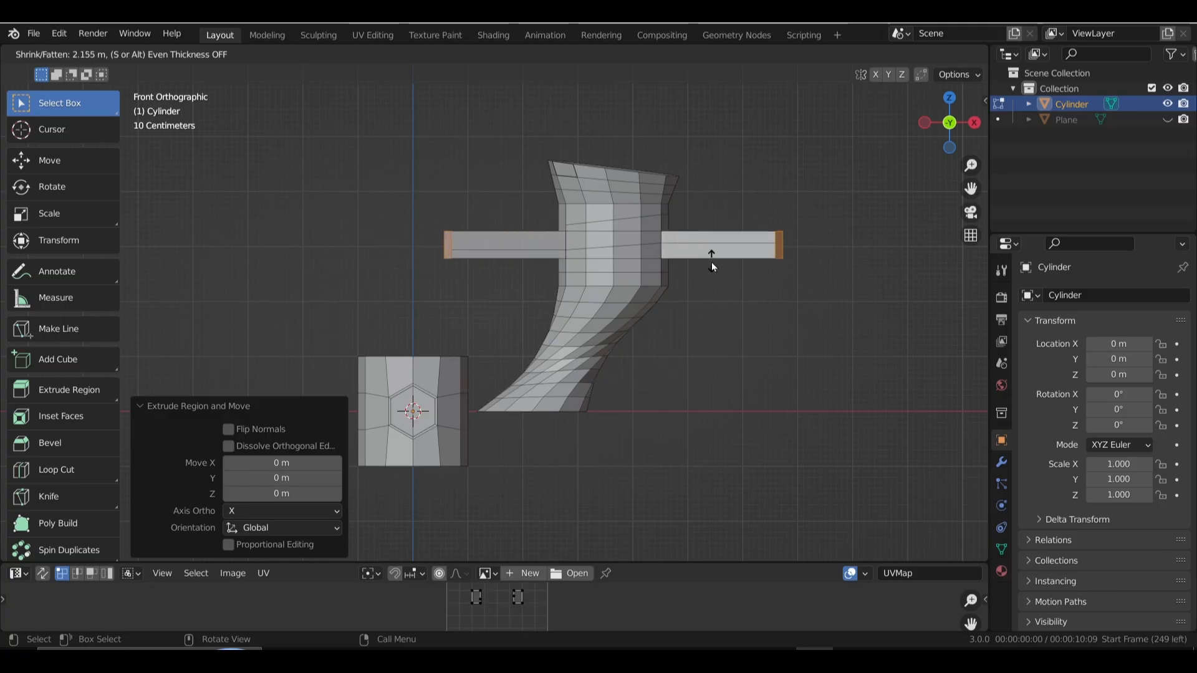
pyautogui.click(712, 262)
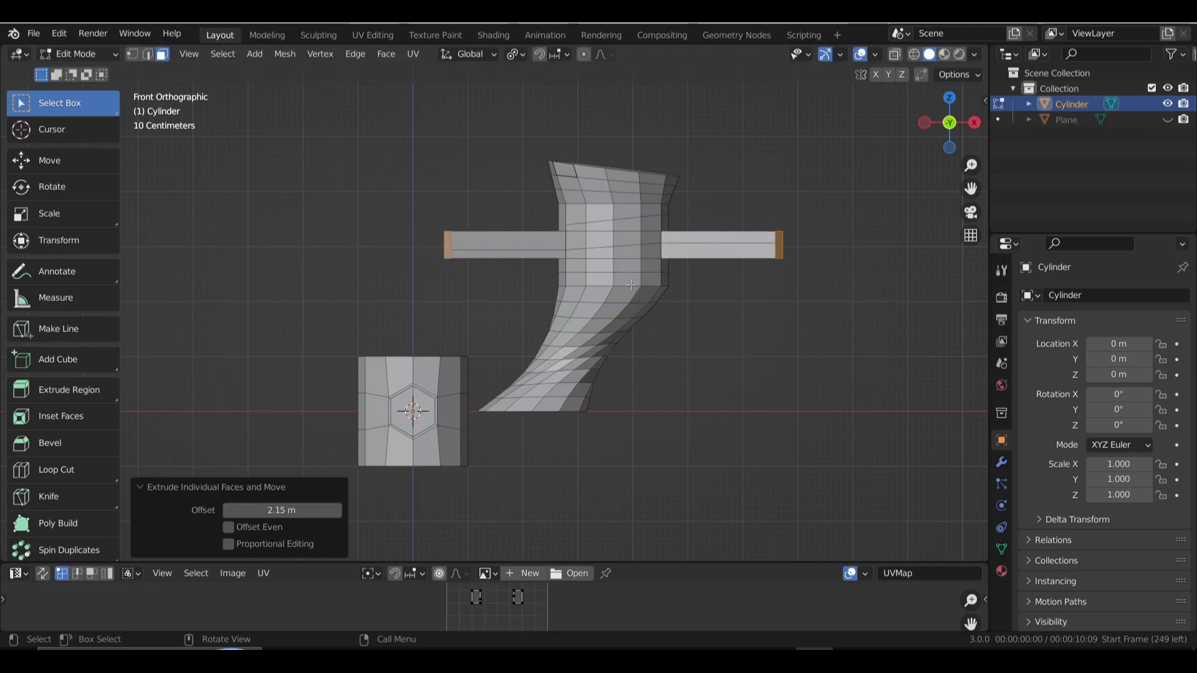
# In vertex select mode, duplicate the two adjacent vertices at the flared rim's highest corner and place the copied edge above the cylinder.
pyautogui.click(132, 54)
pyautogui.click(551, 162)
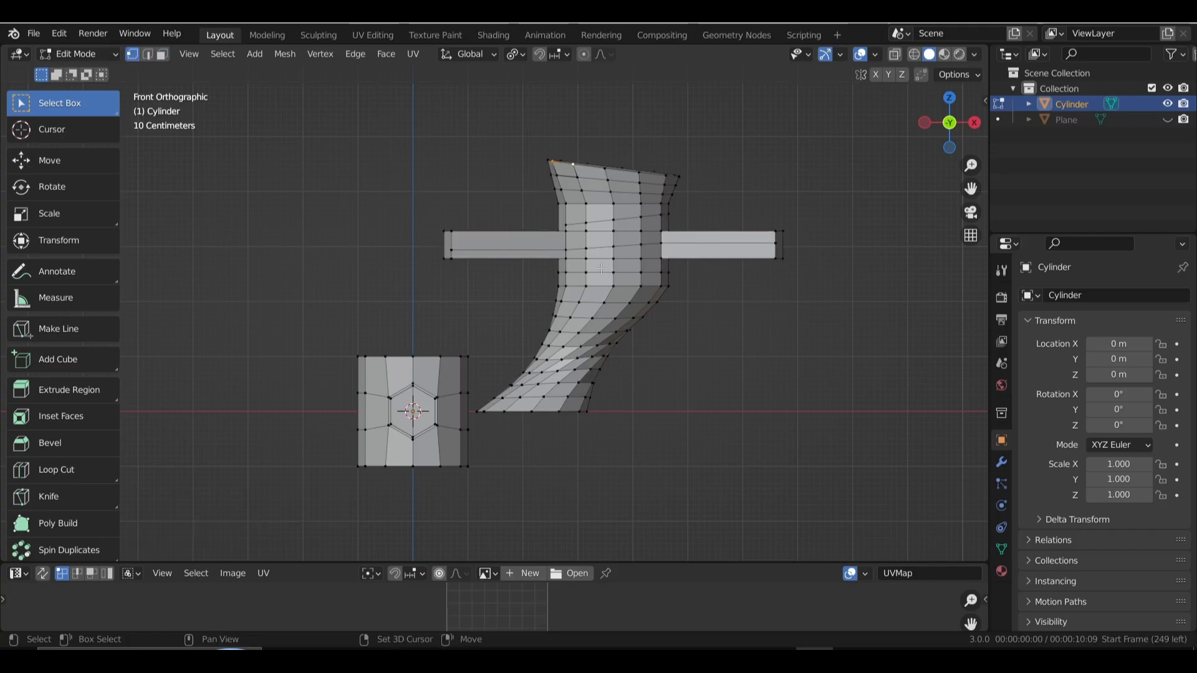
pyautogui.press('g')
pyautogui.click(675, 220)
# Try ripping the copied edge, then delete its vertex on the positive X end.
pyautogui.click(615, 119)
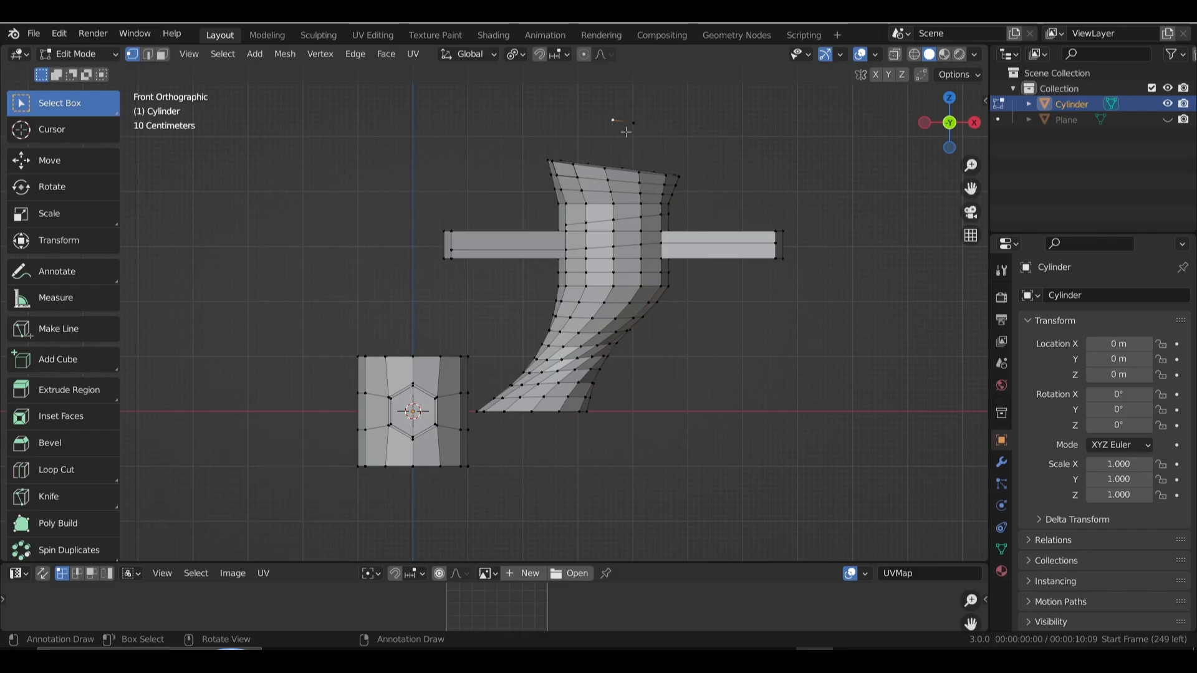
pyautogui.press('v')
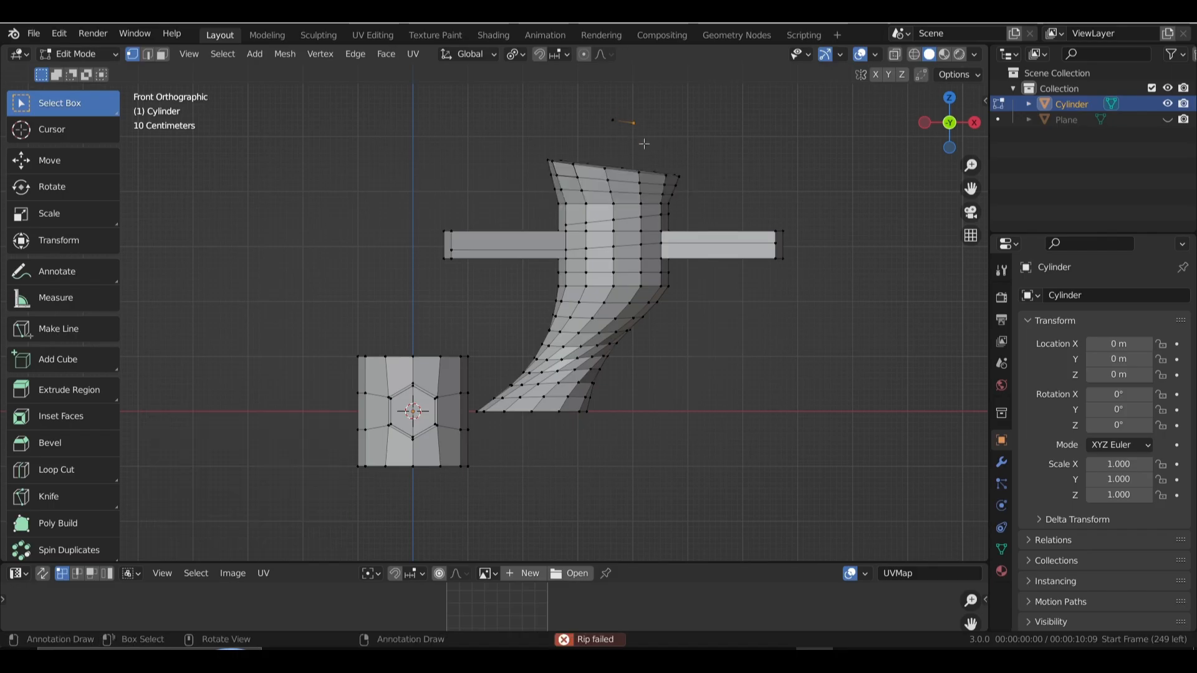
pyautogui.press('x')
# Duplicate the remaining loose vertex about 1.08 m along X and select both vertices above the cylinder.
pyautogui.click(592, 77)
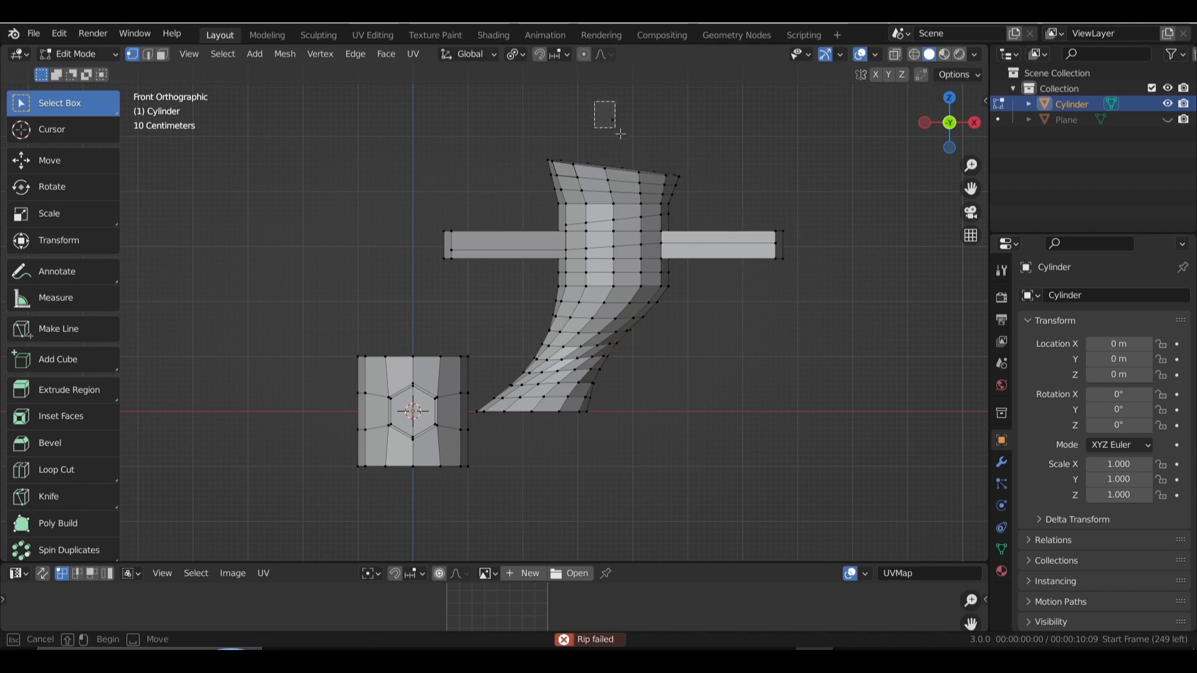
pyautogui.hotkey('shift', 'd')
pyautogui.press('x')
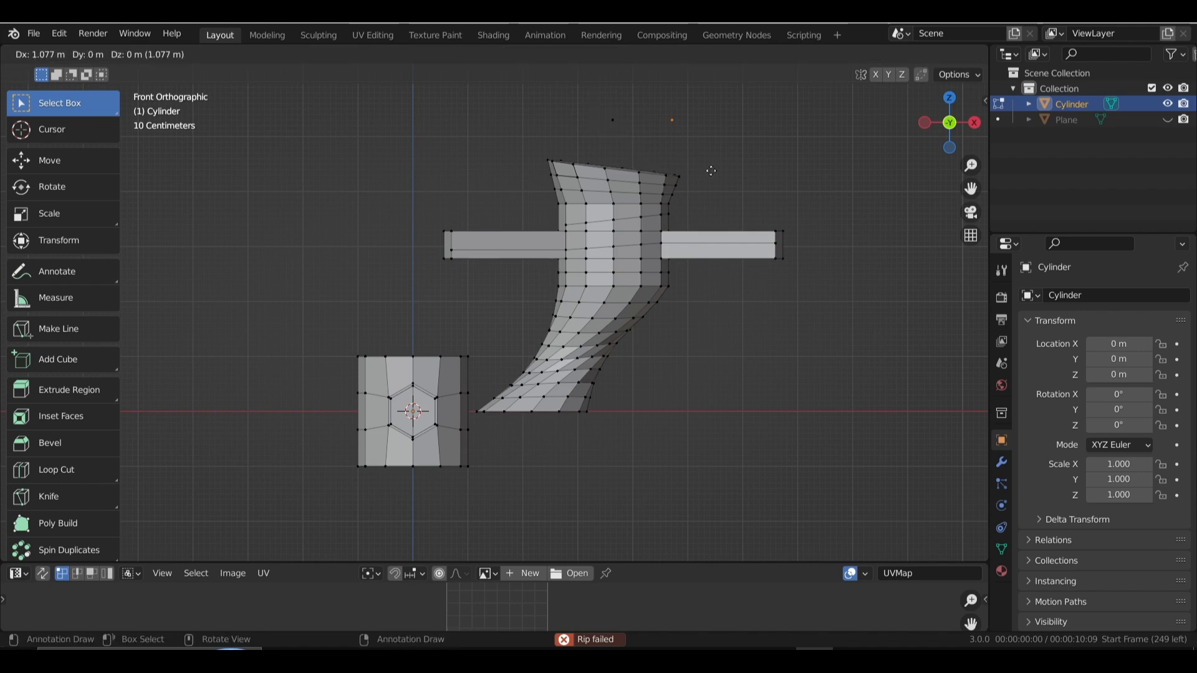
pyautogui.click(710, 170)
pyautogui.moveTo(578, 95); pyautogui.dragTo(718, 140)
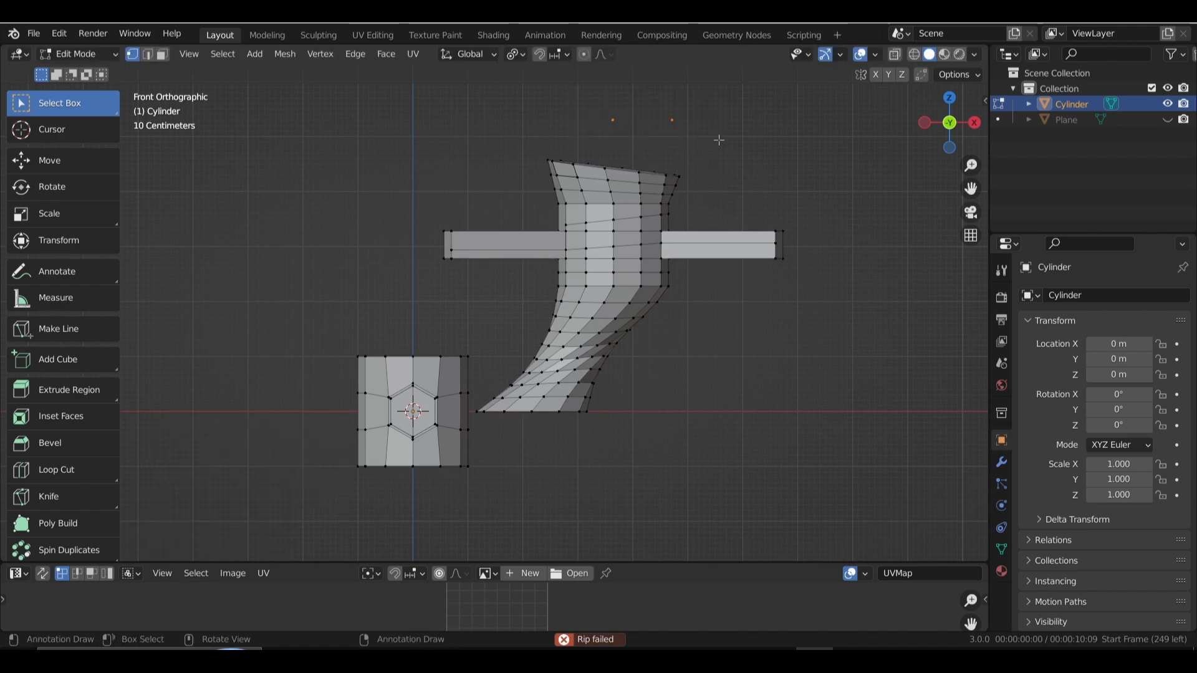
# Connect the two selected loose vertices above the tall cylinder with an edge.
pyautogui.press('f')
# In face select mode, delete the short cylinder's top face with Only Faces, keeping its rim edges.
pyautogui.moveTo(510, 305); pyautogui.dragTo(471, 342, button='middle')
pyautogui.scroll(2, 471, 341)
pyautogui.scroll(2, 470, 341)
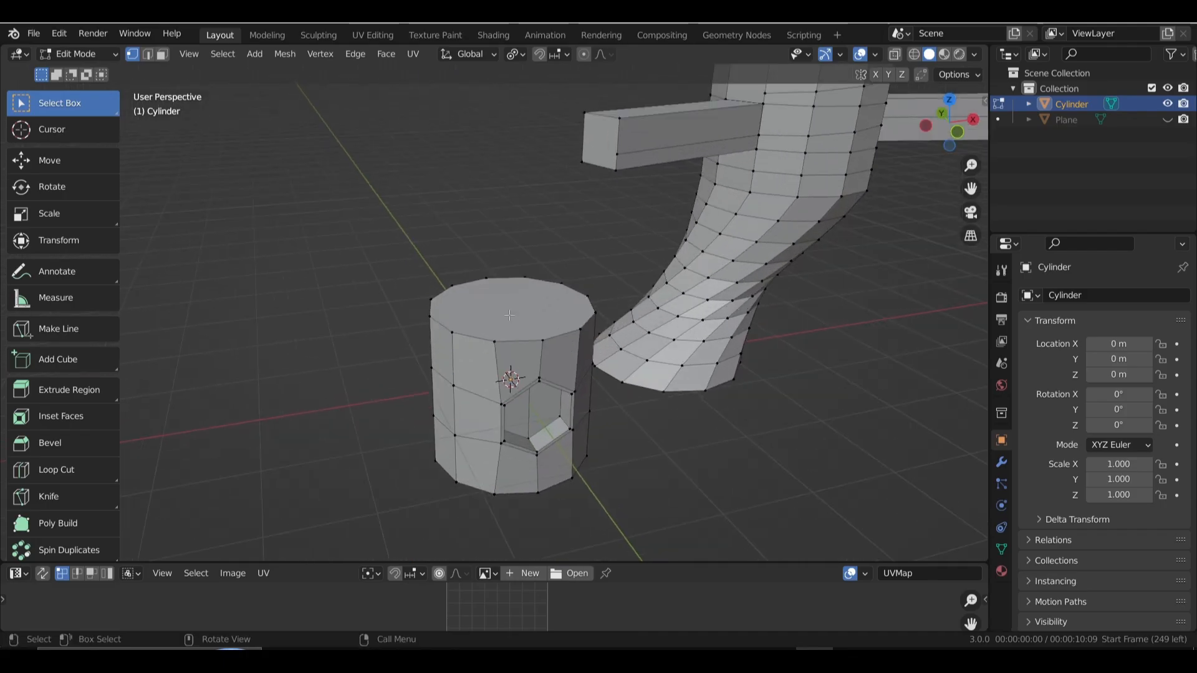
pyautogui.click(164, 55)
pyautogui.click(525, 303)
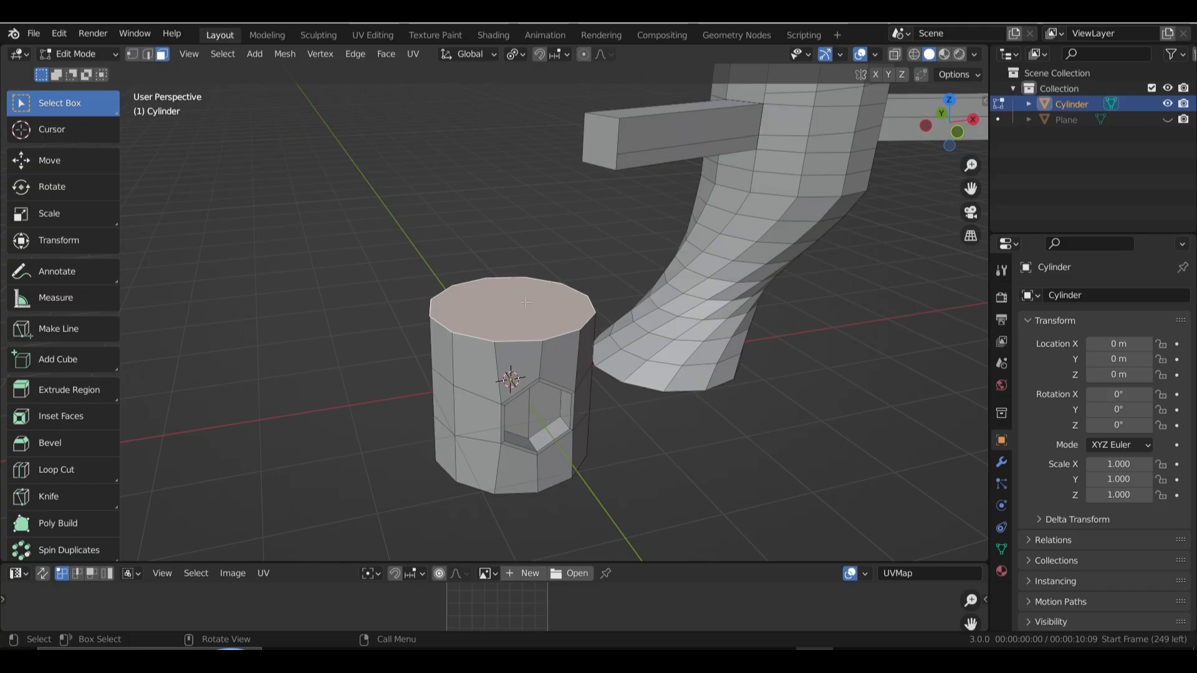
pyautogui.press('x')
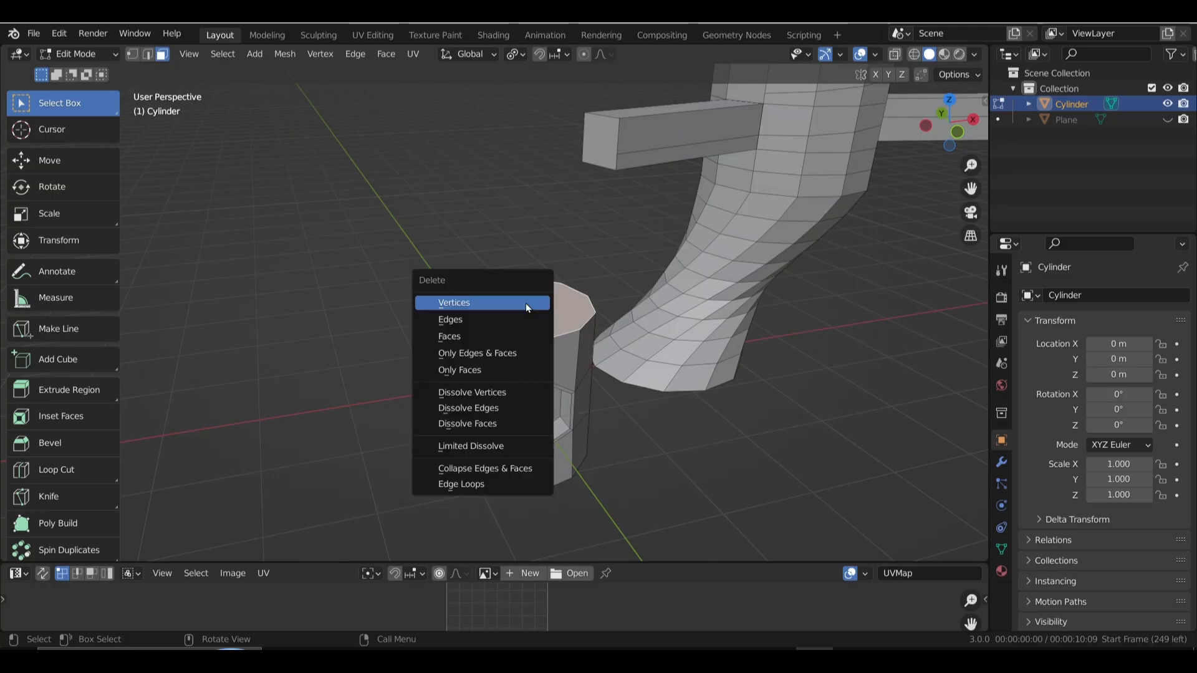
pyautogui.click(471, 372)
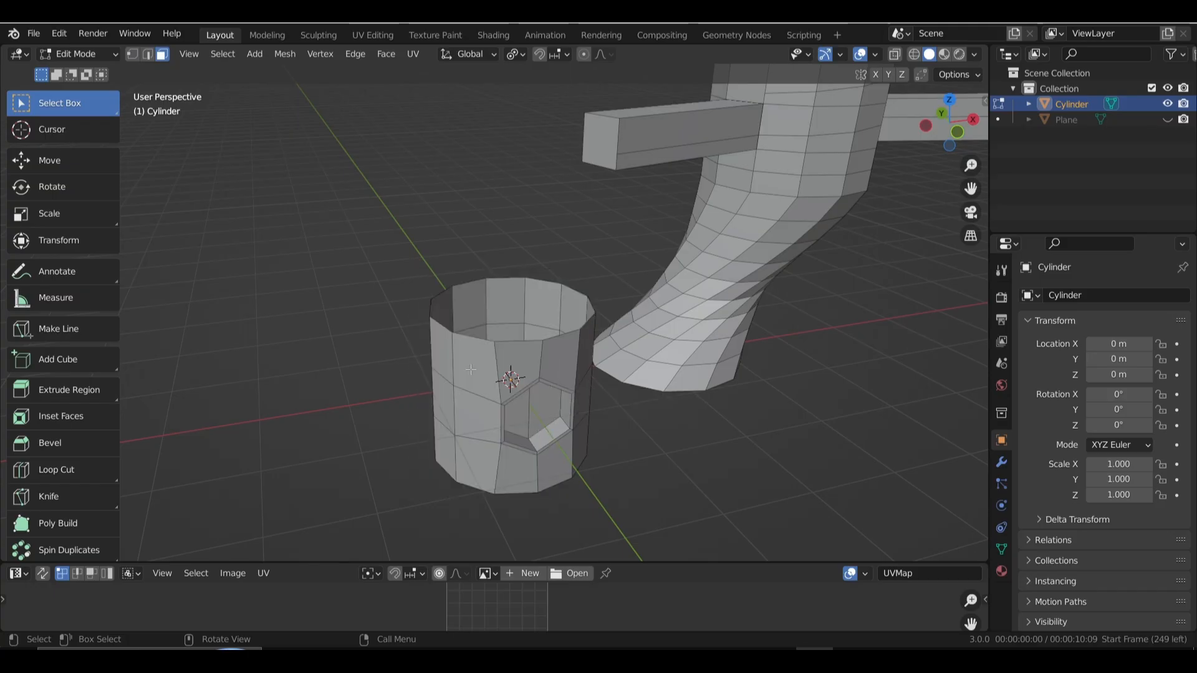
# In edge select mode, select the short cylinder's open top edge loop, try filling it with a single face and undo the fill.
pyautogui.click(146, 58)
pyautogui.keyDown('alt'); pyautogui.click(480, 336); pyautogui.keyUp('alt')
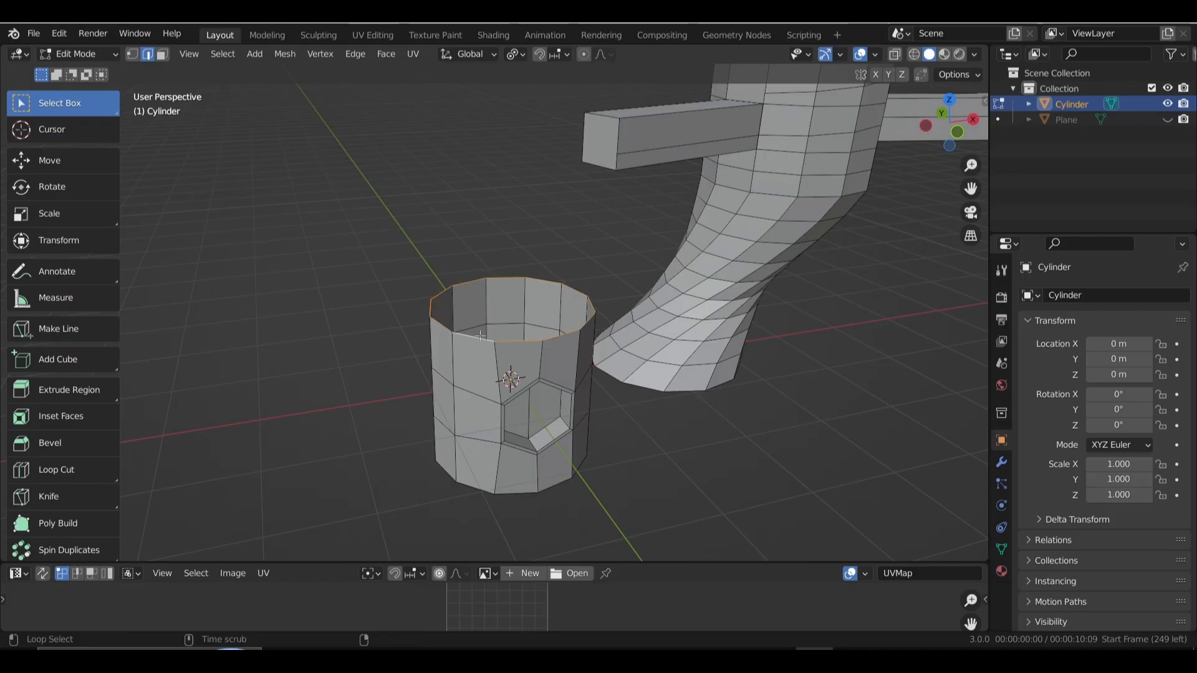
pyautogui.press('f')
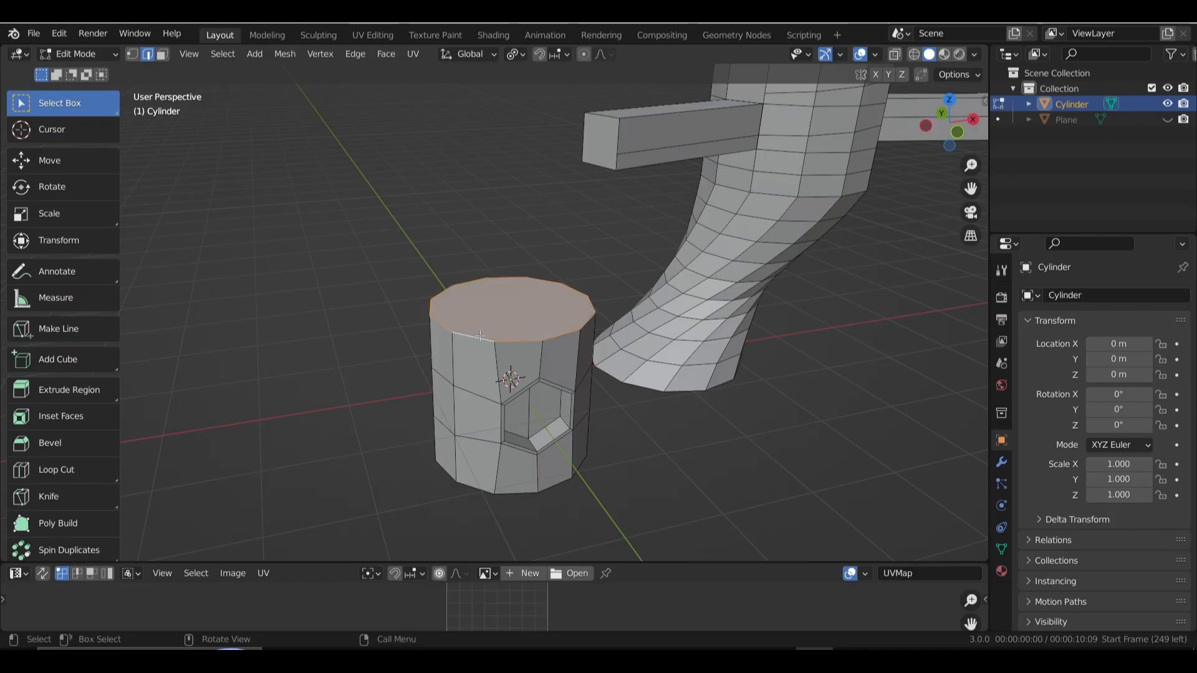
pyautogui.hotkey('ctrl', 'z')
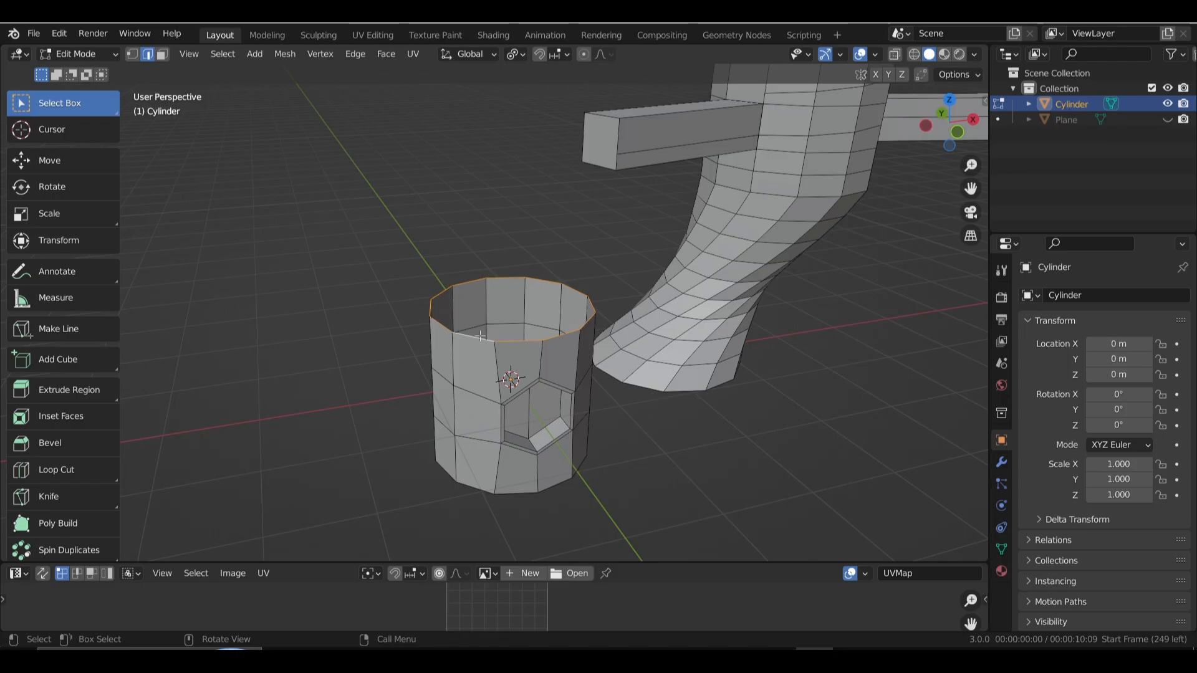
# Close the short cylinder's open top rim with Grid Fill using a span of 3.
pyautogui.keyDown('shift'); pyautogui.moveTo(480, 336); pyautogui.dragTo(461, 330, button='middle'); pyautogui.keyUp('shift')
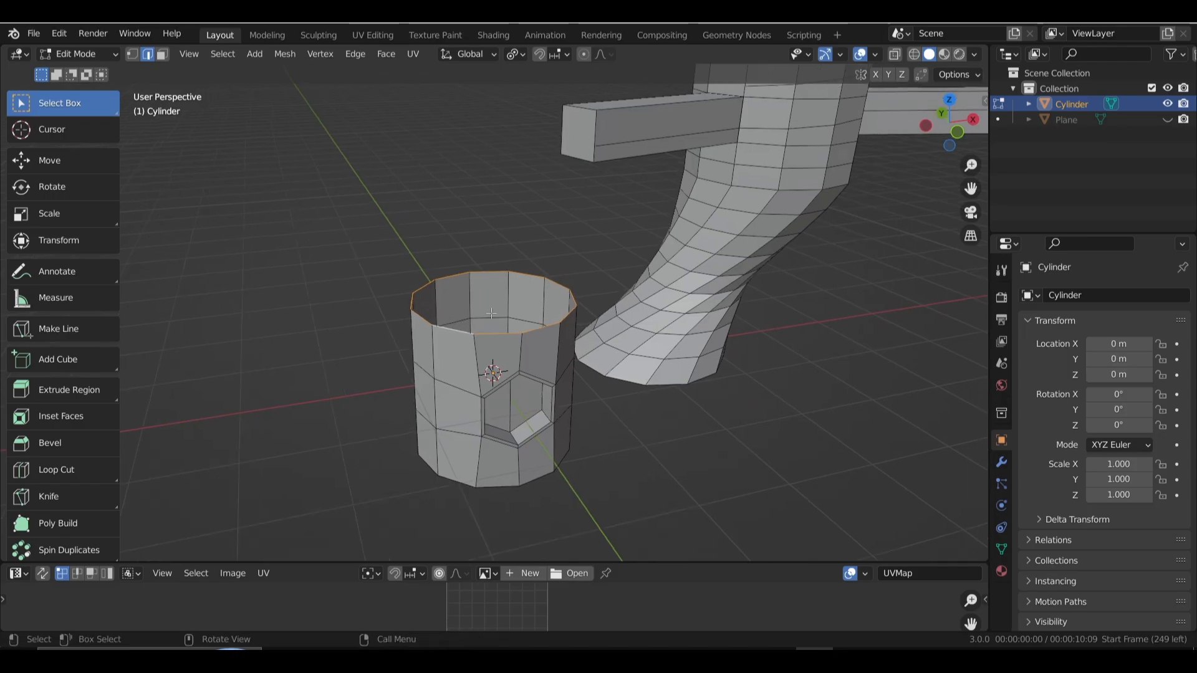
pyautogui.hotkey('ctrl', 'f')
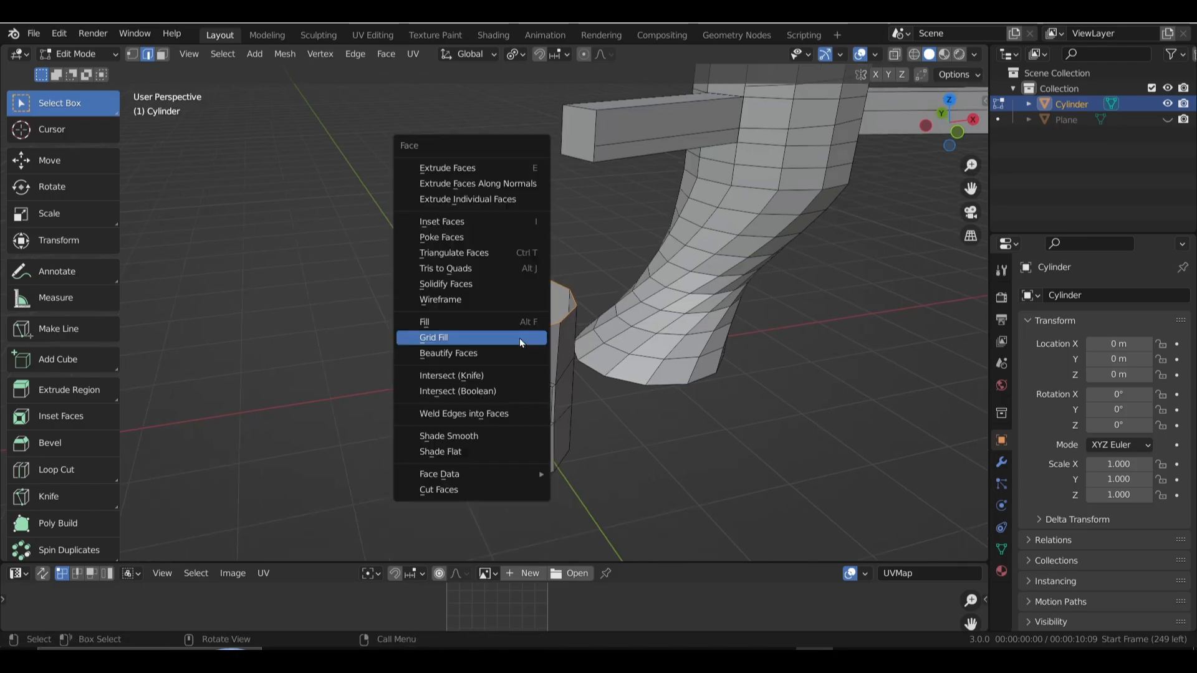
pyautogui.click(514, 338)
# In vertex select mode, rip the top rim's front-centre vertex about 0.14 m down, and rip that vertex again by about 0.06 m toward negative X.
pyautogui.moveTo(514, 338); pyautogui.dragTo(517, 294, button='middle')
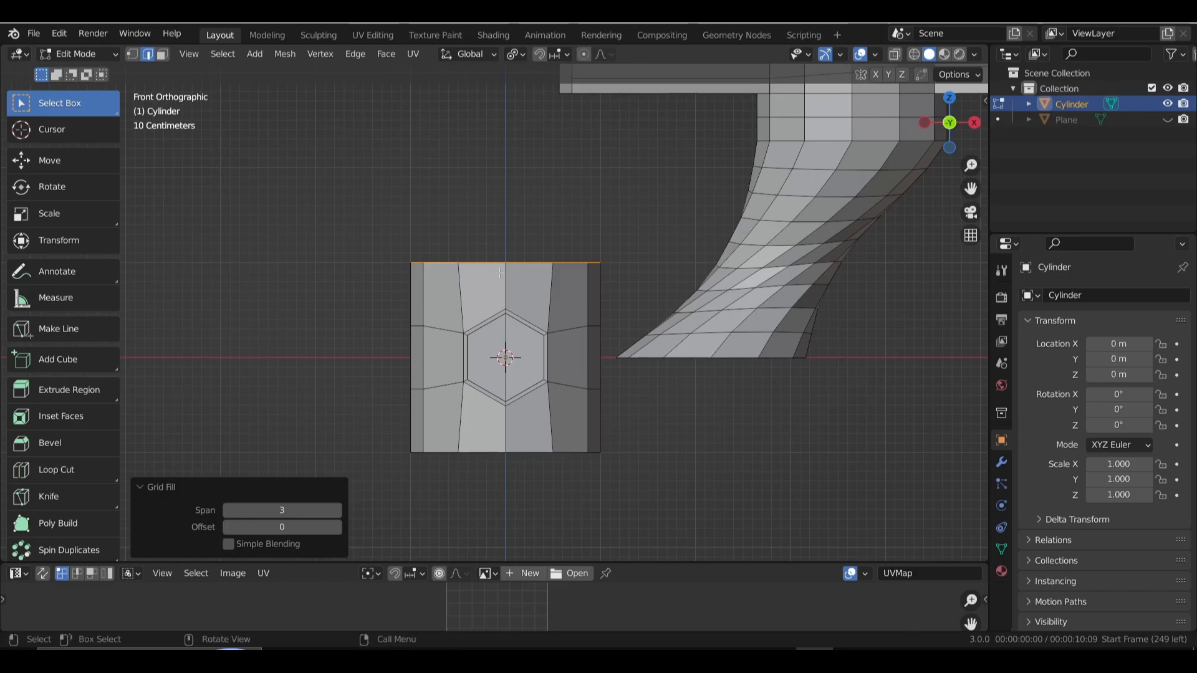
pyautogui.click(133, 55)
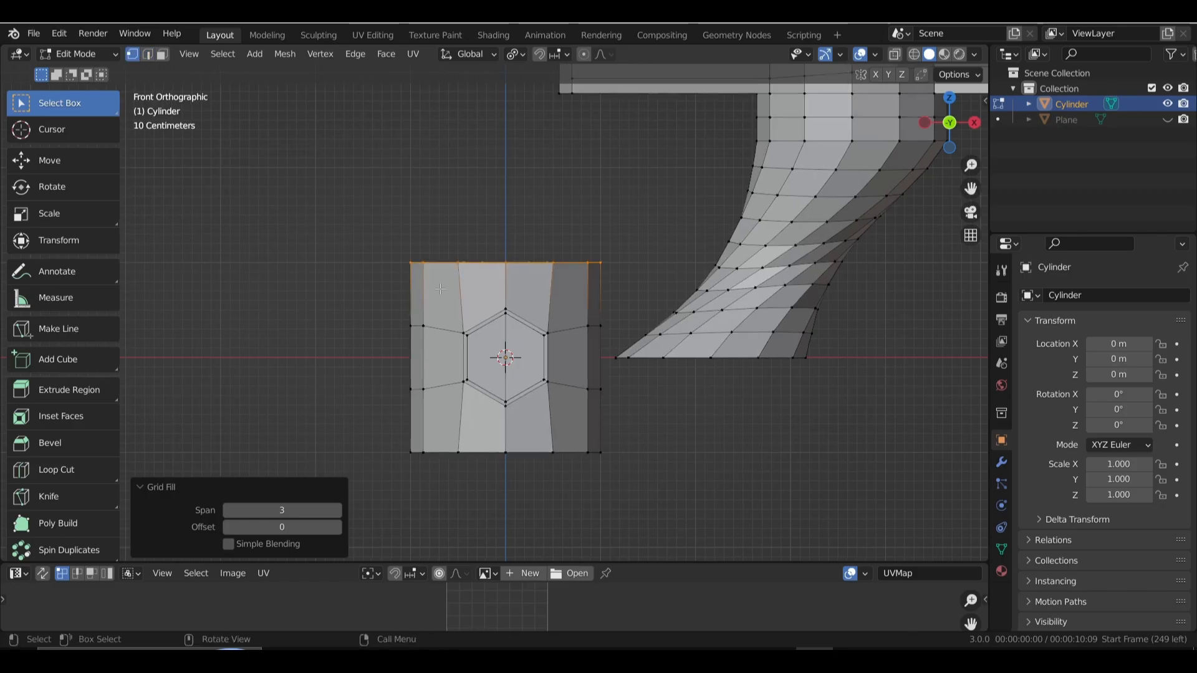
pyautogui.click(497, 265)
pyautogui.moveTo(497, 264); pyautogui.dragTo(502, 323, button='middle')
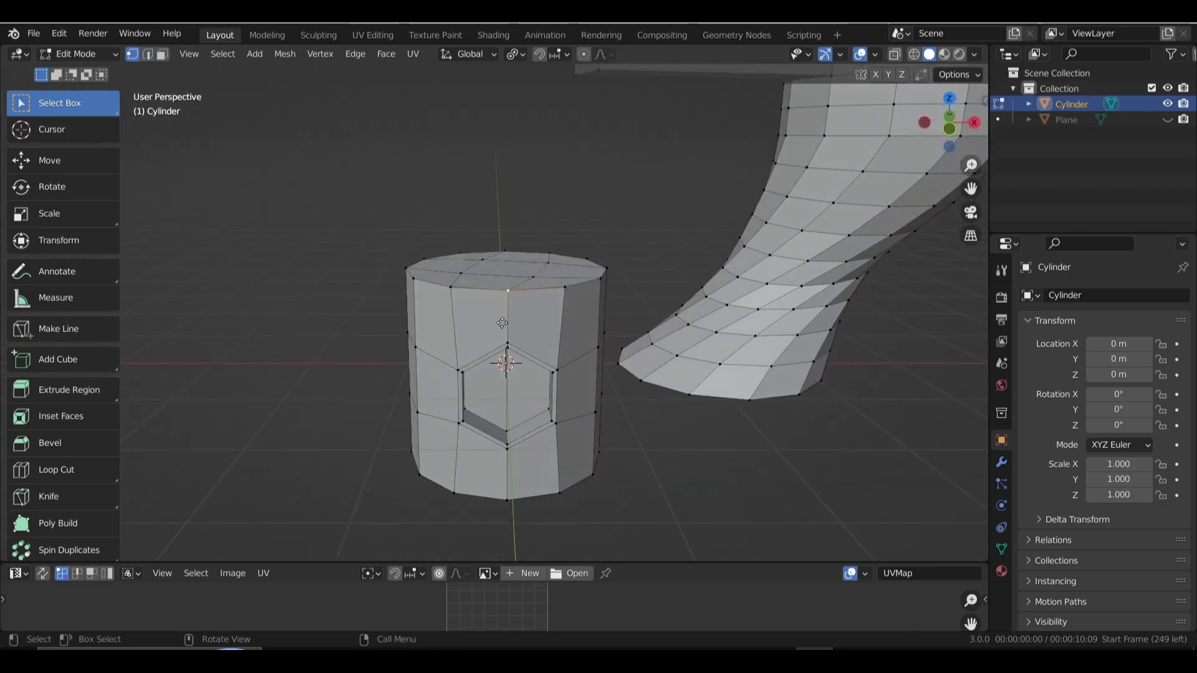
pyautogui.press('v')
pyautogui.click(495, 336)
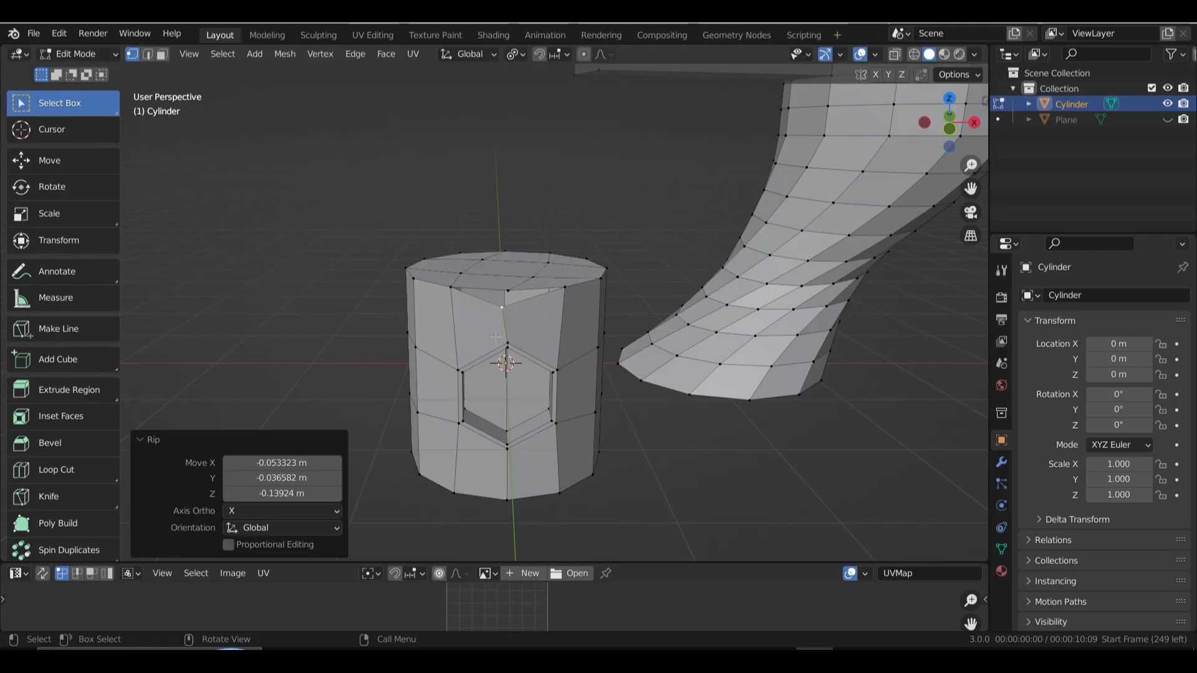
pyautogui.press('g')
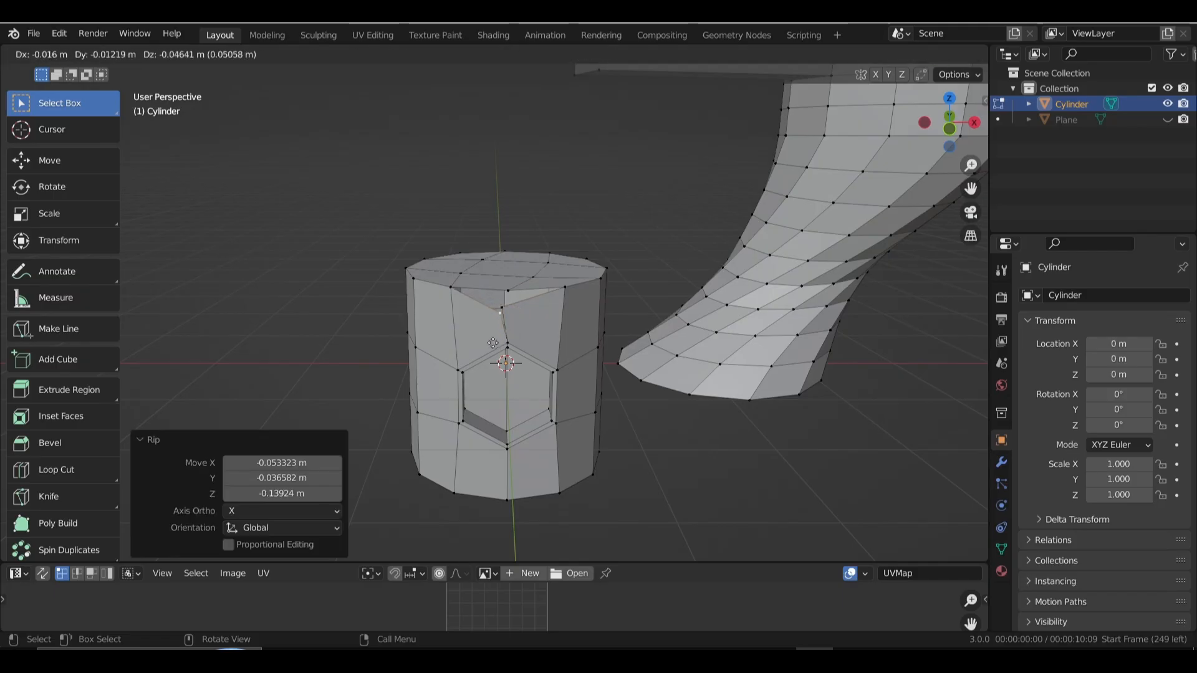
pyautogui.click(493, 343)
# Merge the two ripped vertices below the top rim's front edge At Center.
pyautogui.scroll(3, 498, 311)
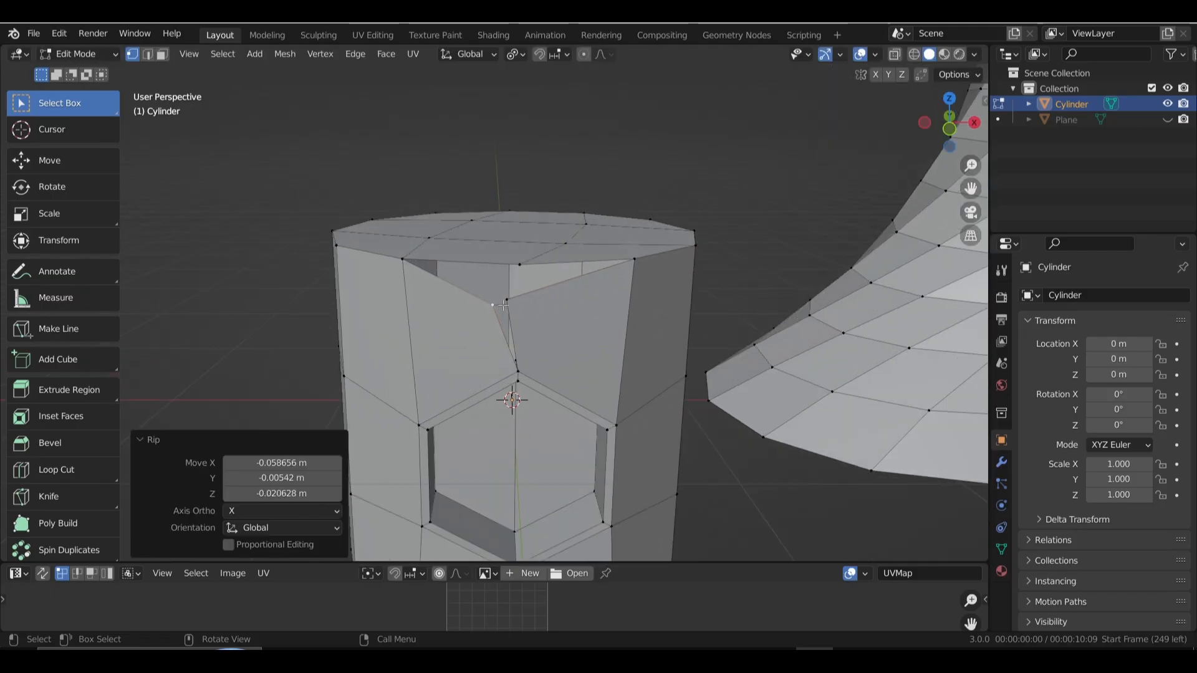
pyautogui.click(505, 301)
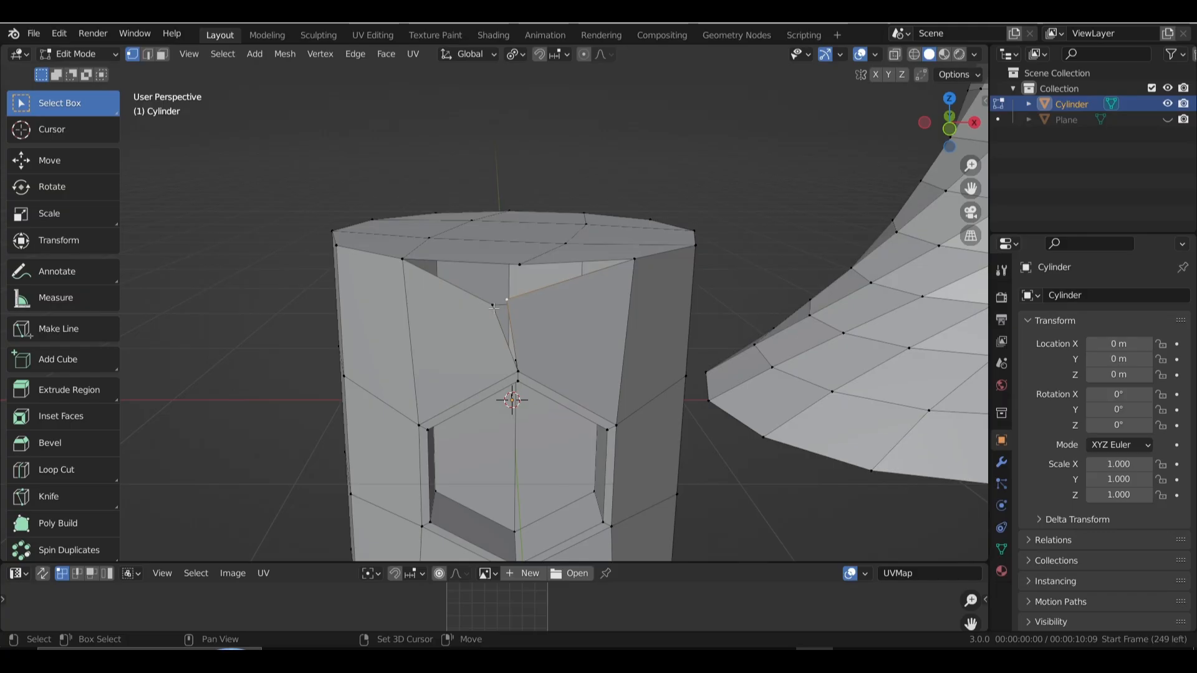
pyautogui.press('m')
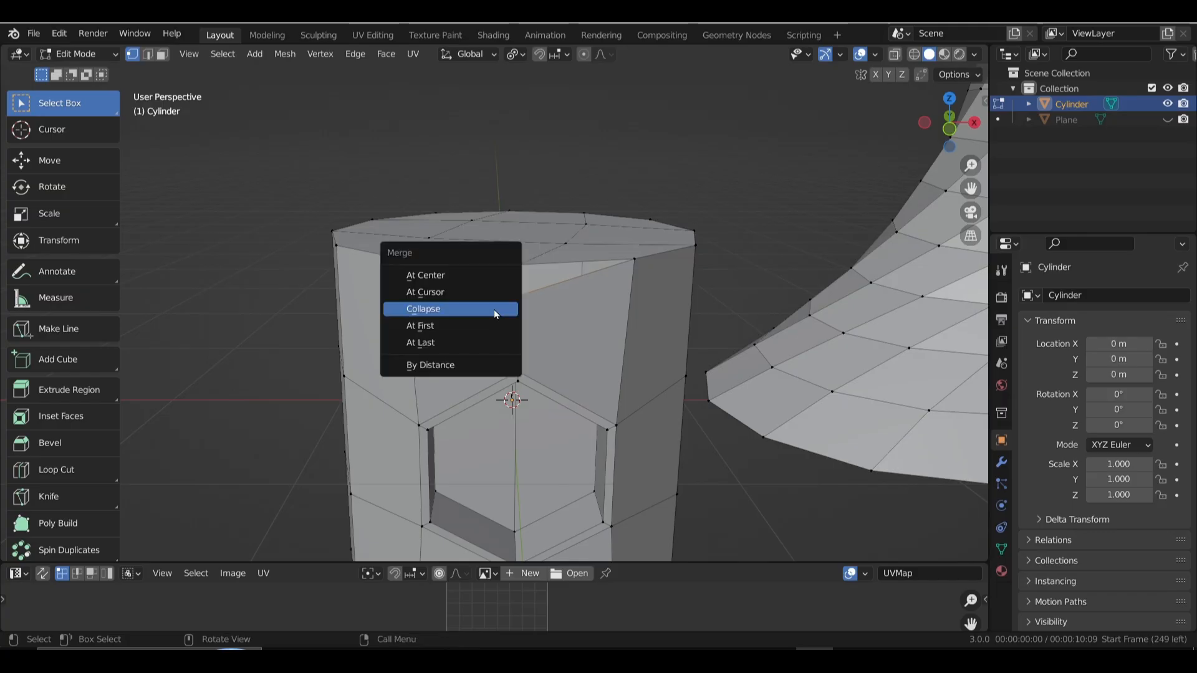
pyautogui.click(445, 279)
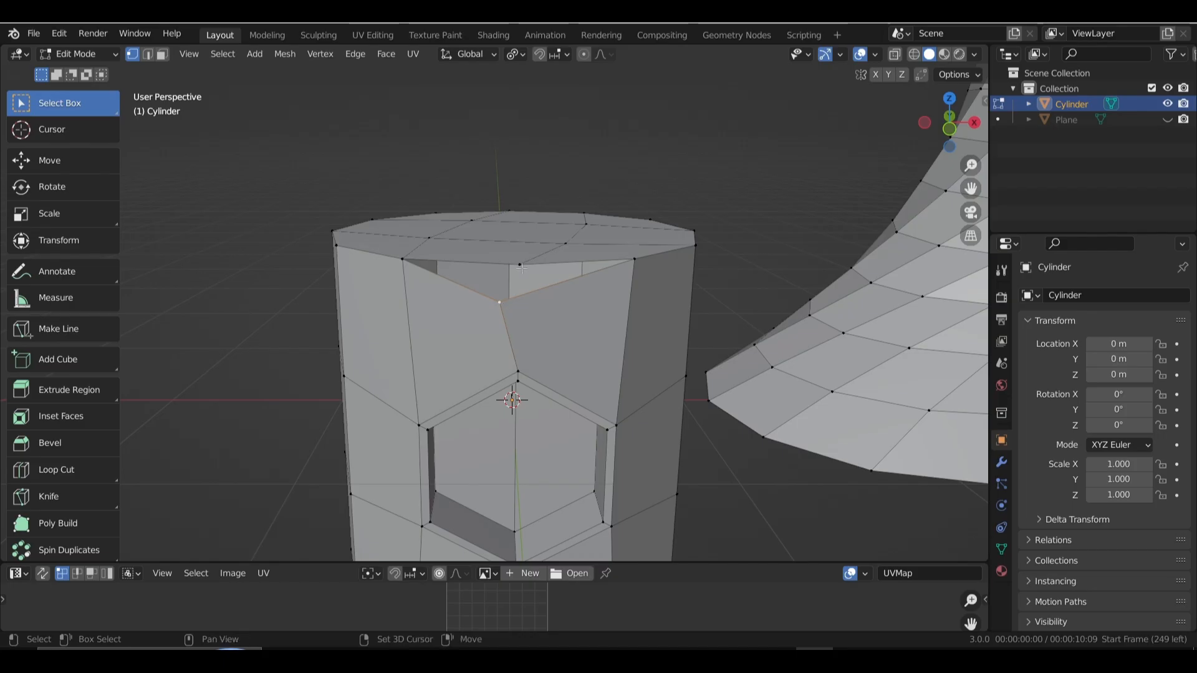
# Merge the remaining ripped vertex with the grid-filled top's front-centre rim vertex using At Last to close the gap.
pyautogui.moveTo(503, 308); pyautogui.dragTo(572, 310, button='middle')
pyautogui.press('m')
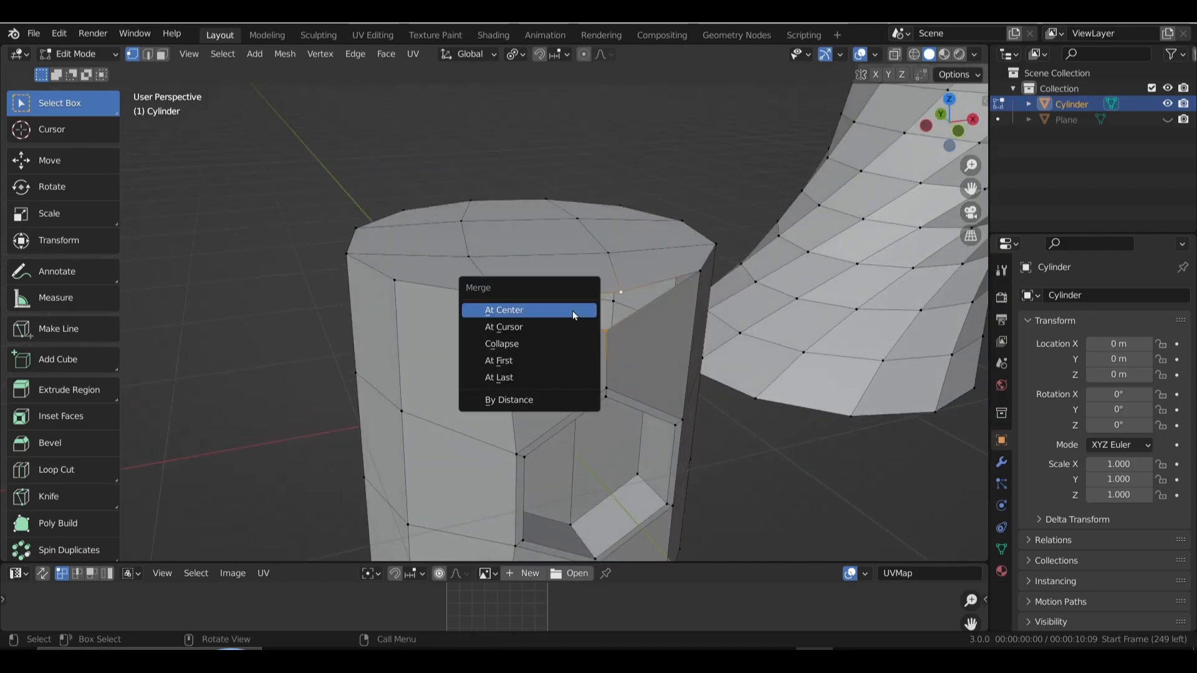
pyautogui.click(509, 378)
pyautogui.moveTo(510, 382); pyautogui.dragTo(556, 366, button='middle')
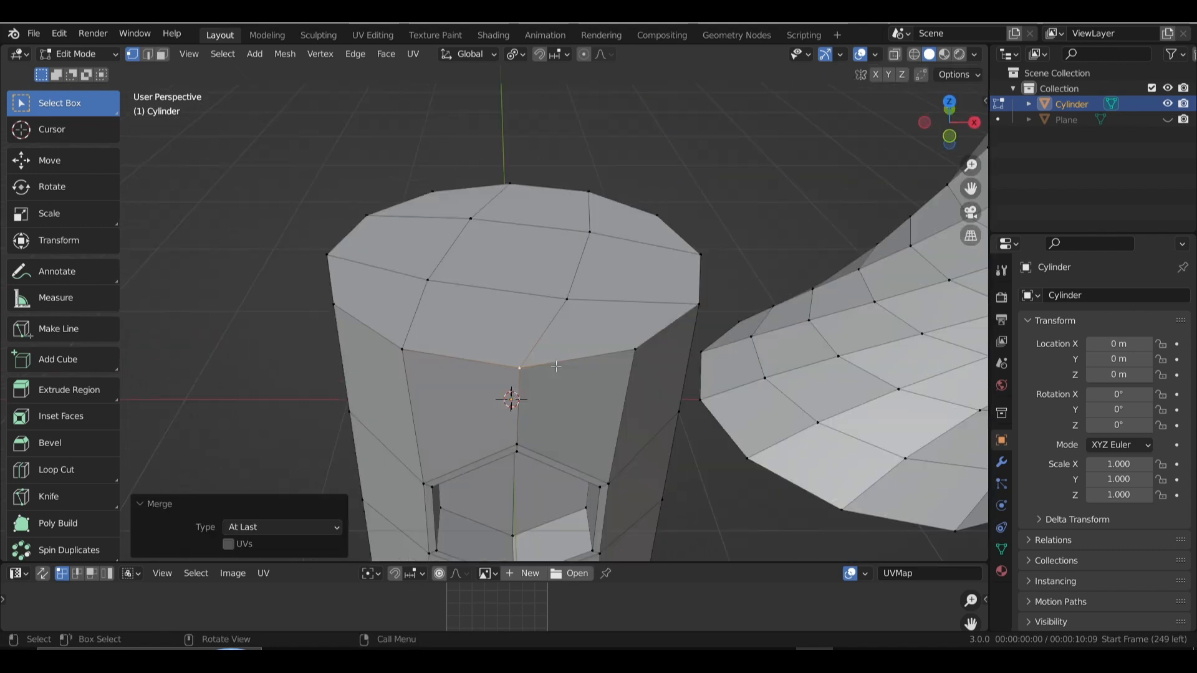
pyautogui.press('KP_1')
pyautogui.scroll(-4, 555, 367)
pyautogui.keyDown('shift'); pyautogui.moveTo(625, 378); pyautogui.dragTo(557, 365, button='middle'); pyautogui.keyUp('shift')
pyautogui.scroll(-3, 540, 401)
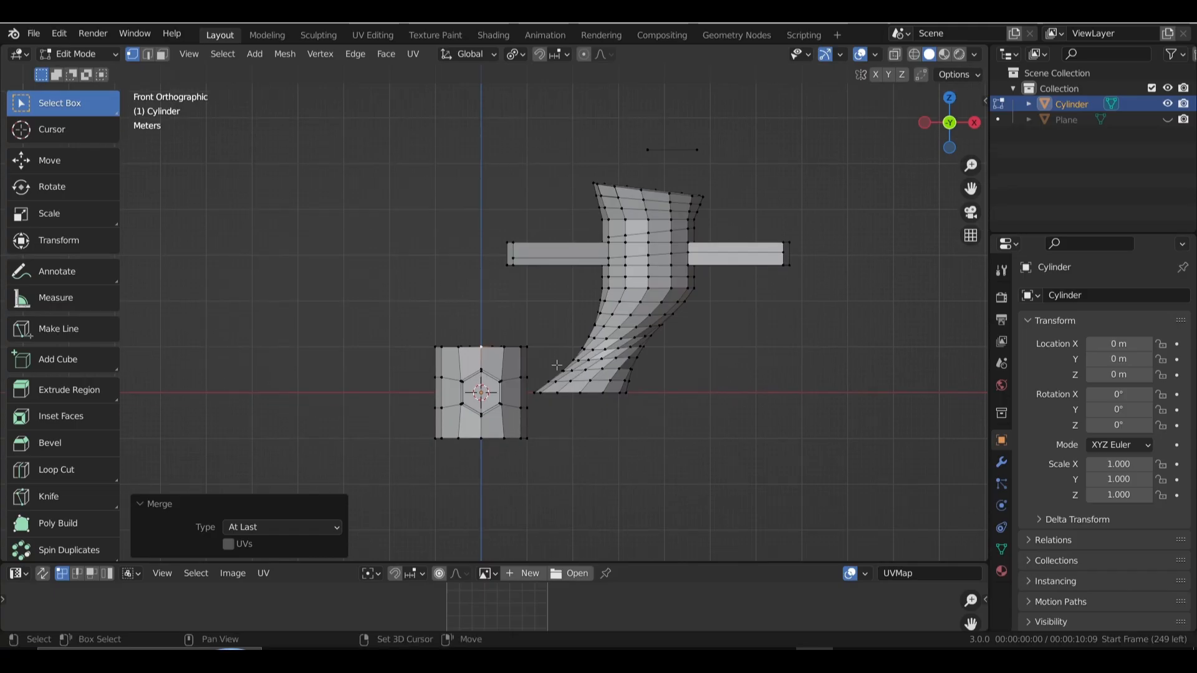